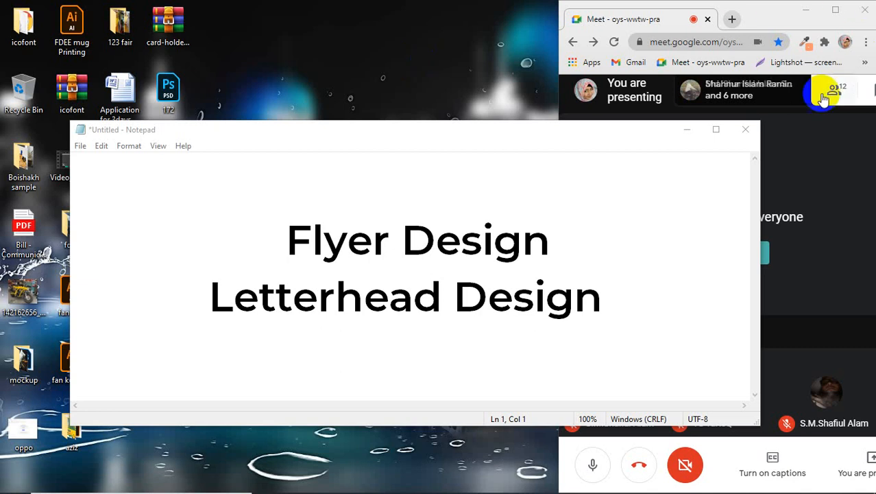
Step: Set the Notepad notes aside, refresh the desktop, and bring Illustrator's home screen forward
{"action": "left_click", "coordinate": [688, 130]}
{"action": "right_click", "coordinate": [376, 131]}
{"action": "left_click", "coordinate": [398, 169]}
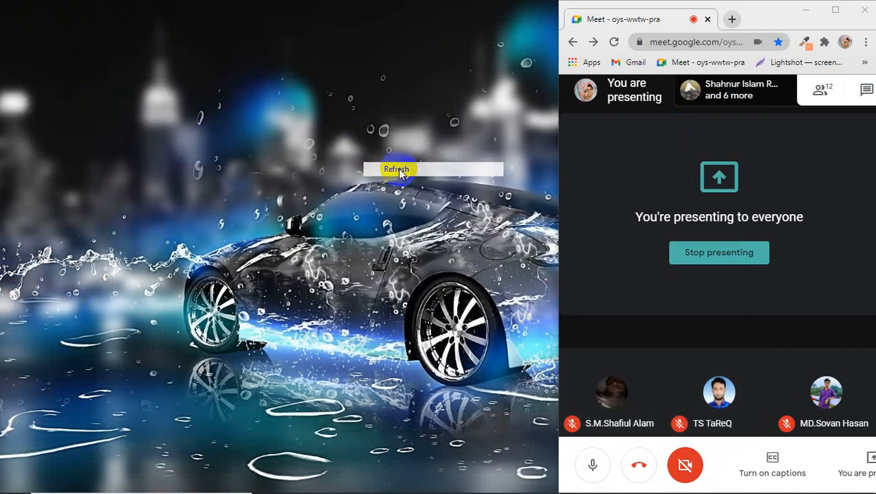
{"action": "mouse_move", "coordinate": [429, 493]}
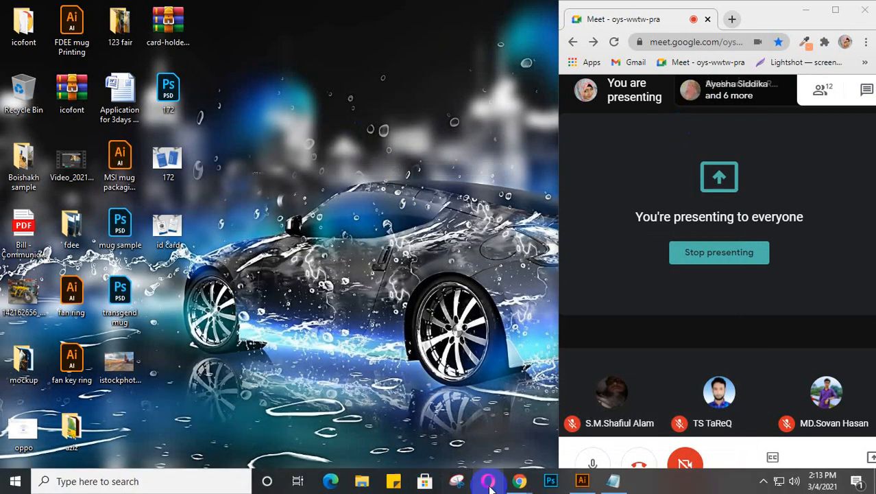
{"action": "left_click", "coordinate": [581, 482]}
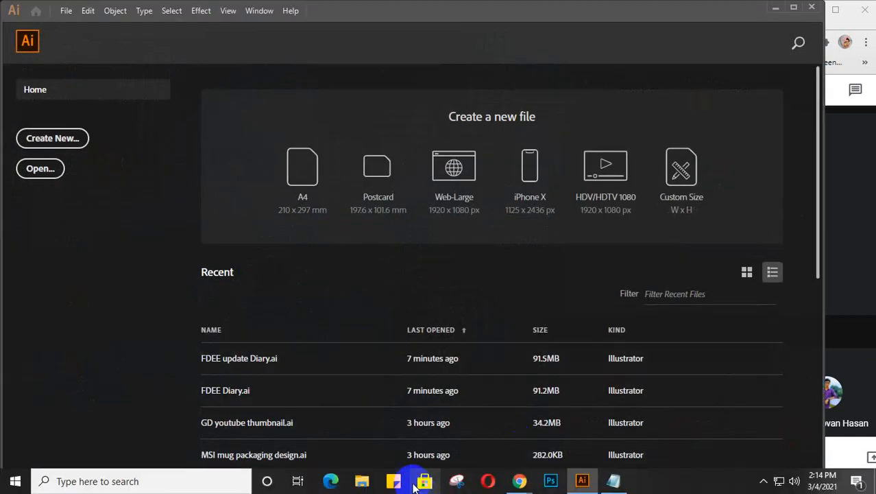
Step: Open a new Chrome tab in its own window and widen it across the screen
{"action": "mouse_move", "coordinate": [519, 482]}
{"action": "mouse_move", "coordinate": [447, 432]}
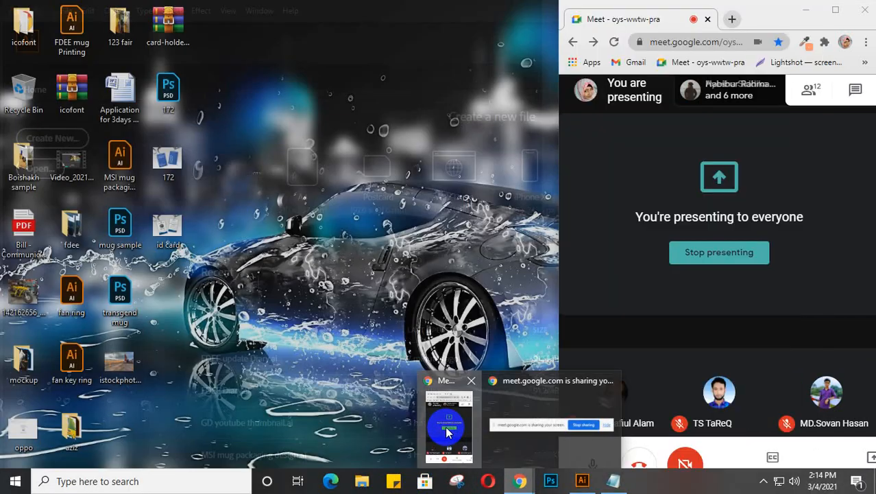
{"action": "left_click", "coordinate": [731, 19]}
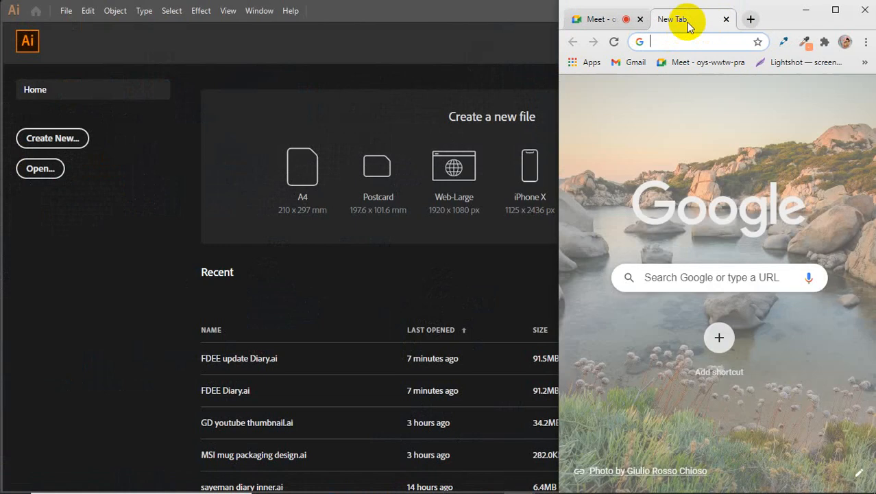
{"action": "left_click_drag", "start_coordinate": [690, 20], "coordinate": [65, 20]}
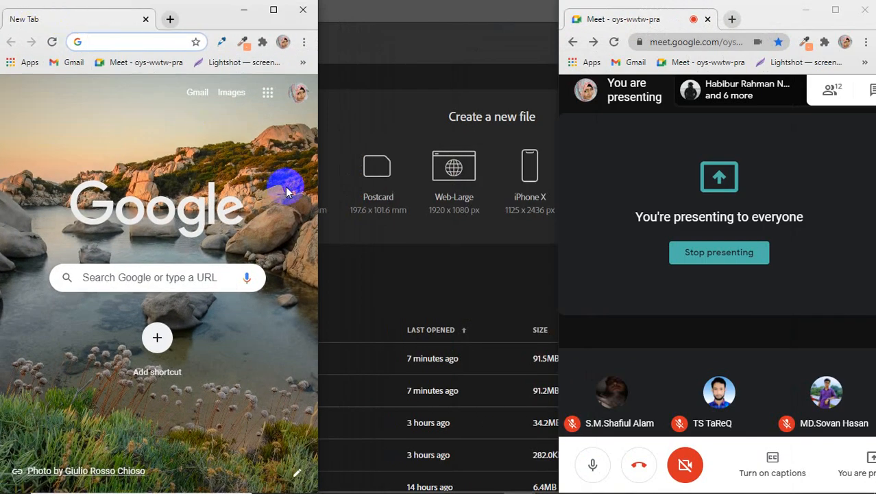
{"action": "left_click_drag", "start_coordinate": [317, 186], "coordinate": [799, 181]}
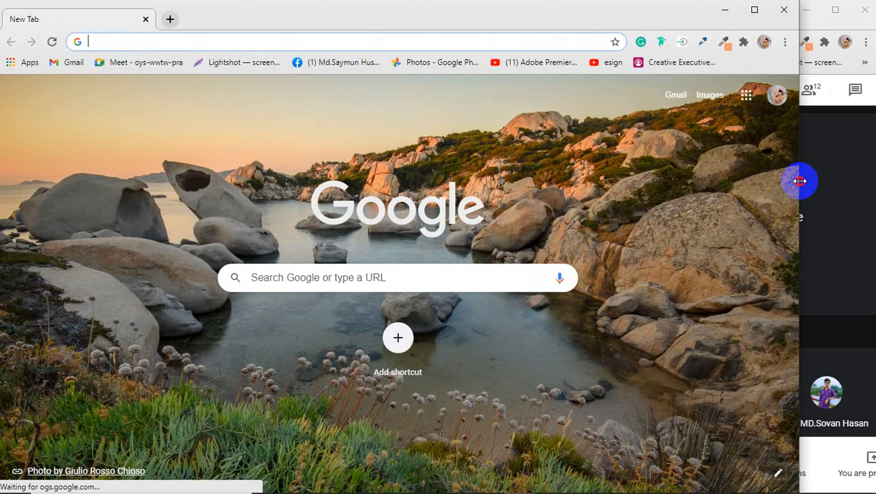
Step: Search Google for 'flyer design' and switch to the image results
{"action": "left_click", "coordinate": [103, 50]}
{"action": "type", "text": "flyer design"}
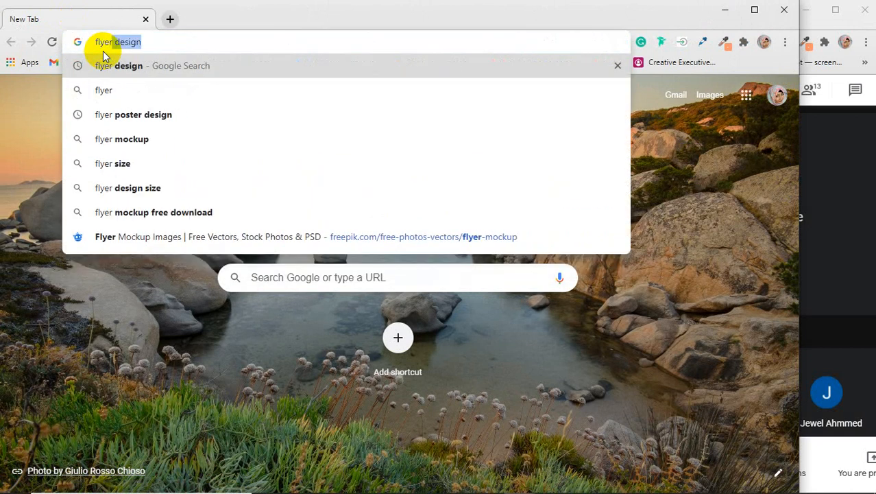
{"action": "key", "text": "Return"}
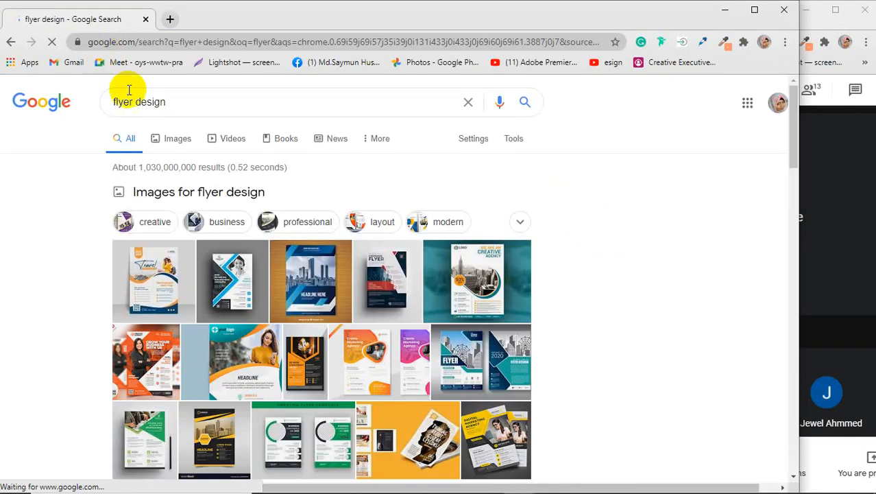
{"action": "left_click", "coordinate": [172, 141]}
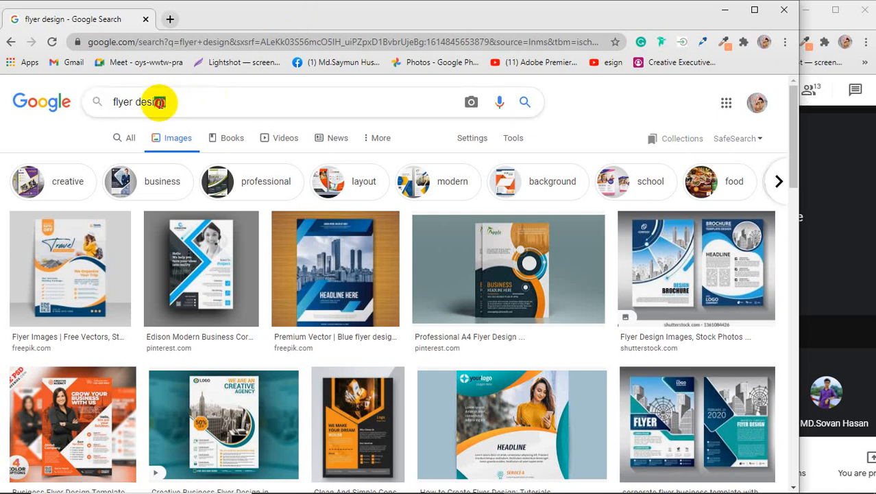
{"action": "left_click_drag", "start_coordinate": [162, 102], "coordinate": [107, 110]}
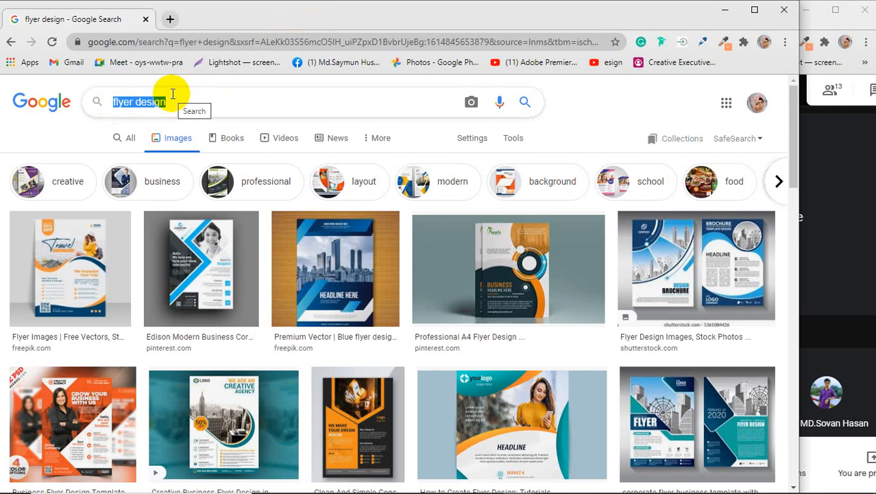
Step: Search images for 'letterhead design' and preview the first Freepik result
{"action": "type", "text": "lett"}
{"action": "key", "text": "Down"}
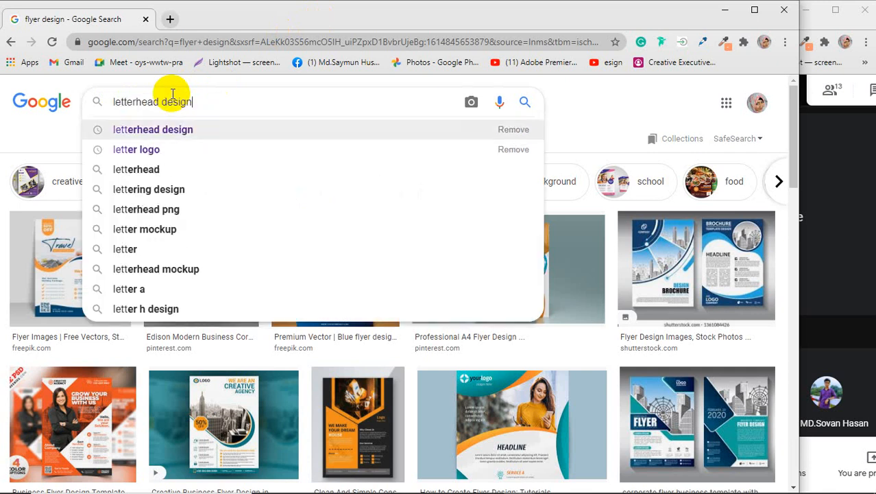
{"action": "key", "text": "Return"}
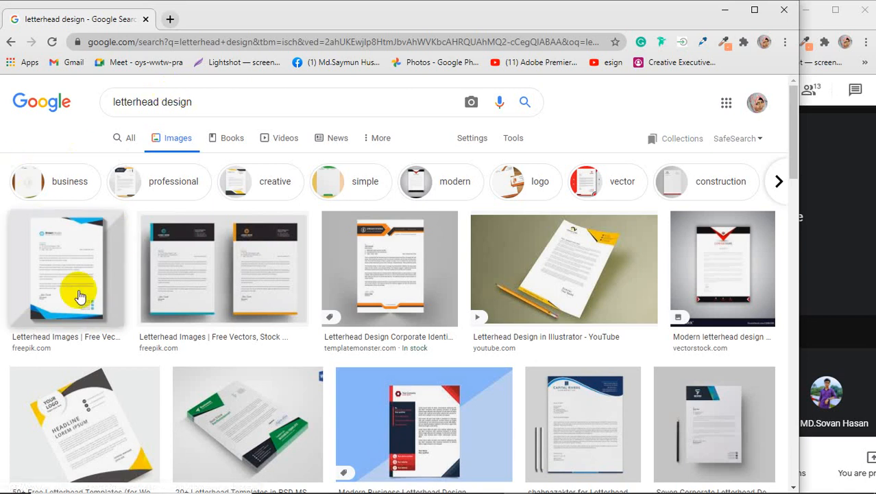
{"action": "left_click", "coordinate": [94, 270]}
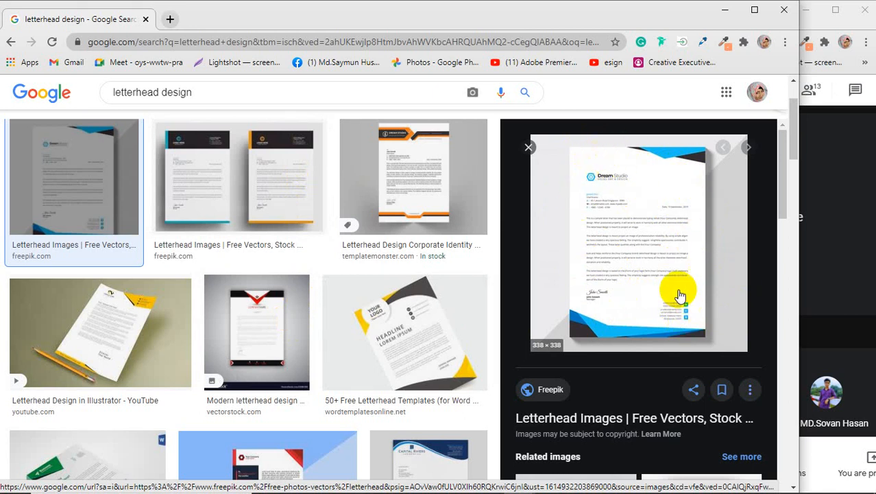
Step: Preview several letterhead results: the green 20+ templates, Capital Rivers and a blue Pinterest design
{"action": "scroll", "coordinate": [381, 266], "scroll_direction": "down", "scroll_amount": 2}
{"action": "scroll", "coordinate": [381, 266], "scroll_direction": "down", "scroll_amount": 1}
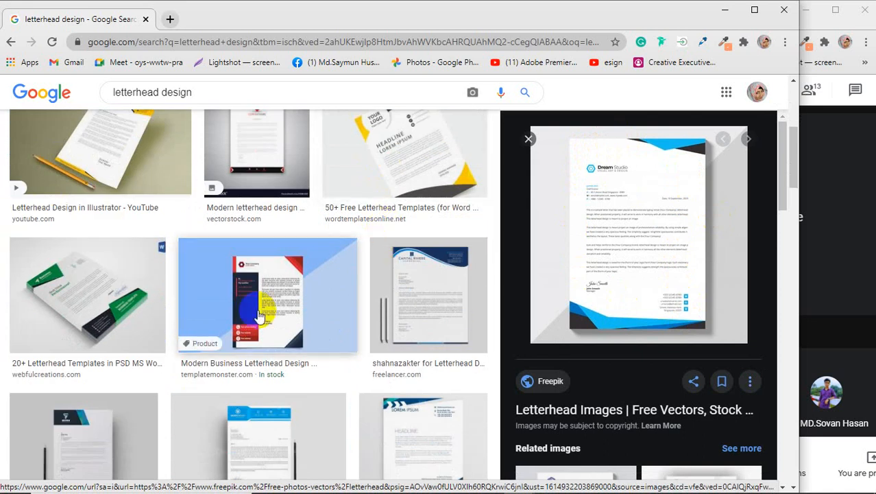
{"action": "left_click", "coordinate": [87, 295]}
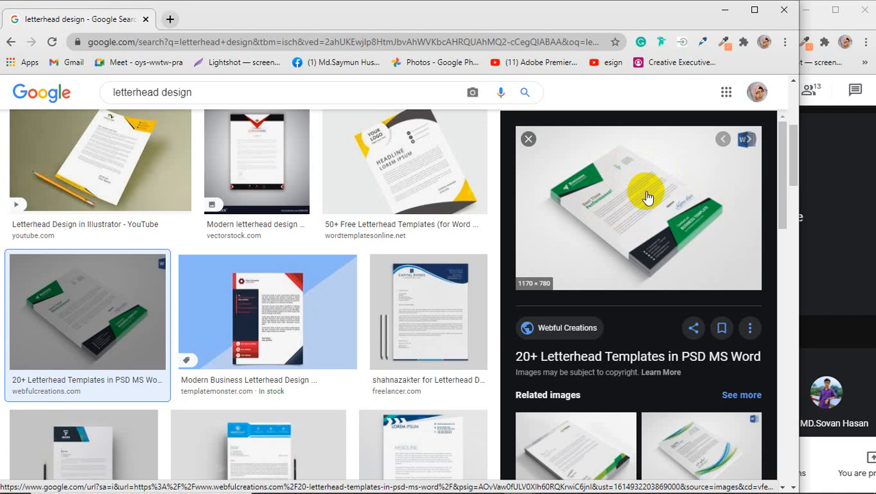
{"action": "left_click", "coordinate": [450, 313]}
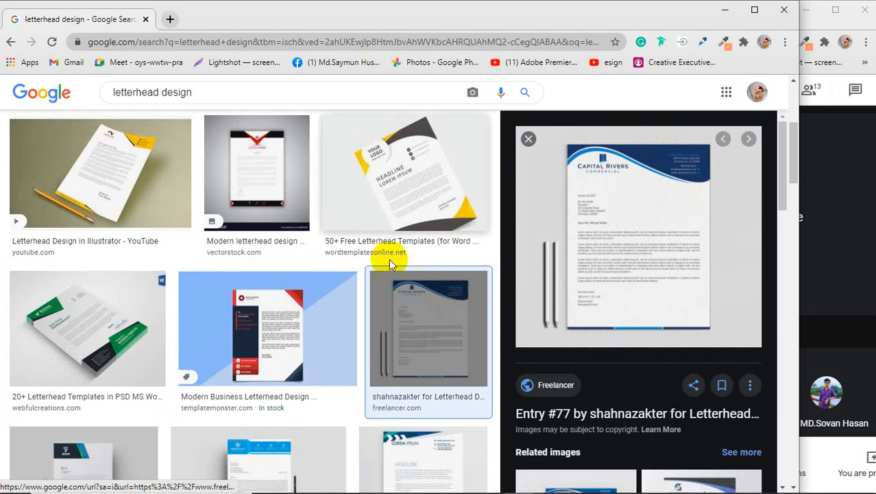
{"action": "scroll", "coordinate": [362, 259], "scroll_direction": "down", "scroll_amount": 4}
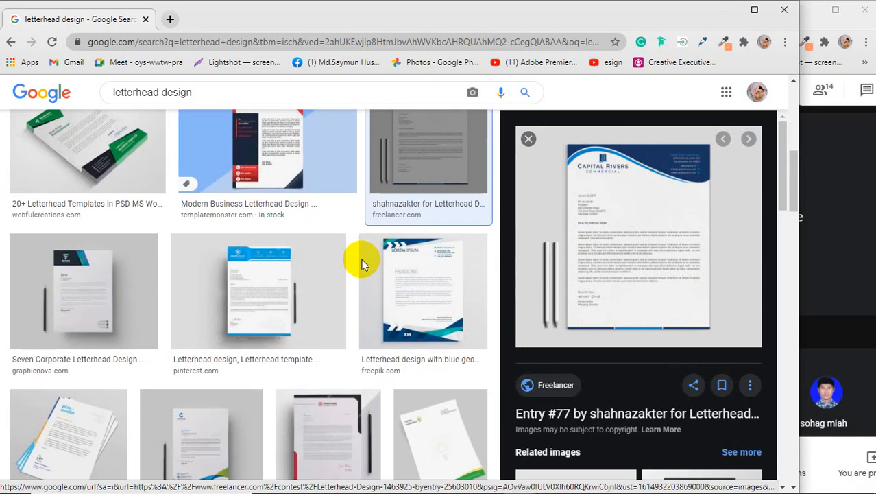
{"action": "left_click", "coordinate": [254, 289]}
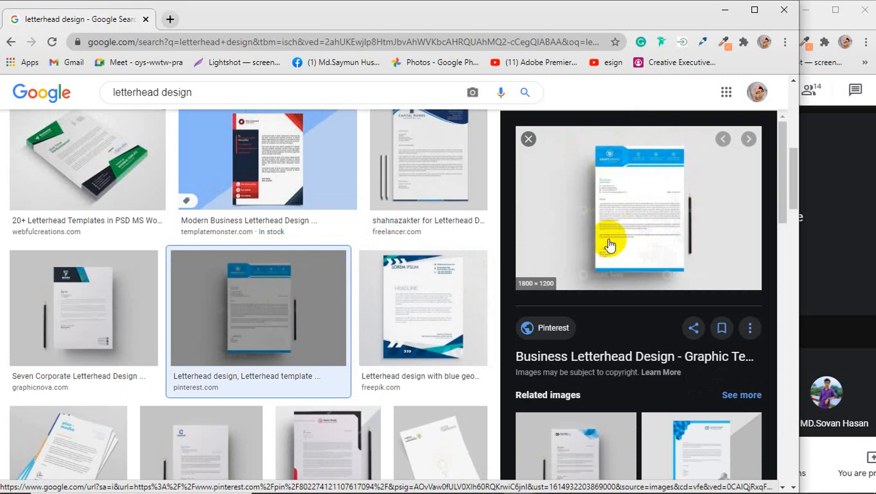
Step: Preview the Venngage business letterhead stack and scroll back to the top of the results
{"action": "scroll", "coordinate": [651, 231], "scroll_direction": "down", "scroll_amount": 2}
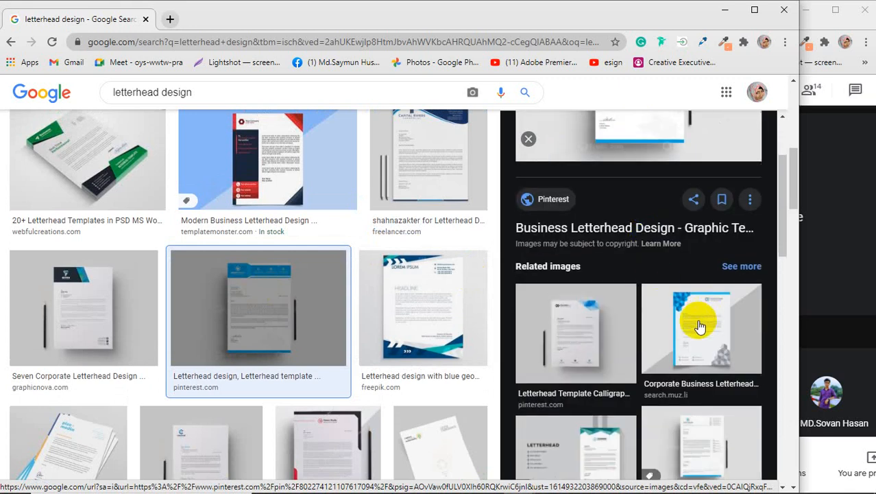
{"action": "left_click", "coordinate": [699, 317]}
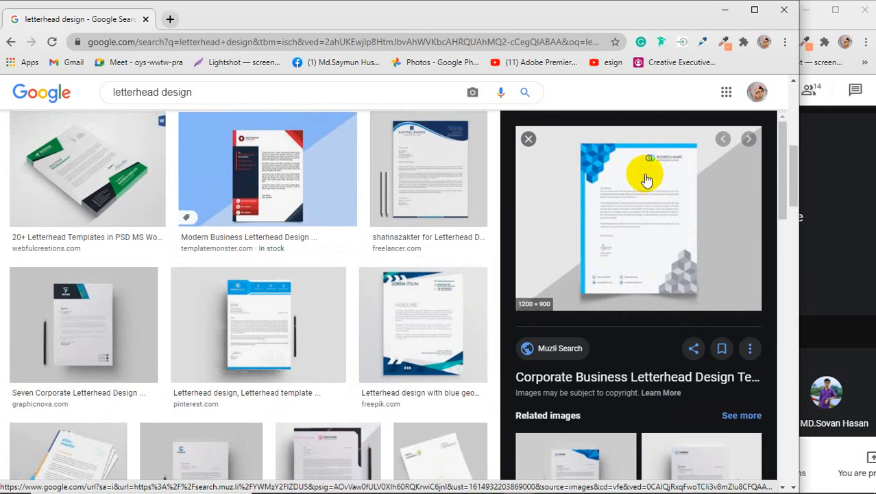
{"action": "scroll", "coordinate": [370, 251], "scroll_direction": "down", "scroll_amount": 1}
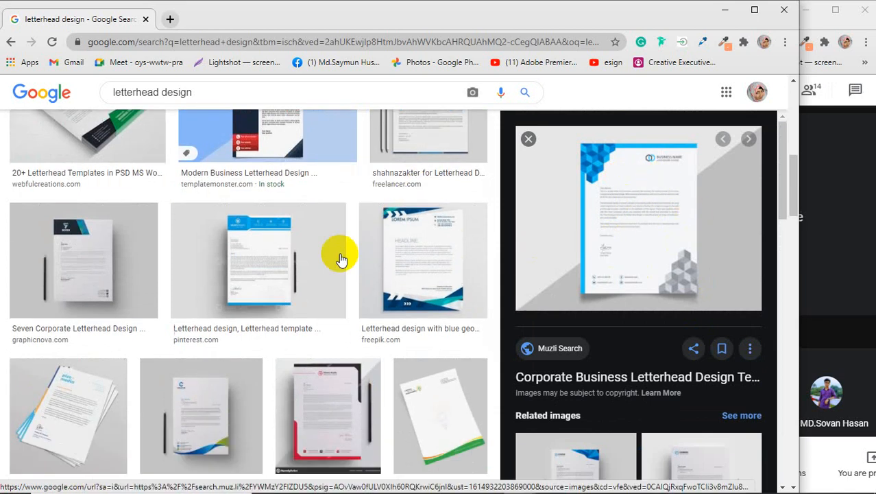
{"action": "left_click", "coordinate": [77, 430]}
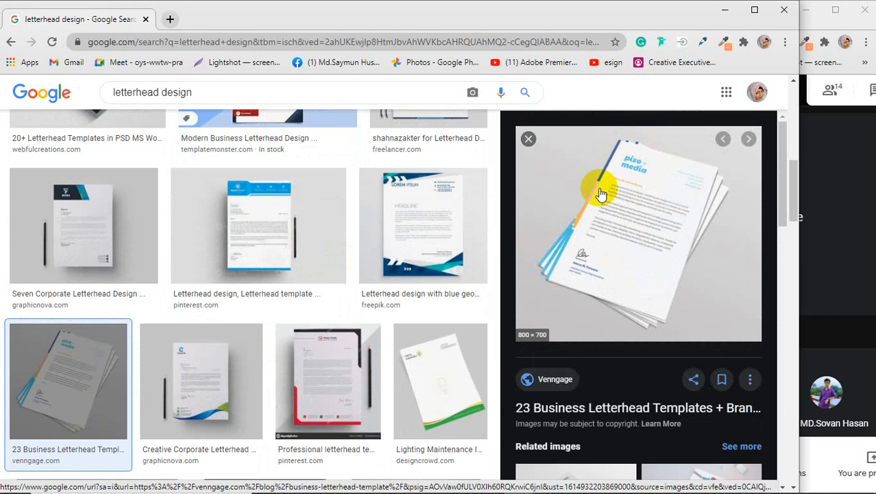
{"action": "left_click", "coordinate": [632, 138]}
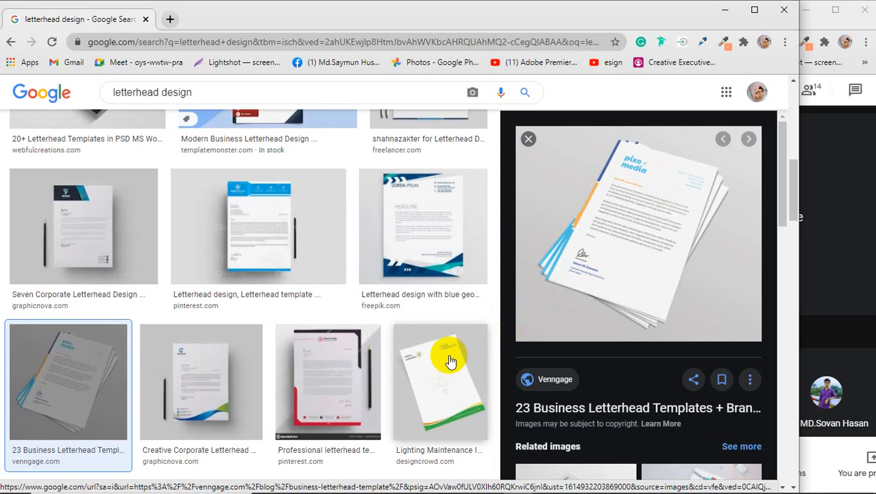
{"action": "scroll", "coordinate": [447, 351], "scroll_direction": "up", "scroll_amount": 5}
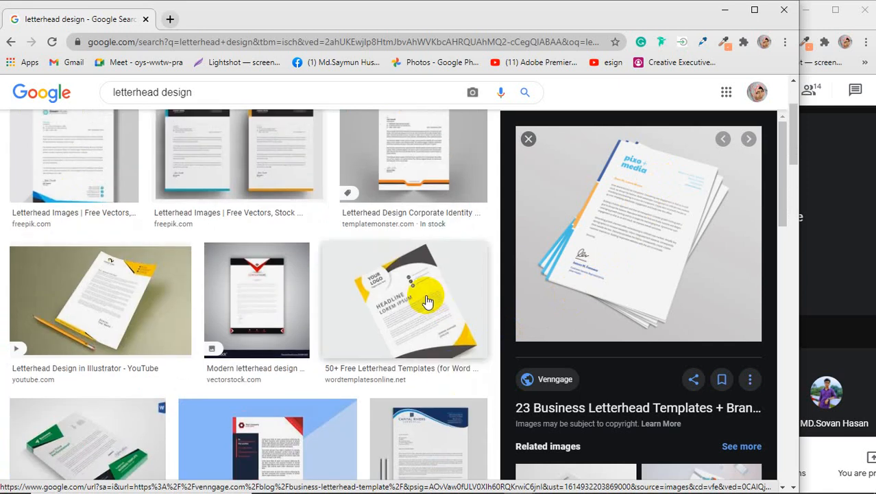
{"action": "scroll", "coordinate": [427, 302], "scroll_direction": "up", "scroll_amount": 2}
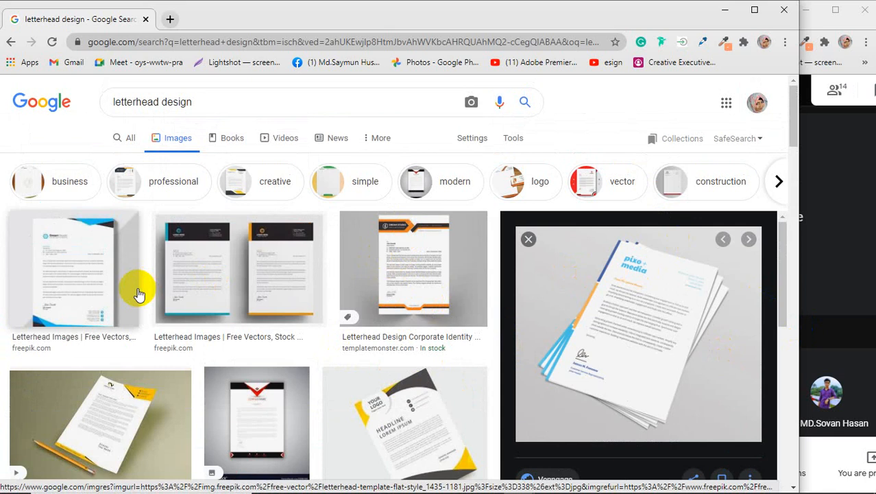
Step: Switch between Chrome, the Meet call and Illustrator, leaving Illustrator's Home screen in front
{"action": "left_click", "coordinate": [725, 10]}
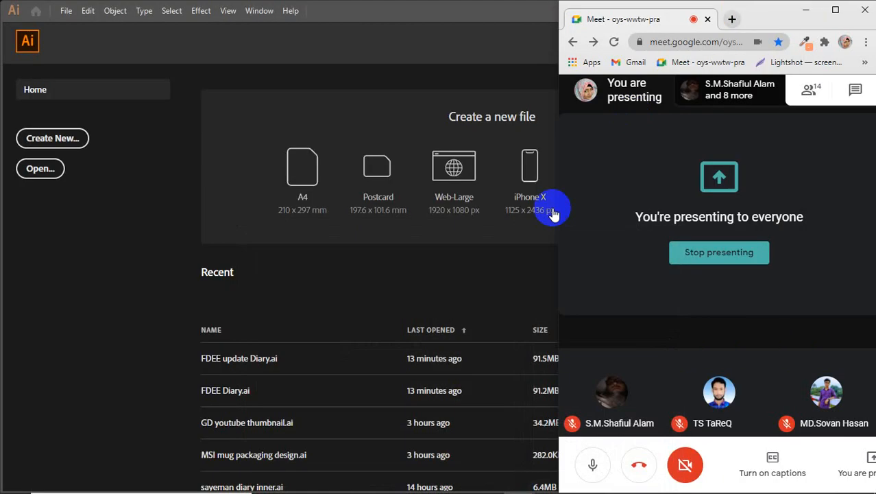
{"action": "left_click", "coordinate": [134, 298]}
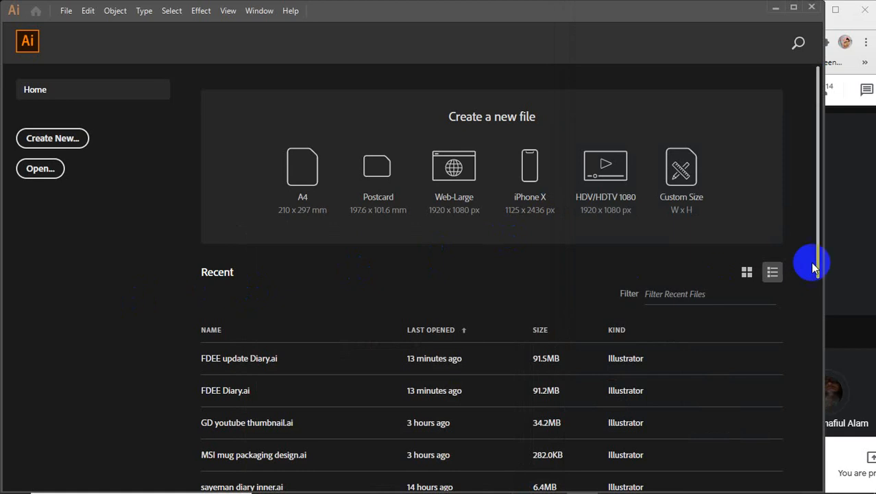
{"action": "left_click", "coordinate": [840, 252]}
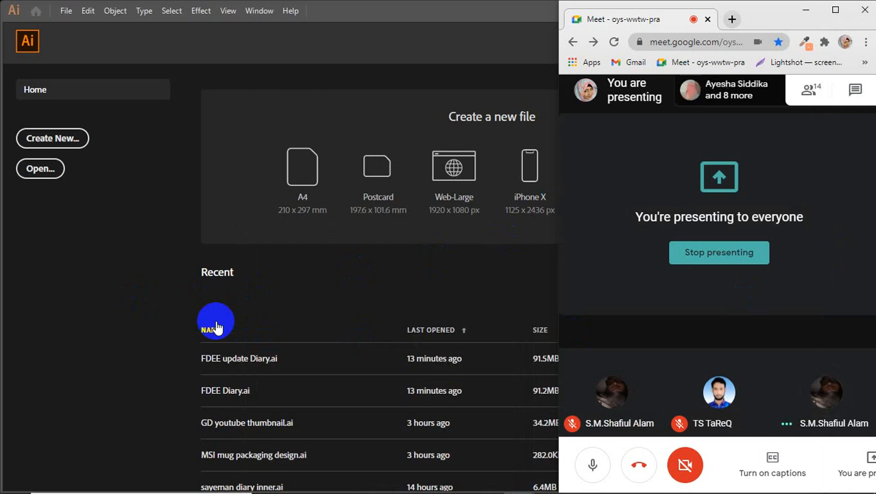
{"action": "left_click", "coordinate": [151, 295]}
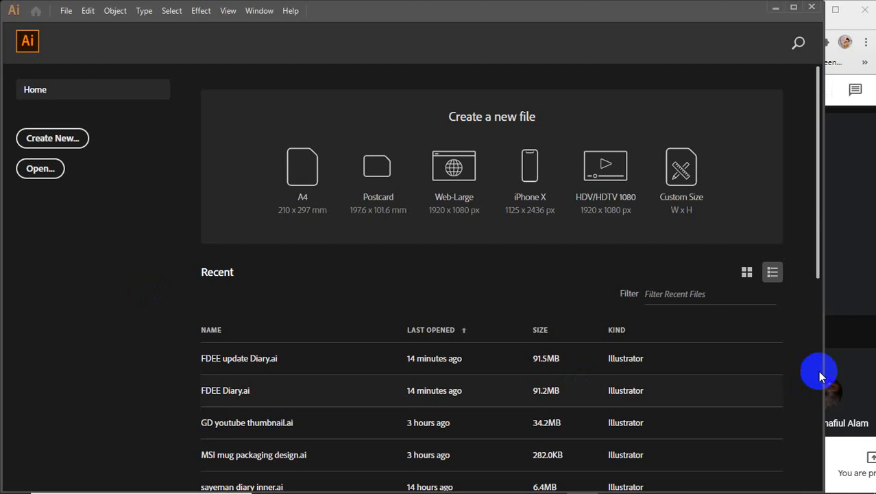
{"action": "left_click", "coordinate": [861, 353]}
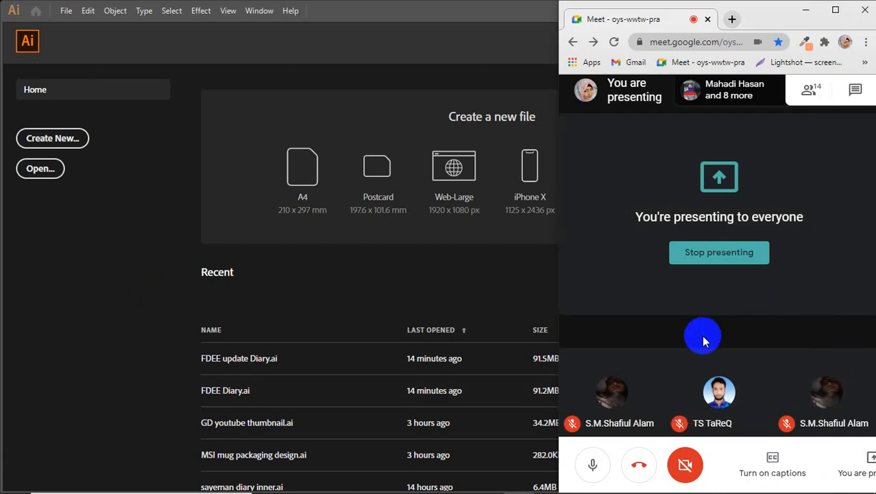
{"action": "left_click", "coordinate": [124, 306]}
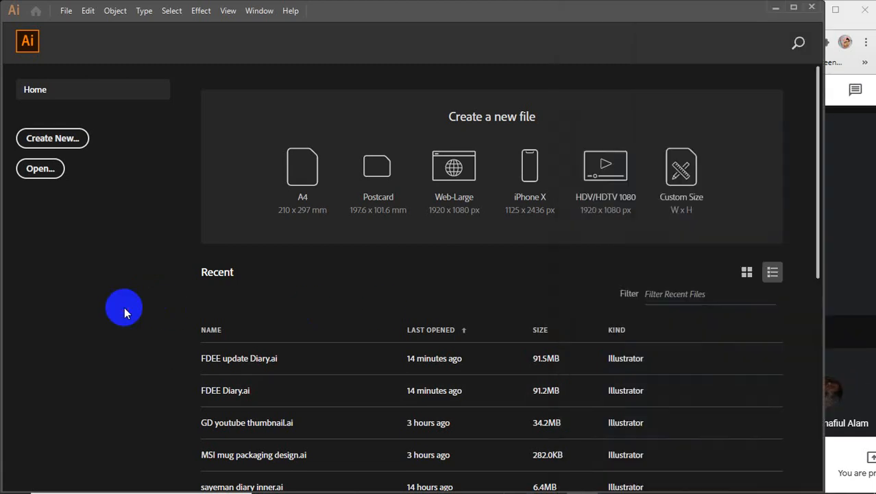
Step: Create a new document 8.5 in wide by 11 in tall
{"action": "left_click", "coordinate": [69, 146]}
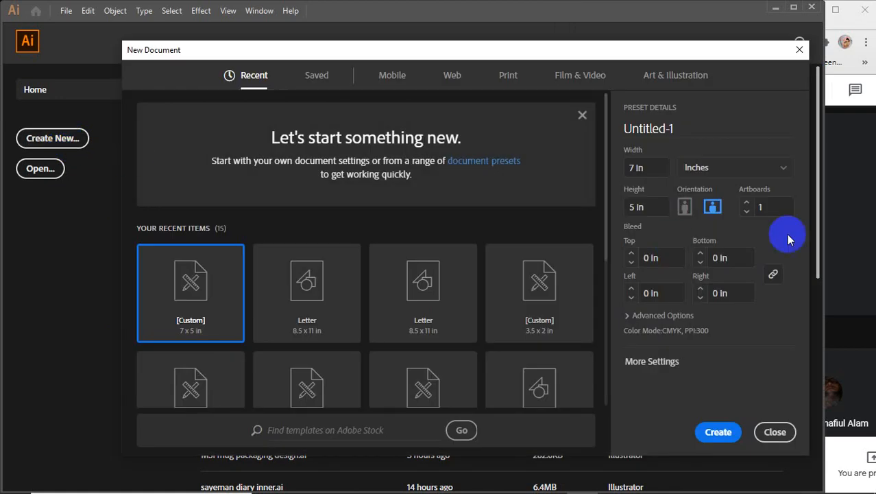
{"action": "left_click", "coordinate": [658, 167]}
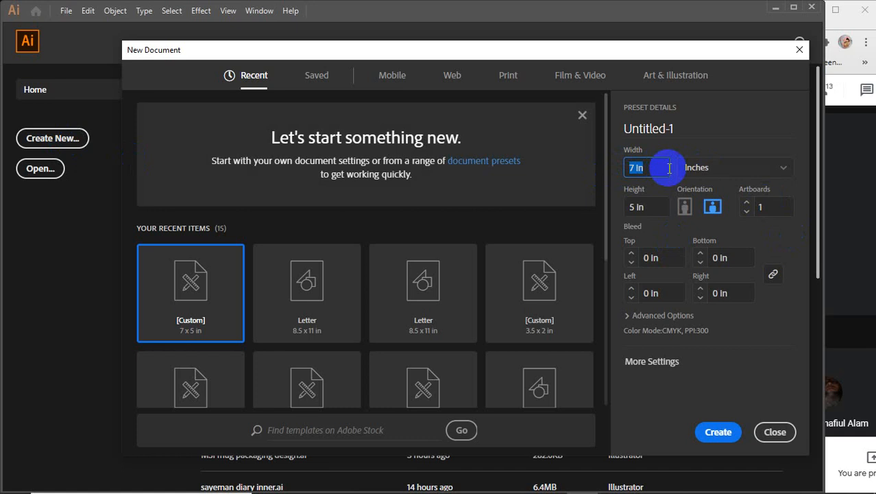
{"action": "type", "text": "8.5"}
{"action": "key", "text": "Tab"}
{"action": "type", "text": "11"}
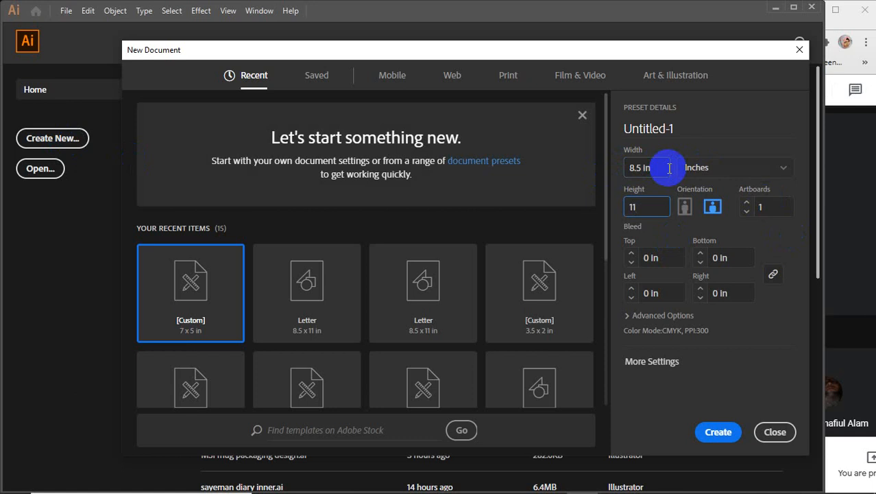
{"action": "key", "text": "Return"}
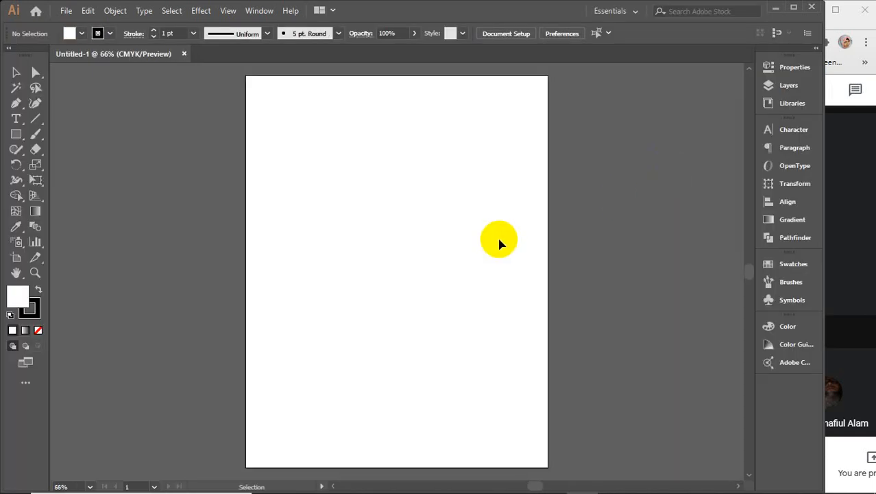
Step: Zoom out and draw a rectangle spanning the whole artboard from corner to corner
{"action": "key", "text": "ctrl+minus"}
{"action": "left_click_drag", "start_coordinate": [448, 273], "coordinate": [432, 277]}
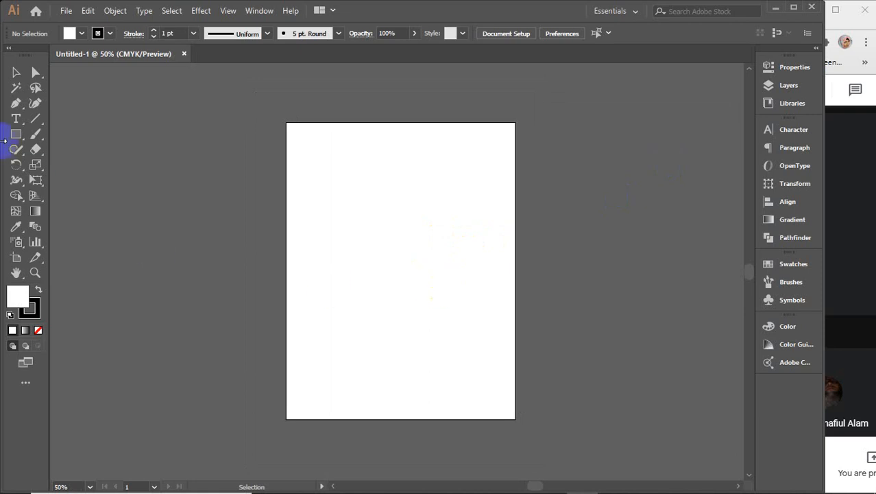
{"action": "left_click", "coordinate": [16, 134]}
{"action": "left_click_drag", "start_coordinate": [286, 123], "coordinate": [514, 418]}
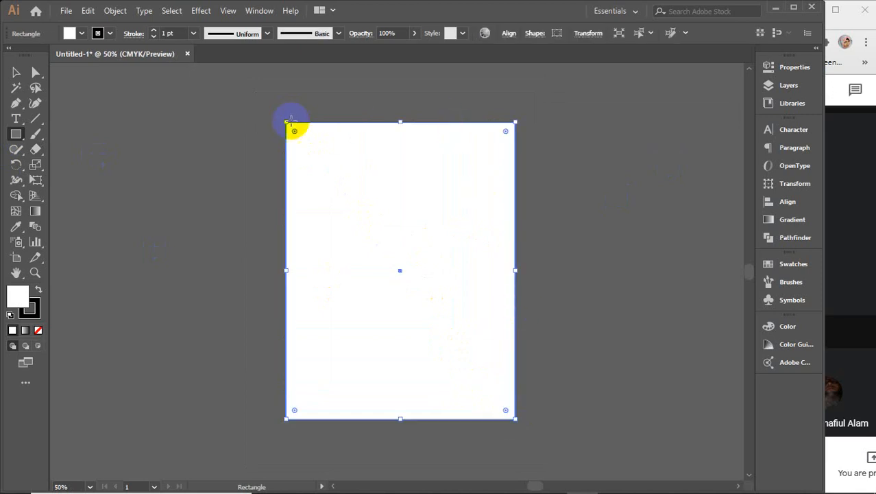
{"action": "left_click", "coordinate": [16, 72]}
Step: Reselect the artboard rectangle and browse the Object and Effect menus for path options
{"action": "left_click", "coordinate": [115, 10]}
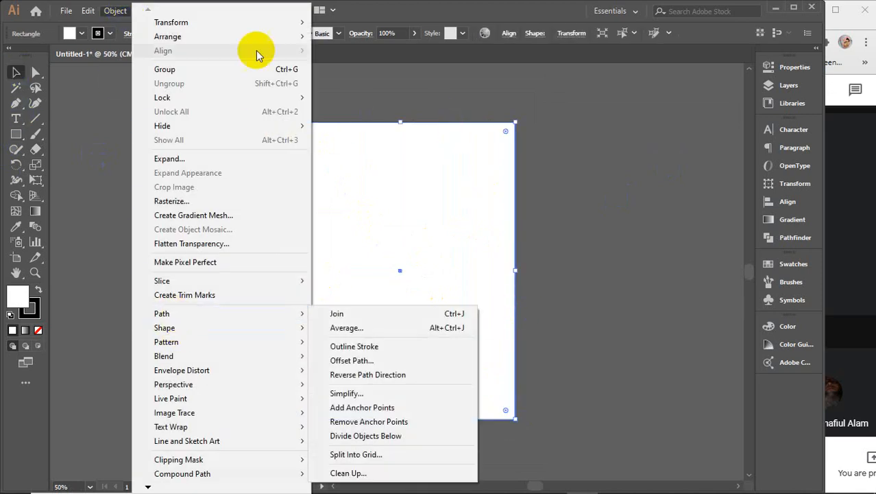
{"action": "left_click", "coordinate": [195, 81]}
{"action": "left_click", "coordinate": [329, 170]}
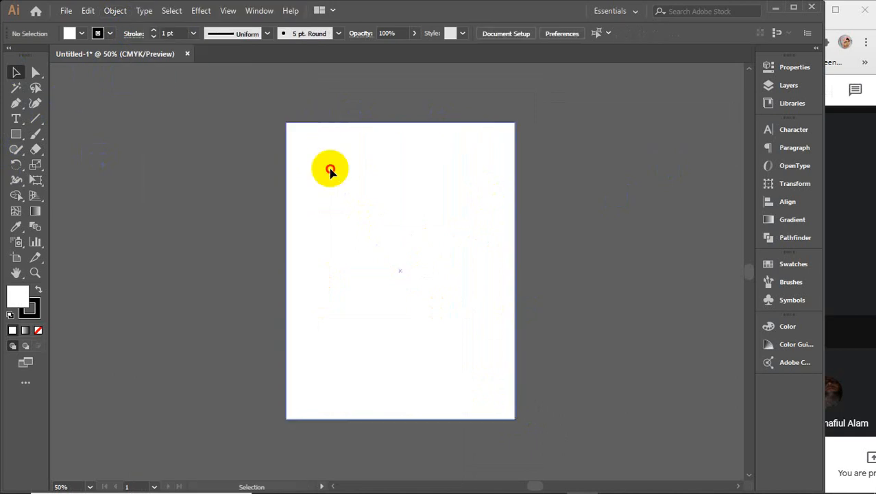
{"action": "left_click", "coordinate": [201, 13]}
{"action": "mouse_move", "coordinate": [218, 130]}
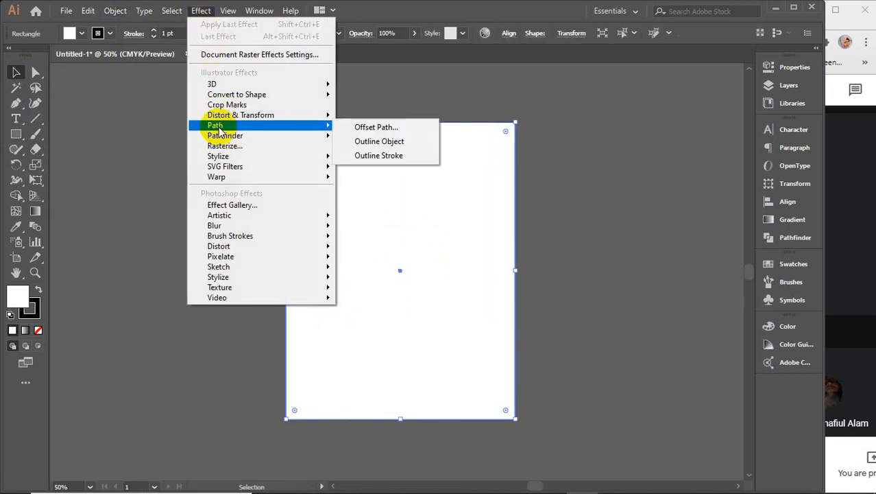
{"action": "mouse_move", "coordinate": [112, 10]}
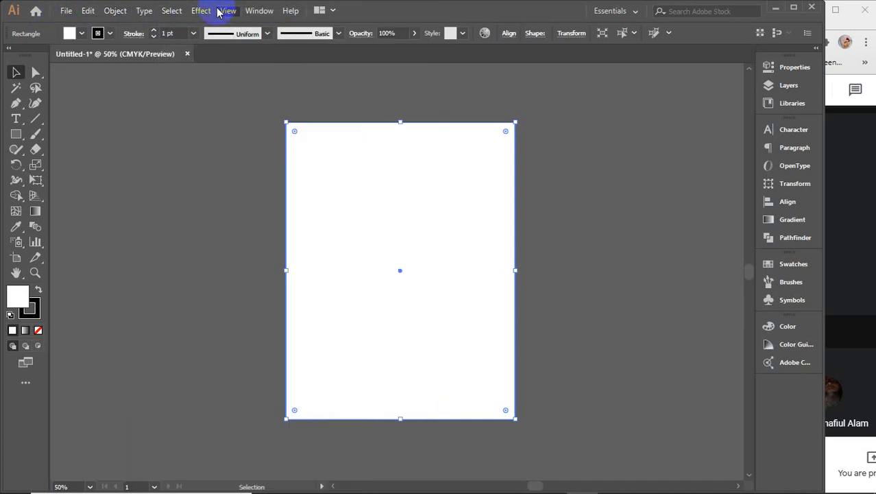
{"action": "mouse_move", "coordinate": [204, 10]}
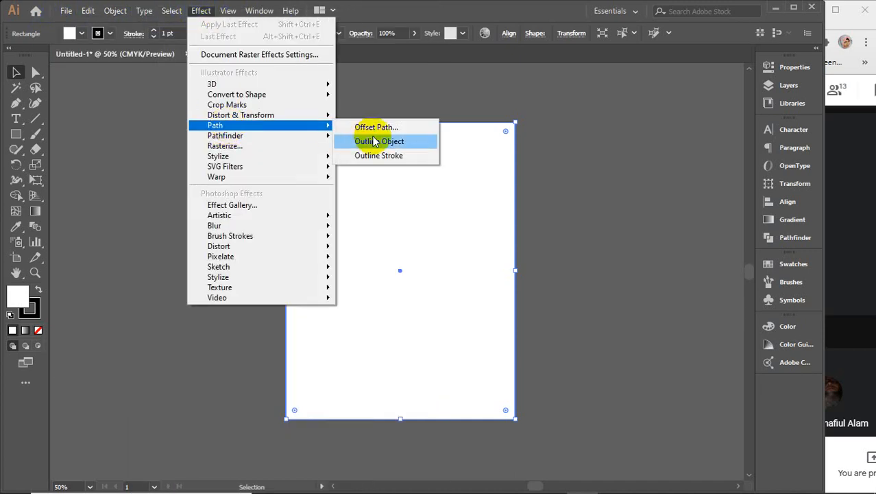
Step: Apply a 0.125 in Offset Path effect to the rectangle, checking it with Preview
{"action": "left_click", "coordinate": [370, 125]}
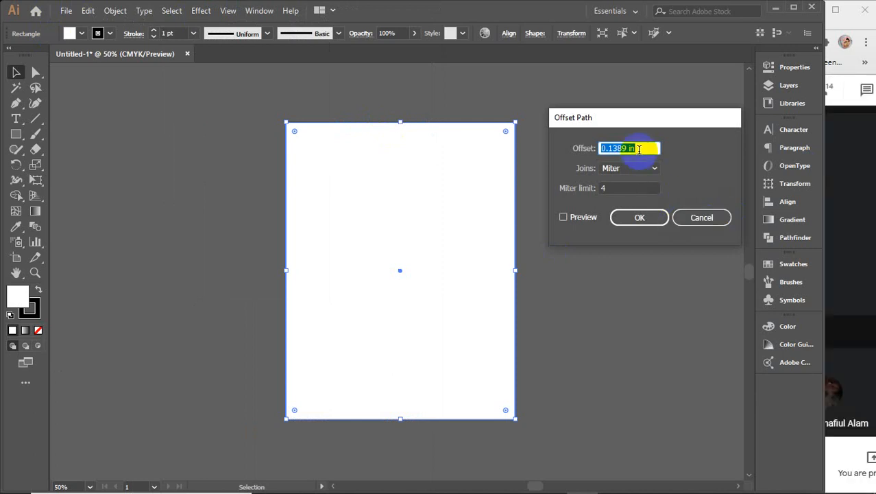
{"action": "type", "text": ".125"}
{"action": "left_click", "coordinate": [584, 219]}
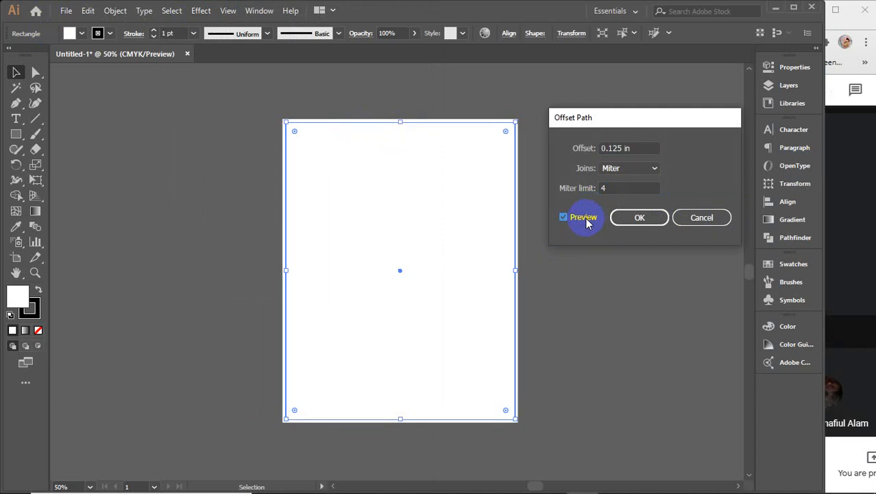
{"action": "double_click", "coordinate": [631, 149]}
{"action": "key", "text": "Up"}
{"action": "key", "text": "Up"}
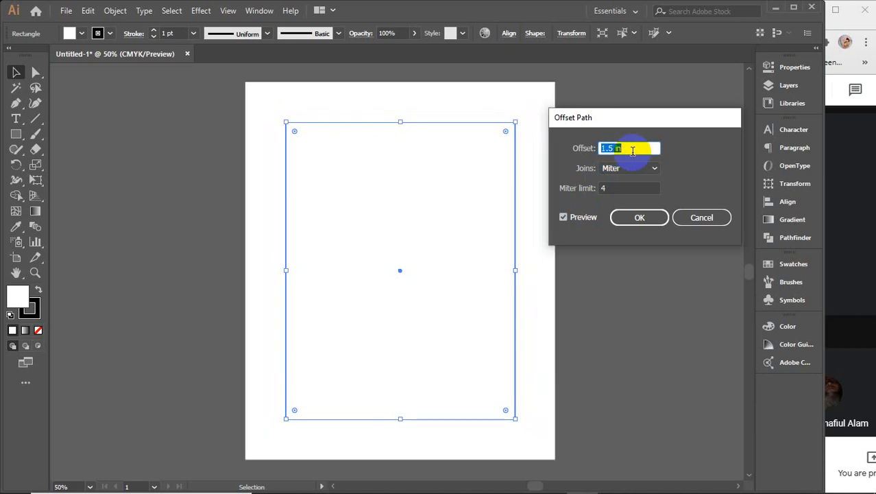
{"action": "key", "text": "Down"}
{"action": "key", "text": "Down"}
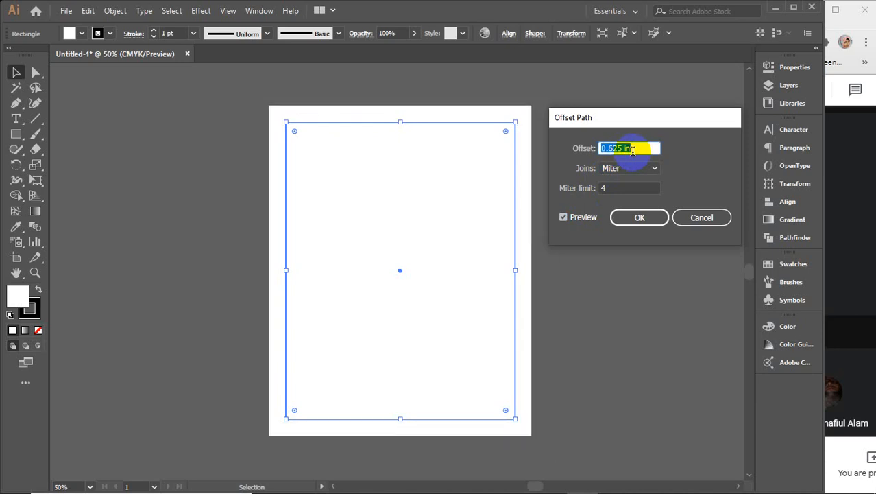
{"action": "key", "text": "Down"}
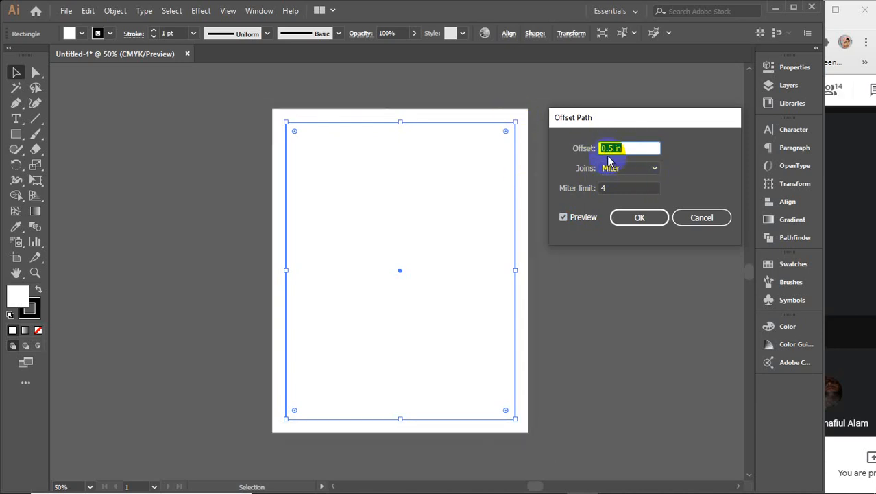
{"action": "key", "text": "Down"}
{"action": "key", "text": "Down"}
{"action": "key", "text": "Down"}
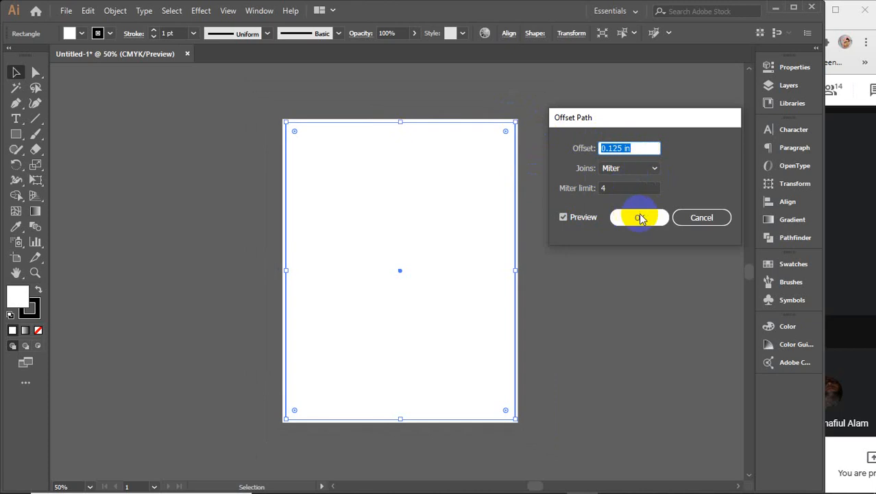
{"action": "left_click", "coordinate": [640, 218]}
{"action": "left_click", "coordinate": [81, 33]}
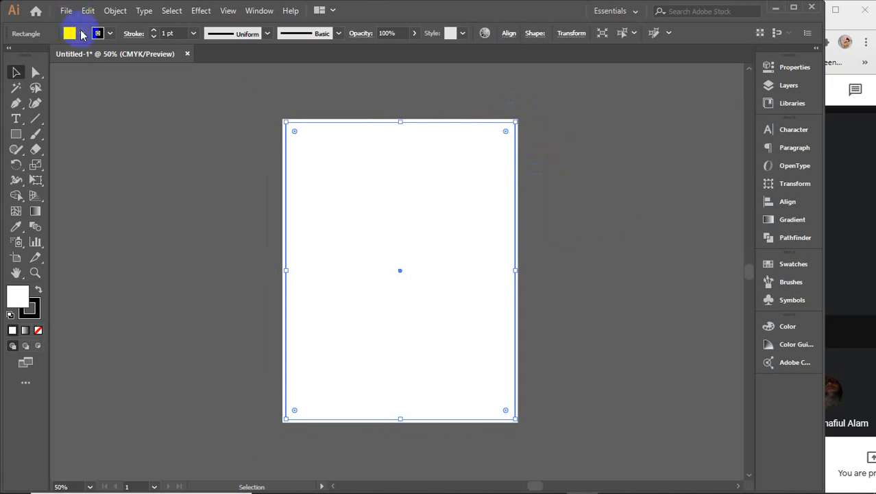
Step: Try an orange fill sent to the back, then undo it back to the white rectangle
{"action": "left_click", "coordinate": [125, 55]}
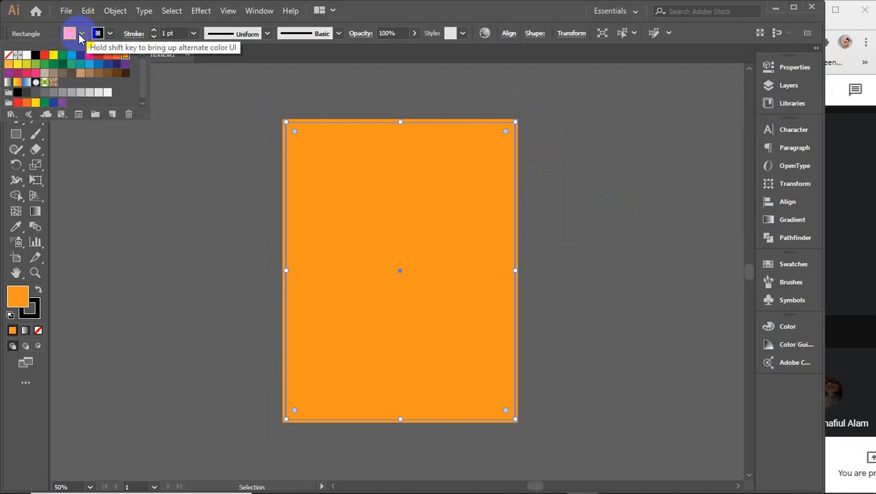
{"action": "left_click", "coordinate": [82, 33]}
{"action": "right_click", "coordinate": [401, 185]}
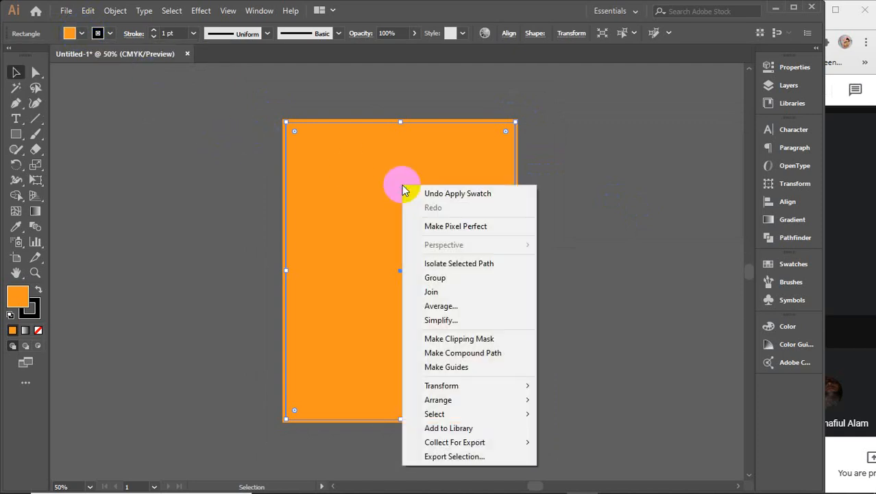
{"action": "left_click", "coordinate": [463, 398]}
{"action": "left_click", "coordinate": [576, 442]}
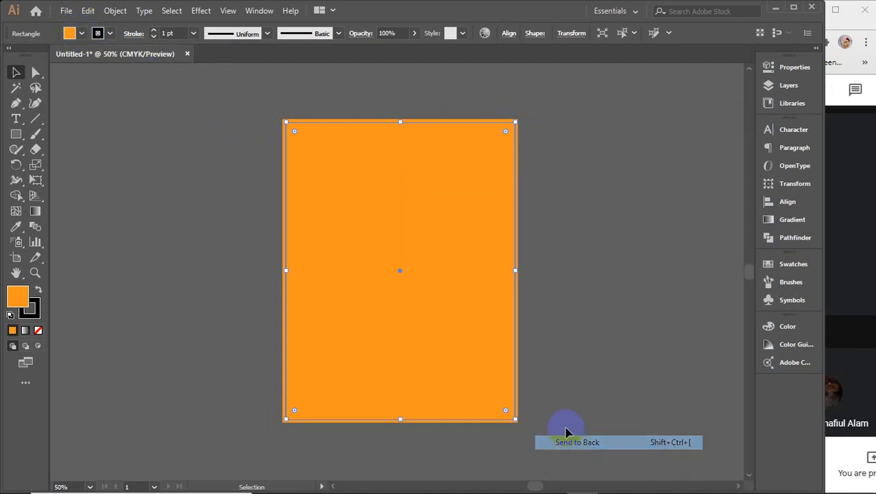
{"action": "left_click", "coordinate": [535, 206]}
{"action": "left_click_drag", "start_coordinate": [464, 171], "coordinate": [484, 192]}
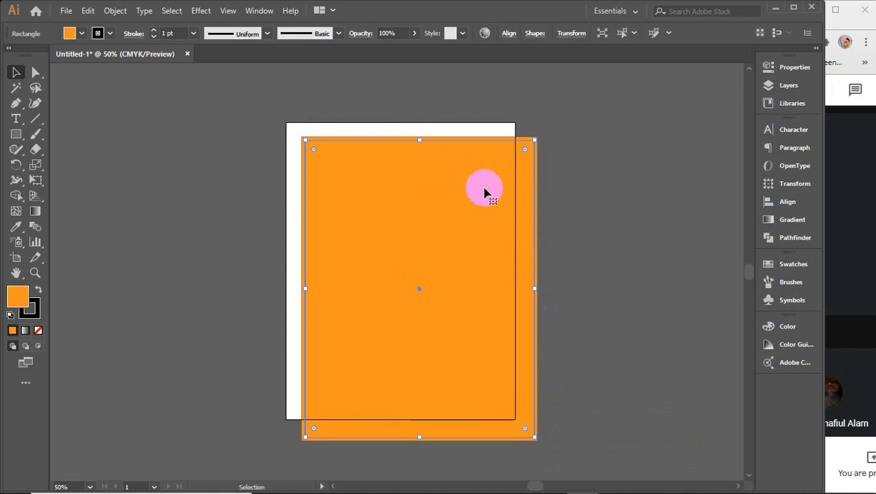
{"action": "key", "text": "ctrl+z"}
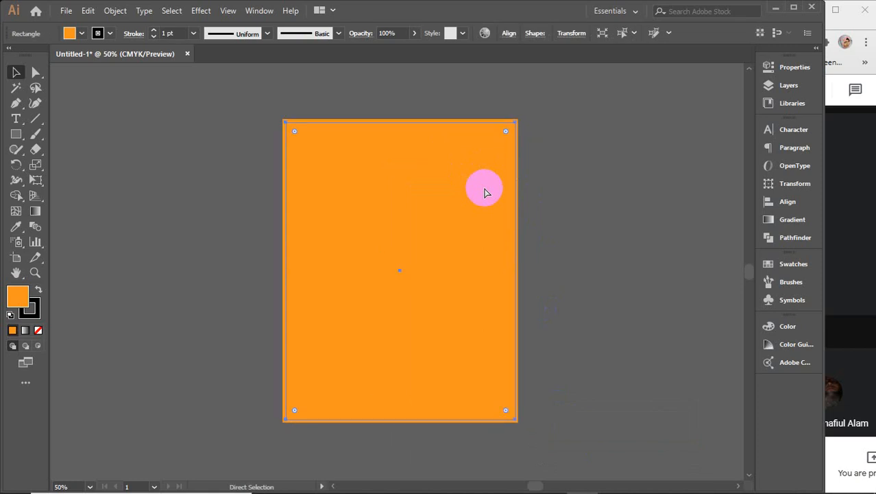
{"action": "key", "text": "ctrl+z"}
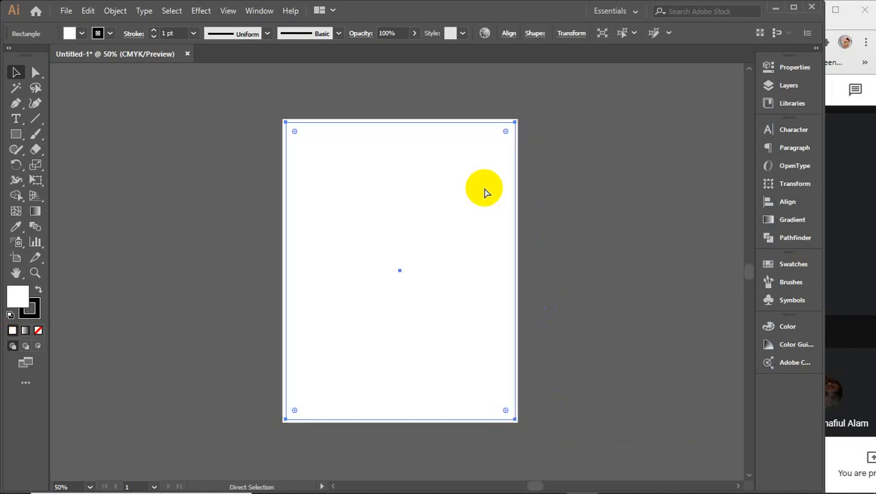
Step: Make an outward offset copy of the white rectangle, fill it orange, and reselect the white one
{"action": "left_click", "coordinate": [436, 194]}
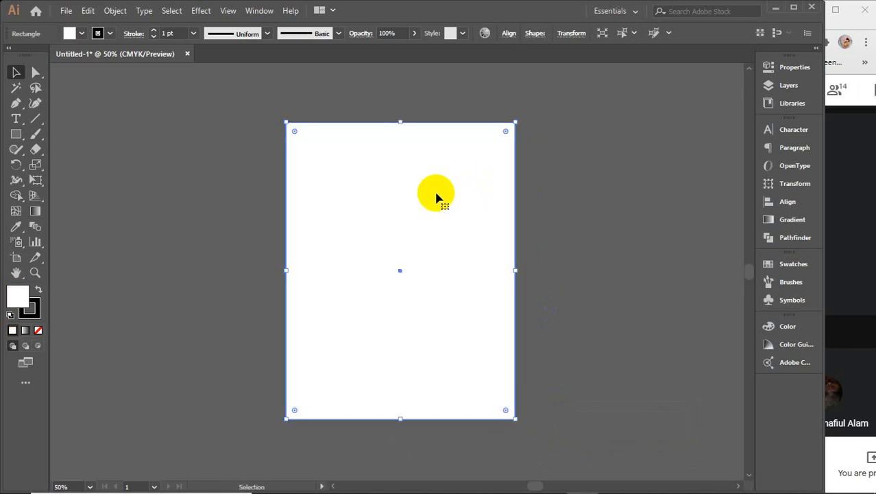
{"action": "left_click", "coordinate": [113, 11]}
{"action": "mouse_move", "coordinate": [186, 313]}
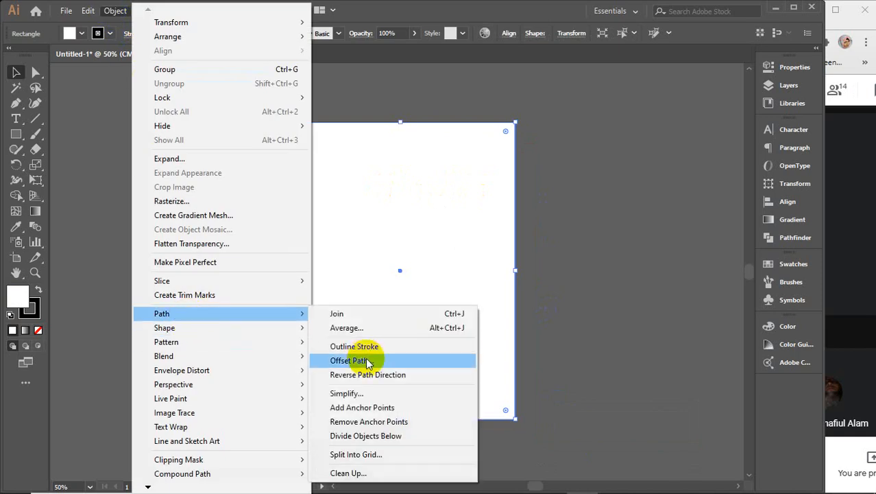
{"action": "left_click", "coordinate": [350, 361]}
{"action": "left_click", "coordinate": [636, 217]}
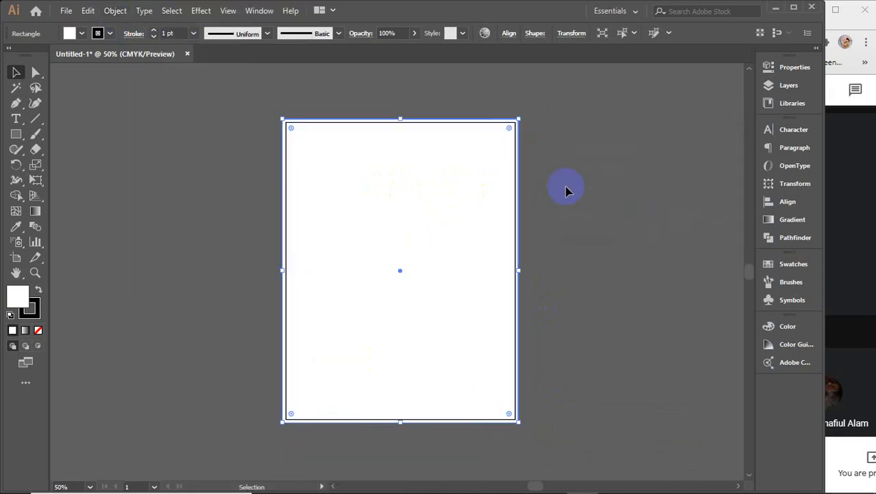
{"action": "left_click", "coordinate": [81, 33]}
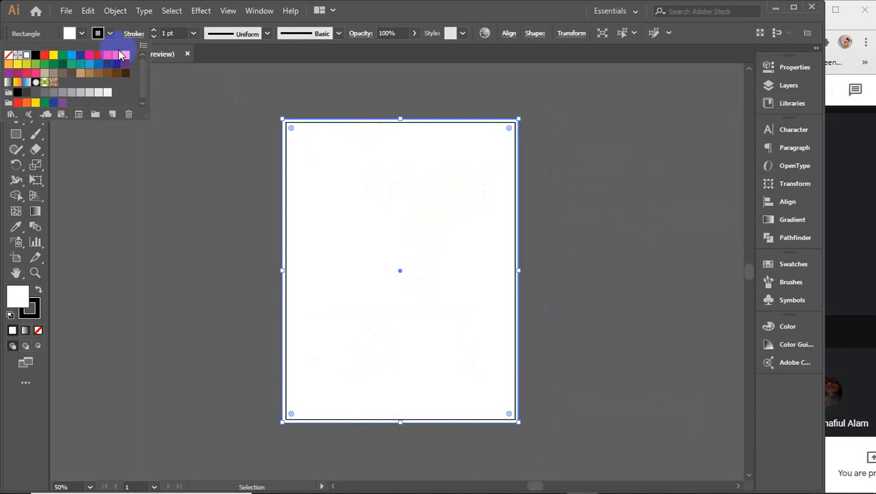
{"action": "left_click", "coordinate": [124, 59]}
{"action": "left_click", "coordinate": [192, 261]}
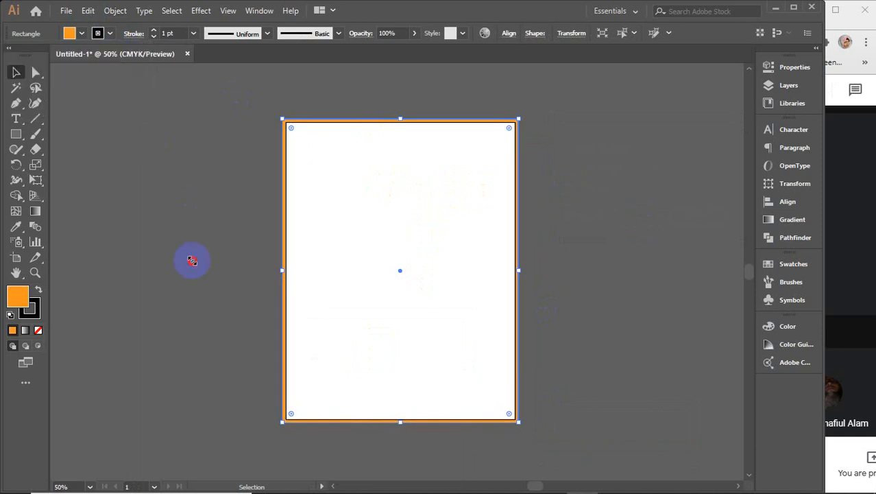
{"action": "left_click", "coordinate": [384, 229]}
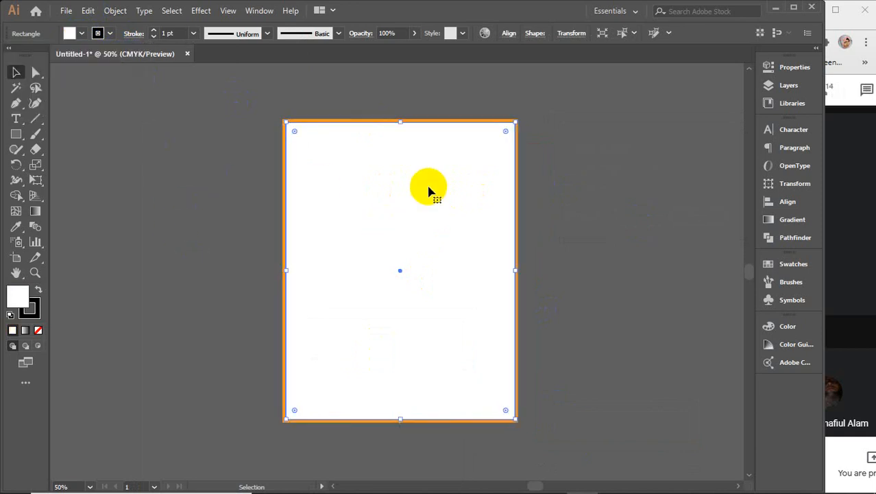
{"action": "left_click", "coordinate": [118, 10]}
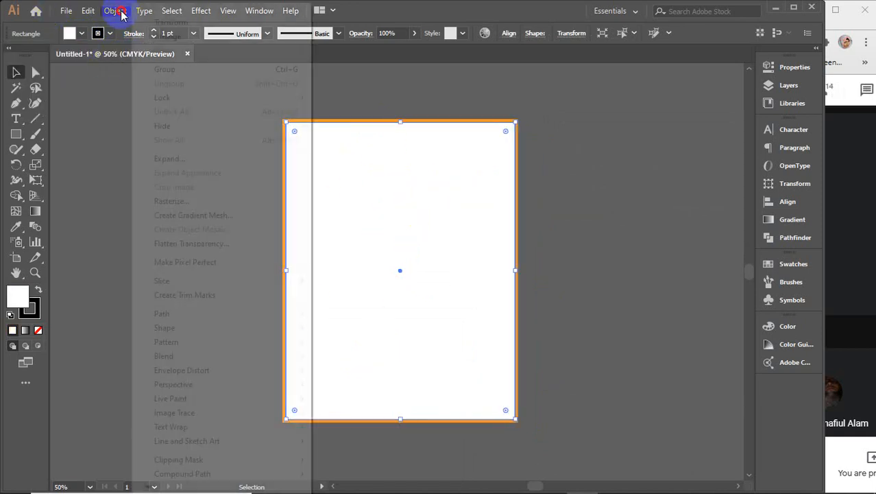
Step: Start an inward Offset Path on the white rectangle, previewing a -0.25 in inset
{"action": "mouse_move", "coordinate": [158, 314]}
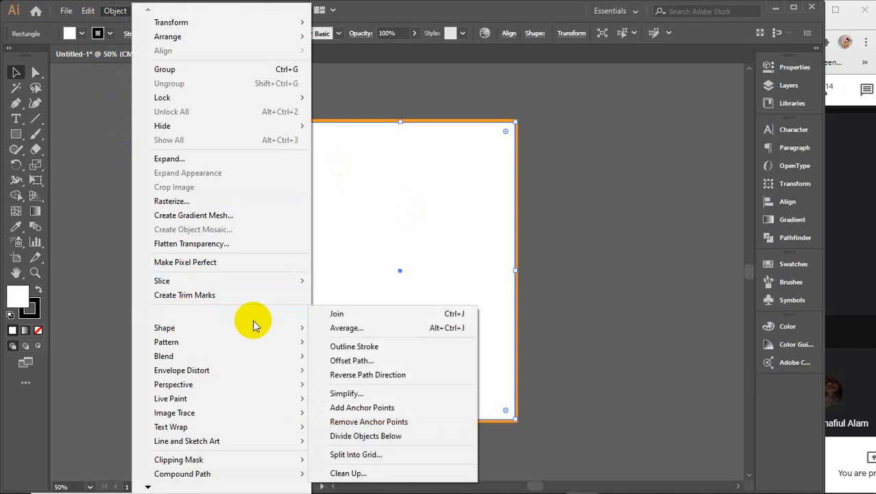
{"action": "left_click", "coordinate": [352, 360]}
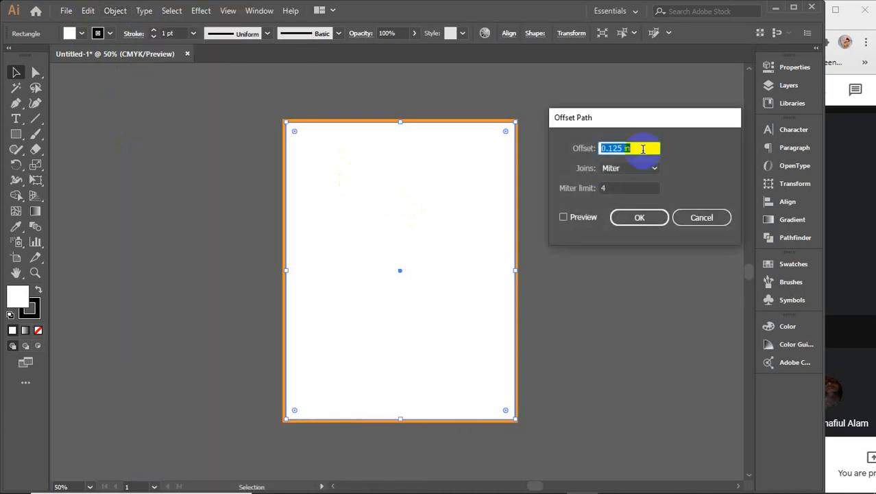
{"action": "type", "text": "-"}
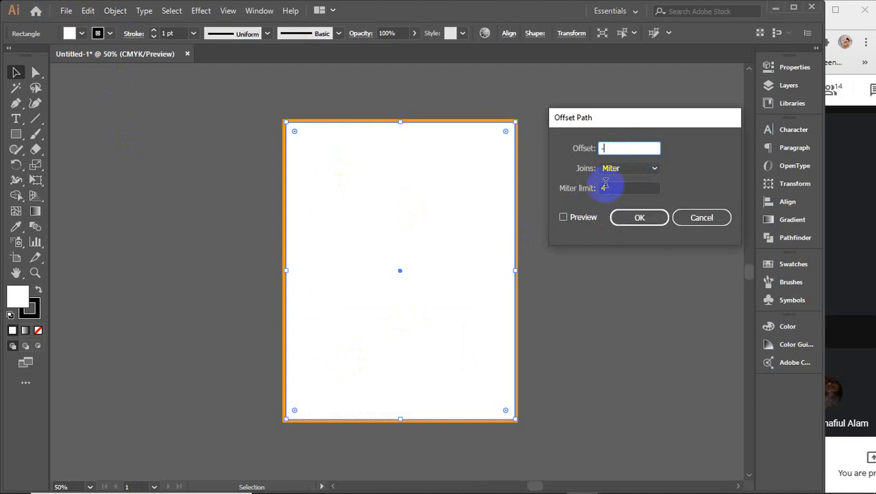
{"action": "left_click", "coordinate": [563, 217]}
{"action": "left_click_drag", "start_coordinate": [636, 148], "coordinate": [606, 149]}
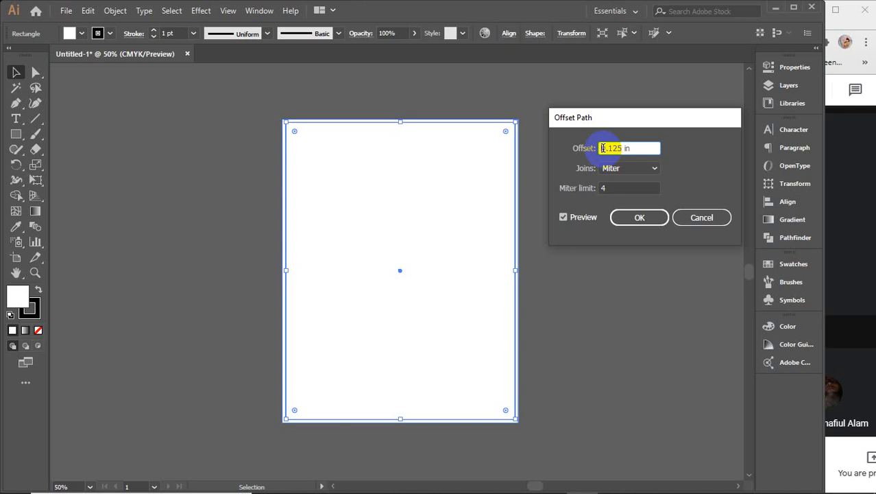
{"action": "left_click", "coordinate": [603, 148]}
{"action": "type", "text": "-.25"}
{"action": "key", "text": "Delete"}
{"action": "key", "text": "Delete"}
{"action": "left_click", "coordinate": [577, 218]}
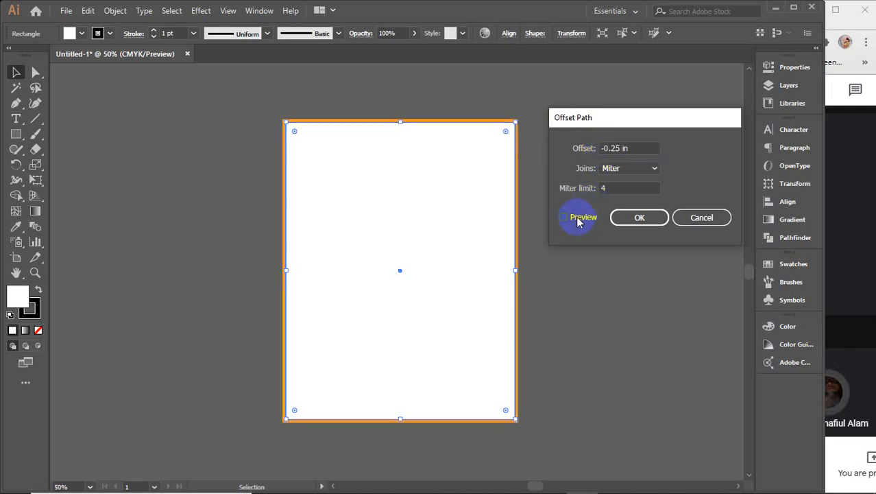
Step: Adjust the inset to -0.35 in and confirm the new inner rectangle
{"action": "left_click", "coordinate": [614, 148]}
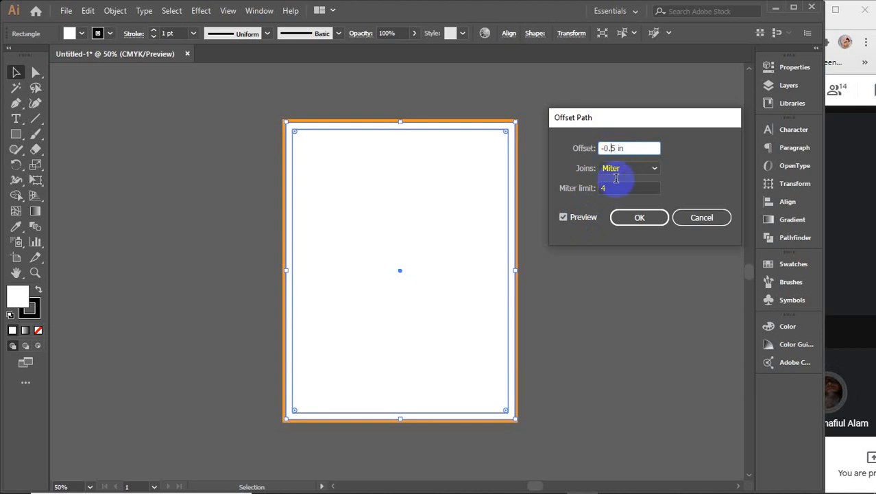
{"action": "left_click", "coordinate": [578, 218]}
{"action": "left_click", "coordinate": [578, 218]}
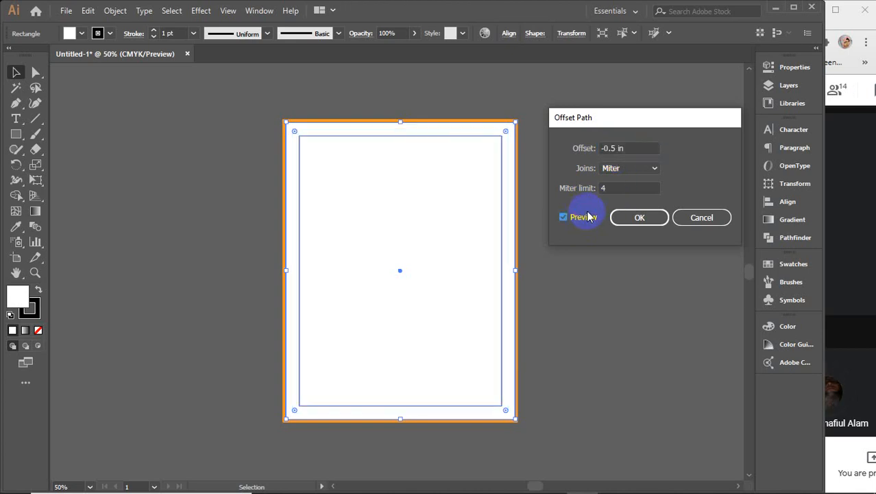
{"action": "left_click", "coordinate": [610, 148]}
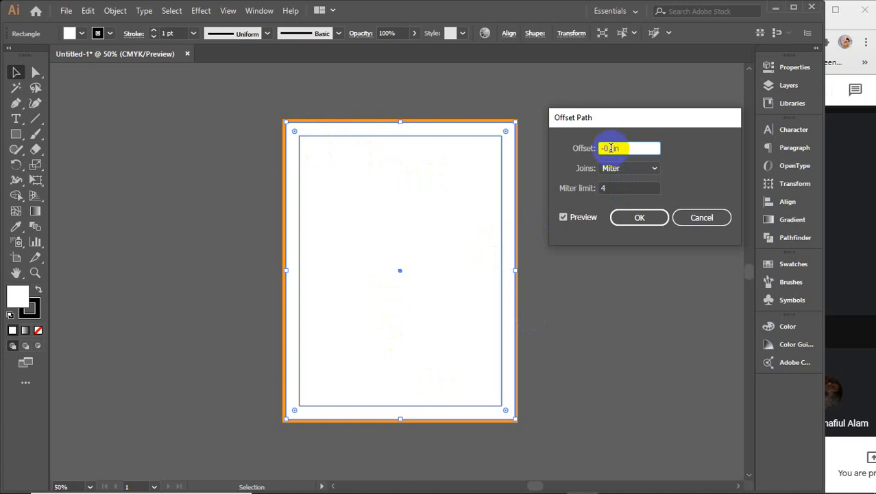
{"action": "scroll", "coordinate": [611, 148], "scroll_direction": "up", "scroll_amount": 3}
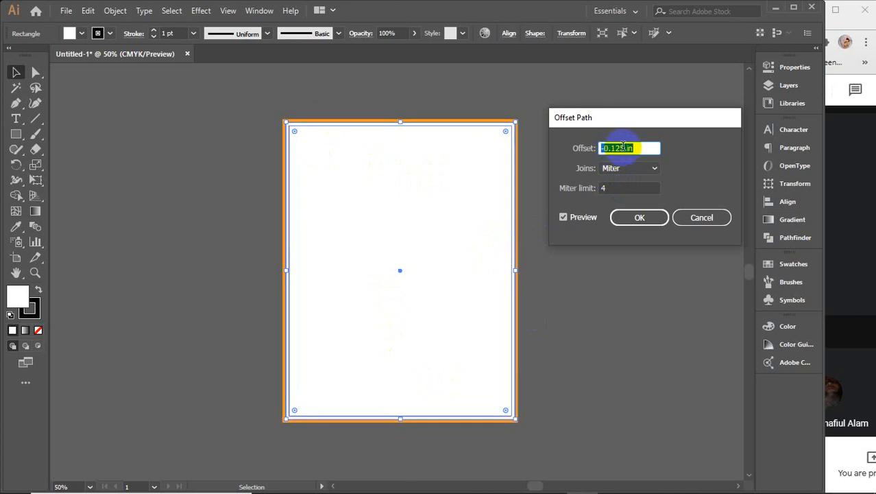
{"action": "scroll", "coordinate": [622, 147], "scroll_direction": "down", "scroll_amount": 1}
{"action": "scroll", "coordinate": [623, 146], "scroll_direction": "down", "scroll_amount": 1}
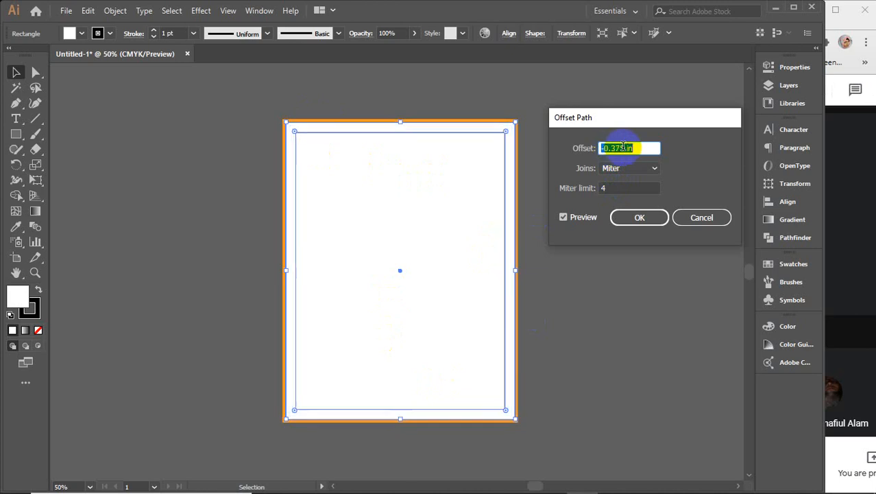
{"action": "scroll", "coordinate": [622, 147], "scroll_direction": "down", "scroll_amount": 1}
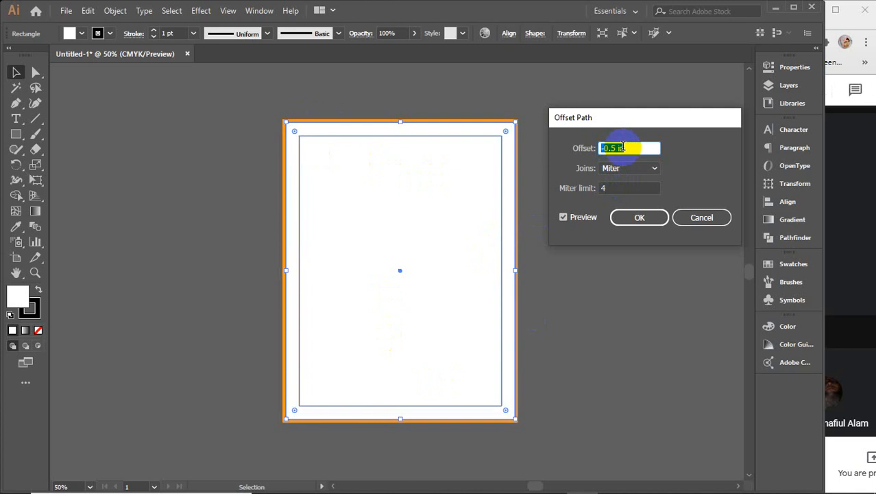
{"action": "scroll", "coordinate": [622, 147], "scroll_direction": "up", "scroll_amount": 1}
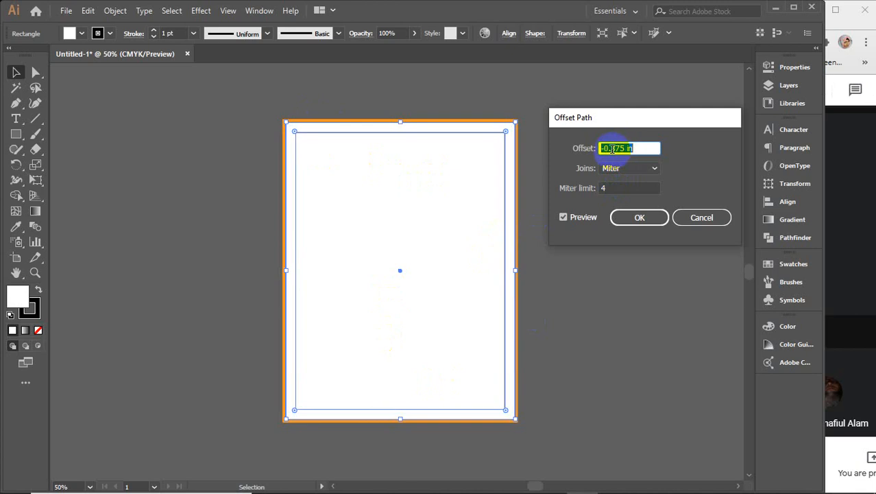
{"action": "left_click", "coordinate": [614, 148]}
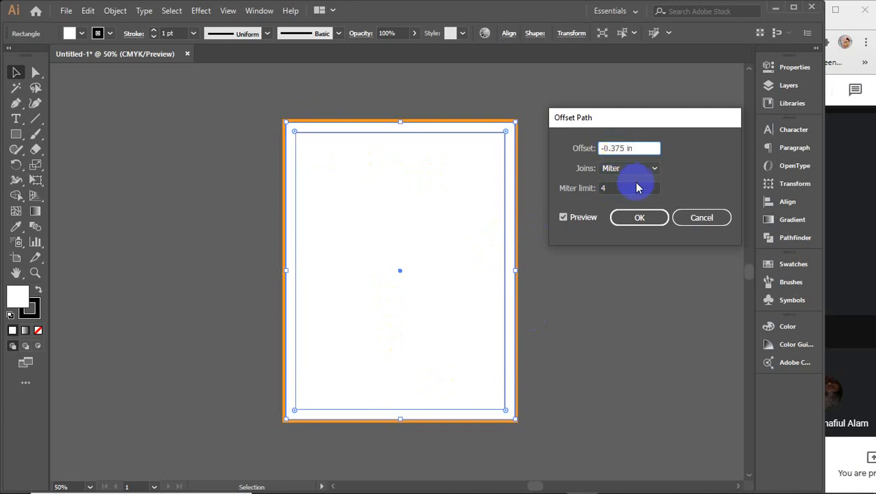
{"action": "key", "text": "Delete"}
{"action": "left_click", "coordinate": [640, 217]}
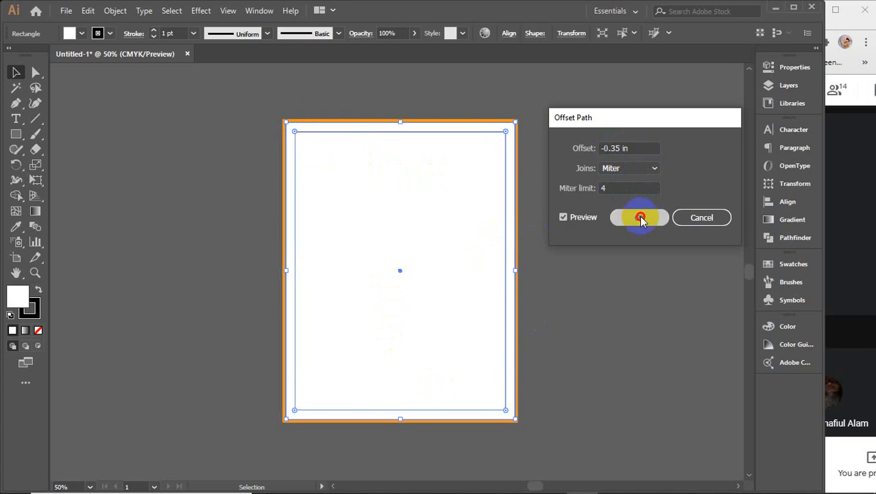
Step: Convert the inset rectangle into guides using Make Guides
{"action": "right_click", "coordinate": [375, 190]}
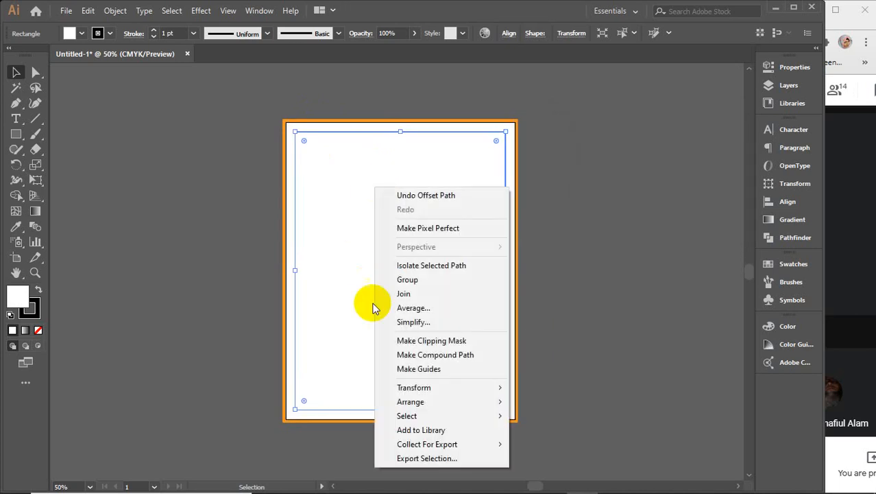
{"action": "left_click", "coordinate": [427, 369]}
{"action": "left_click", "coordinate": [631, 218]}
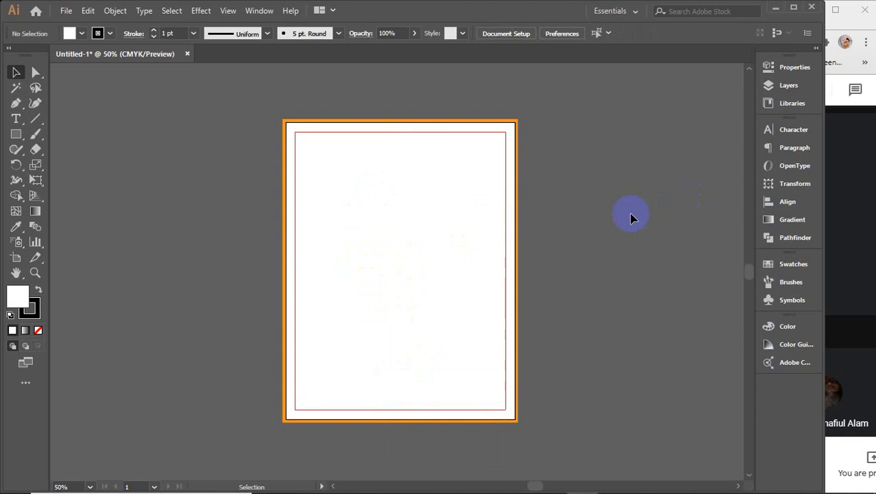
{"action": "left_click_drag", "start_coordinate": [251, 99], "coordinate": [573, 415]}
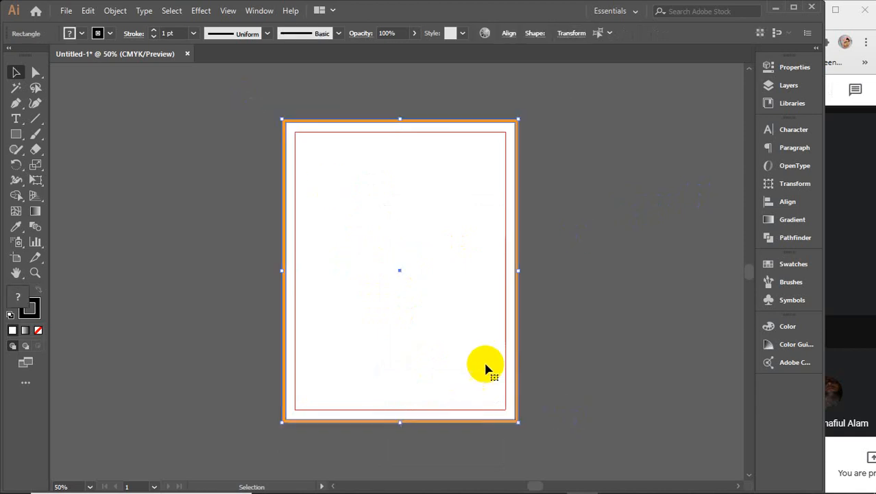
{"action": "left_click", "coordinate": [595, 257]}
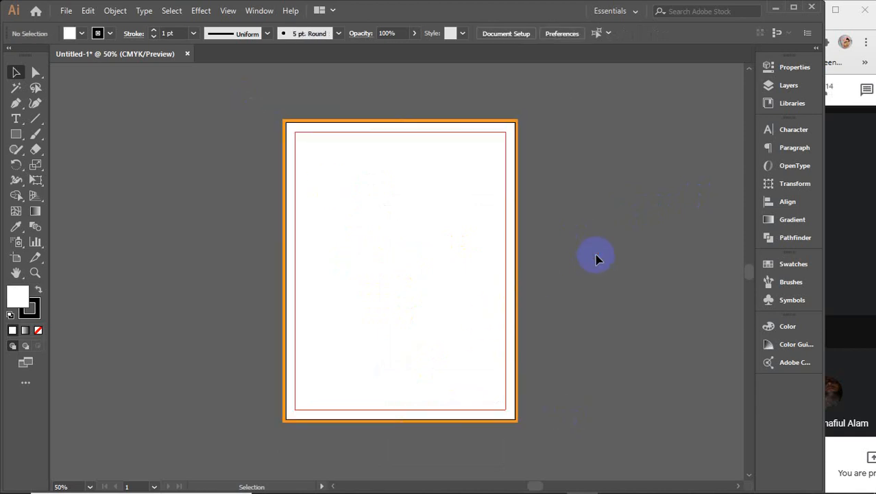
Step: Lock the inner guide rectangle with Ctrl+2, then select the white page rectangle
{"action": "left_click", "coordinate": [446, 207]}
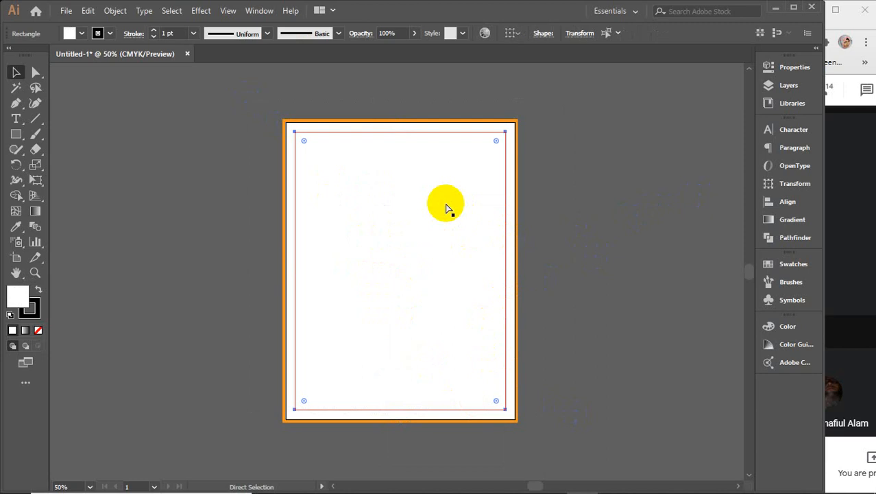
{"action": "key", "text": "ctrl+2"}
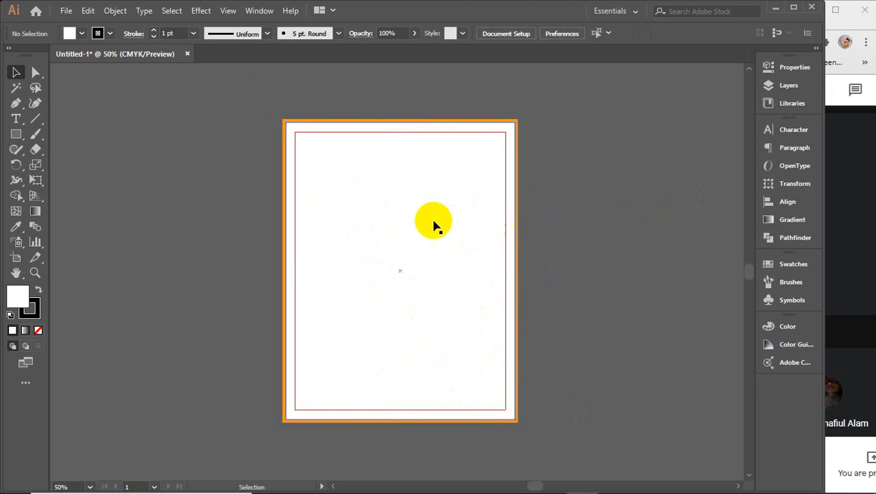
{"action": "left_click", "coordinate": [439, 218]}
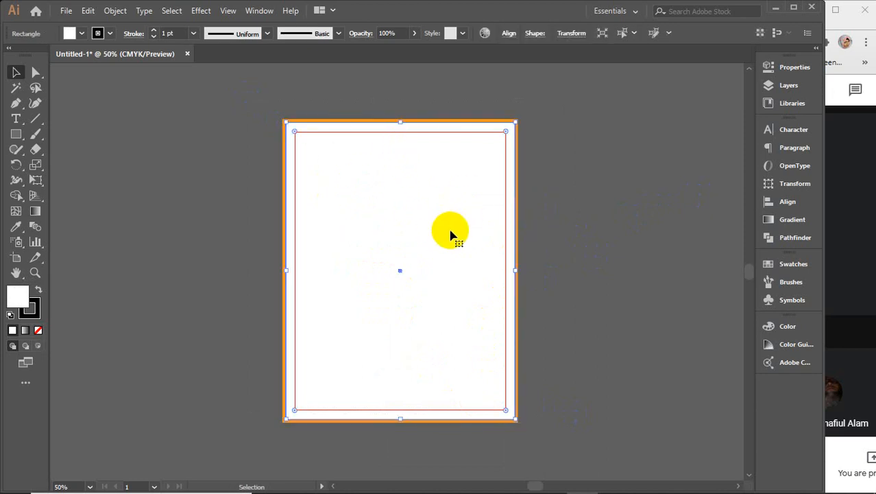
{"action": "left_click", "coordinate": [519, 280]}
Step: Delete the orange-stroked rectangle over the artboard and confirm nothing else covers it
{"action": "left_click", "coordinate": [520, 280]}
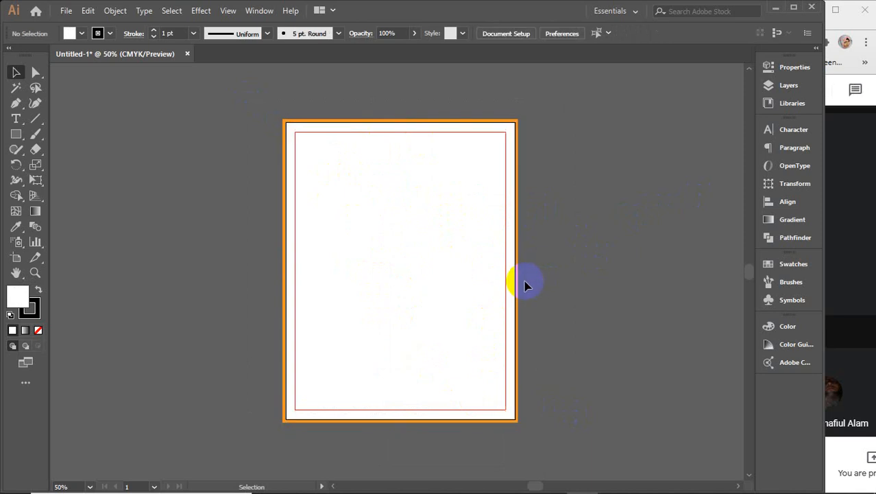
{"action": "left_click", "coordinate": [519, 281]}
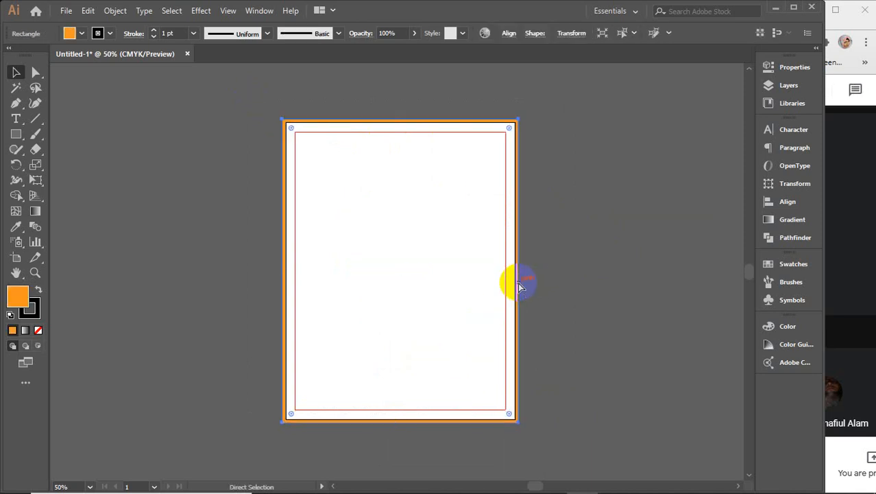
{"action": "key", "text": "Delete"}
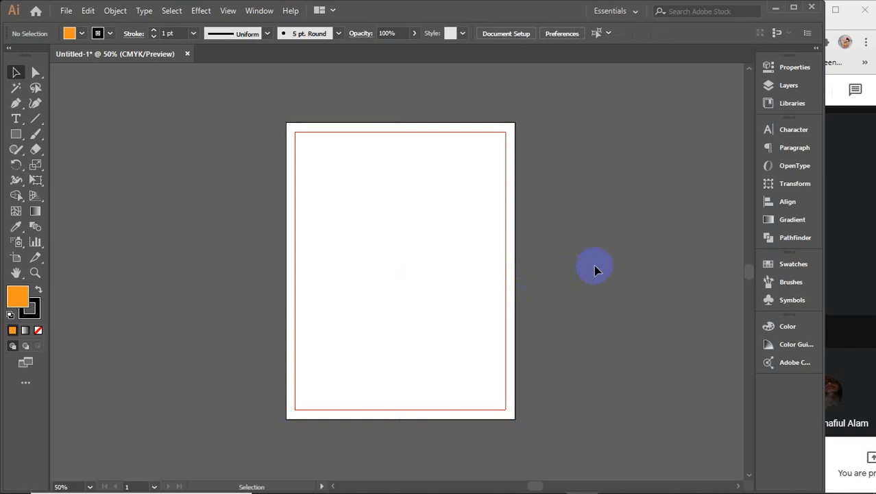
{"action": "left_click", "coordinate": [338, 307]}
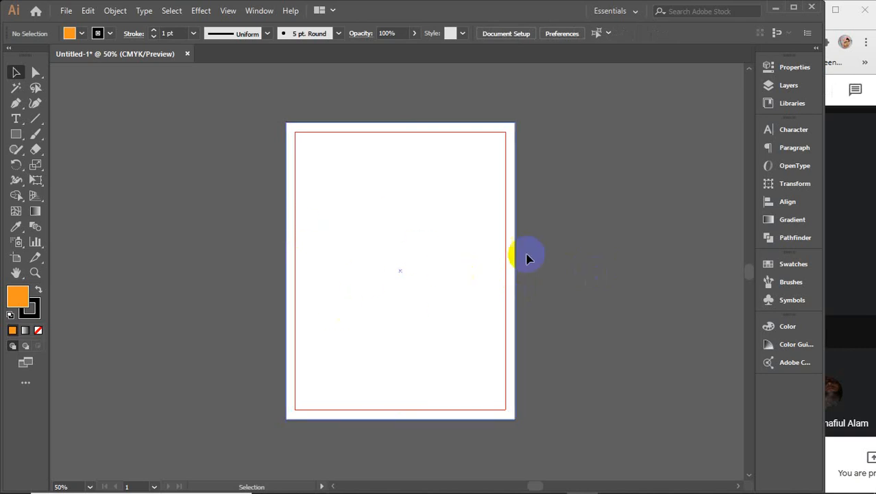
{"action": "left_click", "coordinate": [393, 143]}
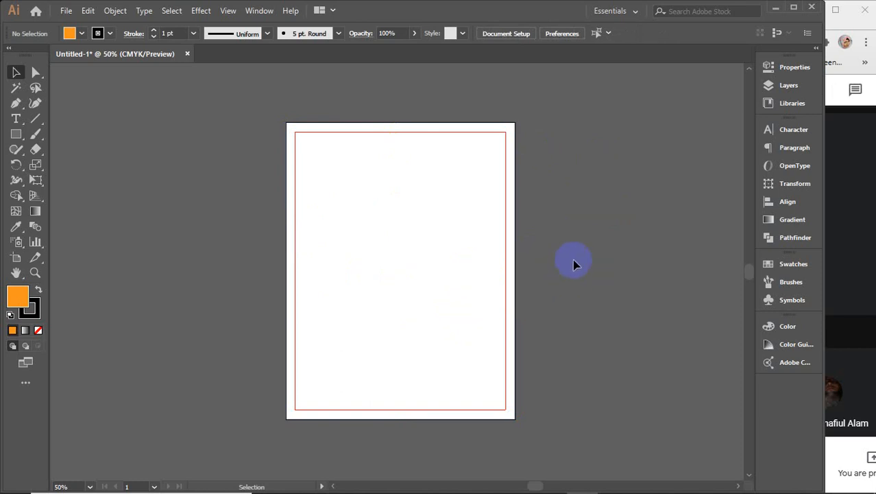
Step: Draw a square left of the artboard and give it a blue fill swatch
{"action": "left_click", "coordinate": [17, 118]}
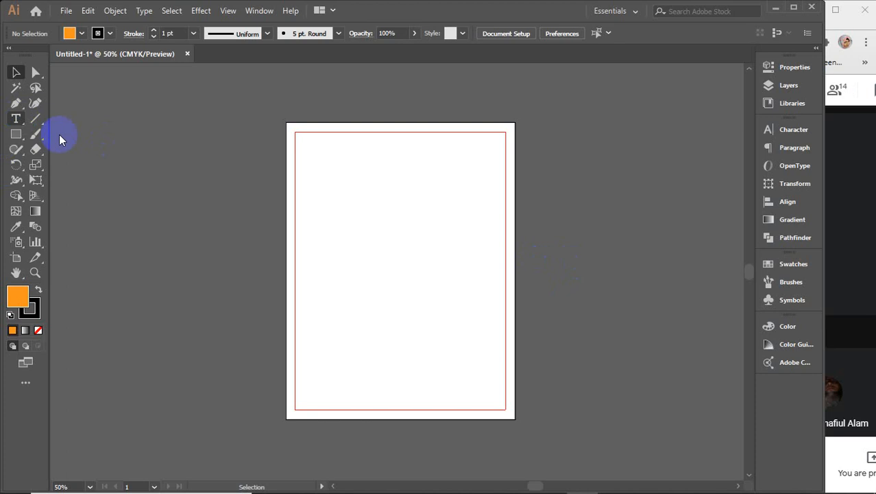
{"action": "left_click", "coordinate": [16, 134]}
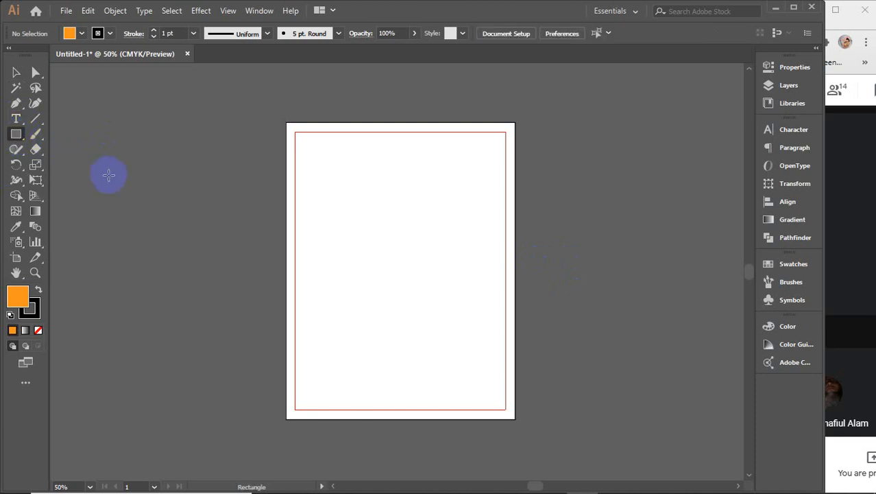
{"action": "left_click_drag", "start_coordinate": [108, 176], "coordinate": [224, 248]}
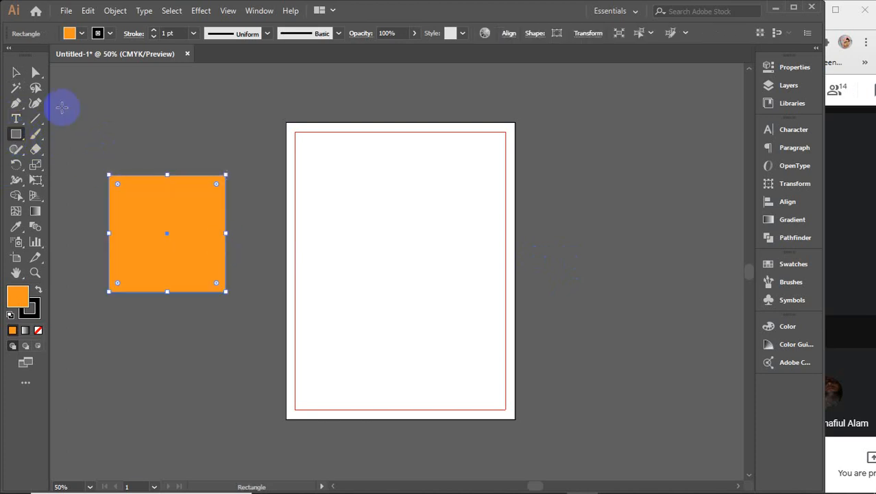
{"action": "left_click", "coordinate": [17, 76]}
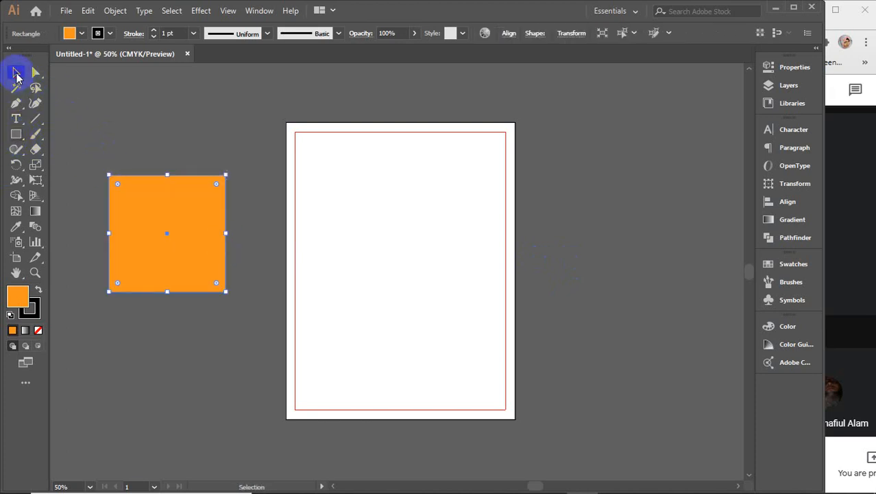
{"action": "left_click", "coordinate": [82, 33]}
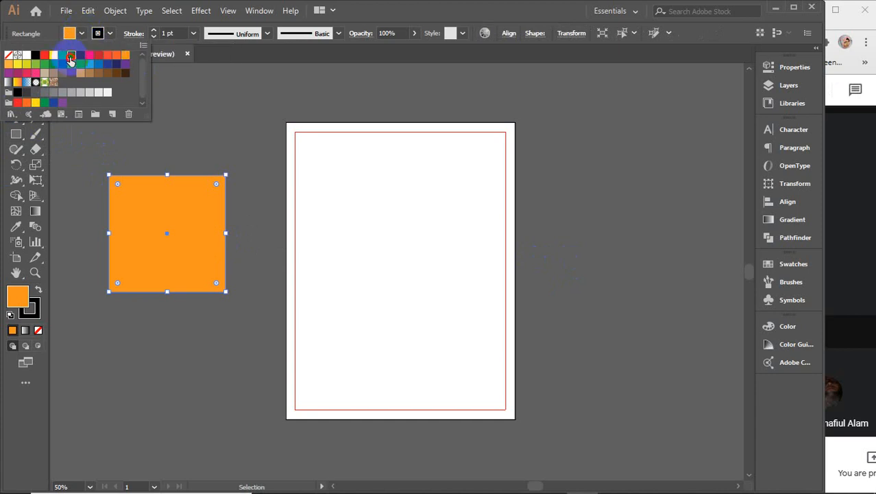
{"action": "left_click", "coordinate": [71, 56]}
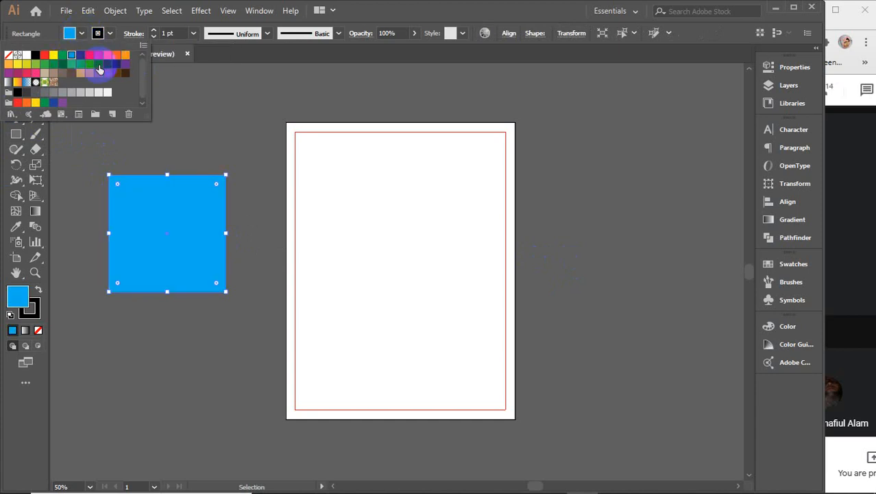
{"action": "left_click", "coordinate": [98, 64]}
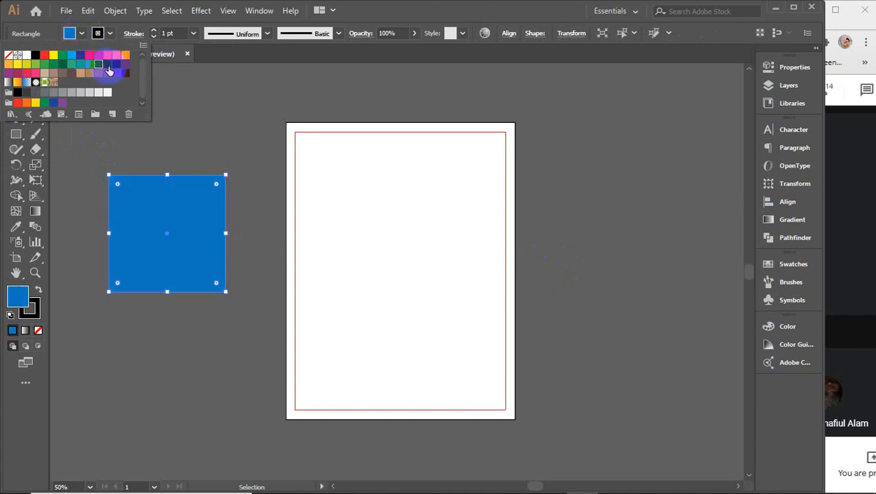
Step: Apply a 74% Pucker & Bloat effect to the square to form a four-petal flower
{"action": "left_click", "coordinate": [201, 10]}
{"action": "mouse_move", "coordinate": [315, 116]}
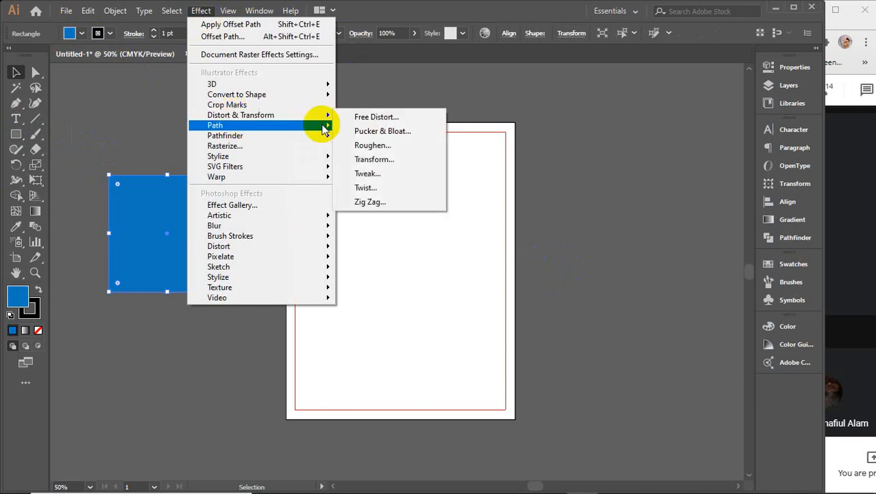
{"action": "left_click", "coordinate": [364, 132]}
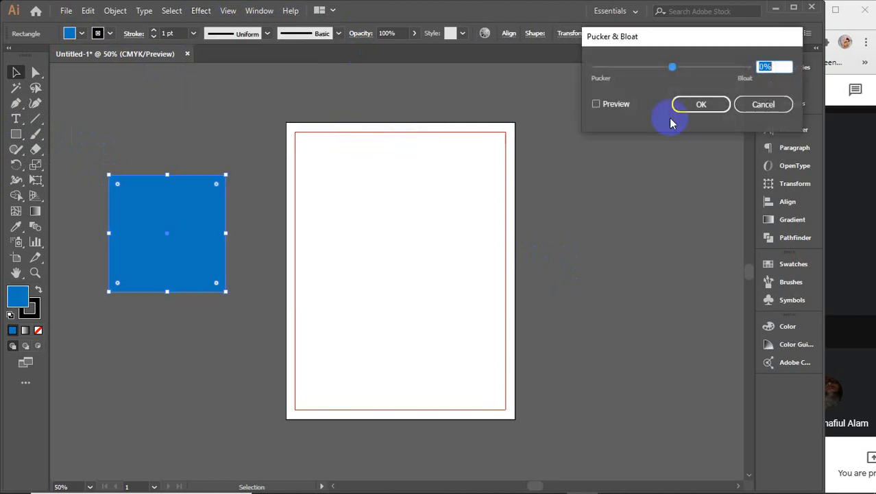
{"action": "left_click", "coordinate": [701, 67]}
{"action": "left_click", "coordinate": [622, 105]}
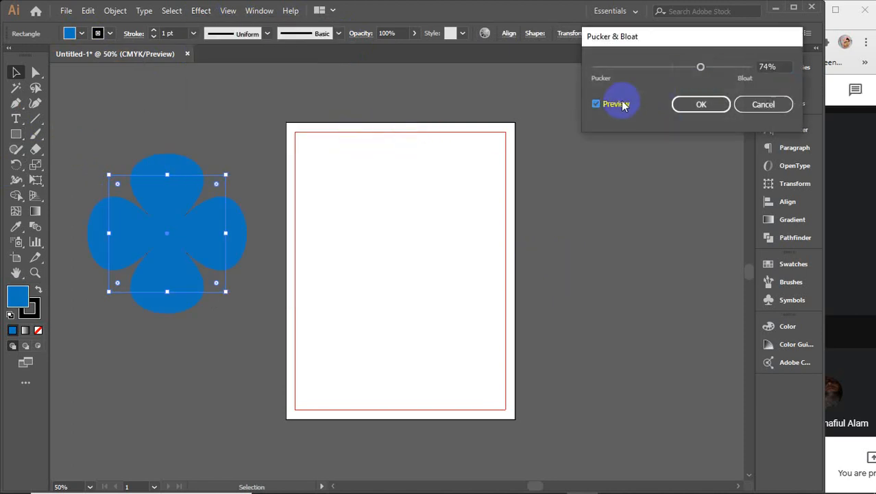
{"action": "left_click", "coordinate": [686, 105]}
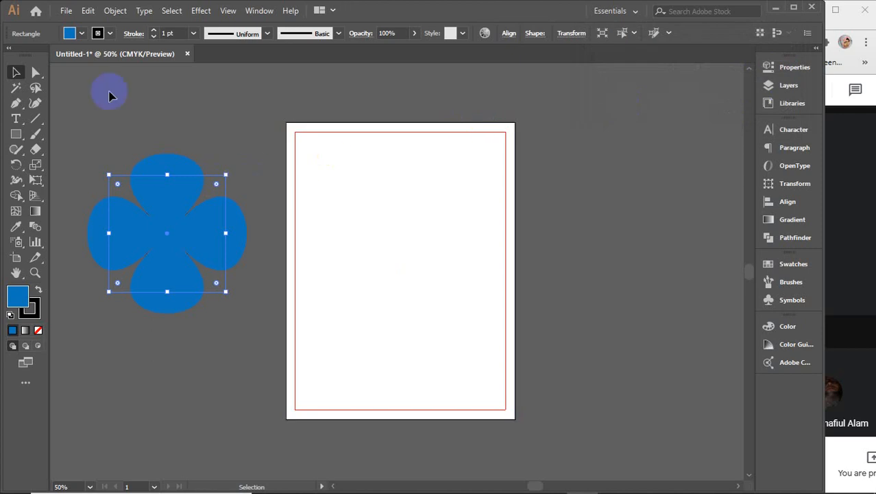
Step: Expand the bloated flower's effect, fill and stroke into real paths
{"action": "left_click", "coordinate": [111, 11]}
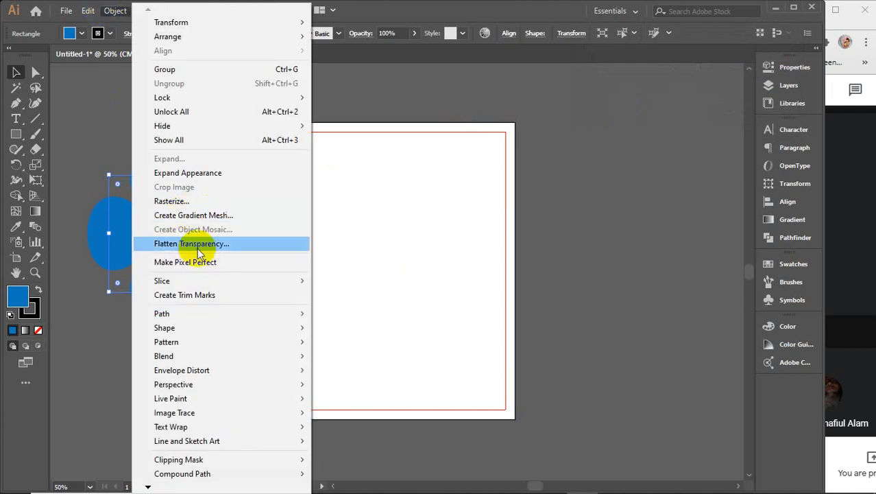
{"action": "left_click", "coordinate": [212, 173]}
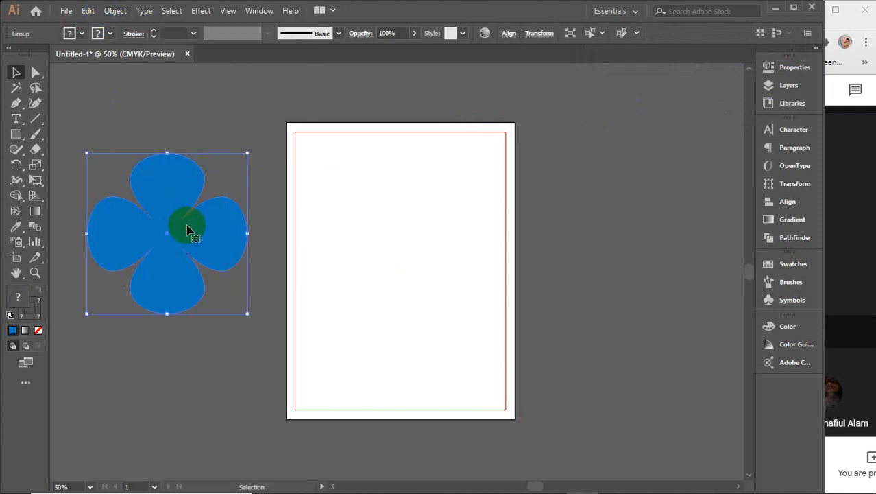
{"action": "scroll", "coordinate": [188, 228], "scroll_direction": "up", "scroll_amount": 3}
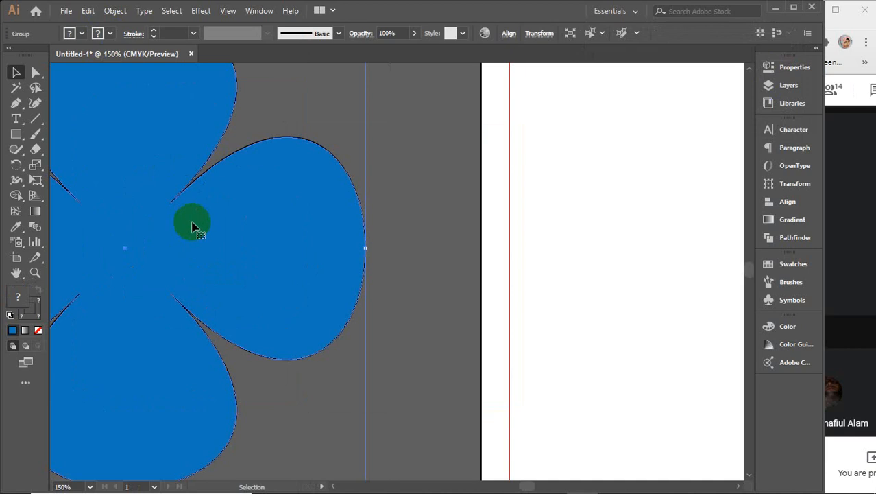
{"action": "left_click_drag", "start_coordinate": [200, 209], "coordinate": [315, 247]}
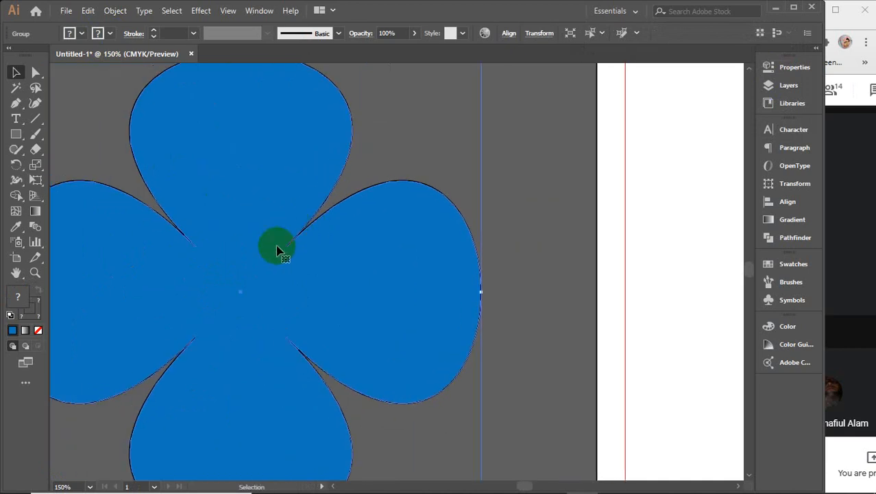
{"action": "left_click", "coordinate": [114, 11]}
{"action": "left_click", "coordinate": [166, 159]}
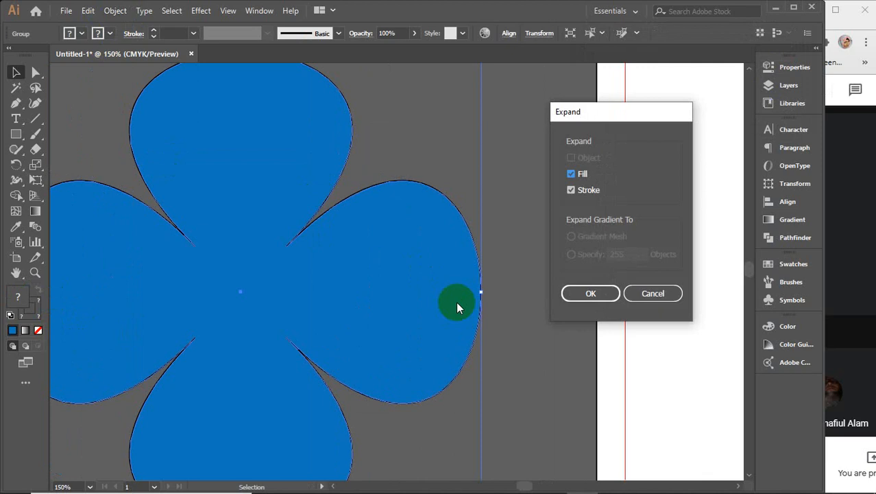
{"action": "left_click", "coordinate": [578, 295]}
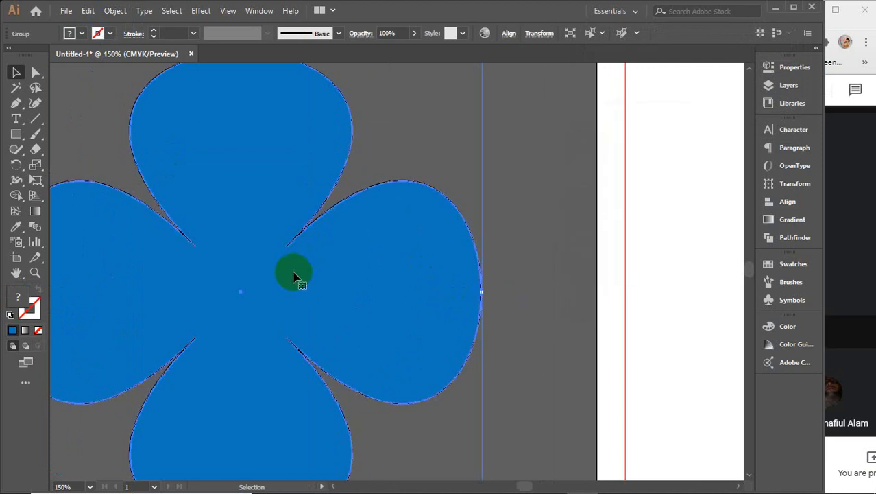
{"action": "left_click", "coordinate": [30, 308]}
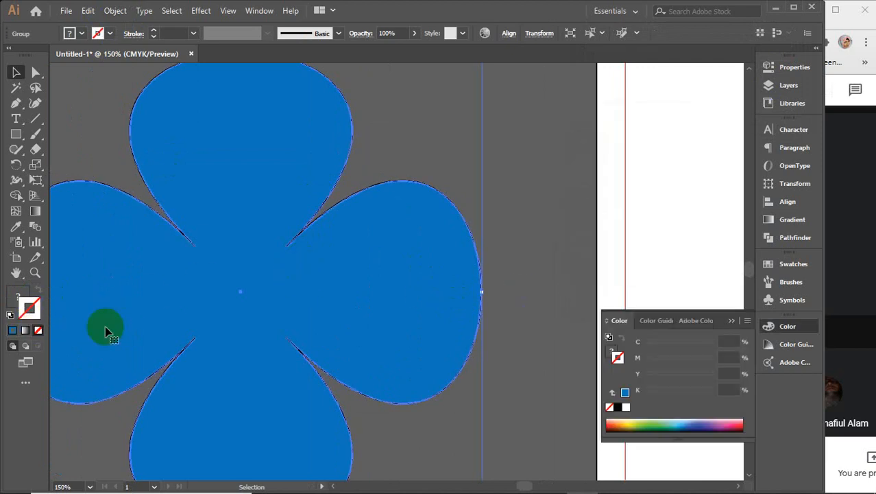
{"action": "left_click", "coordinate": [730, 322]}
Step: Ungroup the expanded flower paths
{"action": "left_click", "coordinate": [532, 266]}
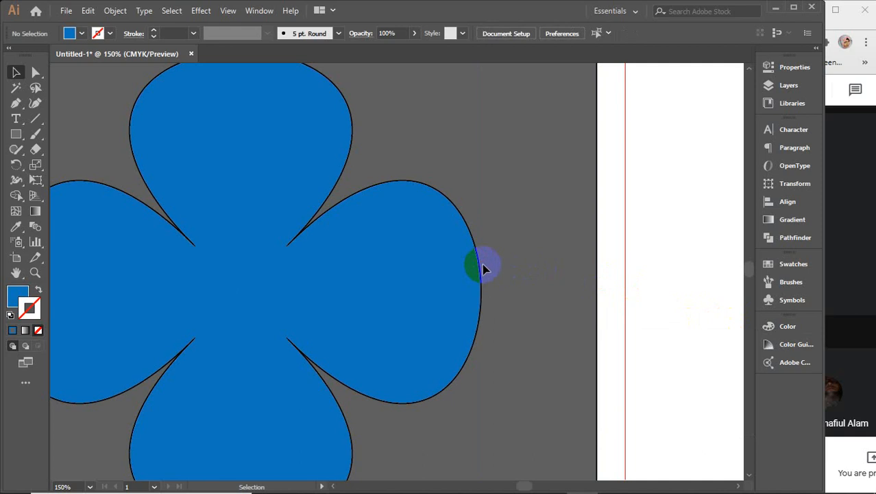
{"action": "scroll", "coordinate": [483, 270], "scroll_direction": "down", "scroll_amount": 1}
{"action": "left_click", "coordinate": [438, 264]}
{"action": "right_click", "coordinate": [420, 258]}
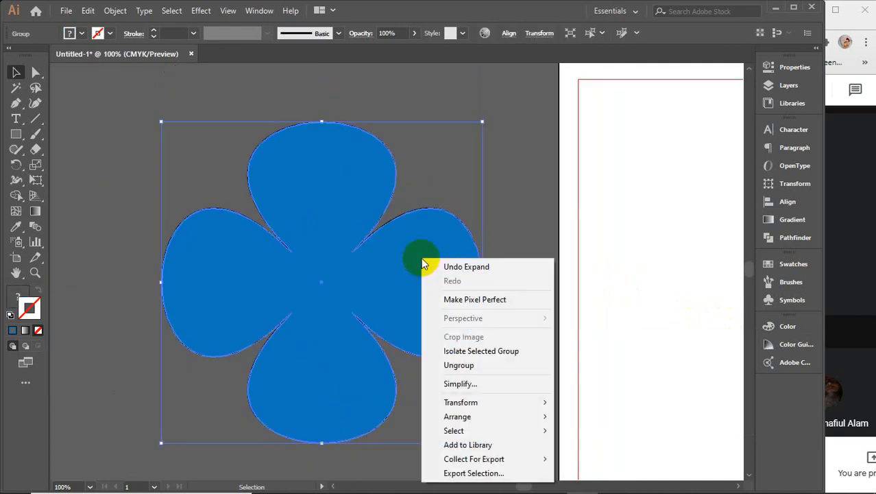
{"action": "left_click", "coordinate": [464, 365]}
{"action": "left_click", "coordinate": [517, 233]}
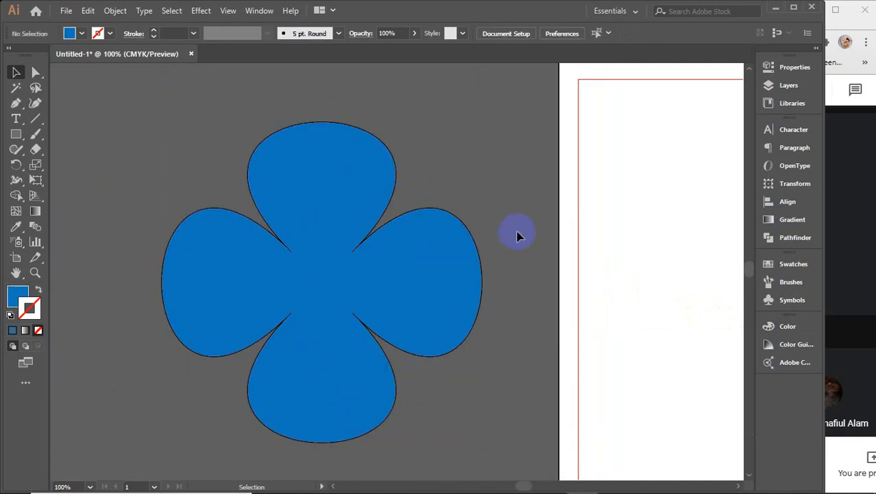
{"action": "left_click", "coordinate": [391, 266]}
{"action": "right_click", "coordinate": [391, 267]}
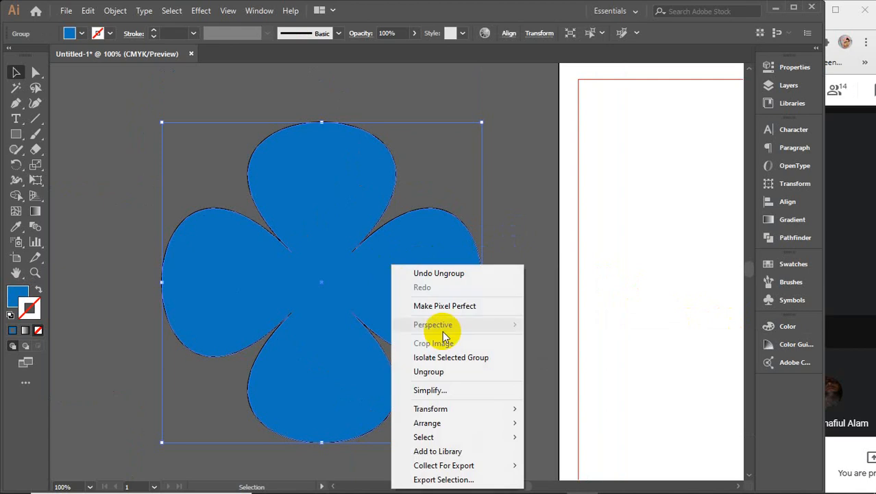
{"action": "left_click", "coordinate": [448, 371]}
Step: Delete the leftover black outline flower and scale the blue flower down small
{"action": "right_click", "coordinate": [366, 301]}
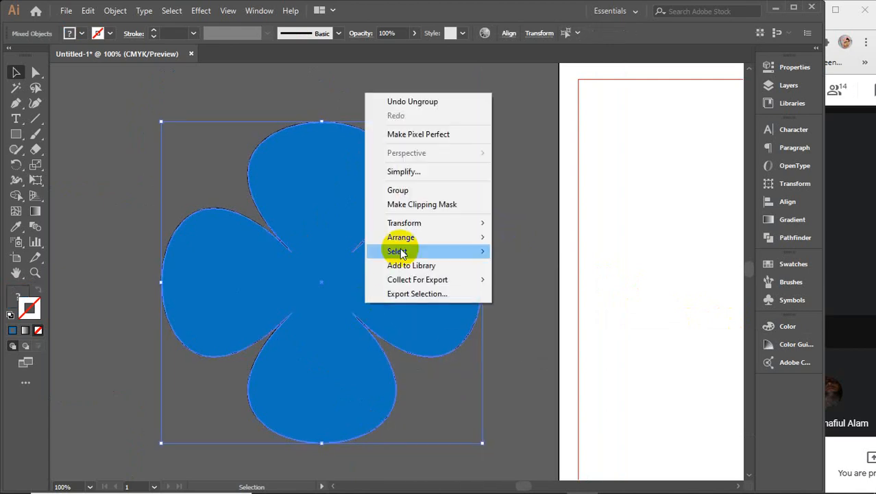
{"action": "left_click", "coordinate": [515, 199]}
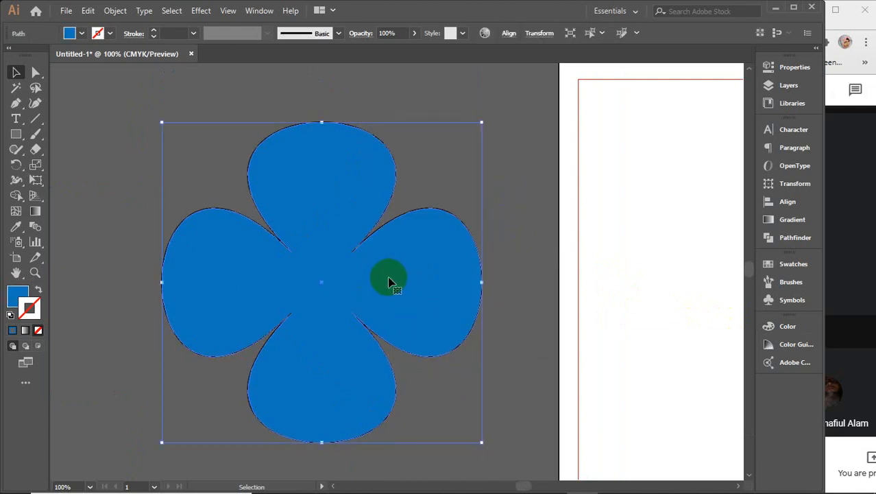
{"action": "left_click_drag", "start_coordinate": [389, 280], "coordinate": [673, 295]}
{"action": "left_click", "coordinate": [330, 188]}
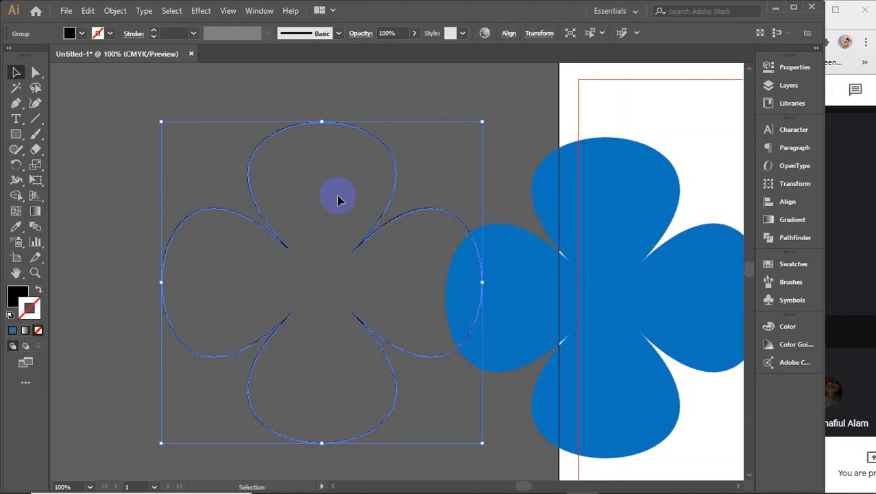
{"action": "key", "text": "Delete"}
{"action": "left_click_drag", "start_coordinate": [524, 242], "coordinate": [237, 242]}
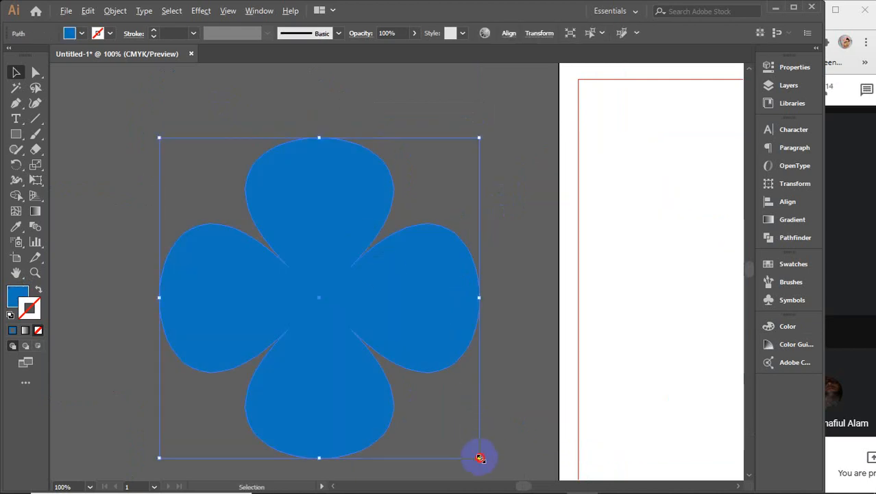
{"action": "left_click_drag", "start_coordinate": [480, 458], "coordinate": [358, 334]}
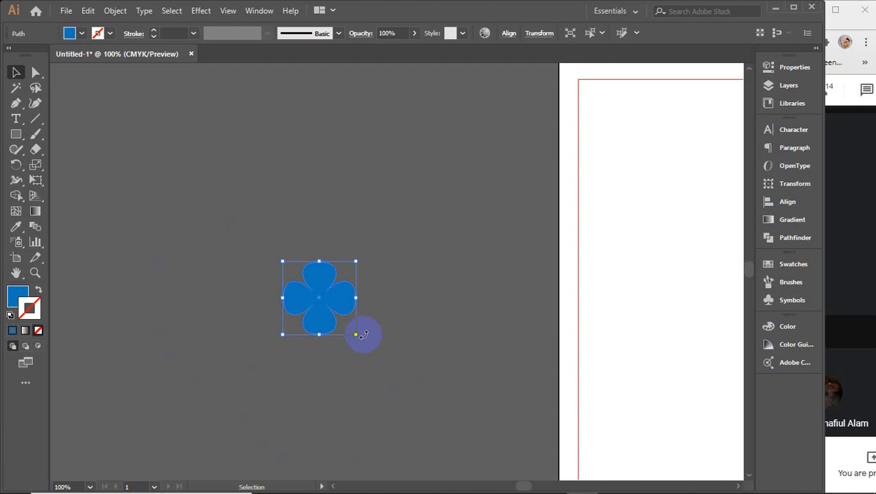
{"action": "left_click", "coordinate": [284, 233]}
{"action": "left_click", "coordinate": [15, 134]}
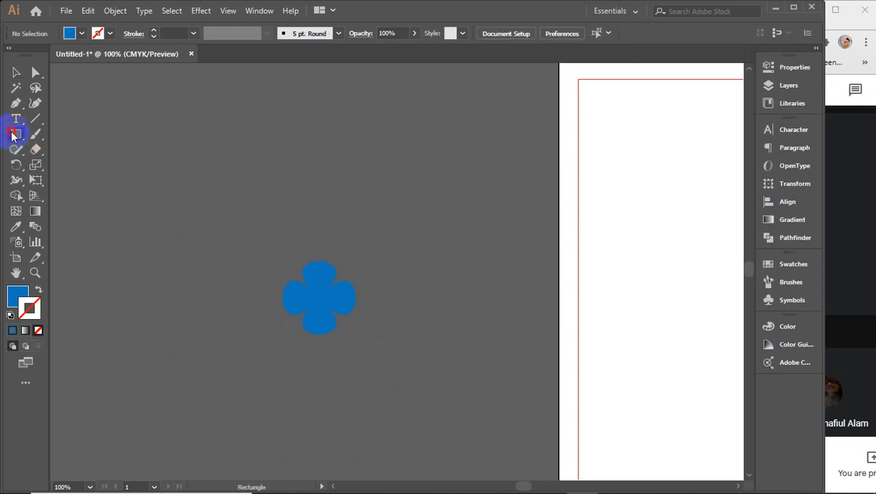
Step: Draw a square over the flower, swap its fill and stroke, and rotate it 45° into a diamond
{"action": "left_click_drag", "start_coordinate": [12, 135], "coordinate": [78, 139]}
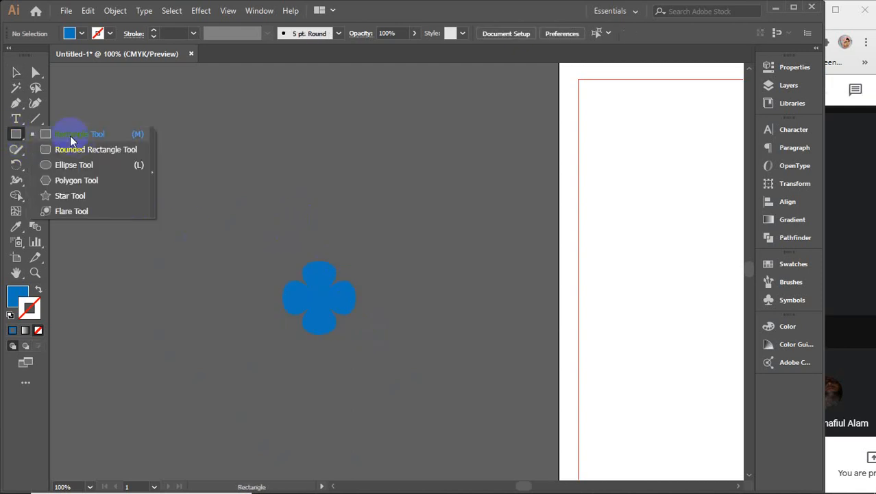
{"action": "left_click_drag", "start_coordinate": [70, 136], "coordinate": [70, 135]}
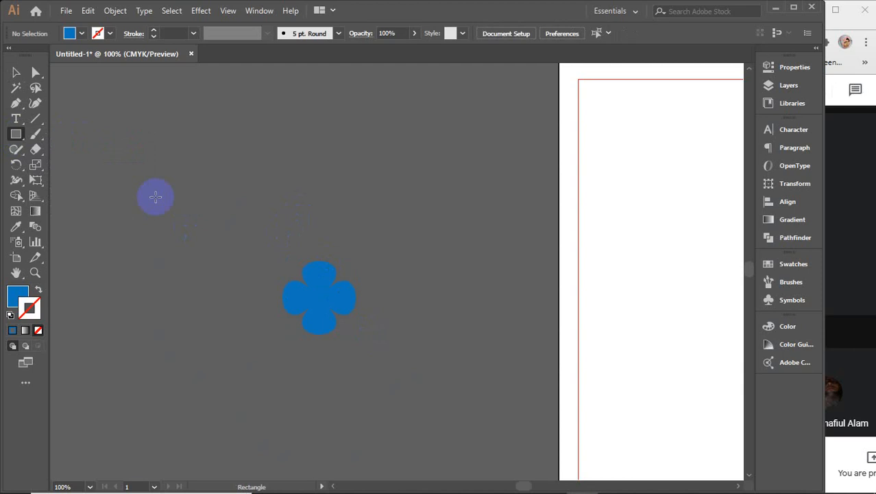
{"action": "left_click_drag", "start_coordinate": [229, 235], "coordinate": [355, 345]}
{"action": "key", "text": "v"}
{"action": "left_click", "coordinate": [16, 295]}
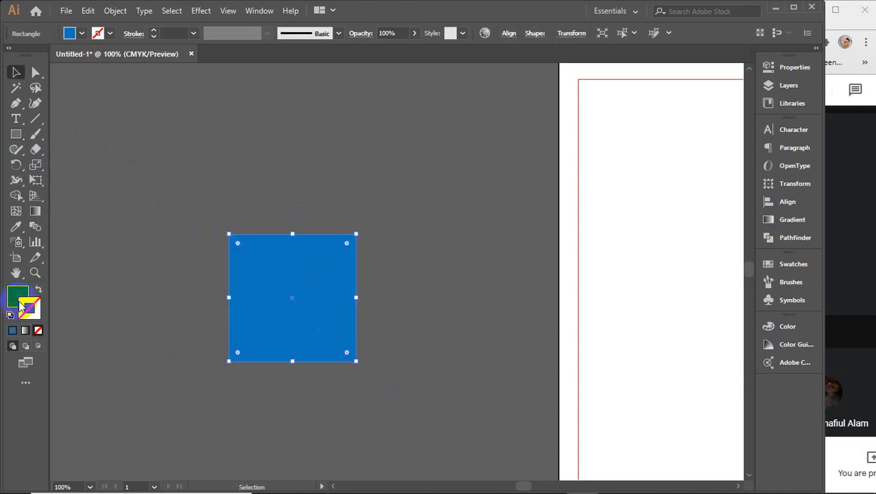
{"action": "left_click", "coordinate": [11, 330]}
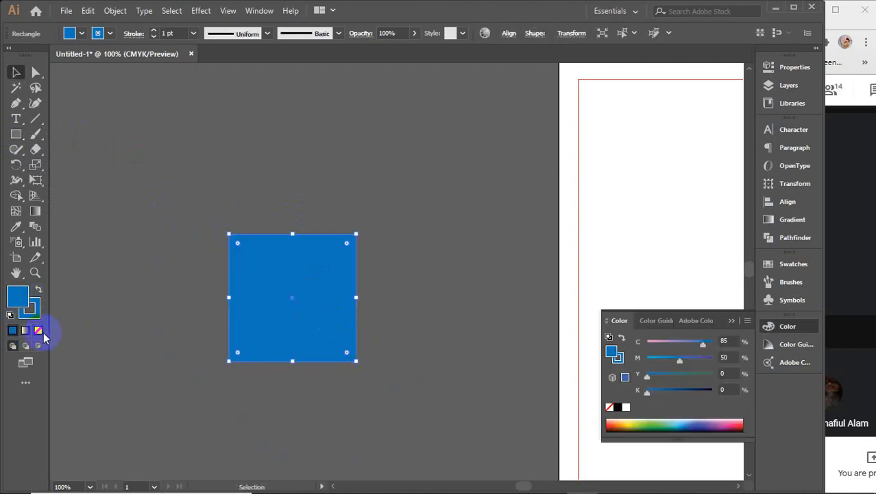
{"action": "key", "text": "shift+x"}
{"action": "left_click_drag", "start_coordinate": [359, 229], "coordinate": [420, 312]}
Step: Centre the flower and diamond on each other and shrink the diamond to about 1.35 in
{"action": "key", "text": "ctrl+a"}
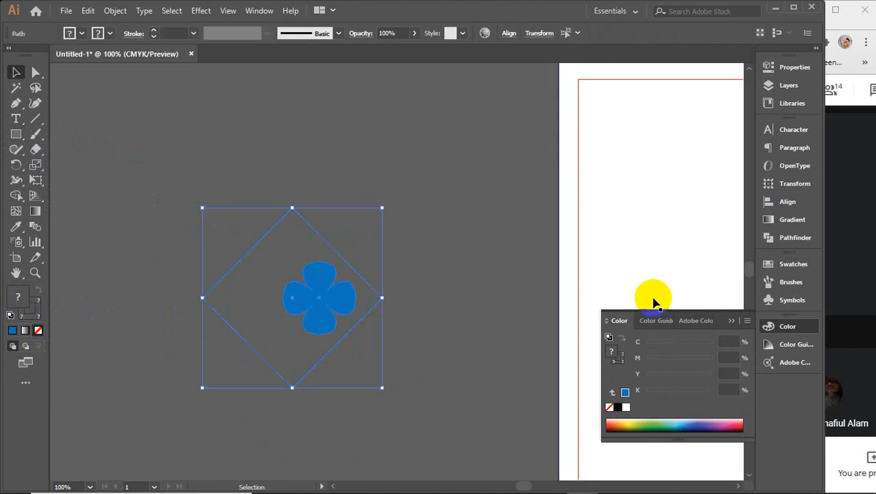
{"action": "left_click", "coordinate": [725, 313]}
{"action": "left_click", "coordinate": [791, 201]}
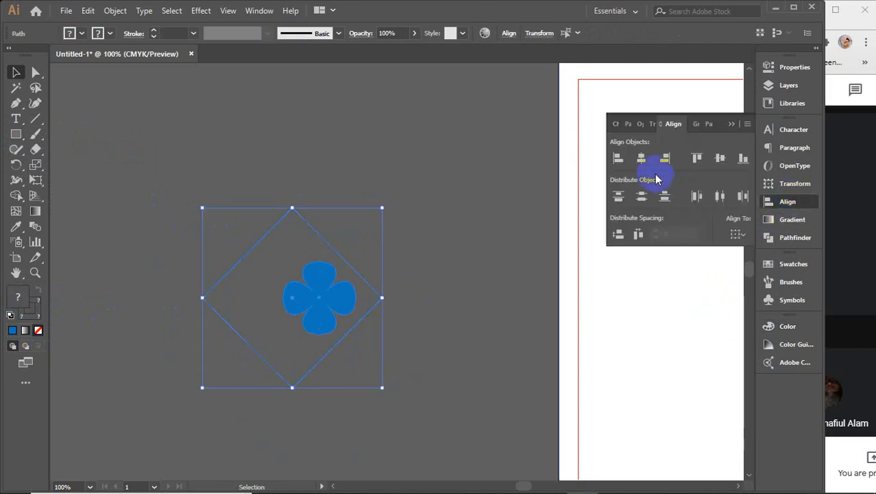
{"action": "left_click", "coordinate": [651, 168]}
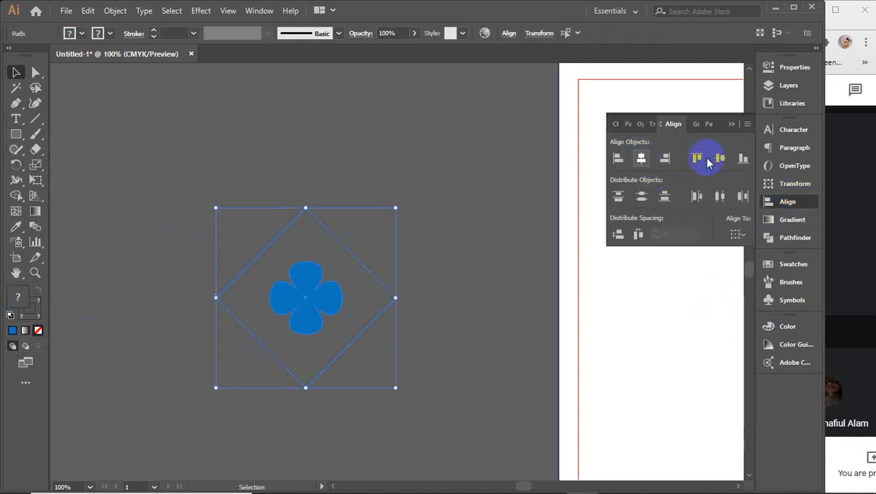
{"action": "left_click", "coordinate": [454, 249]}
{"action": "left_click", "coordinate": [391, 306]}
{"action": "left_click_drag", "start_coordinate": [397, 300], "coordinate": [358, 299]}
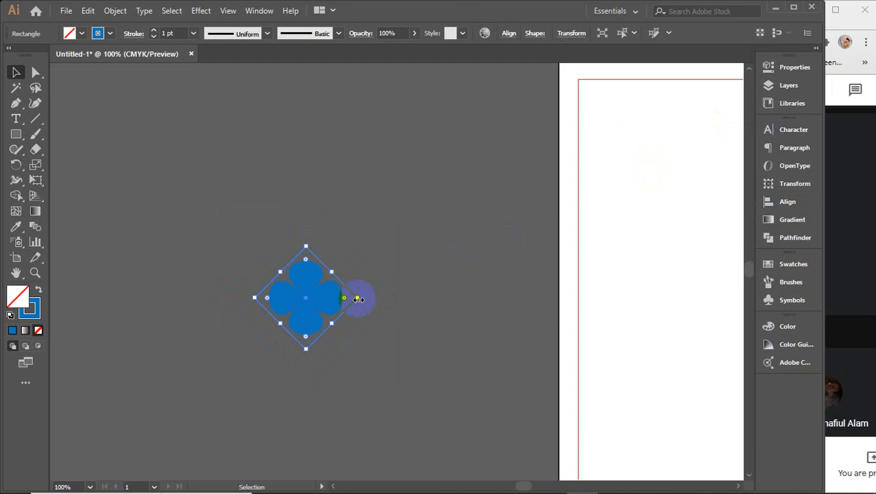
{"action": "left_click", "coordinate": [327, 299]}
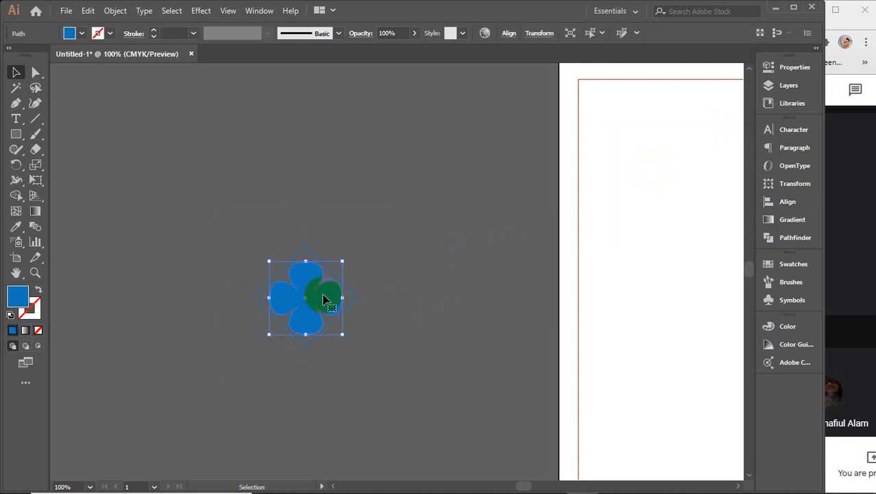
{"action": "scroll", "coordinate": [327, 299], "scroll_direction": "up", "scroll_amount": 3}
{"action": "left_click_drag", "start_coordinate": [307, 295], "coordinate": [343, 292]}
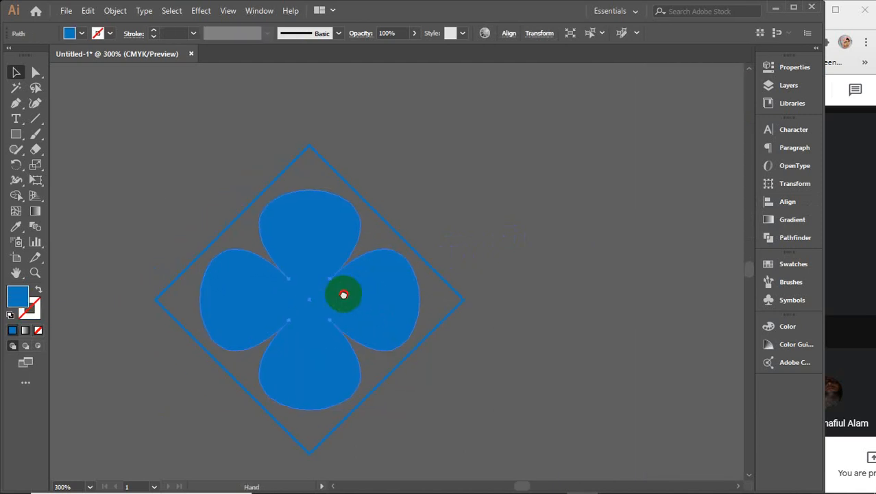
{"action": "left_click", "coordinate": [35, 309]}
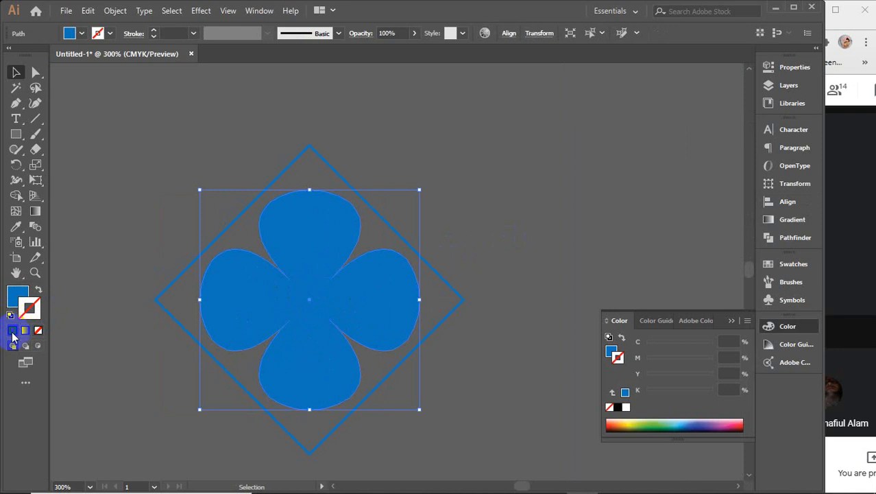
Step: Give the flower a blue 2 pt stroke and no fill
{"action": "left_click", "coordinate": [12, 330]}
{"action": "left_click", "coordinate": [39, 331]}
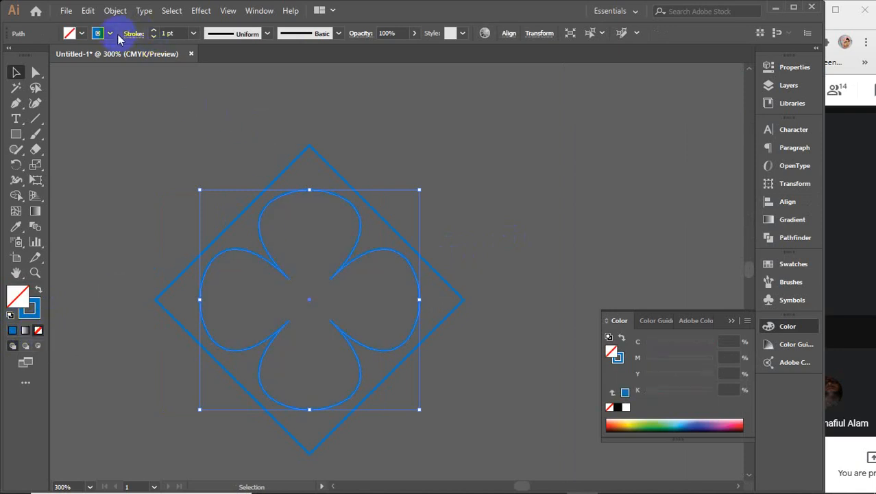
{"action": "left_click", "coordinate": [154, 30]}
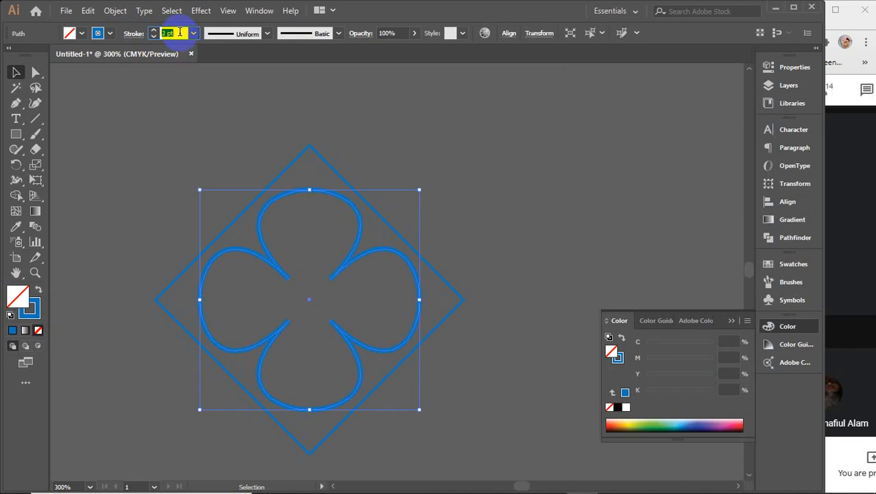
{"action": "left_click", "coordinate": [731, 321]}
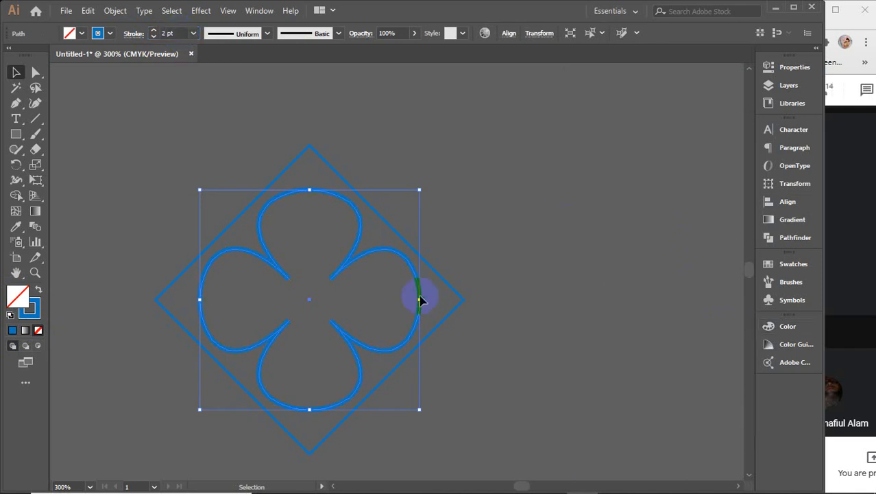
Step: Alt-drag a side handle to nest a smaller flower outline copy, about 1.14 in wide, inside
{"action": "scroll", "coordinate": [349, 286], "scroll_direction": "up", "scroll_amount": 4}
{"action": "scroll", "coordinate": [348, 286], "scroll_direction": "down", "scroll_amount": 1}
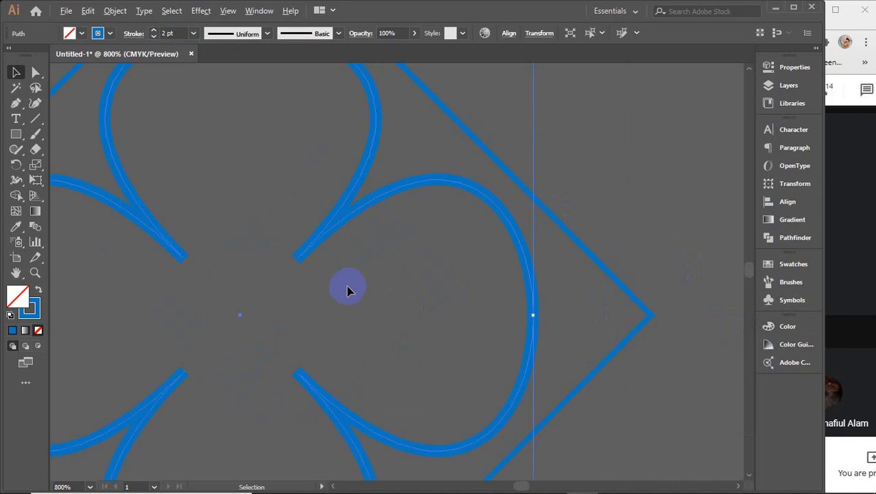
{"action": "key", "text": "space"}
{"action": "left_click_drag", "start_coordinate": [347, 267], "coordinate": [414, 298]}
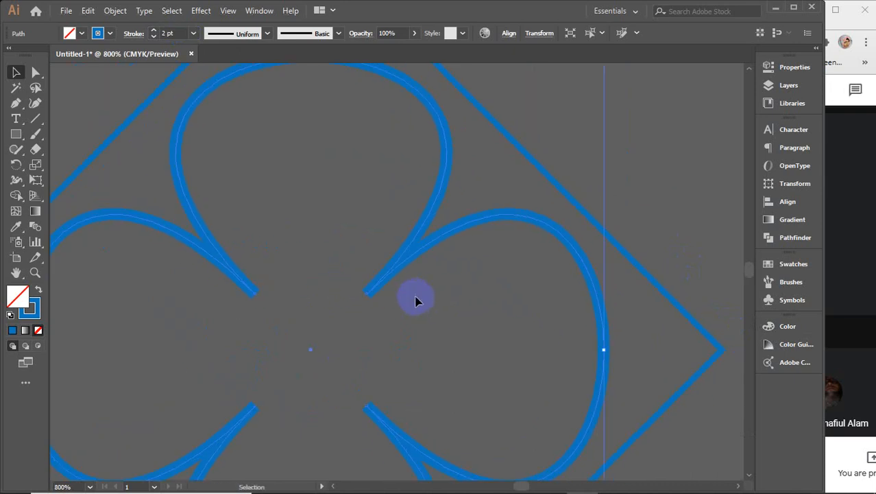
{"action": "key", "text": "a"}
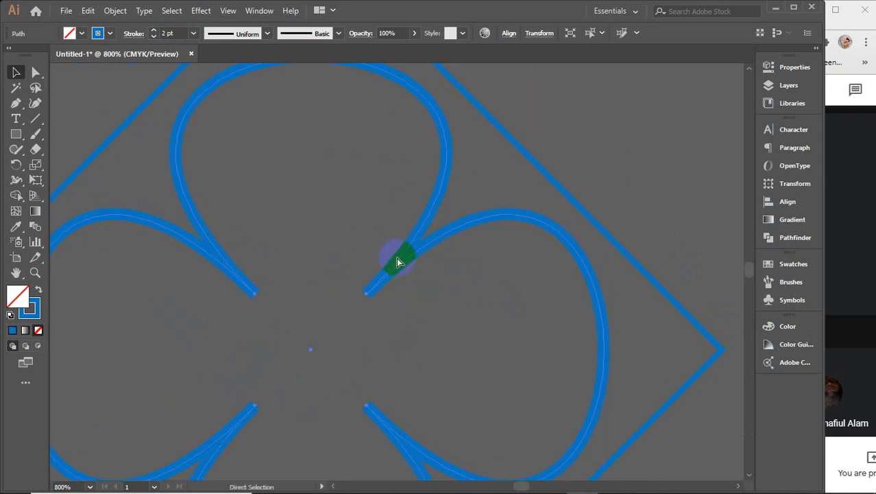
{"action": "key", "text": "v"}
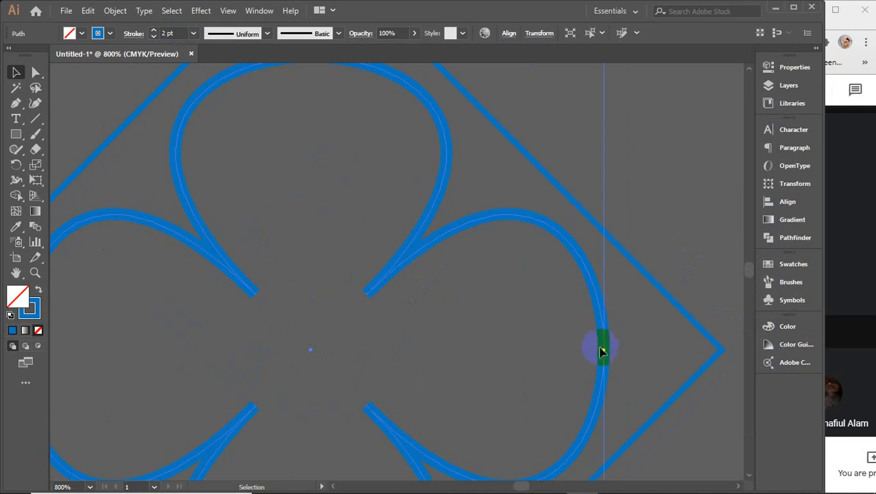
{"action": "left_click_drag", "start_coordinate": [604, 349], "coordinate": [545, 362]}
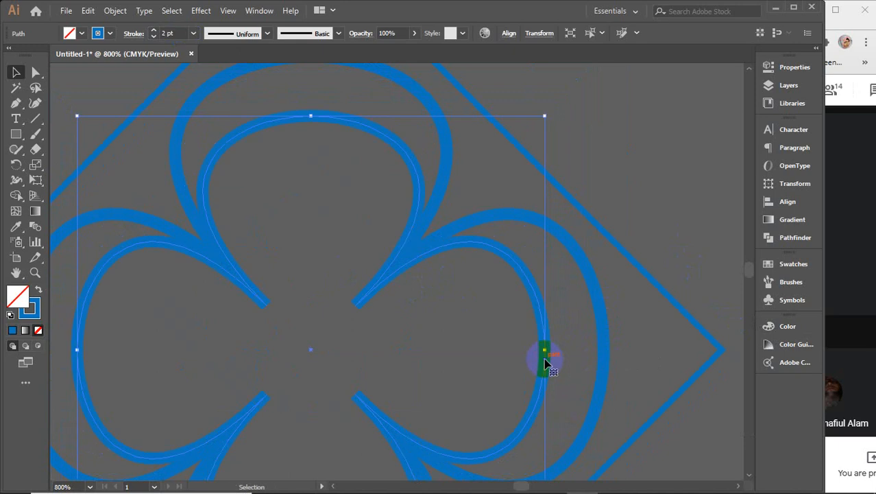
{"action": "scroll", "coordinate": [545, 363], "scroll_direction": "down", "scroll_amount": 2}
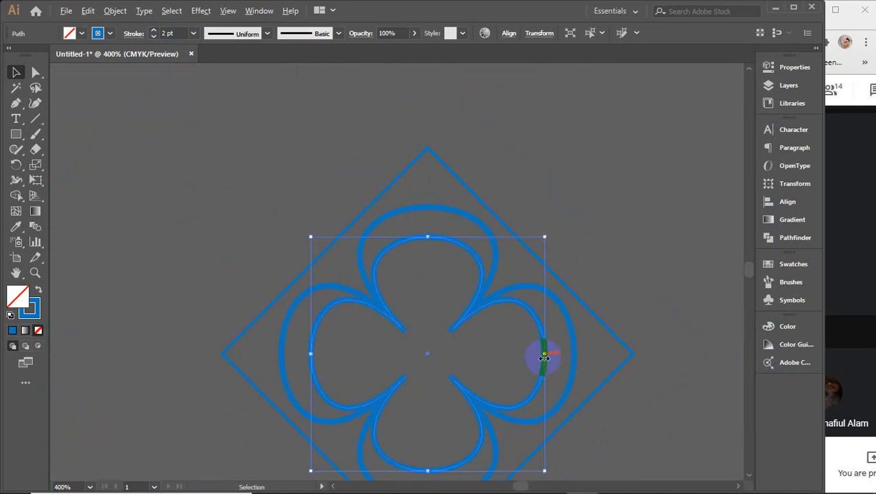
{"action": "left_click_drag", "start_coordinate": [616, 245], "coordinate": [532, 198]}
Step: Select the group of nested flower outlines inside the diamond
{"action": "left_click", "coordinate": [531, 198]}
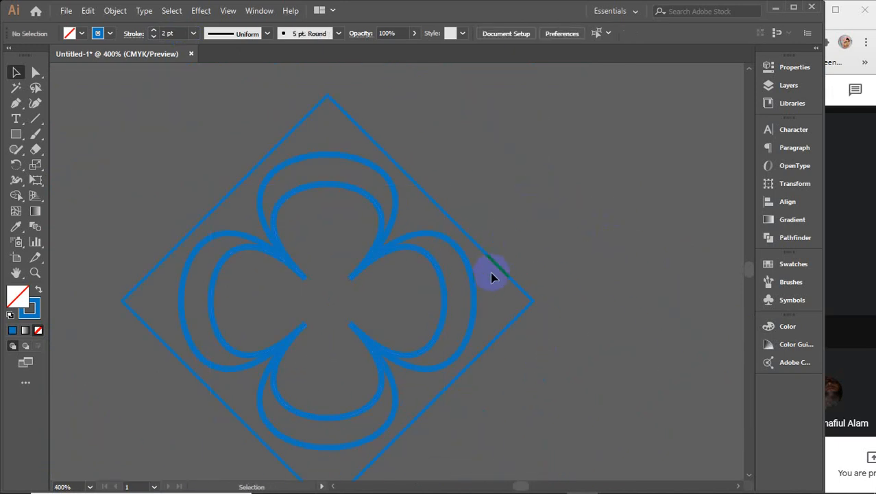
{"action": "left_click", "coordinate": [412, 303], "text": "ctrl"}
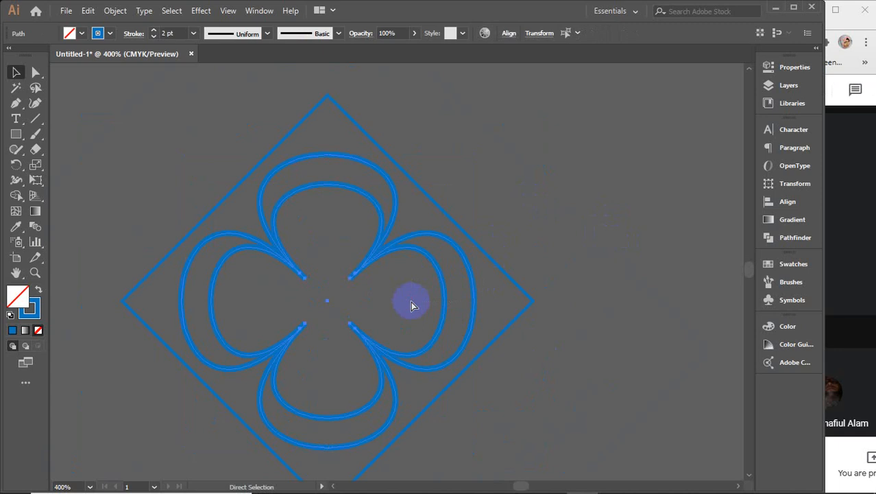
{"action": "left_click", "coordinate": [412, 306]}
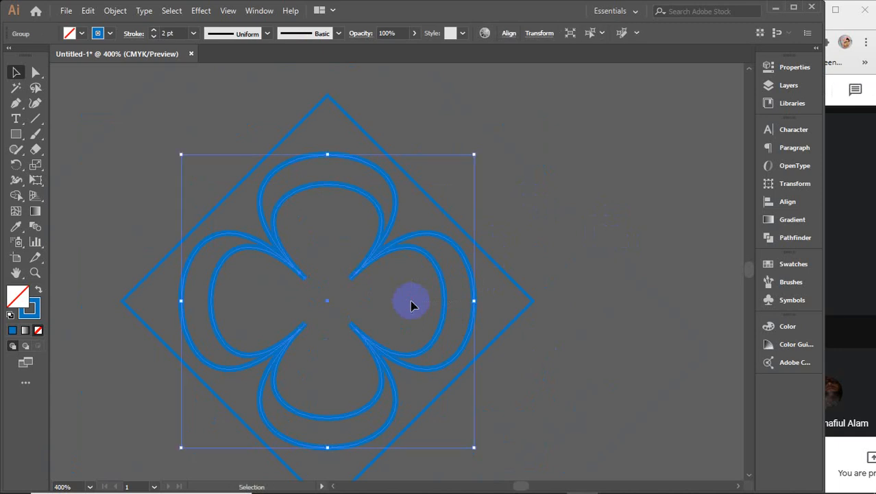
{"action": "left_click", "coordinate": [510, 279]}
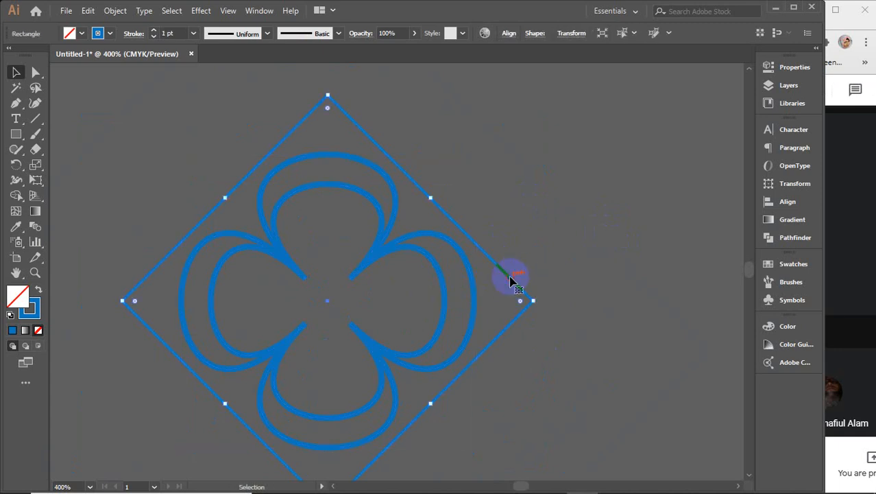
{"action": "left_click", "coordinate": [491, 250]}
{"action": "left_click", "coordinate": [489, 288]}
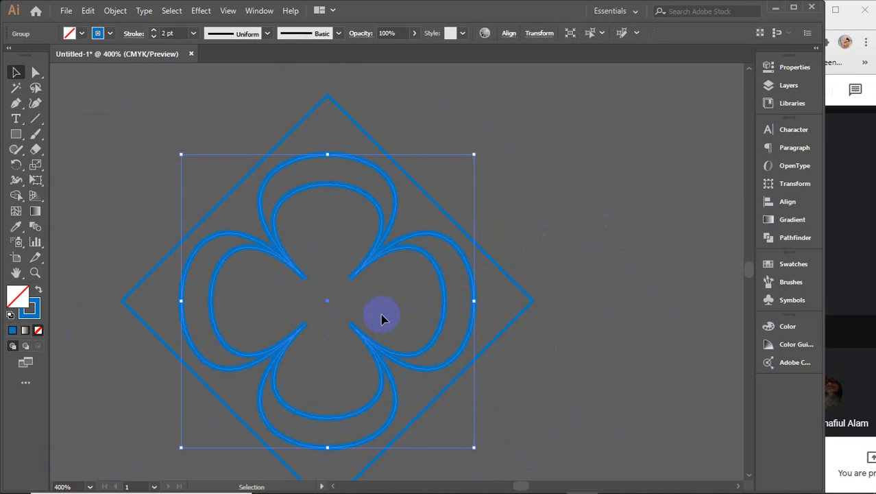
Step: Expand the flower outlines into solid blue filled shapes
{"action": "left_click", "coordinate": [115, 10]}
{"action": "left_click", "coordinate": [159, 161]}
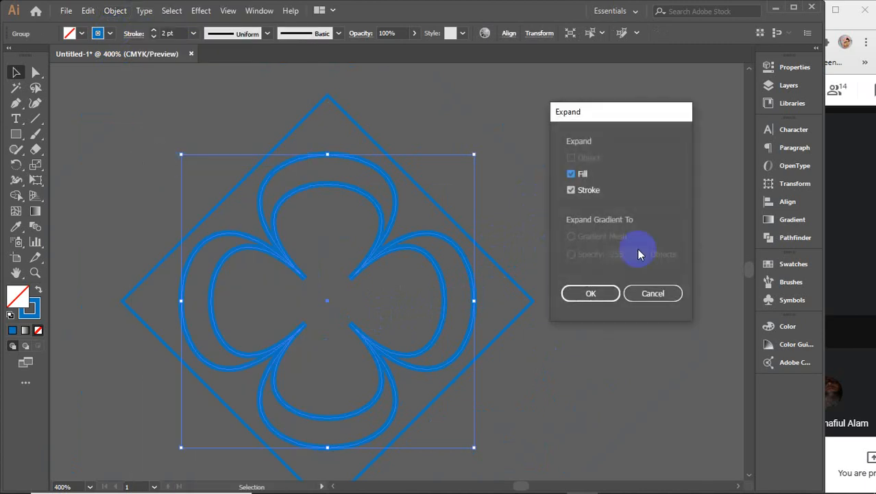
{"action": "left_click", "coordinate": [590, 293]}
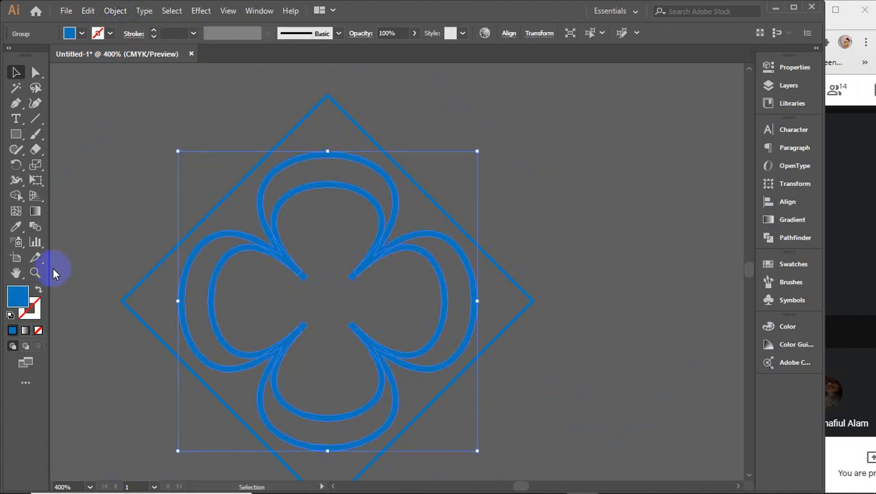
{"action": "left_click", "coordinate": [15, 195]}
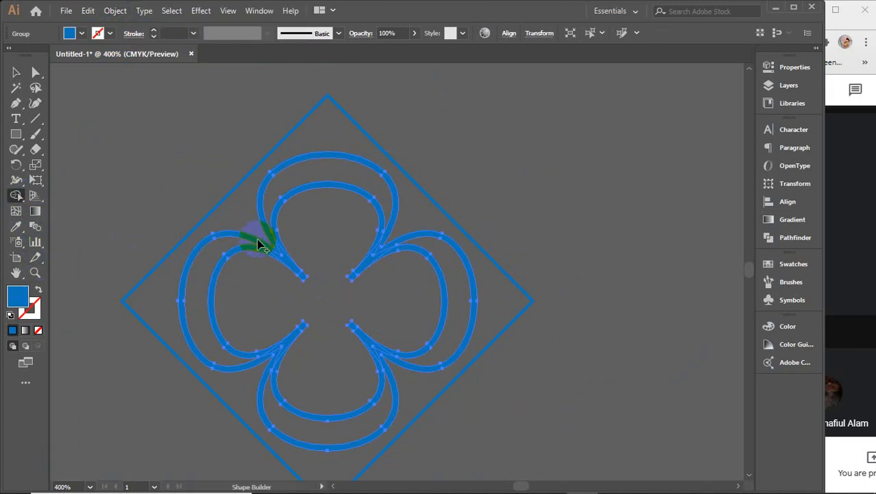
Step: Merge the upper-left and lower-left petal stems with Shape Builder, undoing an accidental whole-flower merge
{"action": "left_click_drag", "start_coordinate": [249, 231], "coordinate": [324, 289]}
{"action": "key", "text": "ctrl"}
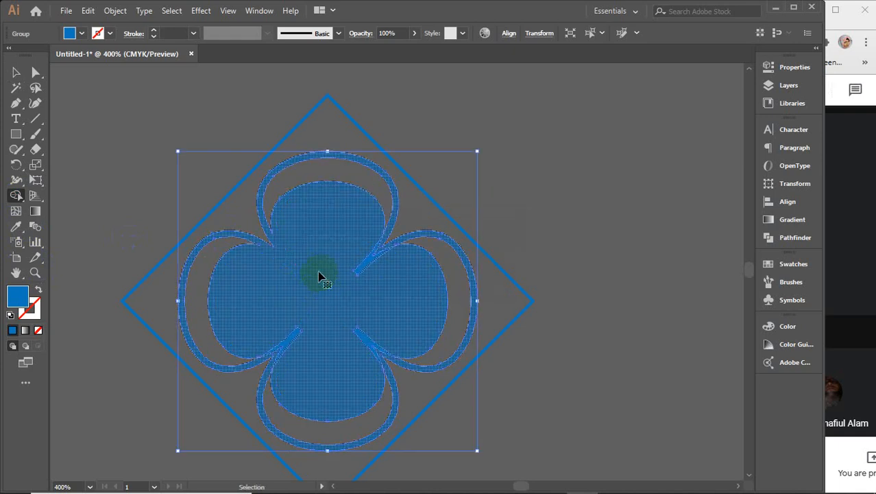
{"action": "key", "text": "ctrl+z"}
{"action": "scroll", "coordinate": [285, 254], "scroll_direction": "up", "scroll_amount": 3}
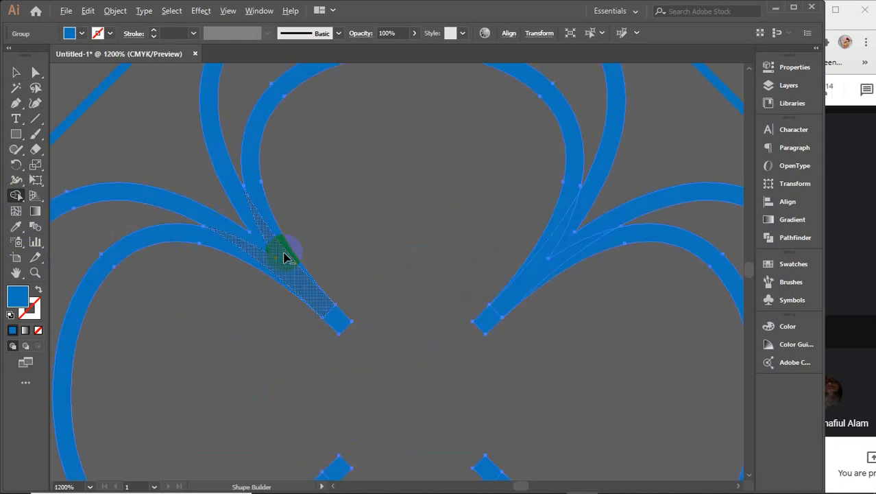
{"action": "left_click_drag", "start_coordinate": [264, 247], "coordinate": [341, 325]}
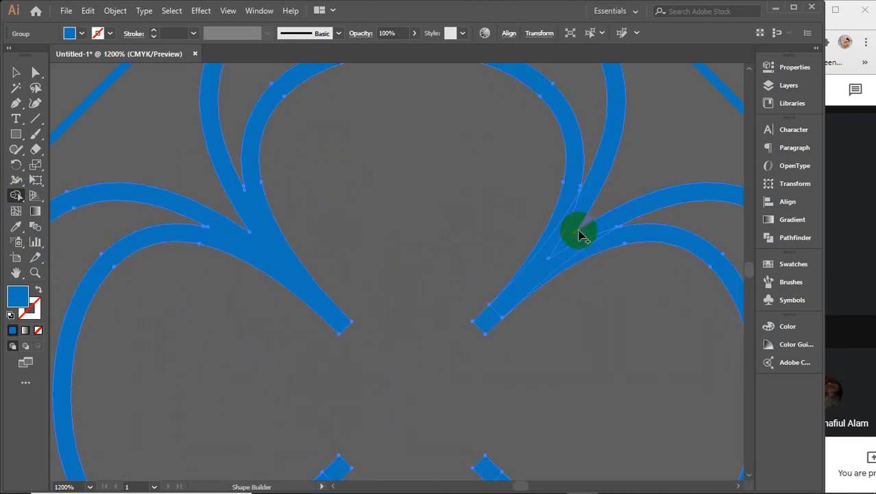
{"action": "mouse_move", "coordinate": [562, 251]}
{"action": "left_mouse_down"}
{"action": "mouse_move", "coordinate": [489, 318]}
{"action": "mouse_move", "coordinate": [561, 454]}
{"action": "mouse_move", "coordinate": [571, 453]}
{"action": "mouse_move", "coordinate": [498, 397]}
{"action": "left_mouse_up"}
{"action": "scroll", "coordinate": [486, 315], "scroll_direction": "down", "scroll_amount": 3}
{"action": "scroll", "coordinate": [501, 393], "scroll_direction": "down", "scroll_amount": 3}
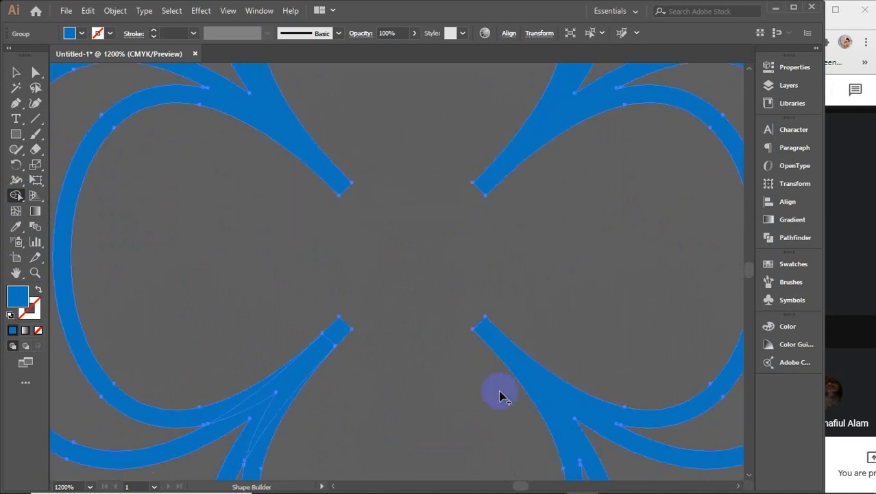
{"action": "mouse_move", "coordinate": [308, 298]}
{"action": "left_mouse_down"}
{"action": "mouse_move", "coordinate": [343, 287]}
{"action": "mouse_move", "coordinate": [271, 356]}
{"action": "mouse_move", "coordinate": [303, 338]}
{"action": "left_mouse_up"}
{"action": "key", "text": "v"}
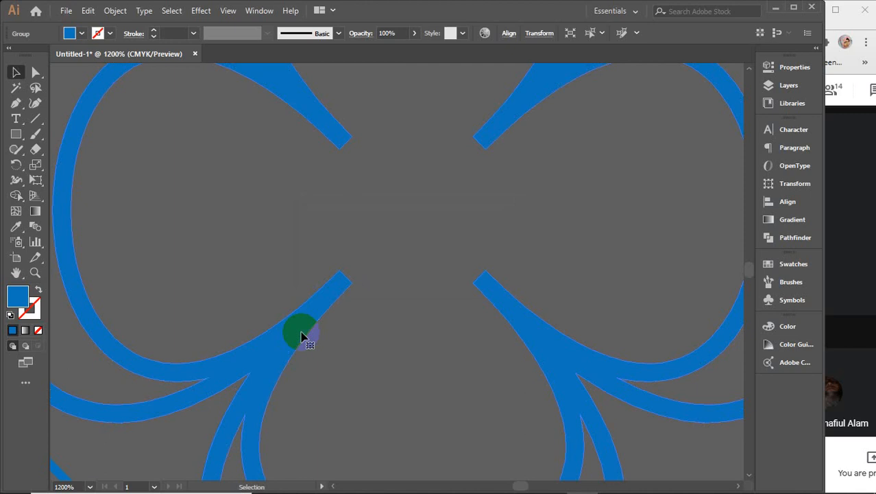
{"action": "scroll", "coordinate": [348, 295], "scroll_direction": "down", "scroll_amount": 2}
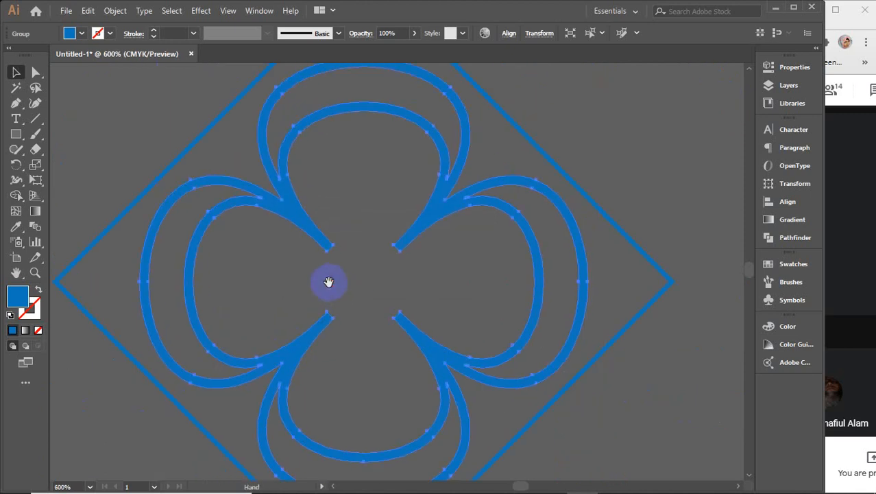
{"action": "scroll", "coordinate": [363, 285], "scroll_direction": "up", "scroll_amount": 3}
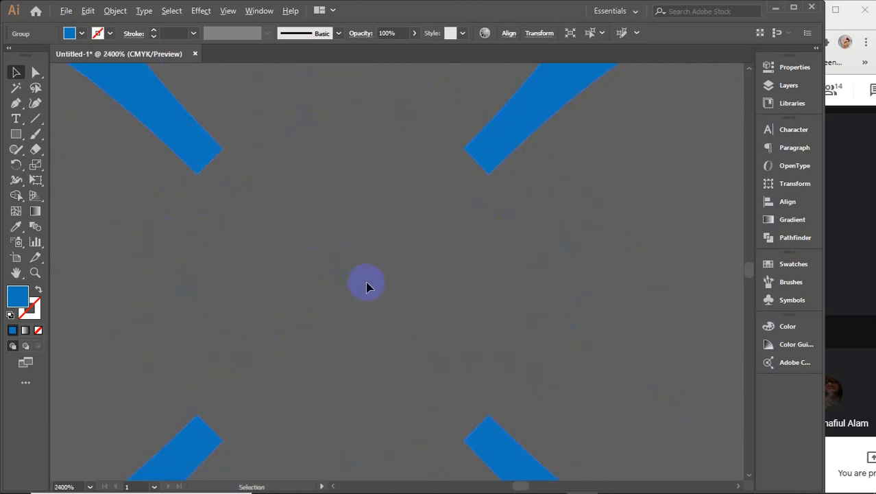
{"action": "left_click_drag", "start_coordinate": [375, 308], "coordinate": [367, 260]}
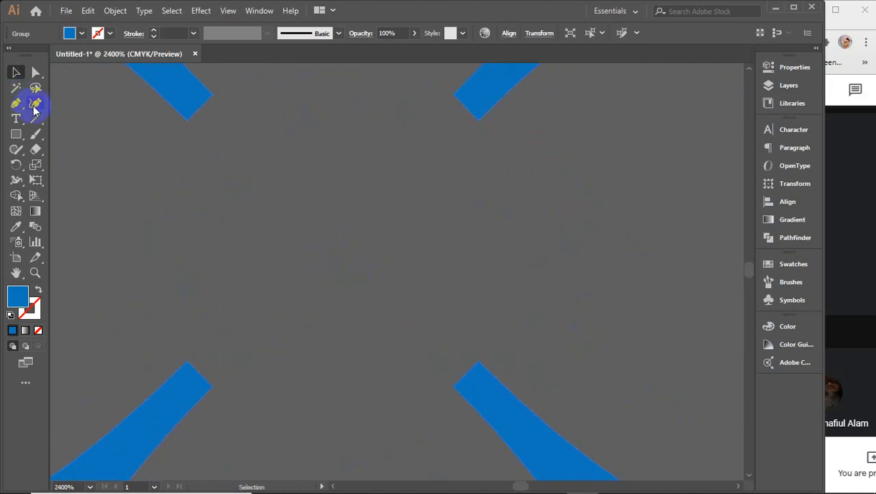
{"action": "left_click", "coordinate": [35, 107]}
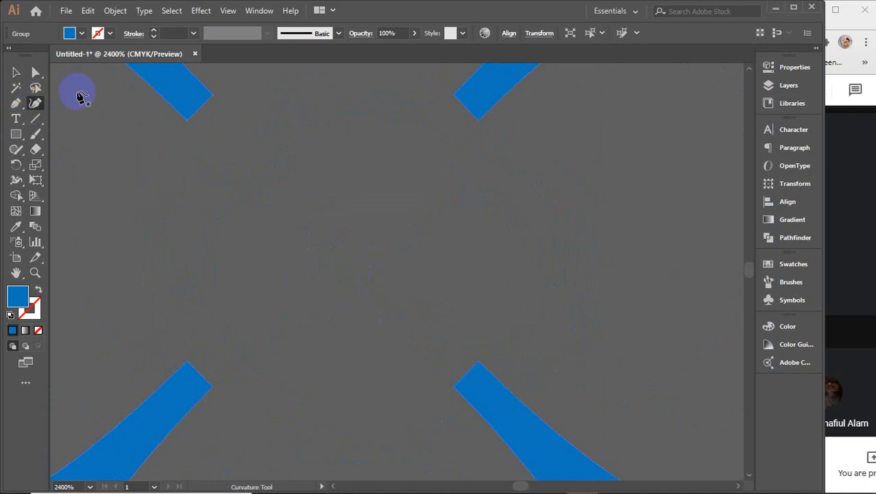
{"action": "left_click", "coordinate": [33, 74]}
{"action": "left_click", "coordinate": [198, 114]}
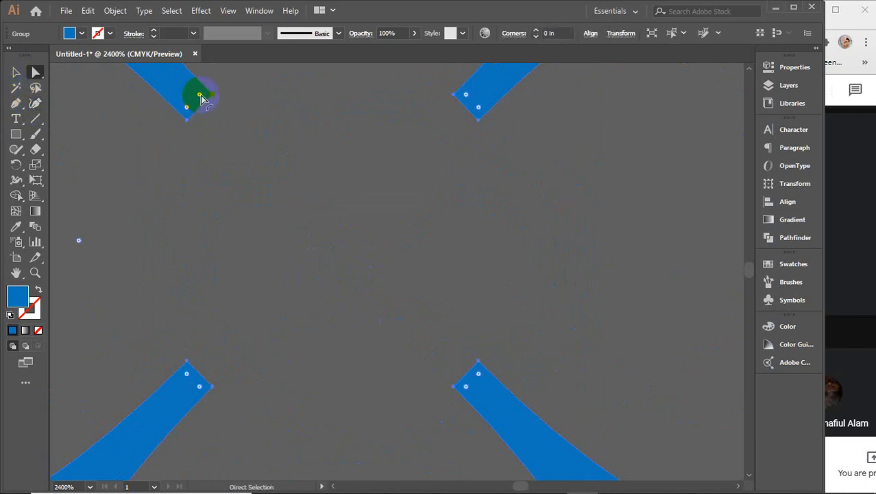
{"action": "scroll", "coordinate": [201, 100], "scroll_direction": "down", "scroll_amount": 1, "text": "alt"}
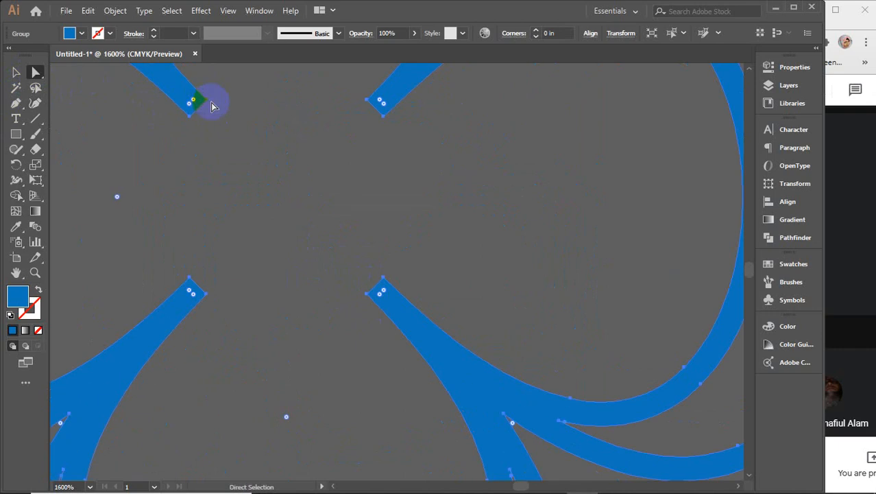
{"action": "scroll", "coordinate": [208, 106], "scroll_direction": "down", "scroll_amount": 2}
{"action": "left_click_drag", "start_coordinate": [255, 121], "coordinate": [299, 253]}
{"action": "left_click", "coordinate": [255, 236]}
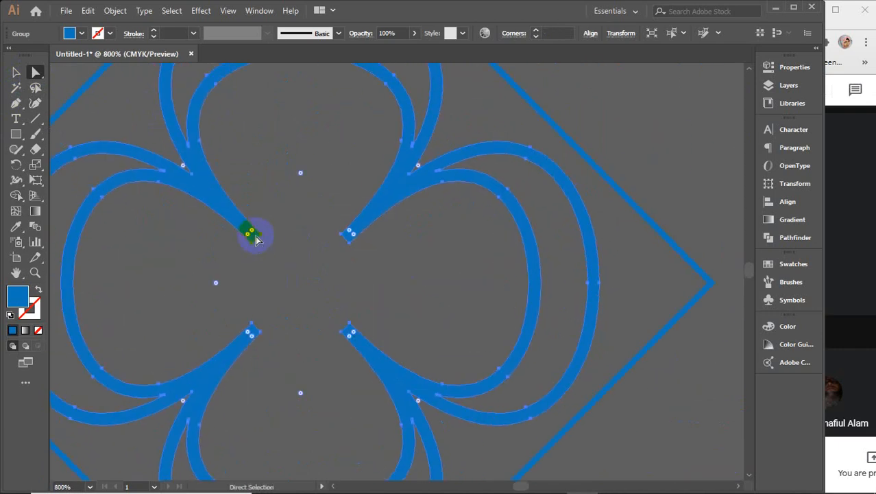
{"action": "left_click", "coordinate": [217, 283]}
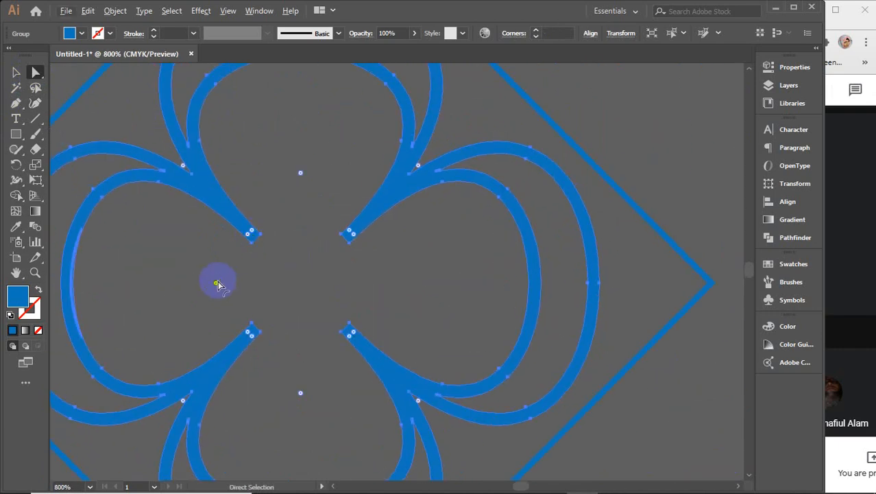
{"action": "left_click_drag", "start_coordinate": [215, 283], "coordinate": [248, 283]}
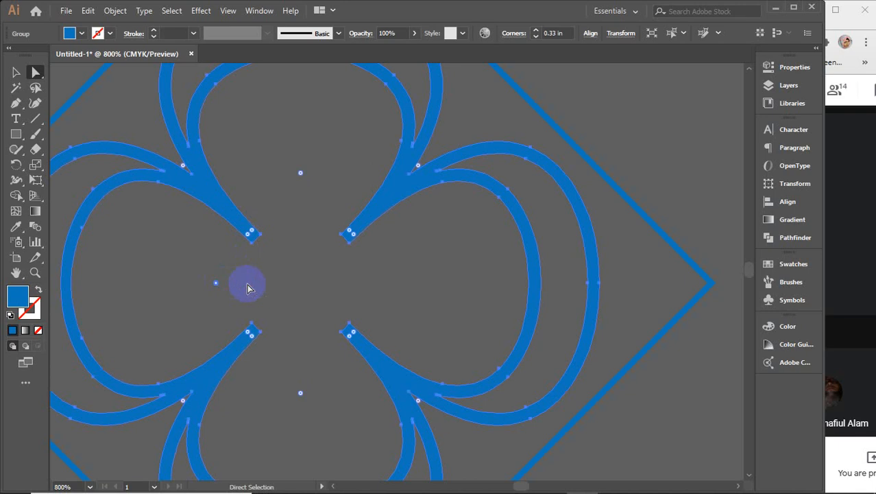
{"action": "left_click", "coordinate": [382, 286]}
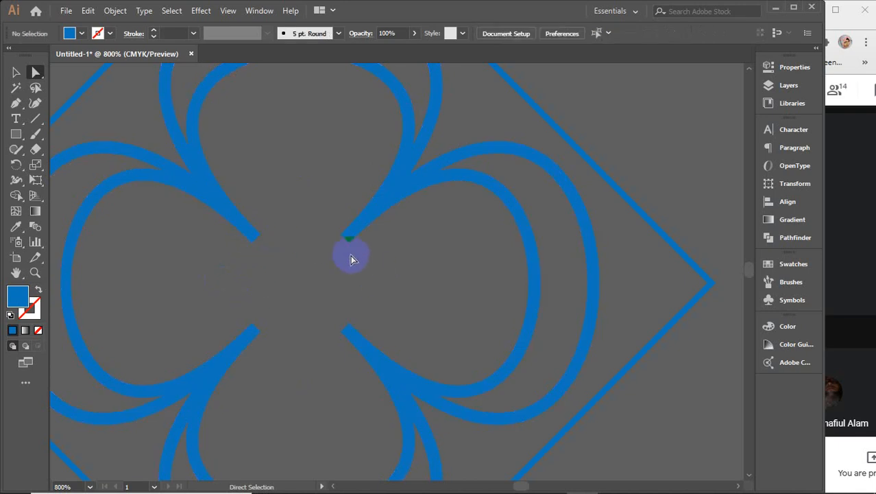
{"action": "left_click", "coordinate": [352, 233]}
{"action": "scroll", "coordinate": [353, 235], "scroll_direction": "up", "scroll_amount": 4}
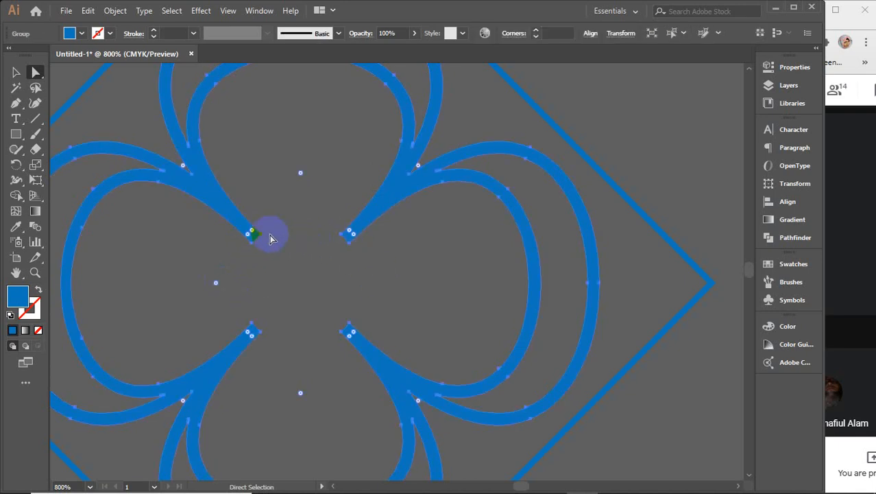
{"action": "scroll", "coordinate": [250, 245], "scroll_direction": "up", "scroll_amount": 1}
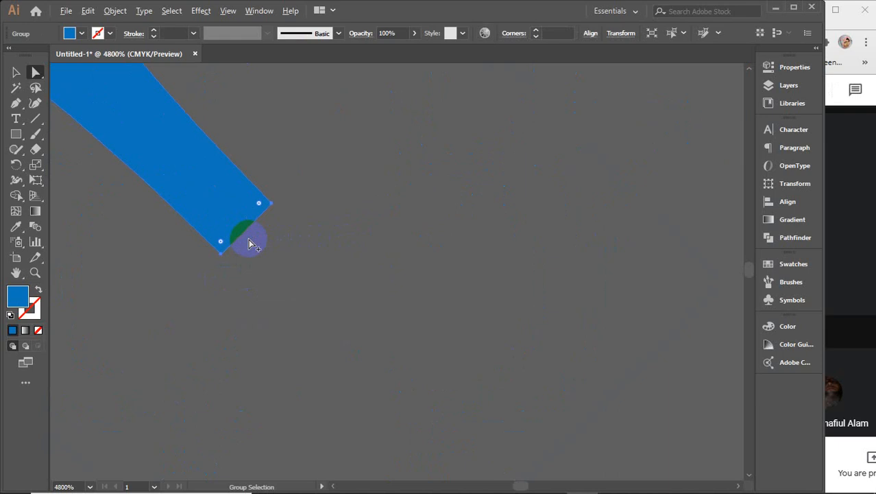
Step: Add an anchor on the stem tip's edge and trial-delete its top-left corner anchor, then undo
{"action": "left_click", "coordinate": [15, 106]}
{"action": "left_click_drag", "start_coordinate": [16, 107], "coordinate": [74, 118]}
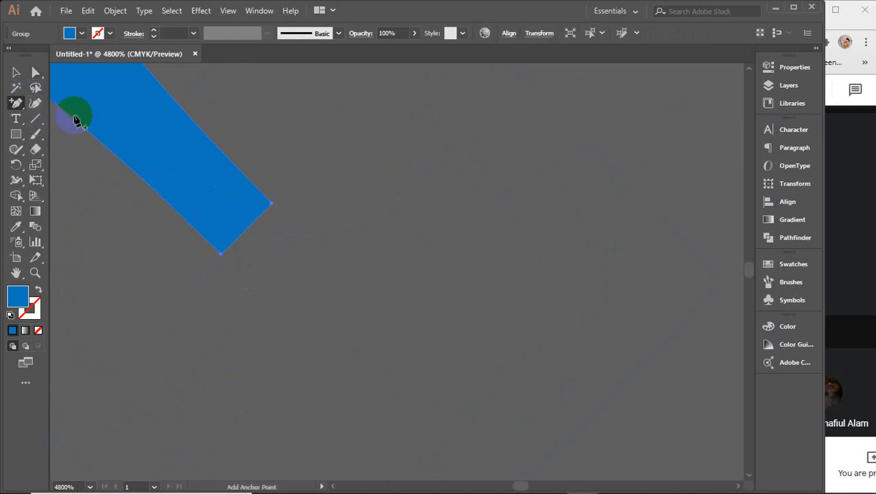
{"action": "left_click", "coordinate": [248, 234]}
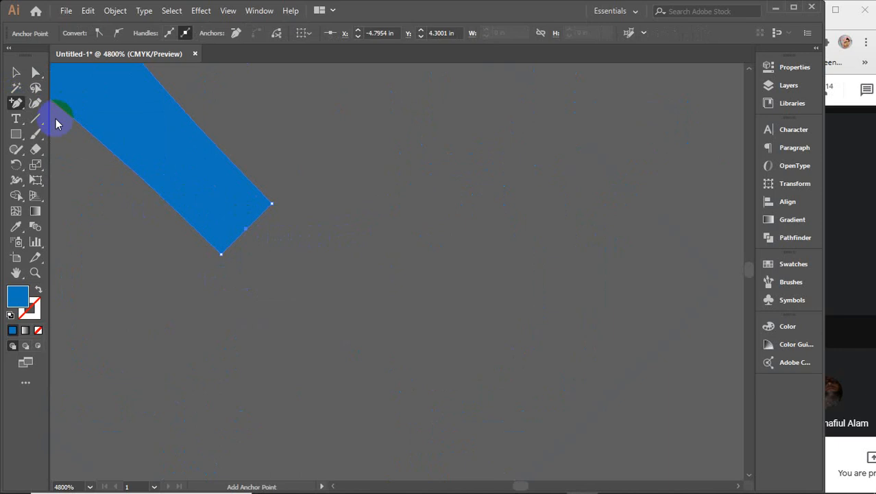
{"action": "left_click", "coordinate": [35, 103]}
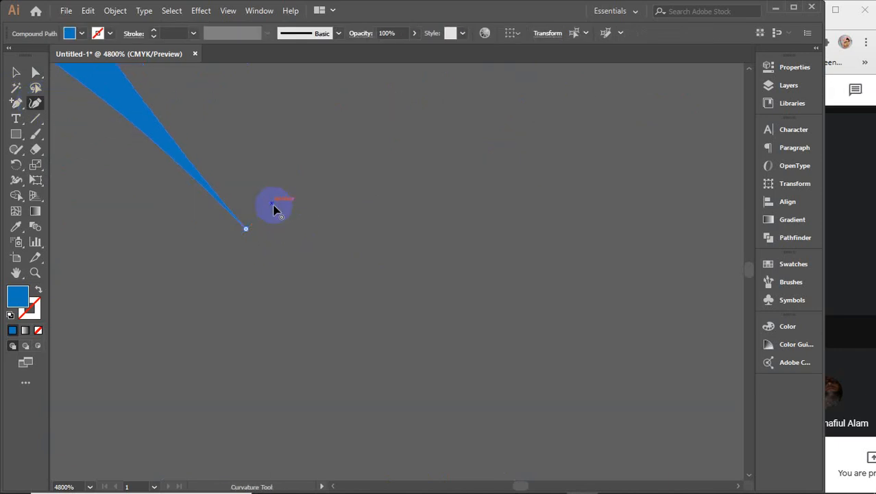
{"action": "scroll", "coordinate": [274, 209], "scroll_direction": "down", "scroll_amount": 3}
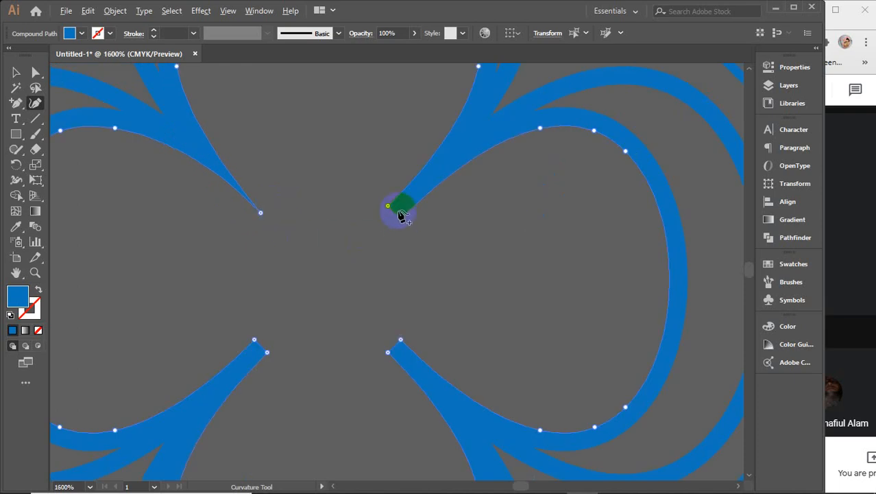
{"action": "scroll", "coordinate": [400, 214], "scroll_direction": "up", "scroll_amount": 3}
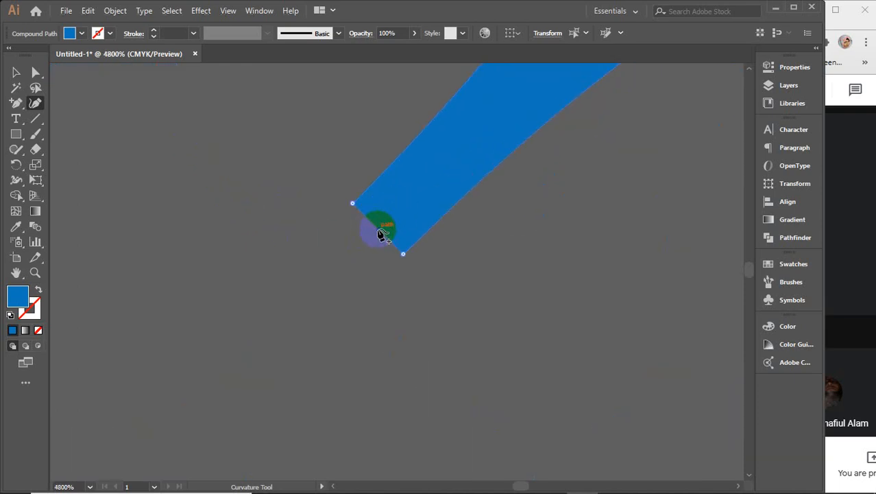
{"action": "left_click", "coordinate": [354, 205]}
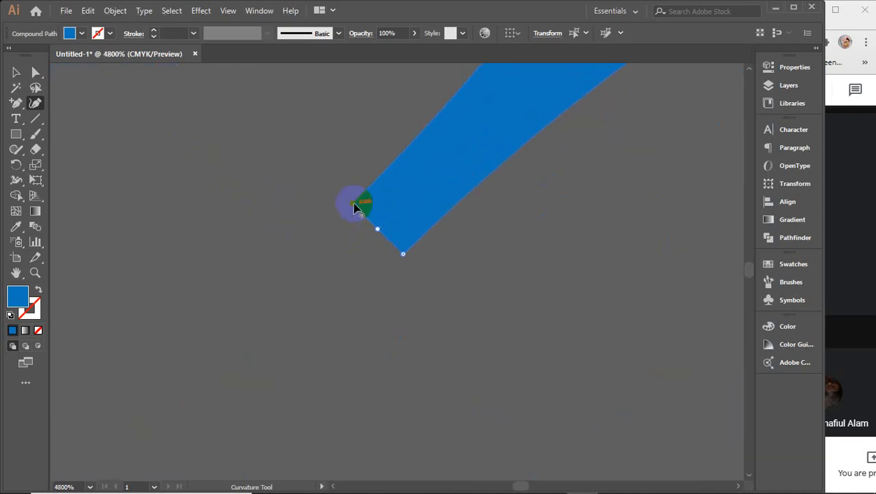
{"action": "key", "text": "Delete"}
{"action": "left_click", "coordinate": [391, 247]}
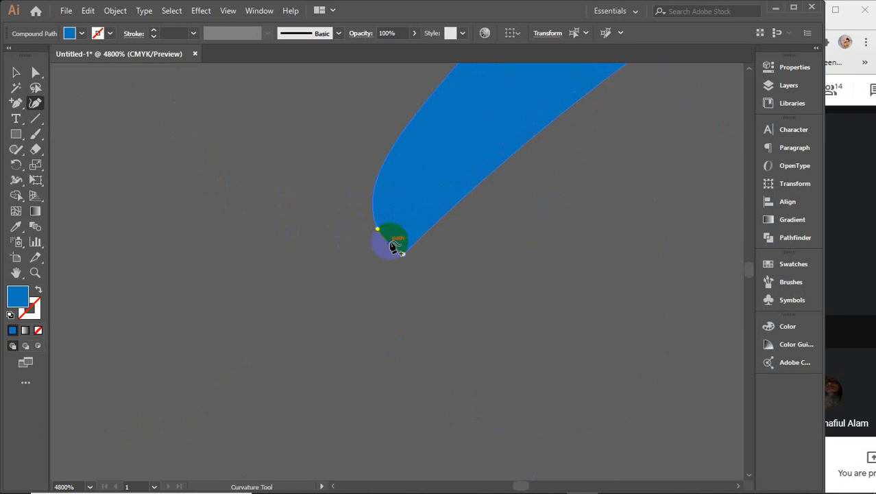
{"action": "key", "text": "ctrl+z"}
Step: Add an anchor on the stem's lower-left edge and try smoothing the top-left corner, then undo
{"action": "left_click", "coordinate": [16, 103]}
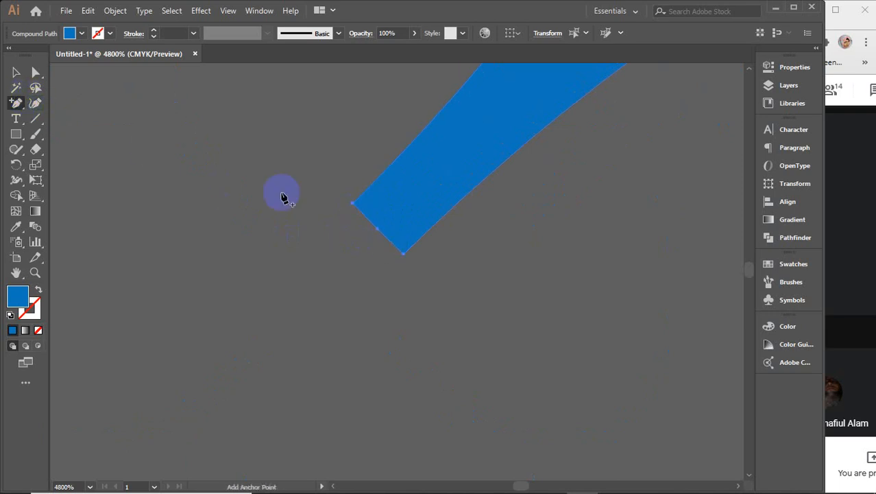
{"action": "left_click", "coordinate": [385, 238]}
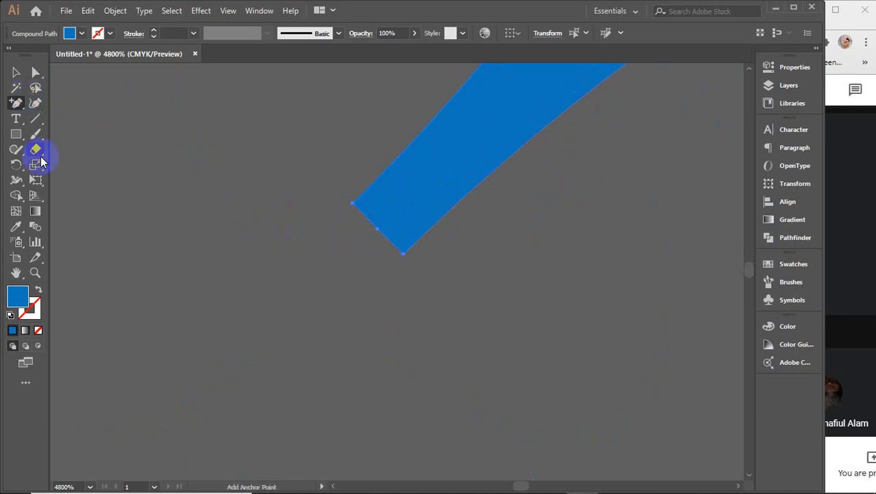
{"action": "left_click", "coordinate": [35, 103]}
{"action": "left_click", "coordinate": [351, 204]}
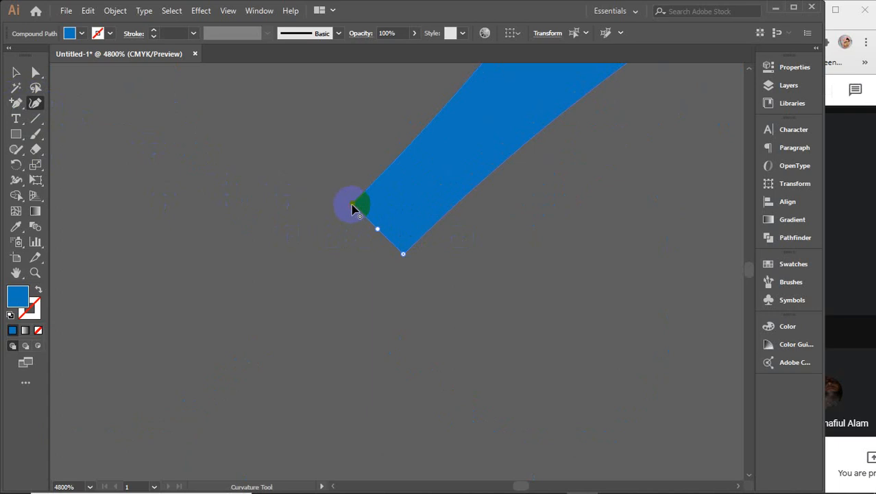
{"action": "double_click", "coordinate": [351, 205]}
{"action": "key", "text": "ctrl+z"}
Step: Add anchor points on the tip's lower and upper edges, dragging one to reshape the tip
{"action": "left_click", "coordinate": [16, 103]}
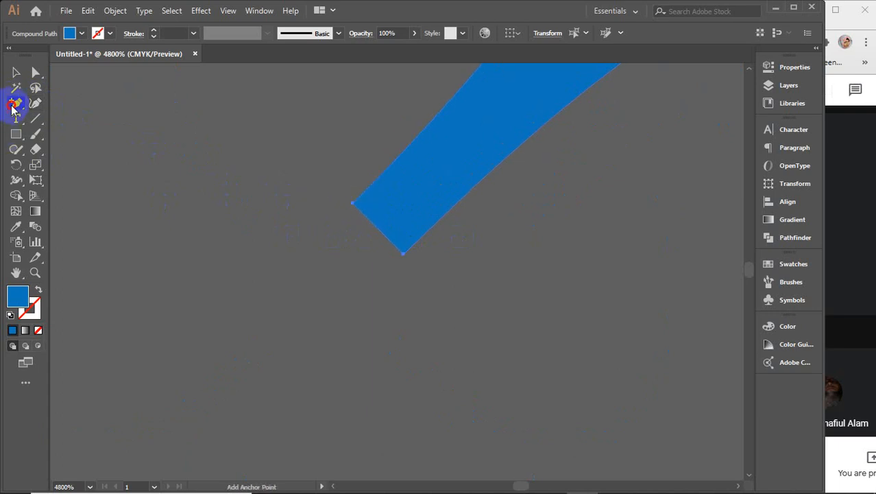
{"action": "left_click", "coordinate": [382, 235]}
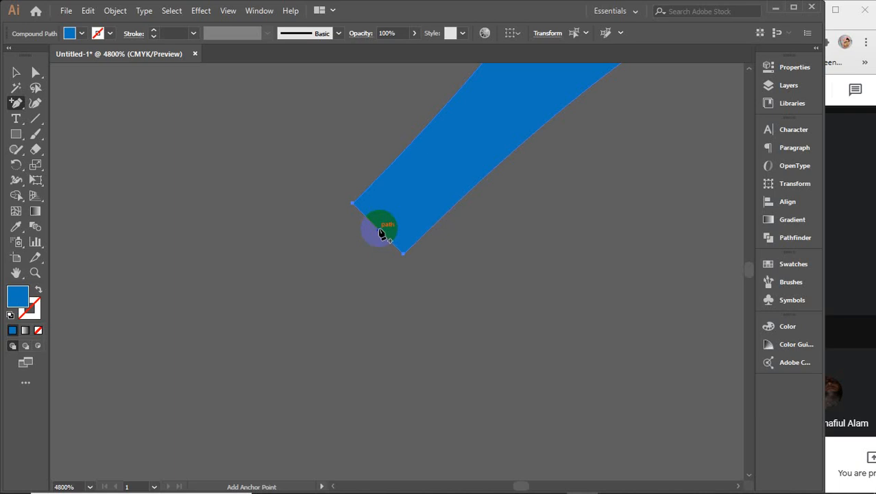
{"action": "left_click_drag", "start_coordinate": [382, 234], "coordinate": [410, 235]}
{"action": "scroll", "coordinate": [410, 236], "scroll_direction": "down", "scroll_amount": 3}
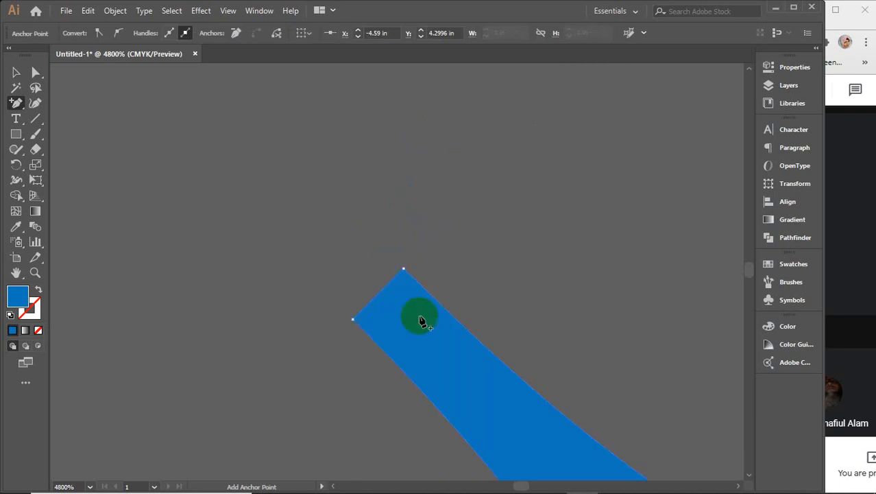
{"action": "left_click", "coordinate": [377, 302]}
{"action": "key", "text": "space"}
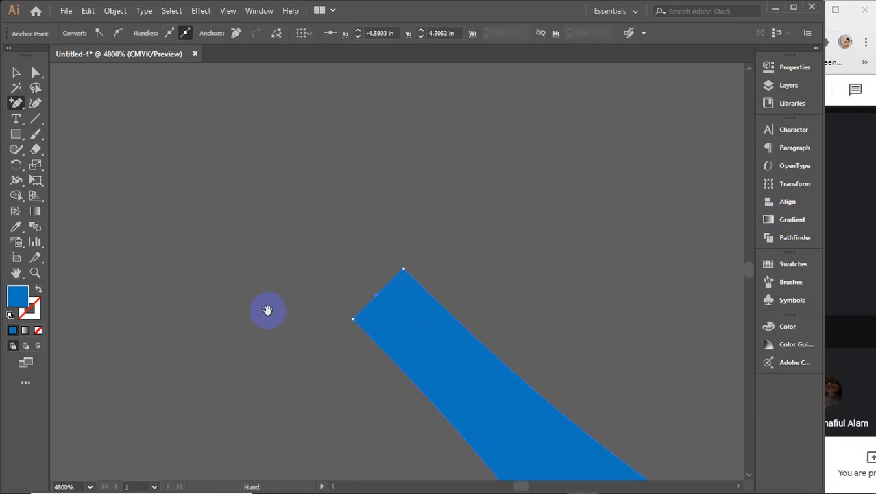
{"action": "left_click_drag", "start_coordinate": [494, 291], "coordinate": [593, 277]}
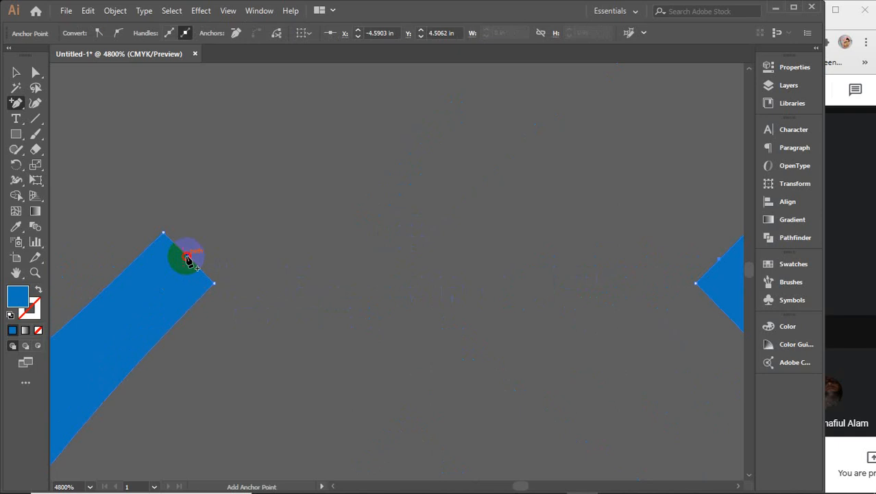
Step: Delete the tip's top and right corner anchors with the Curvature tool, leaving a thin point
{"action": "left_click", "coordinate": [35, 103]}
{"action": "left_click", "coordinate": [163, 235]}
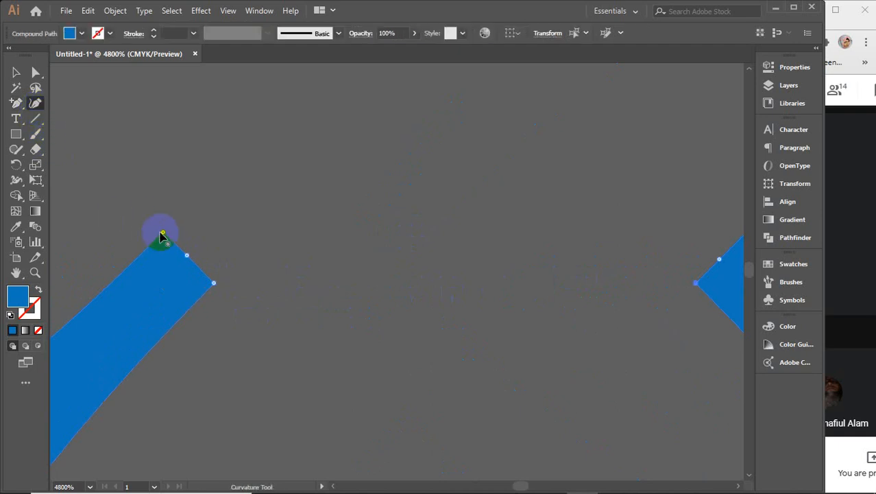
{"action": "key", "text": "Delete"}
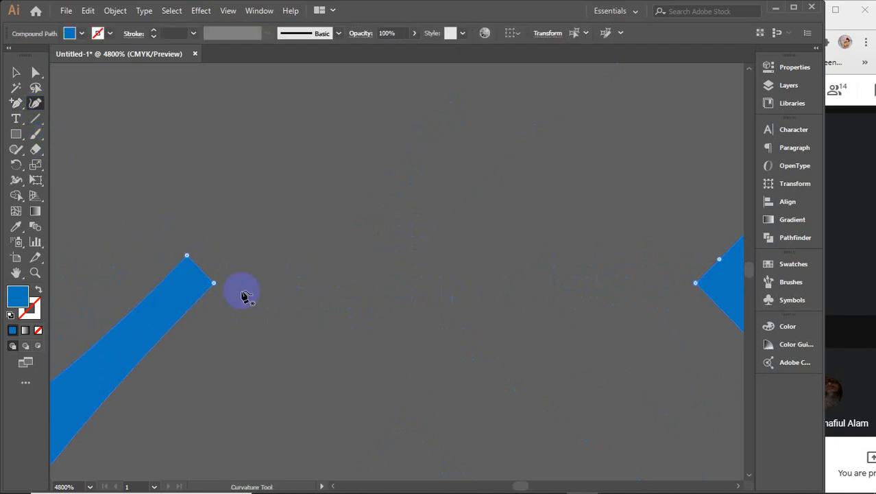
{"action": "left_click", "coordinate": [216, 288]}
{"action": "key", "text": "Delete"}
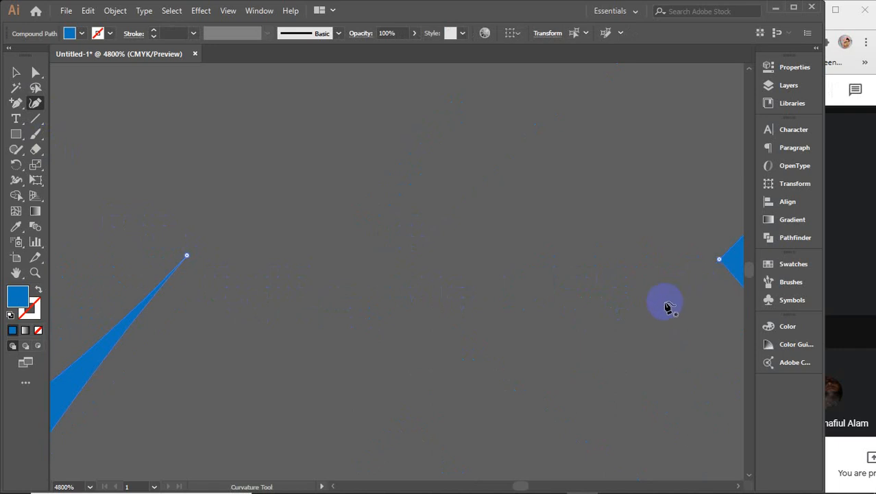
Step: Delete the other tip's corner anchor so it tapers too, then deselect and zoom out
{"action": "key", "text": "space"}
{"action": "left_click", "coordinate": [329, 377]}
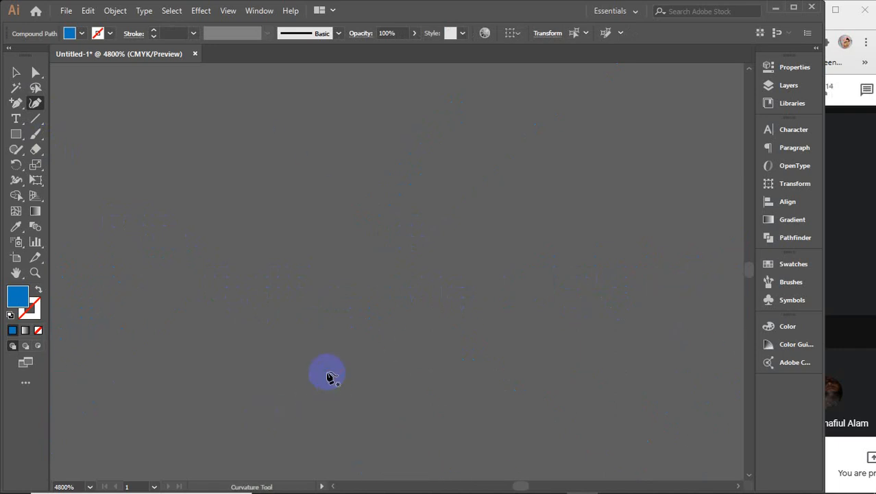
{"action": "scroll", "coordinate": [329, 377], "scroll_direction": "up", "scroll_amount": 3}
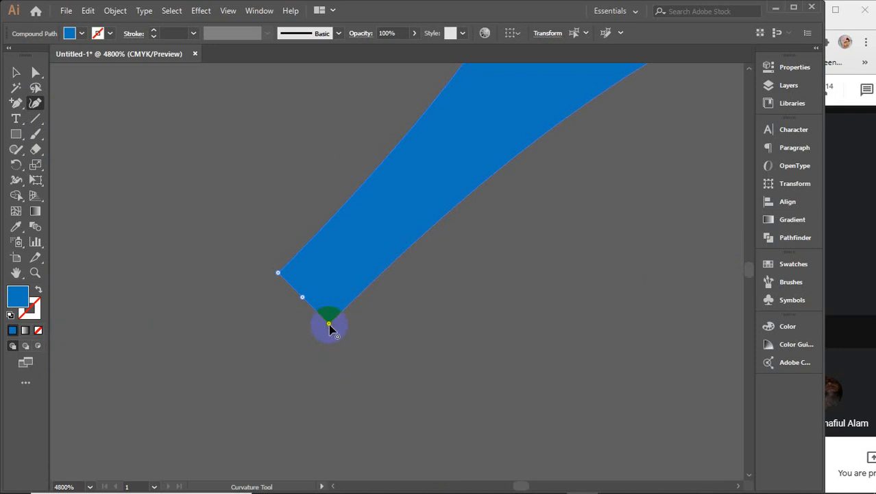
{"action": "key", "text": "Delete"}
{"action": "left_click", "coordinate": [278, 275]}
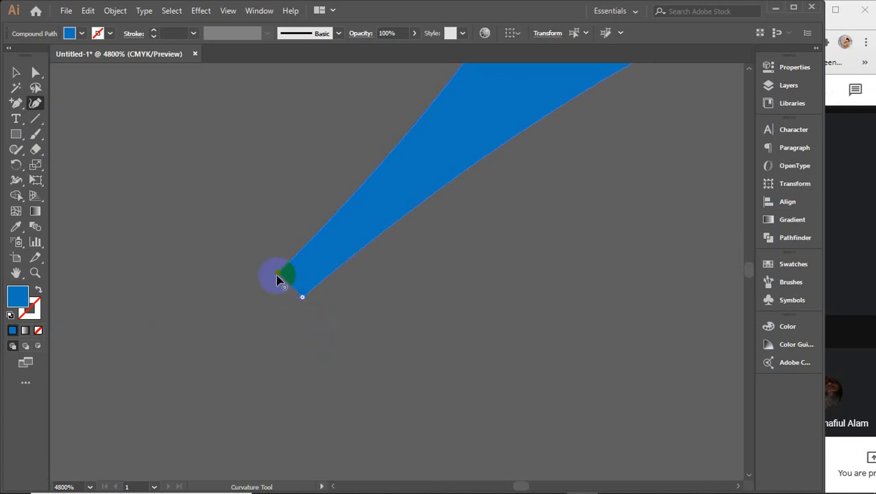
{"action": "left_click", "coordinate": [16, 72]}
{"action": "left_click", "coordinate": [270, 249]}
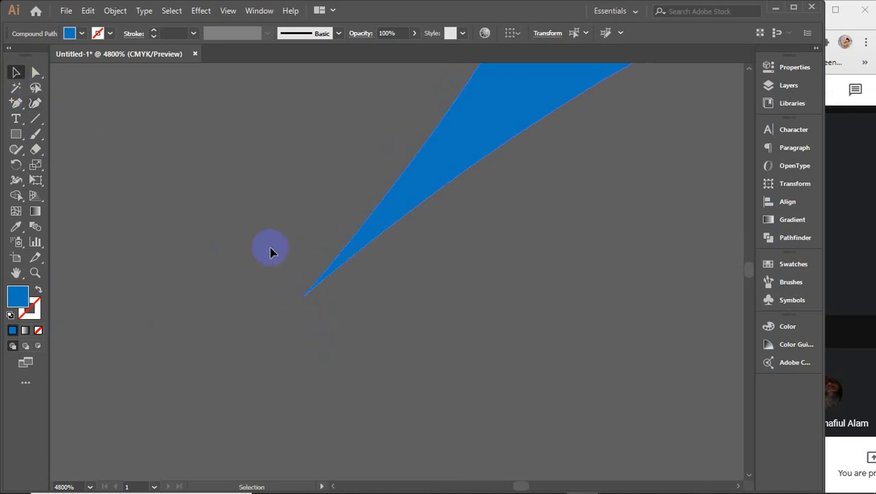
{"action": "key", "text": "ctrl+minus"}
{"action": "scroll", "coordinate": [278, 245], "scroll_direction": "down", "scroll_amount": 5}
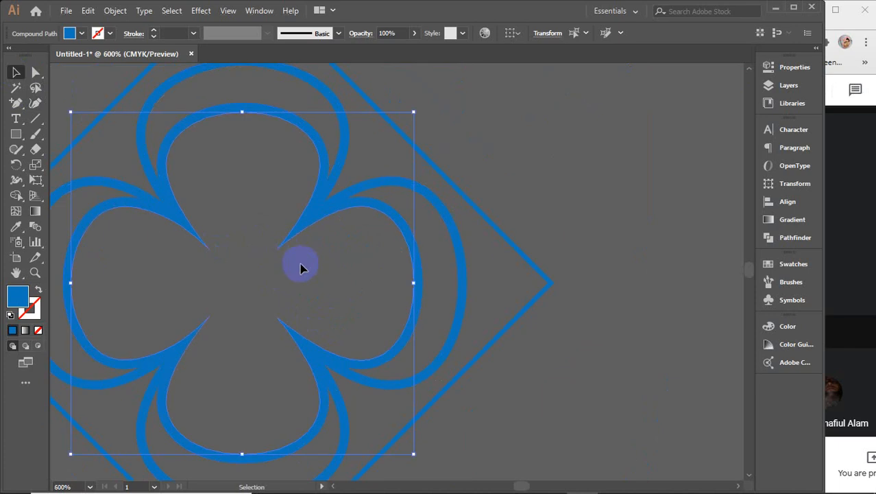
Step: Bring back a stroked copy of the flower and scale it down toward the diamond's centre
{"action": "left_click_drag", "start_coordinate": [301, 266], "coordinate": [393, 281]}
{"action": "left_click", "coordinate": [587, 133]}
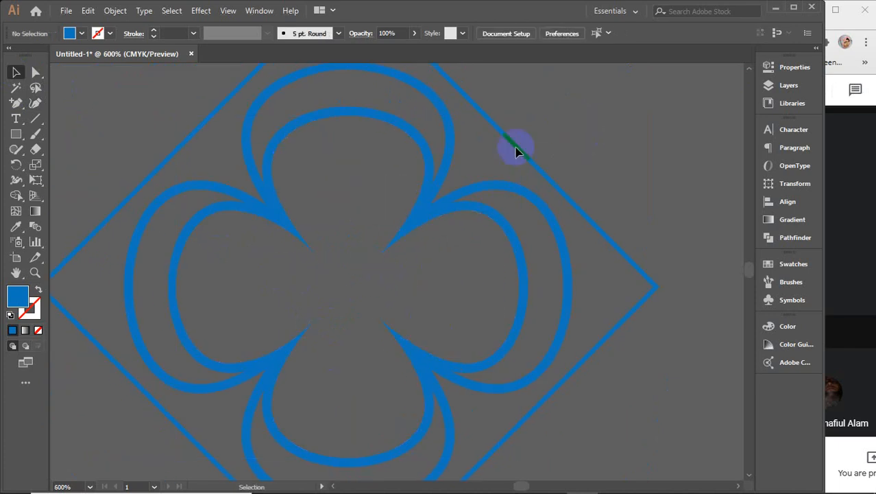
{"action": "left_click", "coordinate": [364, 124]}
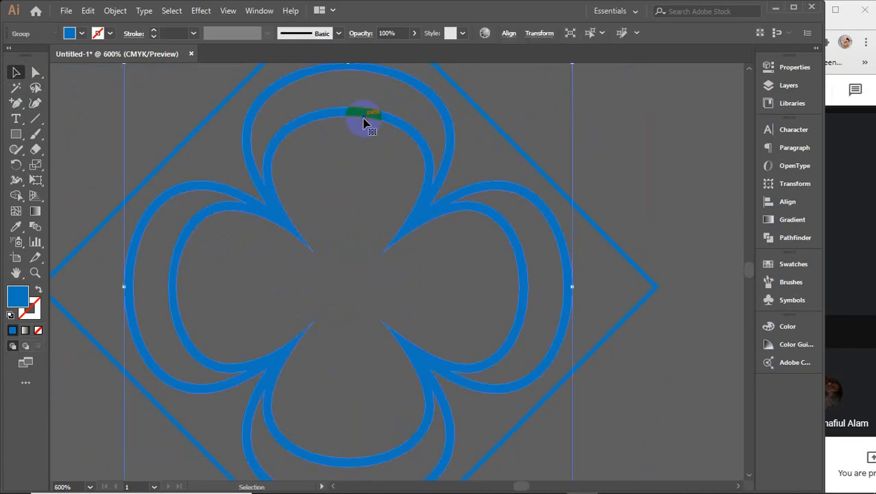
{"action": "left_click", "coordinate": [602, 131]}
{"action": "key", "text": "ctrl+z"}
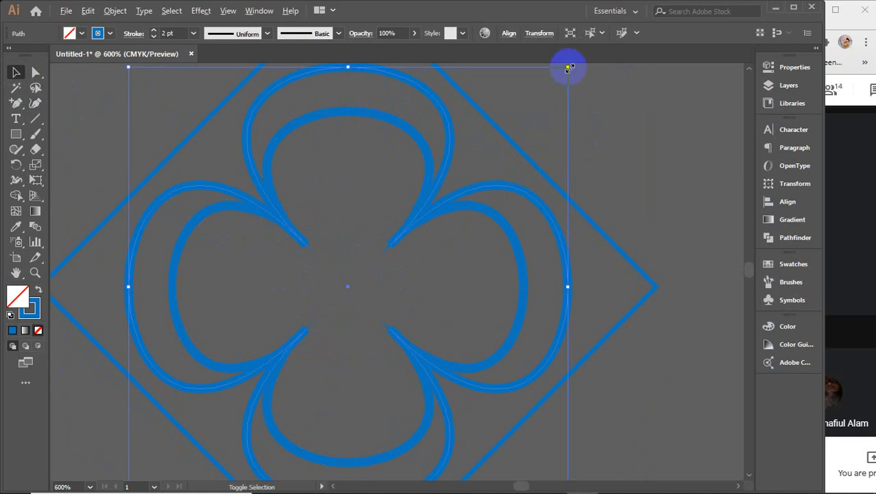
{"action": "mouse_move", "coordinate": [568, 67]}
{"action": "left_mouse_down"}
{"action": "mouse_move", "coordinate": [493, 174]}
{"action": "mouse_move", "coordinate": [426, 229]}
{"action": "left_mouse_up"}
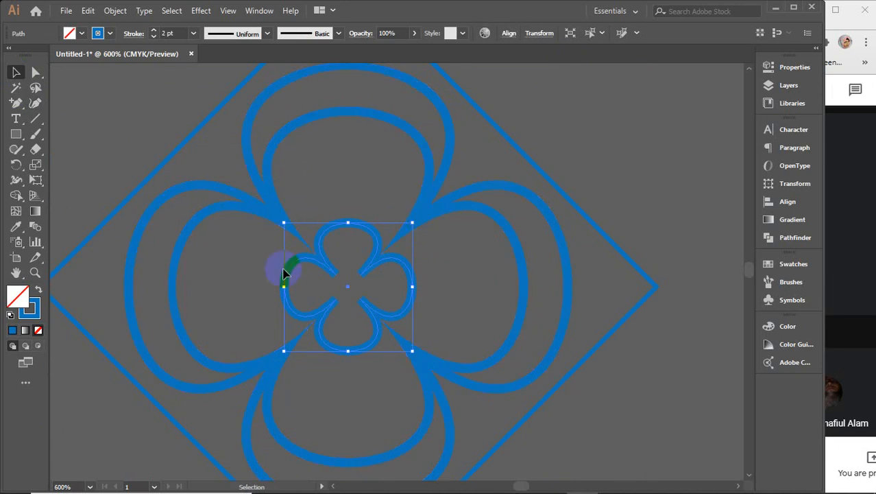
Step: Set the small flower's stroke to None and fill to blue, then shrink it further
{"action": "left_click", "coordinate": [32, 314]}
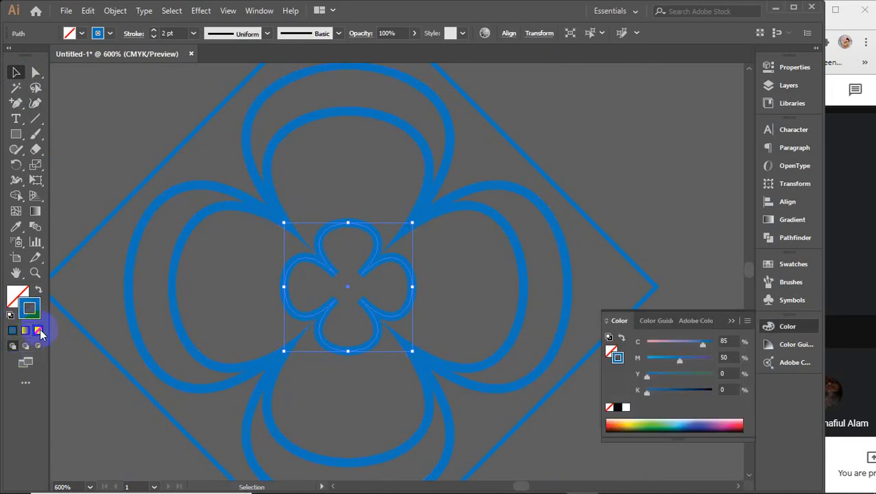
{"action": "left_click", "coordinate": [38, 330]}
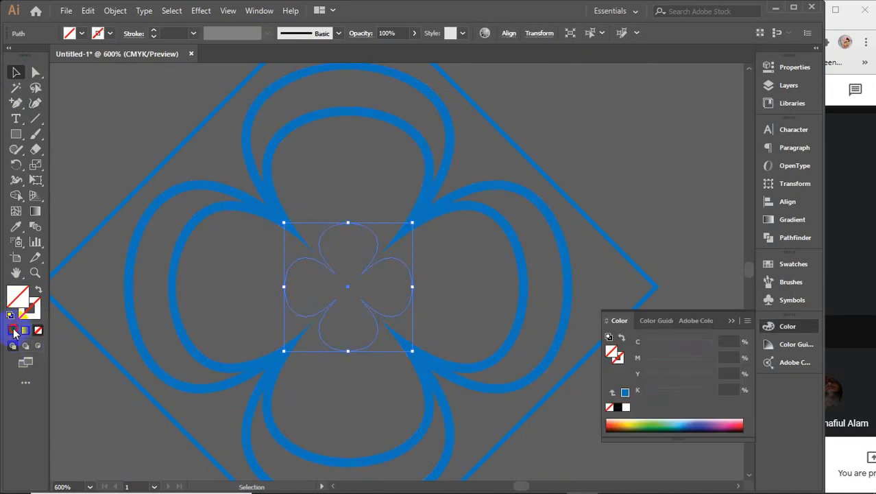
{"action": "left_click", "coordinate": [13, 329]}
{"action": "left_click", "coordinate": [735, 321]}
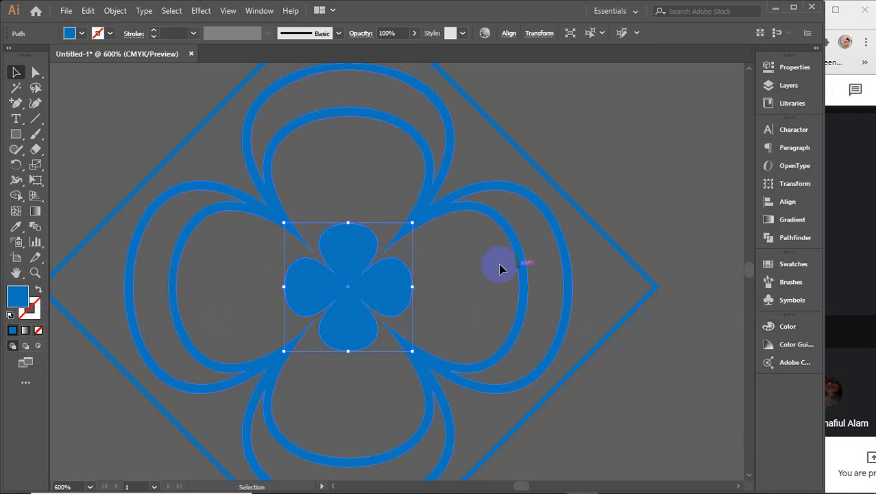
{"action": "scroll", "coordinate": [367, 285], "scroll_direction": "up", "scroll_amount": 2}
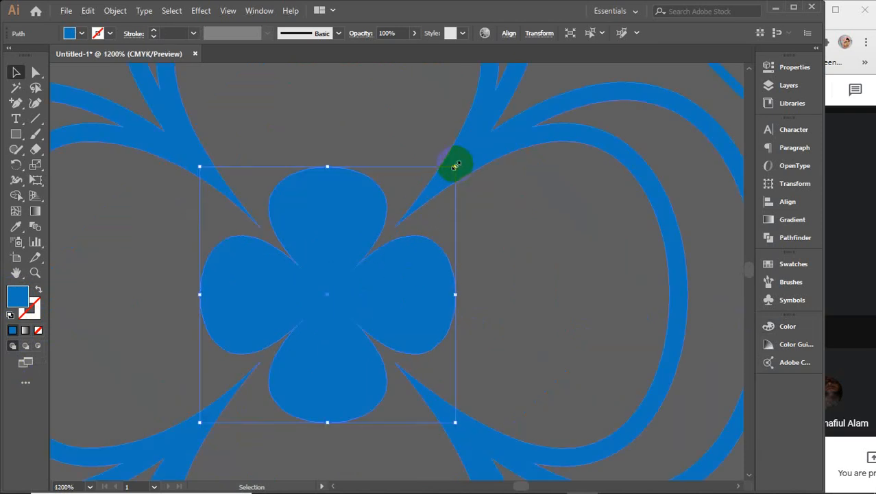
{"action": "left_click_drag", "start_coordinate": [456, 165], "coordinate": [441, 182]}
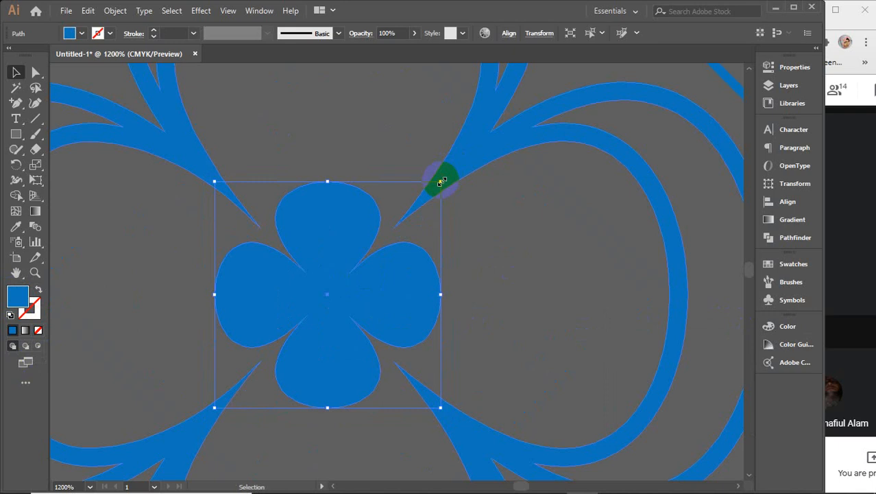
{"action": "scroll", "coordinate": [441, 181], "scroll_direction": "down", "scroll_amount": 3}
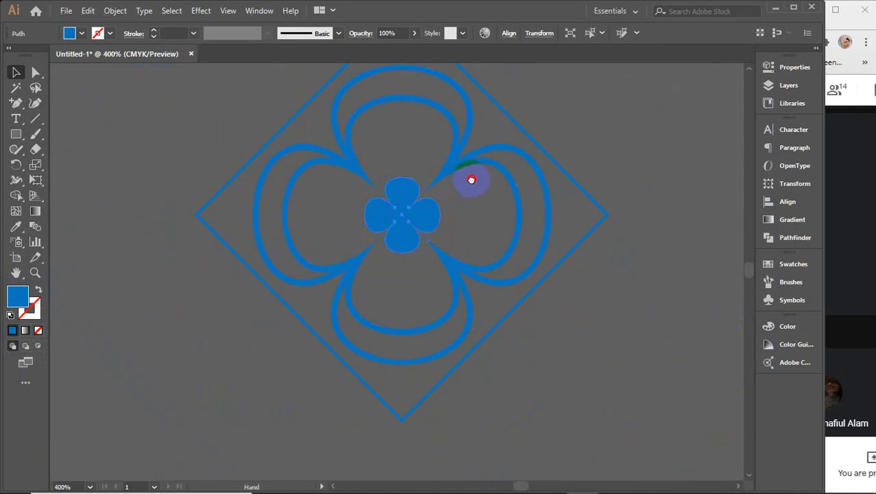
{"action": "left_click_drag", "start_coordinate": [470, 182], "coordinate": [451, 215]}
{"action": "left_click", "coordinate": [546, 139]}
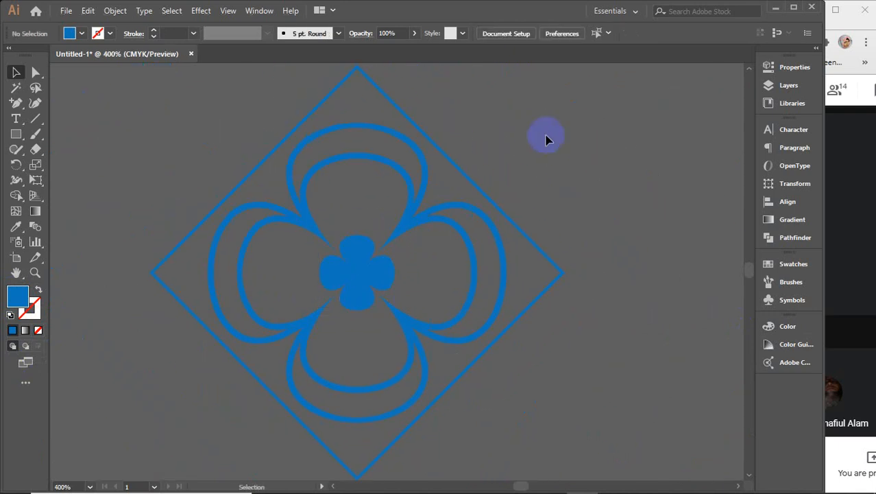
Step: Fill the selected diamond with light blue 9ddeed chosen from a cyan hue in the Color Picker
{"action": "left_click", "coordinate": [542, 254]}
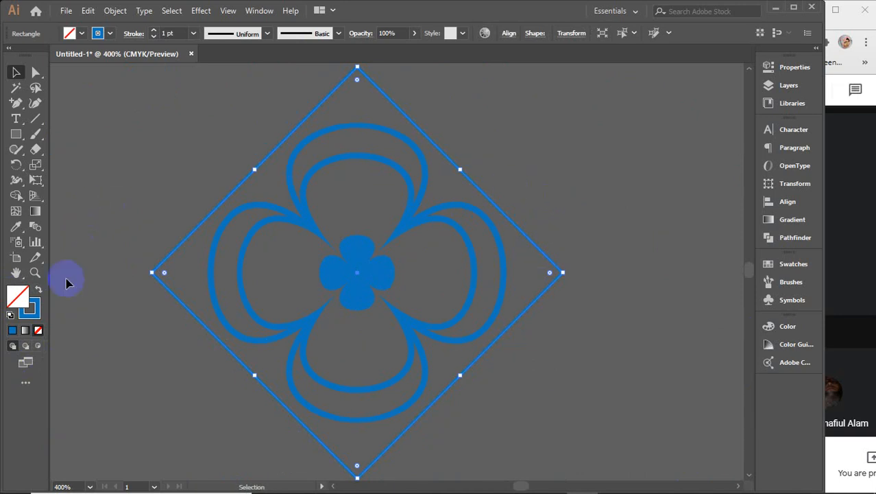
{"action": "left_click", "coordinate": [16, 295]}
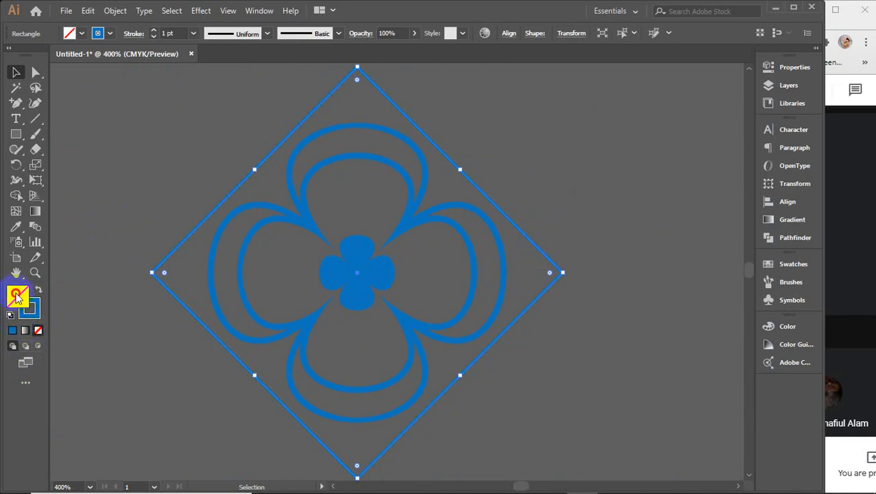
{"action": "left_click", "coordinate": [660, 194]}
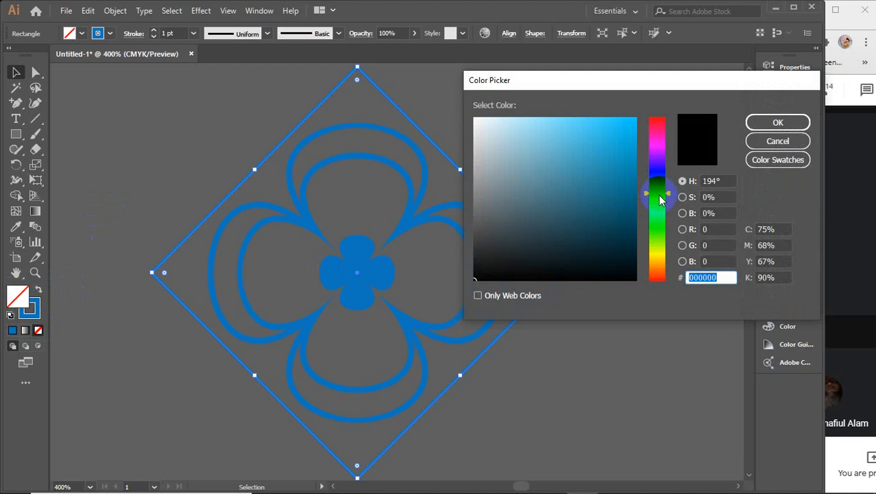
{"action": "left_click_drag", "start_coordinate": [660, 199], "coordinate": [651, 201]}
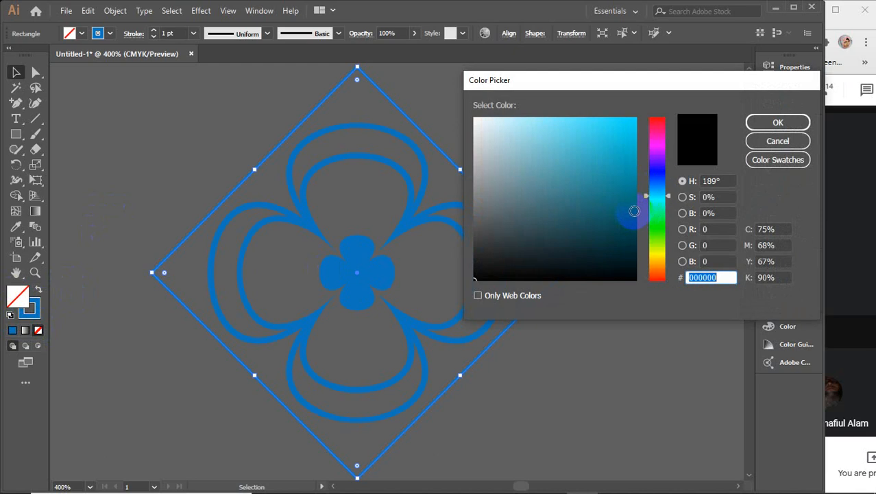
{"action": "left_click", "coordinate": [634, 211]}
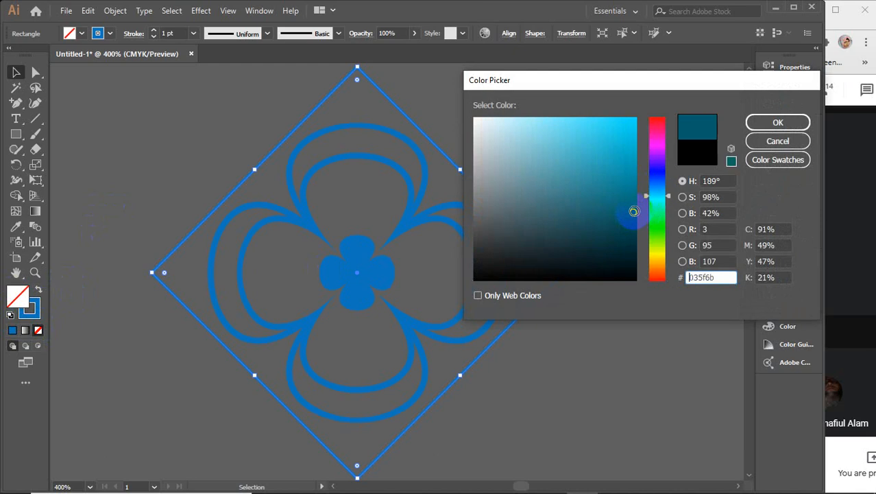
{"action": "left_click", "coordinate": [657, 252]}
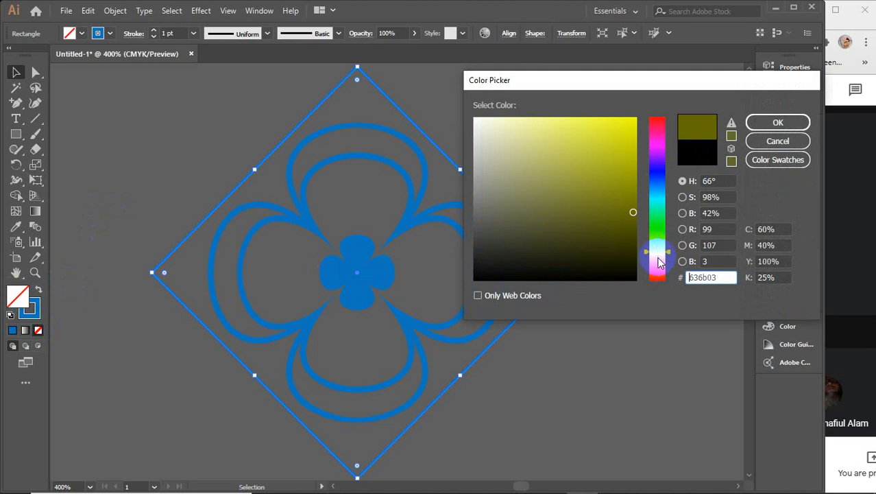
{"action": "left_click", "coordinate": [657, 194]}
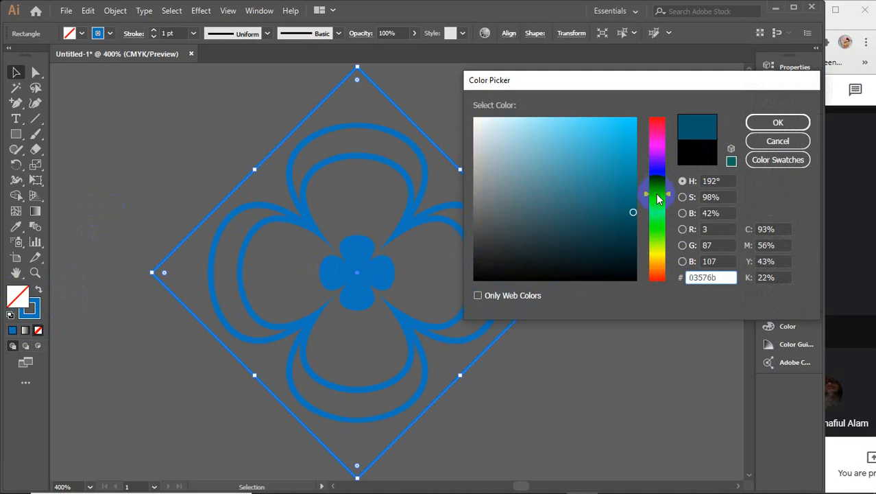
{"action": "left_click", "coordinate": [530, 129]}
{"action": "left_click", "coordinate": [756, 122]}
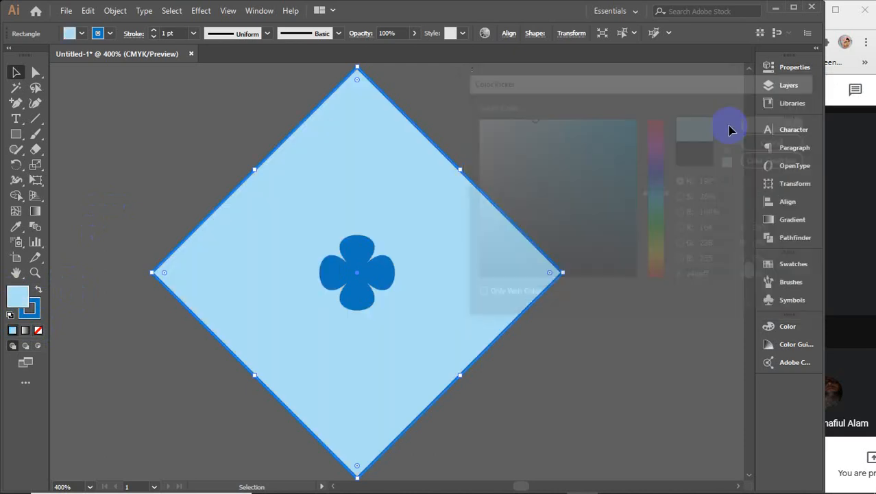
{"action": "left_click", "coordinate": [533, 216]}
Step: Send the diamond to the back, behind the flower
{"action": "right_click", "coordinate": [492, 242]}
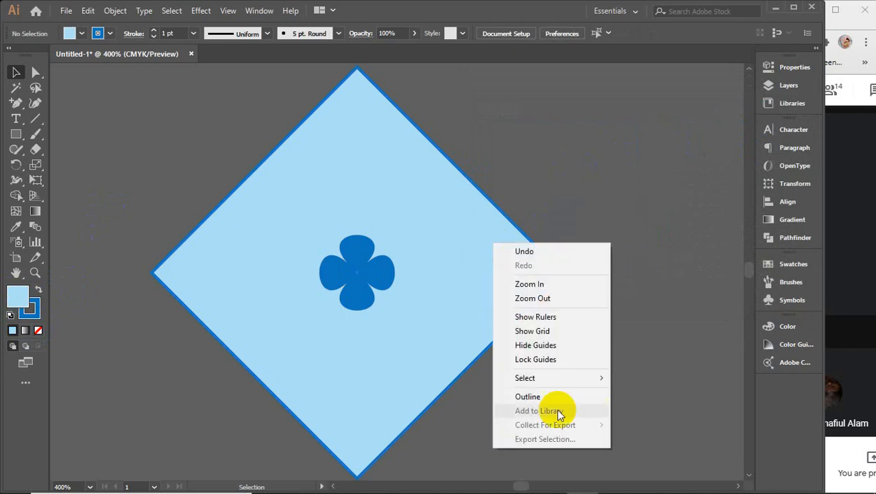
{"action": "left_click", "coordinate": [487, 209]}
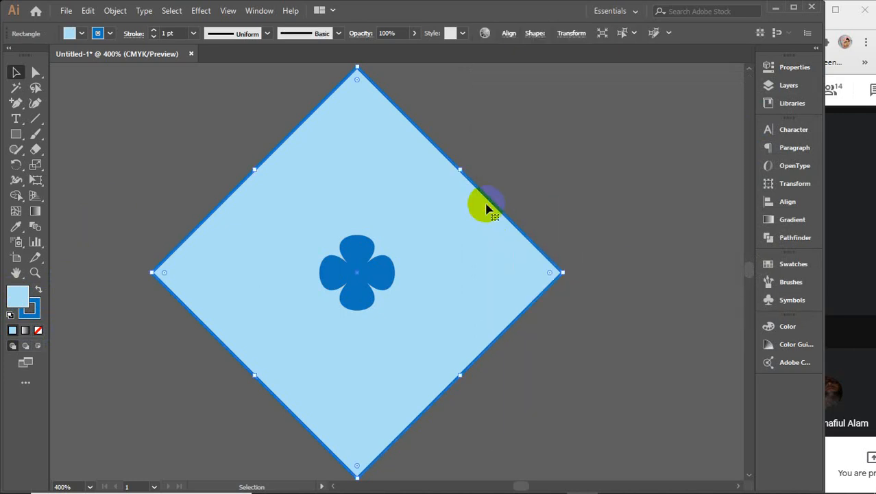
{"action": "right_click", "coordinate": [487, 209]}
{"action": "mouse_move", "coordinate": [521, 419]}
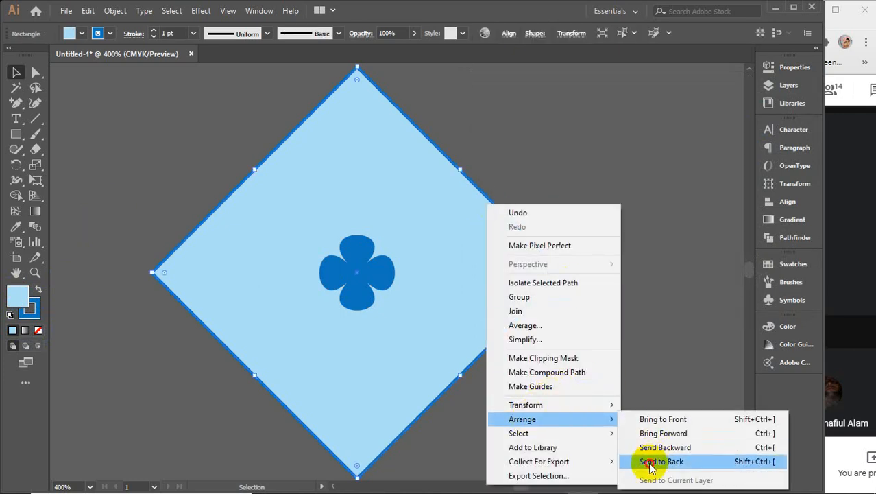
{"action": "left_click", "coordinate": [651, 461]}
Step: Set the diamond's stroke to None, keeping its light blue fill
{"action": "left_click", "coordinate": [30, 309]}
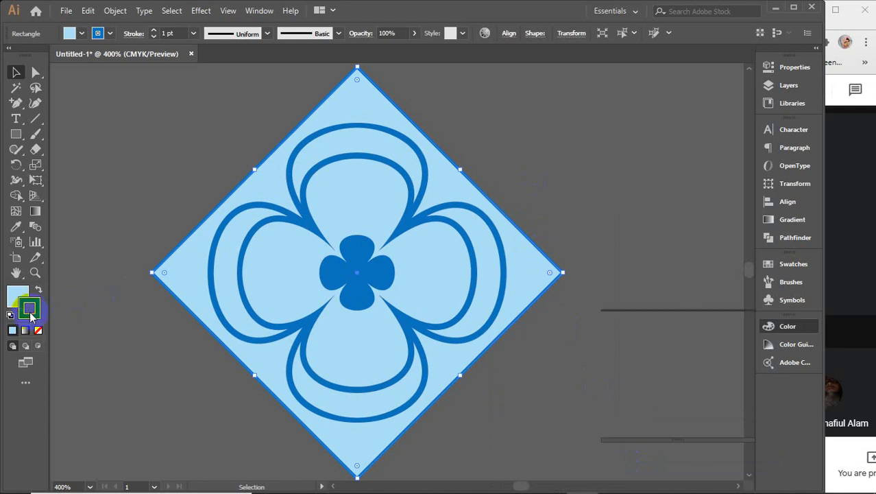
{"action": "left_click", "coordinate": [38, 329]}
{"action": "left_click", "coordinate": [18, 295]}
{"action": "left_click", "coordinate": [557, 264]}
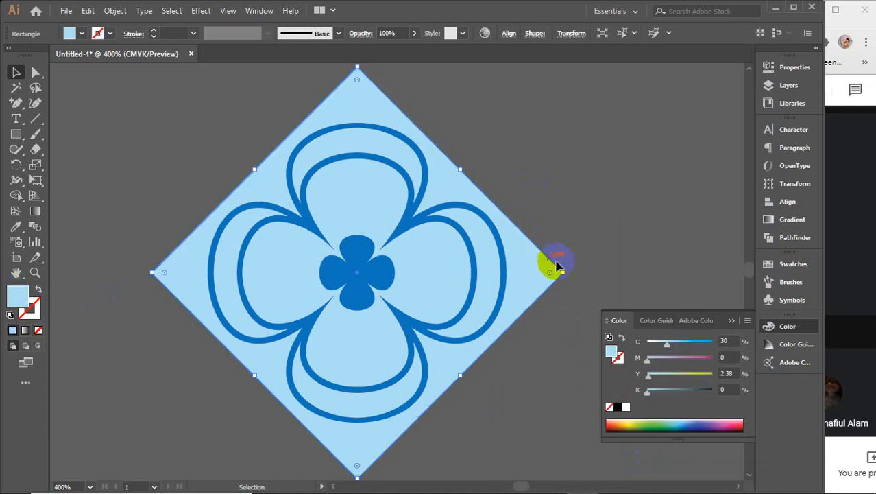
{"action": "left_click", "coordinate": [731, 320]}
{"action": "left_click", "coordinate": [619, 223]}
Step: Group the small central flower with the outer flower outlines
{"action": "left_click", "coordinate": [366, 274]}
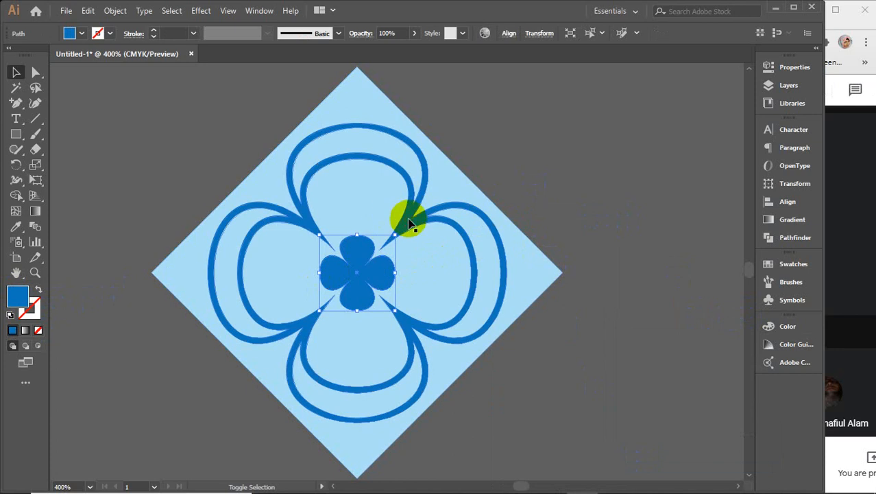
{"action": "left_click", "coordinate": [409, 221], "text": "shift"}
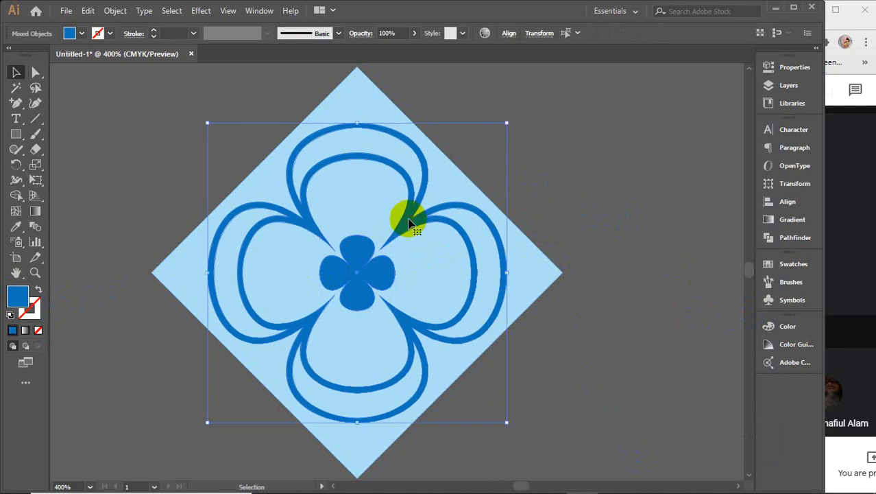
{"action": "key", "text": "ctrl+g"}
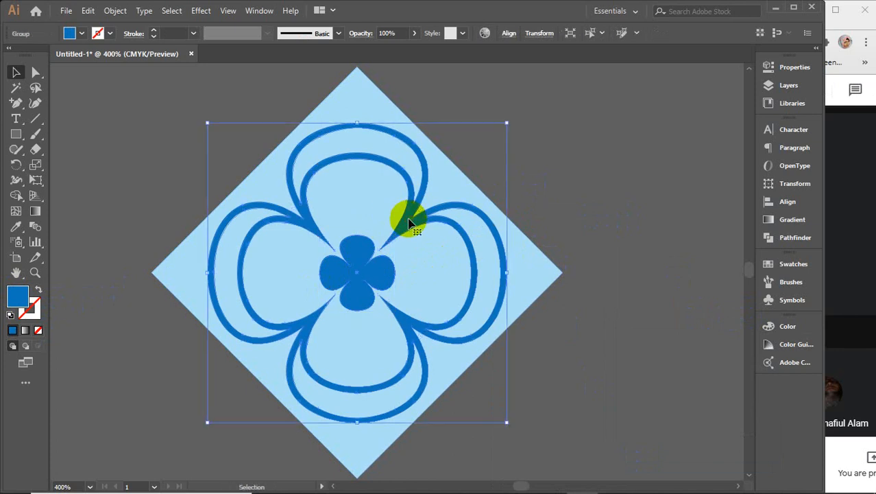
{"action": "left_click", "coordinate": [24, 306]}
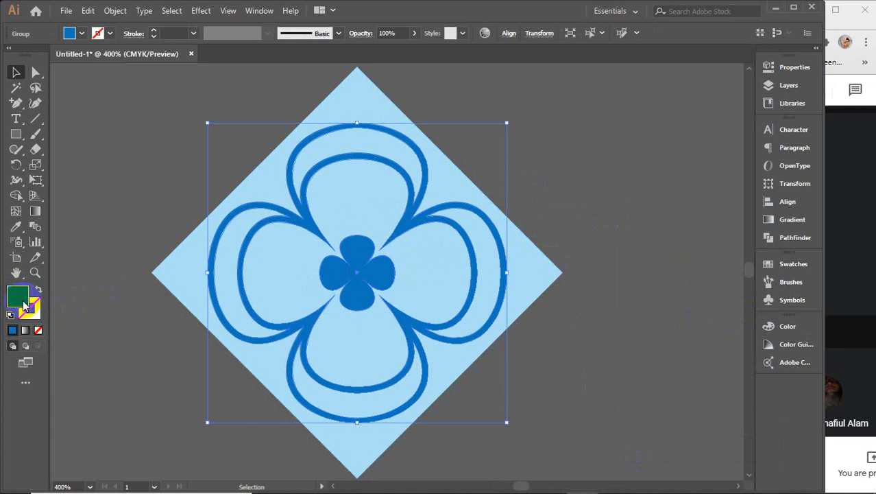
Step: Eyedrop the diamond's light blue onto the flower, then fill the diamond with dark navy 023644
{"action": "key", "text": "i"}
{"action": "left_click", "coordinate": [180, 267]}
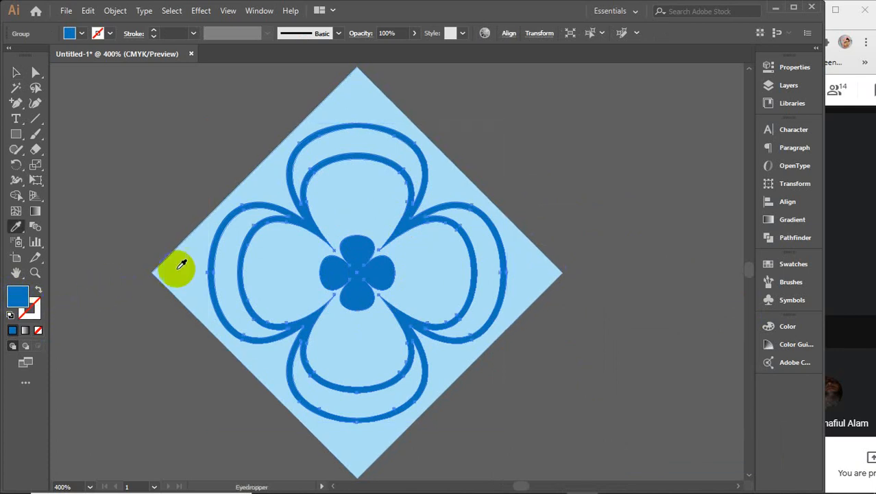
{"action": "key", "text": "v"}
{"action": "left_click", "coordinate": [178, 275]}
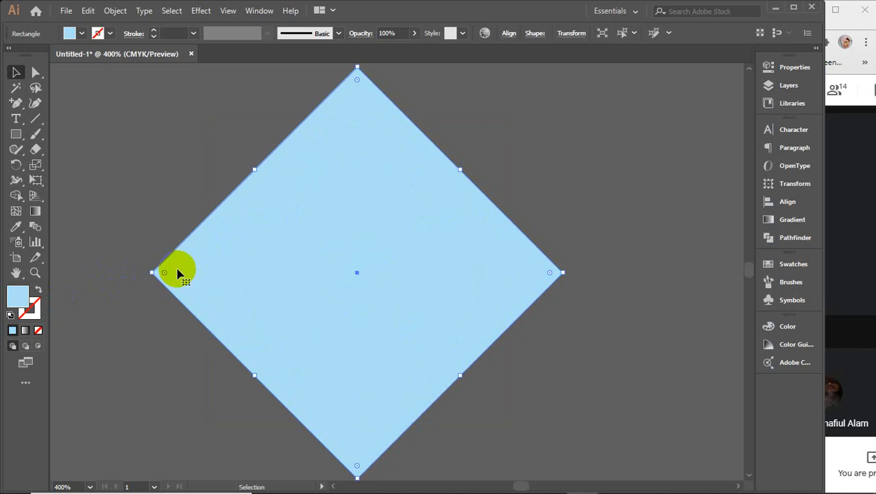
{"action": "left_click", "coordinate": [19, 296]}
{"action": "double_click", "coordinate": [19, 297]}
{"action": "left_click", "coordinate": [627, 201]}
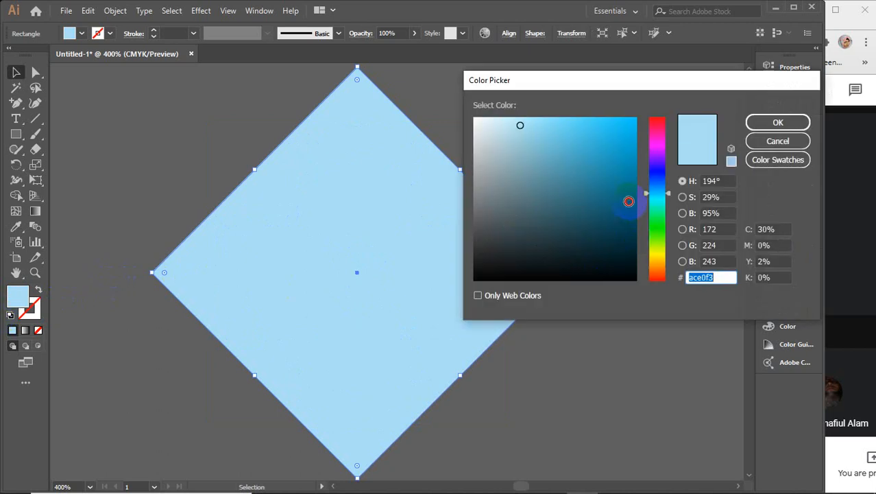
{"action": "left_click", "coordinate": [635, 236]}
{"action": "left_click", "coordinate": [755, 122]}
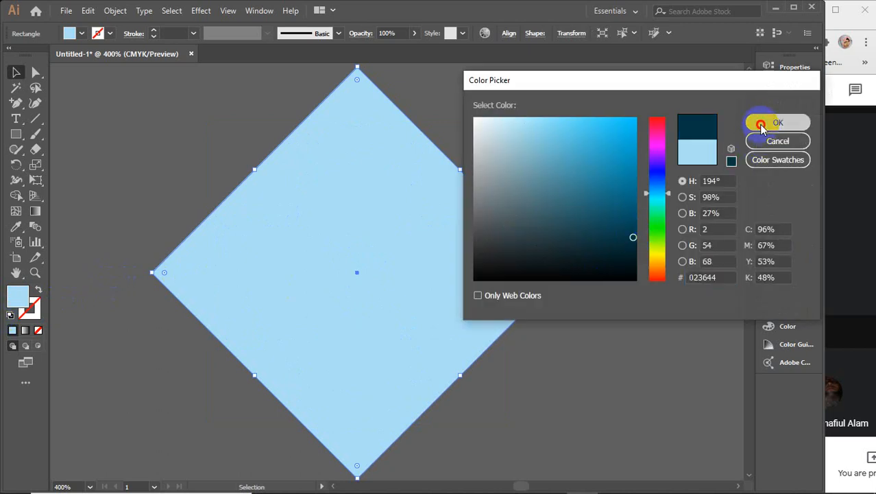
{"action": "left_click", "coordinate": [559, 188]}
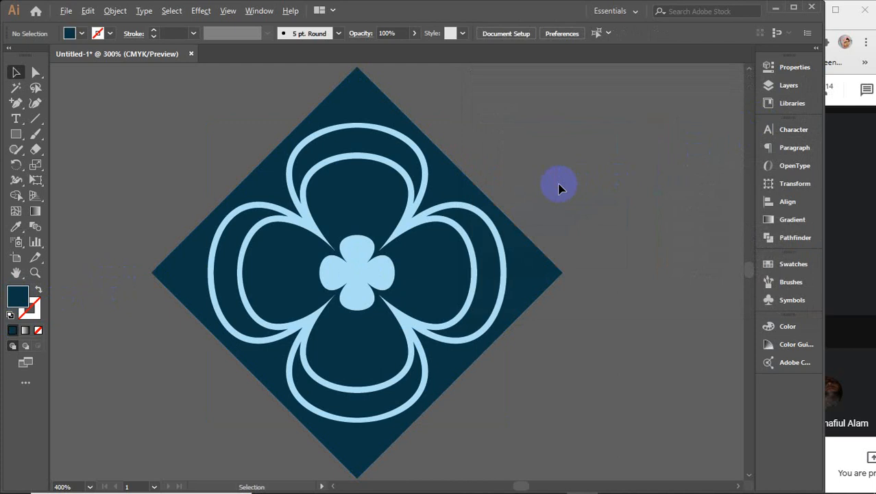
Step: Group the diamond and flower into a single emblem
{"action": "scroll", "coordinate": [559, 187], "scroll_direction": "down", "scroll_amount": 4}
{"action": "left_click_drag", "start_coordinate": [590, 225], "coordinate": [479, 254]}
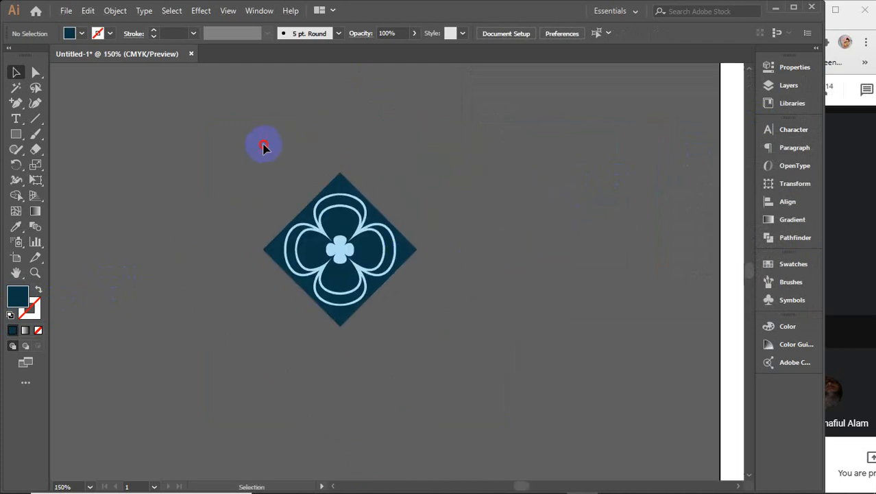
{"action": "left_click_drag", "start_coordinate": [414, 375], "coordinate": [420, 387]}
{"action": "key", "text": "ctrl+g"}
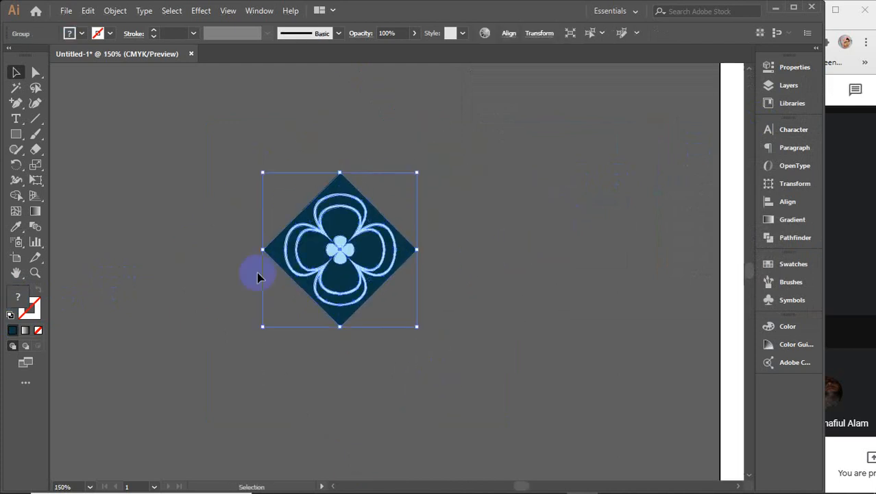
Step: Add a 'LOGO' text object to the right of the emblem
{"action": "left_click", "coordinate": [17, 120]}
{"action": "scroll", "coordinate": [463, 243], "scroll_direction": "right", "scroll_amount": 3}
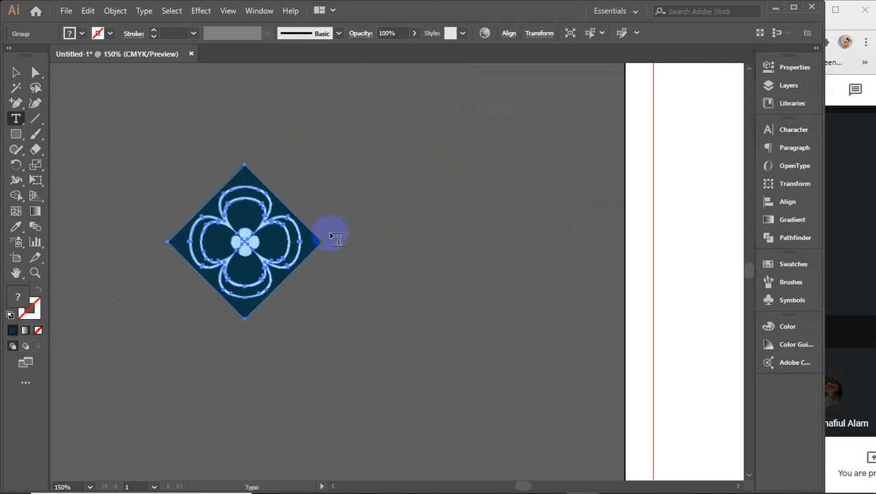
{"action": "left_click", "coordinate": [381, 219]}
{"action": "key", "text": "BackSpace"}
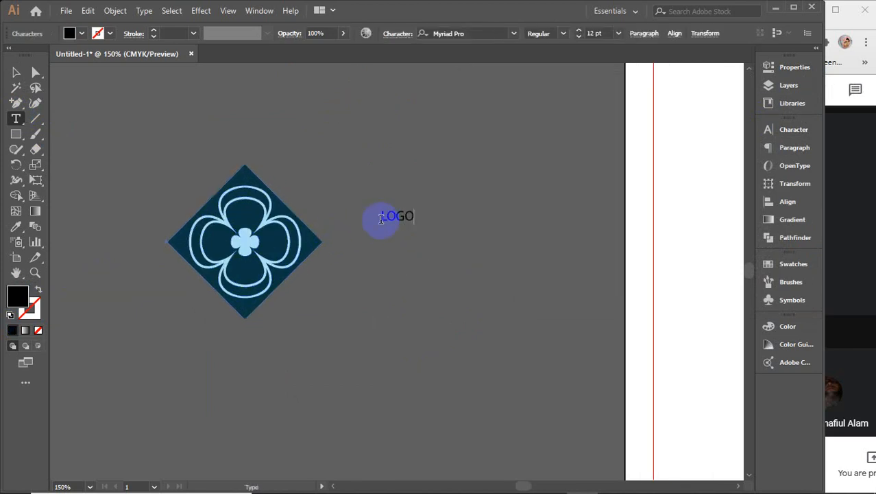
{"action": "type", "text": "LOGO"}
{"action": "left_click", "coordinate": [15, 73]}
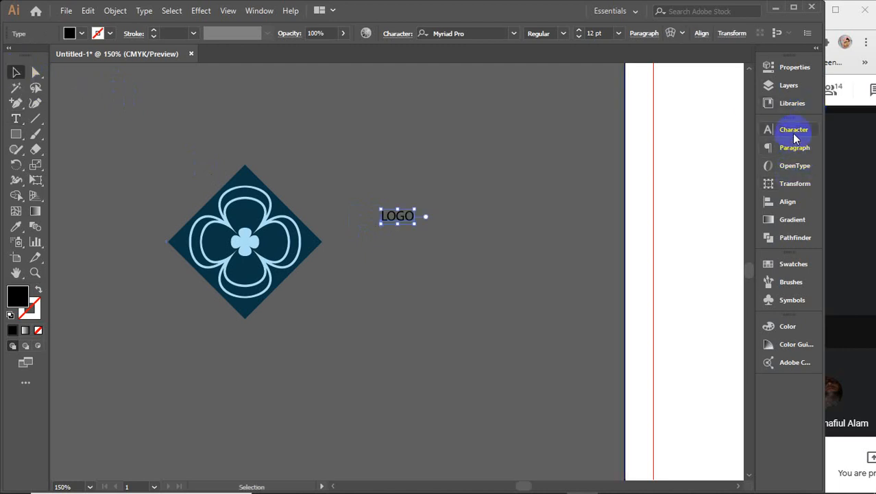
Step: Set the LOGO text's font to Montserrat Bold in the Character settings
{"action": "left_click", "coordinate": [771, 129]}
{"action": "left_click", "coordinate": [672, 146]}
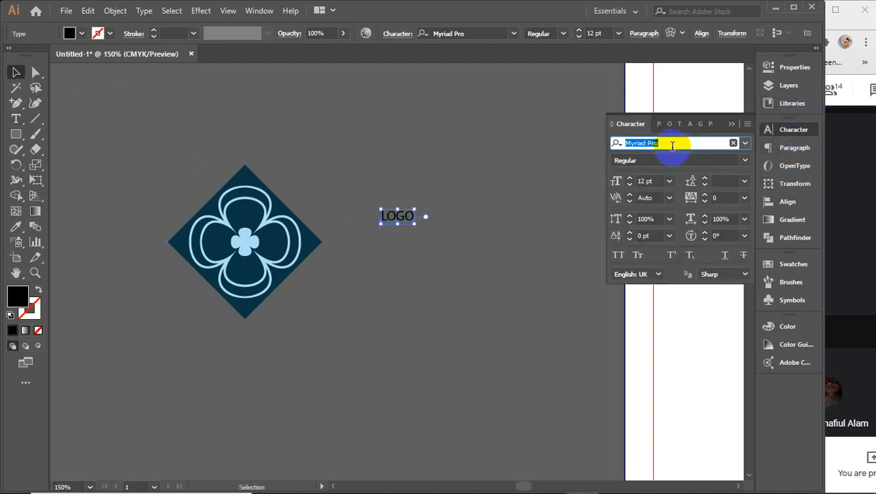
{"action": "type", "text": "mont"}
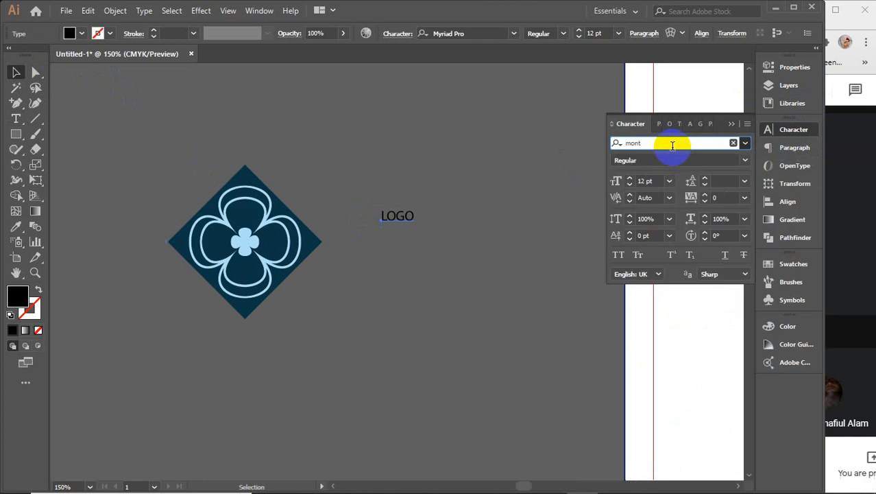
{"action": "key", "text": "Return"}
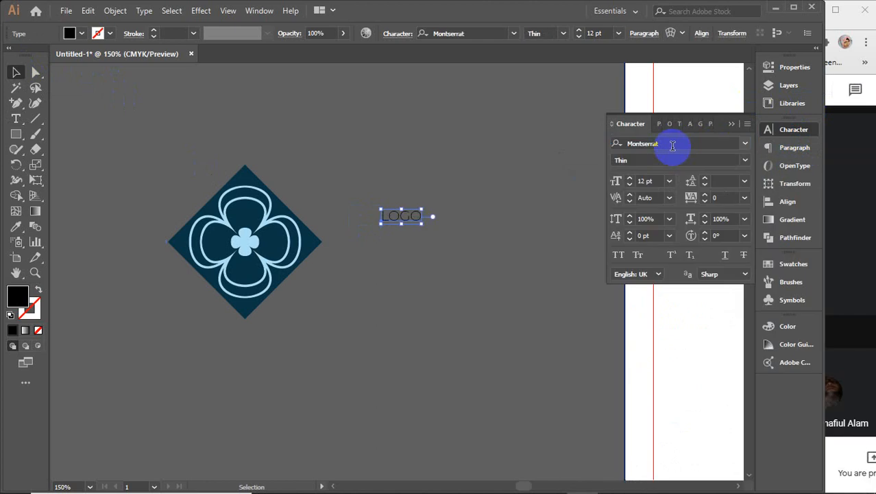
{"action": "left_click", "coordinate": [743, 162]}
{"action": "left_click", "coordinate": [660, 348]}
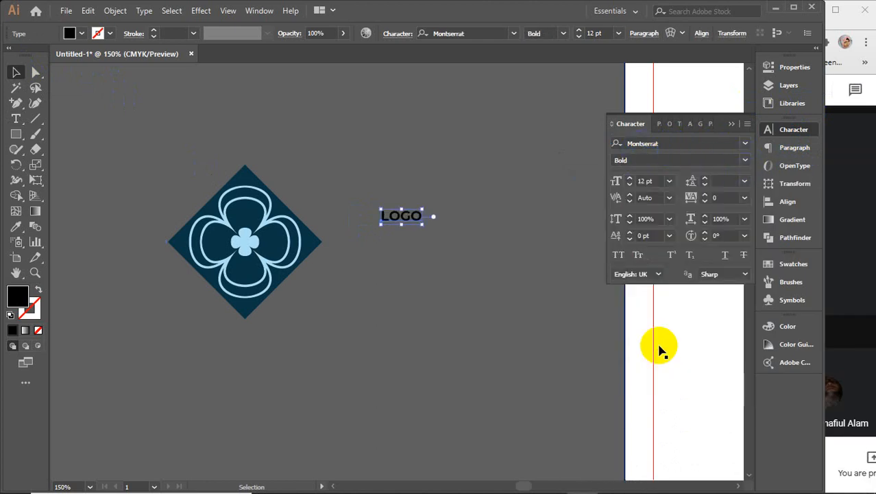
{"action": "left_click", "coordinate": [729, 128]}
{"action": "left_click", "coordinate": [473, 222]}
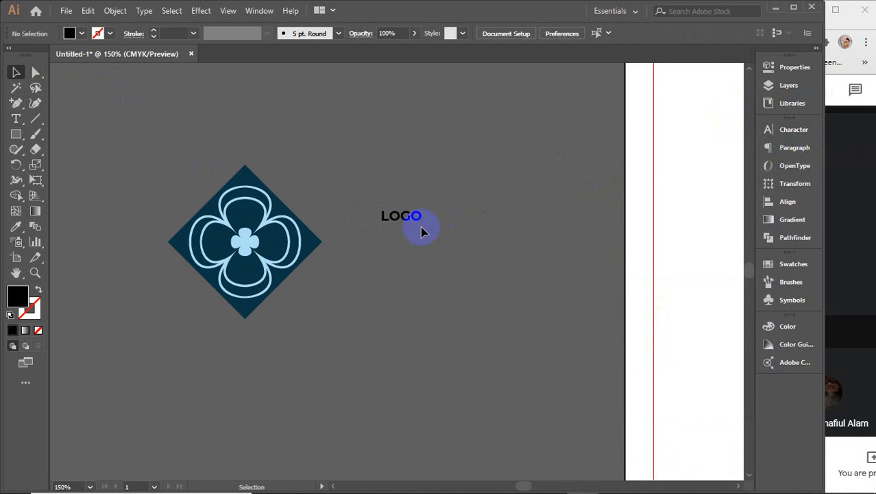
Step: Enlarge LOGO to about 38 pt, lower it, and shrink and move the emblem beside it
{"action": "left_click", "coordinate": [416, 222]}
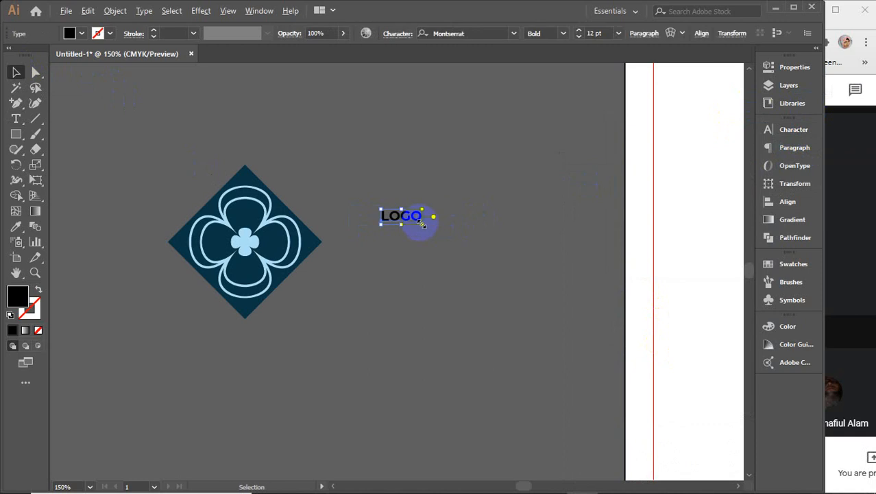
{"action": "left_click_drag", "start_coordinate": [421, 224], "coordinate": [470, 277]}
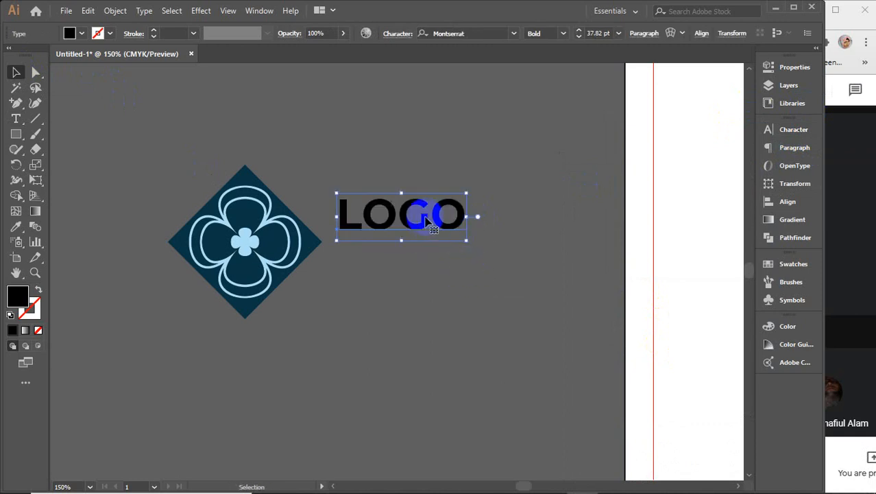
{"action": "left_click_drag", "start_coordinate": [426, 225], "coordinate": [422, 245]}
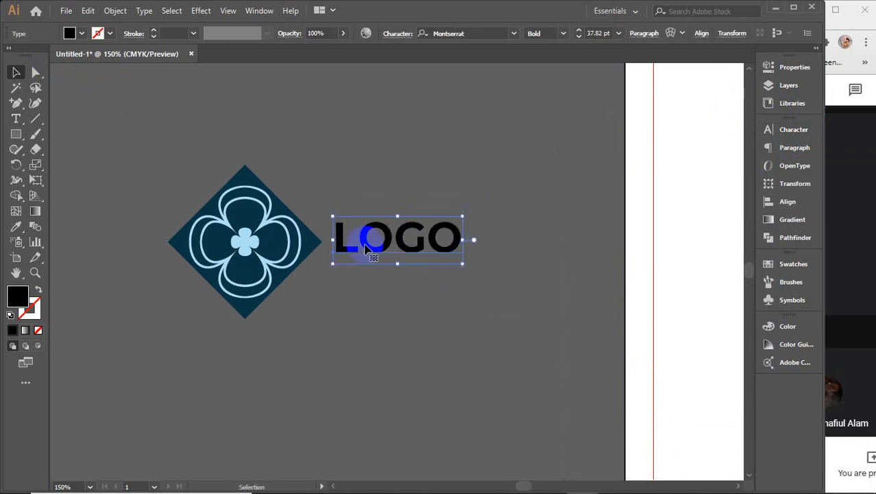
{"action": "left_click", "coordinate": [276, 238]}
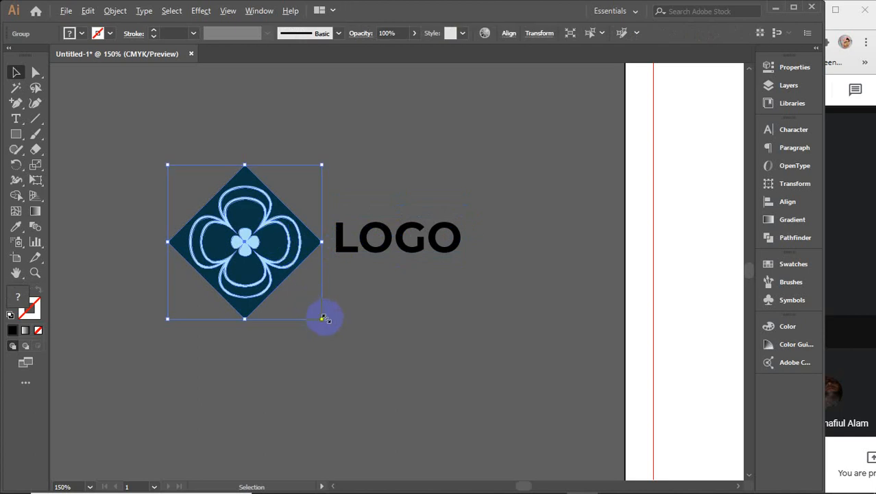
{"action": "left_click_drag", "start_coordinate": [324, 318], "coordinate": [291, 287]}
{"action": "left_click_drag", "start_coordinate": [261, 240], "coordinate": [297, 240]}
Step: Convert LOGO to outlines and vertically centre it with the emblem
{"action": "left_click_drag", "start_coordinate": [480, 335], "coordinate": [479, 335]}
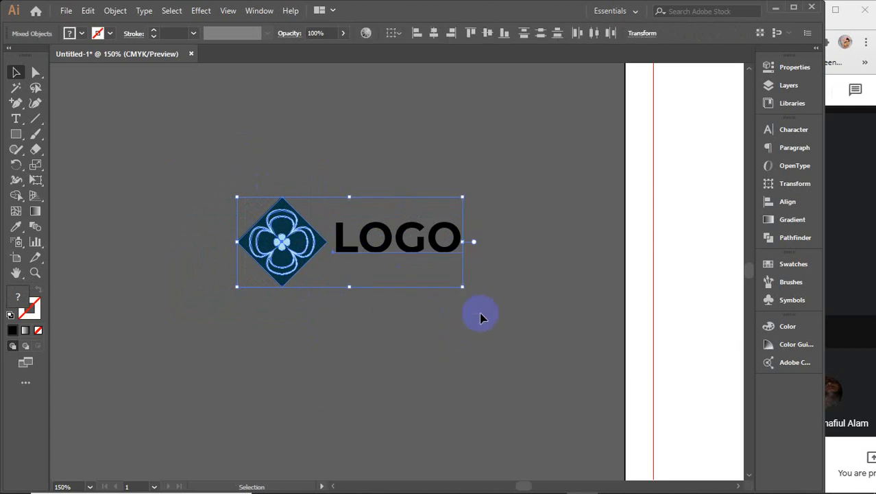
{"action": "left_click_drag", "start_coordinate": [449, 141], "coordinate": [473, 313]}
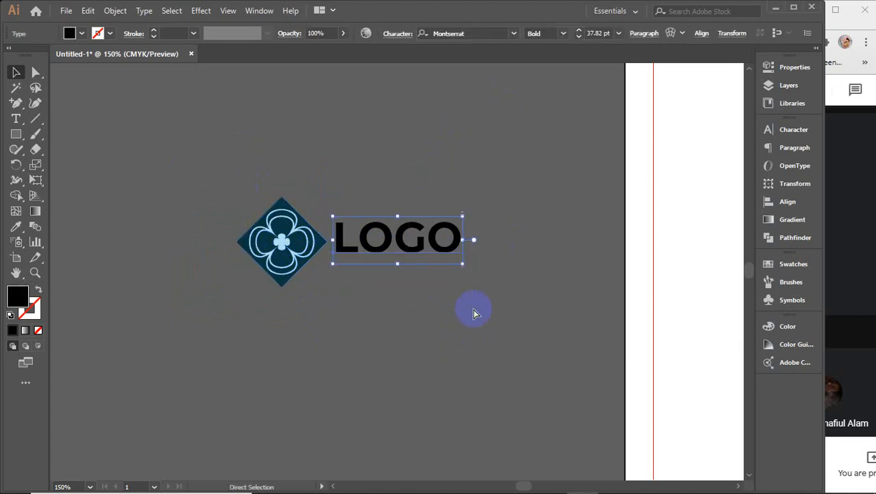
{"action": "key", "text": "ctrl+shift+o"}
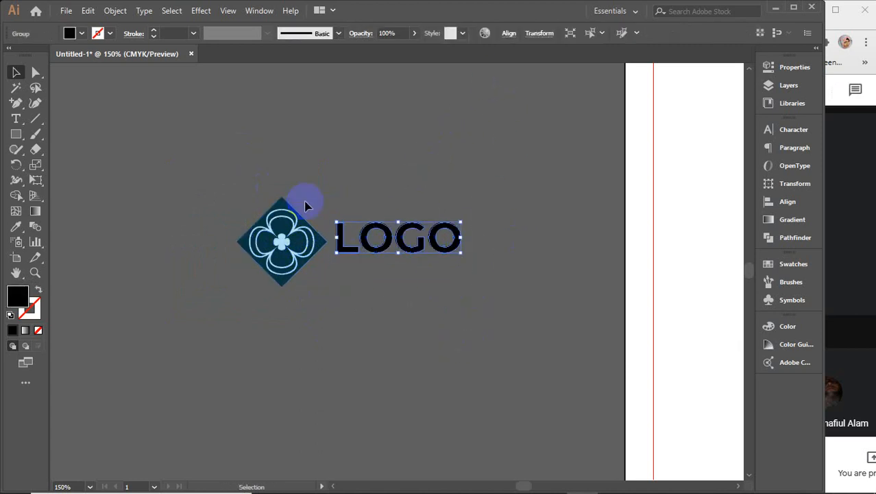
{"action": "left_click_drag", "start_coordinate": [305, 206], "coordinate": [397, 323]}
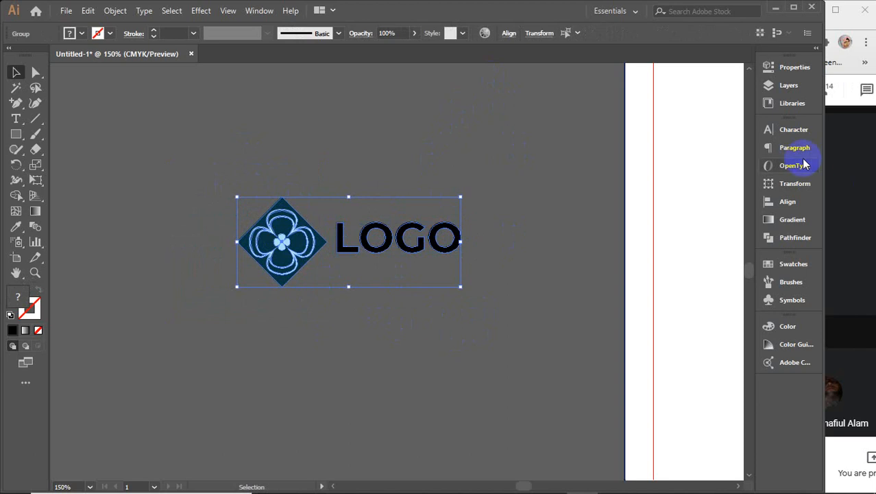
{"action": "left_click", "coordinate": [786, 201]}
{"action": "left_click", "coordinate": [720, 161]}
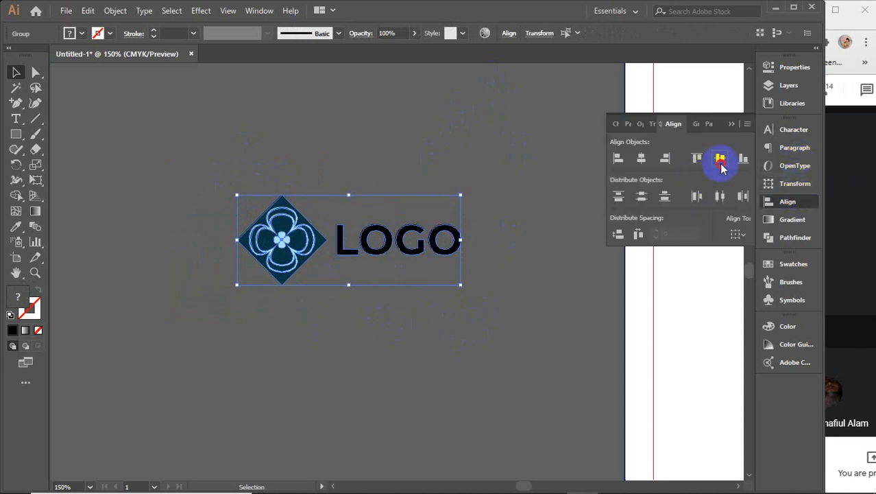
{"action": "left_click", "coordinate": [731, 124]}
{"action": "left_click", "coordinate": [391, 151]}
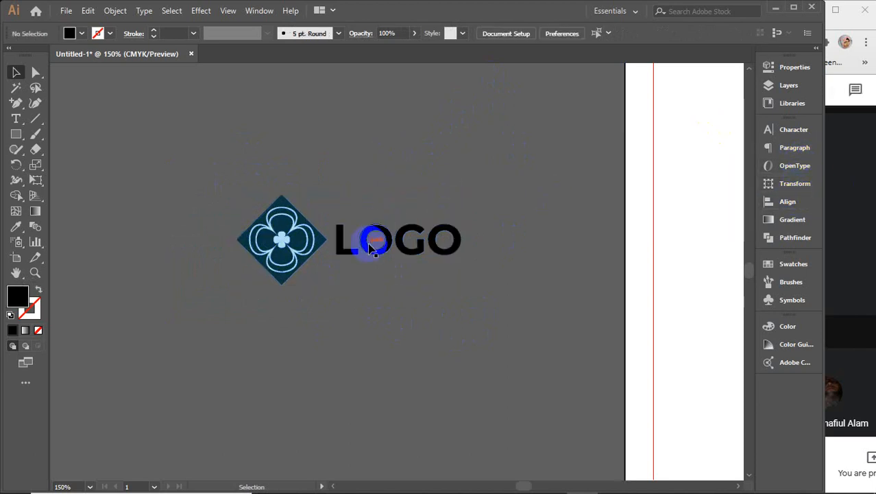
Step: Nudge the LOGO letters left and eyedrop the petals' light blue onto them
{"action": "left_click_drag", "start_coordinate": [368, 248], "coordinate": [366, 248]}
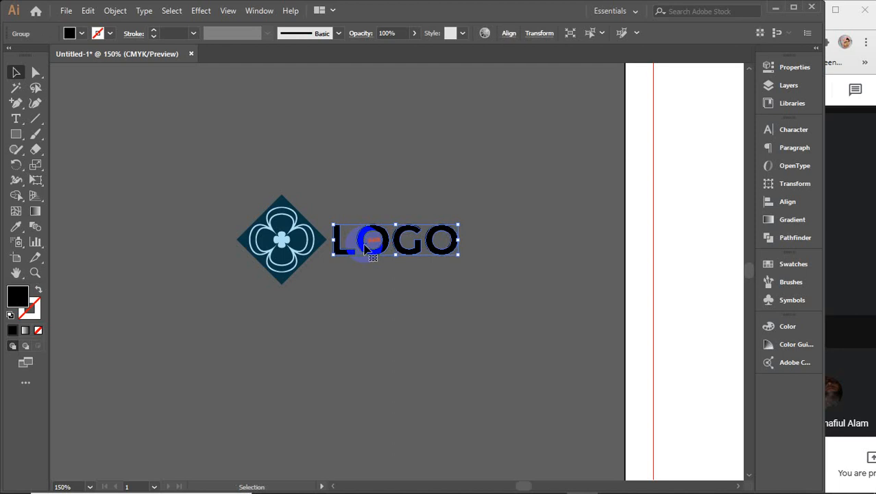
{"action": "scroll", "coordinate": [366, 249], "scroll_direction": "up", "scroll_amount": 4}
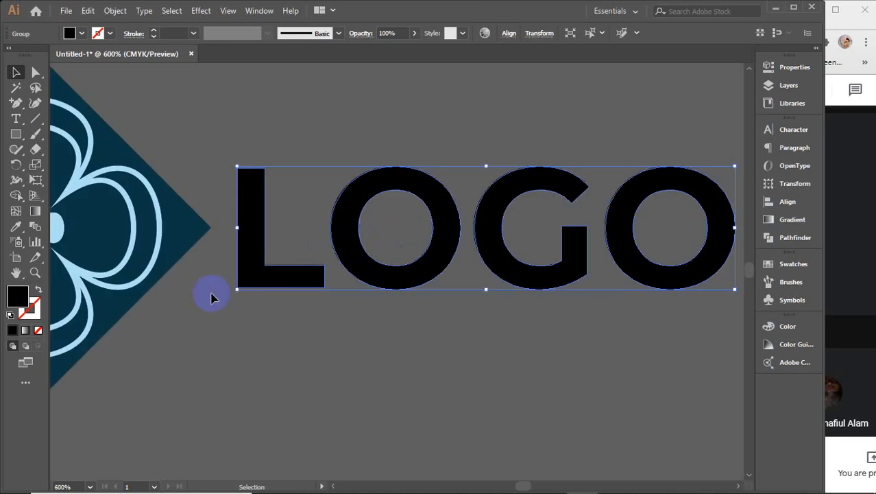
{"action": "key", "text": "i"}
{"action": "left_click", "coordinate": [135, 234]}
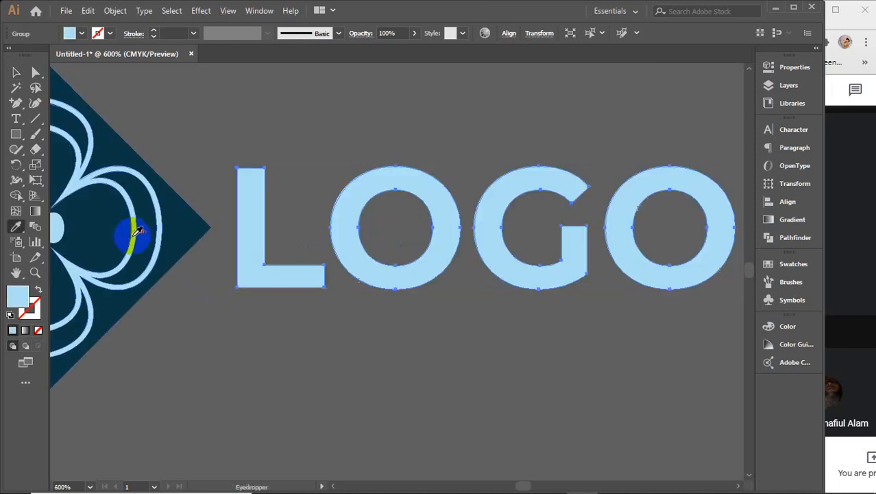
{"action": "key", "text": "v"}
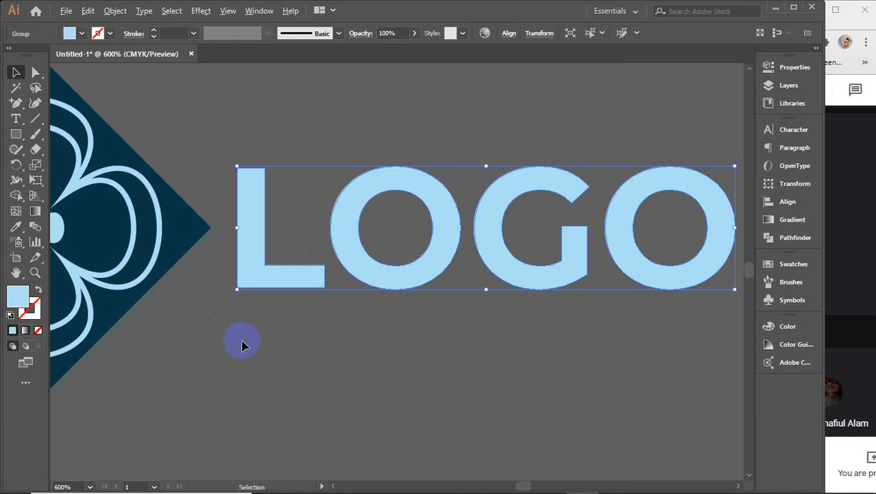
{"action": "scroll", "coordinate": [242, 345], "scroll_direction": "down", "scroll_amount": 4}
{"action": "left_click_drag", "start_coordinate": [237, 362], "coordinate": [326, 331]}
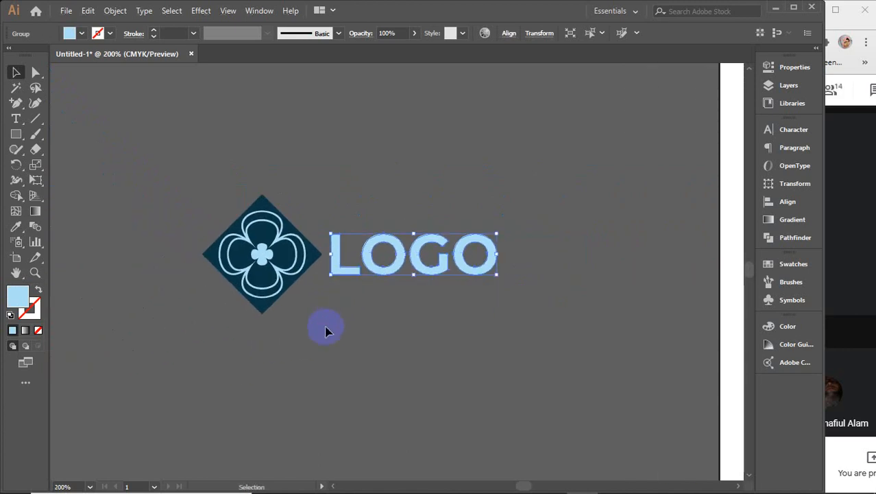
{"action": "left_click", "coordinate": [326, 331]}
{"action": "left_click_drag", "start_coordinate": [446, 336], "coordinate": [227, 181]}
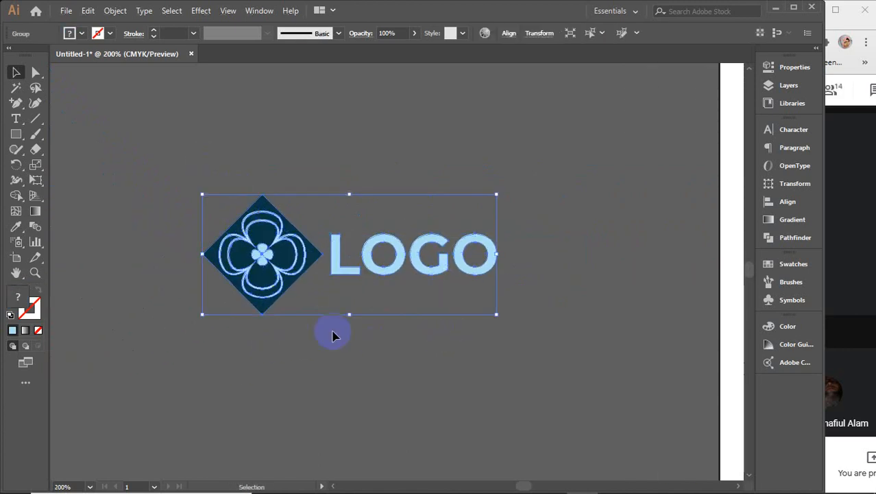
{"action": "left_click", "coordinate": [351, 376]}
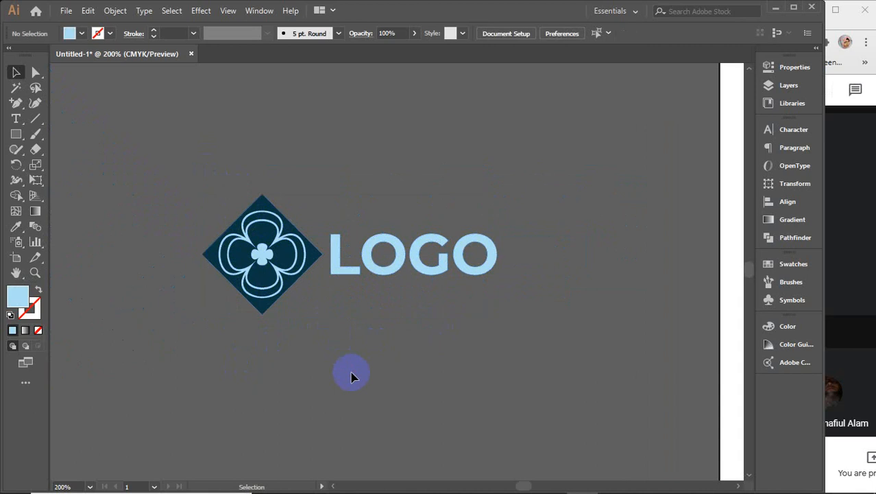
{"action": "scroll", "coordinate": [351, 376], "scroll_direction": "down", "scroll_amount": 3}
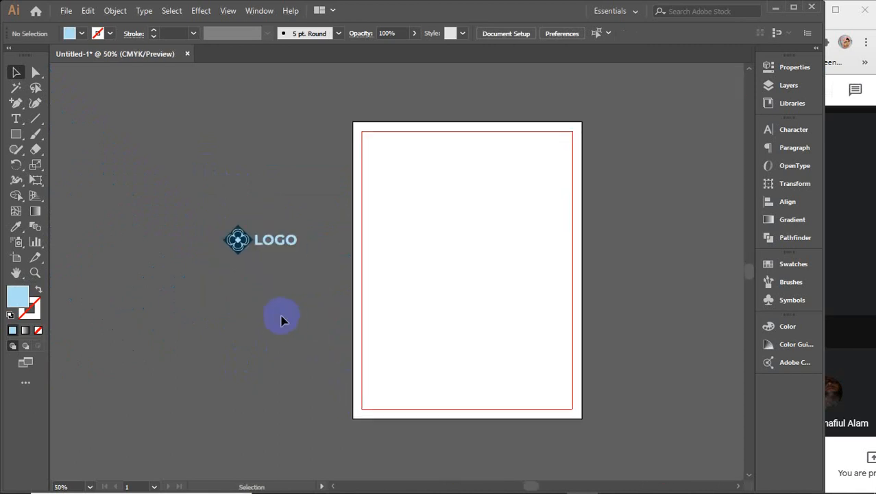
{"action": "mouse_move", "coordinate": [520, 486]}
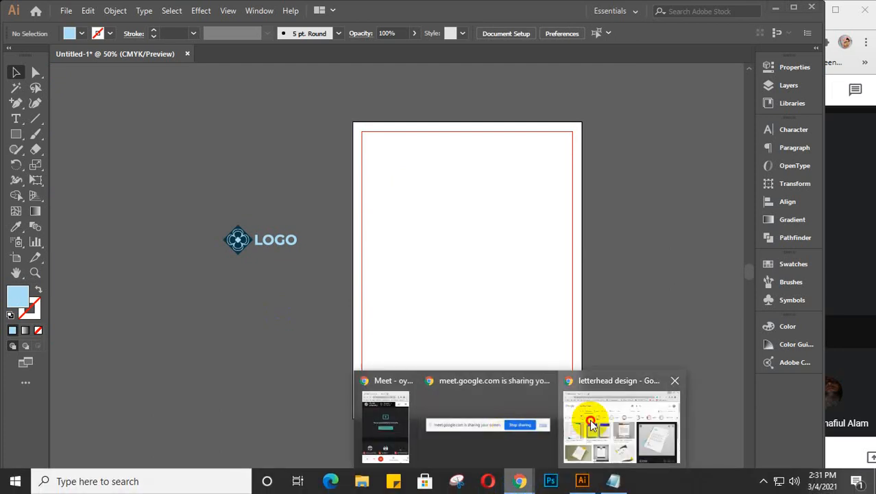
Step: Replace the letterhead design image search with 'corporate business meeting' in Chrome
{"action": "left_click", "coordinate": [590, 416]}
{"action": "left_click_drag", "start_coordinate": [197, 101], "coordinate": [93, 103]}
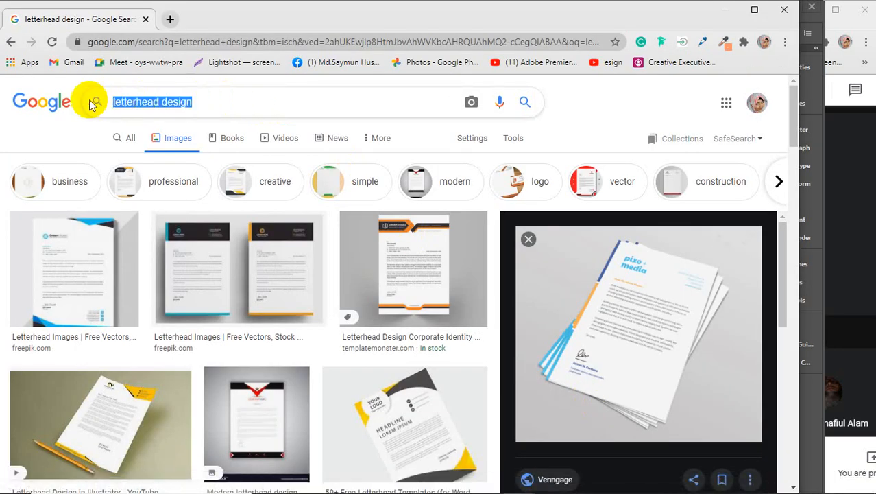
{"action": "type", "text": "cor"}
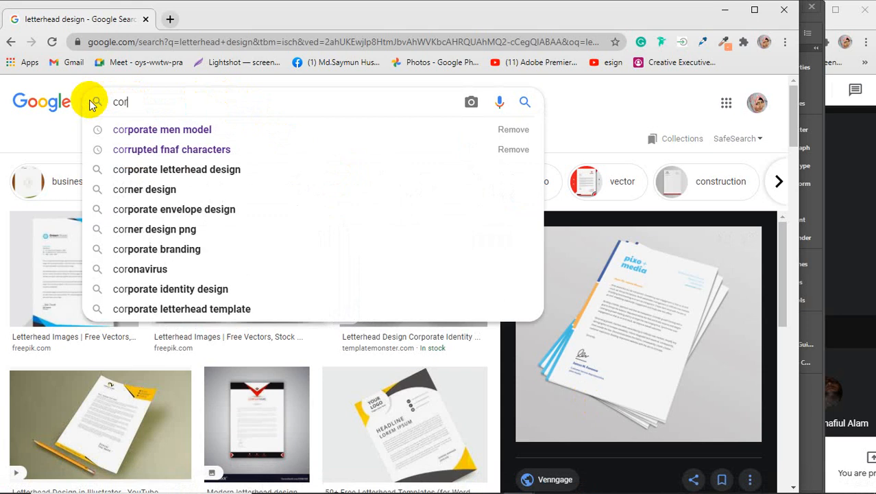
{"action": "type", "text": "porate "}
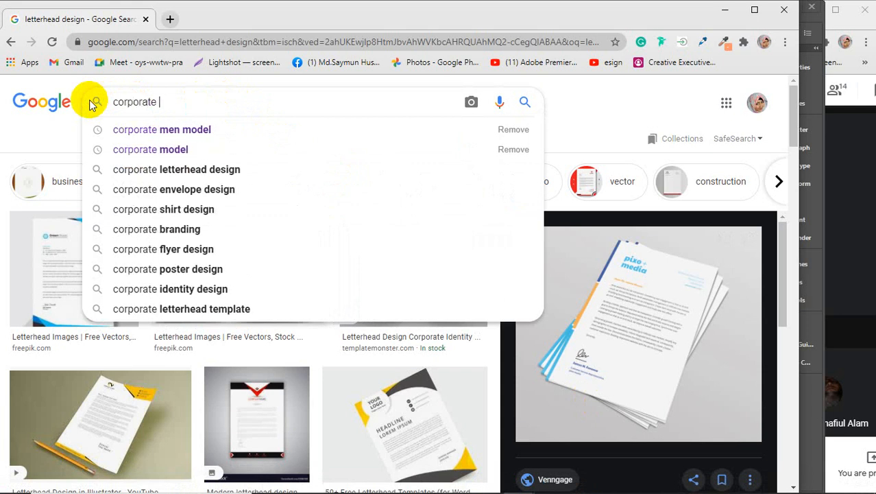
{"action": "type", "text": "bus"}
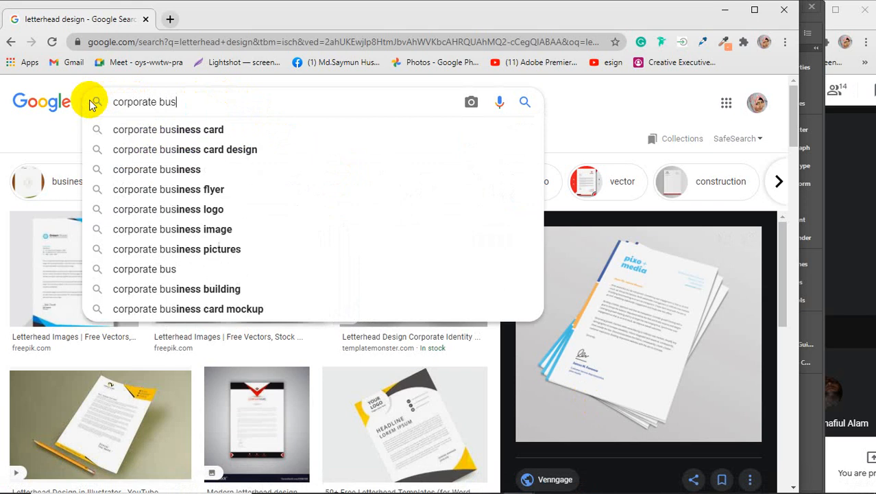
{"action": "type", "text": "iness "}
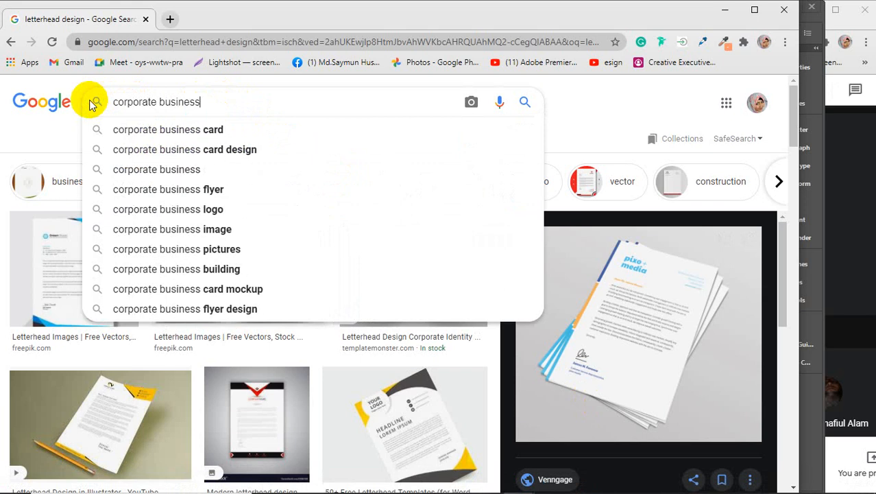
{"action": "type", "text": "mee"}
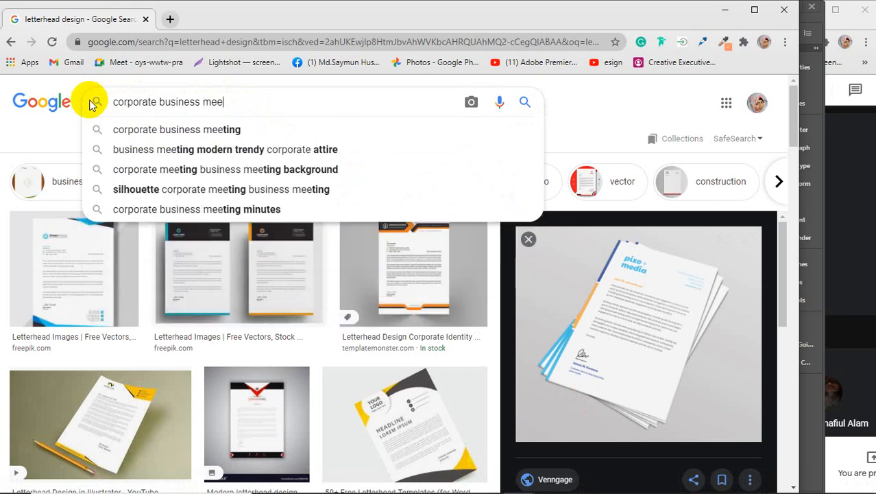
{"action": "type", "text": "ting"}
{"action": "key", "text": "Return"}
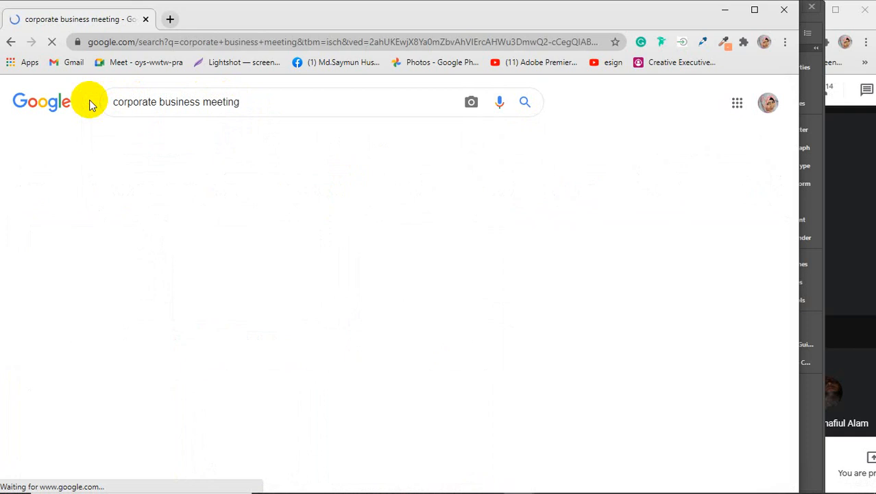
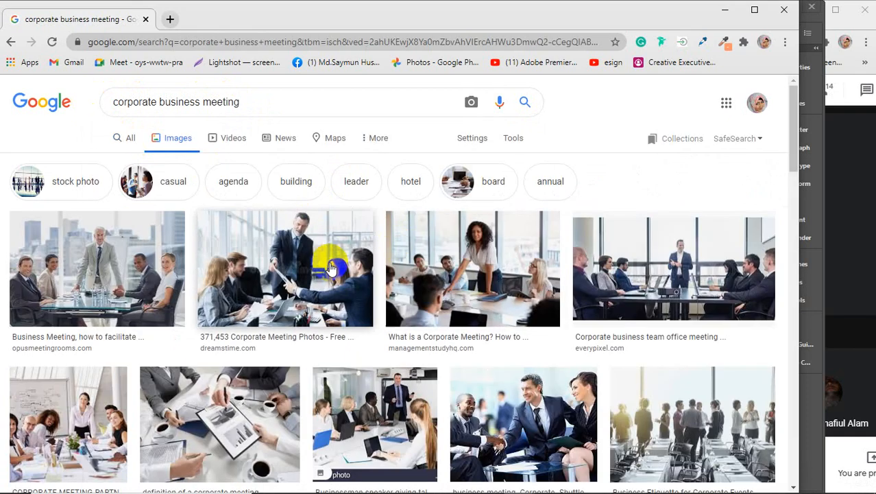
Step: Replace the Google Images search with 'hd building picture'
{"action": "scroll", "coordinate": [336, 264], "scroll_direction": "down", "scroll_amount": 1}
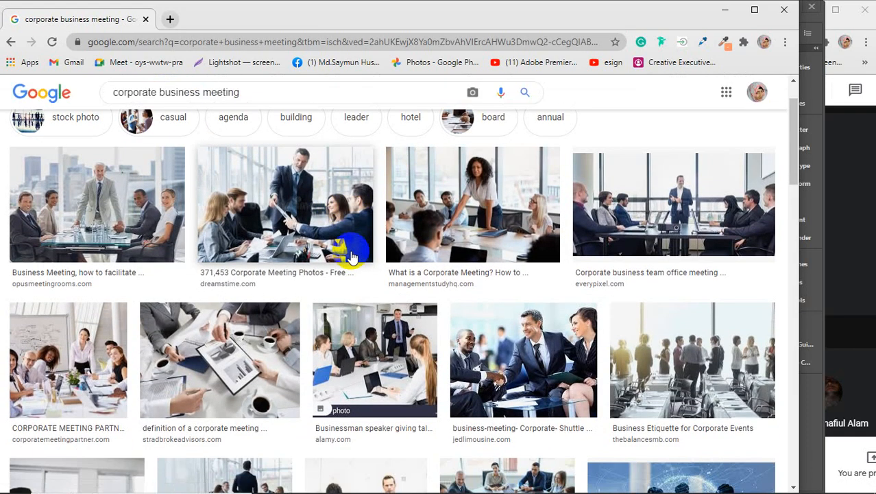
{"action": "scroll", "coordinate": [351, 257], "scroll_direction": "up", "scroll_amount": 1}
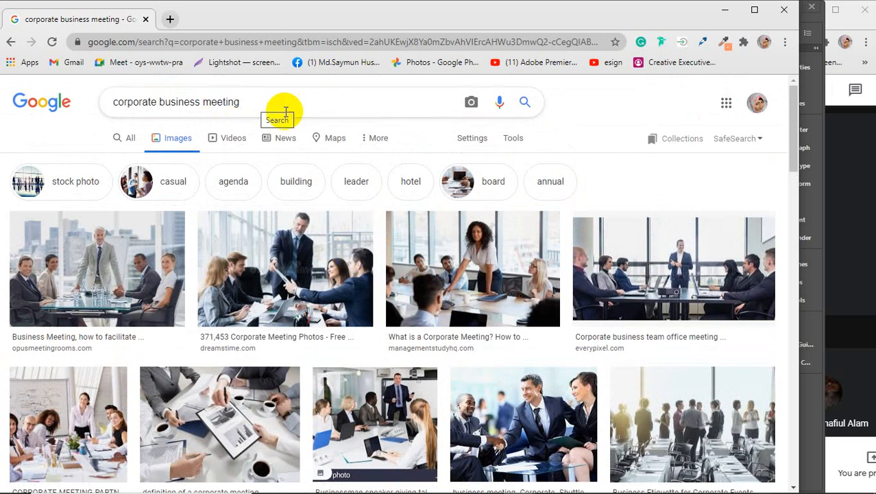
{"action": "scroll", "coordinate": [331, 253], "scroll_direction": "down", "scroll_amount": 5}
{"action": "scroll", "coordinate": [332, 254], "scroll_direction": "down", "scroll_amount": 2}
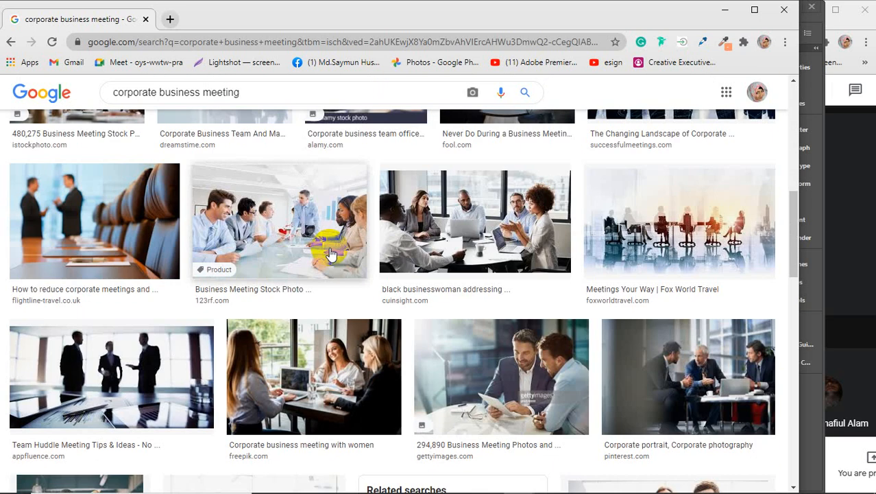
{"action": "scroll", "coordinate": [331, 254], "scroll_direction": "down", "scroll_amount": 3}
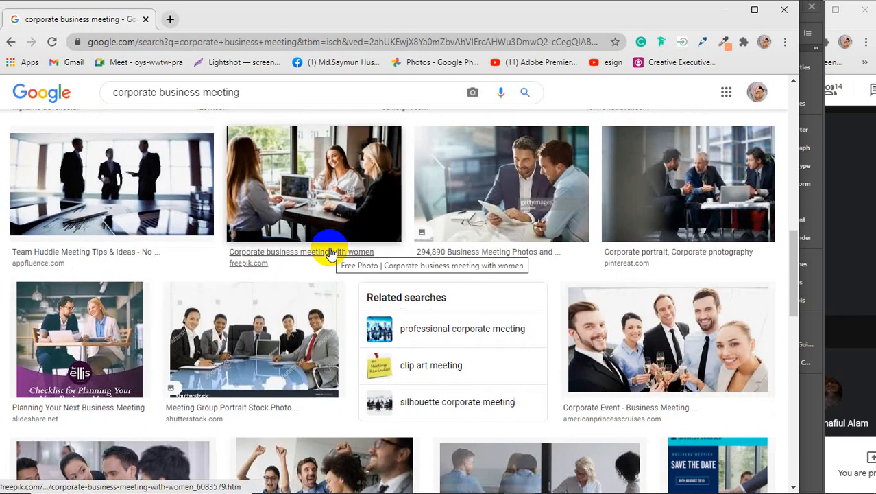
{"action": "scroll", "coordinate": [331, 253], "scroll_direction": "up", "scroll_amount": 10}
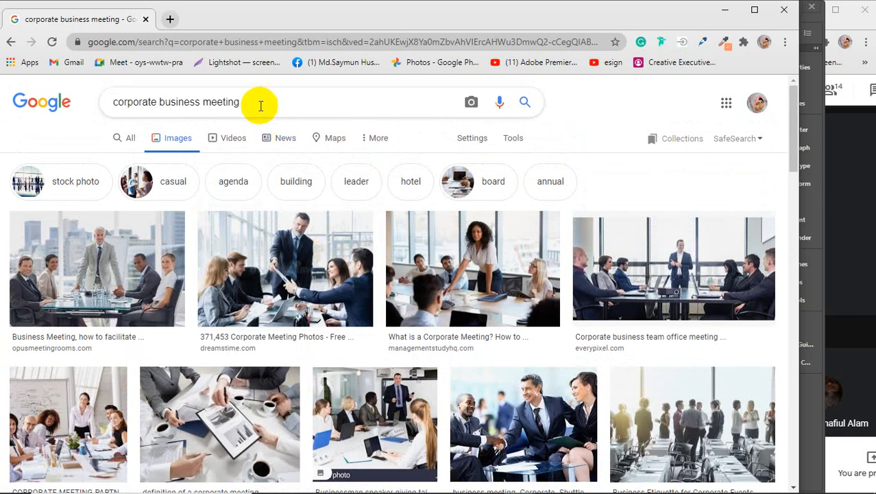
{"action": "left_click_drag", "start_coordinate": [260, 105], "coordinate": [101, 101]}
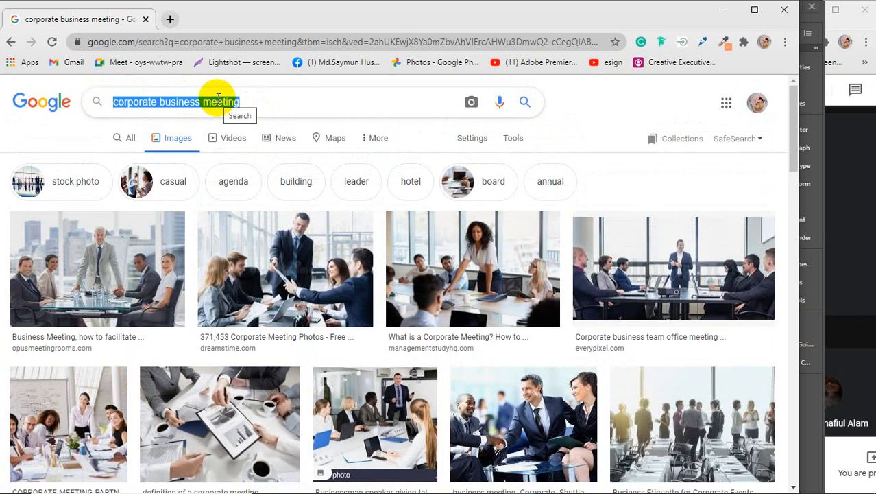
{"action": "type", "text": "hd buil"}
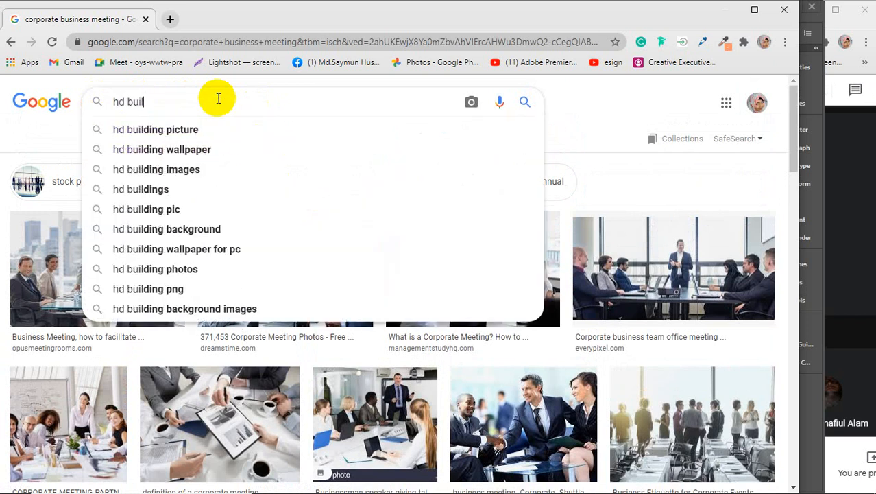
{"action": "key", "text": "Down"}
{"action": "key", "text": "Return"}
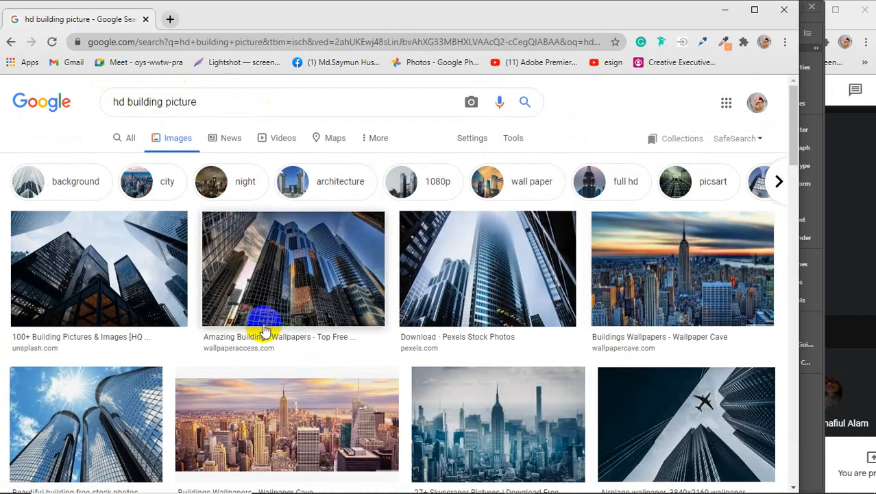
Step: Browse the results and open a larger preview of the dark skyscraper photo
{"action": "left_click", "coordinate": [271, 310]}
{"action": "scroll", "coordinate": [293, 294], "scroll_direction": "down", "scroll_amount": 1}
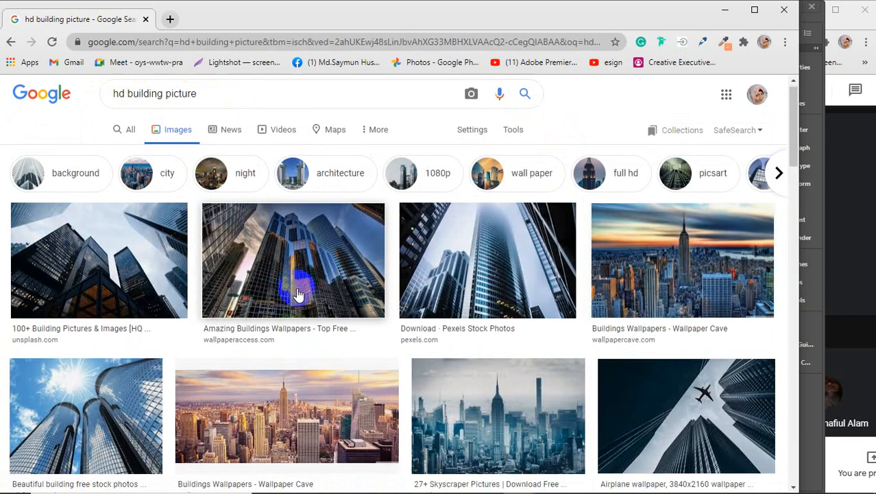
{"action": "scroll", "coordinate": [297, 294], "scroll_direction": "down", "scroll_amount": 3}
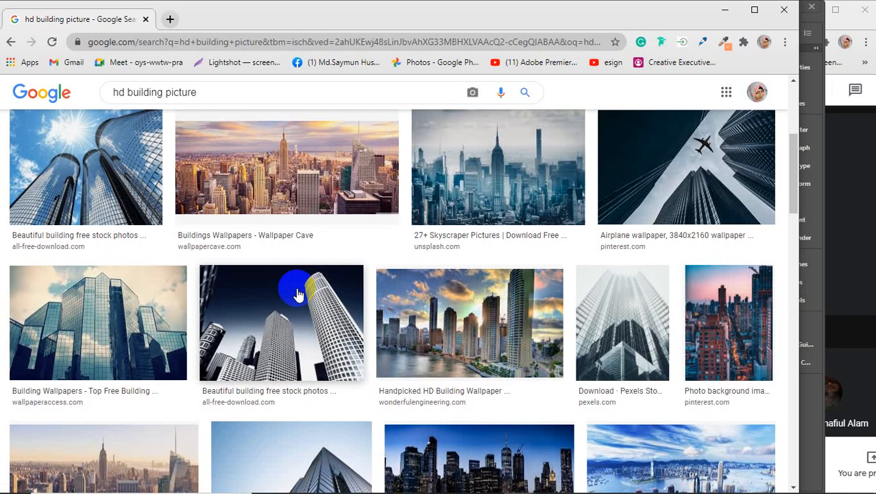
{"action": "scroll", "coordinate": [297, 293], "scroll_direction": "down", "scroll_amount": 1}
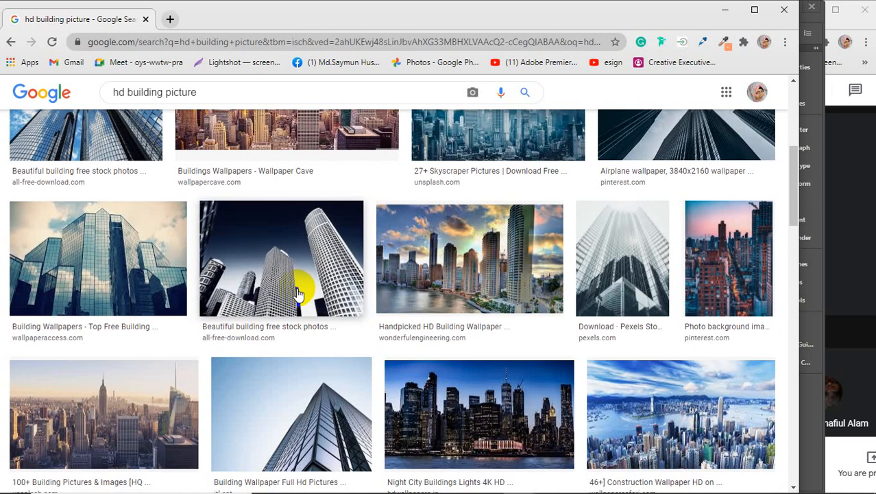
{"action": "scroll", "coordinate": [297, 293], "scroll_direction": "down", "scroll_amount": 3}
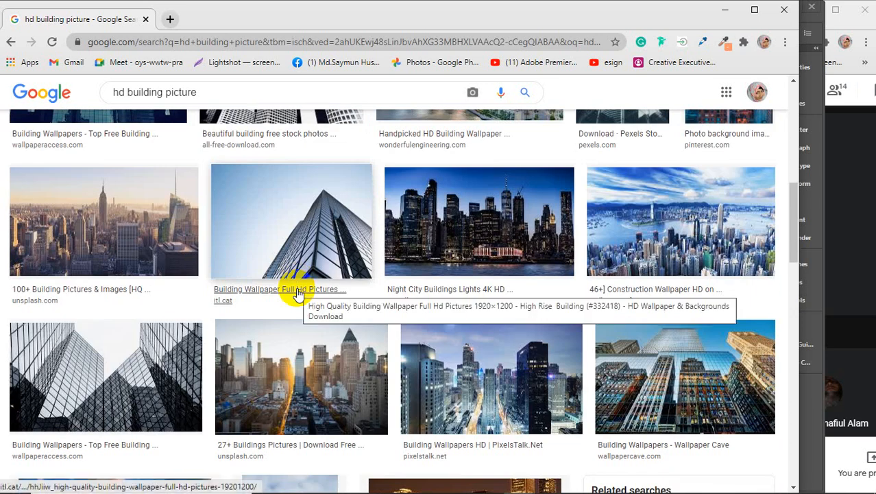
{"action": "scroll", "coordinate": [297, 294], "scroll_direction": "up", "scroll_amount": 2}
{"action": "scroll", "coordinate": [297, 294], "scroll_direction": "down", "scroll_amount": 7}
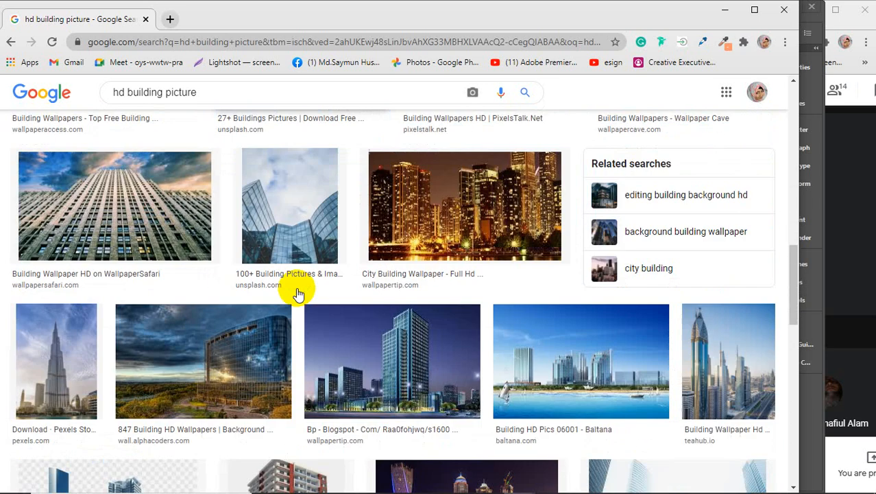
{"action": "scroll", "coordinate": [297, 294], "scroll_direction": "down", "scroll_amount": 1}
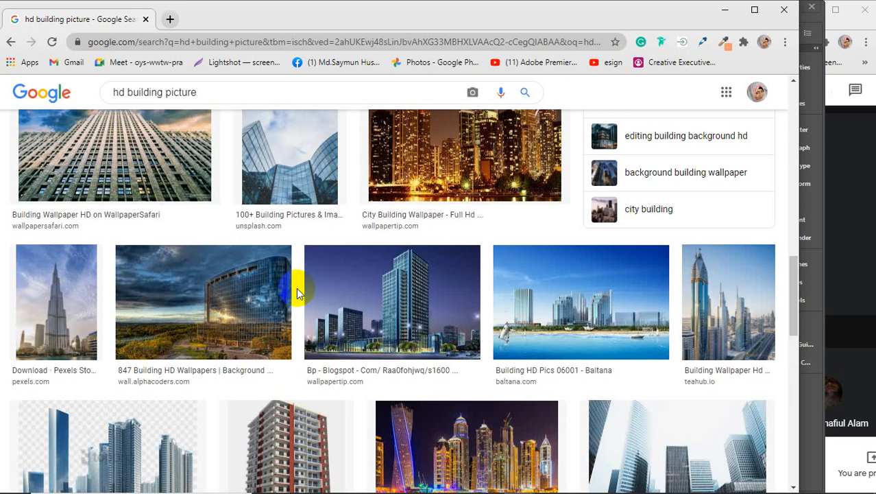
{"action": "scroll", "coordinate": [297, 294], "scroll_direction": "down", "scroll_amount": 2}
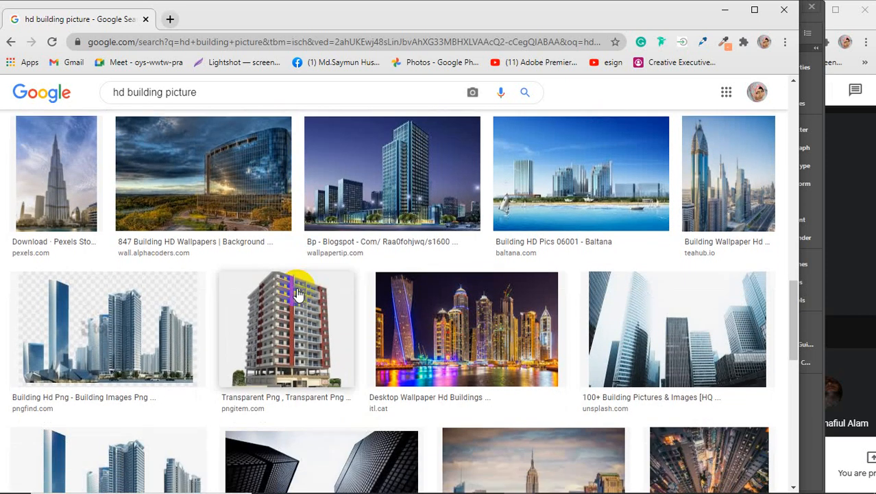
{"action": "scroll", "coordinate": [297, 293], "scroll_direction": "down", "scroll_amount": 5}
{"action": "left_click", "coordinate": [277, 185]}
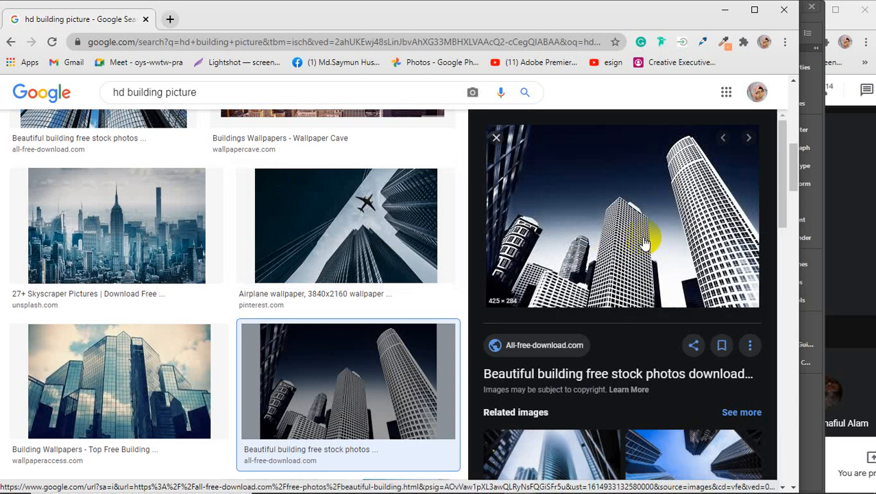
Step: Copy the skyscraper image and minimize Chrome to return to Illustrator
{"action": "right_click", "coordinate": [608, 181]}
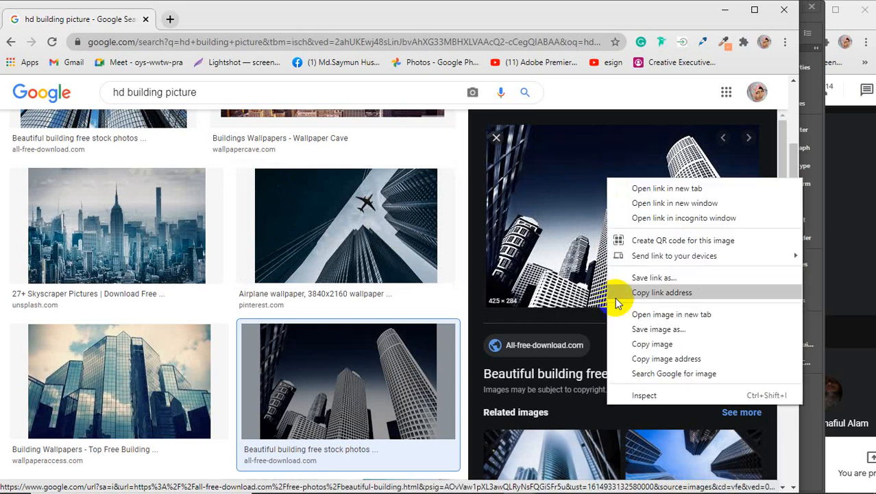
{"action": "left_click", "coordinate": [648, 343]}
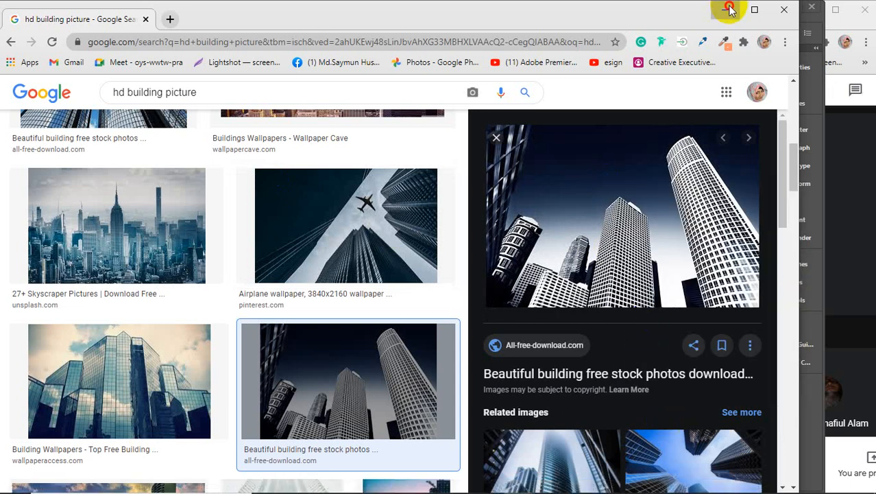
{"action": "left_click", "coordinate": [724, 10]}
Step: Paste the skyscraper photo and park it off the artboard to the upper right
{"action": "left_click_drag", "start_coordinate": [679, 335], "coordinate": [603, 336]}
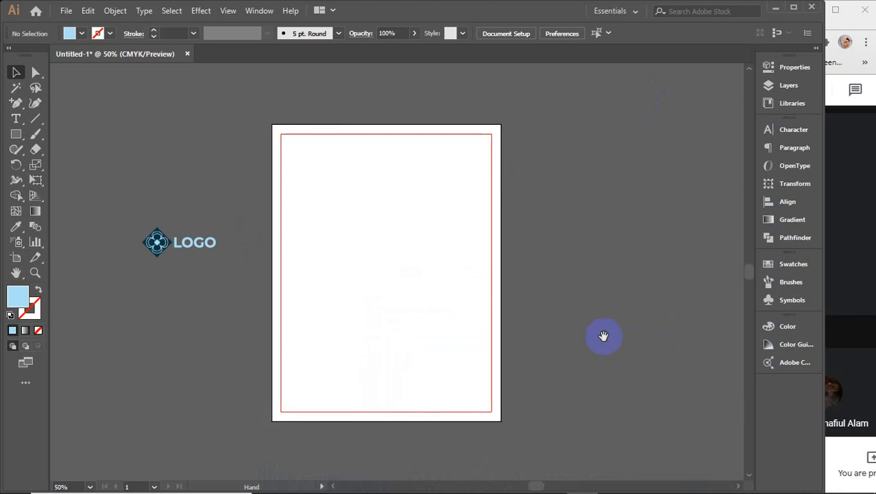
{"action": "key", "text": "ctrl+v"}
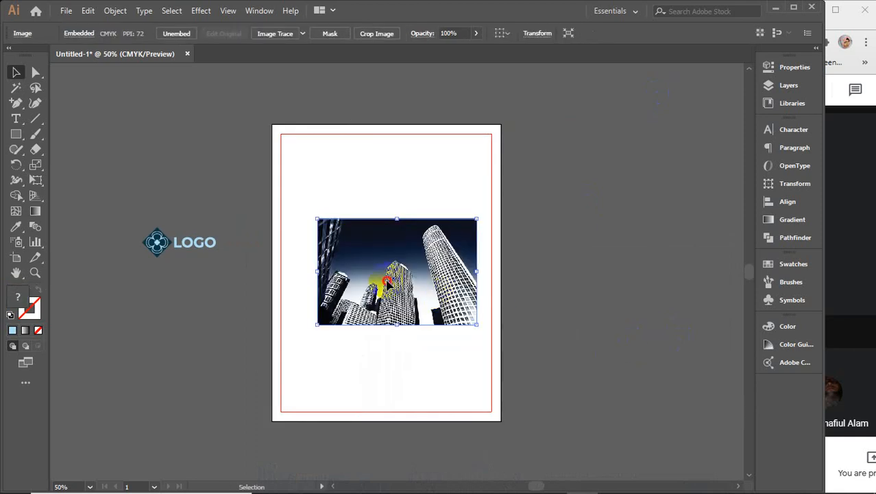
{"action": "left_click_drag", "start_coordinate": [388, 288], "coordinate": [624, 179]}
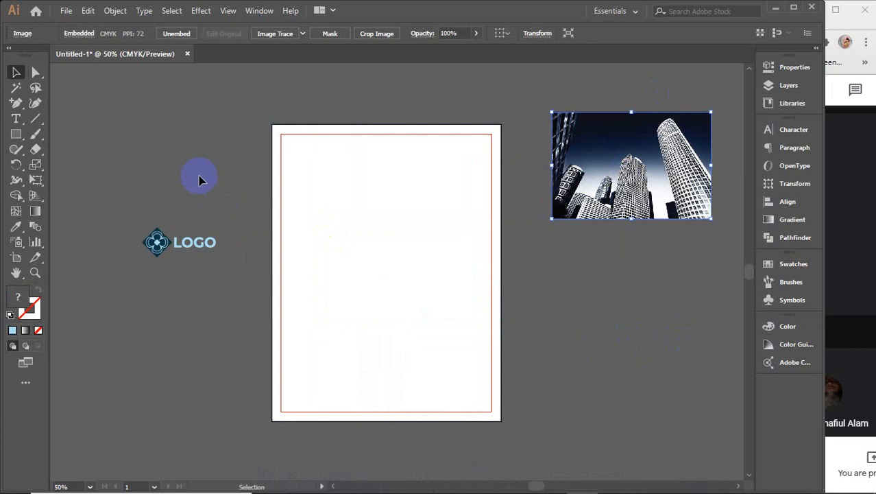
{"action": "left_click", "coordinate": [139, 159]}
Step: Start a Pen path at the page's top-left corner, then pick the Rectangle tool instead
{"action": "right_click", "coordinate": [16, 103]}
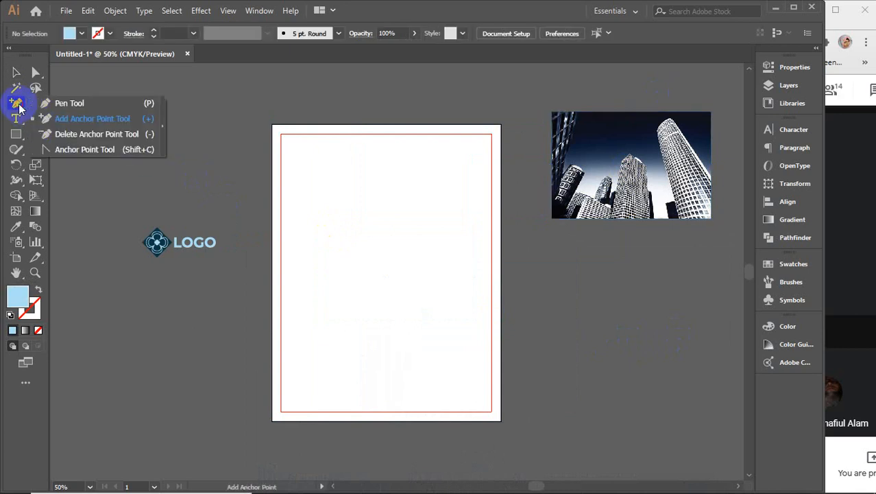
{"action": "left_click", "coordinate": [69, 107]}
{"action": "left_click", "coordinate": [275, 129]}
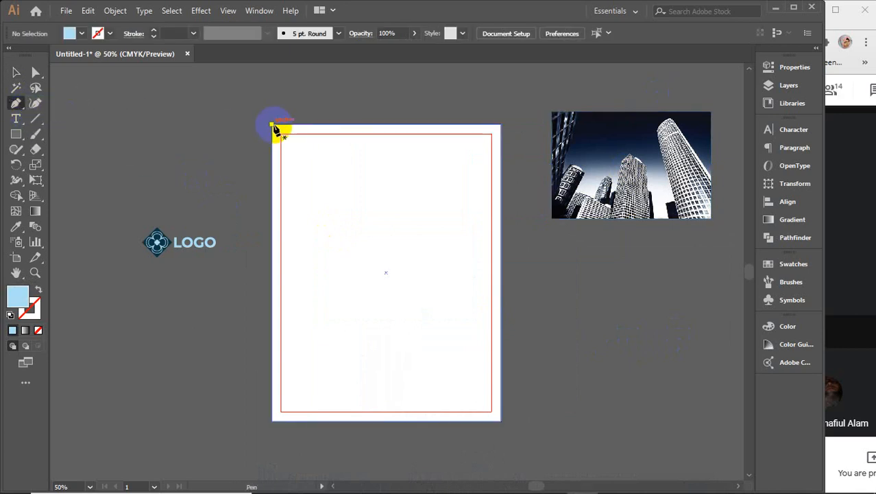
{"action": "left_click", "coordinate": [16, 134]}
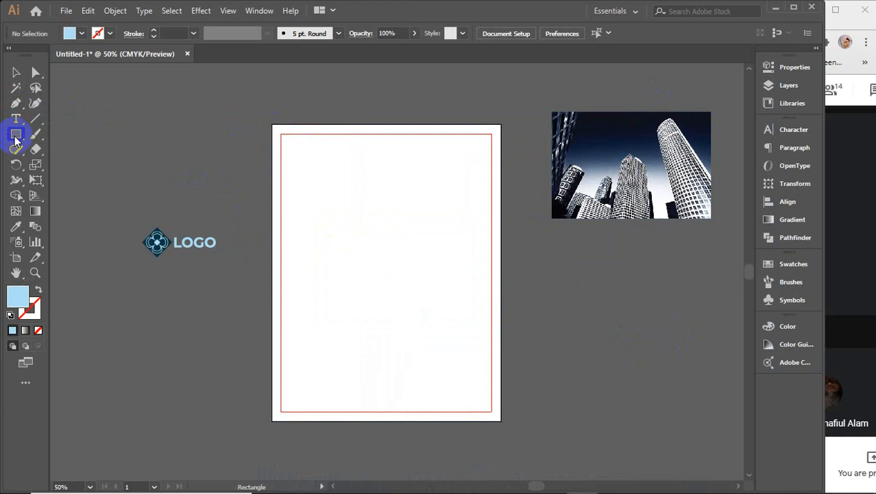
Step: Draw an 8.5×5.5 in rectangle over the page top and curve its bottom edge into an S-wave
{"action": "left_click_drag", "start_coordinate": [273, 125], "coordinate": [501, 272]}
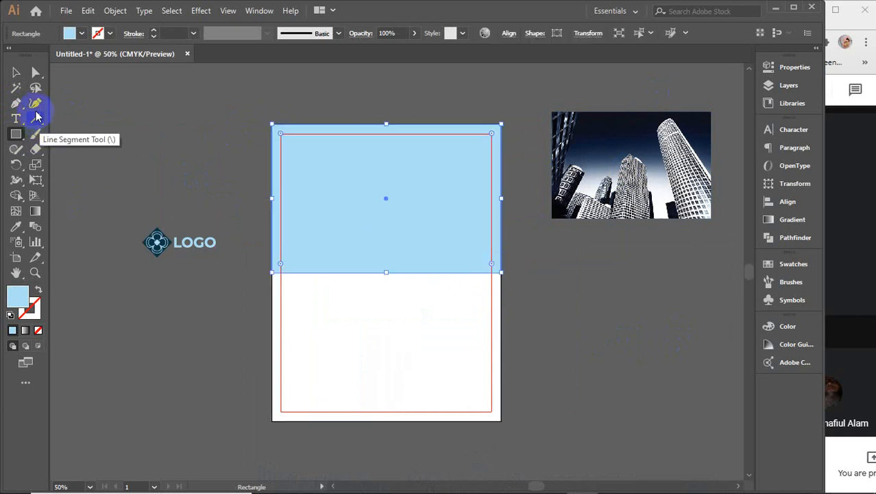
{"action": "left_click", "coordinate": [36, 72]}
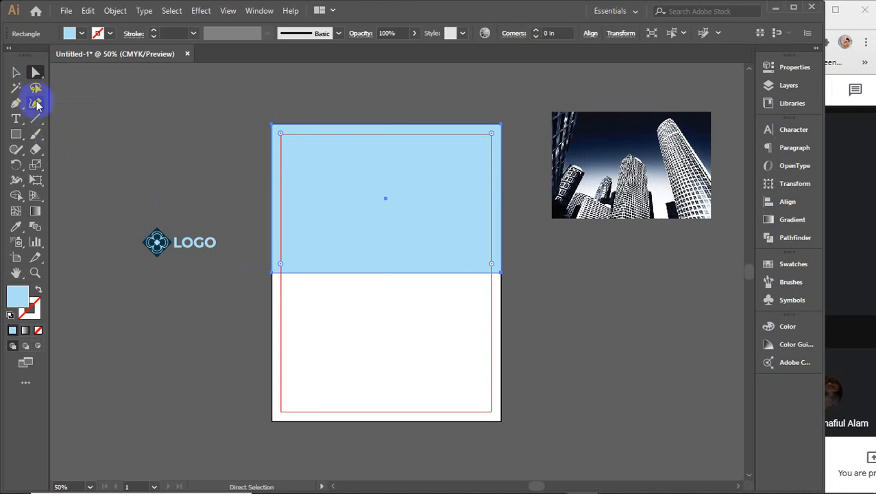
{"action": "left_click", "coordinate": [36, 104]}
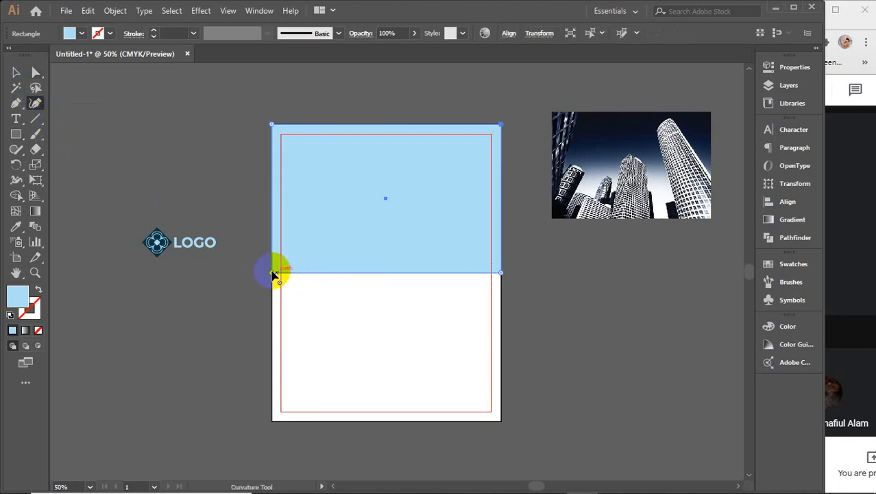
{"action": "left_click_drag", "start_coordinate": [273, 273], "coordinate": [315, 267]}
{"action": "left_click_drag", "start_coordinate": [411, 289], "coordinate": [412, 251]}
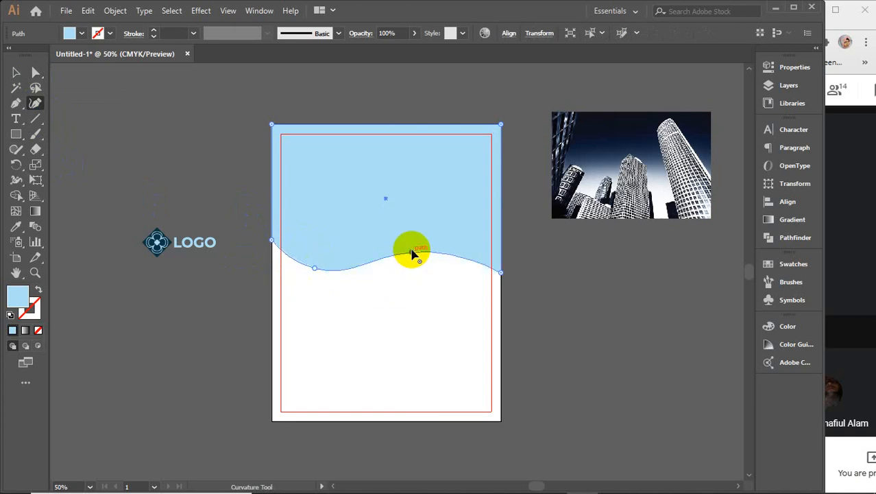
{"action": "left_click", "coordinate": [16, 73]}
{"action": "left_click", "coordinate": [224, 135]}
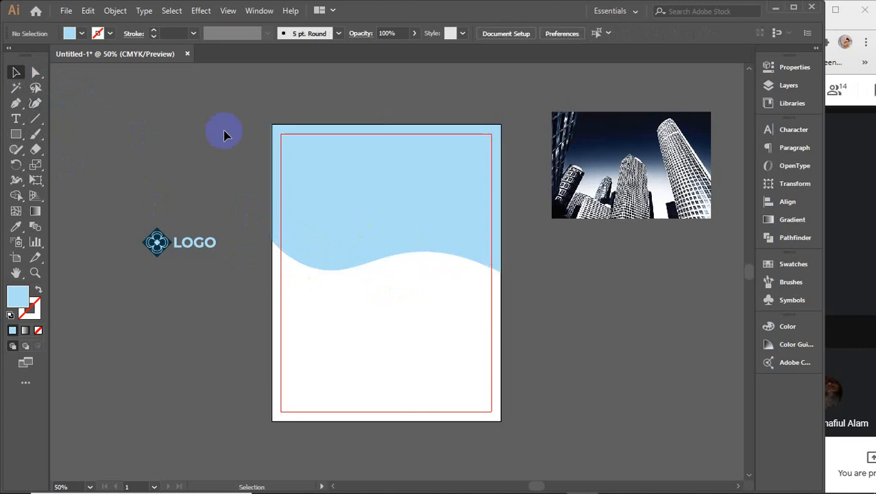
{"action": "left_click", "coordinate": [382, 183]}
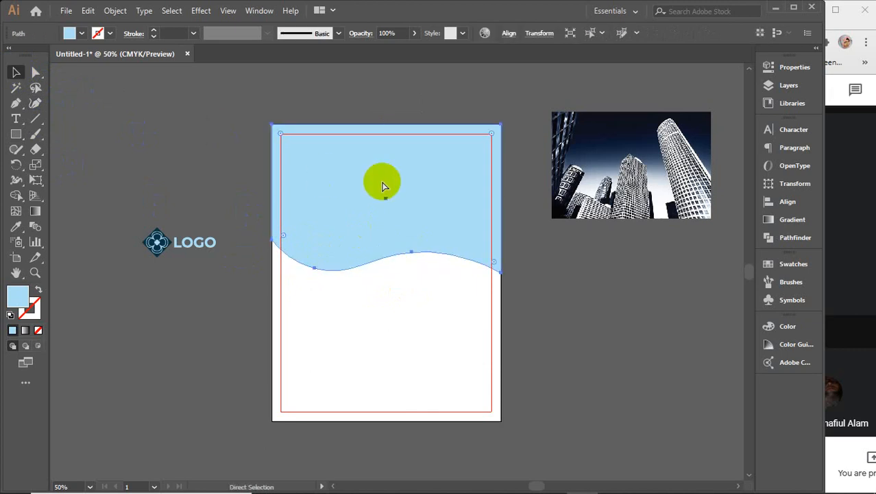
Step: Centre the skyscraper photo horizontally and vertically over the wave shape
{"action": "left_click", "coordinate": [603, 188]}
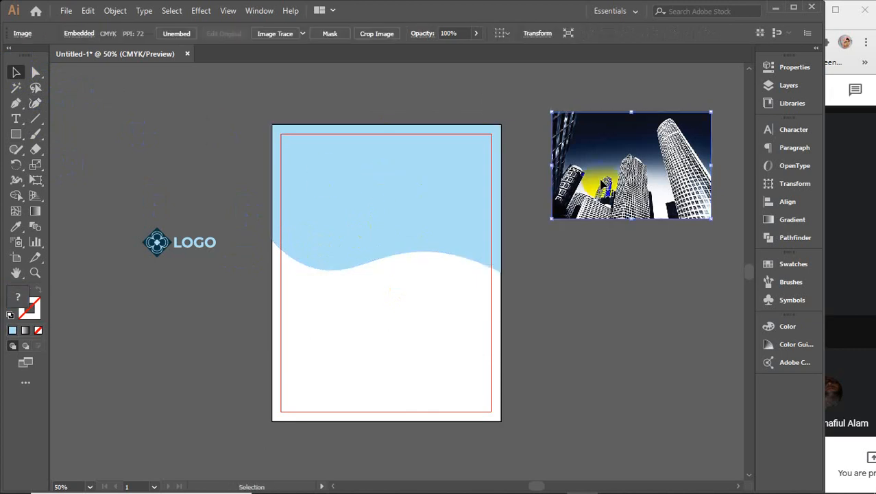
{"action": "left_click", "coordinate": [467, 192], "text": "shift"}
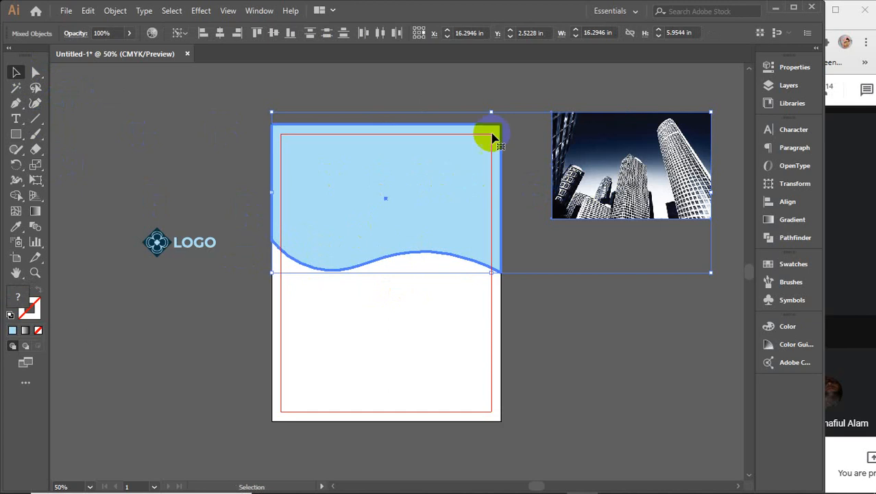
{"action": "left_click", "coordinate": [220, 32]}
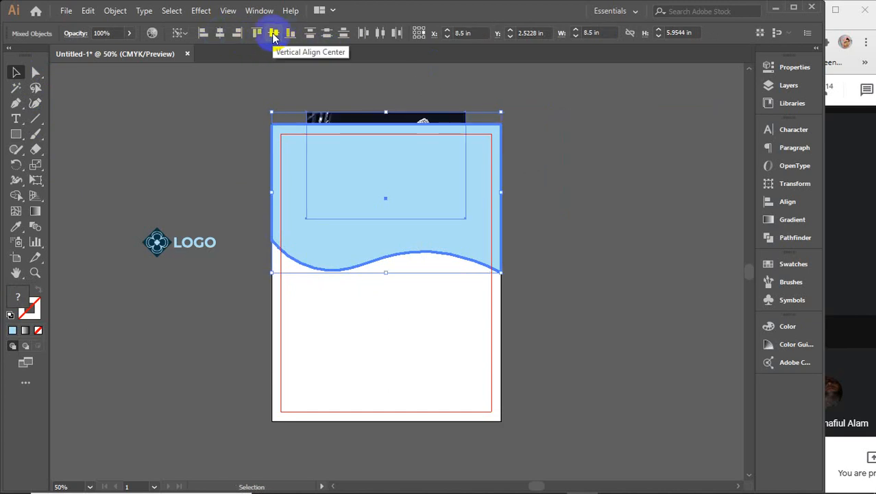
{"action": "left_click", "coordinate": [273, 33]}
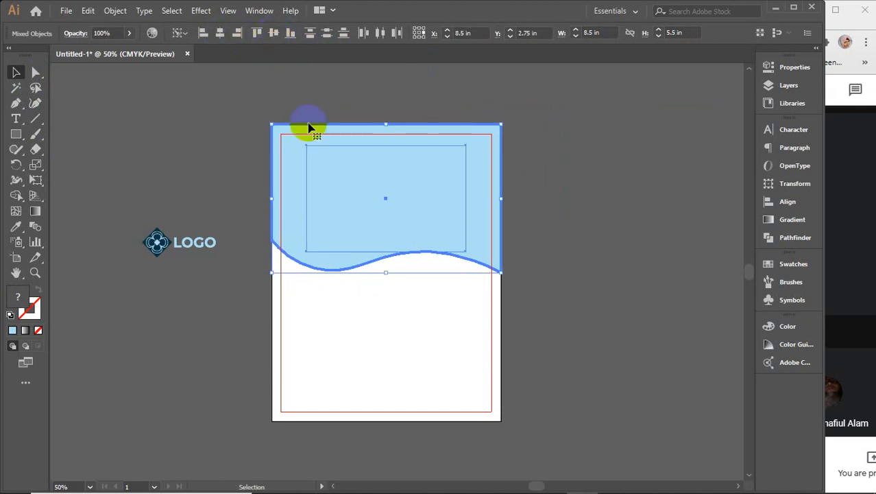
Step: Enlarge the photo to cover the wave and make a clipping mask with it
{"action": "left_click", "coordinate": [293, 190], "text": "shift"}
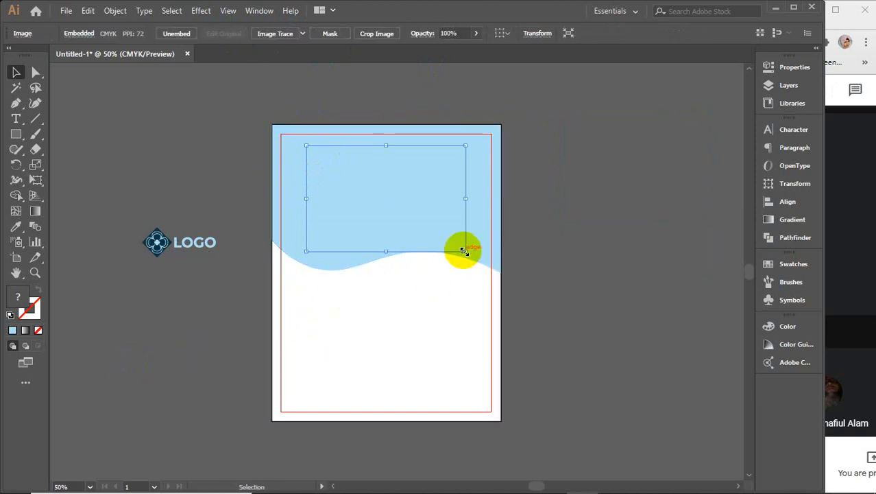
{"action": "left_click_drag", "start_coordinate": [465, 251], "coordinate": [503, 278]}
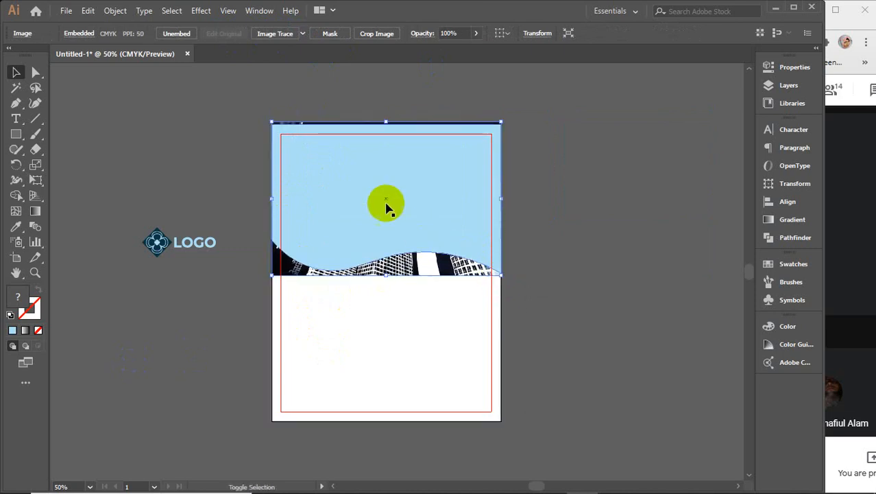
{"action": "left_click", "coordinate": [385, 201], "text": "shift"}
{"action": "right_click", "coordinate": [384, 201]}
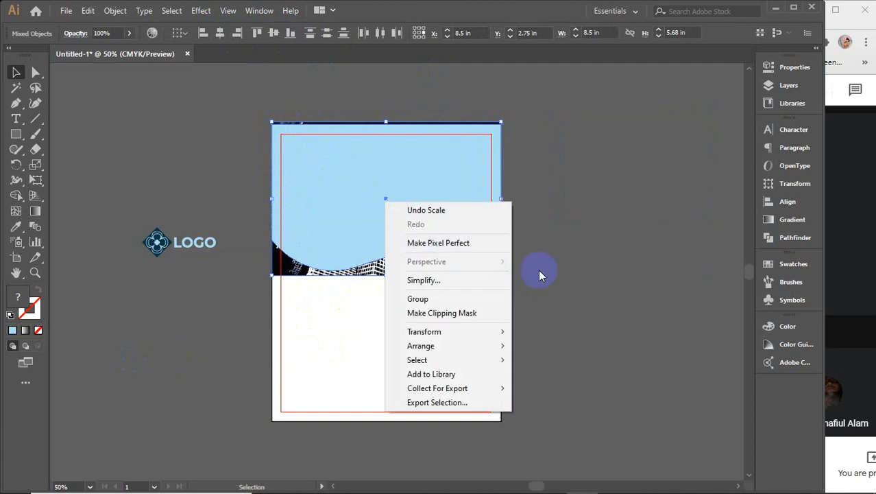
{"action": "left_click", "coordinate": [452, 313]}
{"action": "left_click", "coordinate": [573, 202]}
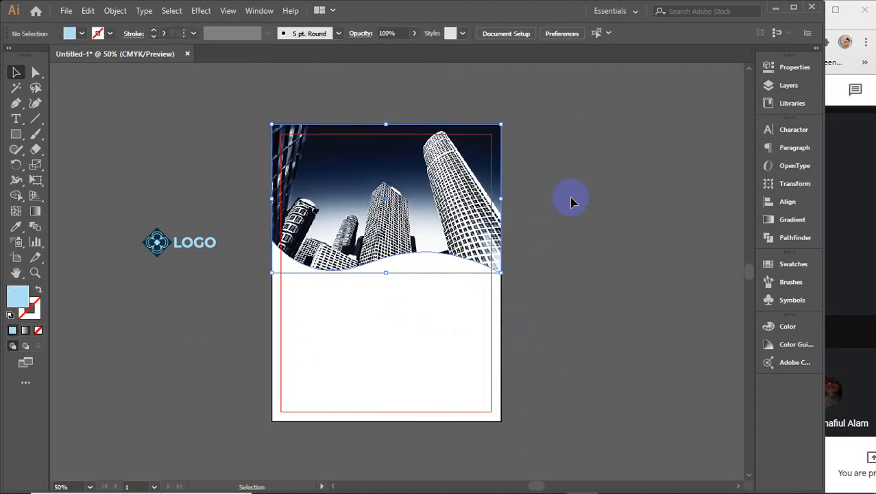
{"action": "left_click", "coordinate": [418, 231]}
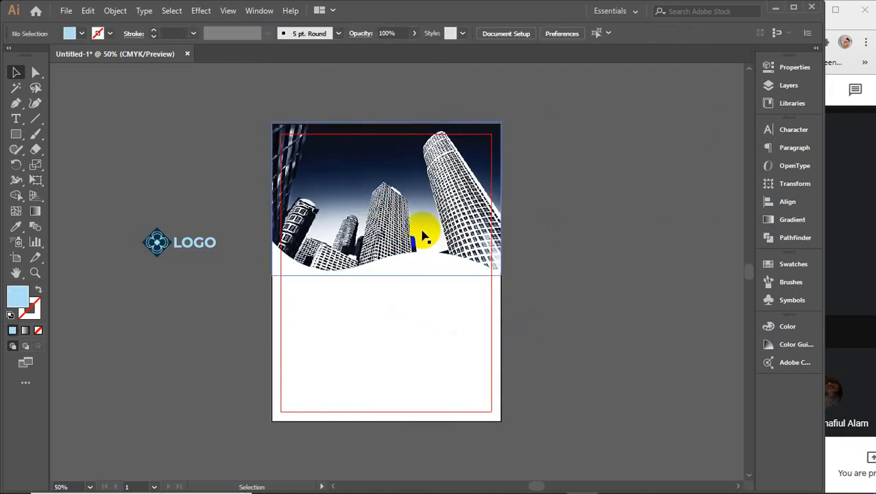
{"action": "left_click", "coordinate": [573, 220]}
{"action": "key", "text": "ctrl"}
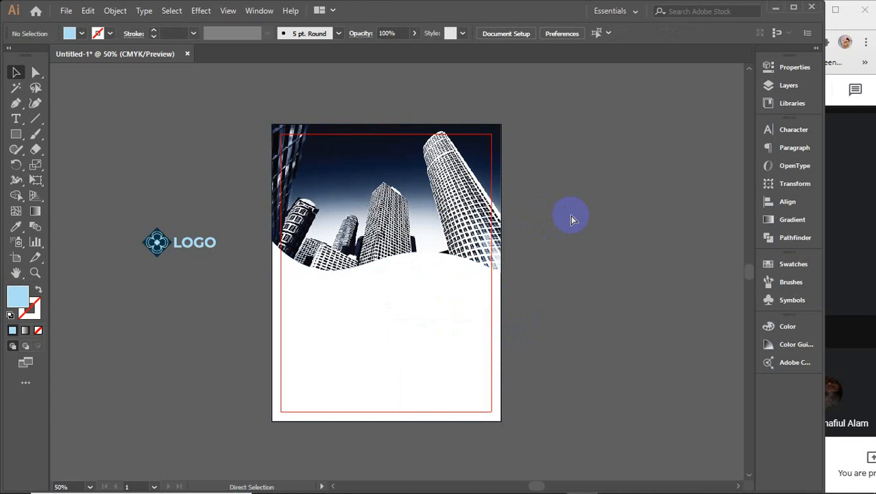
Step: Paste a copy of the wave in front and eyedrop the logo's dark navy onto it
{"action": "key", "text": "ctrl+z"}
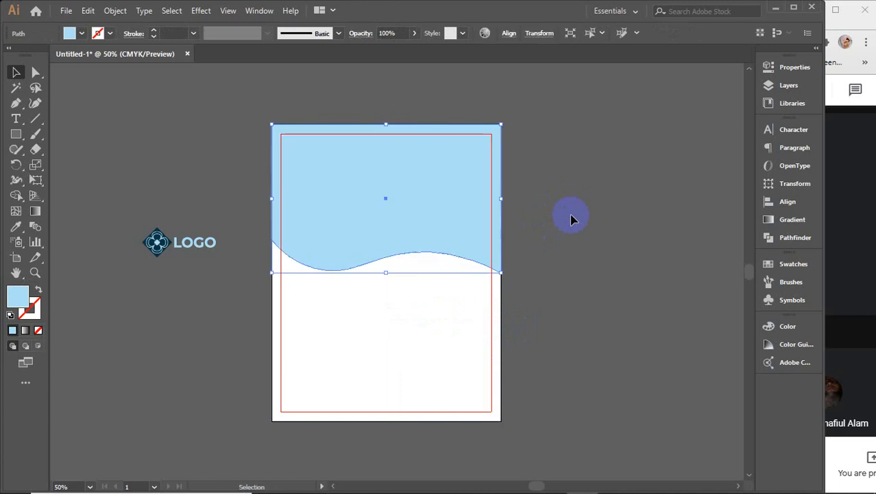
{"action": "scroll", "coordinate": [412, 216], "scroll_direction": "up", "scroll_amount": 1}
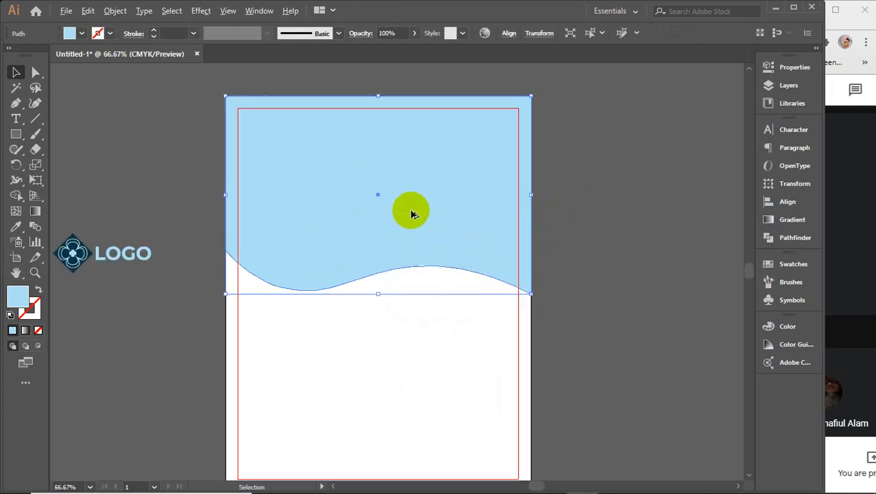
{"action": "left_click_drag", "start_coordinate": [190, 225], "coordinate": [264, 229]}
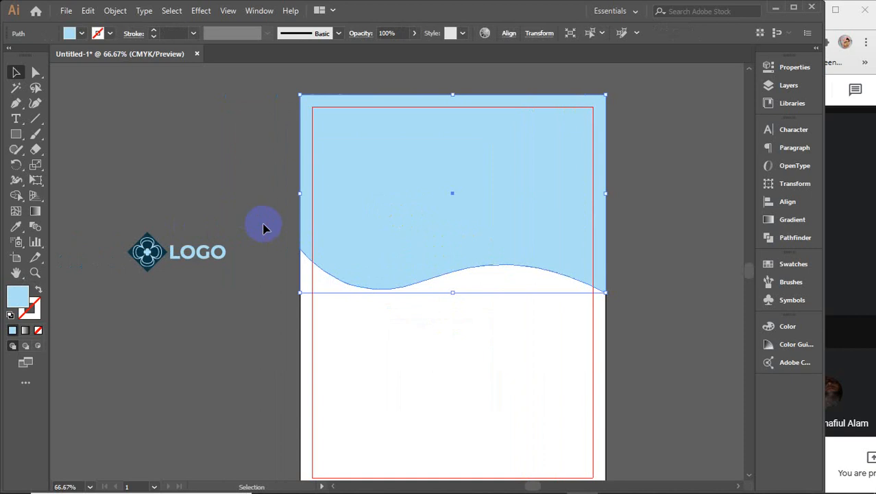
{"action": "key", "text": "i"}
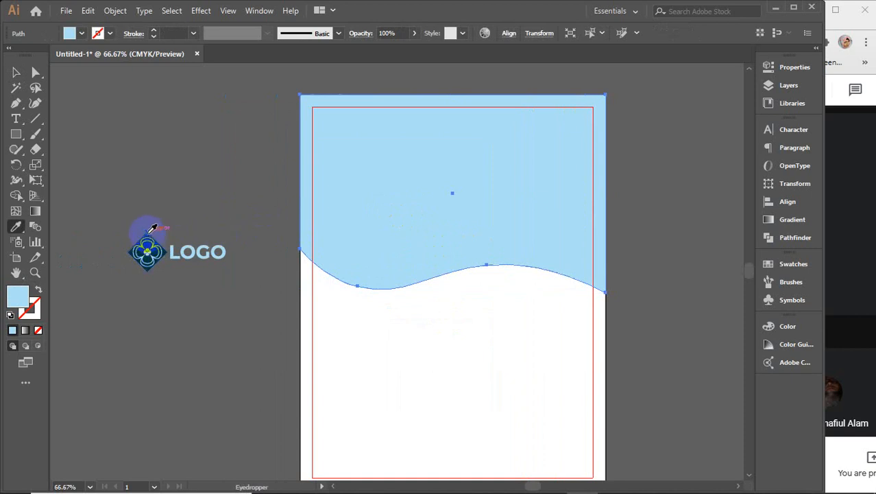
{"action": "left_click", "coordinate": [149, 233]}
{"action": "key", "text": "v"}
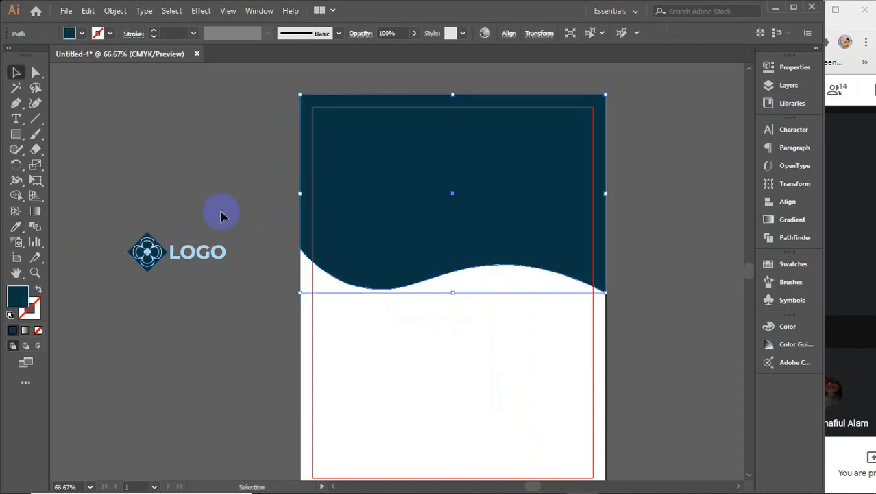
Step: Lower the navy wave's opacity to 65% so the photo shows through
{"action": "left_click", "coordinate": [397, 33]}
{"action": "left_click", "coordinate": [414, 36]}
{"action": "mouse_move", "coordinate": [411, 49]}
{"action": "left_mouse_down"}
{"action": "mouse_move", "coordinate": [388, 51]}
{"action": "mouse_move", "coordinate": [400, 54]}
{"action": "left_mouse_up"}
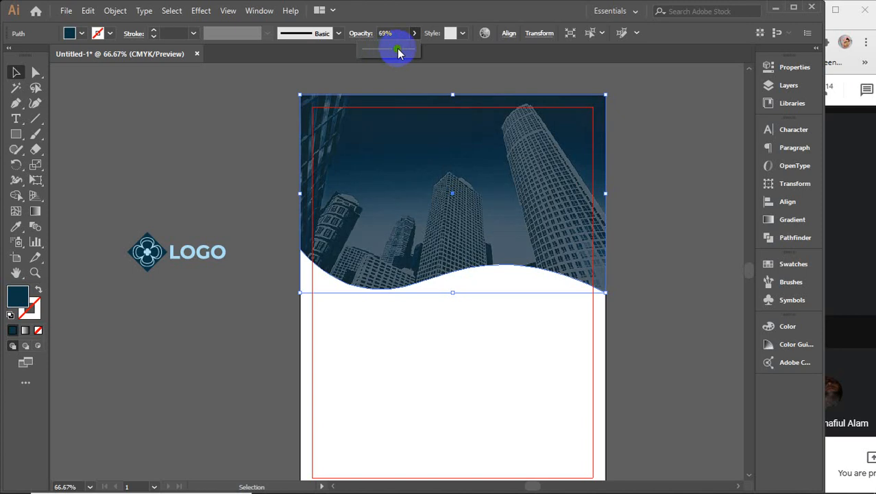
{"action": "left_click", "coordinate": [397, 33]}
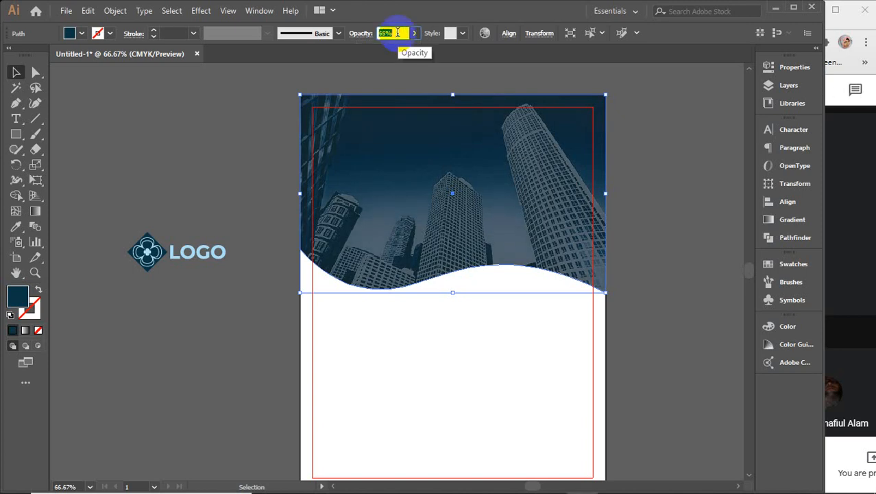
{"action": "left_click", "coordinate": [223, 152]}
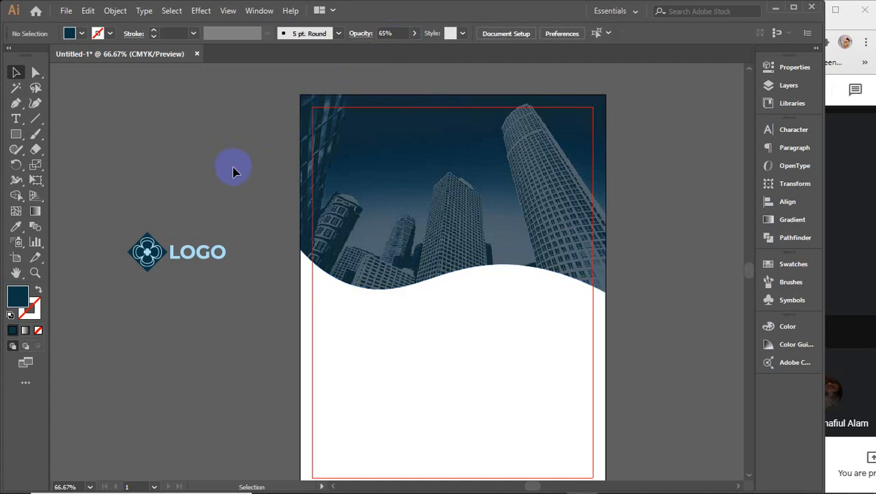
Step: Move the LOGO group to the page's top-left and bring it in front of the photo
{"action": "left_click_drag", "start_coordinate": [207, 253], "coordinate": [394, 134]}
{"action": "right_click", "coordinate": [394, 134]}
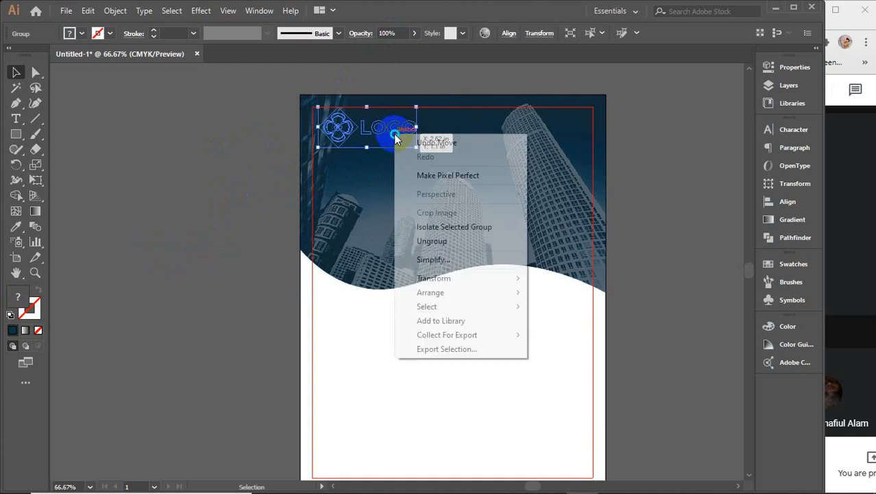
{"action": "mouse_move", "coordinate": [474, 292]}
{"action": "left_click", "coordinate": [579, 294]}
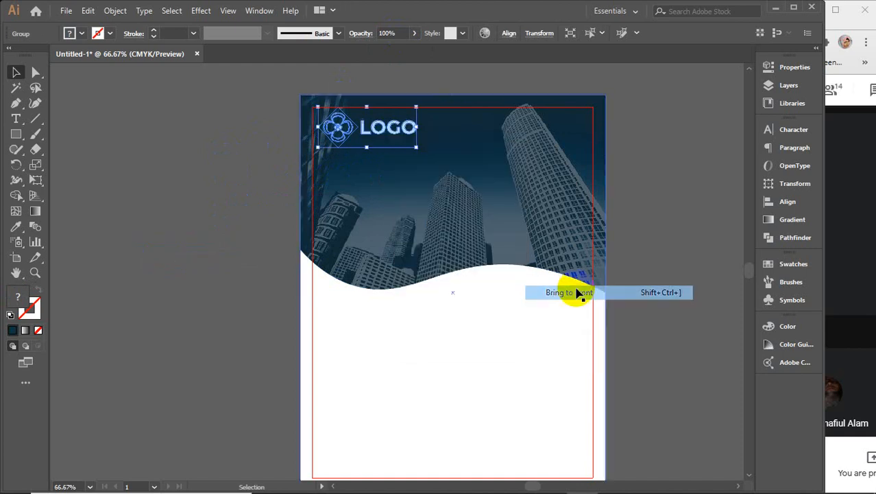
{"action": "left_click", "coordinate": [689, 200]}
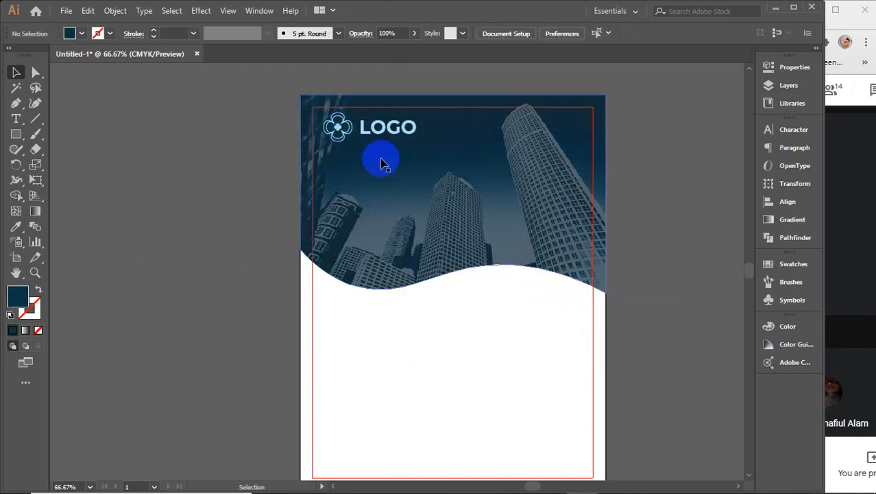
Step: Zoom in on the logo icon and eyedrop a colour onto the diamond icon group
{"action": "scroll", "coordinate": [363, 135], "scroll_direction": "up", "scroll_amount": 2}
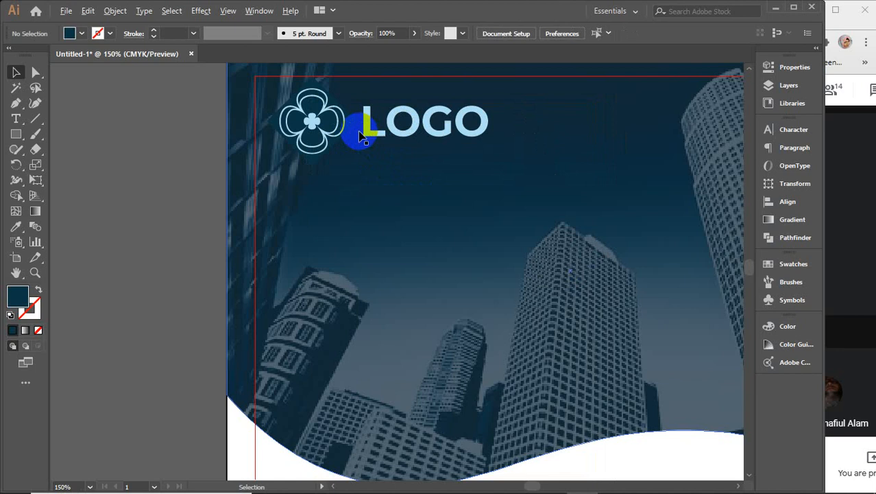
{"action": "scroll", "coordinate": [364, 136], "scroll_direction": "down", "scroll_amount": 1}
{"action": "left_click_drag", "start_coordinate": [446, 172], "coordinate": [399, 198]}
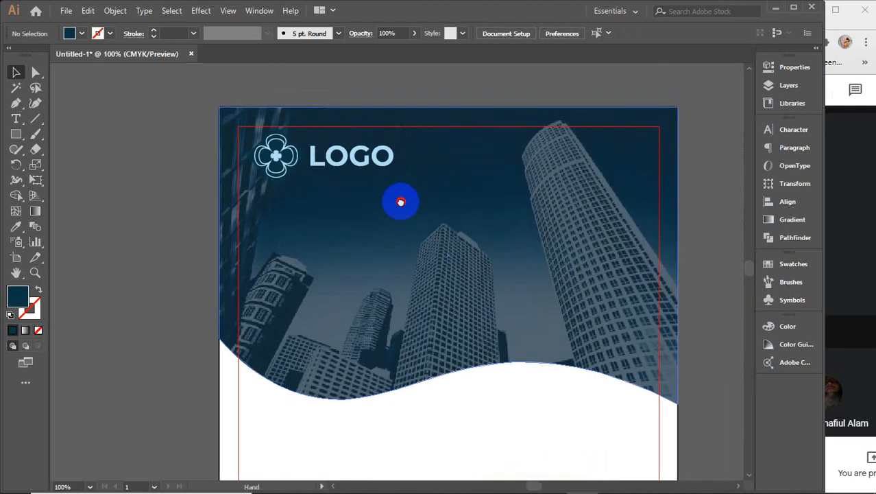
{"action": "left_click", "coordinate": [319, 168]}
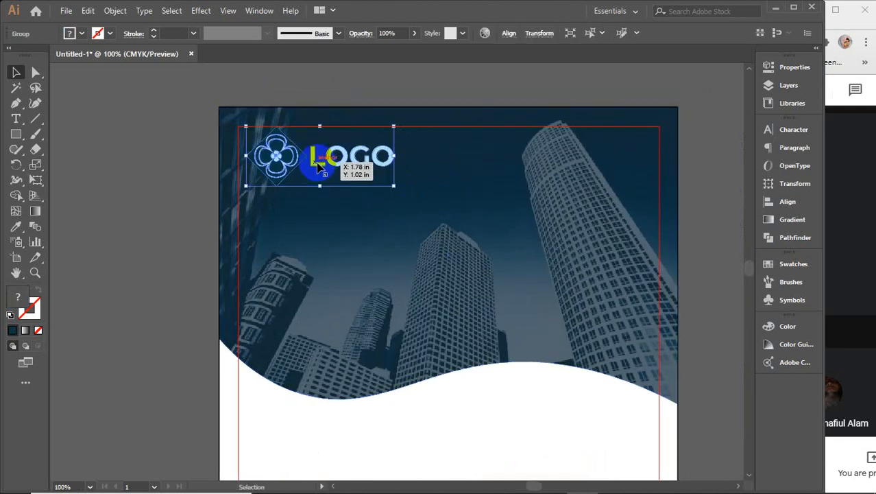
{"action": "scroll", "coordinate": [312, 161], "scroll_direction": "up", "scroll_amount": 4}
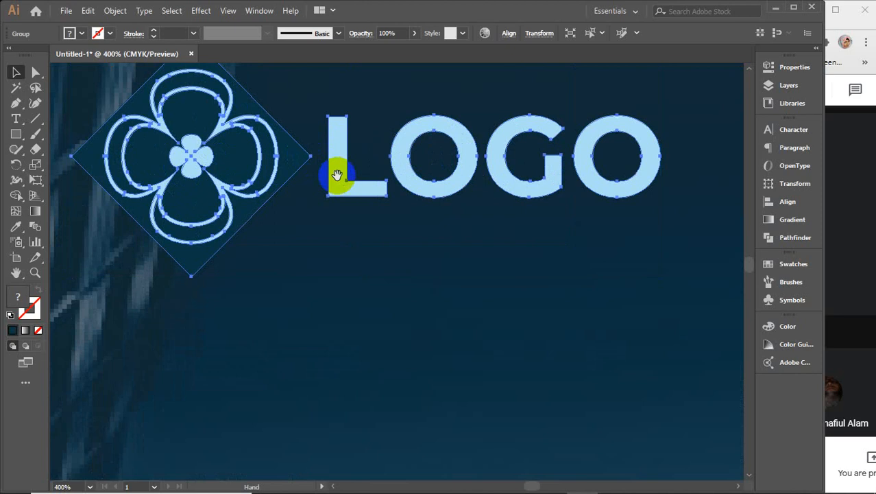
{"action": "left_click_drag", "start_coordinate": [334, 177], "coordinate": [410, 252]}
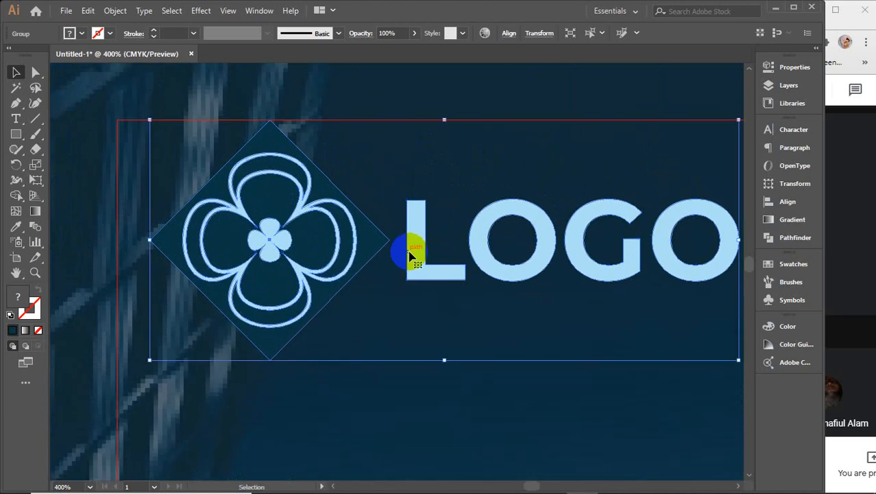
{"action": "double_click", "coordinate": [370, 242]}
{"action": "left_click", "coordinate": [374, 240]}
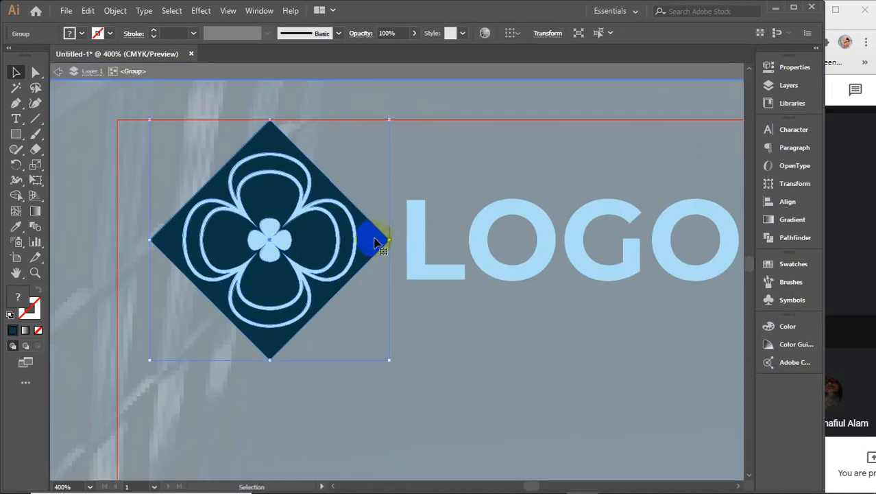
{"action": "key", "text": "i"}
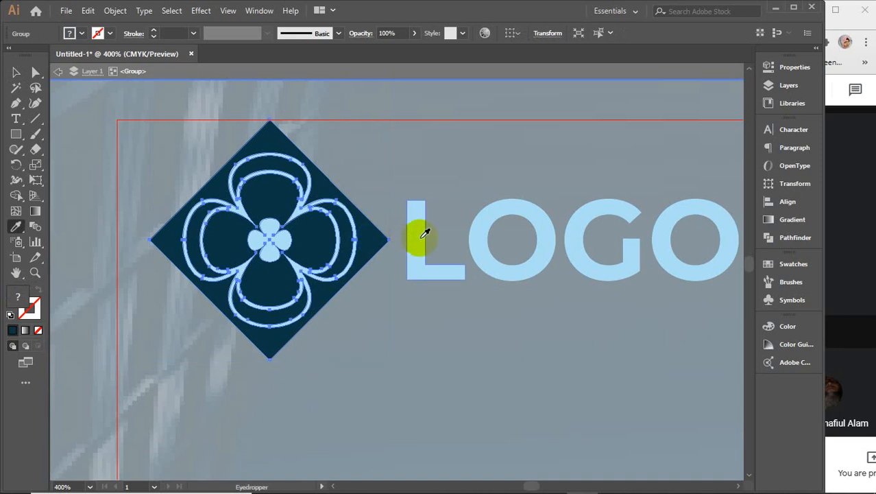
{"action": "left_click", "coordinate": [371, 237]}
{"action": "key", "text": "v"}
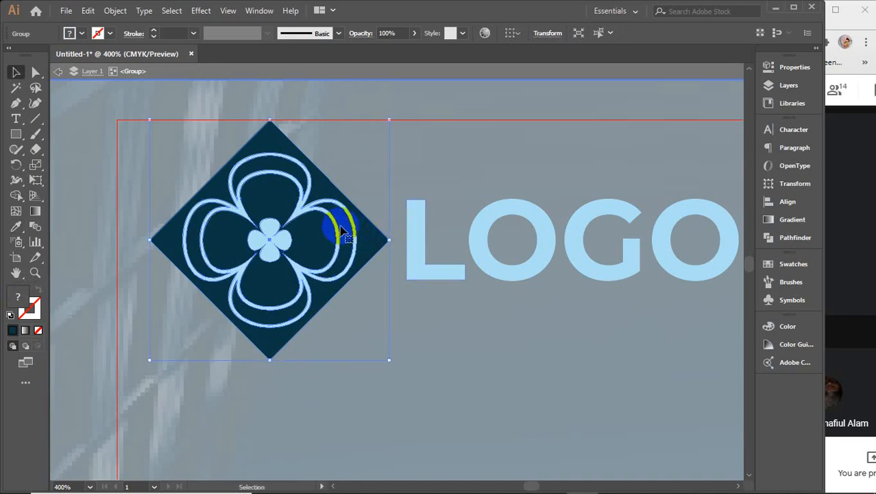
{"action": "left_click", "coordinate": [402, 349]}
Step: Fill the clover with the diamond's dark navy and the diamond with the LOGO text's light blue
{"action": "left_click", "coordinate": [336, 241]}
{"action": "double_click", "coordinate": [340, 242]}
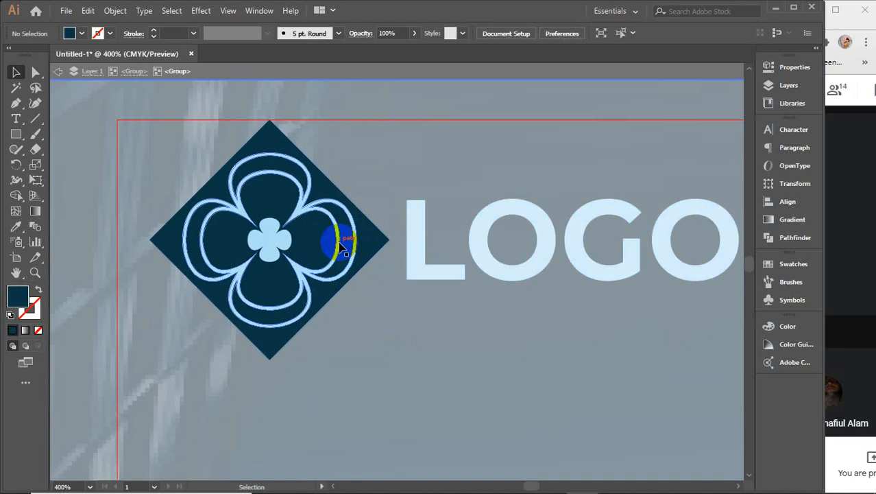
{"action": "left_click", "coordinate": [340, 243]}
{"action": "key", "text": "i"}
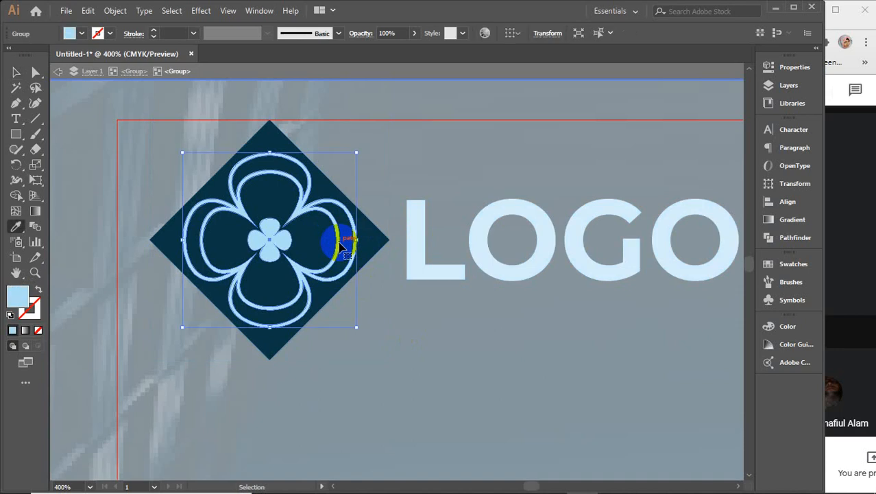
{"action": "left_click", "coordinate": [374, 231]}
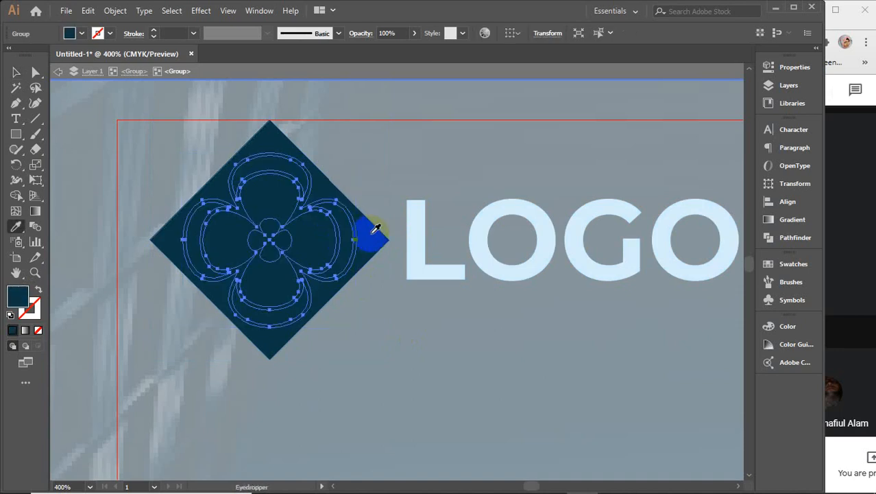
{"action": "left_click", "coordinate": [370, 238], "text": "ctrl"}
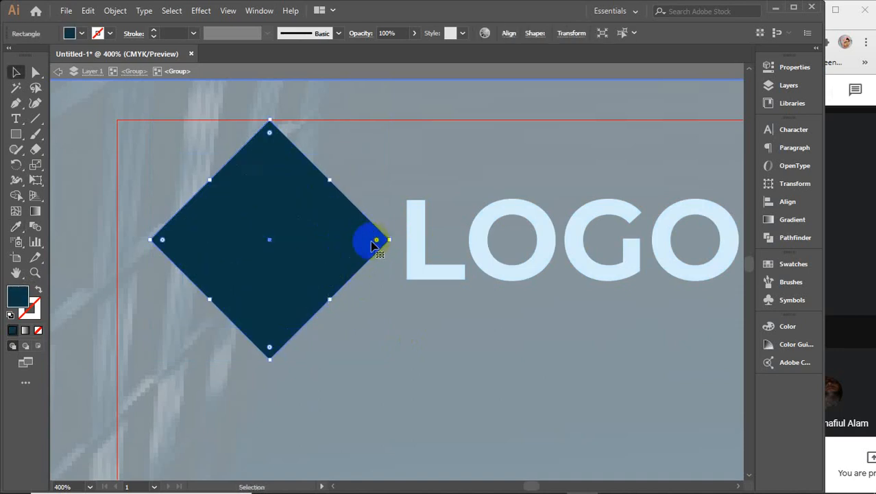
{"action": "left_click", "coordinate": [420, 232]}
{"action": "key", "text": "v"}
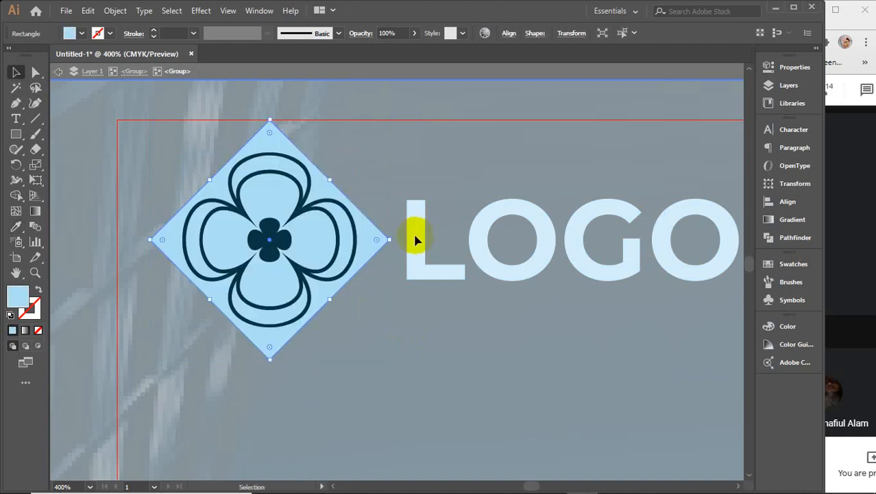
{"action": "left_click", "coordinate": [345, 106]}
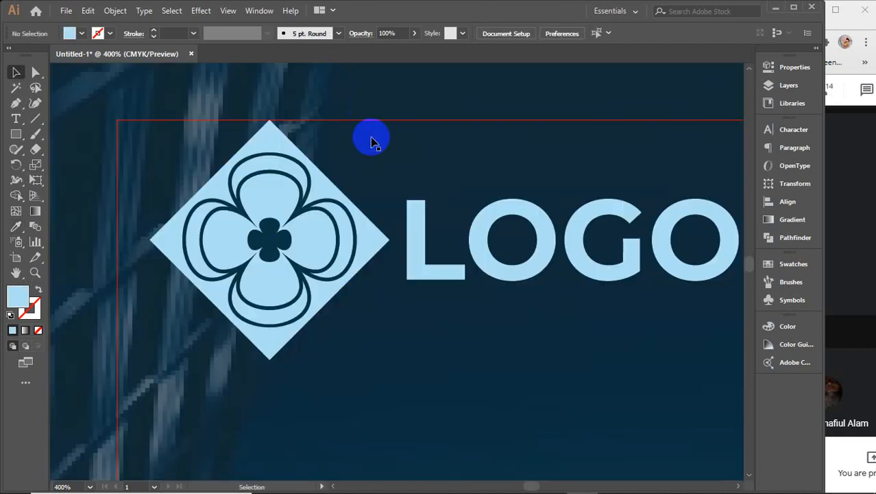
{"action": "key", "text": "ctrl+1"}
{"action": "scroll", "coordinate": [387, 245], "scroll_direction": "down", "scroll_amount": 1}
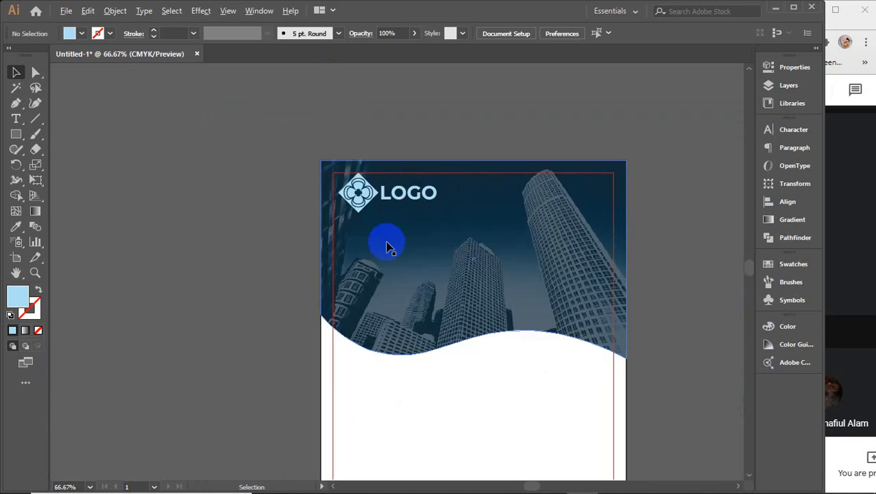
Step: Type a two-line BUSINESS HEADLINE title, enlarge it and place it below the logo
{"action": "left_click_drag", "start_coordinate": [348, 335], "coordinate": [291, 273]}
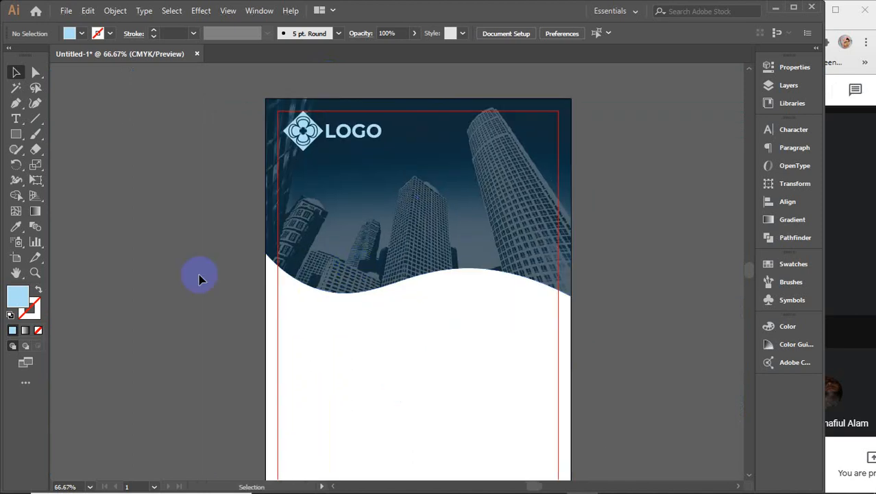
{"action": "left_click", "coordinate": [16, 119]}
{"action": "left_click", "coordinate": [131, 212]}
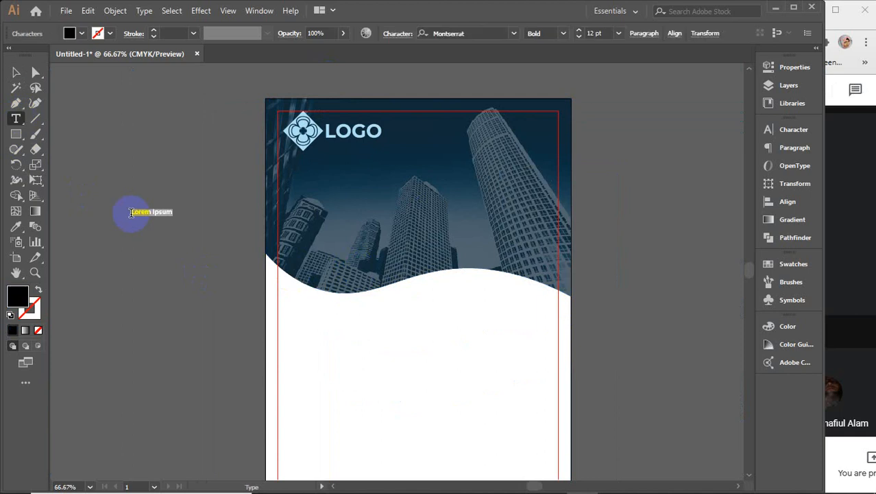
{"action": "key", "text": "BackSpace"}
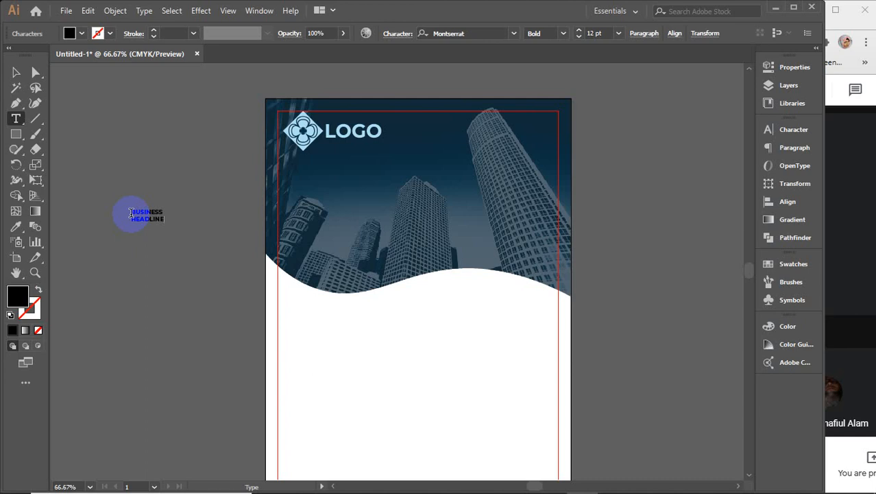
{"action": "left_click", "coordinate": [15, 72]}
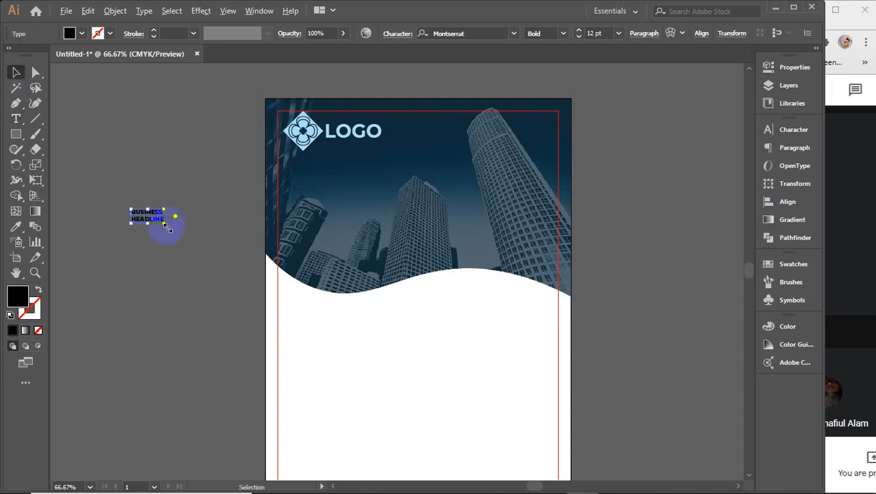
{"action": "left_click_drag", "start_coordinate": [167, 226], "coordinate": [253, 263]}
{"action": "left_click_drag", "start_coordinate": [142, 191], "coordinate": [377, 198]}
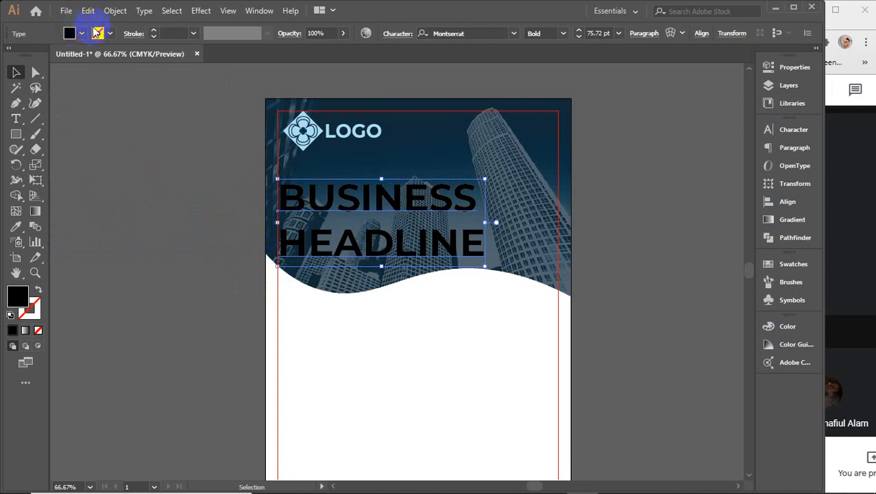
Step: Make the headline white and set it in Bebas Neue Regular
{"action": "left_click", "coordinate": [81, 33]}
{"action": "left_click", "coordinate": [26, 54]}
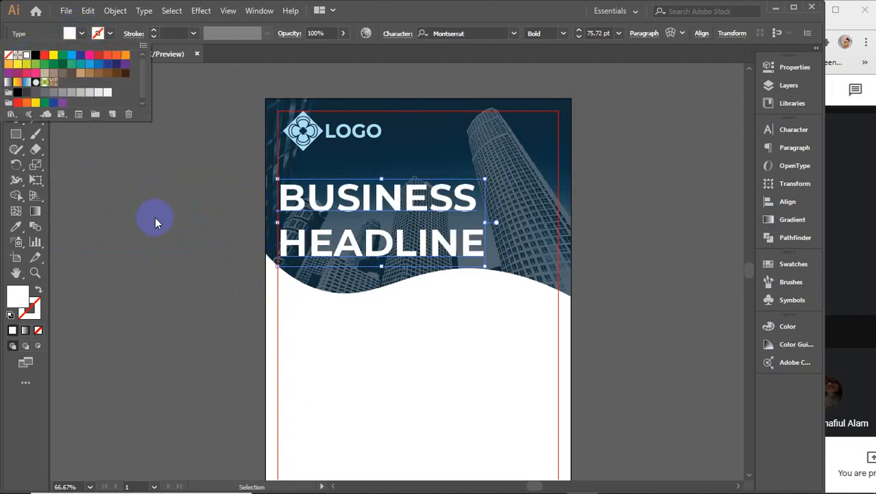
{"action": "left_click", "coordinate": [155, 218]}
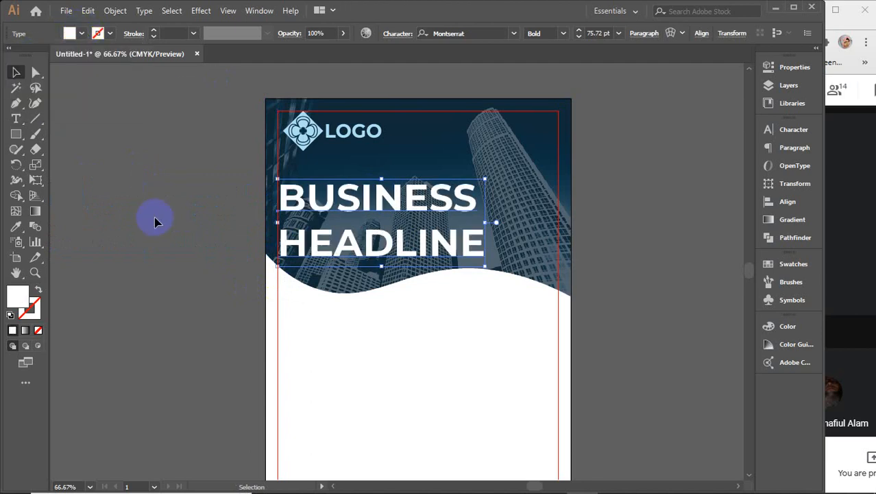
{"action": "left_click", "coordinate": [788, 132]}
{"action": "left_click", "coordinate": [675, 144]}
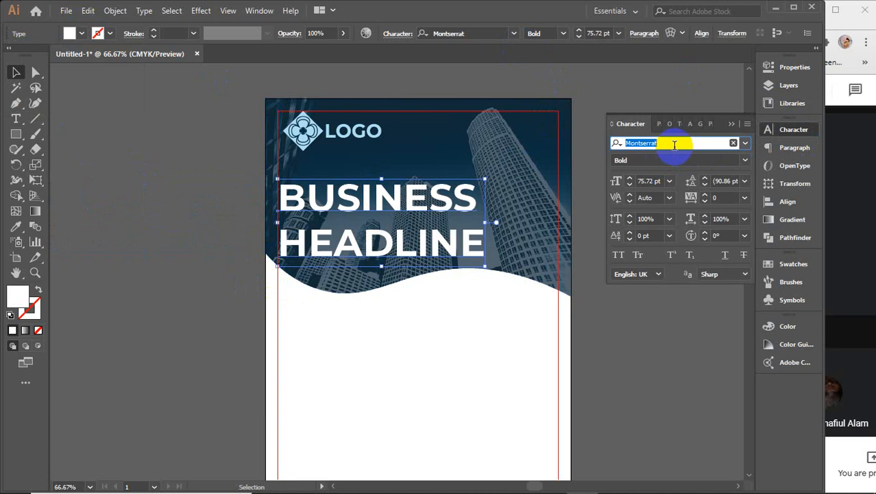
{"action": "type", "text": "beb"}
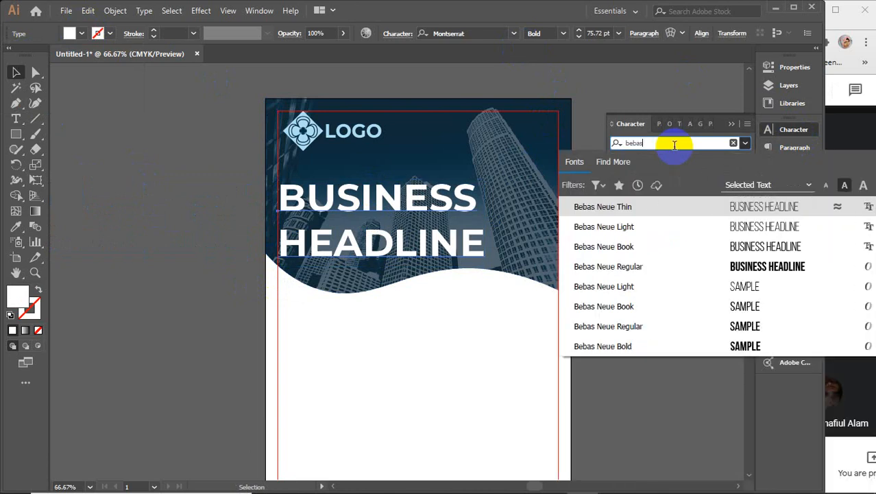
{"action": "type", "text": "as"}
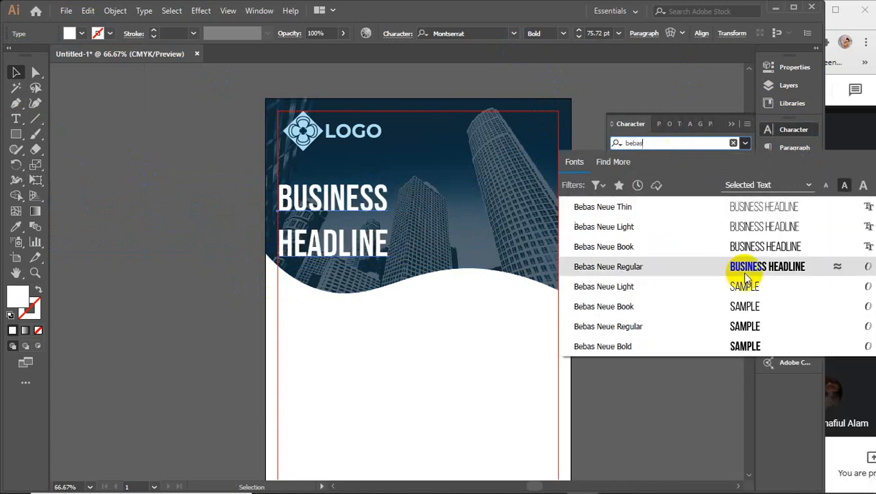
{"action": "left_click", "coordinate": [640, 264]}
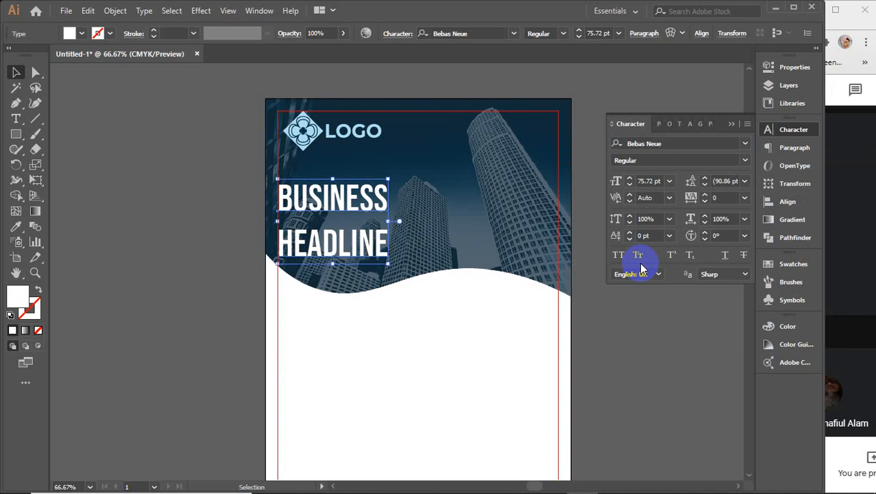
{"action": "left_click", "coordinate": [746, 159]}
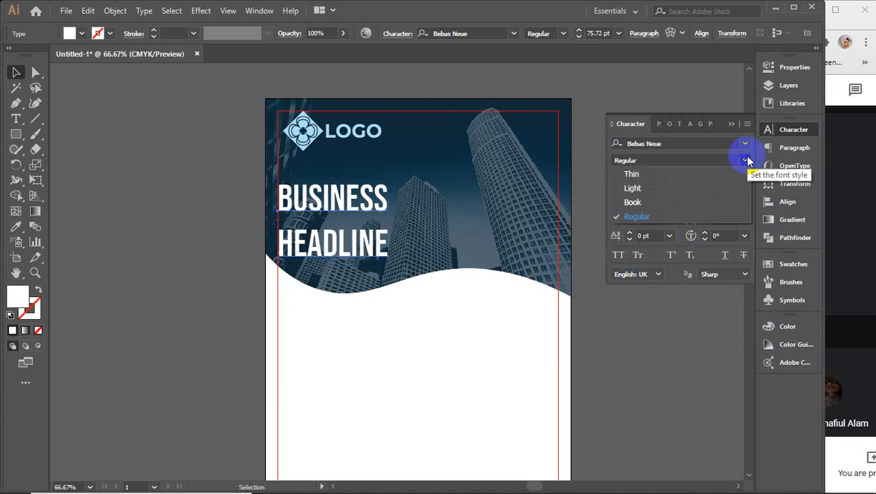
{"action": "left_click", "coordinate": [654, 215]}
Step: Size the word HEADLINE at 82 pt and BUSINESS at 75 pt
{"action": "left_click", "coordinate": [14, 121]}
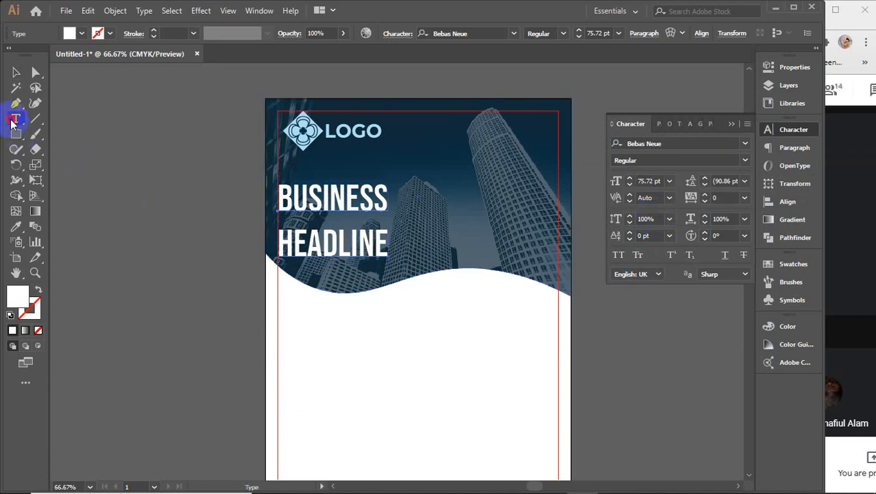
{"action": "left_click_drag", "start_coordinate": [278, 242], "coordinate": [430, 251]}
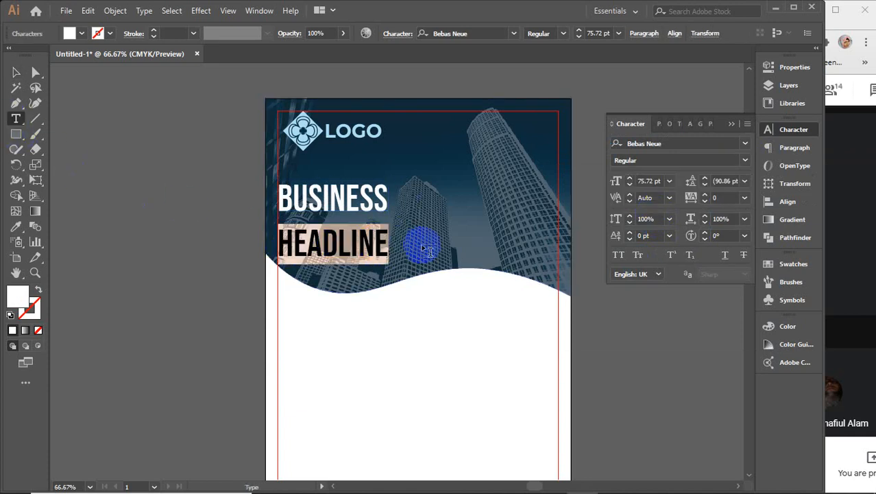
{"action": "left_click", "coordinate": [648, 180]}
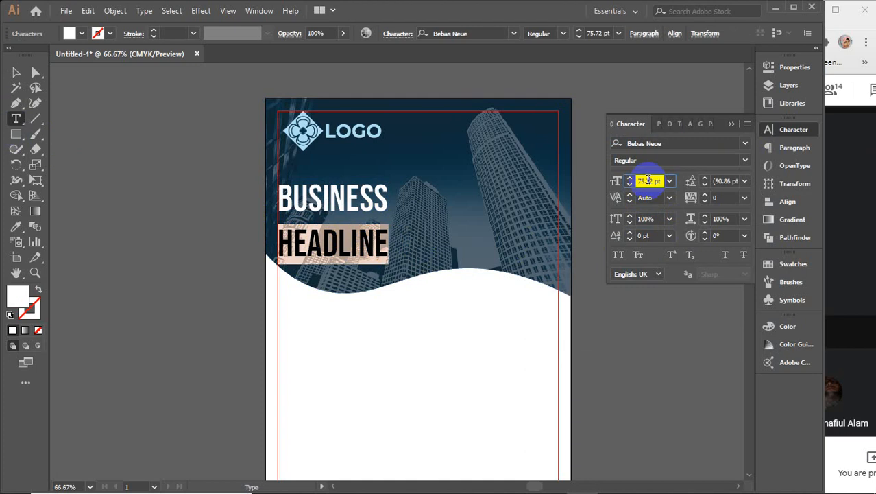
{"action": "type", "text": "82"}
{"action": "key", "text": "Return"}
{"action": "scroll", "coordinate": [646, 180], "scroll_direction": "up", "scroll_amount": 12}
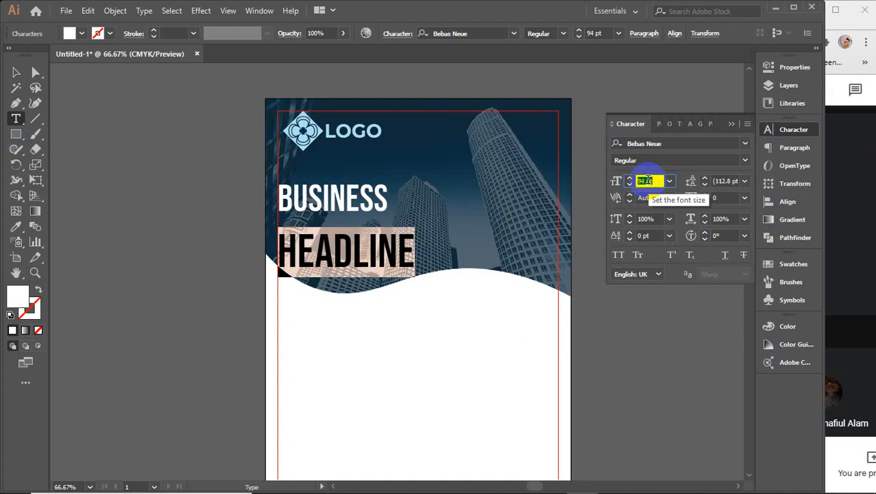
{"action": "scroll", "coordinate": [647, 180], "scroll_direction": "up", "scroll_amount": 1}
{"action": "left_click_drag", "start_coordinate": [278, 197], "coordinate": [406, 198]}
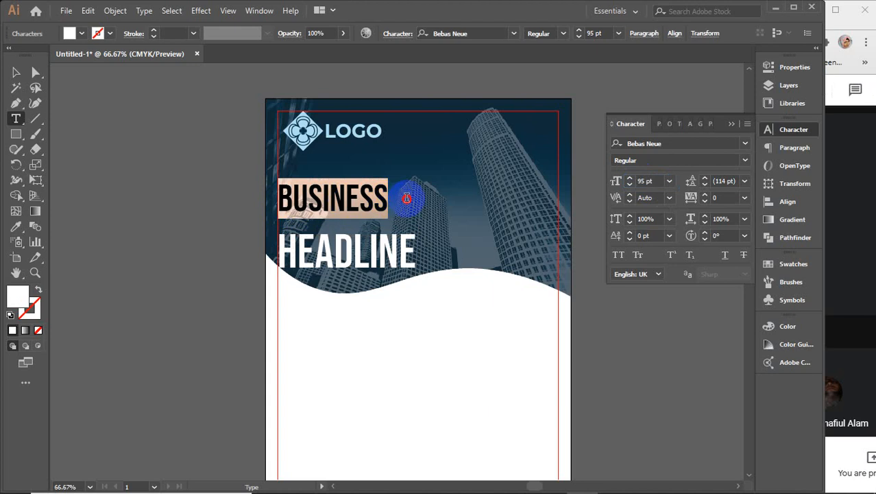
{"action": "left_click", "coordinate": [645, 180]}
{"action": "type", "text": "75"}
{"action": "key", "text": "Return"}
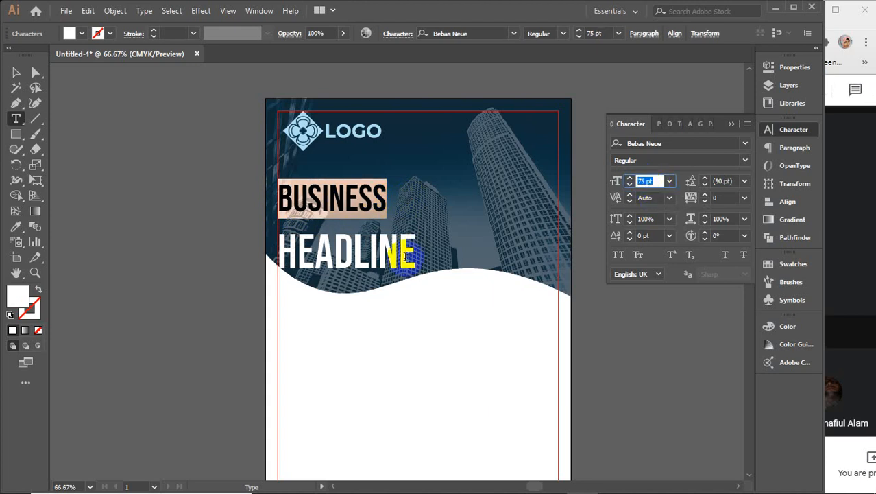
{"action": "left_click", "coordinate": [274, 197]}
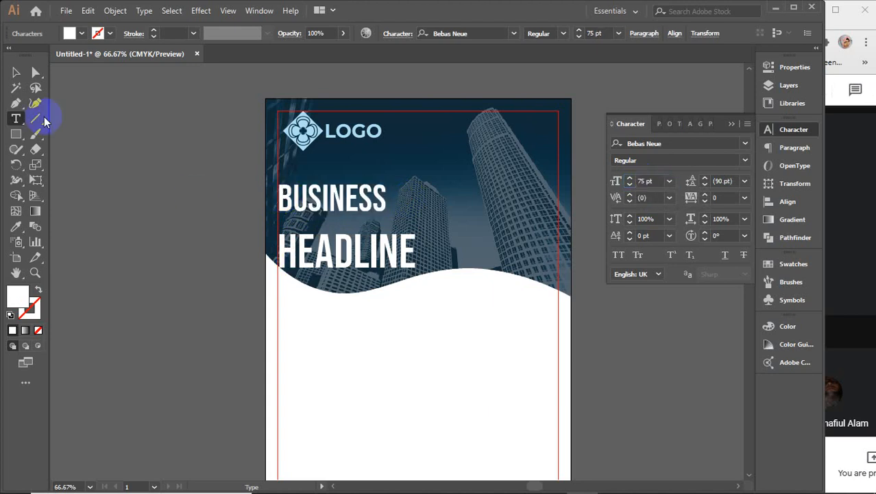
{"action": "left_click", "coordinate": [16, 74]}
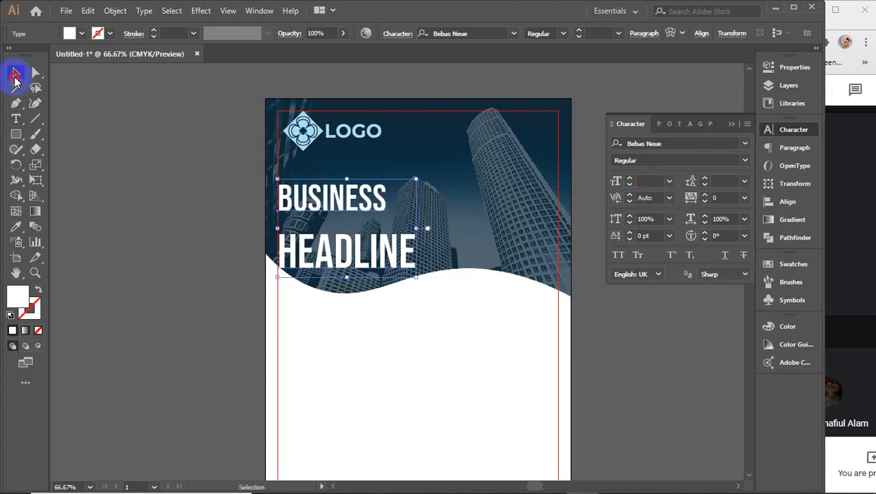
Step: Tighten the headline's line spacing from 88 pt down to 75 pt
{"action": "left_click", "coordinate": [733, 180]}
{"action": "type", "text": "88"}
{"action": "key", "text": "Return"}
{"action": "key", "text": "Down"}
{"action": "key", "text": "Down"}
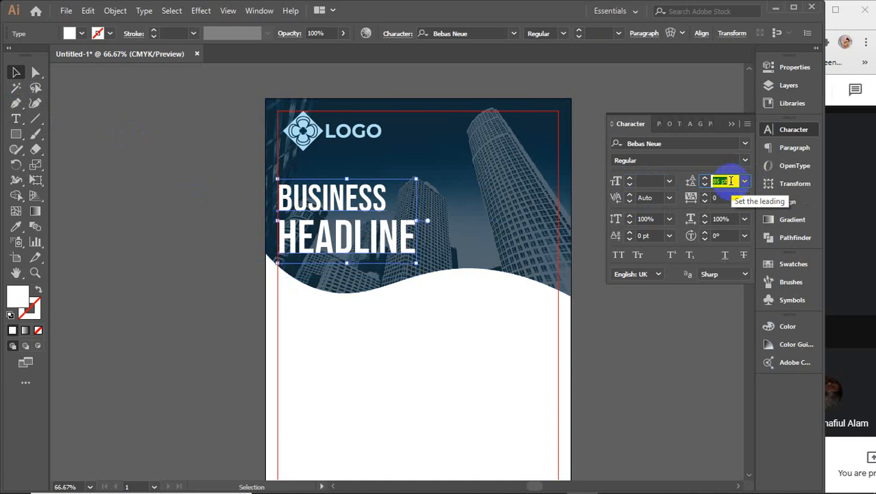
{"action": "key", "text": "Down"}
{"action": "key", "text": "Down"}
{"action": "key", "text": "Down"}
{"action": "key", "text": "Down"}
{"action": "key", "text": "Down"}
{"action": "key", "text": "Down"}
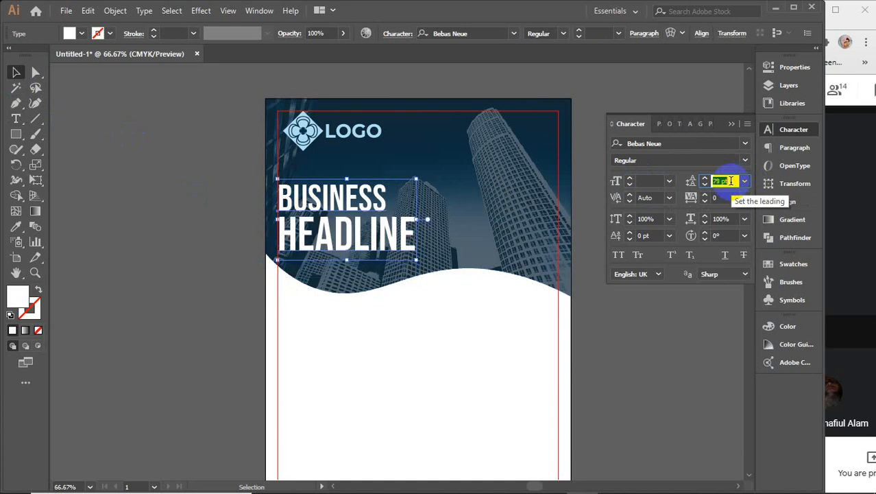
{"action": "key", "text": "Down"}
{"action": "key", "text": "Down"}
{"action": "key", "text": "Down"}
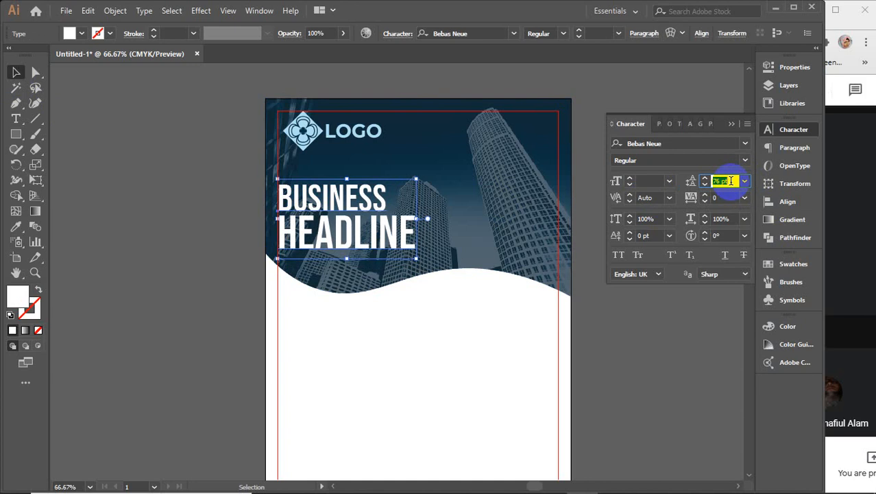
{"action": "key", "text": "Down"}
Step: Nudge the headline just below the logo and collapse the Character panel
{"action": "left_click", "coordinate": [190, 201]}
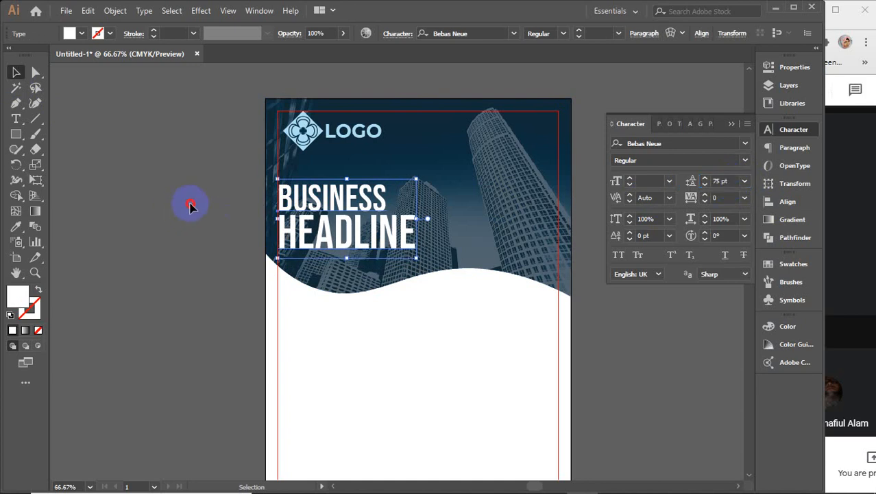
{"action": "left_click_drag", "start_coordinate": [336, 207], "coordinate": [337, 216]}
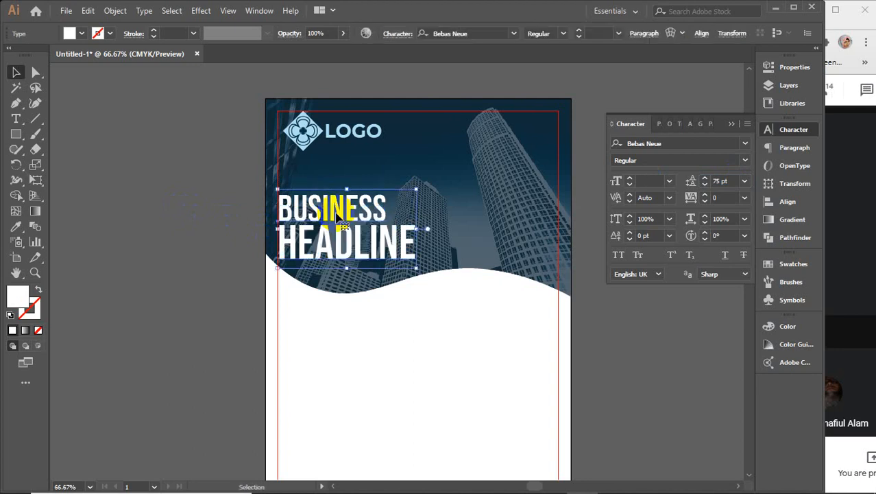
{"action": "left_click", "coordinate": [110, 223]}
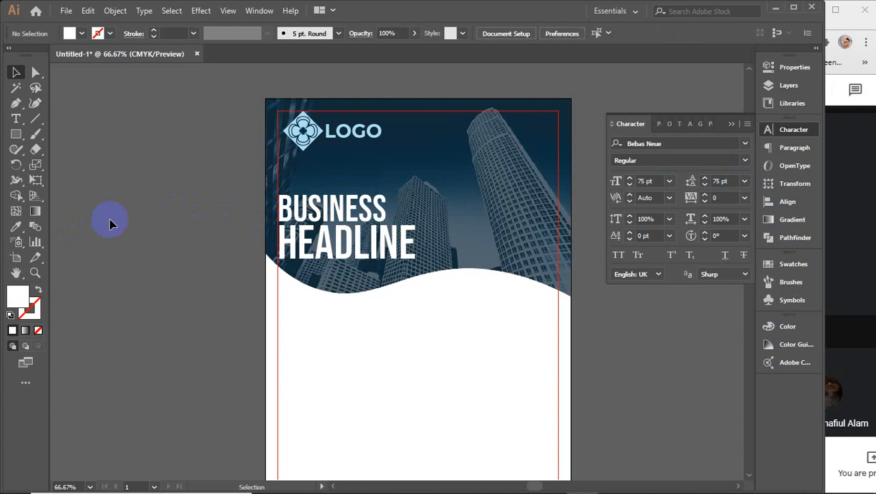
{"action": "left_click_drag", "start_coordinate": [337, 203], "coordinate": [339, 197]}
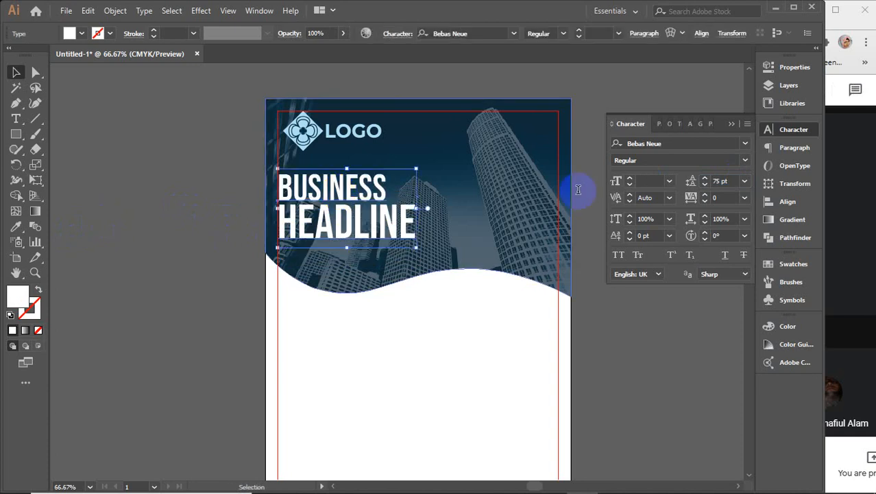
{"action": "left_click", "coordinate": [734, 123]}
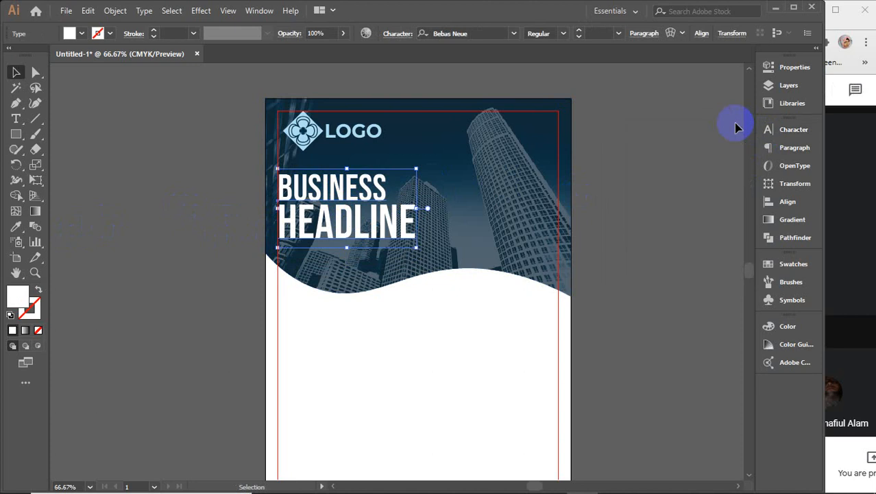
{"action": "left_click", "coordinate": [187, 223]}
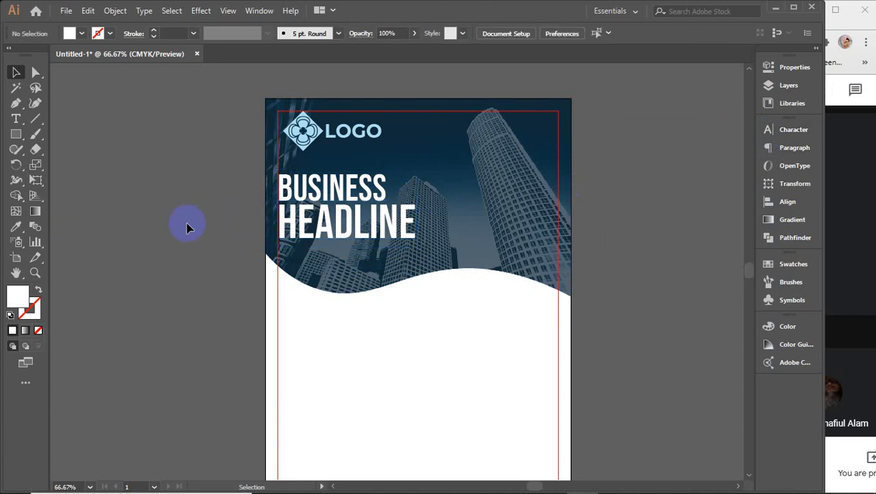
Step: Draw a closed Pen shape under the headline with a straight top and wavy bottom following the band
{"action": "scroll", "coordinate": [323, 269], "scroll_direction": "up", "scroll_amount": 3}
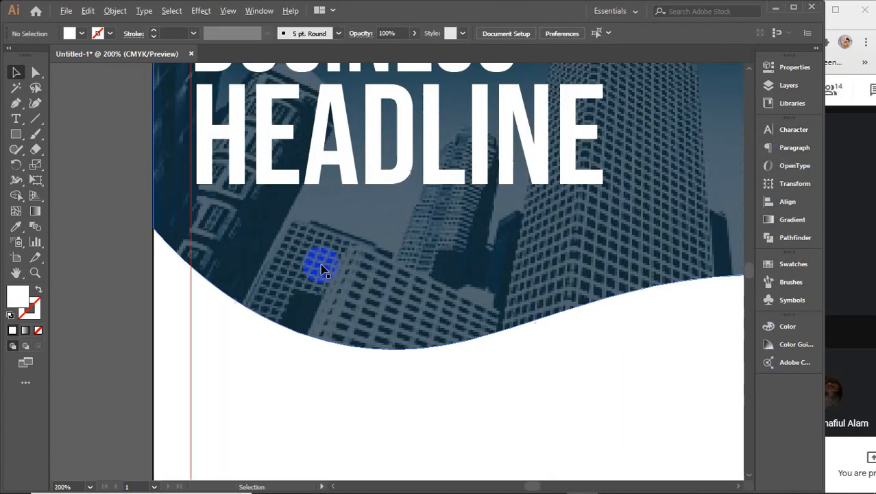
{"action": "left_click_drag", "start_coordinate": [383, 223], "coordinate": [413, 251]}
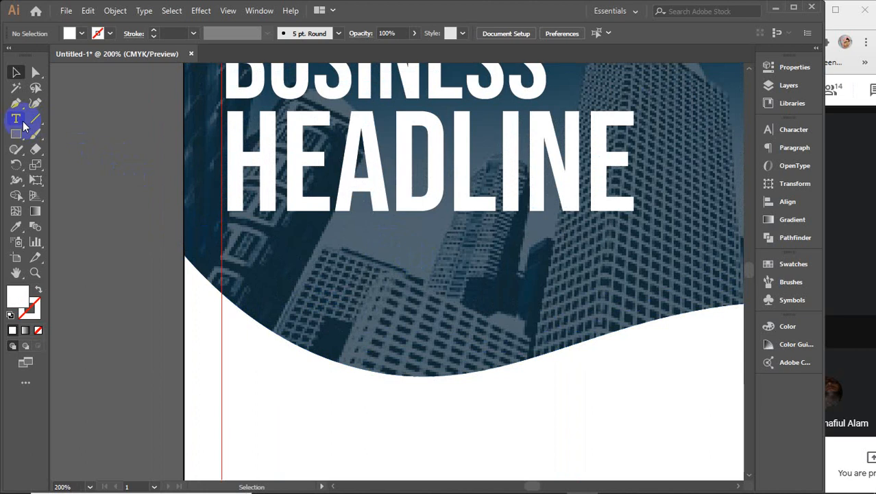
{"action": "left_click", "coordinate": [16, 103]}
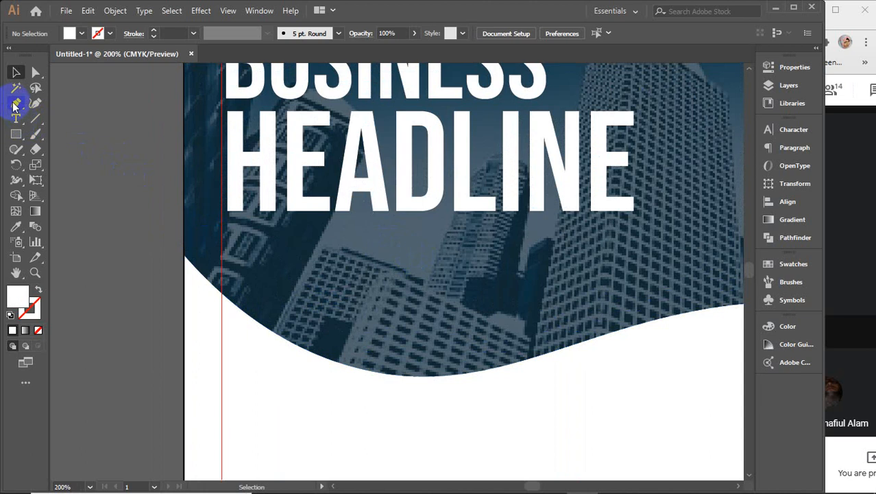
{"action": "left_click", "coordinate": [227, 234]}
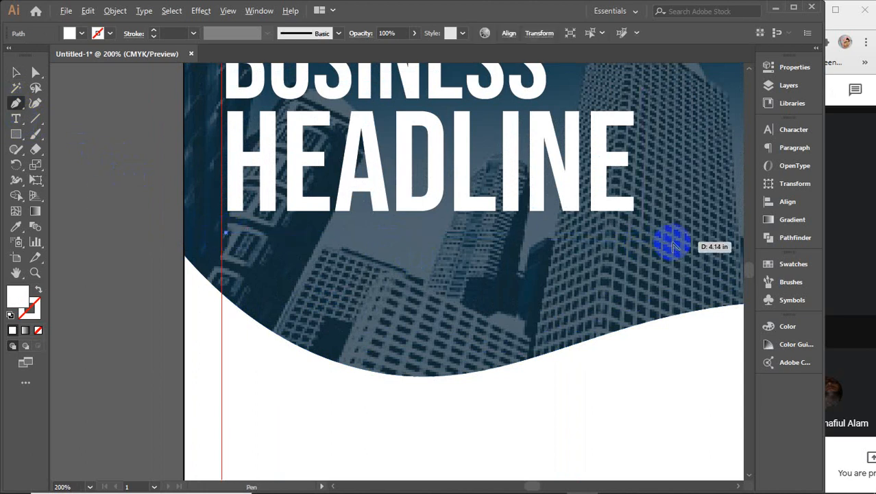
{"action": "scroll", "coordinate": [675, 243], "scroll_direction": "down", "scroll_amount": 1}
{"action": "left_click_drag", "start_coordinate": [674, 243], "coordinate": [548, 220]}
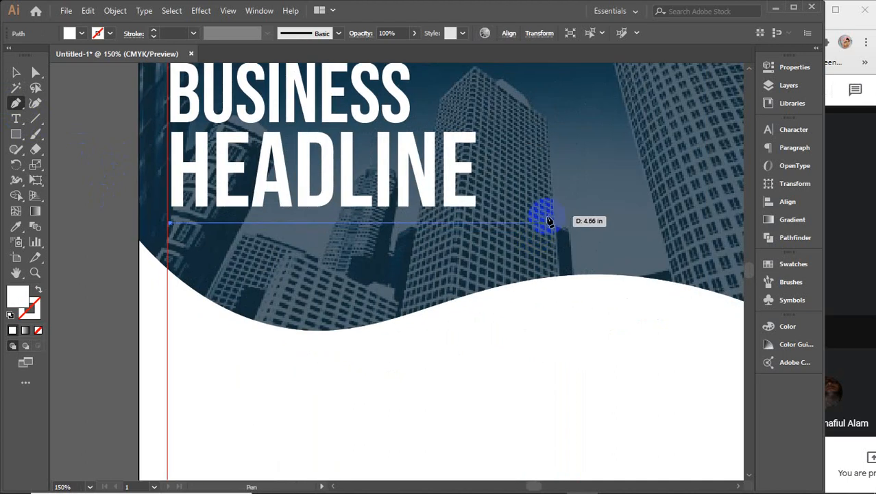
{"action": "left_click", "coordinate": [547, 223]}
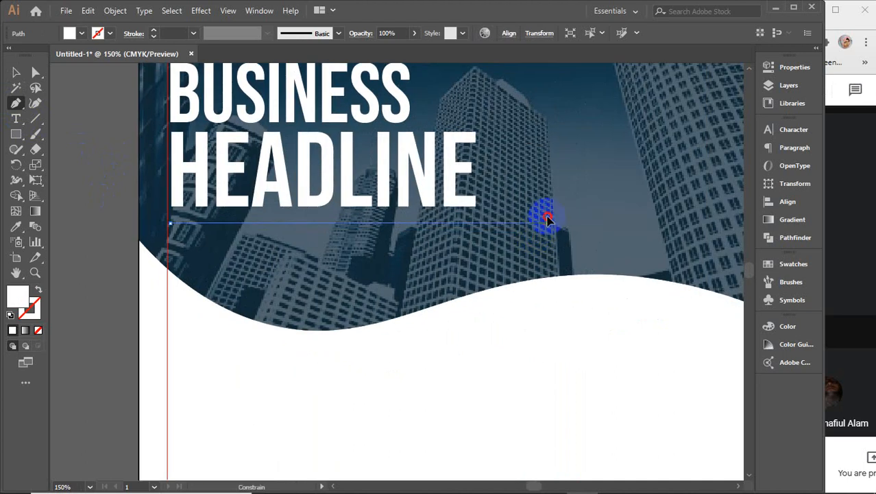
{"action": "left_click", "coordinate": [548, 262]}
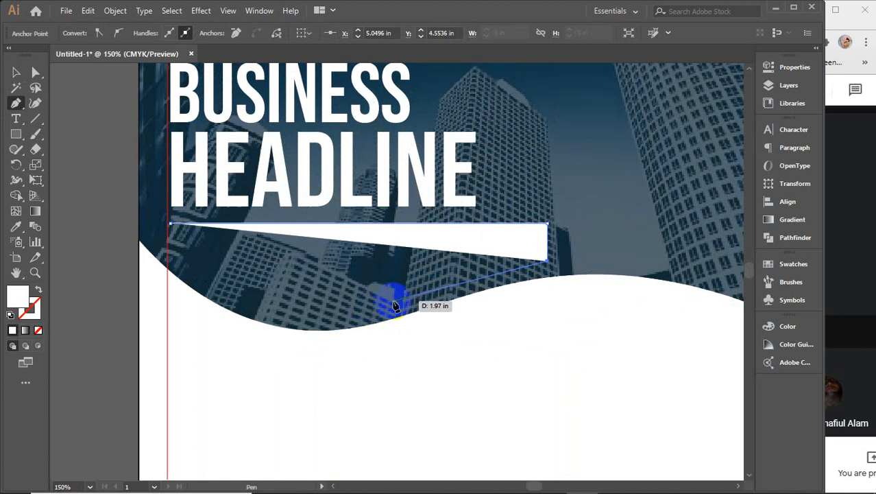
{"action": "left_click_drag", "start_coordinate": [394, 300], "coordinate": [333, 330]}
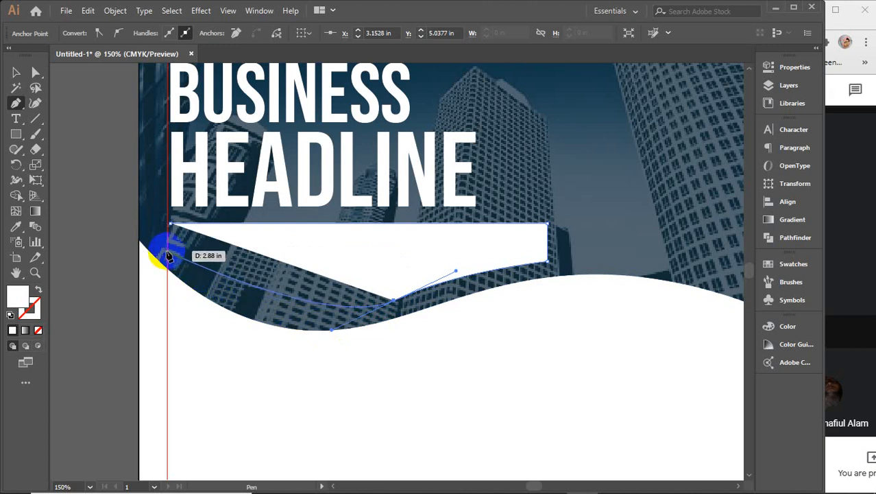
{"action": "left_click_drag", "start_coordinate": [172, 251], "coordinate": [101, 186]}
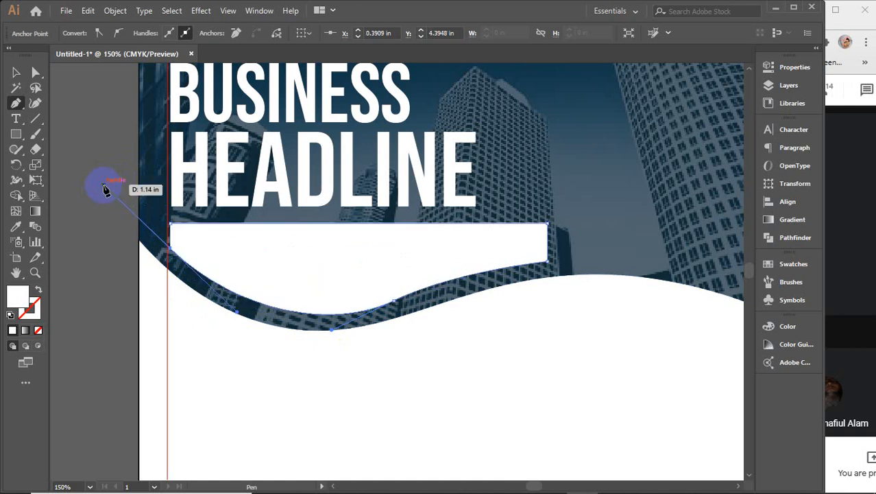
{"action": "mouse_move", "coordinate": [177, 241]}
{"action": "left_mouse_down"}
{"action": "mouse_move", "coordinate": [175, 229]}
{"action": "mouse_move", "coordinate": [166, 236]}
{"action": "mouse_move", "coordinate": [176, 229]}
{"action": "left_mouse_up"}
{"action": "left_click", "coordinate": [17, 76]}
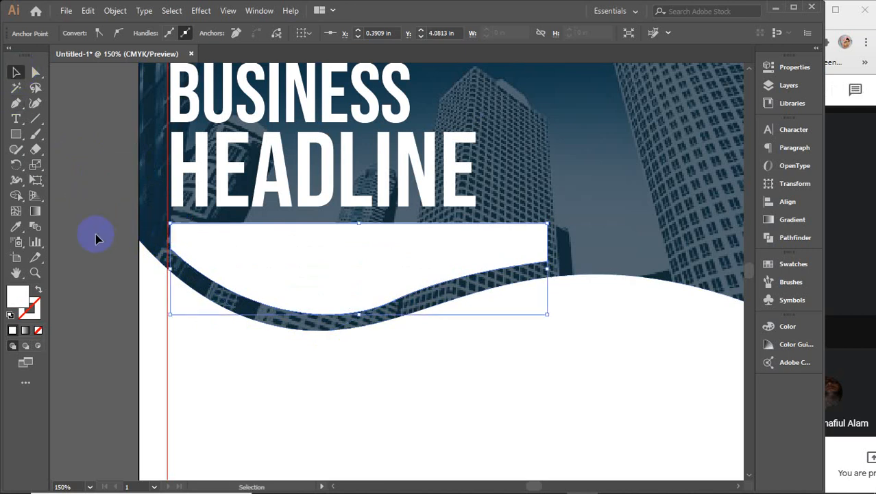
Step: With the wavy shape selected, set the type to Bebas Neue Book at 9 pt
{"action": "left_click", "coordinate": [96, 233]}
{"action": "left_click", "coordinate": [358, 305]}
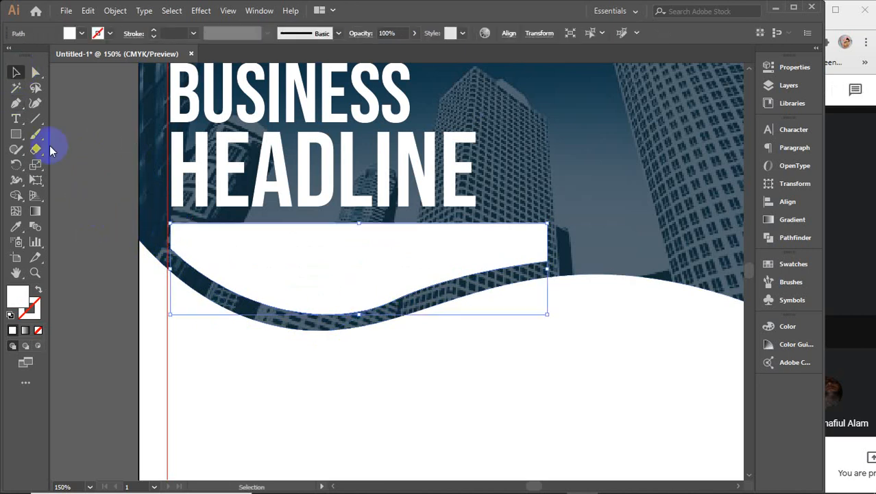
{"action": "left_click", "coordinate": [17, 119]}
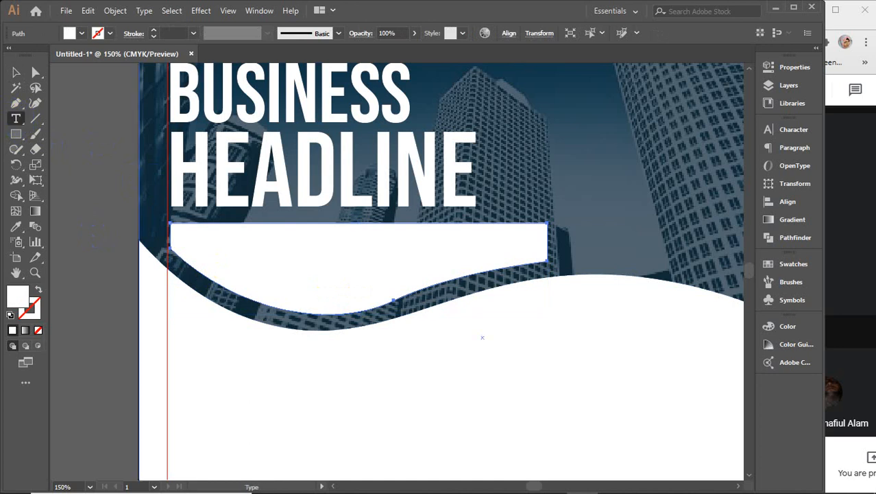
{"action": "left_click", "coordinate": [789, 129]}
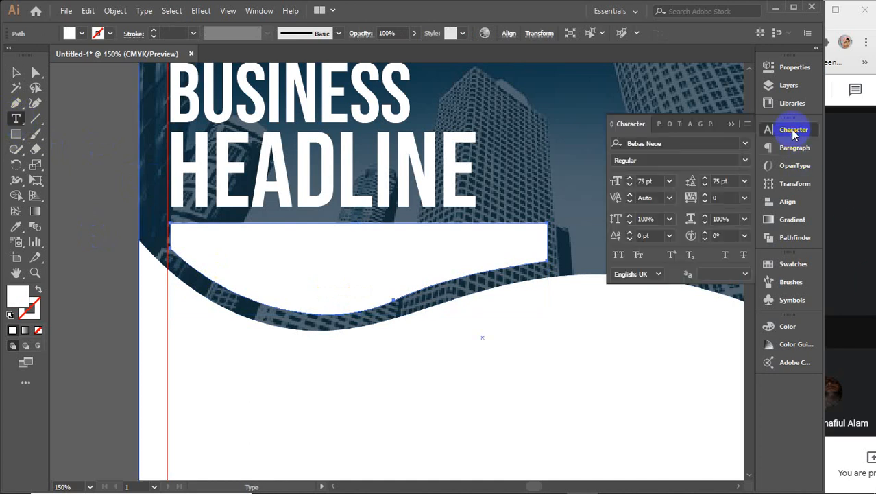
{"action": "left_click", "coordinate": [670, 181]}
{"action": "left_click", "coordinate": [681, 245]}
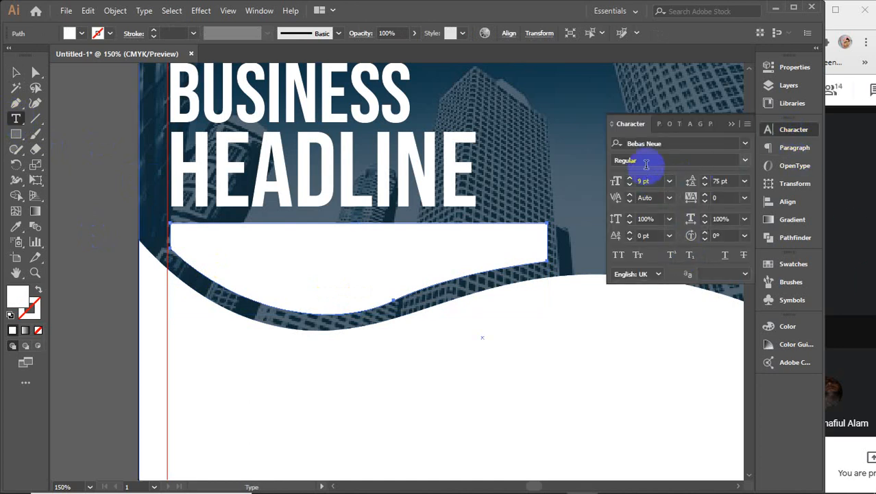
{"action": "left_click", "coordinate": [745, 160]}
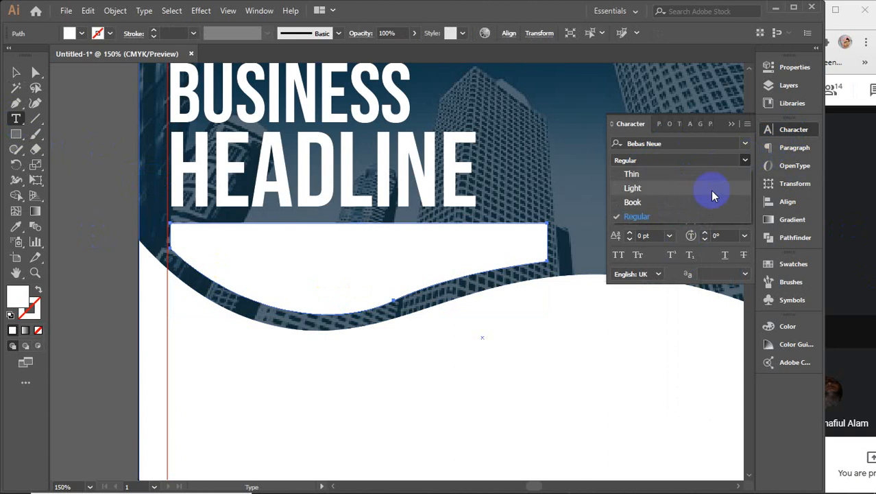
{"action": "left_click", "coordinate": [645, 199]}
Step: Turn the white shape into a text area, then undo the placeholder filler text
{"action": "left_click", "coordinate": [218, 295]}
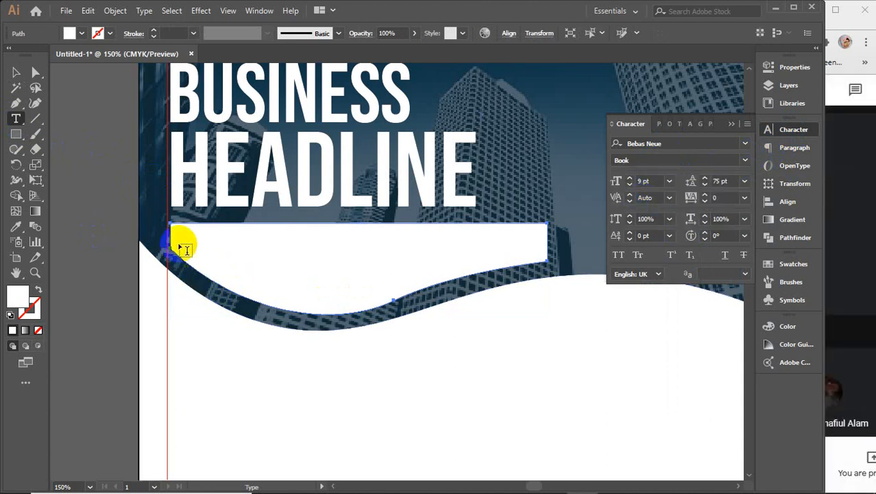
{"action": "left_click", "coordinate": [179, 226]}
{"action": "left_click", "coordinate": [180, 225]}
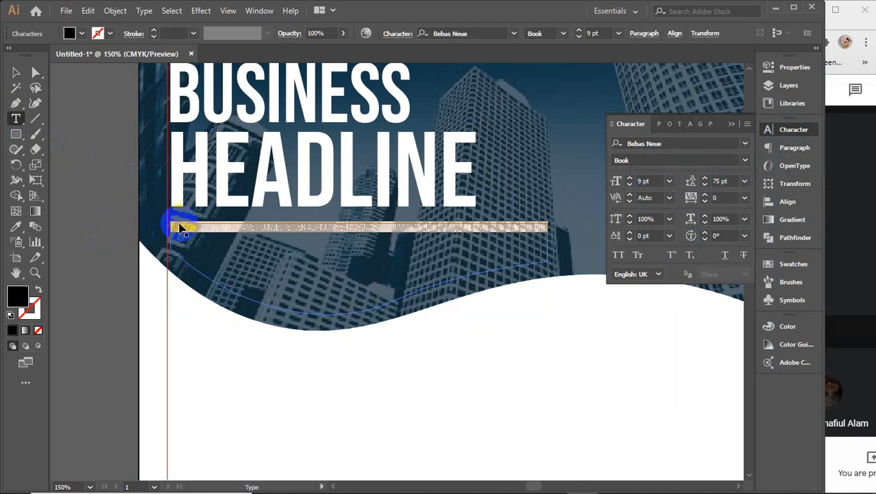
{"action": "key", "text": "ctrl+z"}
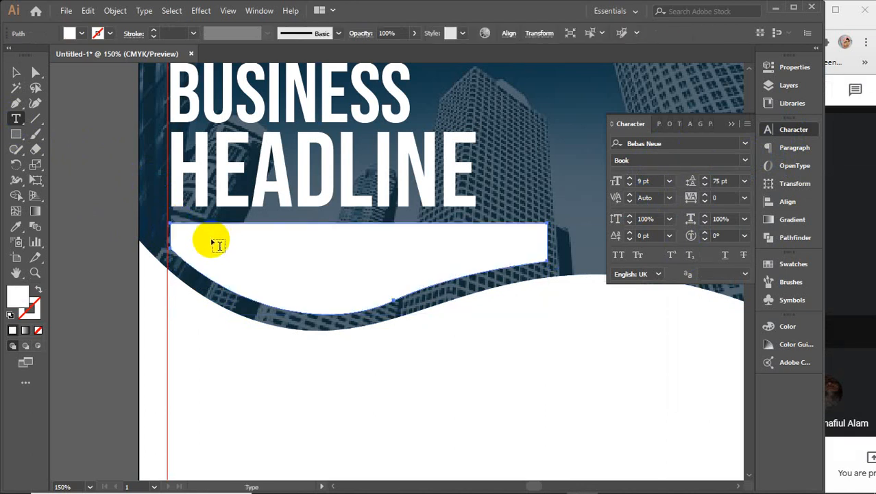
Step: In Chrome, search 'lorem' to reach lipsum.com, copy its first paragraph, and minimise the browser
{"action": "mouse_move", "coordinate": [397, 479]}
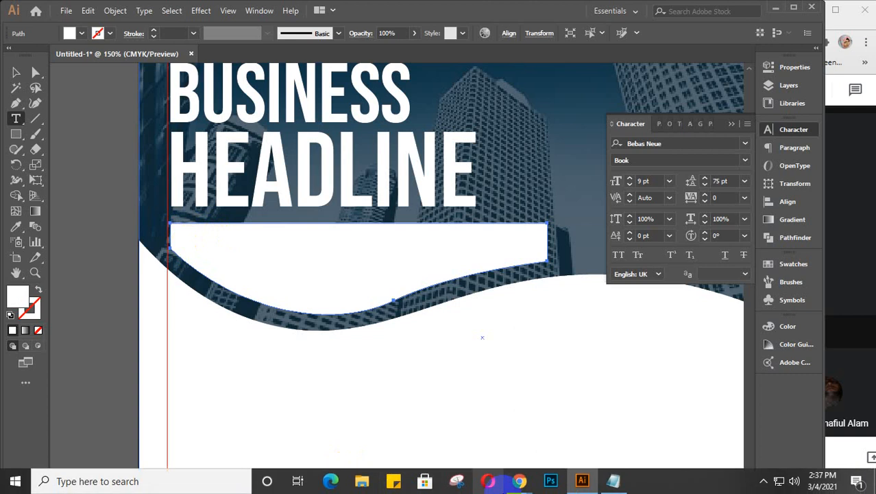
{"action": "mouse_move", "coordinate": [519, 481]}
{"action": "left_click", "coordinate": [620, 425]}
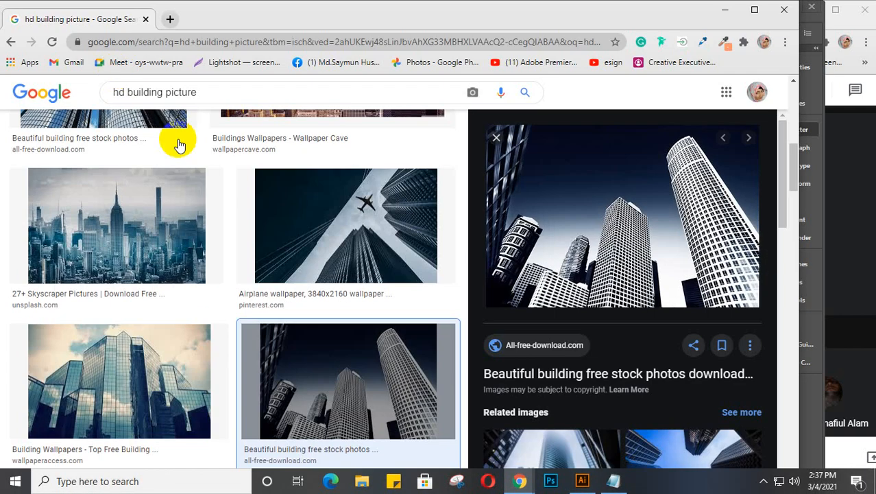
{"action": "left_click", "coordinate": [171, 19]}
{"action": "type", "text": "lo"}
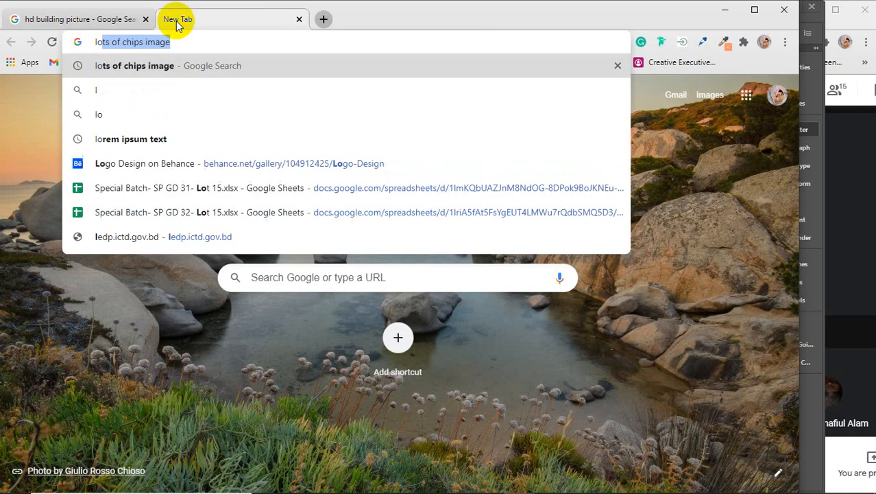
{"action": "type", "text": "rem"}
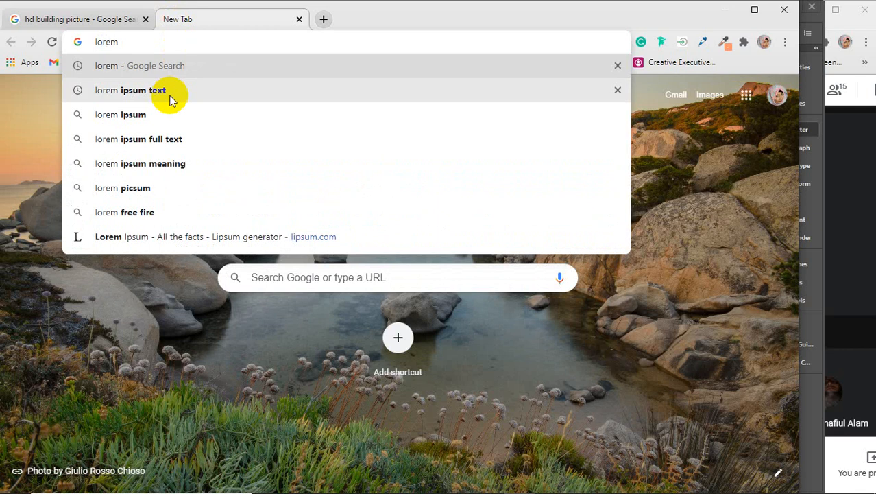
{"action": "left_click", "coordinate": [169, 96]}
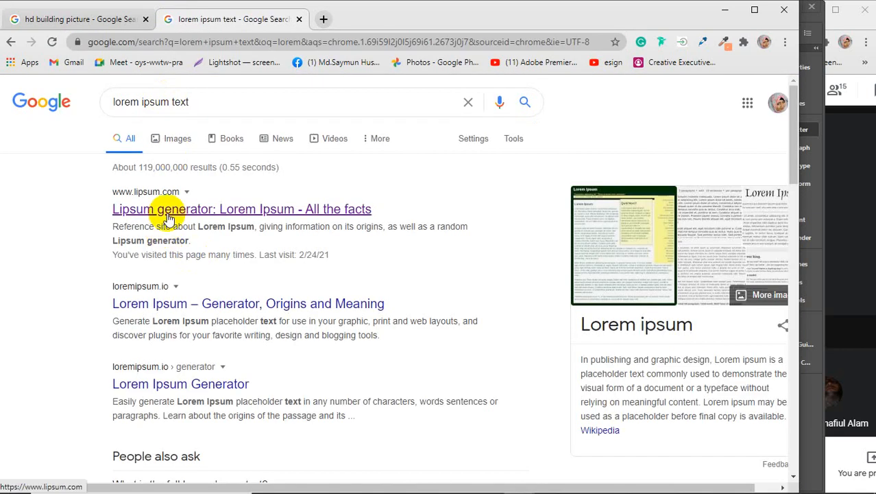
{"action": "left_click", "coordinate": [168, 214]}
{"action": "scroll", "coordinate": [199, 280], "scroll_direction": "down", "scroll_amount": 2}
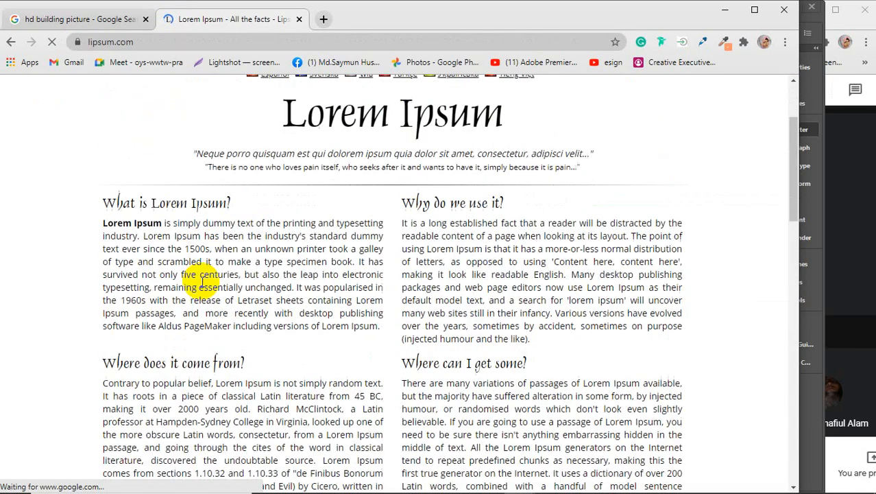
{"action": "left_click_drag", "start_coordinate": [96, 222], "coordinate": [298, 288]}
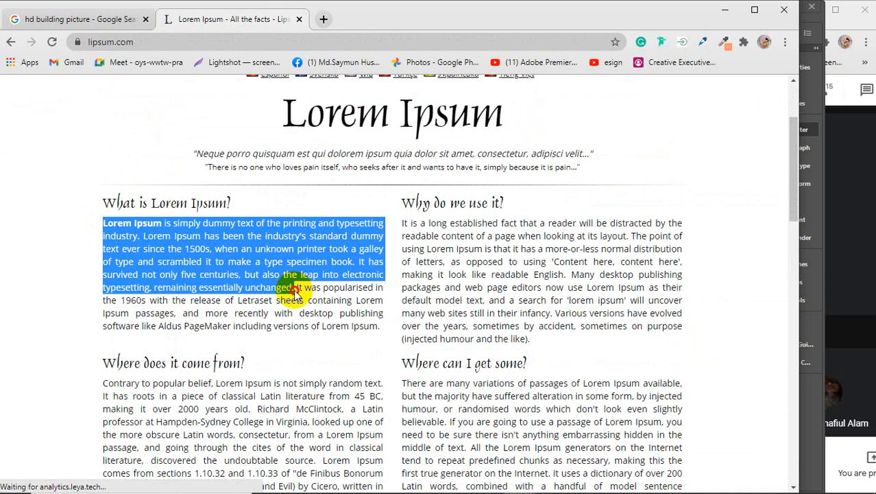
{"action": "left_click", "coordinate": [725, 10]}
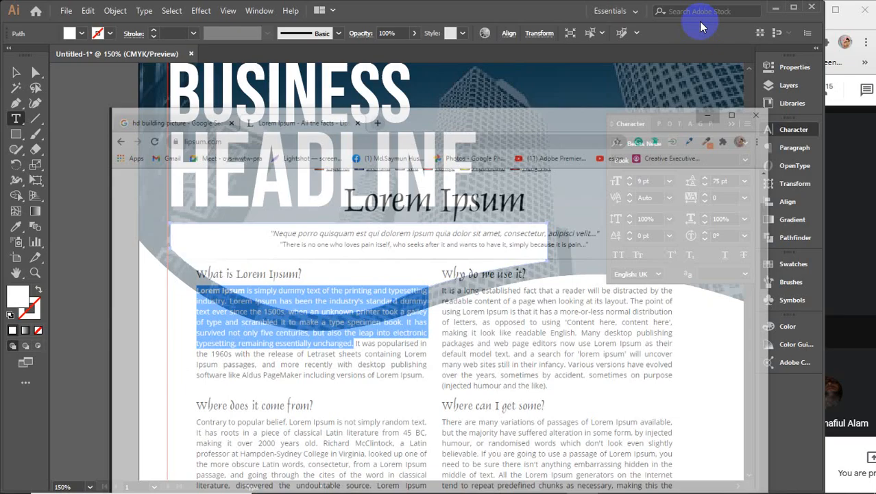
Step: Paste the Lorem Ipsum paragraph into the wavy shape and make the text white
{"action": "left_click", "coordinate": [182, 227]}
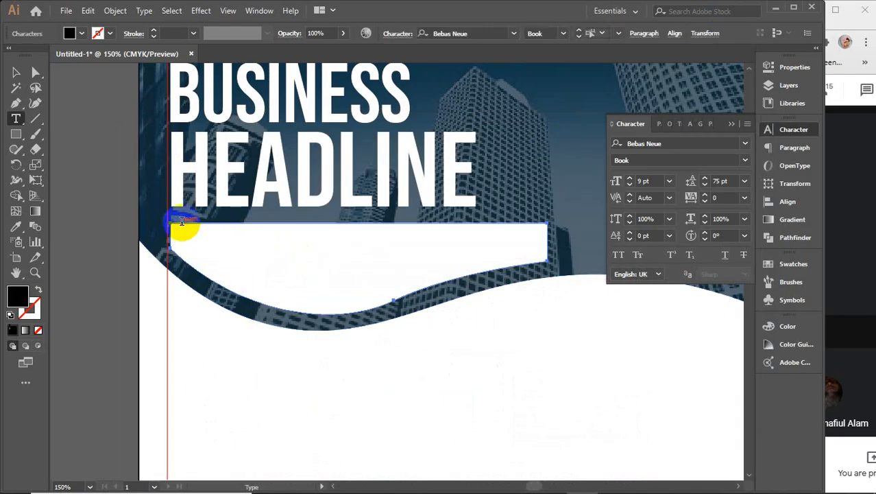
{"action": "key", "text": "ctrl+v"}
{"action": "key", "text": "Escape"}
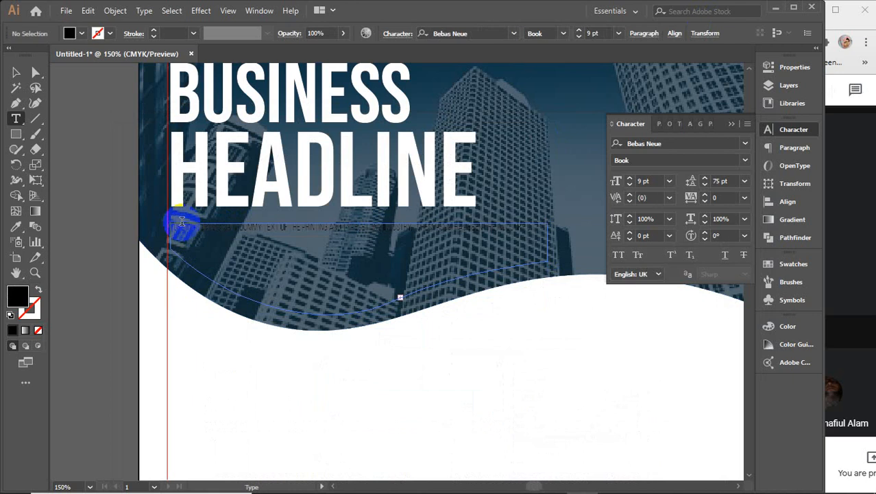
{"action": "left_click", "coordinate": [15, 72]}
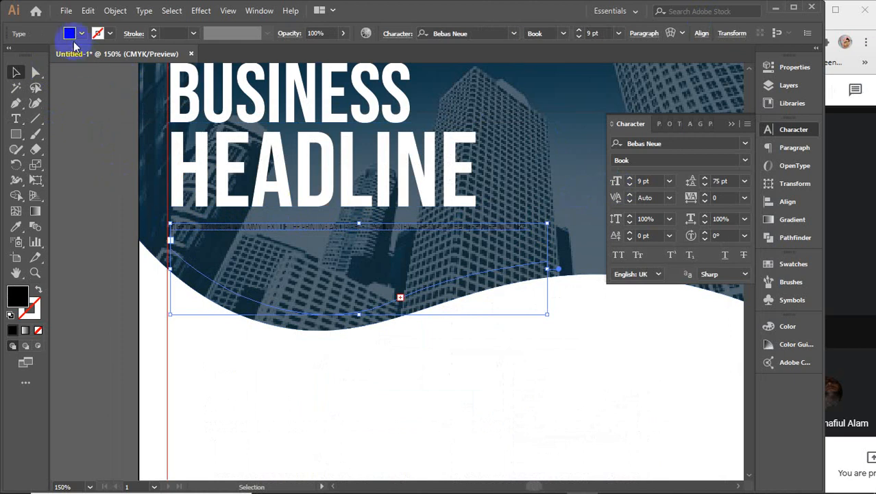
{"action": "left_click", "coordinate": [74, 34]}
{"action": "left_click", "coordinate": [26, 55]}
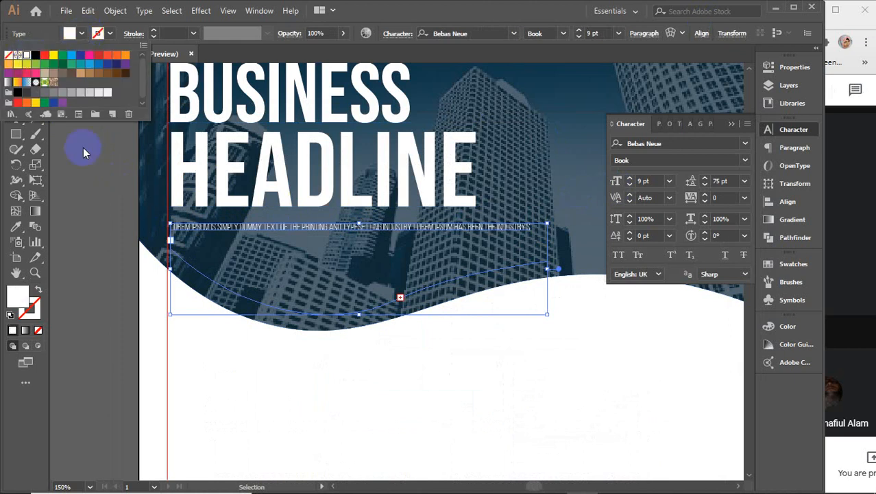
Step: Set the body text's leading to Auto and its font style to Regular
{"action": "left_click", "coordinate": [722, 180]}
{"action": "left_click", "coordinate": [746, 181]}
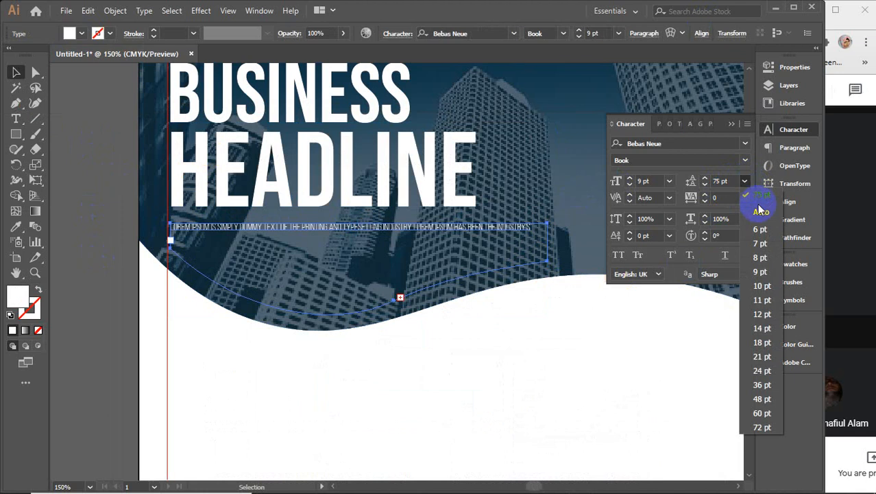
{"action": "left_click", "coordinate": [757, 200]}
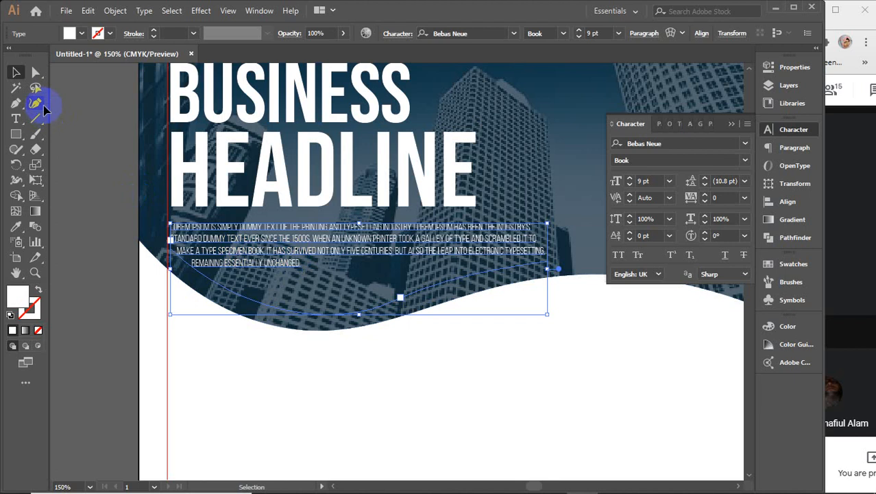
{"action": "left_click", "coordinate": [744, 161]}
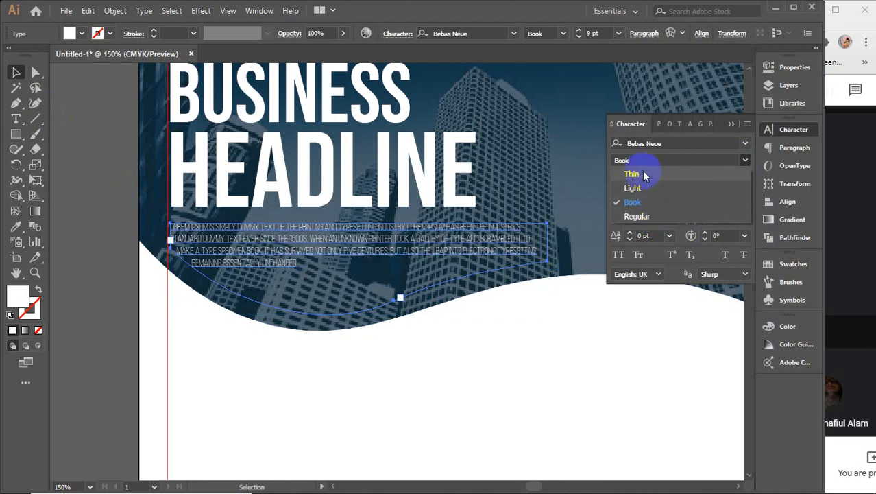
{"action": "left_click", "coordinate": [644, 218]}
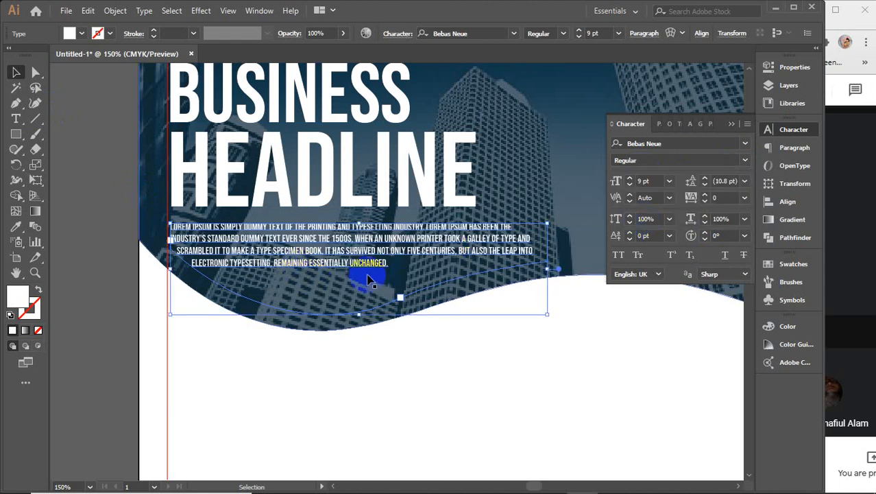
{"action": "left_click", "coordinate": [16, 118]}
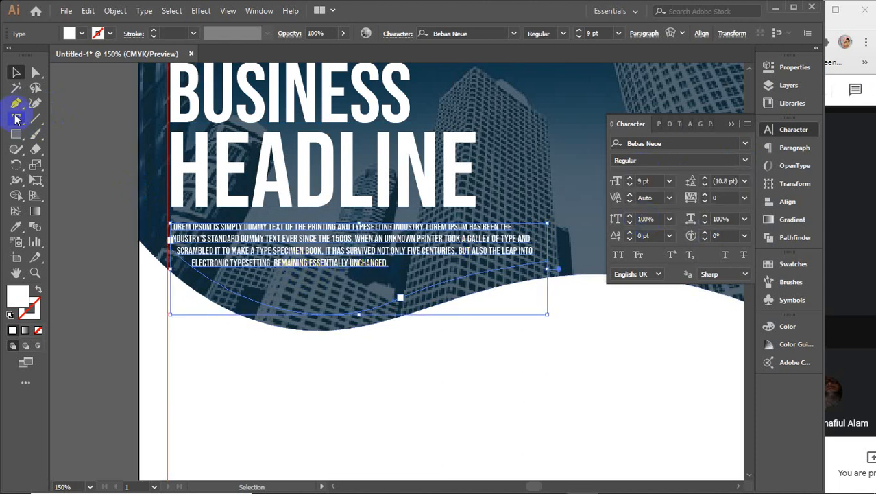
Step: Paste more placeholder text after 'UNCHANGED.' and trim it to end with 'WHEN AN UNKNOWN PRINTER TOOK.'
{"action": "left_click", "coordinate": [388, 264]}
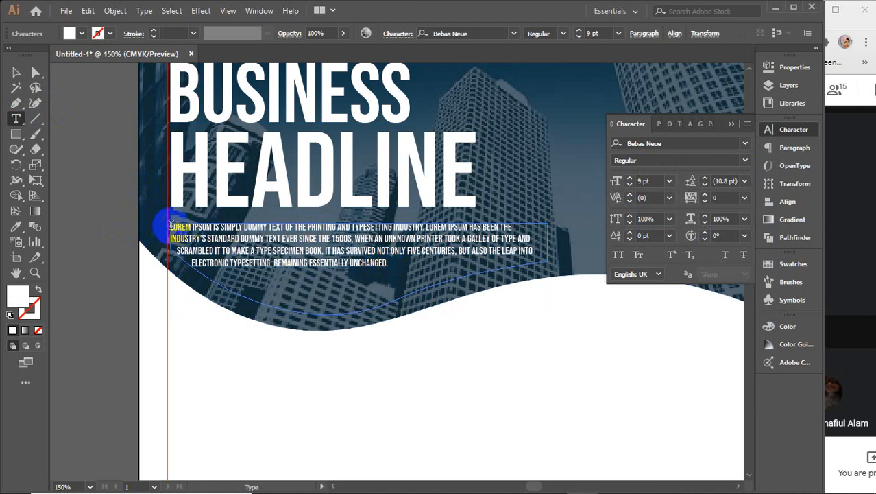
{"action": "left_click", "coordinate": [357, 254]}
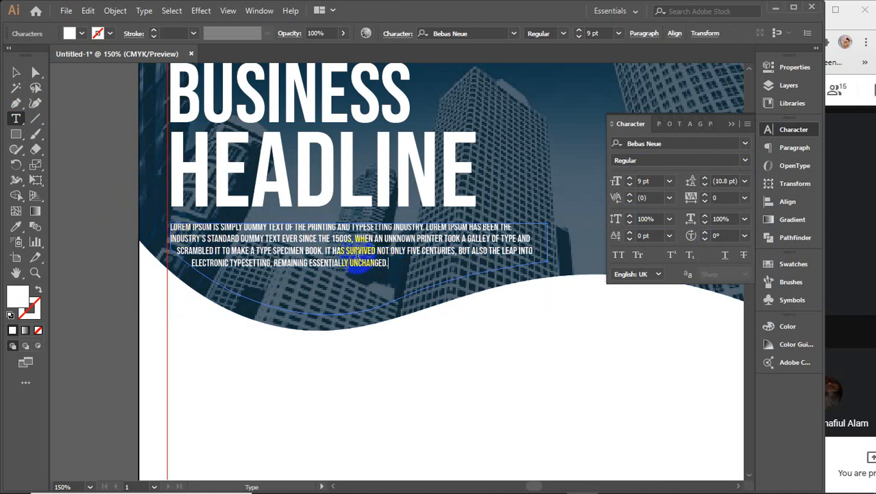
{"action": "key", "text": "ctrl+v"}
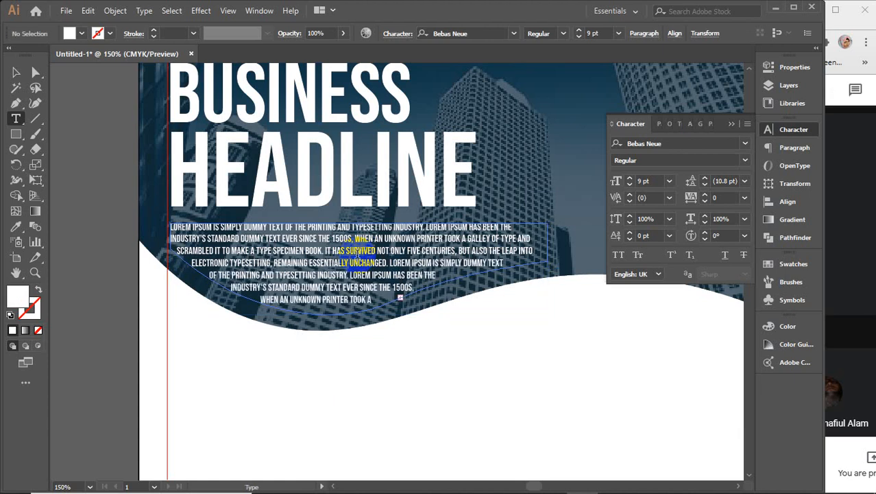
{"action": "left_click", "coordinate": [371, 300]}
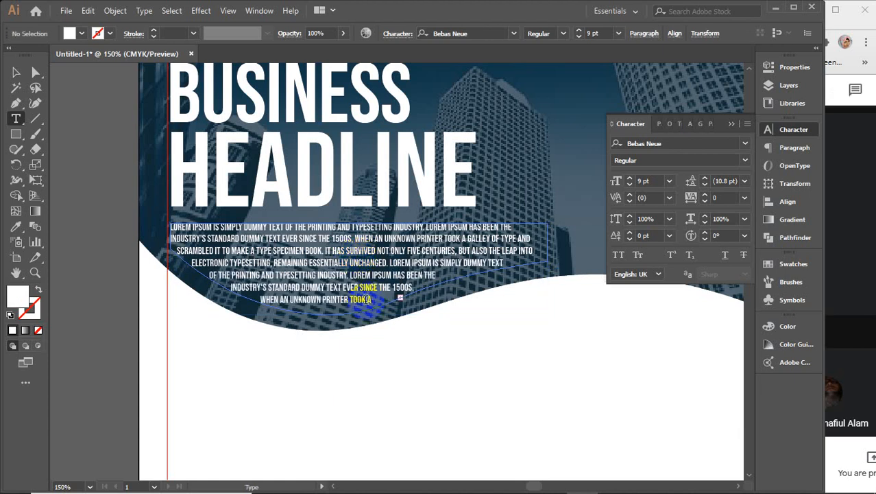
{"action": "left_click", "coordinate": [439, 305]}
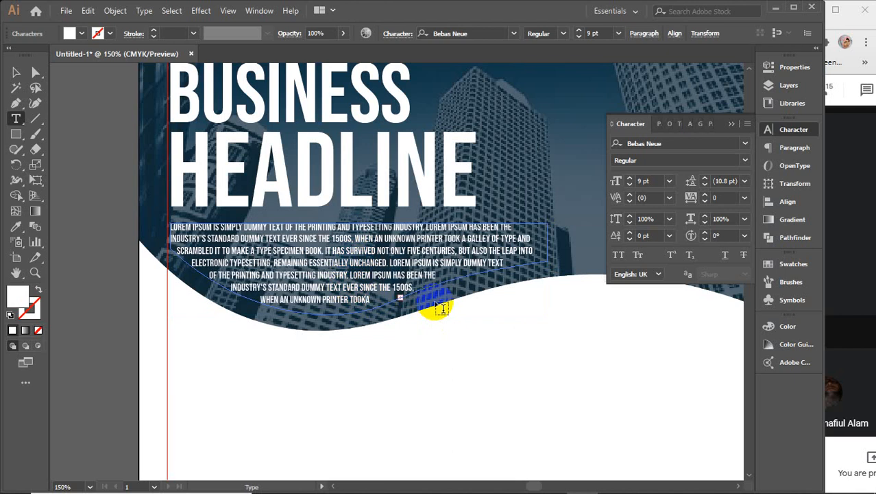
{"action": "key", "text": "Delete"}
{"action": "key", "text": "Delete"}
{"action": "key", "text": "Delete"}
{"action": "key", "text": "Delete"}
{"action": "key", "text": "Delete"}
{"action": "key", "text": "Delete"}
{"action": "key", "text": "Delete"}
{"action": "key", "text": "Delete"}
{"action": "key", "text": "Delete"}
{"action": "key", "text": "Delete"}
{"action": "key", "text": "Delete"}
{"action": "key", "text": "Delete"}
{"action": "key", "text": "Delete"}
{"action": "key", "text": "Delete"}
{"action": "key", "text": "Delete"}
{"action": "key", "text": "Delete"}
{"action": "key", "text": "Delete"}
{"action": "key", "text": "Delete"}
{"action": "key", "text": "Delete"}
{"action": "key", "text": "Delete"}
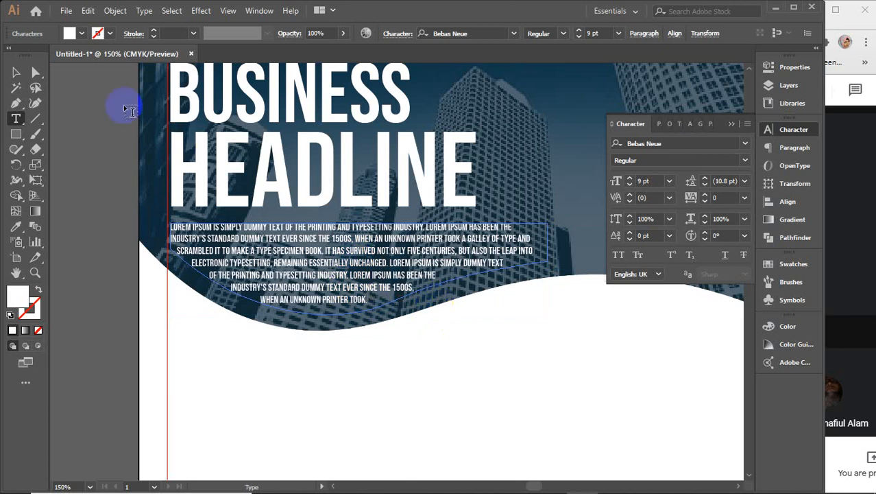
Step: Justify the curved body text with its last line aligned left
{"action": "left_click", "coordinate": [15, 72]}
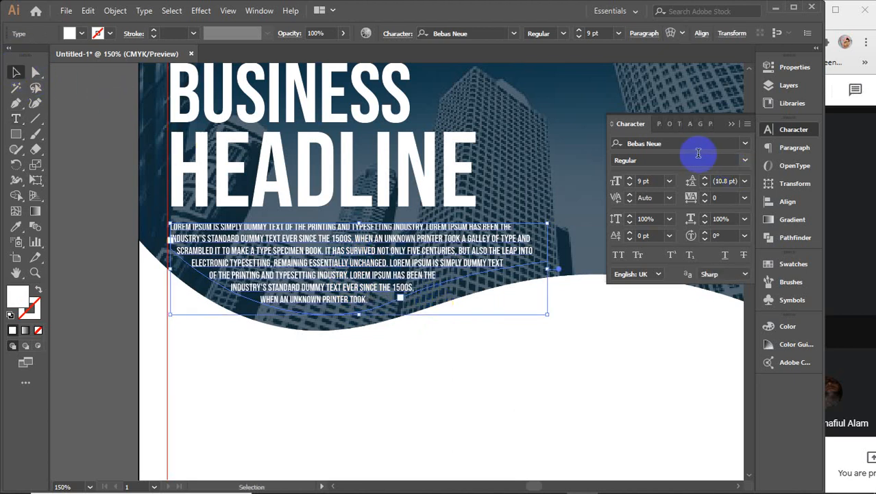
{"action": "left_click", "coordinate": [659, 124]}
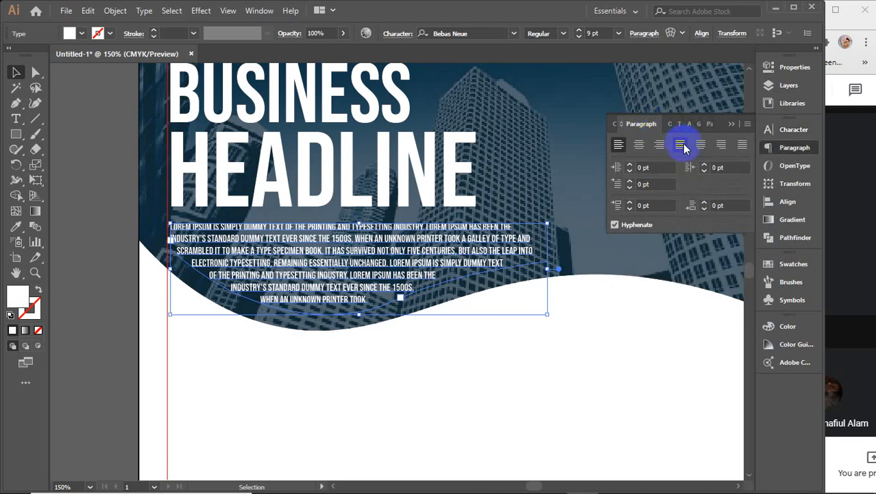
{"action": "left_click", "coordinate": [680, 144]}
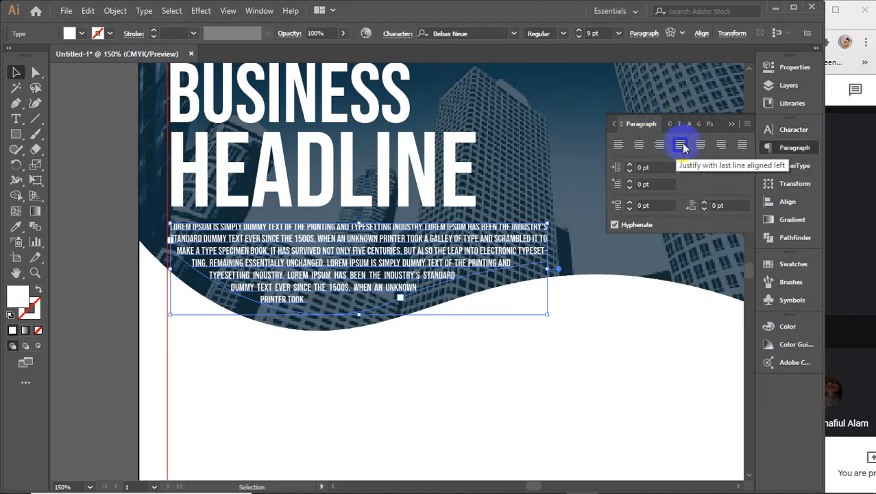
{"action": "left_click", "coordinate": [701, 144]}
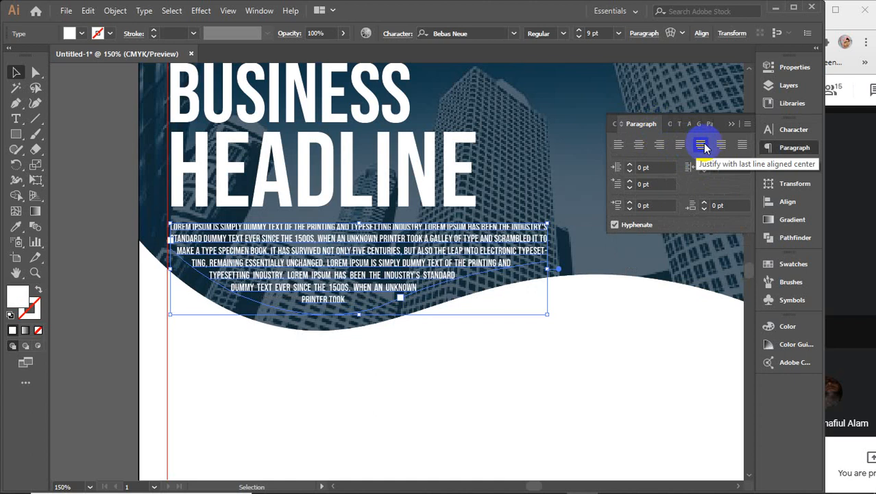
{"action": "left_click", "coordinate": [683, 149]}
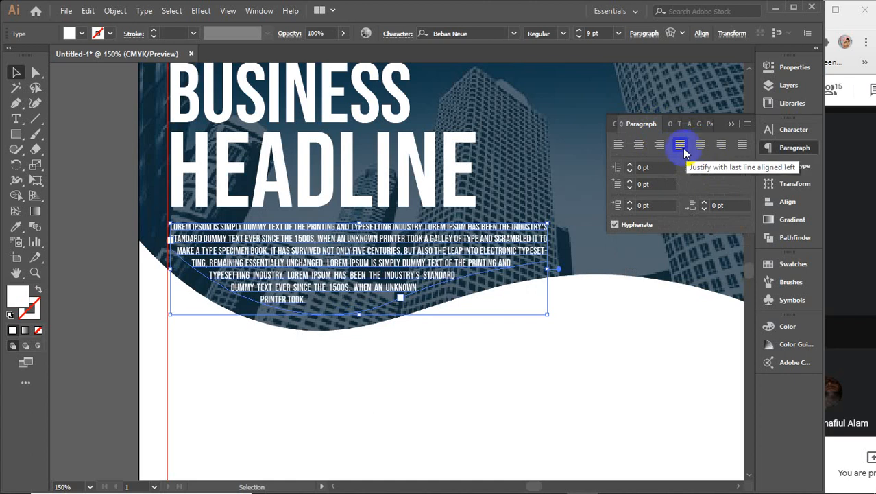
Step: Type 'on. dear' at the end of the body text, then delete the overflowing character
{"action": "left_click", "coordinate": [16, 117]}
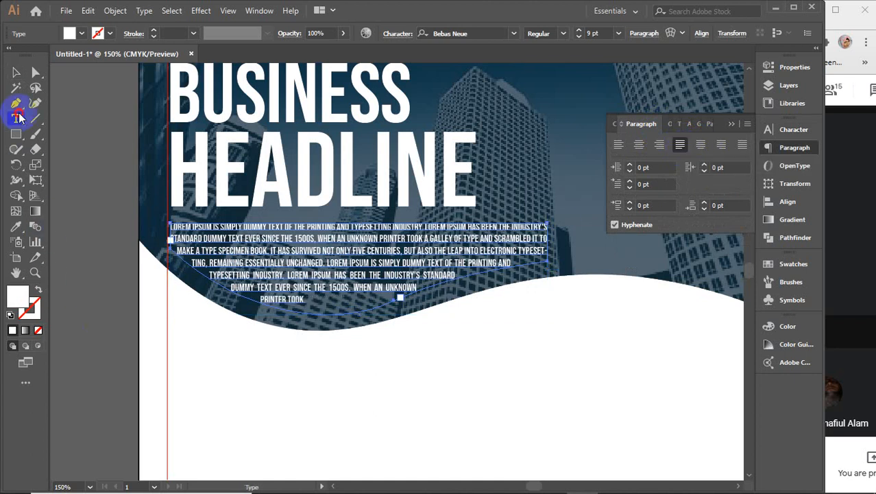
{"action": "left_click", "coordinate": [271, 309]}
{"action": "left_click", "coordinate": [302, 301]}
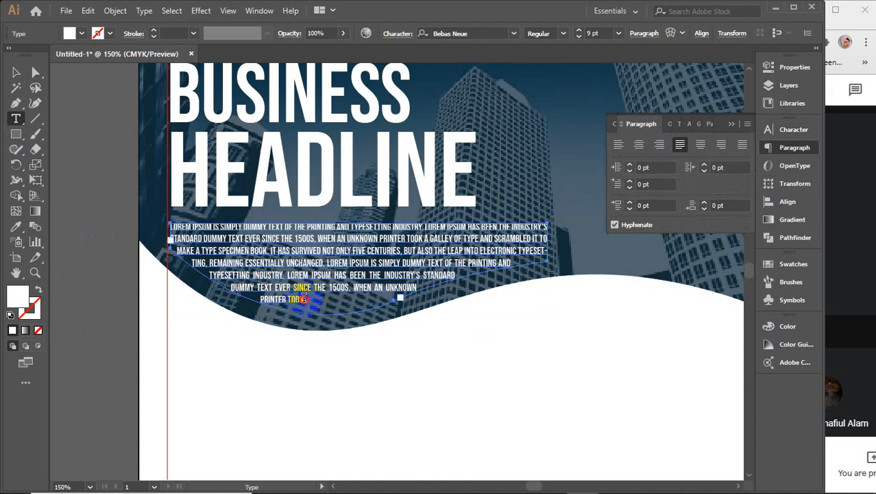
{"action": "left_click", "coordinate": [345, 372]}
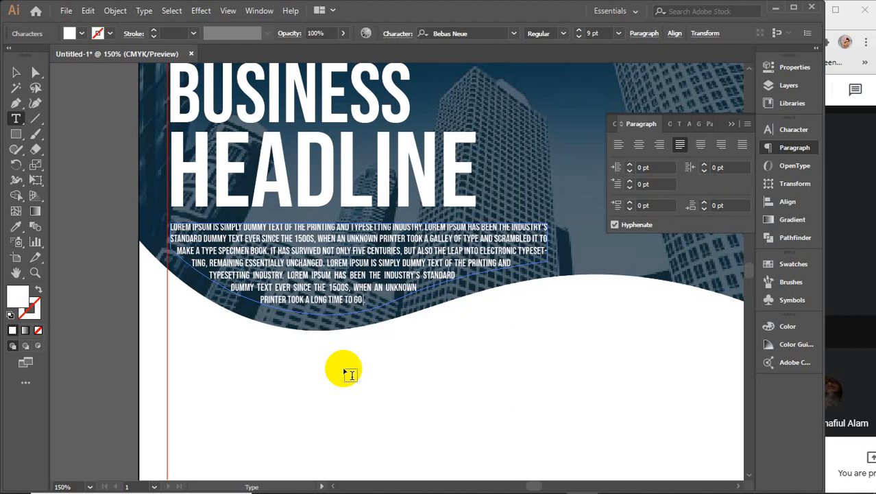
{"action": "type", "text": "on."}
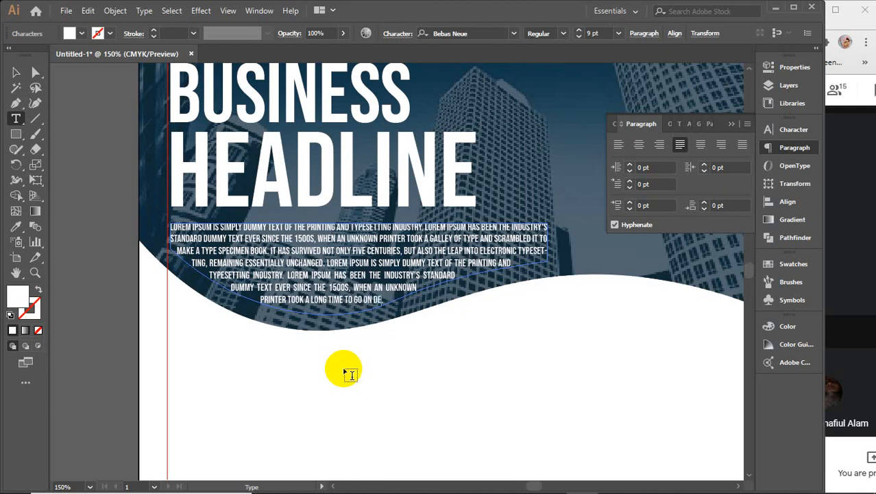
{"action": "type", "text": " dear"}
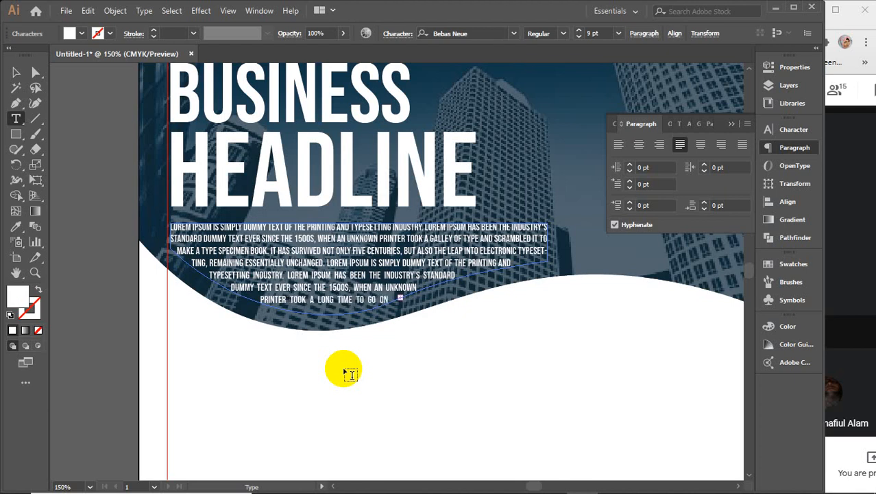
{"action": "key", "text": "BackSpace"}
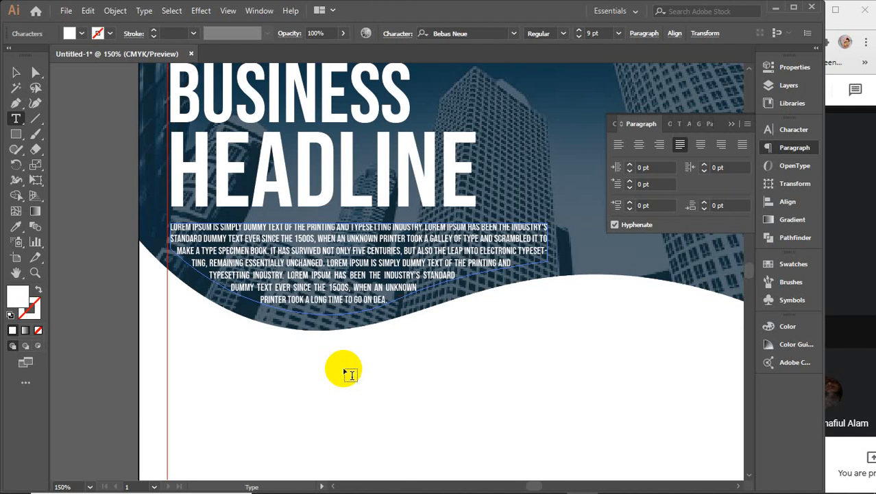
{"action": "left_click", "coordinate": [13, 70]}
Step: Change the body text's font style to Book
{"action": "left_click", "coordinate": [74, 180]}
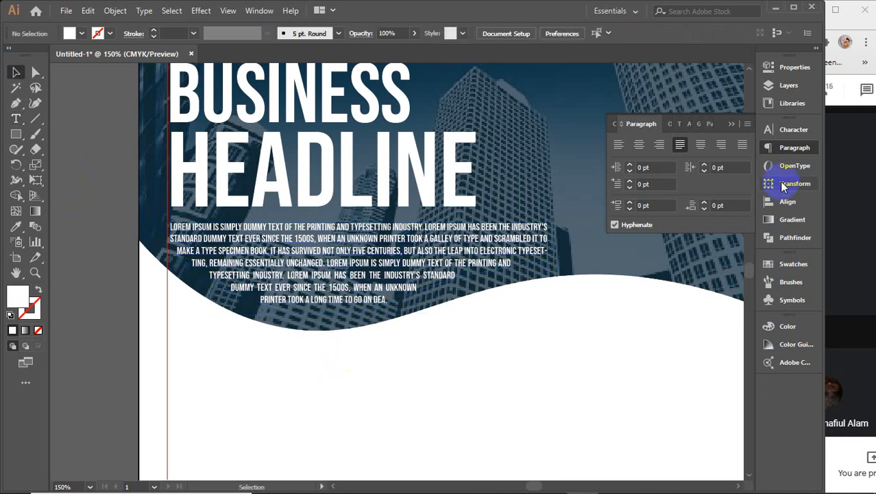
{"action": "left_click", "coordinate": [731, 125]}
{"action": "scroll", "coordinate": [467, 291], "scroll_direction": "down", "scroll_amount": 1}
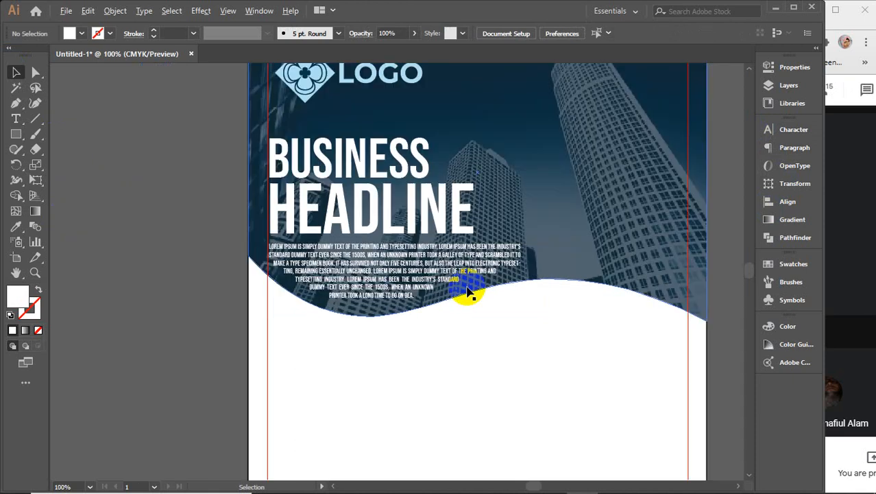
{"action": "scroll", "coordinate": [467, 292], "scroll_direction": "down", "scroll_amount": 1}
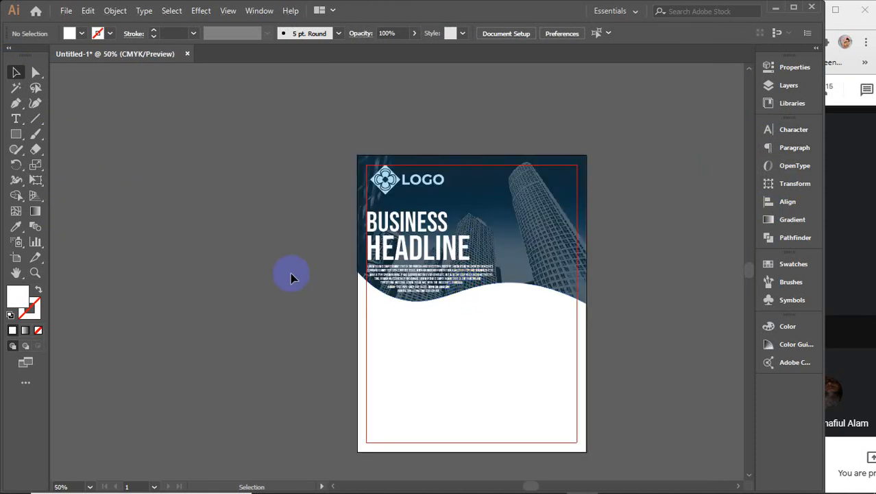
{"action": "left_click", "coordinate": [422, 278]}
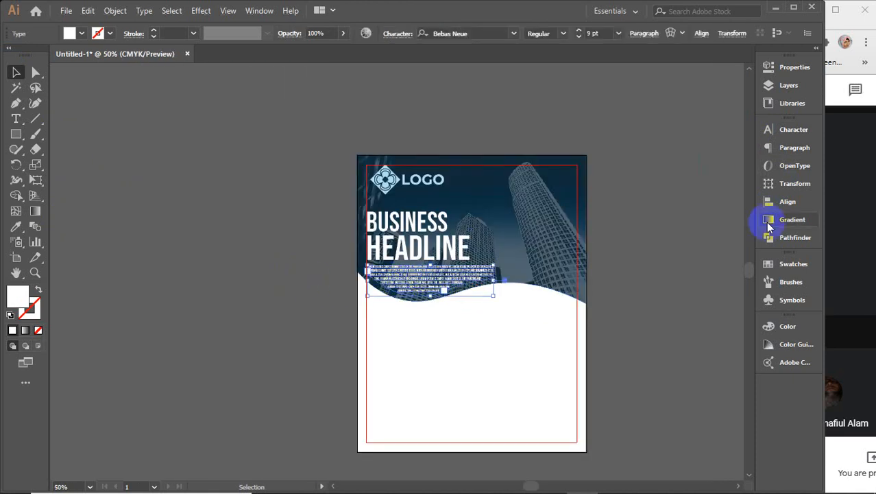
{"action": "left_click", "coordinate": [784, 133]}
{"action": "left_click", "coordinate": [737, 162]}
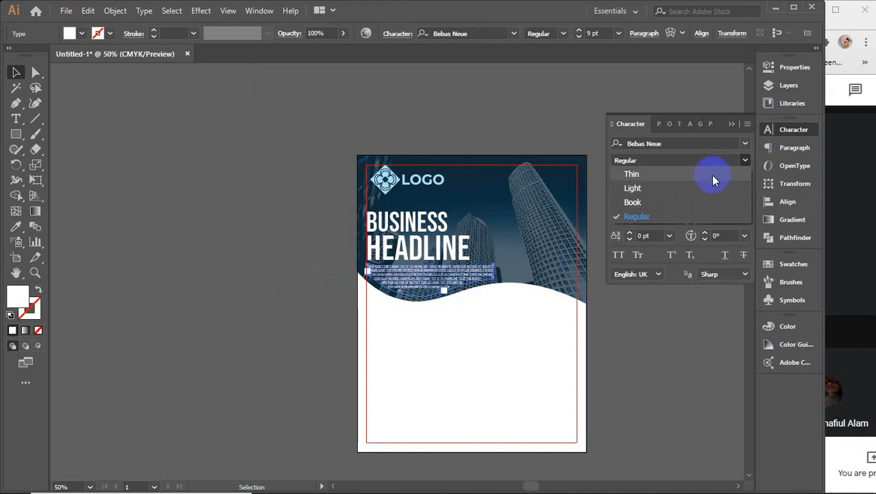
{"action": "left_click", "coordinate": [676, 203]}
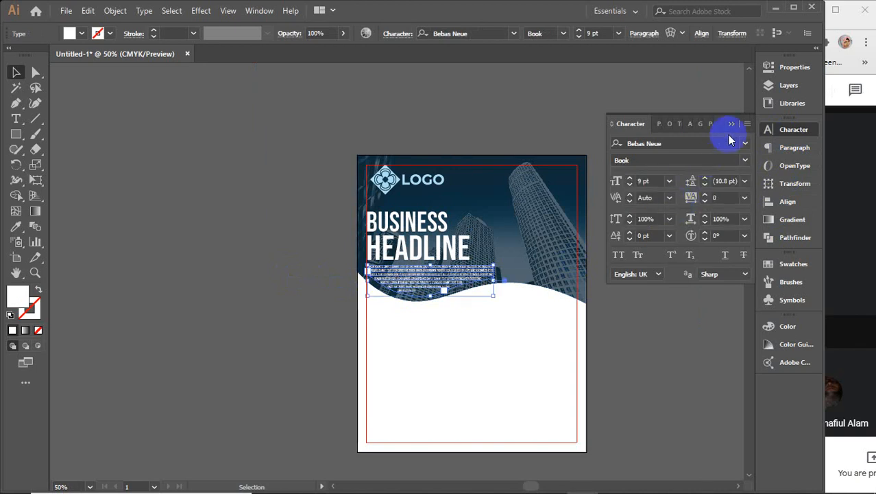
Step: Left-align the logo with the headline and body paragraph
{"action": "left_click", "coordinate": [634, 362]}
{"action": "key", "text": "space"}
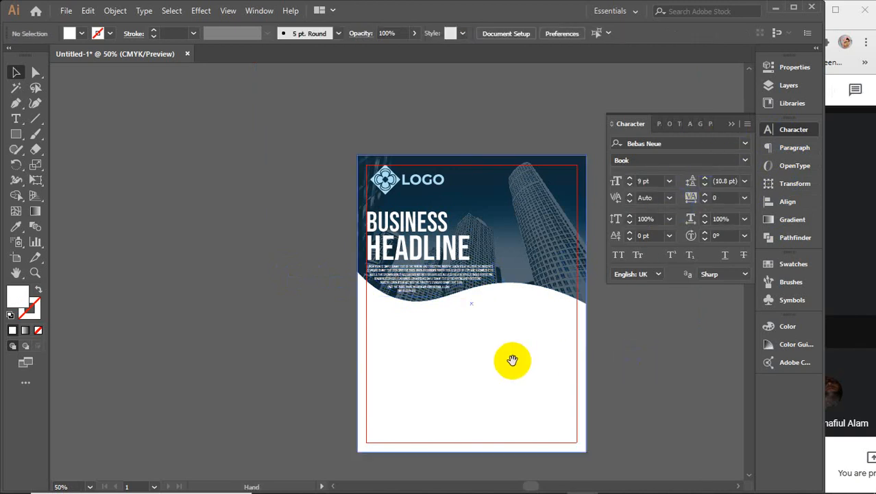
{"action": "left_click_drag", "start_coordinate": [513, 360], "coordinate": [438, 334]}
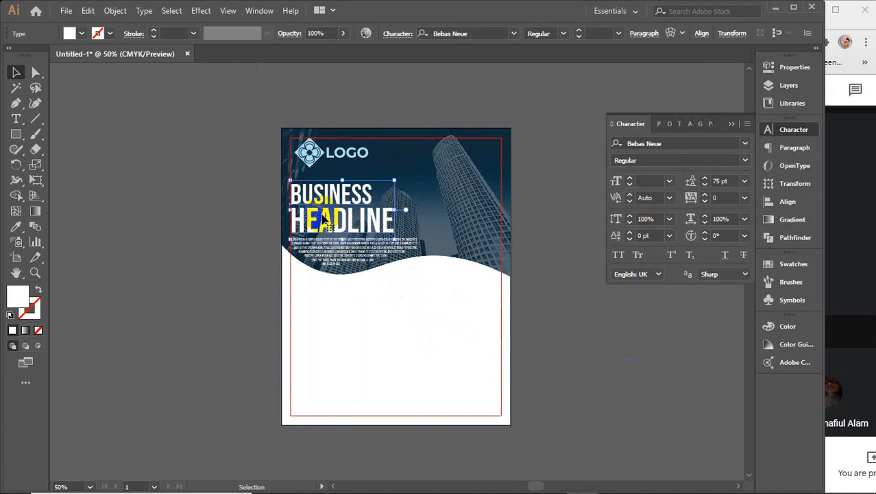
{"action": "left_click", "coordinate": [334, 257], "text": "shift"}
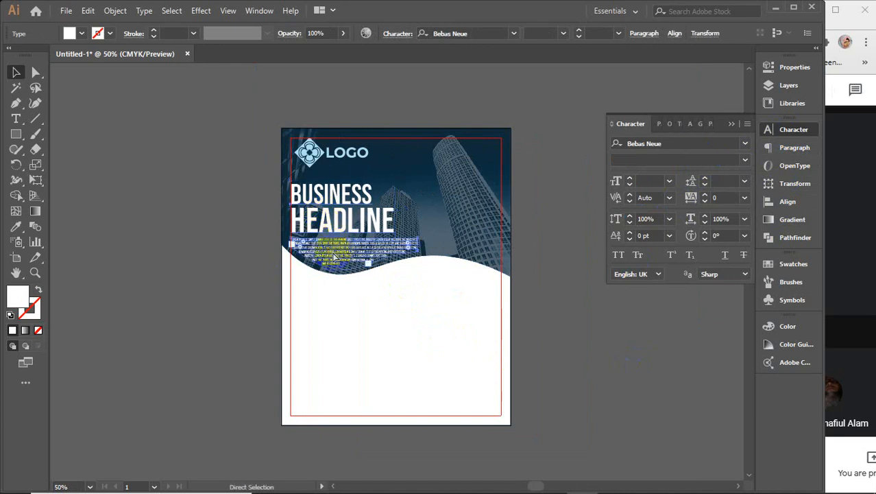
{"action": "left_click", "coordinate": [238, 233]}
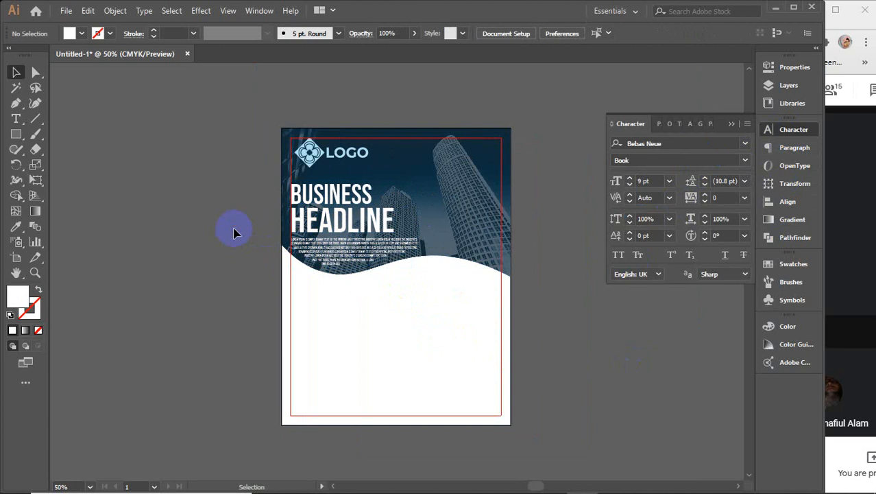
{"action": "left_click", "coordinate": [327, 157]}
{"action": "left_click", "coordinate": [332, 194], "text": "shift"}
{"action": "left_click", "coordinate": [350, 255], "text": "shift"}
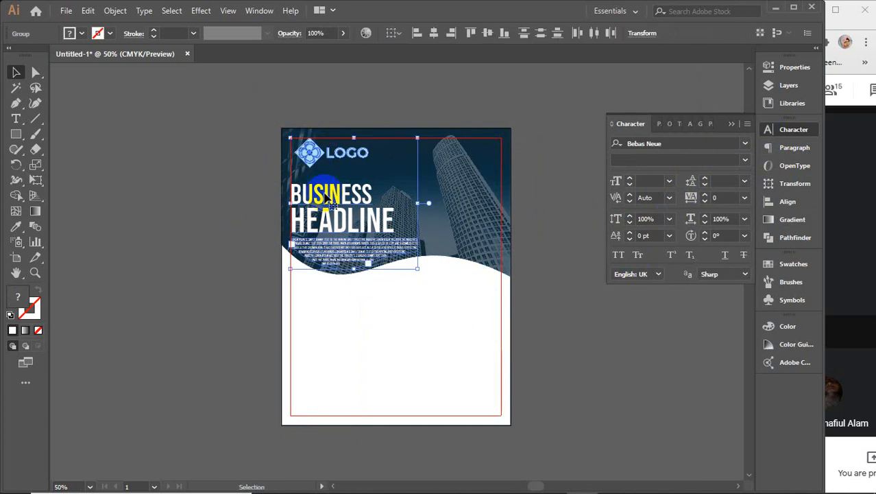
{"action": "key", "text": "ctrl+g"}
{"action": "left_click", "coordinate": [417, 33]}
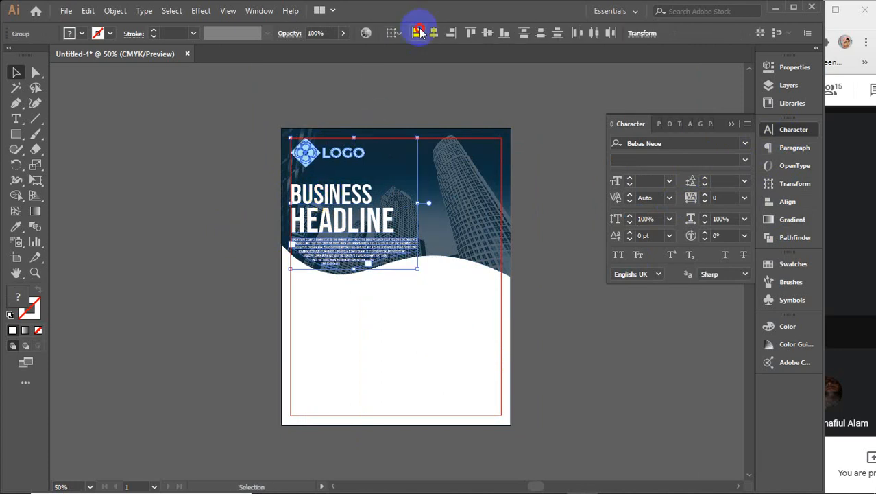
{"action": "left_click", "coordinate": [213, 152]}
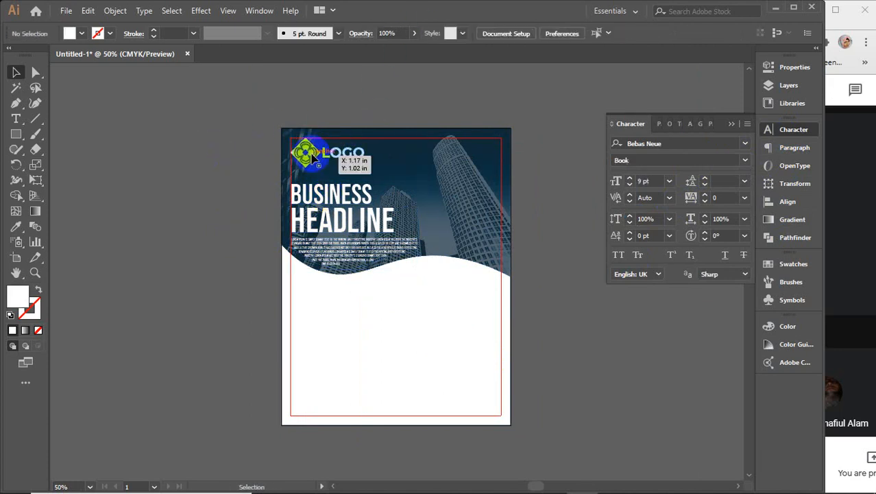
Step: Draw a small square on the canvas left of the flyer page
{"action": "left_click", "coordinate": [580, 343]}
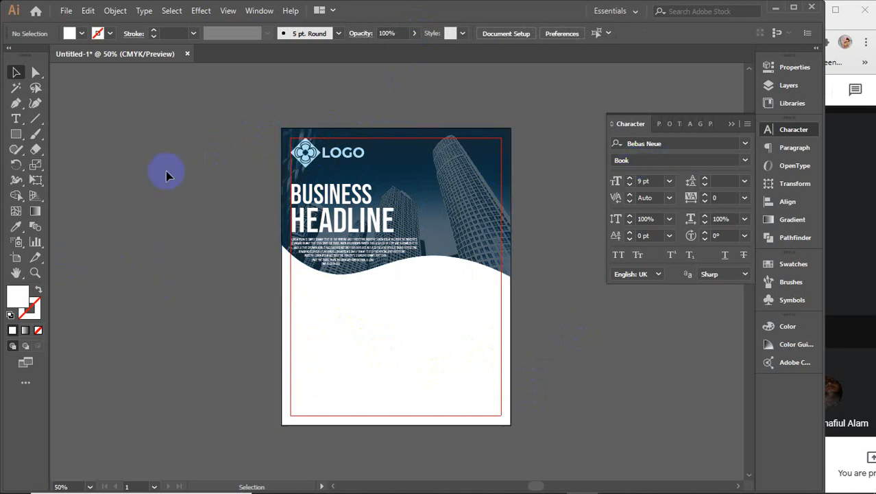
{"action": "left_click", "coordinate": [15, 136]}
{"action": "left_click_drag", "start_coordinate": [115, 193], "coordinate": [161, 238]}
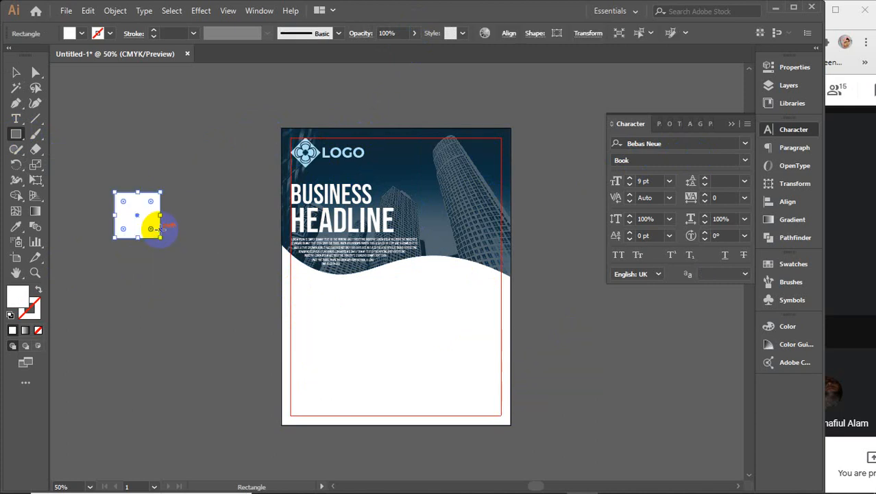
{"action": "left_click", "coordinate": [15, 71]}
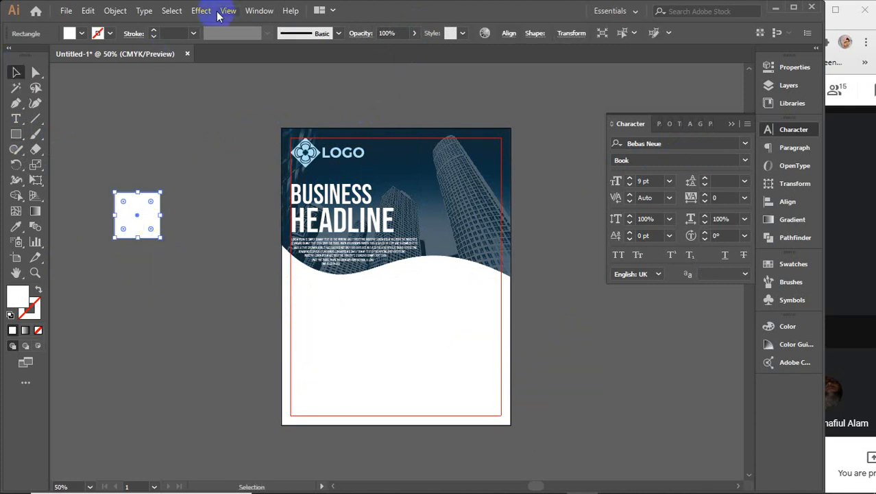
Step: Bloat the square into a four-lobed clover with Pucker & Bloat, then remove its white fill
{"action": "left_click", "coordinate": [205, 13]}
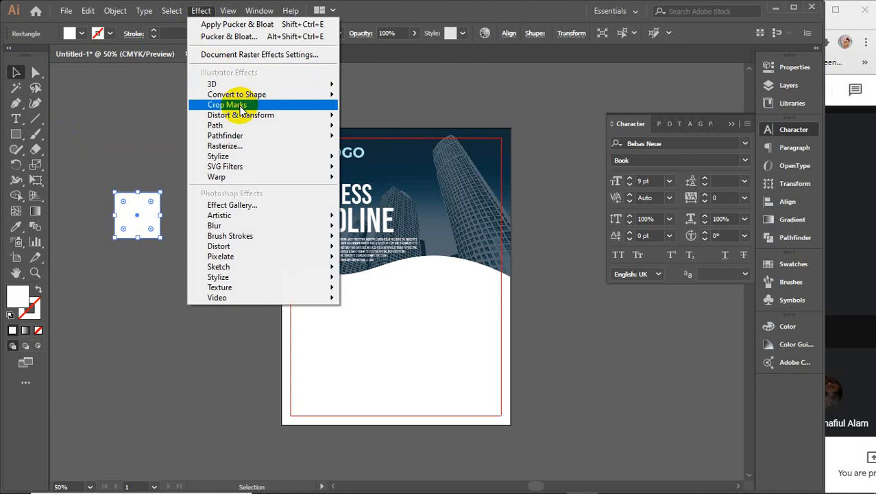
{"action": "mouse_move", "coordinate": [220, 115]}
{"action": "left_click", "coordinate": [373, 133]}
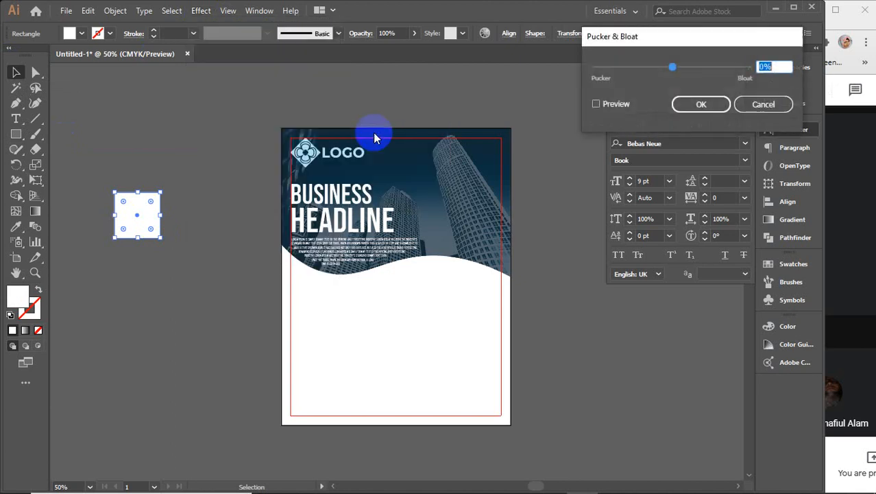
{"action": "left_click", "coordinate": [631, 106]}
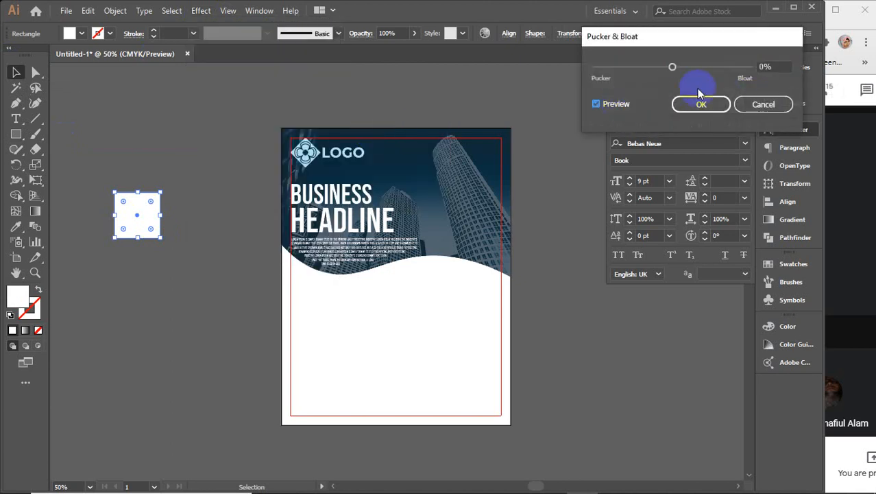
{"action": "left_click_drag", "start_coordinate": [672, 67], "coordinate": [707, 67]}
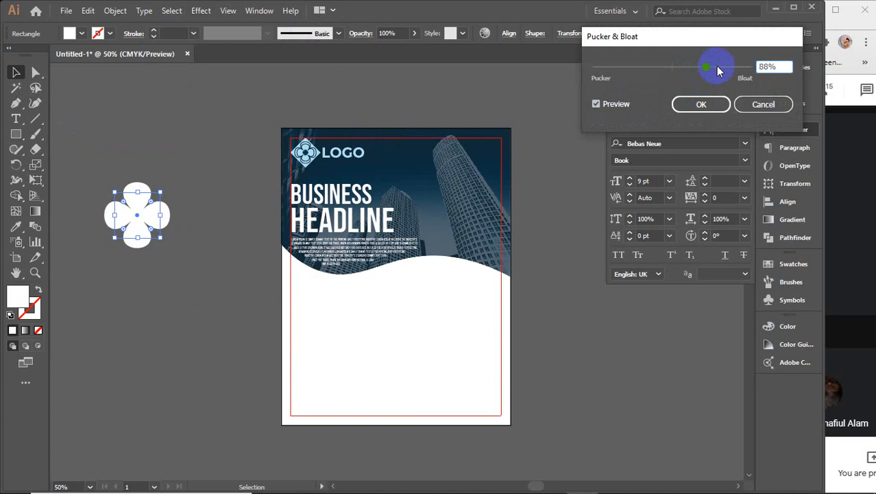
{"action": "left_click", "coordinate": [715, 104]}
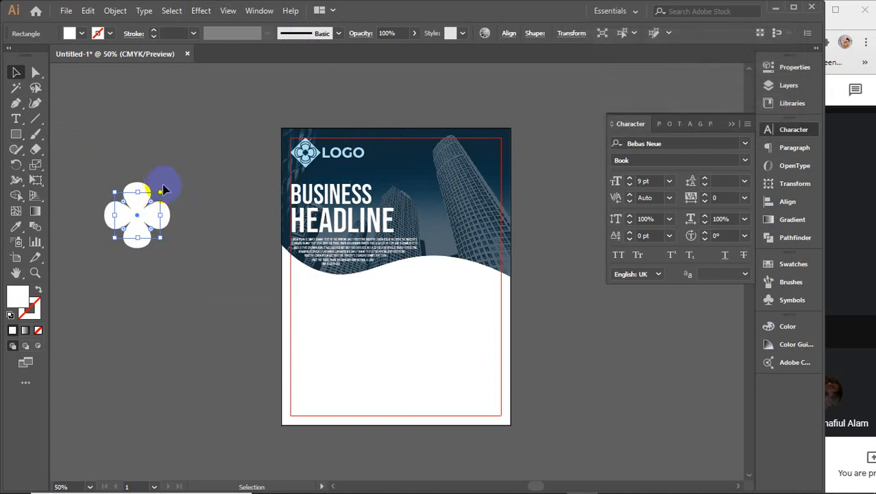
{"action": "left_click_drag", "start_coordinate": [160, 190], "coordinate": [180, 219]}
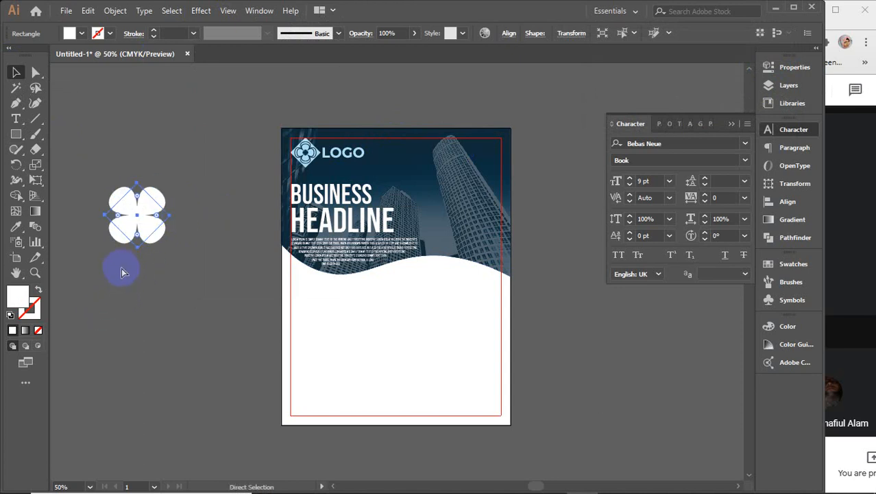
{"action": "key", "text": "ctrl+z"}
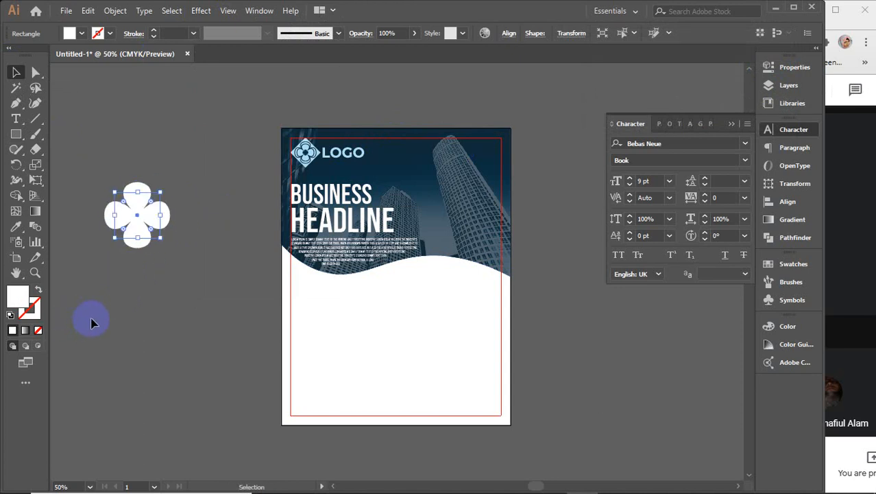
{"action": "left_click", "coordinate": [38, 329]}
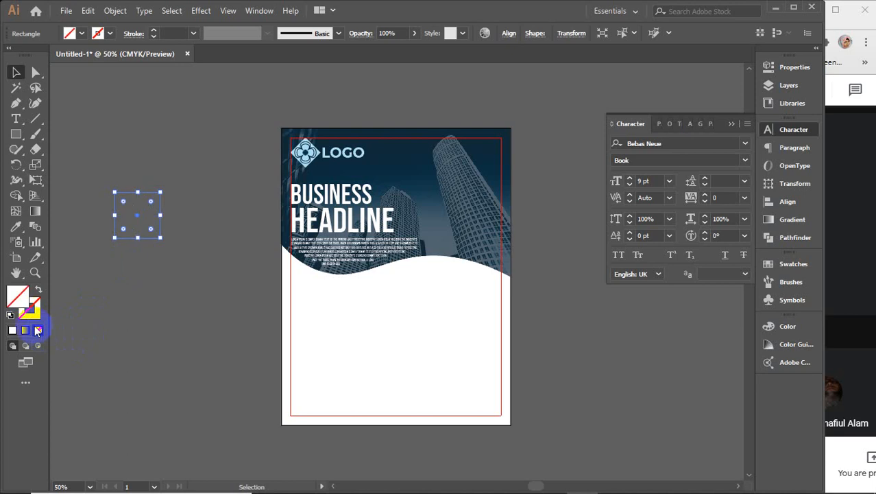
Step: Give the clover an outline stroke and raise its weight to 11 pt
{"action": "left_click", "coordinate": [11, 330]}
{"action": "left_click", "coordinate": [11, 330]}
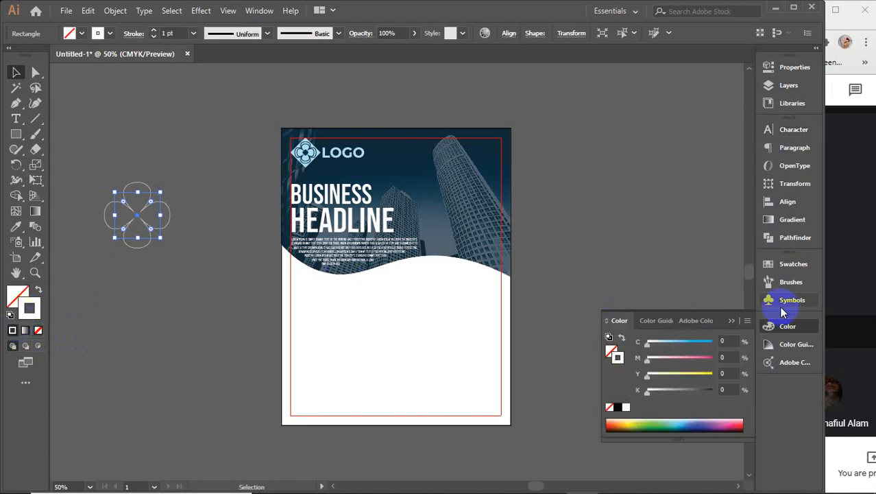
{"action": "left_click", "coordinate": [729, 320]}
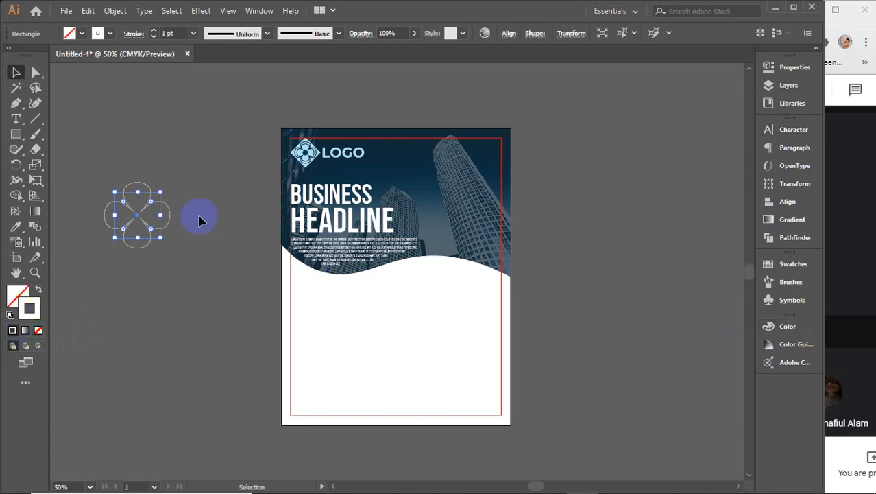
{"action": "left_click", "coordinate": [171, 33]}
{"action": "type", "text": "3"}
{"action": "key", "text": "Return"}
{"action": "type", "text": "4"}
{"action": "key", "text": "Return"}
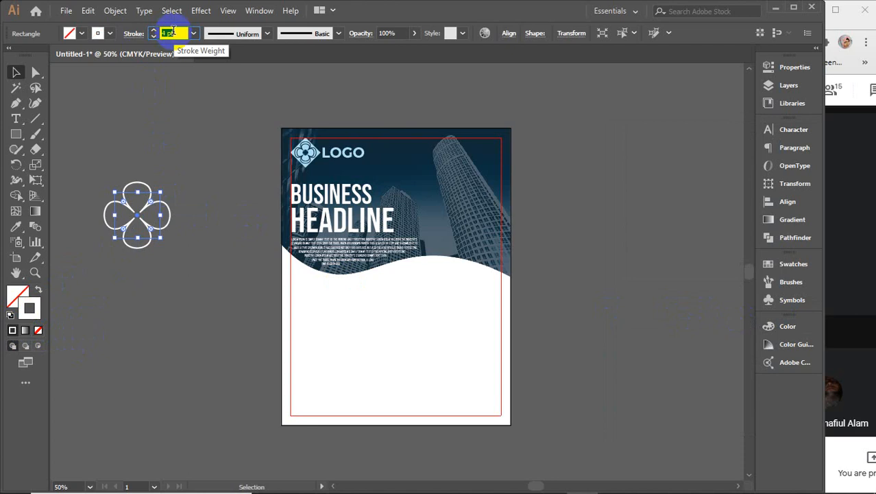
{"action": "key", "text": "Up"}
{"action": "key", "text": "Up"}
{"action": "key", "text": "Up"}
{"action": "key", "text": "Up"}
{"action": "key", "text": "Up"}
{"action": "key", "text": "Up"}
{"action": "key", "text": "Up"}
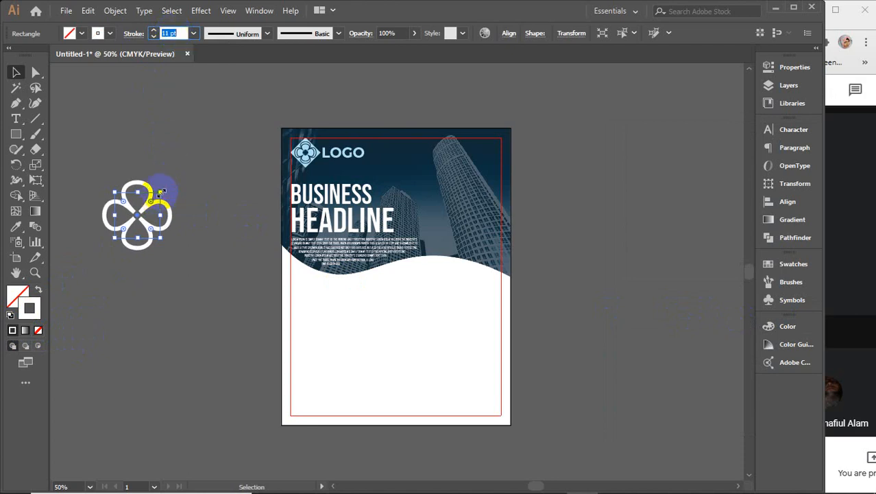
Step: Shrink the clover to about 1.21 in wide and move it lower on the canvas
{"action": "mouse_move", "coordinate": [162, 195]}
{"action": "left_mouse_down"}
{"action": "mouse_move", "coordinate": [154, 199]}
{"action": "mouse_move", "coordinate": [190, 215]}
{"action": "mouse_move", "coordinate": [225, 285]}
{"action": "left_mouse_up"}
{"action": "left_click", "coordinate": [190, 215]}
{"action": "left_click", "coordinate": [235, 266]}
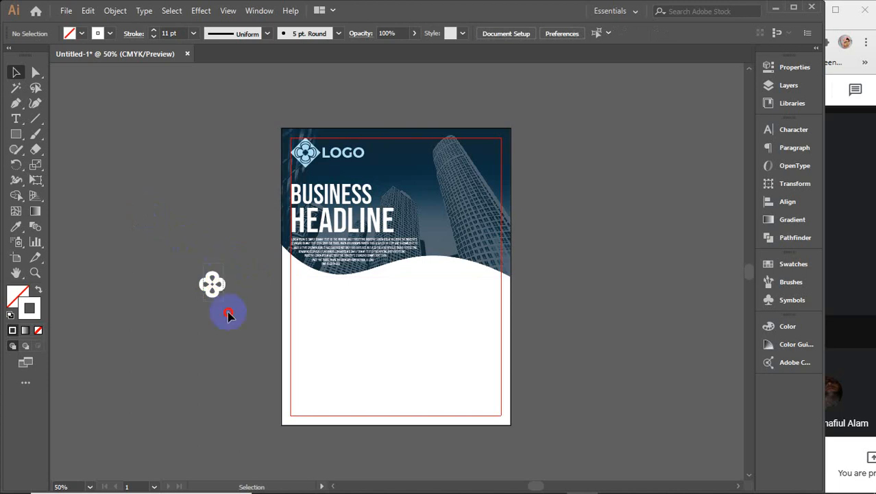
{"action": "left_click", "coordinate": [223, 284]}
Step: Thin the clover's outline from 8 pt to 5 pt and reselect the icon
{"action": "left_click", "coordinate": [173, 32]}
{"action": "type", "text": "8"}
{"action": "key", "text": "Return"}
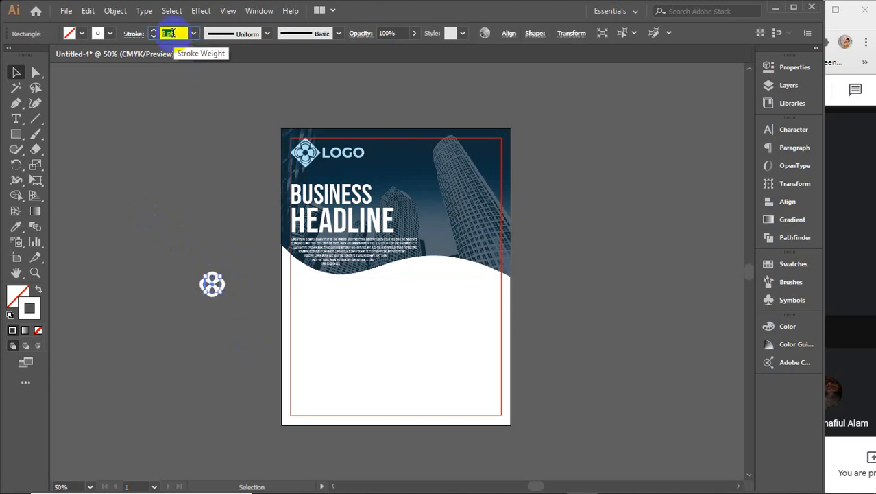
{"action": "type", "text": "5"}
{"action": "key", "text": "Return"}
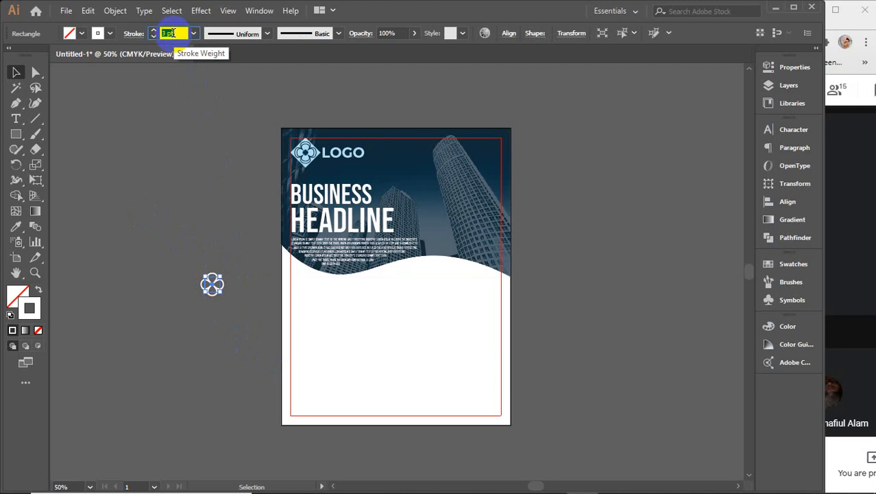
{"action": "left_click", "coordinate": [187, 203]}
{"action": "left_click", "coordinate": [344, 331]}
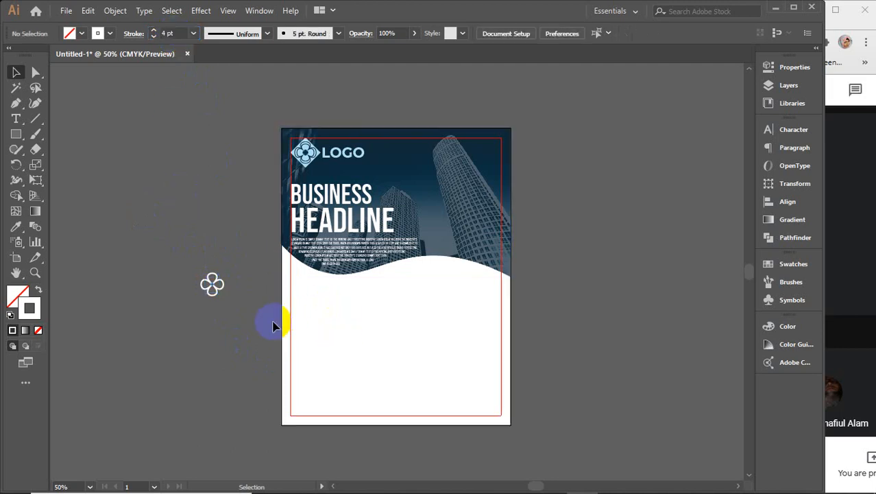
{"action": "left_click_drag", "start_coordinate": [183, 264], "coordinate": [221, 333]}
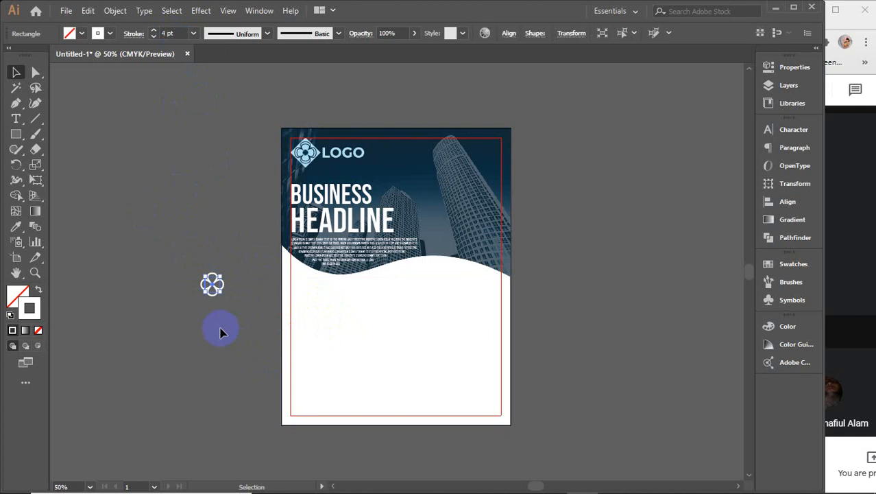
Step: Sample the header's navy onto the clover and raise its opacity to 100%
{"action": "key", "text": "i"}
{"action": "left_click", "coordinate": [394, 148]}
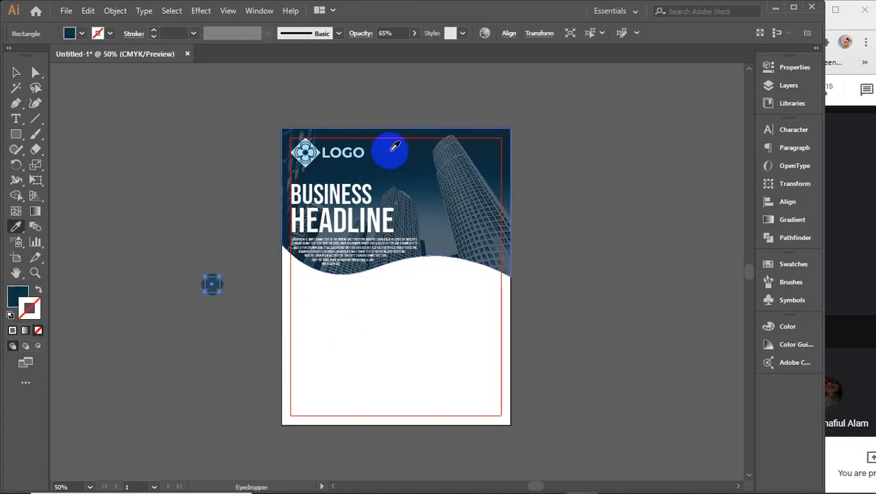
{"action": "key", "text": "v"}
{"action": "left_click", "coordinate": [12, 301]}
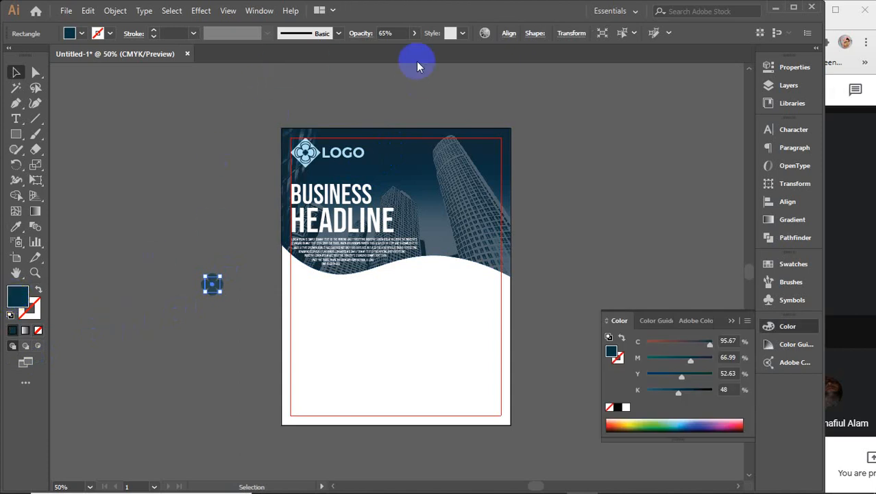
{"action": "left_click", "coordinate": [414, 33]}
{"action": "left_click_drag", "start_coordinate": [397, 47], "coordinate": [415, 49]}
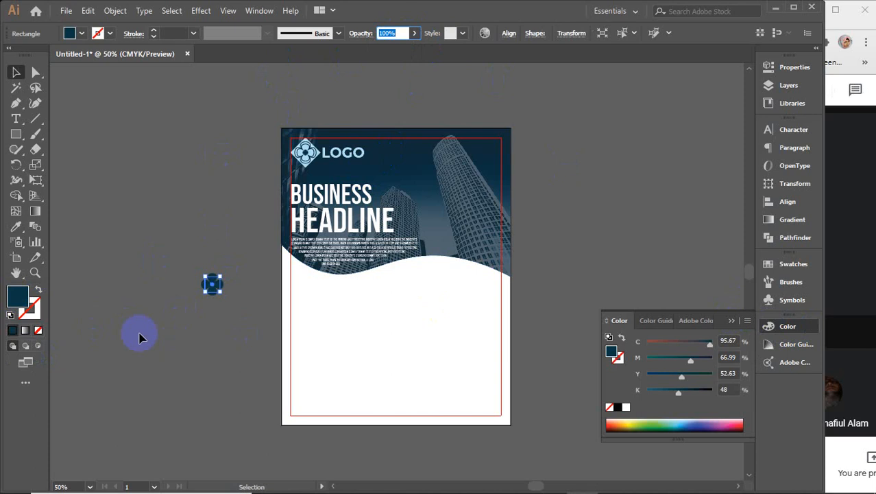
Step: Make the clover's stroke dark navy and remove its fill
{"action": "left_click", "coordinate": [40, 316]}
{"action": "left_click", "coordinate": [12, 330]}
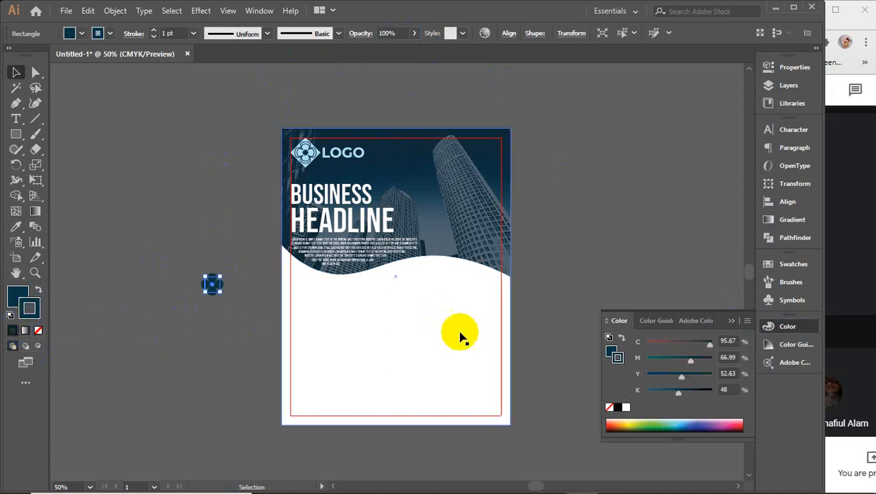
{"action": "left_click", "coordinate": [732, 321]}
{"action": "left_click", "coordinate": [8, 295]}
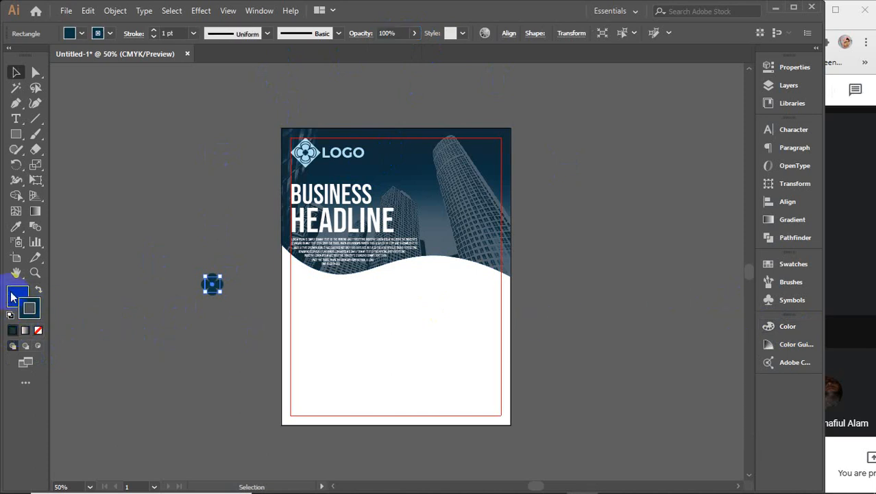
{"action": "left_click", "coordinate": [12, 330]}
{"action": "left_click", "coordinate": [38, 330]}
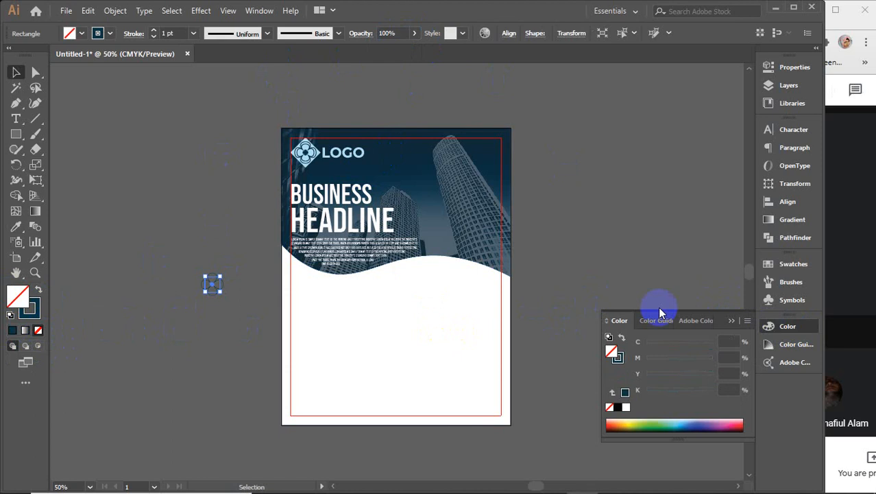
{"action": "left_click", "coordinate": [732, 321]}
Step: Set the clover's outline to 5 pt and move the icon further left on the canvas
{"action": "left_click", "coordinate": [178, 33]}
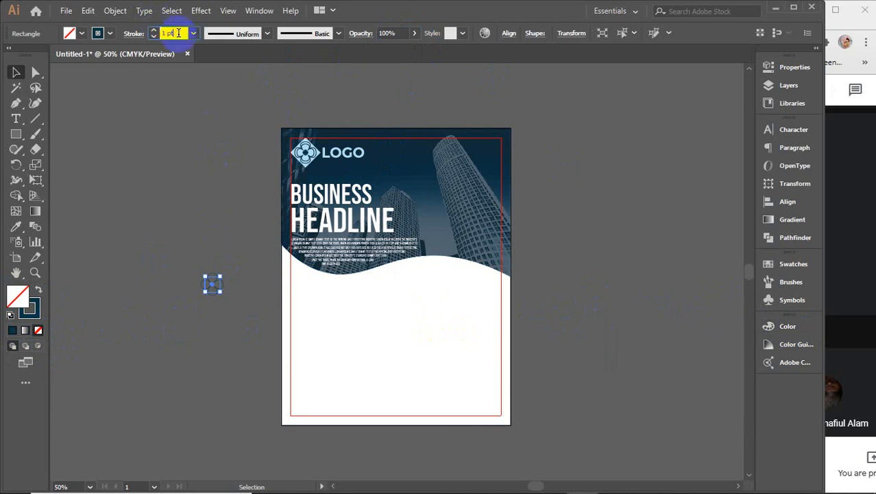
{"action": "type", "text": "3"}
{"action": "key", "text": "Return"}
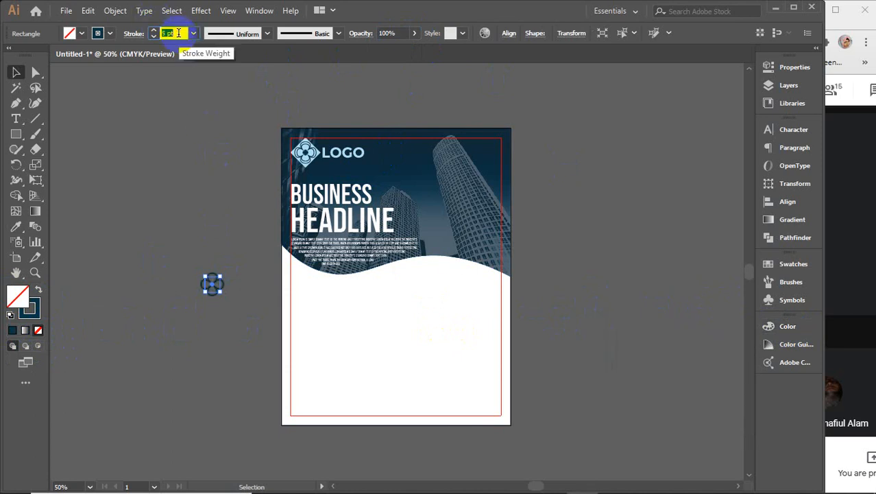
{"action": "left_click", "coordinate": [201, 257]}
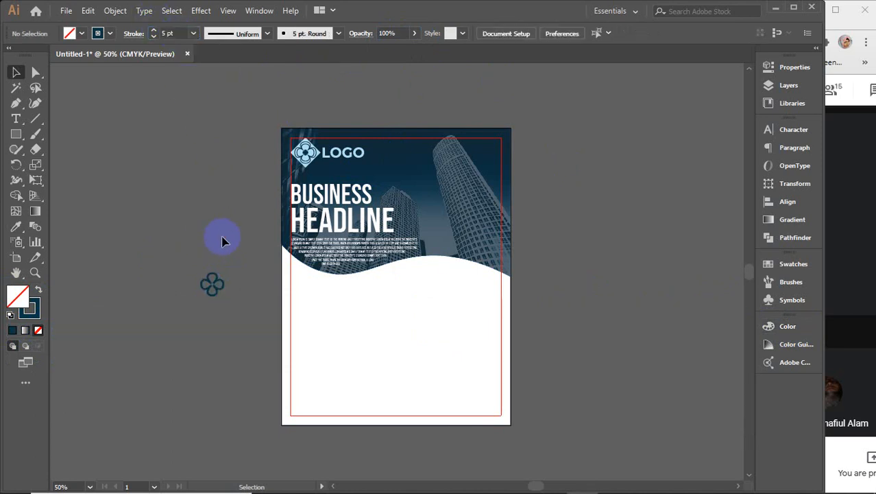
{"action": "left_click_drag", "start_coordinate": [228, 349], "coordinate": [424, 319]}
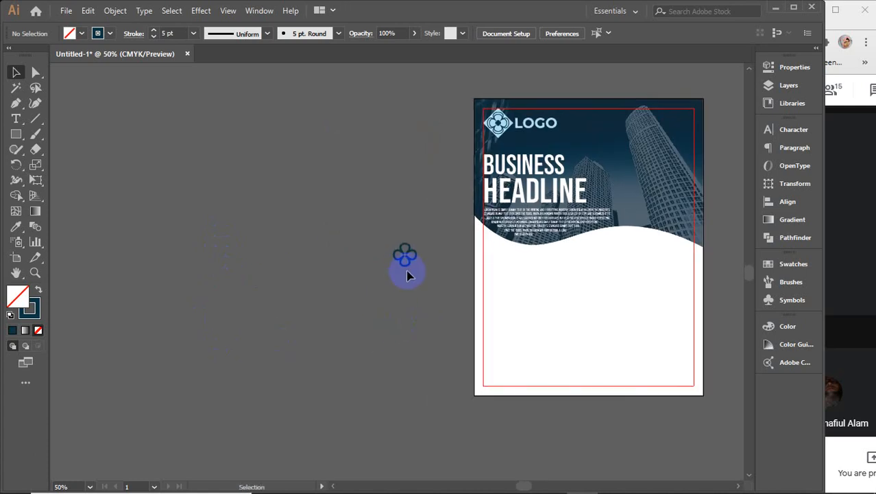
{"action": "left_click_drag", "start_coordinate": [407, 264], "coordinate": [171, 231]}
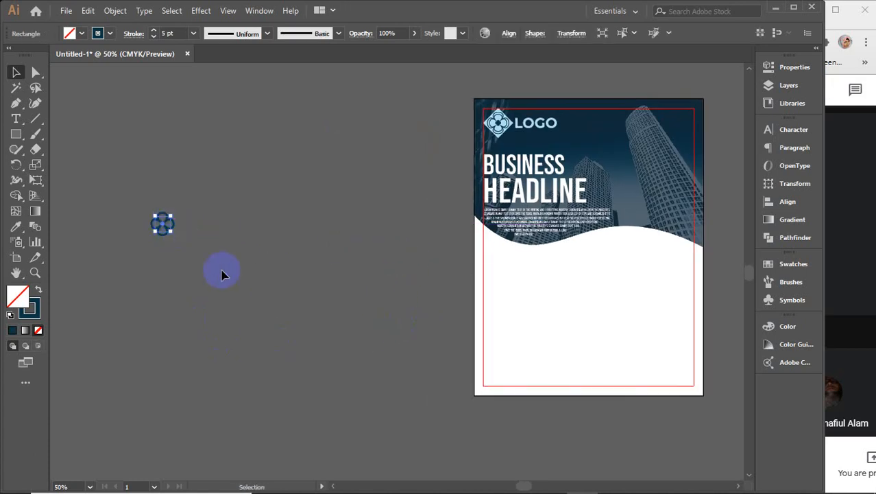
{"action": "left_click", "coordinate": [16, 118]}
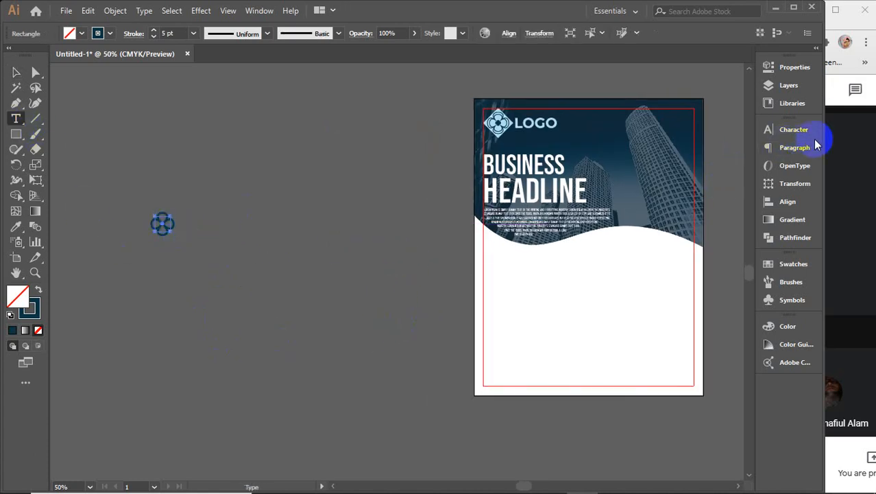
Step: Switch the type settings from Bebas Neue to Montserrat Regular at 8 pt in the Character panel
{"action": "left_click", "coordinate": [790, 128]}
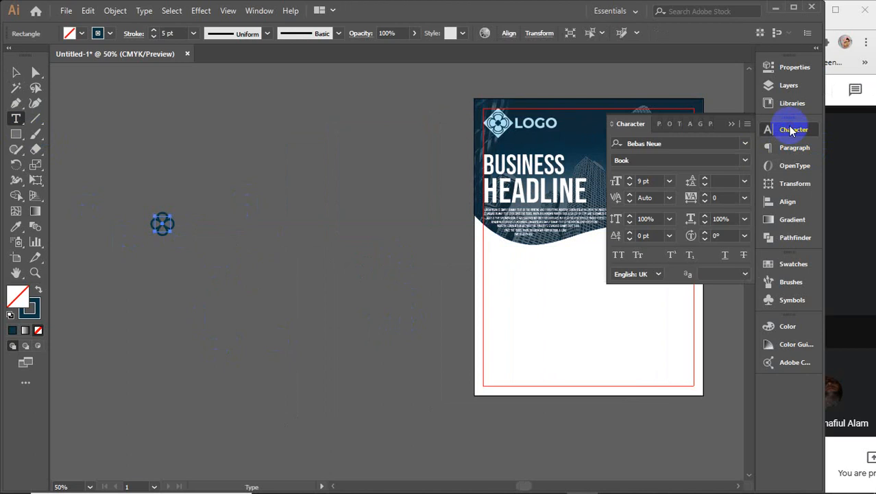
{"action": "left_click", "coordinate": [682, 142]}
{"action": "type", "text": "mont"}
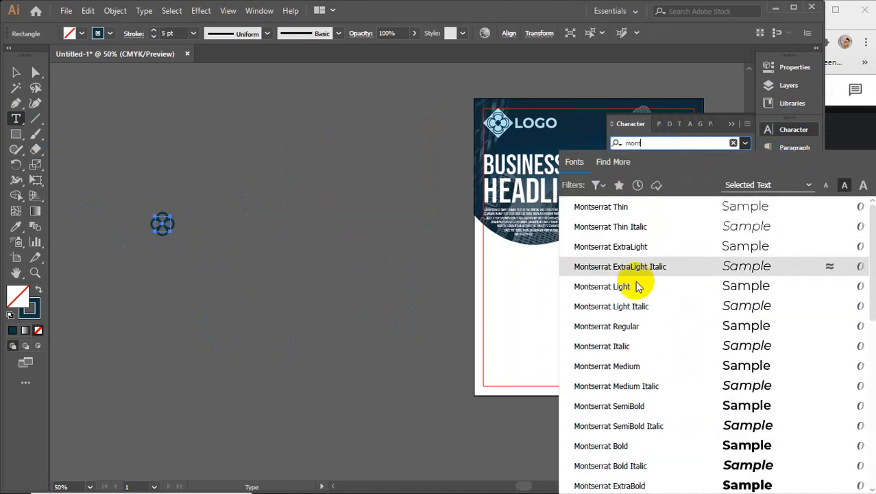
{"action": "left_click", "coordinate": [617, 327]}
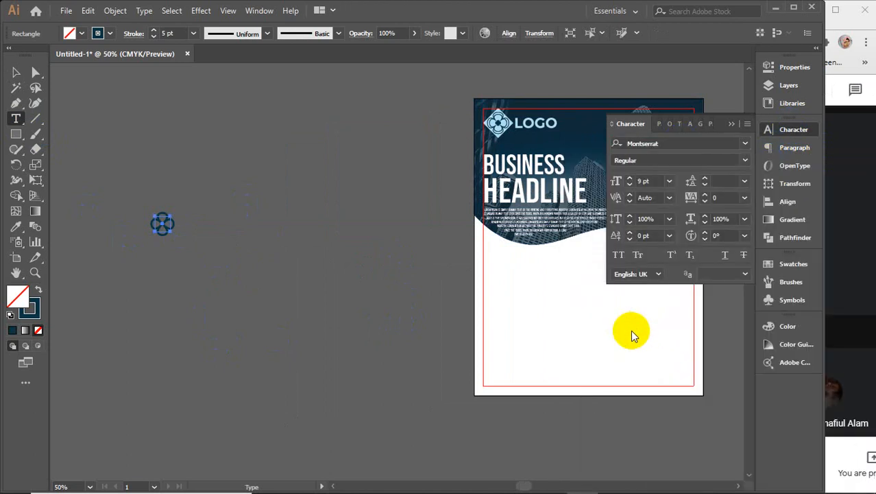
{"action": "left_click", "coordinate": [659, 181]}
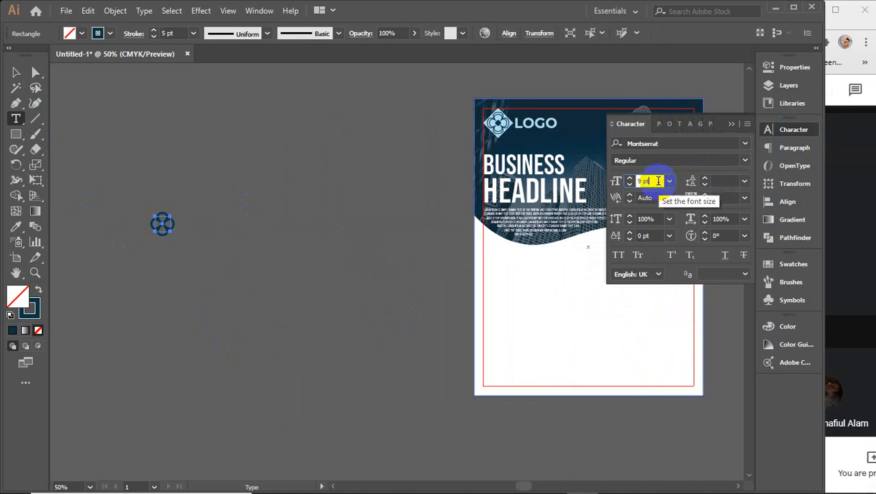
{"action": "left_click", "coordinate": [732, 126]}
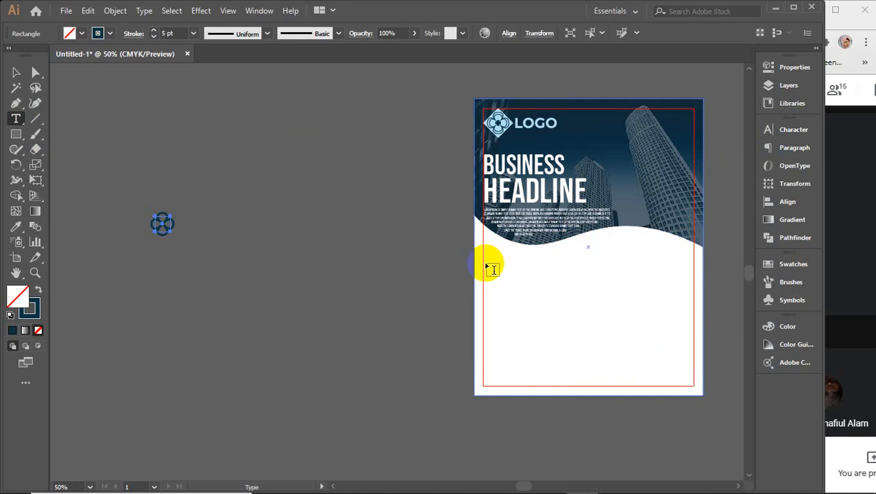
Step: Draw a Montserrat placeholder text area in the white lower area and check its justified paragraph alignment
{"action": "left_click_drag", "start_coordinate": [485, 262], "coordinate": [543, 306]}
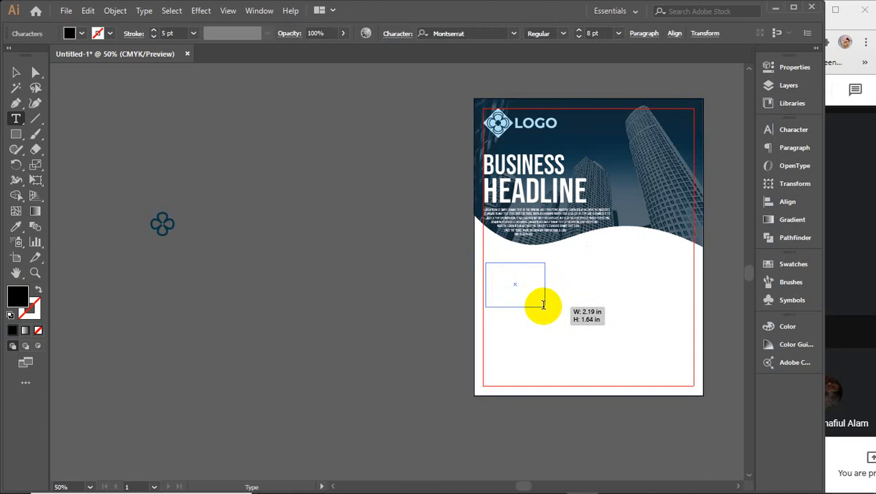
{"action": "left_click", "coordinate": [17, 72]}
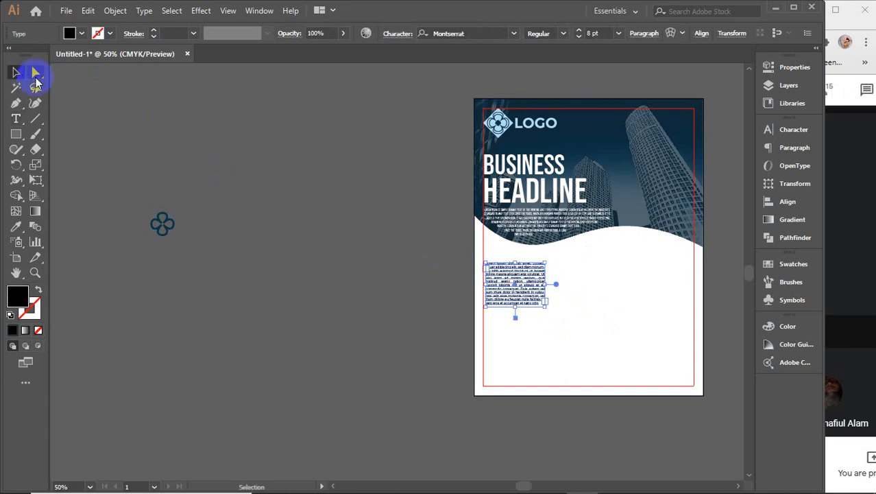
{"action": "left_click", "coordinate": [644, 33]}
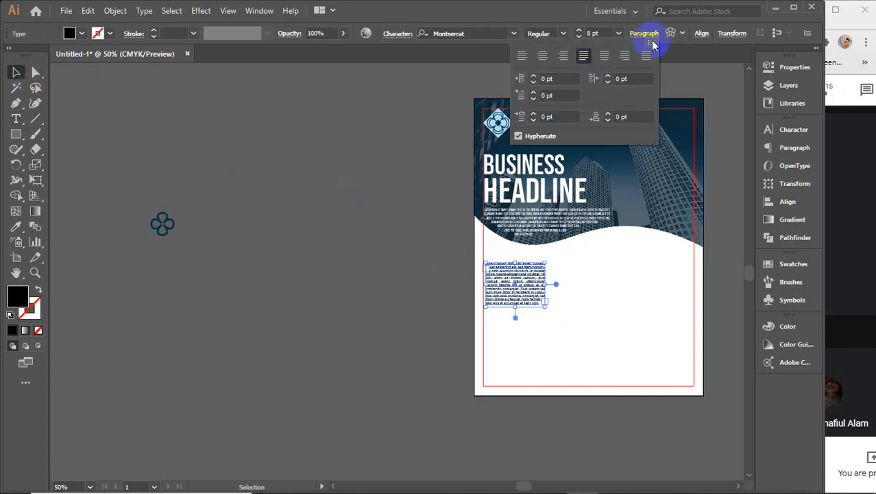
{"action": "left_click", "coordinate": [644, 33]}
{"action": "left_click", "coordinate": [453, 300]}
Step: Copy the paragraph beside the artboard, delete the original, and place the clover icon above it
{"action": "left_click_drag", "start_coordinate": [520, 293], "coordinate": [168, 285]}
{"action": "left_click_drag", "start_coordinate": [172, 229], "coordinate": [254, 291]}
{"action": "left_click", "coordinate": [544, 278]}
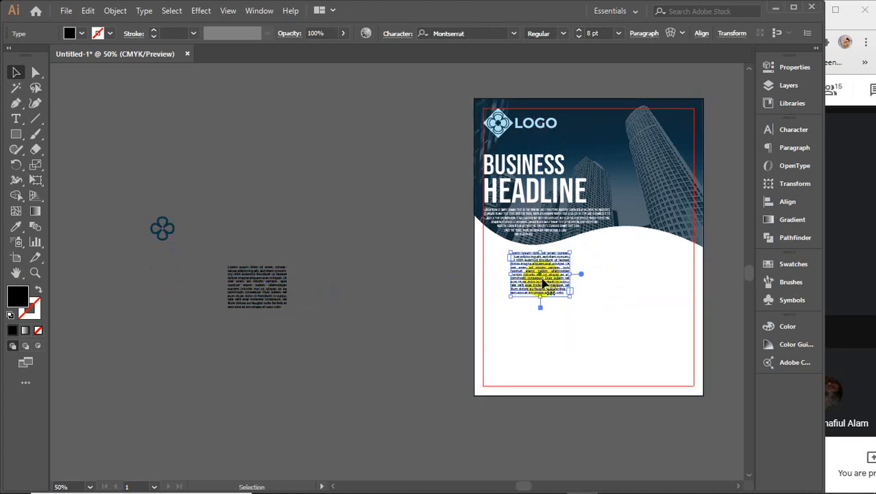
{"action": "key", "text": "Delete"}
{"action": "left_click", "coordinate": [261, 281]}
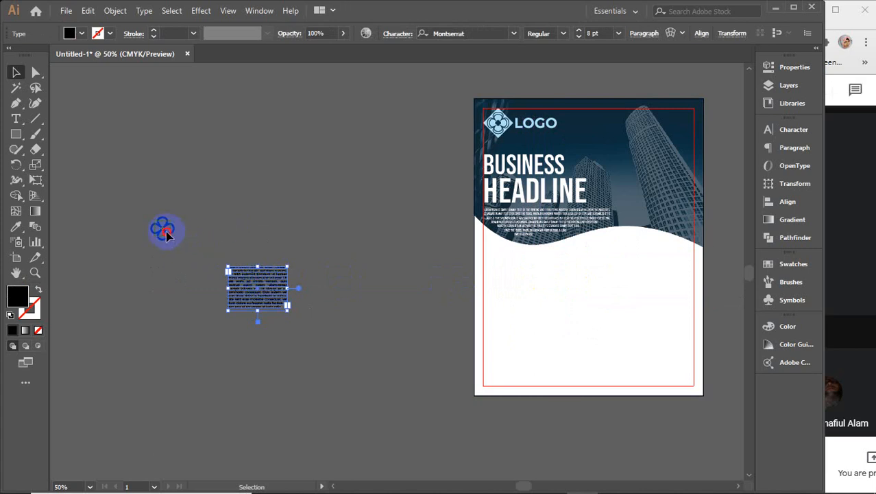
{"action": "left_click_drag", "start_coordinate": [166, 234], "coordinate": [258, 251]}
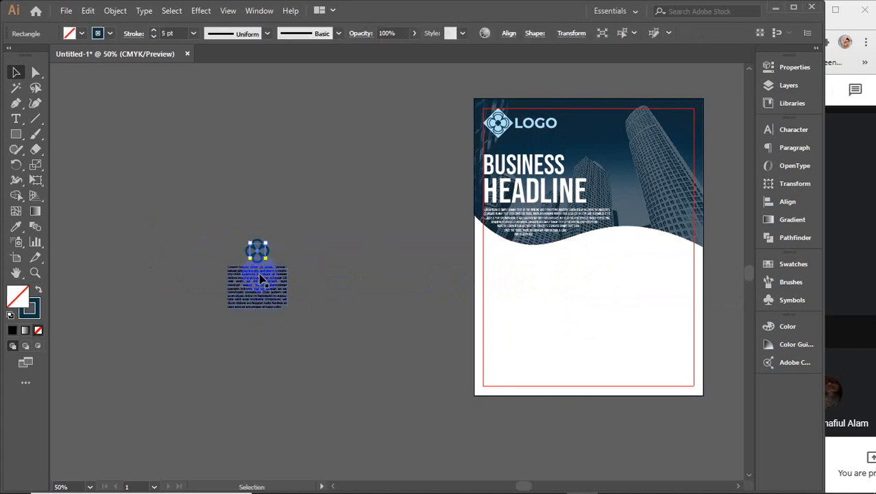
{"action": "scroll", "coordinate": [261, 279], "scroll_direction": "up", "scroll_amount": 3}
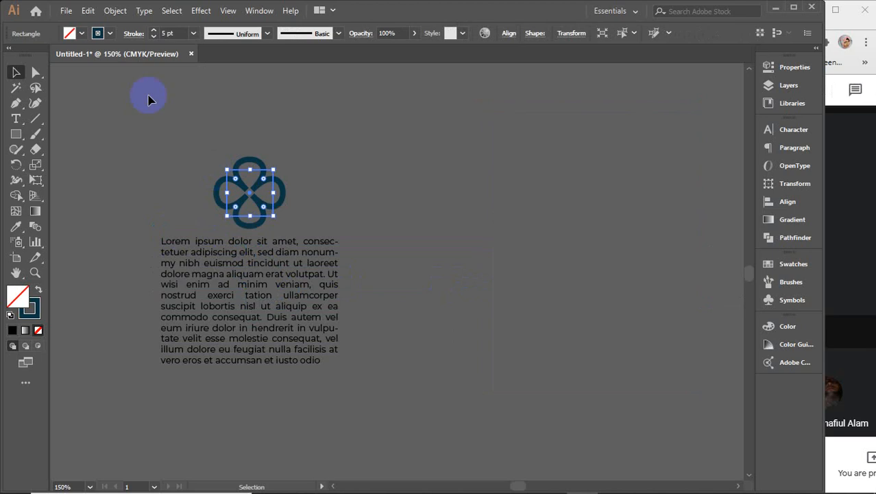
{"action": "left_click", "coordinate": [115, 11]}
Step: Expand the clover icon's outline appearance into plain filled paths
{"action": "left_click", "coordinate": [183, 179]}
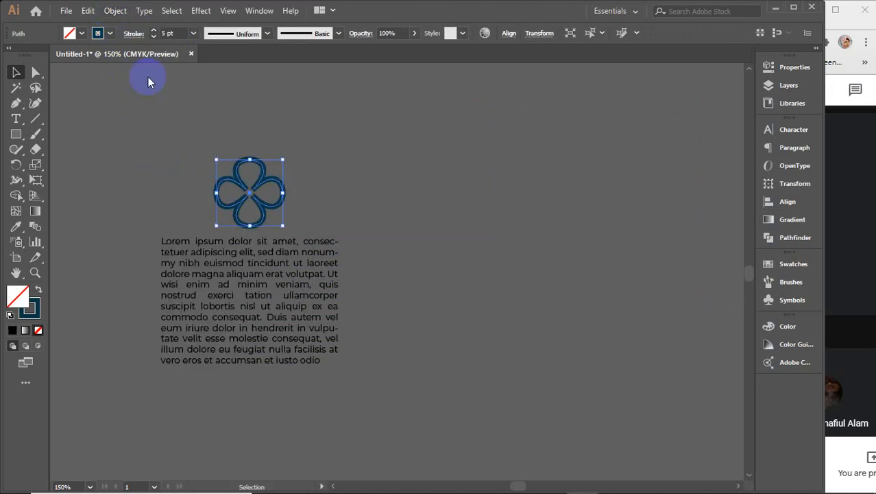
{"action": "left_click", "coordinate": [114, 10]}
{"action": "left_click", "coordinate": [184, 158]}
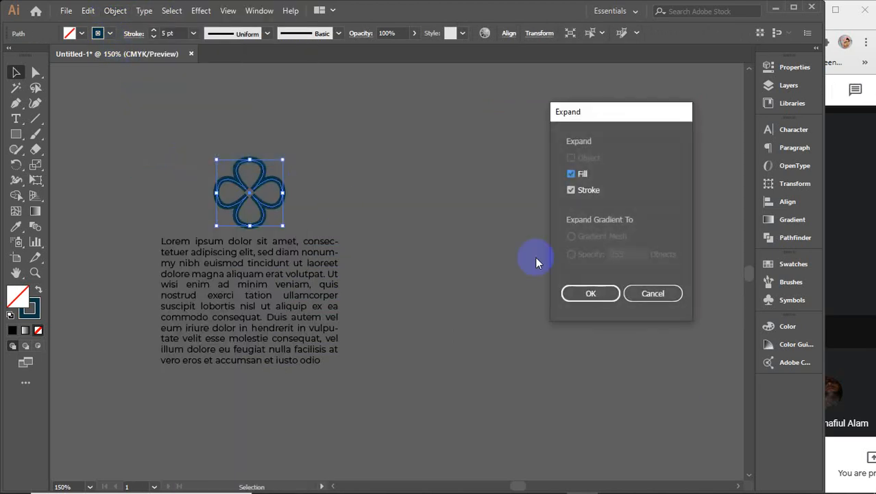
{"action": "left_click", "coordinate": [594, 291]}
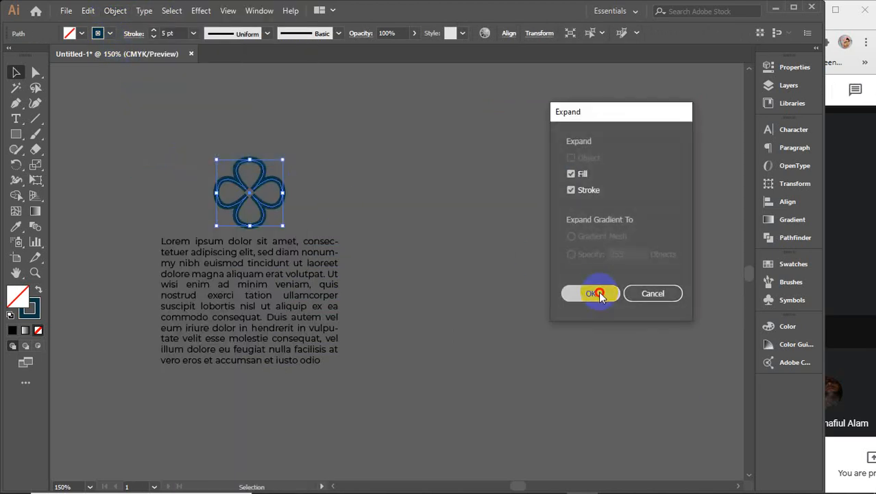
{"action": "left_click", "coordinate": [325, 152]}
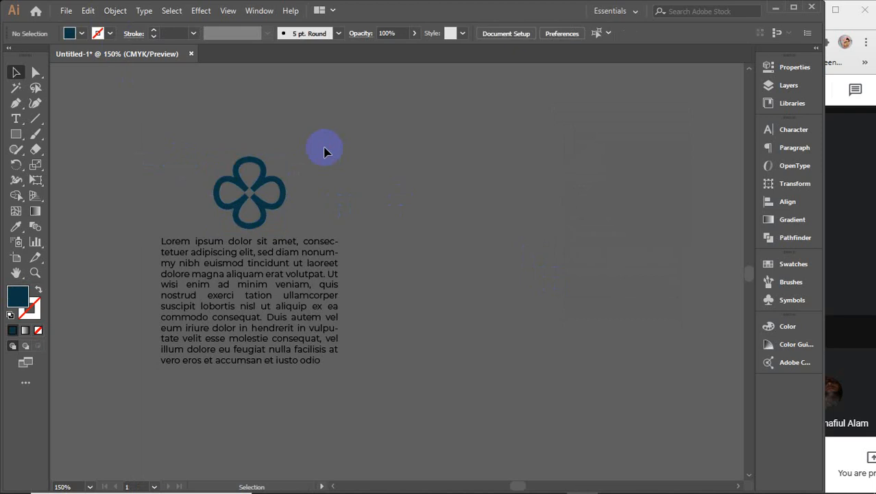
{"action": "left_click", "coordinate": [257, 194]}
{"action": "scroll", "coordinate": [255, 196], "scroll_direction": "up", "scroll_amount": 6}
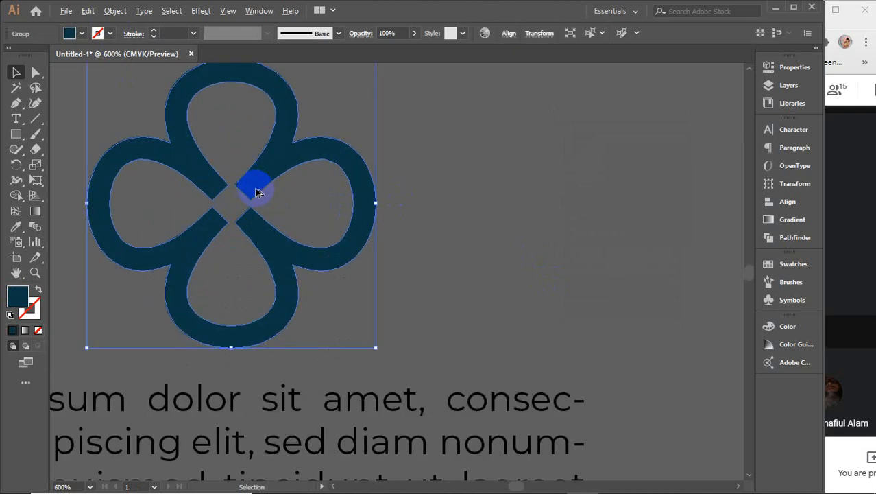
{"action": "left_click_drag", "start_coordinate": [361, 213], "coordinate": [366, 214]}
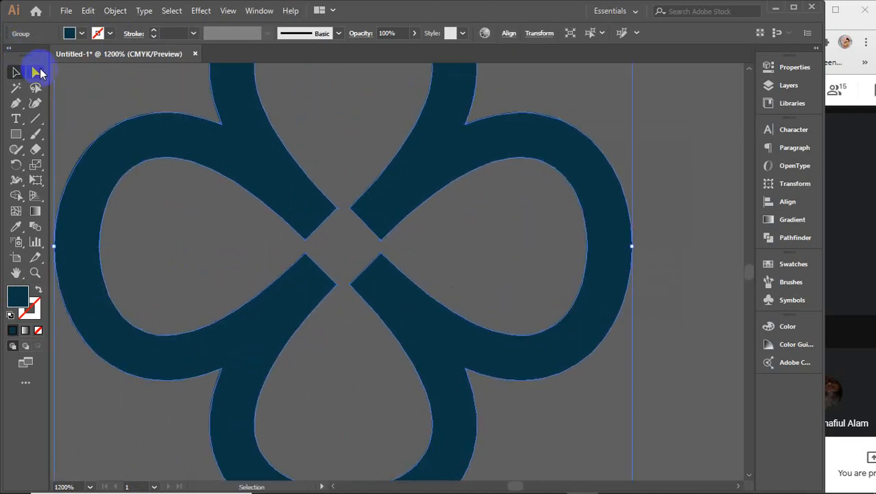
Step: Round the clover's inner petal corners to 0.04 in, leaving soft gaps at its centre
{"action": "left_click", "coordinate": [35, 73]}
{"action": "left_click", "coordinate": [318, 233]}
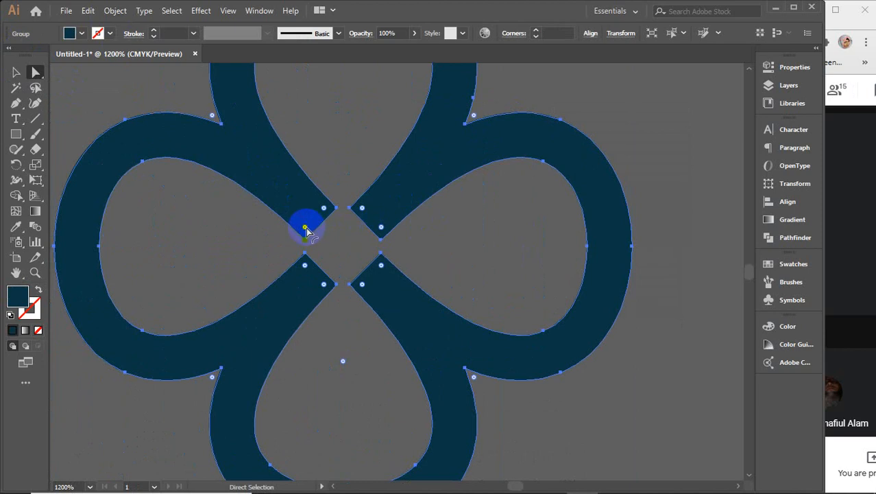
{"action": "left_click", "coordinate": [306, 229]}
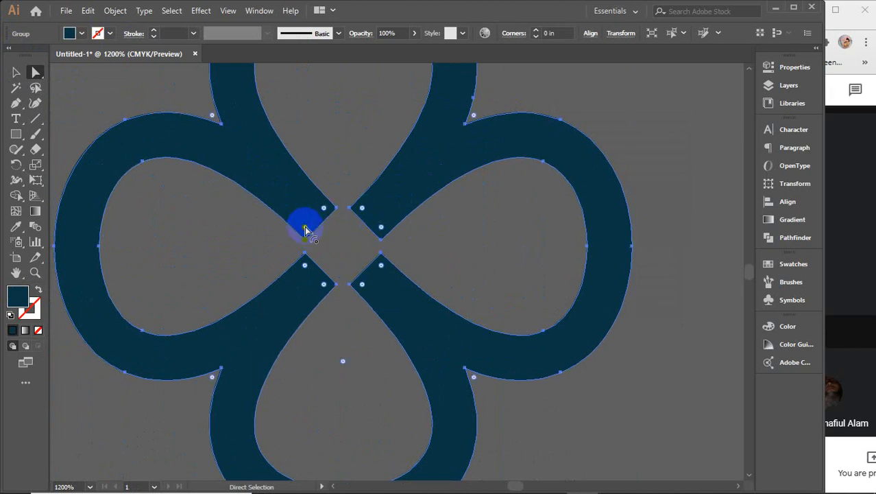
{"action": "left_click_drag", "start_coordinate": [306, 229], "coordinate": [323, 214]}
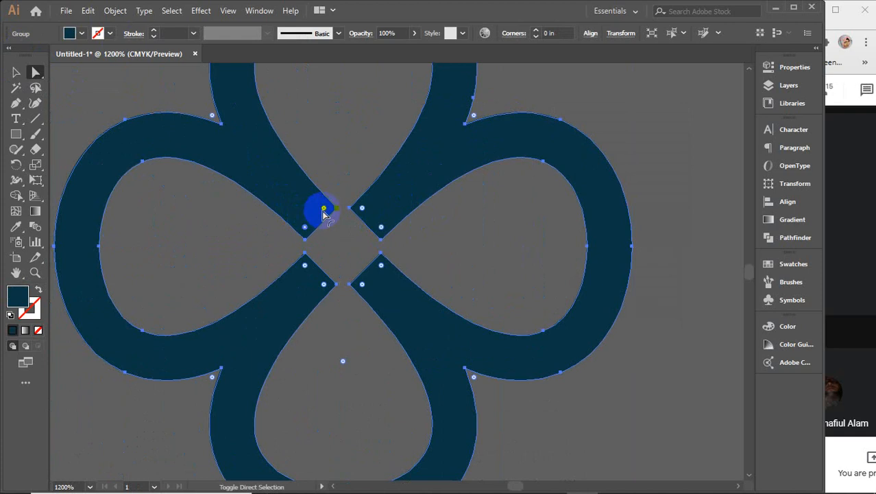
{"action": "left_click", "coordinate": [355, 208]}
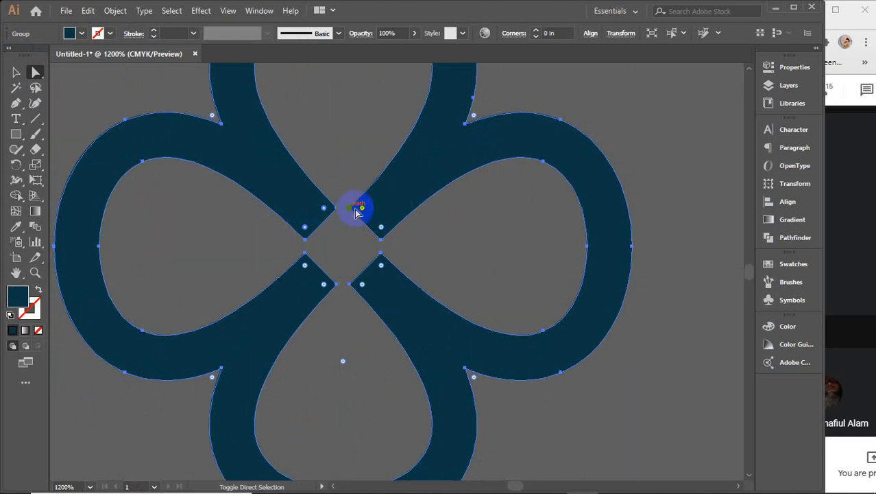
{"action": "left_click_drag", "start_coordinate": [363, 211], "coordinate": [382, 267]}
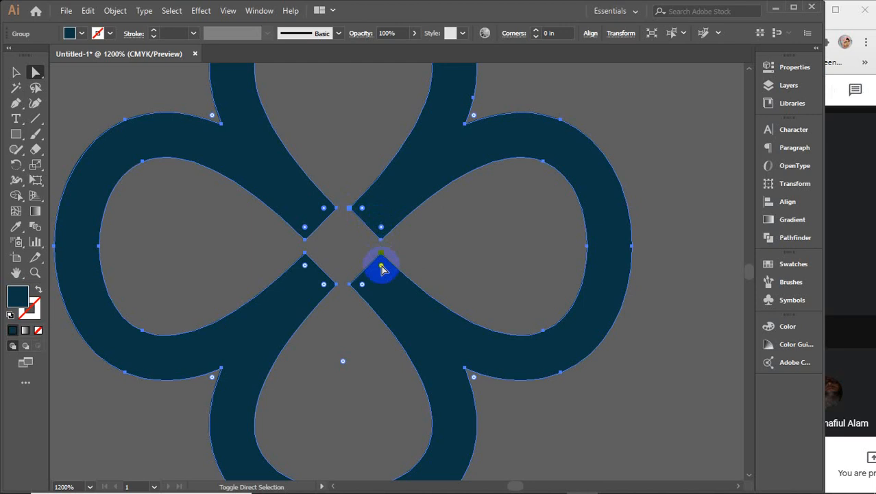
{"action": "left_click", "coordinate": [364, 285]}
{"action": "left_click", "coordinate": [325, 286]}
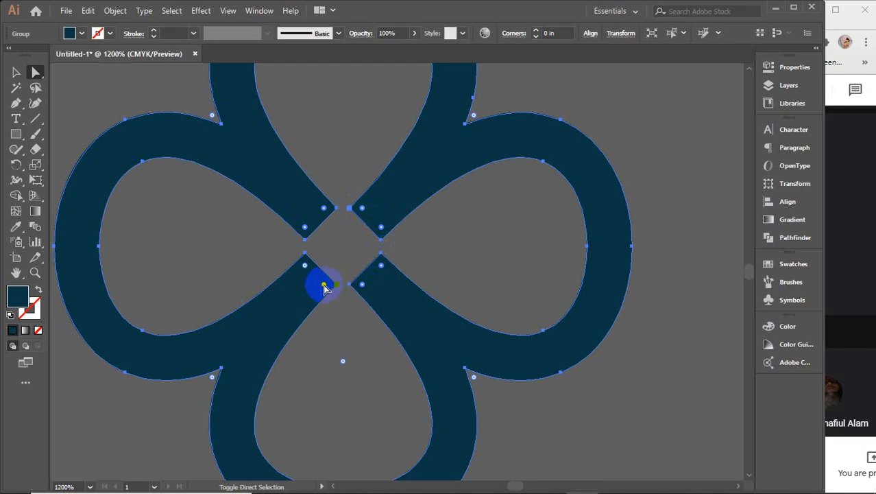
{"action": "left_click_drag", "start_coordinate": [304, 263], "coordinate": [229, 307]}
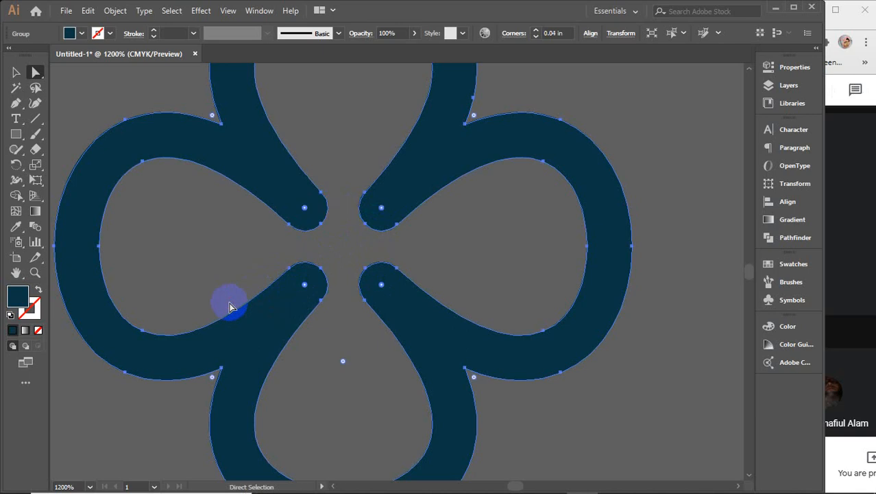
{"action": "left_click", "coordinate": [15, 71]}
{"action": "scroll", "coordinate": [319, 202], "scroll_direction": "down", "scroll_amount": 4, "text": "alt"}
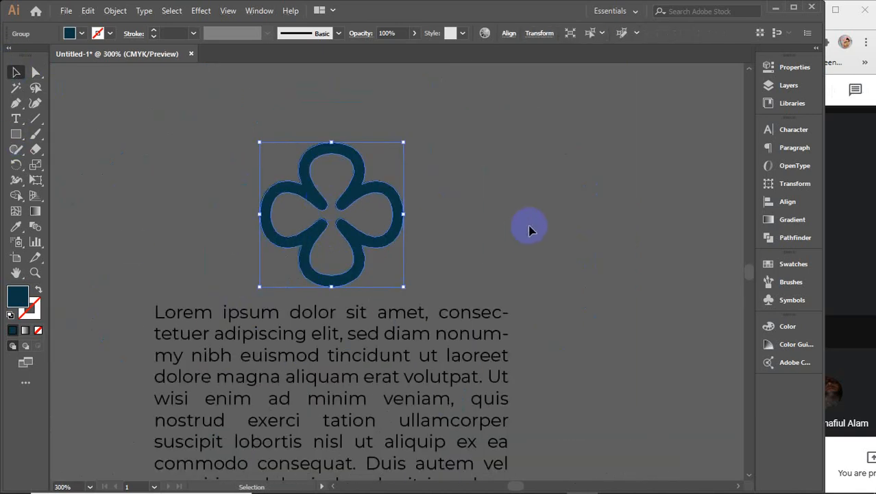
Step: Shrink the clover icon to about 0.76 in square and nudge it slightly left and down
{"action": "left_click", "coordinate": [407, 231]}
{"action": "left_click", "coordinate": [395, 241]}
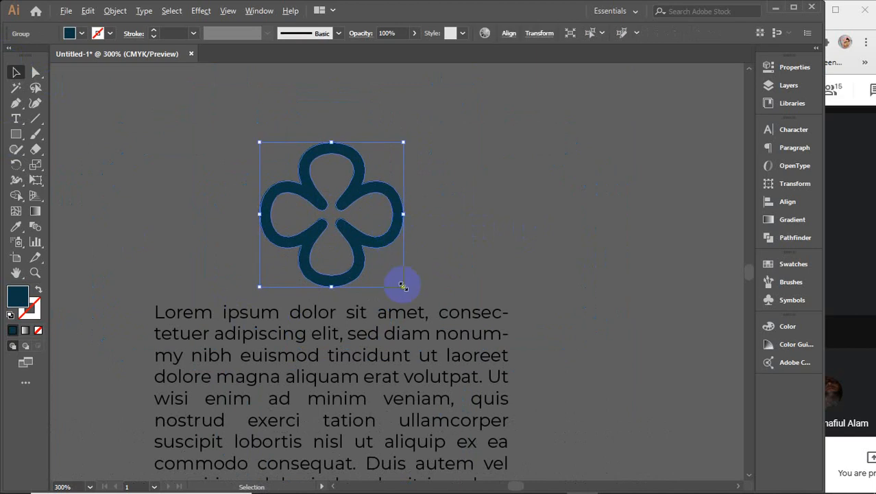
{"action": "mouse_move", "coordinate": [403, 284]}
{"action": "left_mouse_down"}
{"action": "mouse_move", "coordinate": [382, 257]}
{"action": "mouse_move", "coordinate": [401, 279]}
{"action": "left_mouse_up"}
{"action": "left_click_drag", "start_coordinate": [382, 234], "coordinate": [377, 237]}
{"action": "scroll", "coordinate": [393, 273], "scroll_direction": "down", "scroll_amount": 1}
{"action": "scroll", "coordinate": [393, 273], "scroll_direction": "down", "scroll_amount": 1}
Step: Eyedrop the clover's navy colour onto the Lorem ipsum body text
{"action": "left_click", "coordinate": [392, 280]}
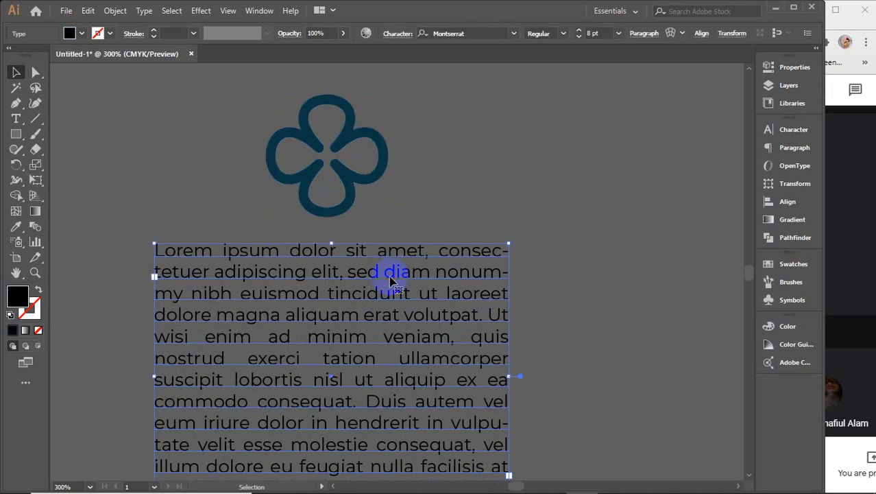
{"action": "key", "text": "i"}
{"action": "left_click", "coordinate": [354, 167]}
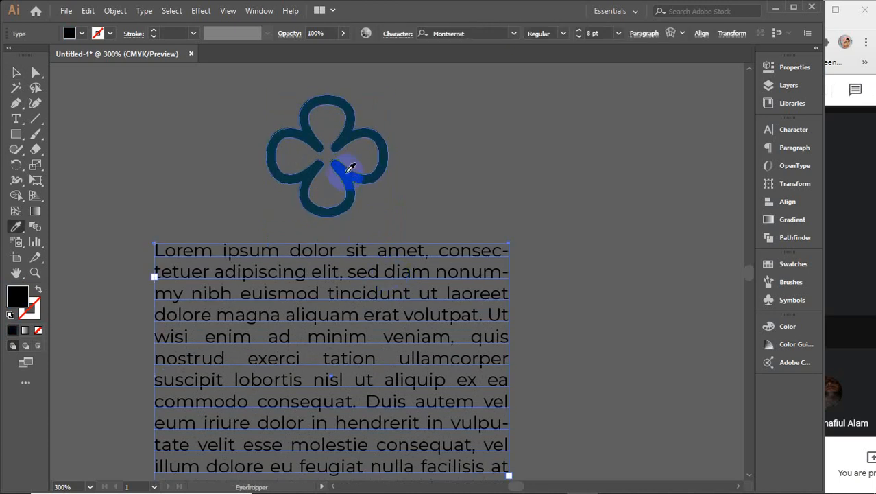
{"action": "key", "text": "v"}
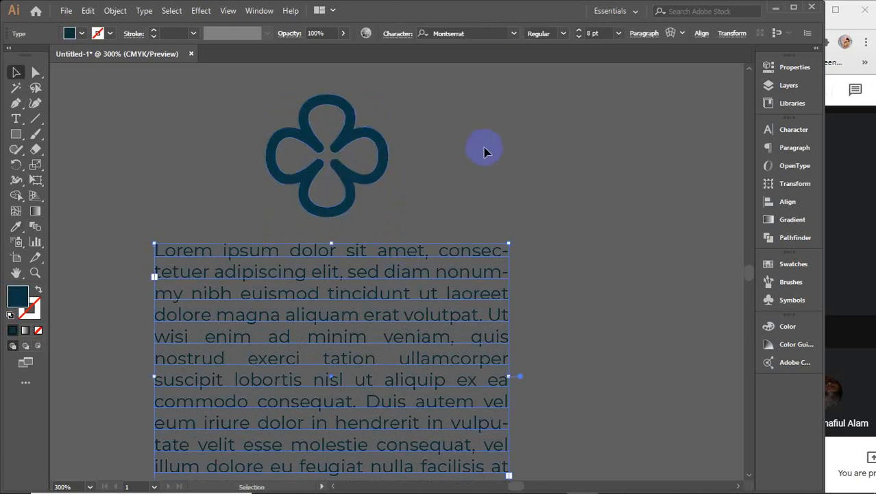
Step: Horizontally centre the clover over the text and group the two
{"action": "left_click_drag", "start_coordinate": [483, 147], "coordinate": [305, 404]}
{"action": "left_click", "coordinate": [438, 33]}
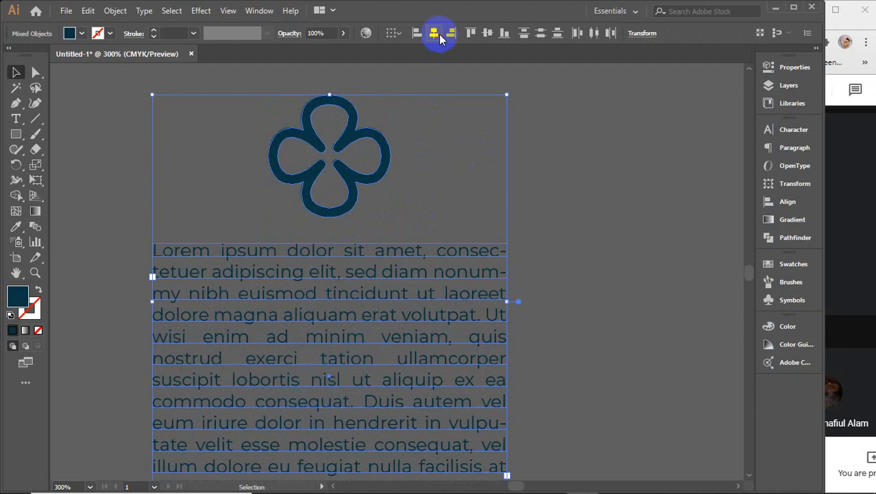
{"action": "left_click", "coordinate": [594, 252]}
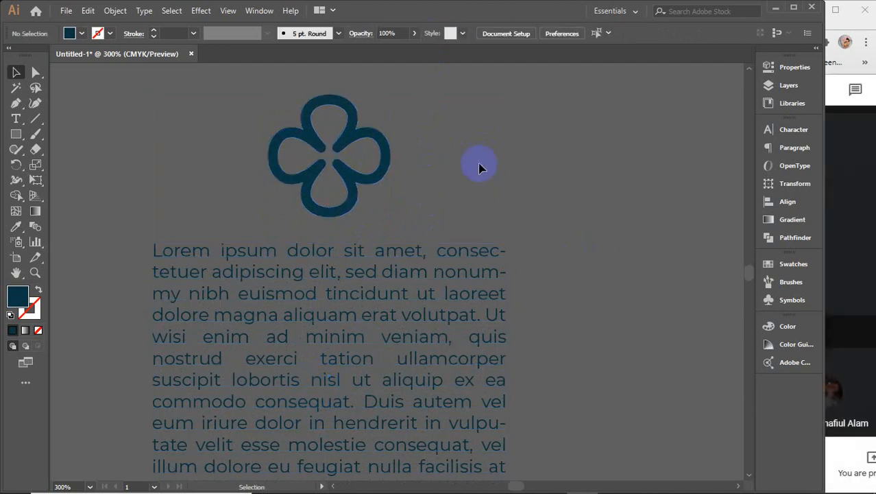
{"action": "left_click", "coordinate": [353, 335]}
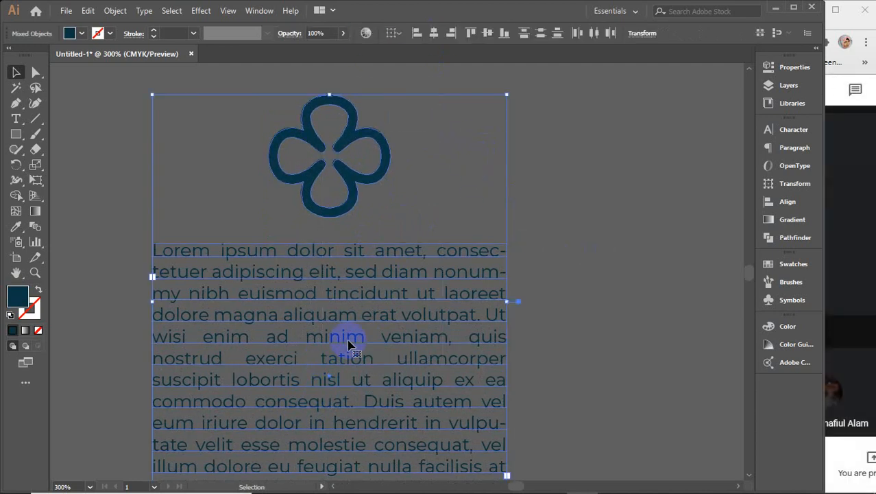
{"action": "scroll", "coordinate": [364, 331], "scroll_direction": "down", "scroll_amount": 4}
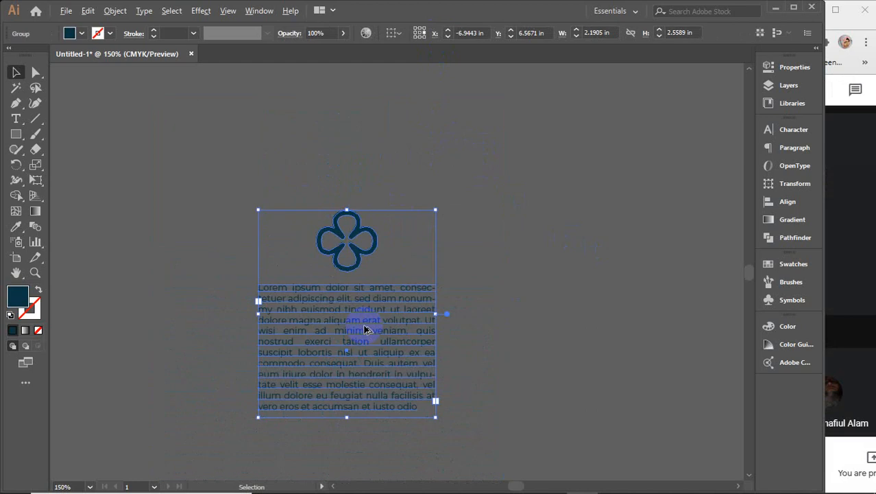
Step: Copy the clover-and-text group onto the flyer below the wave as a second column
{"action": "left_click_drag", "start_coordinate": [564, 341], "coordinate": [365, 293]}
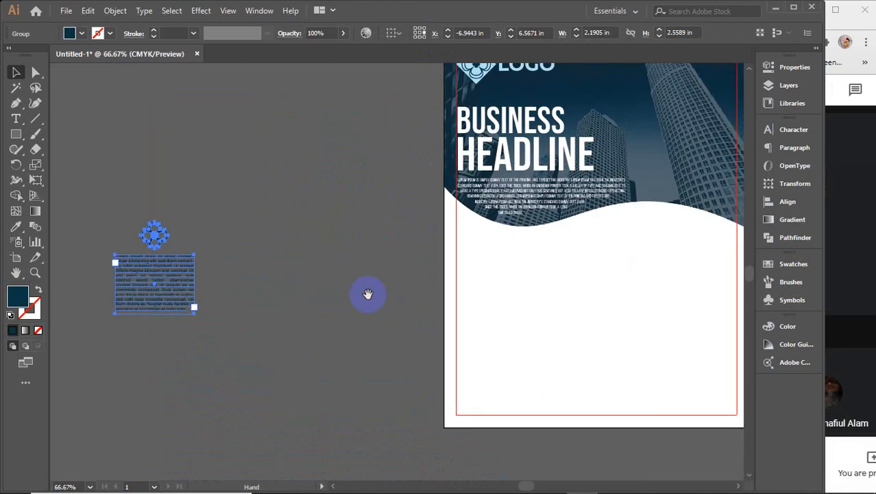
{"action": "left_click", "coordinate": [334, 321]}
{"action": "left_click_drag", "start_coordinate": [184, 268], "coordinate": [513, 286]}
{"action": "left_click_drag", "start_coordinate": [617, 304], "coordinate": [503, 307]}
{"action": "left_click_drag", "start_coordinate": [388, 313], "coordinate": [482, 309]}
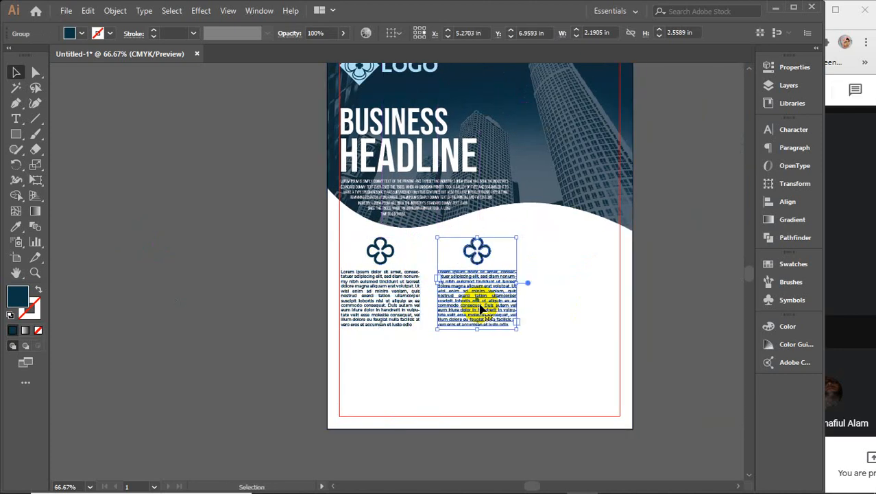
Step: Repeat the copy with Ctrl+D to make a third column and nudge it into place
{"action": "key", "text": "ctrl+d"}
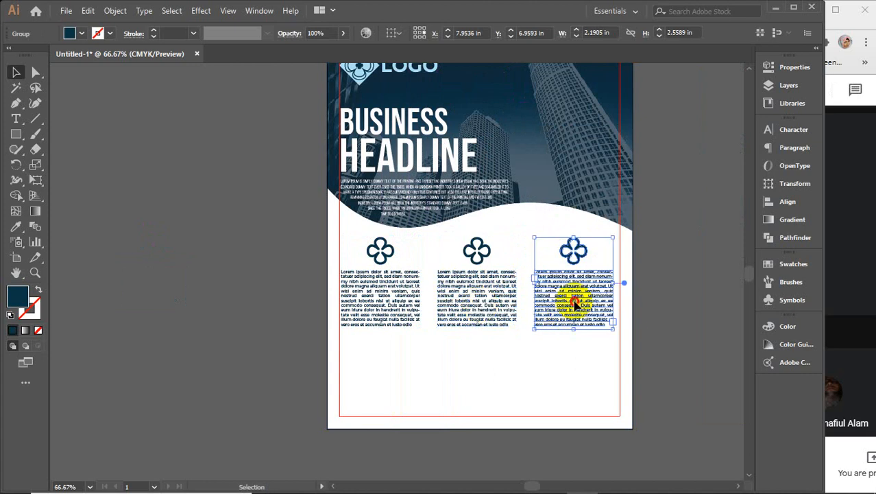
{"action": "left_click_drag", "start_coordinate": [577, 302], "coordinate": [583, 300]}
{"action": "scroll", "coordinate": [622, 295], "scroll_direction": "up", "scroll_amount": 3}
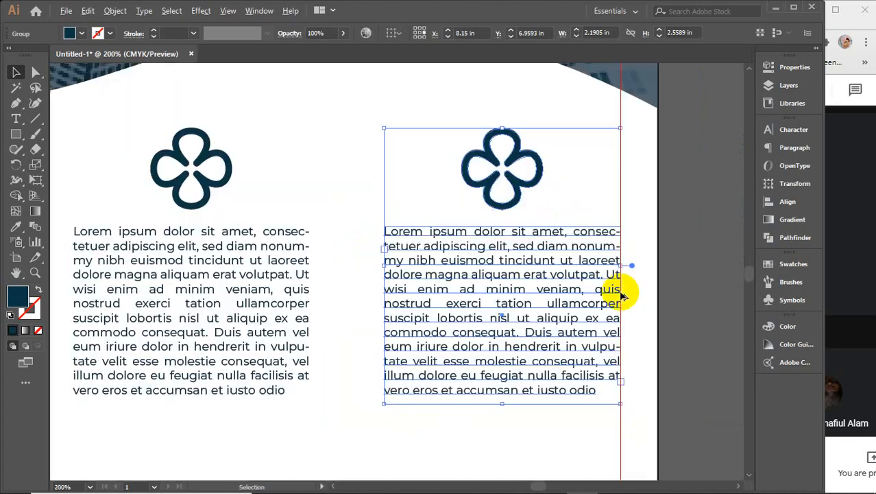
{"action": "scroll", "coordinate": [622, 295], "scroll_direction": "up", "scroll_amount": 1}
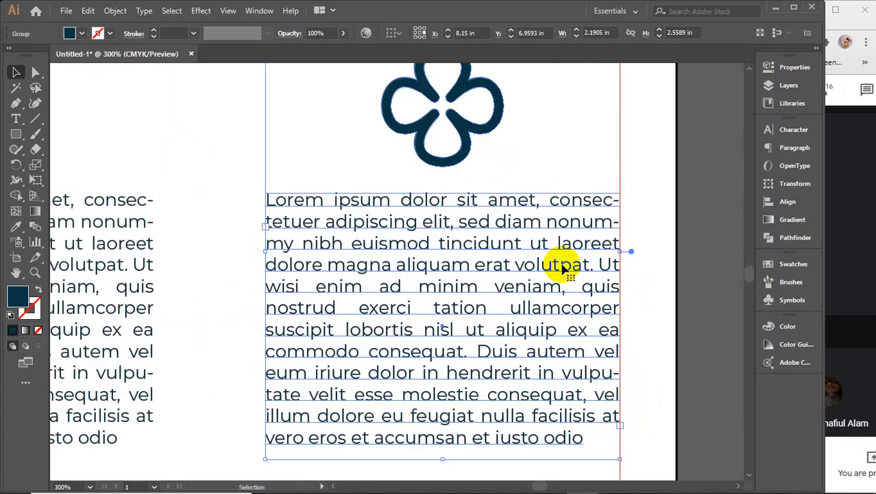
{"action": "left_click_drag", "start_coordinate": [563, 268], "coordinate": [561, 268]}
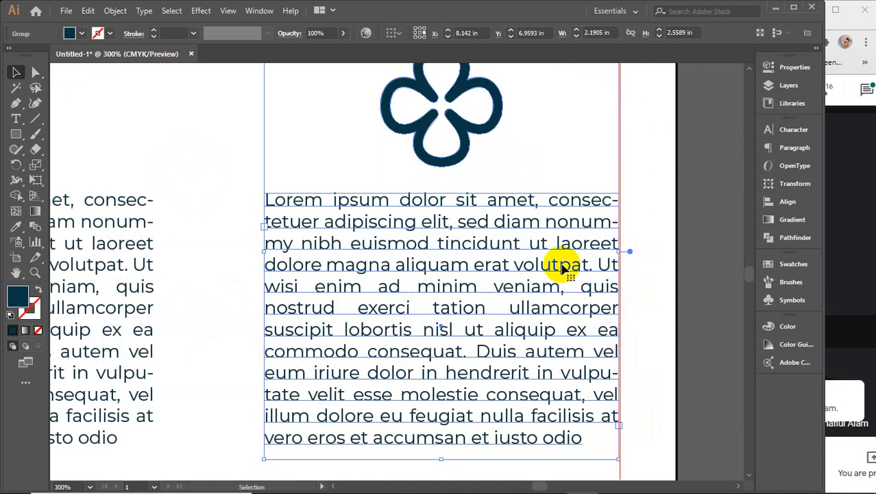
{"action": "left_click", "coordinate": [839, 291]}
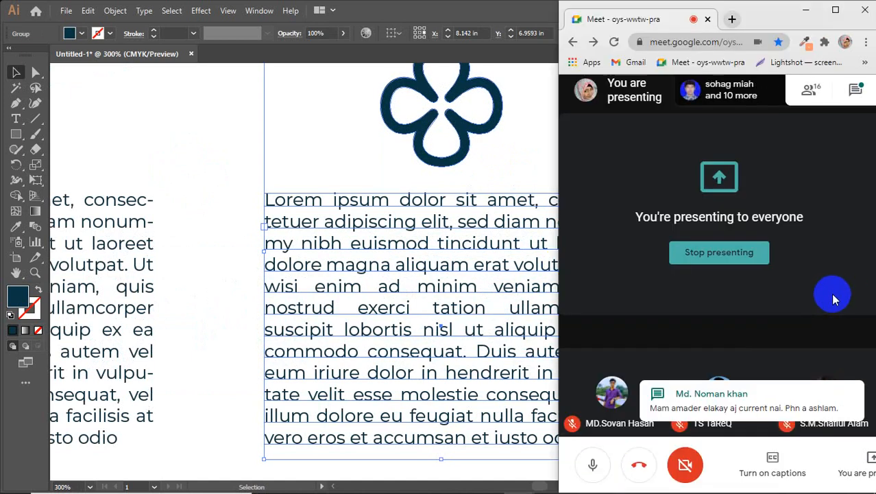
{"action": "left_click", "coordinate": [457, 284]}
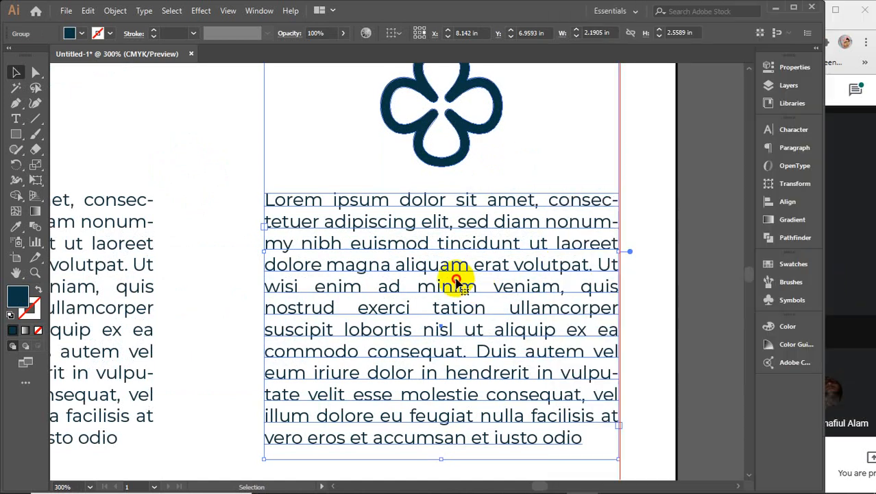
Step: Nudge the left column left, then stretch all three columns wider to the right
{"action": "scroll", "coordinate": [457, 283], "scroll_direction": "down", "scroll_amount": 4}
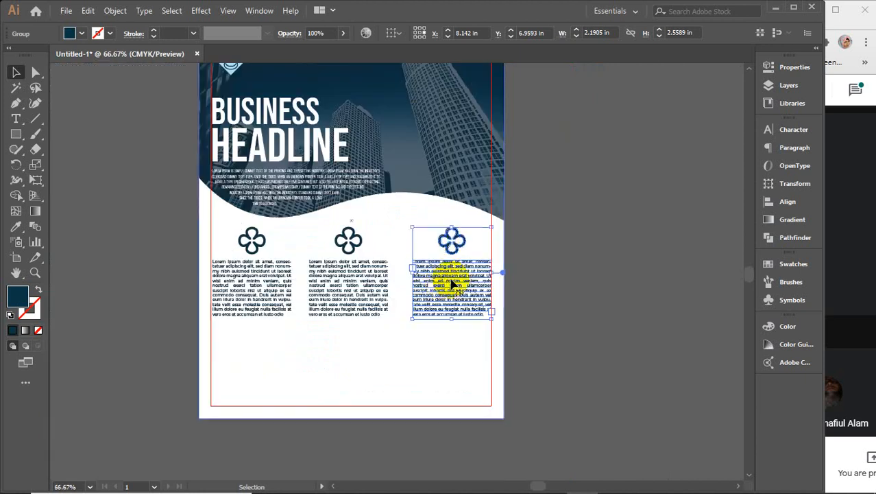
{"action": "scroll", "coordinate": [524, 284], "scroll_direction": "left", "scroll_amount": 3}
{"action": "left_click", "coordinate": [343, 282]}
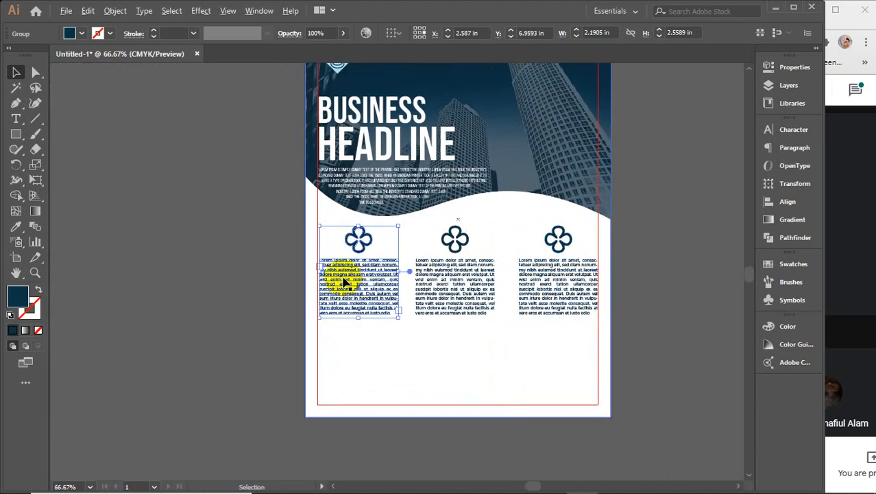
{"action": "scroll", "coordinate": [342, 281], "scroll_direction": "up", "scroll_amount": 3}
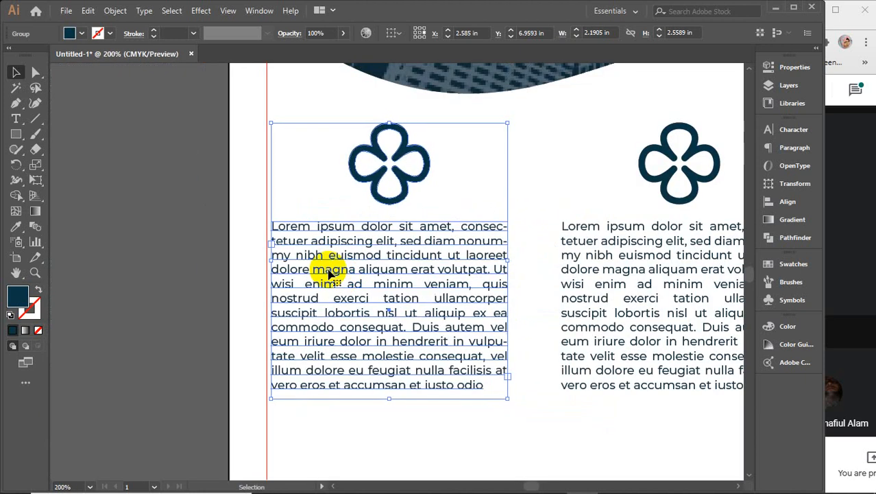
{"action": "key", "text": "Left"}
{"action": "key", "text": "Left"}
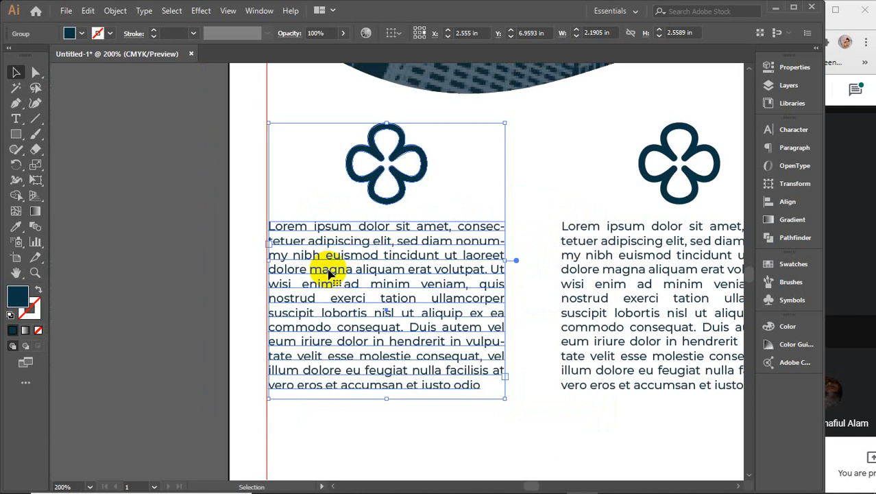
{"action": "scroll", "coordinate": [329, 273], "scroll_direction": "down", "scroll_amount": 4}
{"action": "left_click", "coordinate": [433, 278], "text": "shift"}
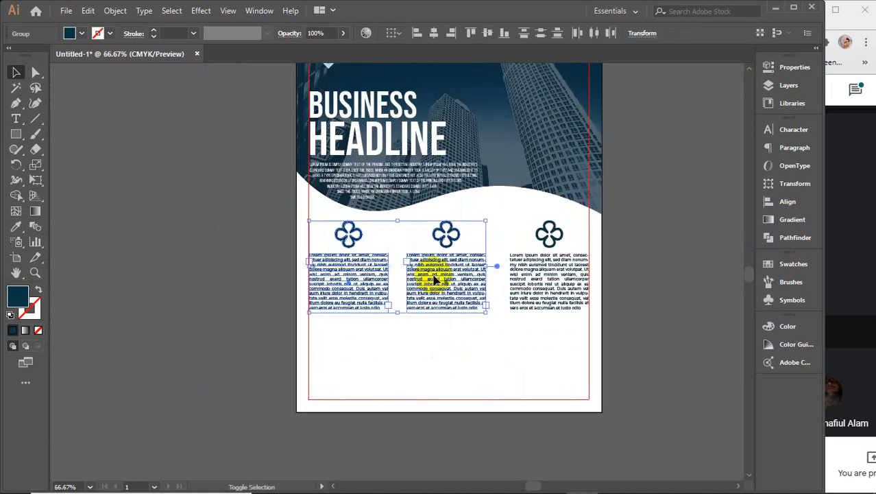
{"action": "left_click", "coordinate": [525, 273], "text": "shift"}
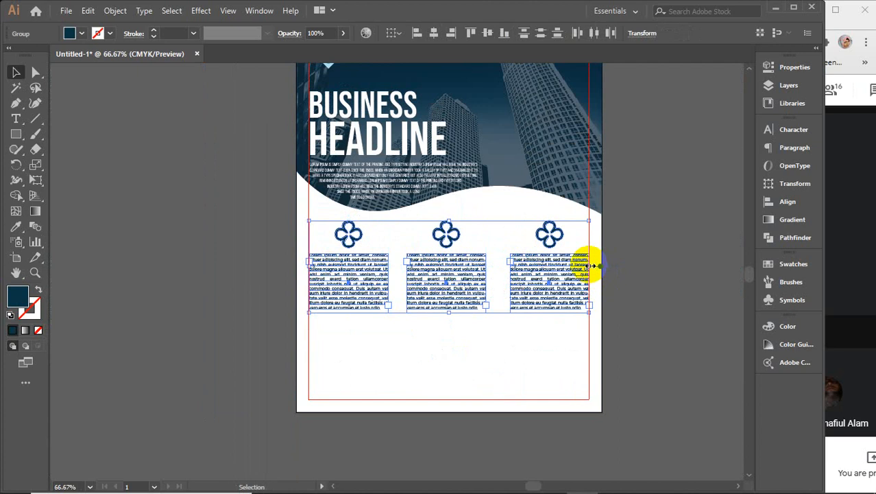
{"action": "left_click_drag", "start_coordinate": [590, 265], "coordinate": [557, 285]}
Step: Apply Horizontal Distribute Center to the three clover-and-text column groups
{"action": "left_click", "coordinate": [654, 280]}
{"action": "left_click", "coordinate": [574, 283]}
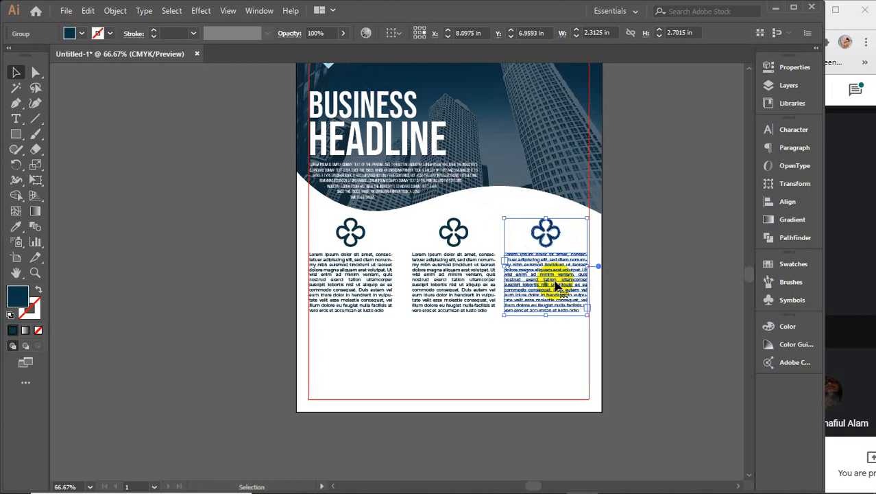
{"action": "left_click", "coordinate": [477, 280], "text": "shift"}
{"action": "left_click", "coordinate": [380, 278], "text": "shift"}
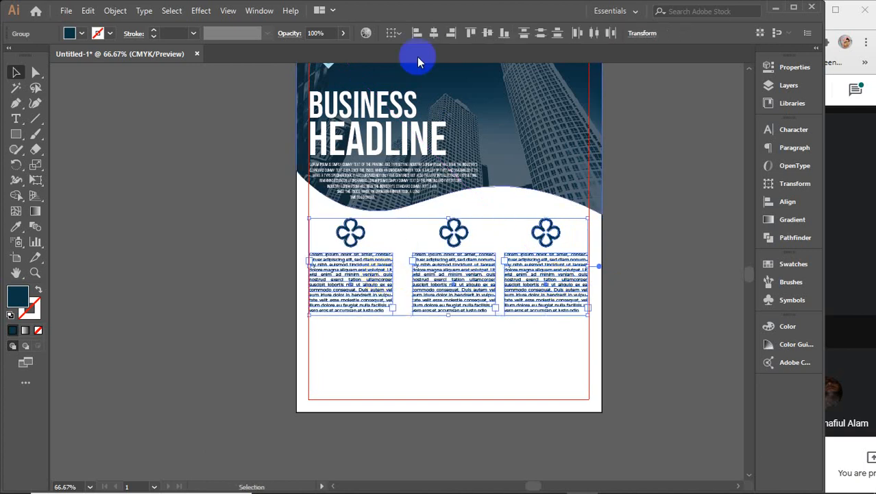
{"action": "left_click", "coordinate": [594, 35]}
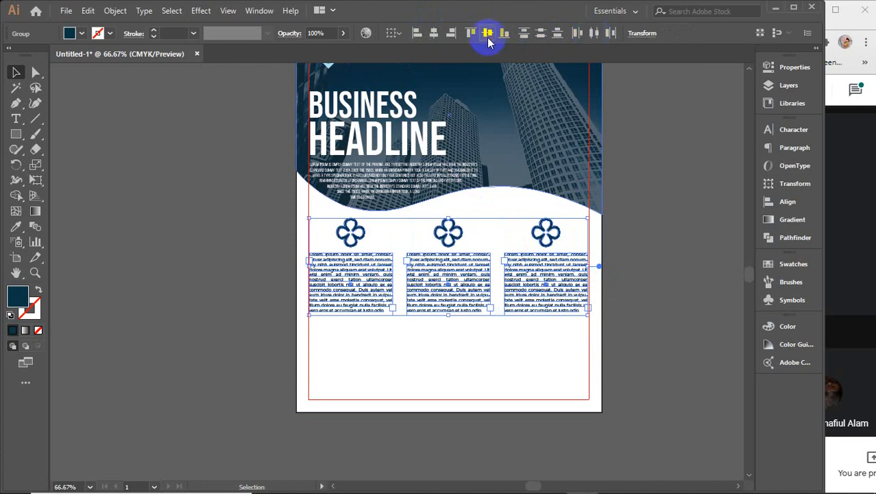
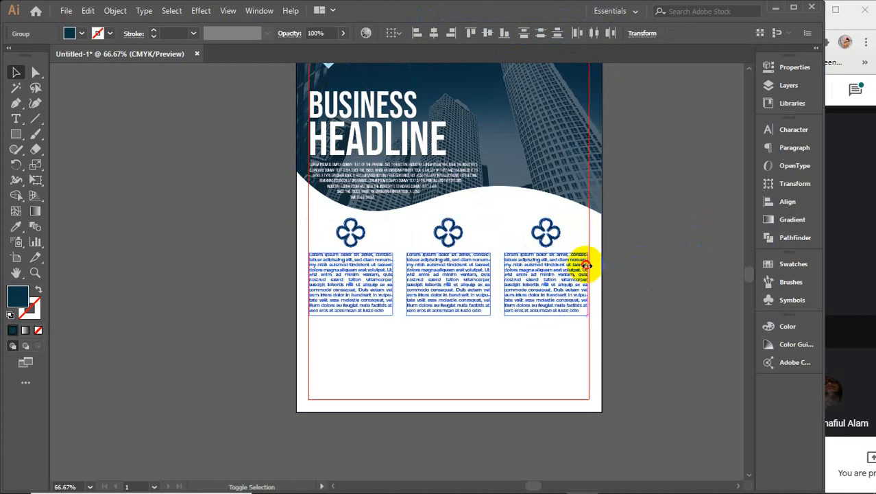
Step: Widen the columns, shift the third column left, and distribute all three horizontally by center
{"action": "left_click_drag", "start_coordinate": [589, 271], "coordinate": [618, 262]}
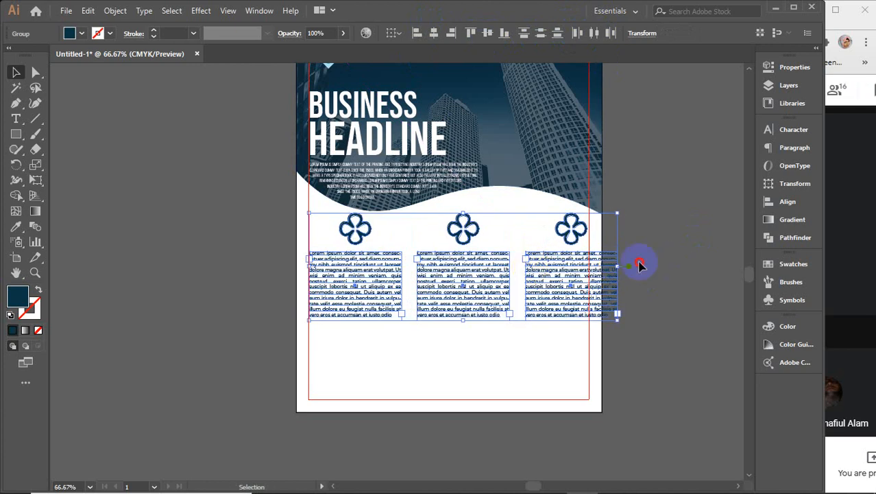
{"action": "left_click", "coordinate": [533, 276]}
{"action": "left_click_drag", "start_coordinate": [532, 276], "coordinate": [518, 275]}
{"action": "left_click", "coordinate": [453, 274], "text": "shift"}
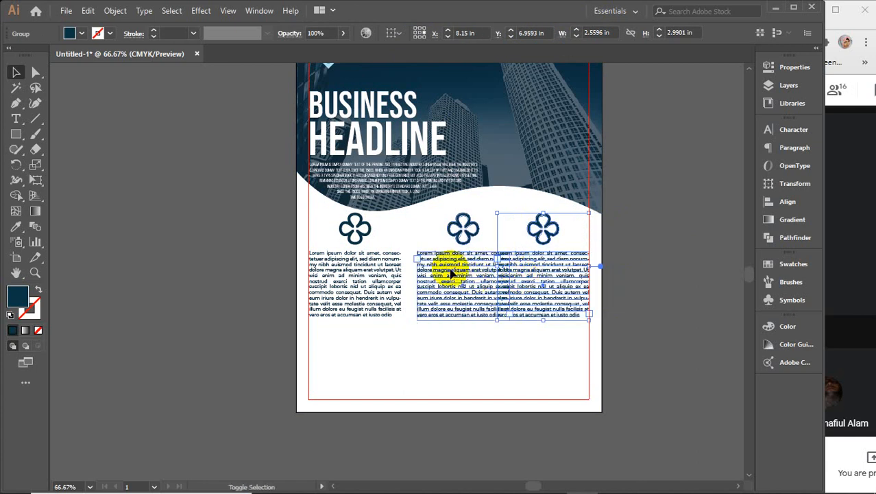
{"action": "left_click", "coordinate": [362, 274], "text": "shift"}
{"action": "left_click", "coordinate": [592, 33]}
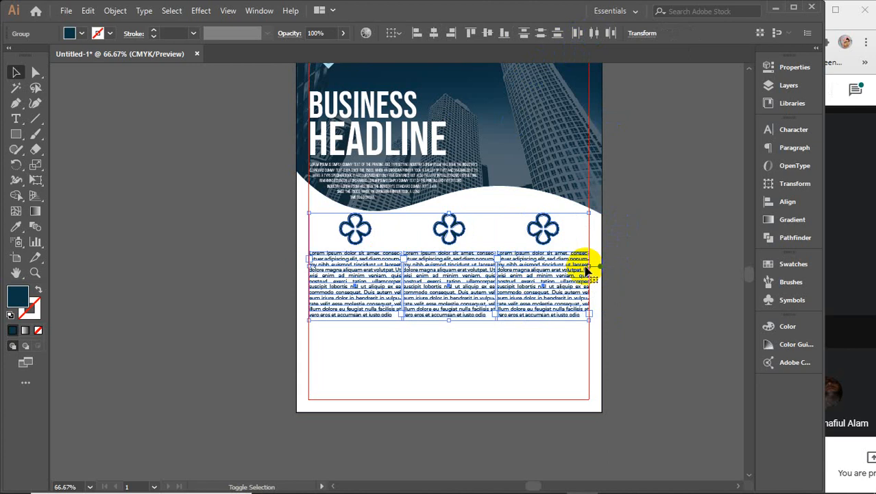
Step: Narrow the columns to fit the margins, nudge the third right, and redistribute them evenly
{"action": "left_click_drag", "start_coordinate": [588, 265], "coordinate": [583, 268]}
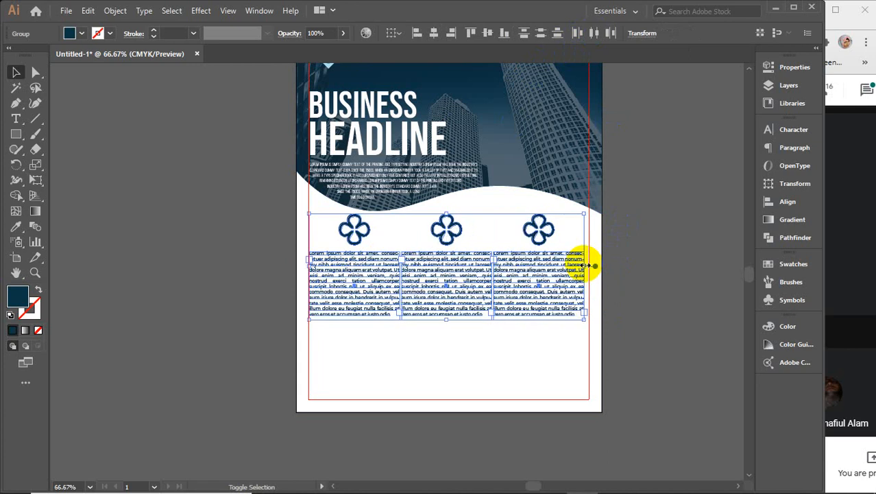
{"action": "left_click", "coordinate": [622, 260]}
{"action": "left_click", "coordinate": [525, 280]}
{"action": "left_click_drag", "start_coordinate": [527, 283], "coordinate": [535, 285]}
{"action": "left_click", "coordinate": [466, 267], "text": "shift"}
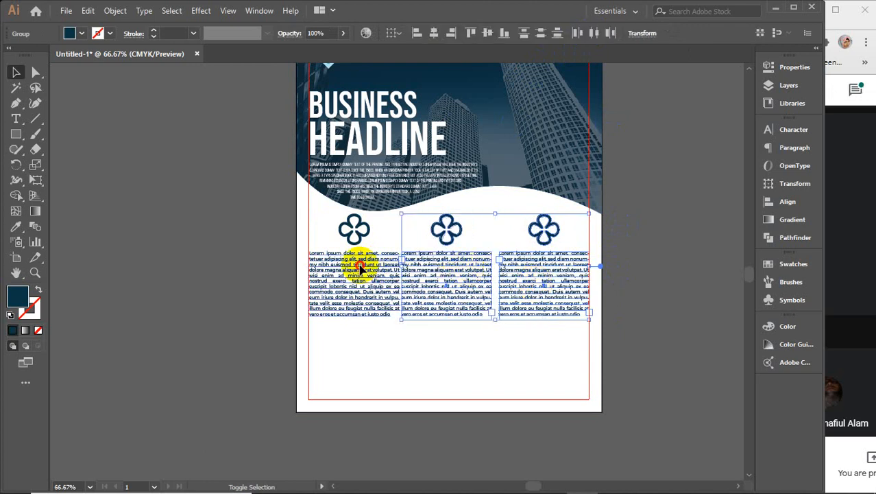
{"action": "left_click", "coordinate": [358, 272], "text": "shift"}
{"action": "left_click", "coordinate": [592, 33]}
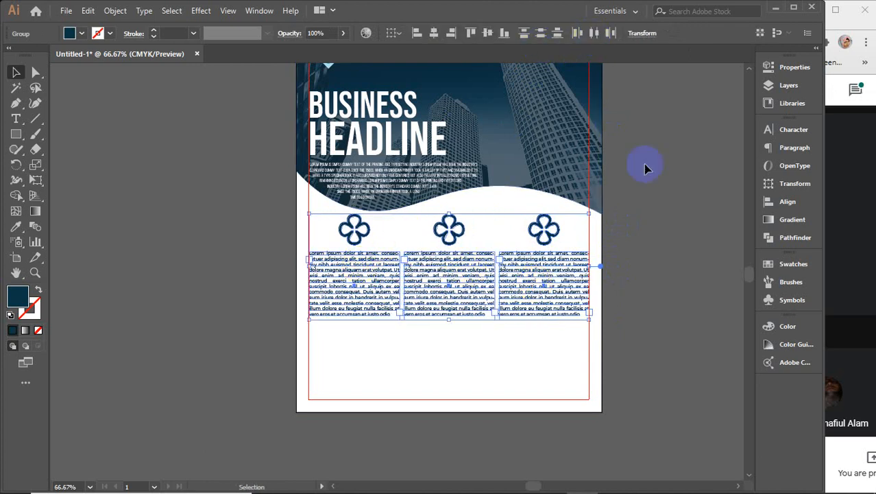
{"action": "left_click", "coordinate": [678, 254]}
Step: Scale the three selected columns slightly narrower
{"action": "left_click", "coordinate": [544, 288]}
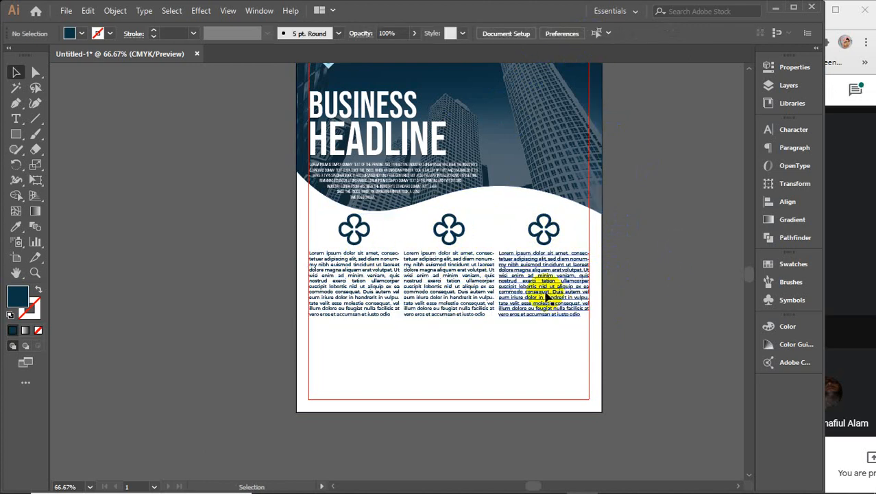
{"action": "left_click", "coordinate": [477, 293], "text": "shift"}
{"action": "left_click", "coordinate": [396, 284], "text": "shift"}
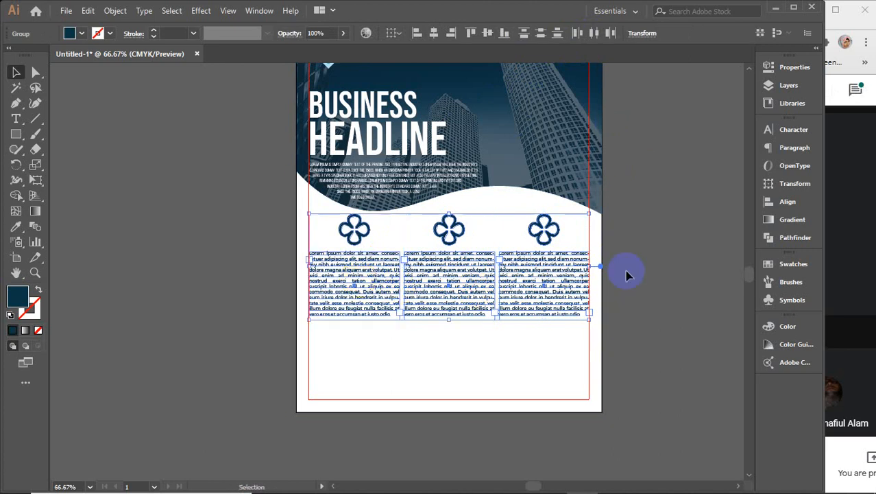
{"action": "left_click_drag", "start_coordinate": [588, 267], "coordinate": [581, 266]}
{"action": "key", "text": "ctrl+shift+a"}
Step: Move the third column to the right margin and redistribute the three columns evenly
{"action": "left_click", "coordinate": [540, 276]}
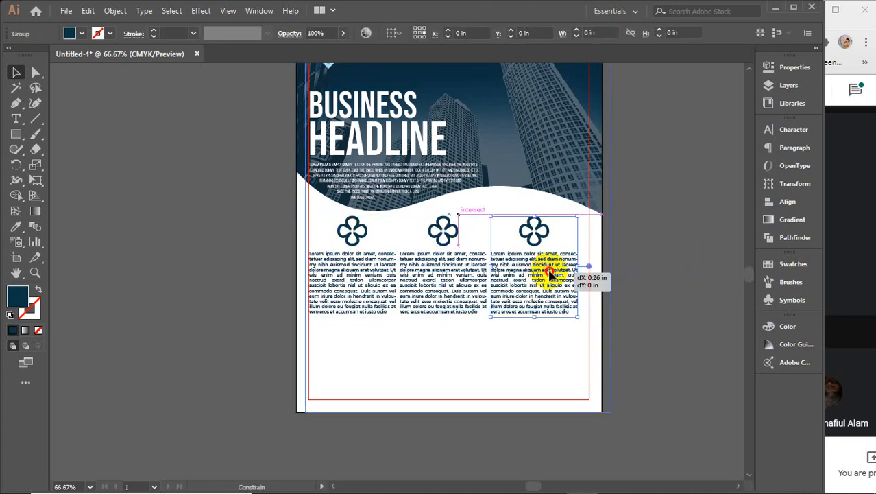
{"action": "left_click", "coordinate": [553, 274]}
{"action": "left_click", "coordinate": [553, 274]}
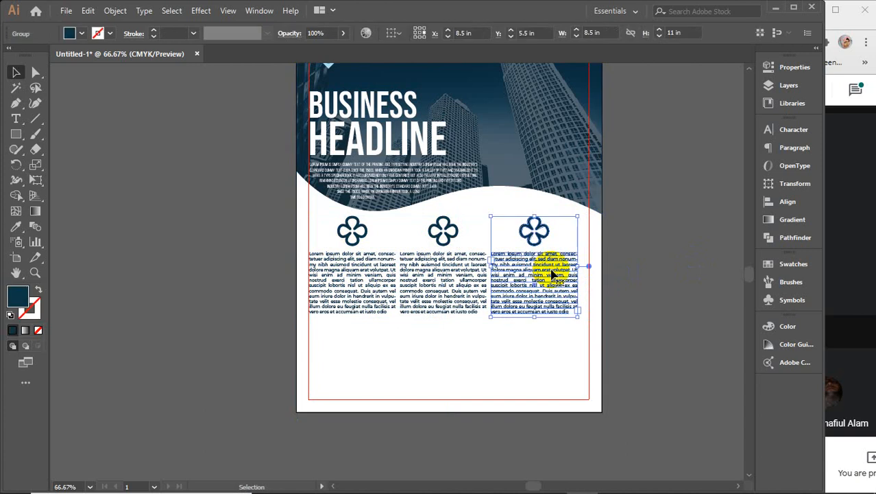
{"action": "left_click_drag", "start_coordinate": [552, 274], "coordinate": [565, 274]}
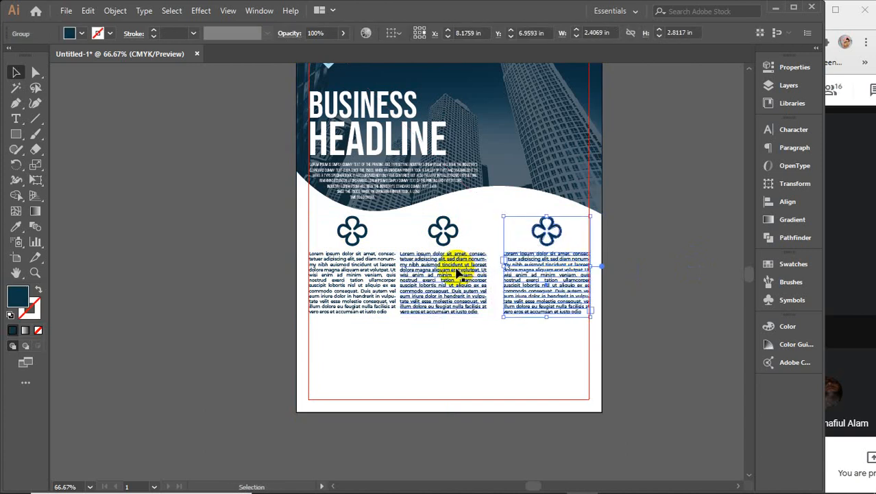
{"action": "key", "text": "Left"}
{"action": "key", "text": "Left"}
{"action": "left_click", "coordinate": [454, 269], "text": "shift"}
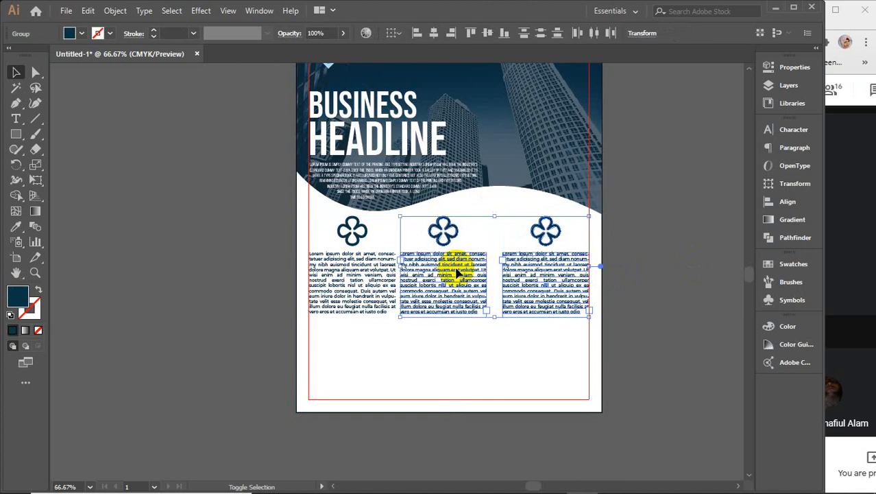
{"action": "left_click", "coordinate": [362, 272], "text": "shift"}
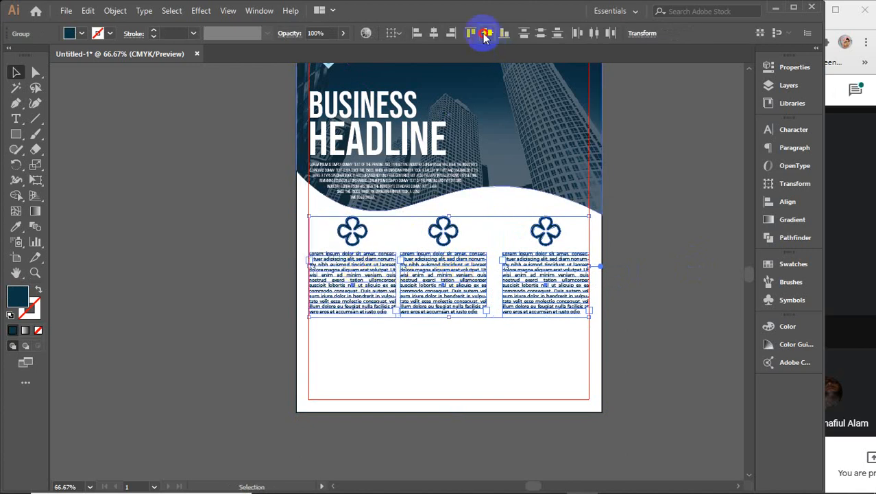
{"action": "left_click", "coordinate": [594, 33]}
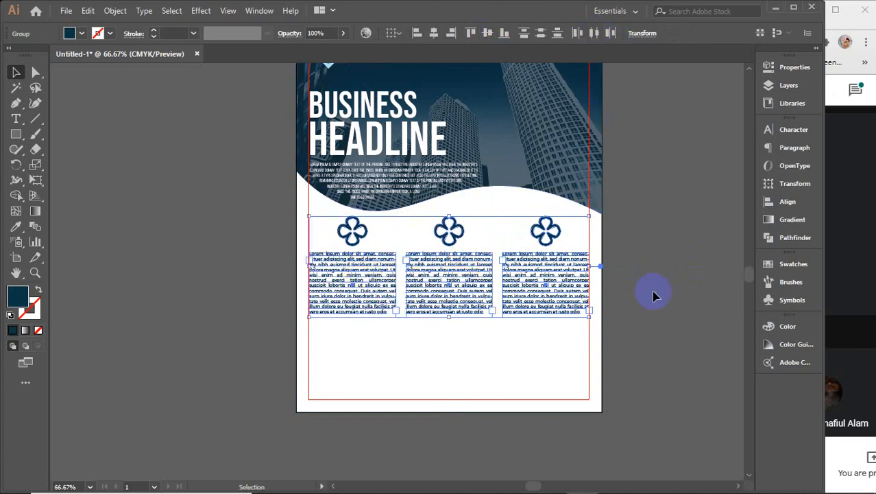
{"action": "left_click", "coordinate": [694, 329]}
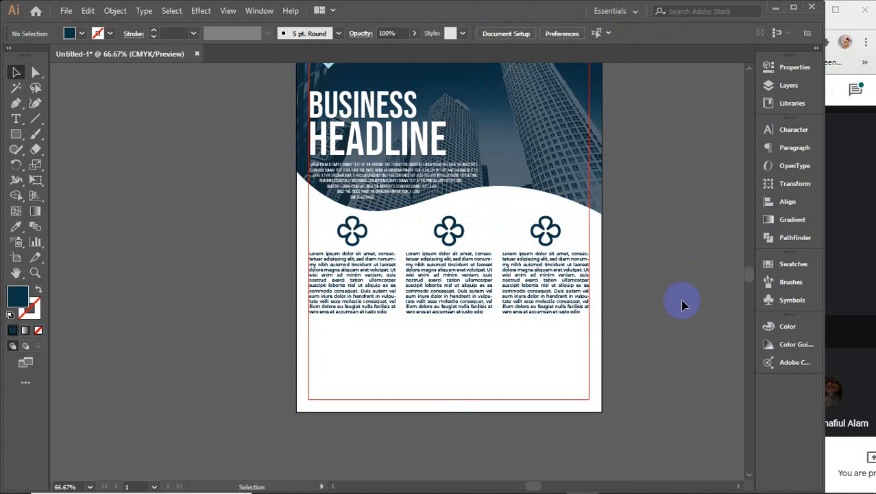
Step: Nudge the three columns up slightly to fine-tune their position
{"action": "left_click", "coordinate": [533, 307]}
{"action": "left_click", "coordinate": [450, 297], "text": "shift"}
{"action": "left_click", "coordinate": [384, 288], "text": "shift"}
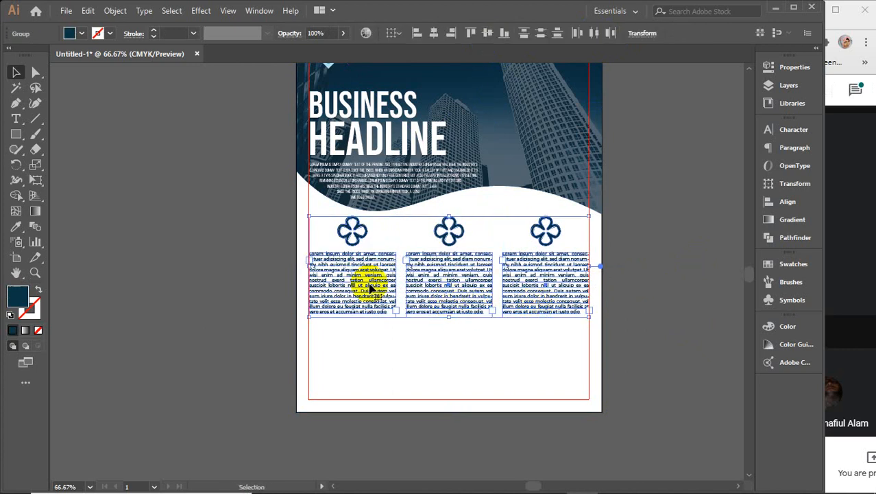
{"action": "key", "text": "a"}
{"action": "key", "text": "v"}
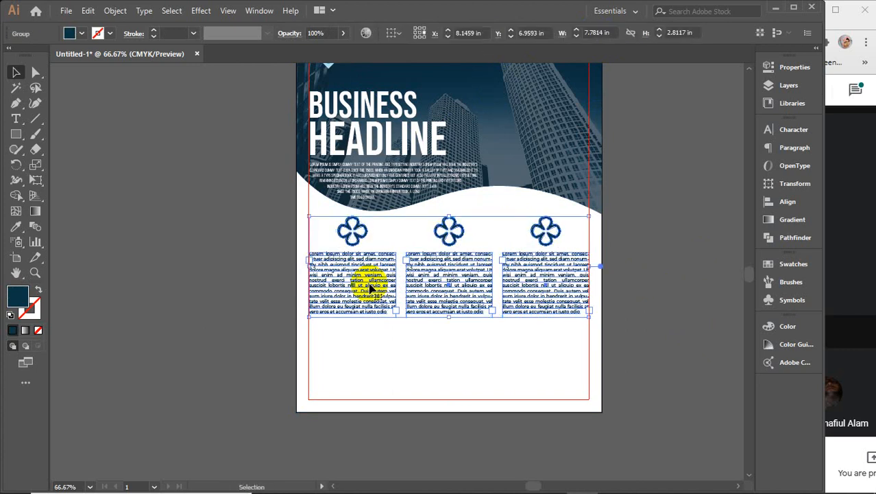
{"action": "key", "text": "Up"}
{"action": "key", "text": "Up"}
{"action": "key", "text": "Up"}
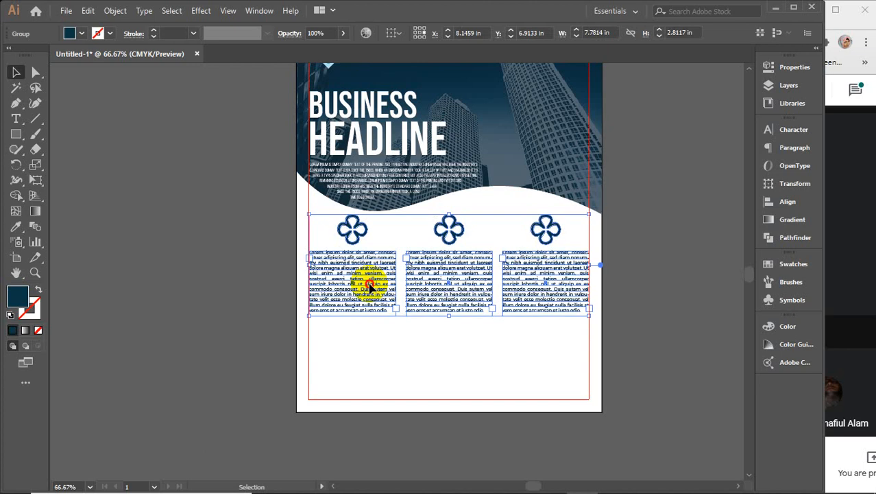
{"action": "left_click_drag", "start_coordinate": [371, 287], "coordinate": [371, 283]}
{"action": "left_click", "coordinate": [660, 233]}
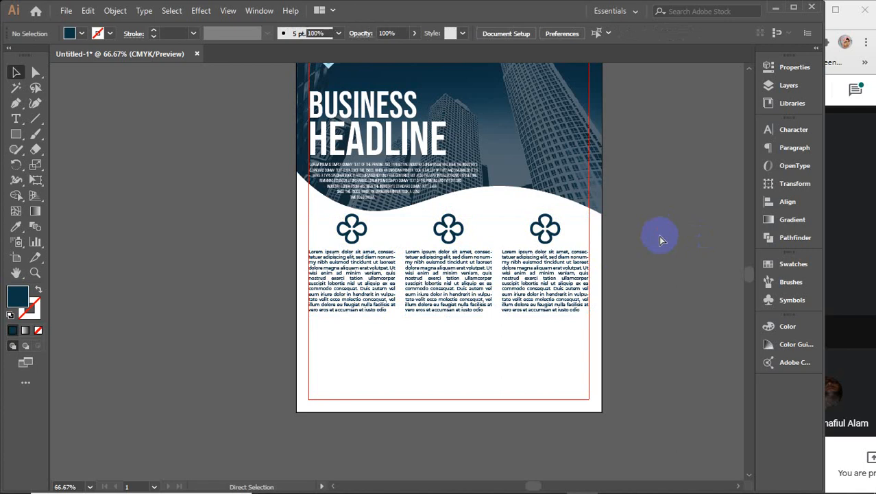
{"action": "key", "text": "ctrl+v"}
{"action": "key", "text": "ctrl+z"}
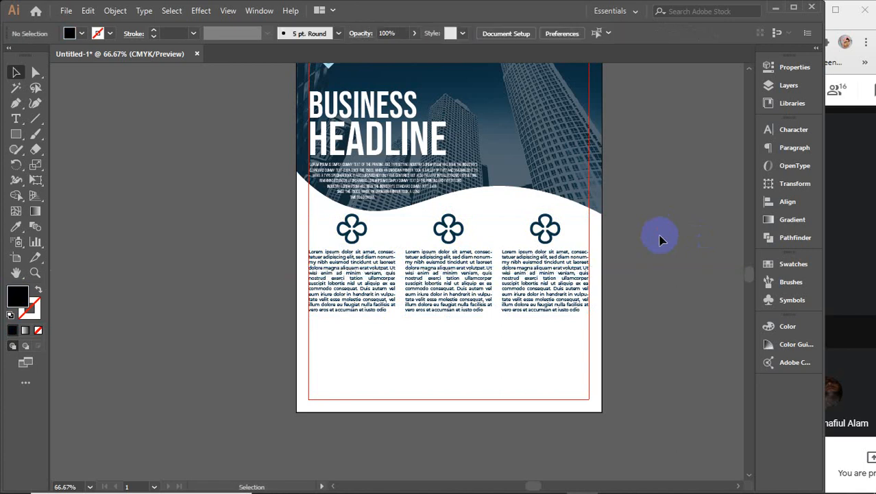
{"action": "scroll", "coordinate": [638, 223], "scroll_direction": "up", "scroll_amount": 3}
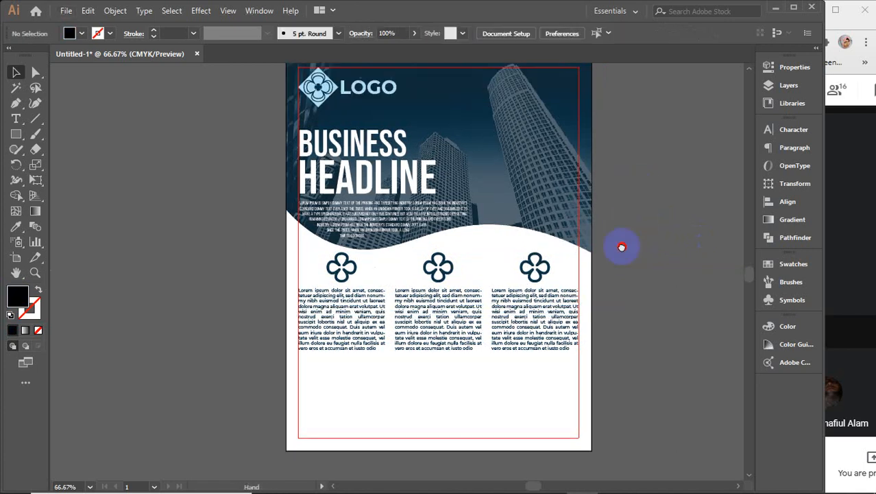
Step: Raise the navy header shape's opacity to 100%
{"action": "left_click", "coordinate": [541, 259]}
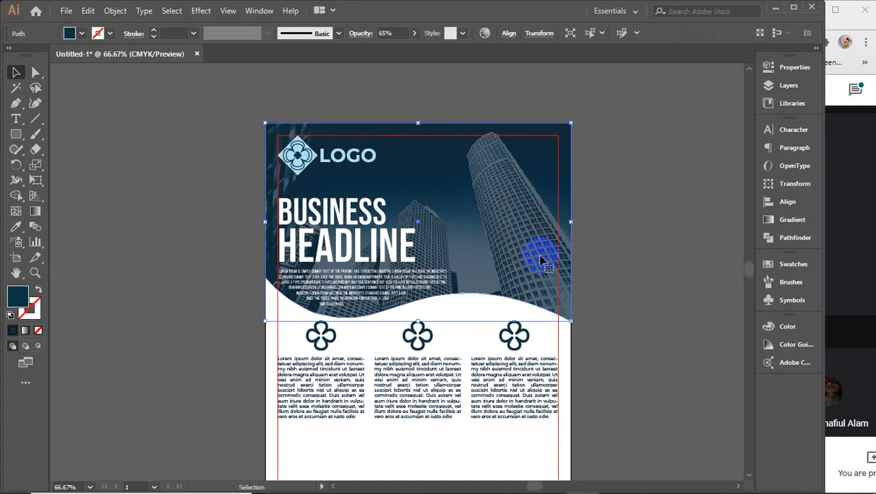
{"action": "key", "text": "a"}
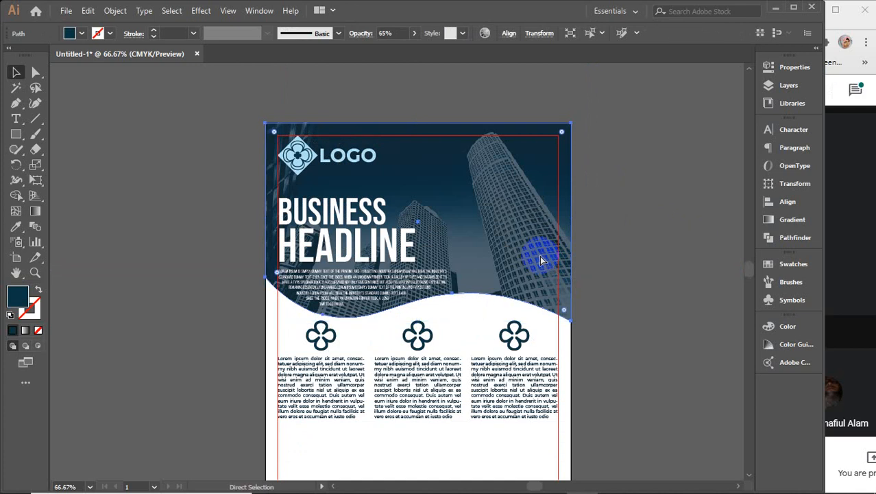
{"action": "key", "text": "v"}
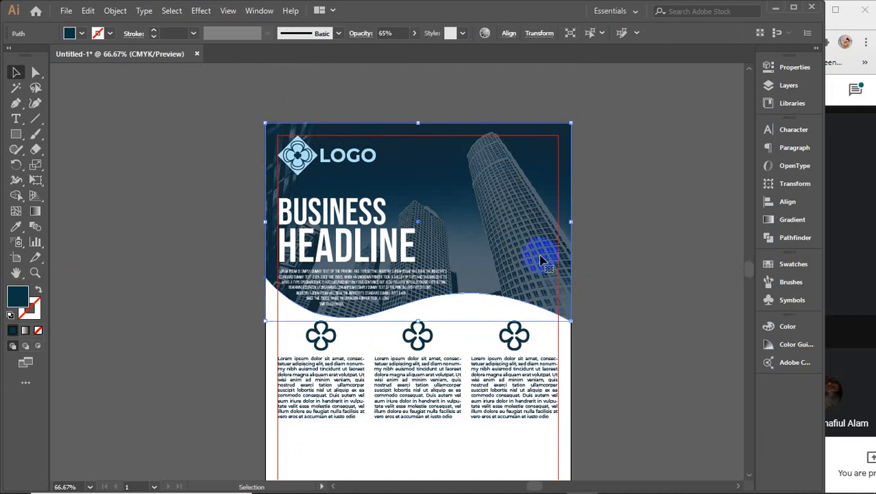
{"action": "key", "text": "a"}
{"action": "key", "text": "v"}
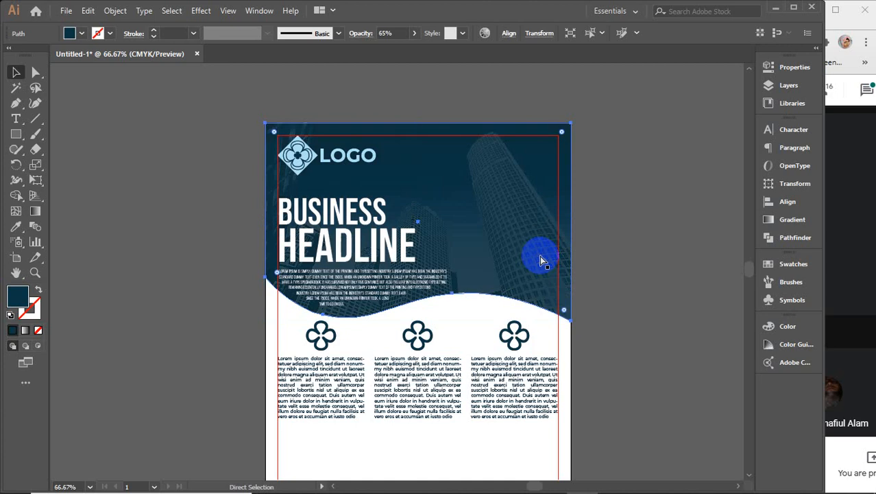
{"action": "left_click", "coordinate": [414, 33]}
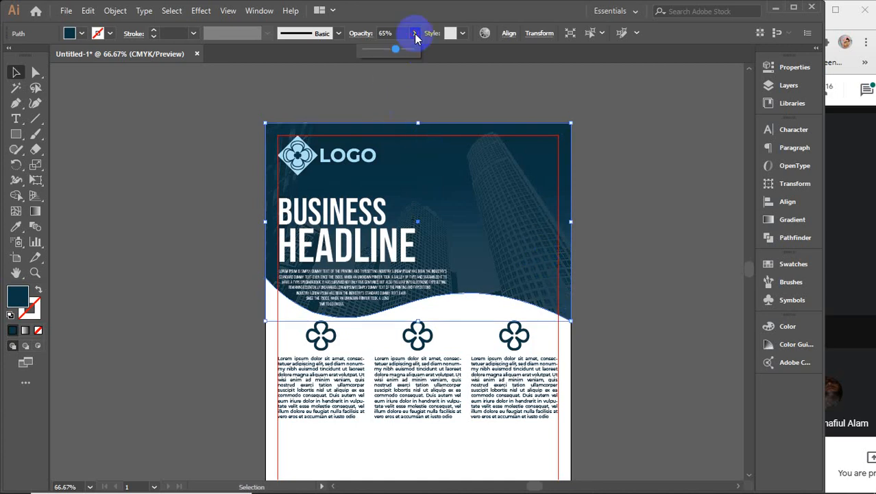
{"action": "left_click_drag", "start_coordinate": [395, 49], "coordinate": [487, 54]}
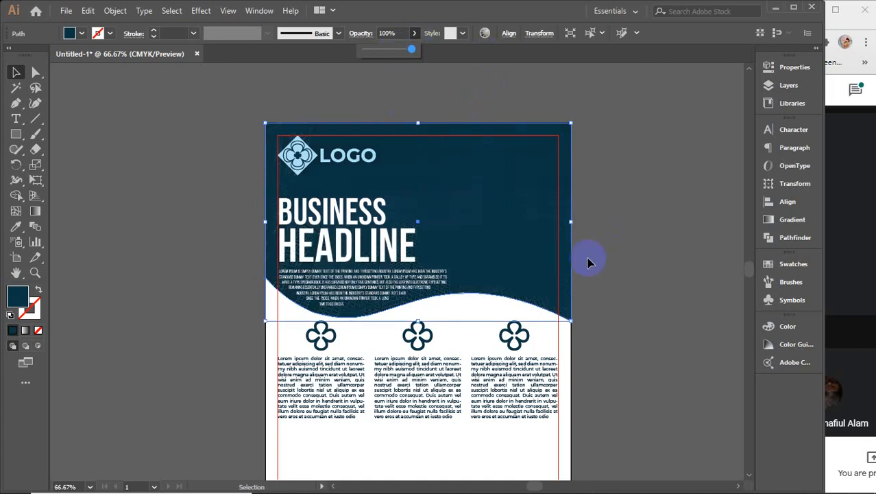
Step: Send the navy shape backward so the skyscraper photo shows through
{"action": "right_click", "coordinate": [513, 256]}
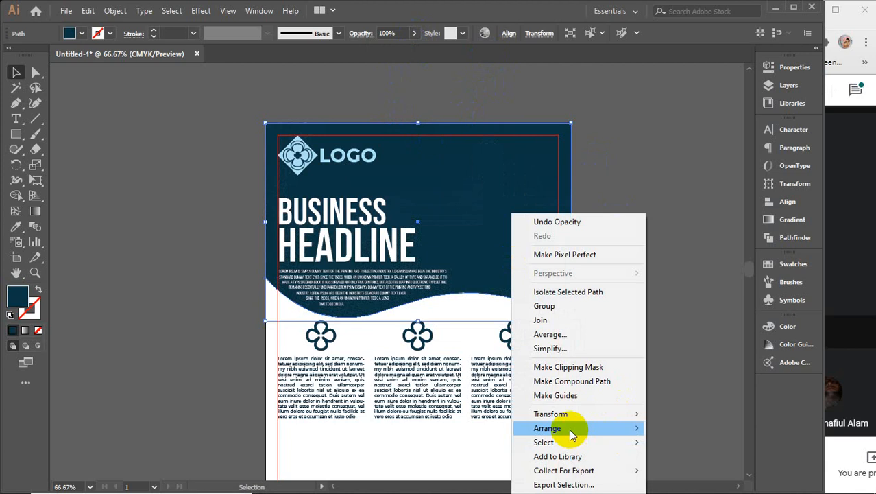
{"action": "mouse_move", "coordinate": [569, 428]}
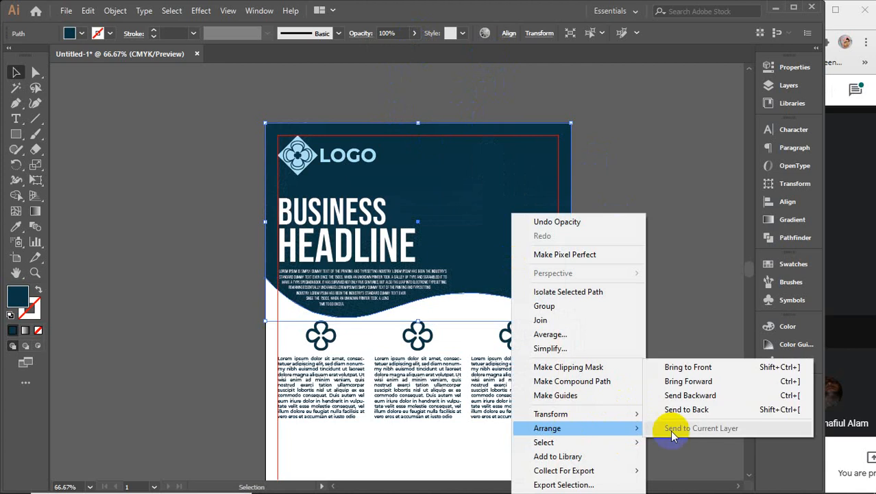
{"action": "left_click", "coordinate": [674, 395]}
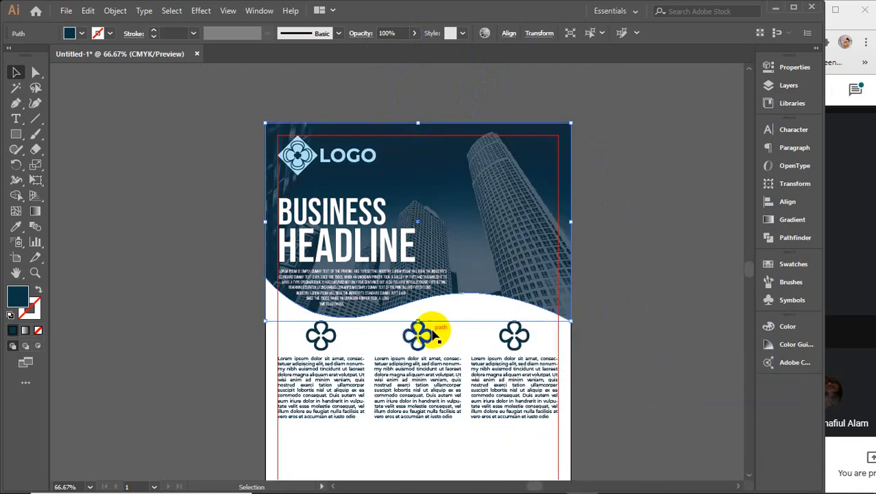
{"action": "scroll", "coordinate": [429, 330], "scroll_direction": "up", "scroll_amount": 2}
Step: Stretch the wave copy down and color it with the LOGO's light blue
{"action": "left_click_drag", "start_coordinate": [484, 292], "coordinate": [499, 278]}
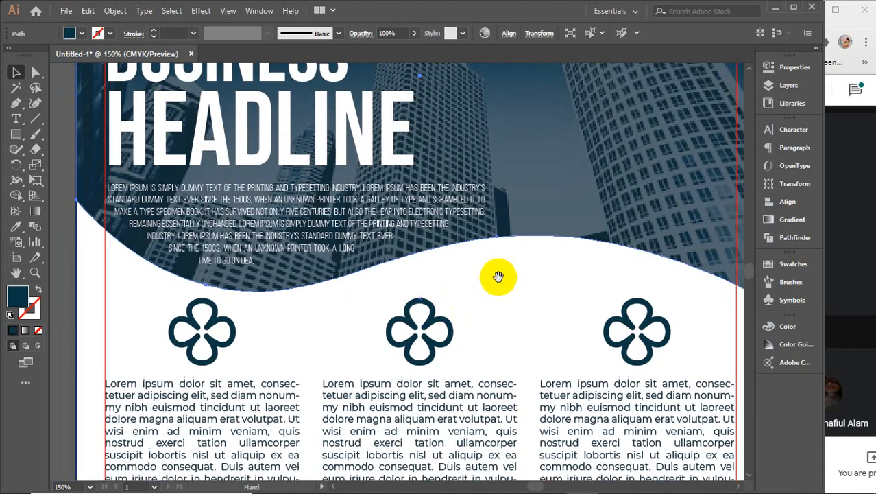
{"action": "left_click_drag", "start_coordinate": [418, 298], "coordinate": [419, 306]}
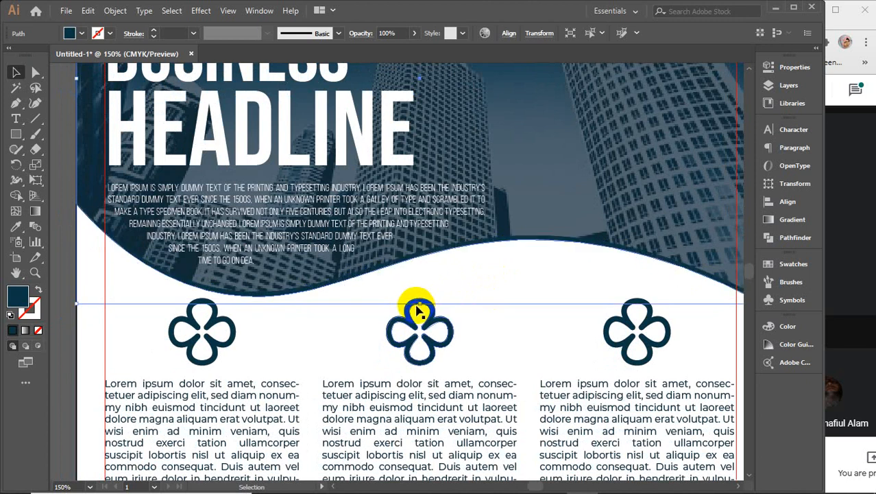
{"action": "scroll", "coordinate": [308, 319], "scroll_direction": "up", "scroll_amount": 5}
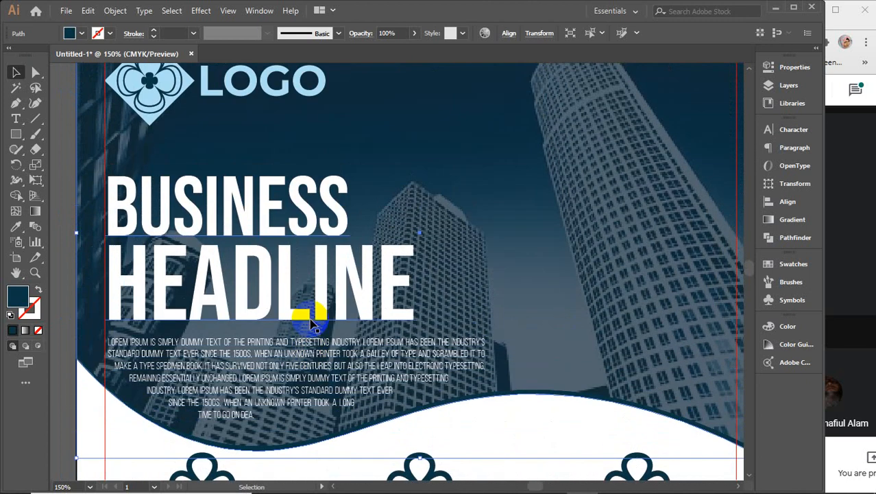
{"action": "key", "text": "i"}
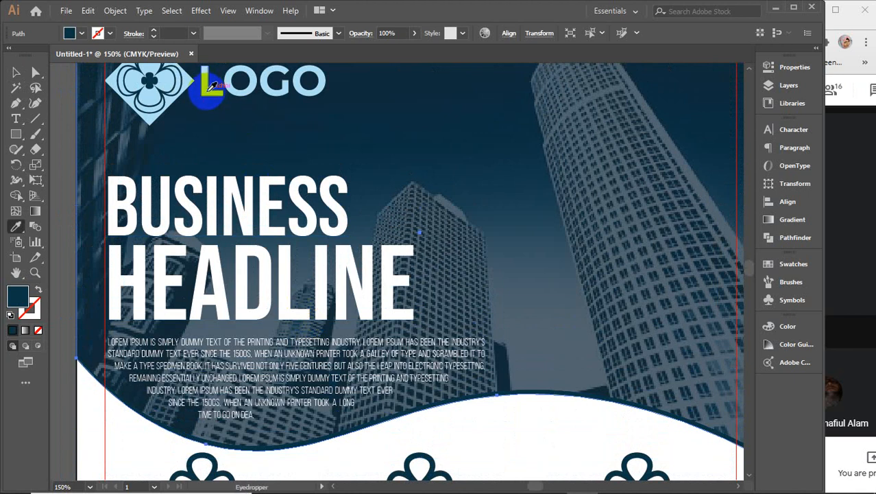
{"action": "left_click", "coordinate": [206, 92]}
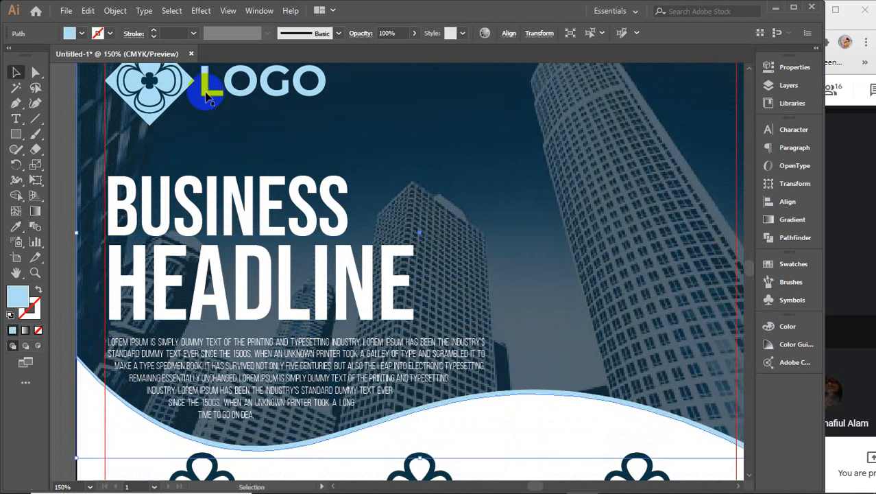
{"action": "key", "text": "v"}
{"action": "scroll", "coordinate": [383, 406], "scroll_direction": "down", "scroll_amount": 3}
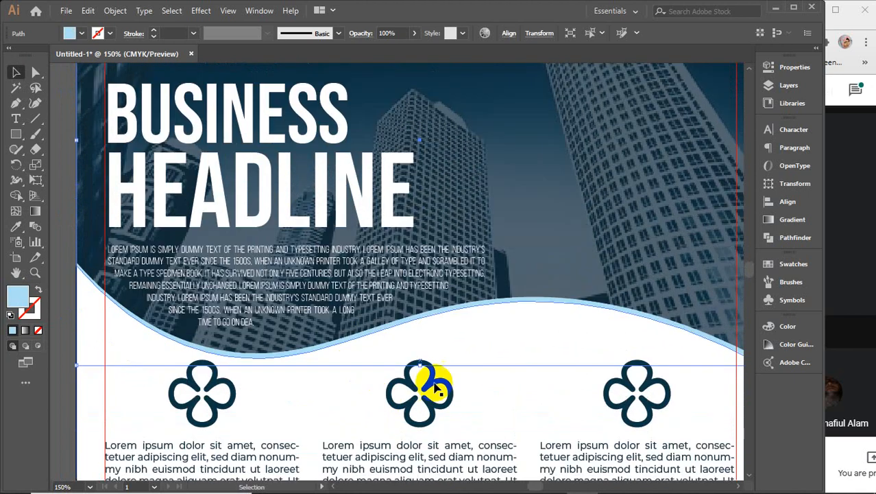
Step: Paste another wave copy behind, shift it lower, and fill it medium blue #1e809b
{"action": "key", "text": "a"}
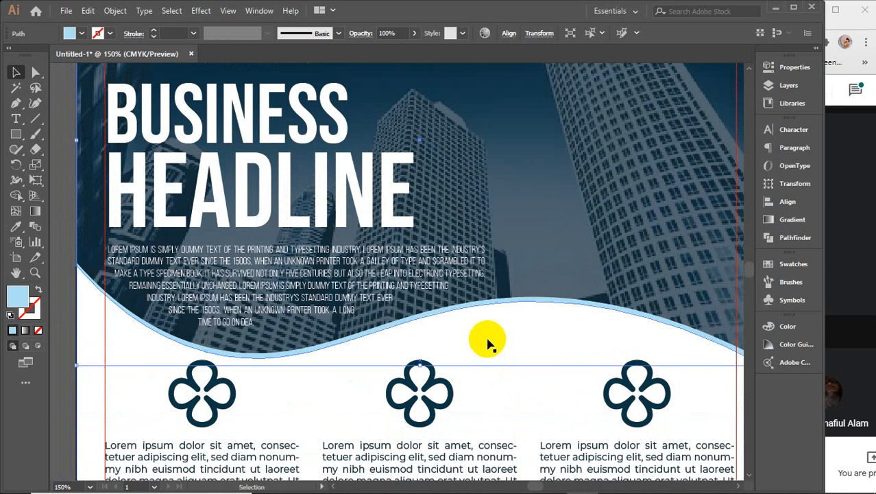
{"action": "key", "text": "ctrl"}
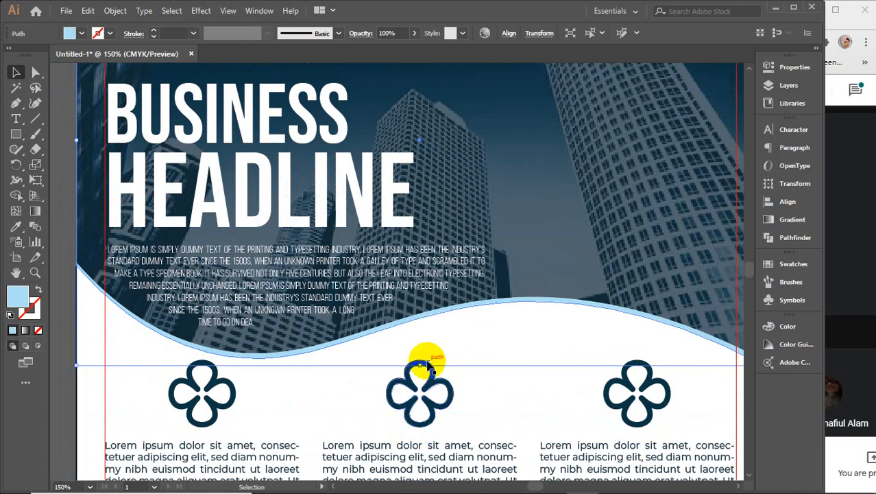
{"action": "left_click_drag", "start_coordinate": [421, 366], "coordinate": [421, 374]}
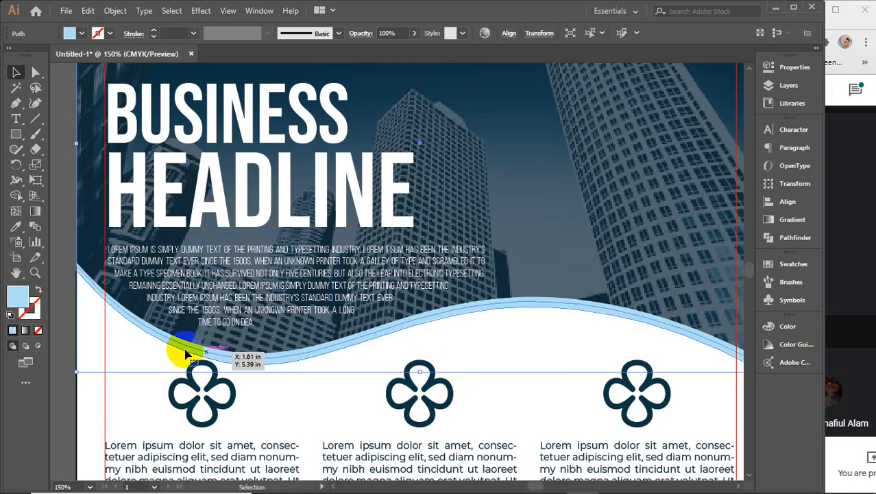
{"action": "double_click", "coordinate": [15, 301]}
{"action": "left_click", "coordinate": [606, 181]}
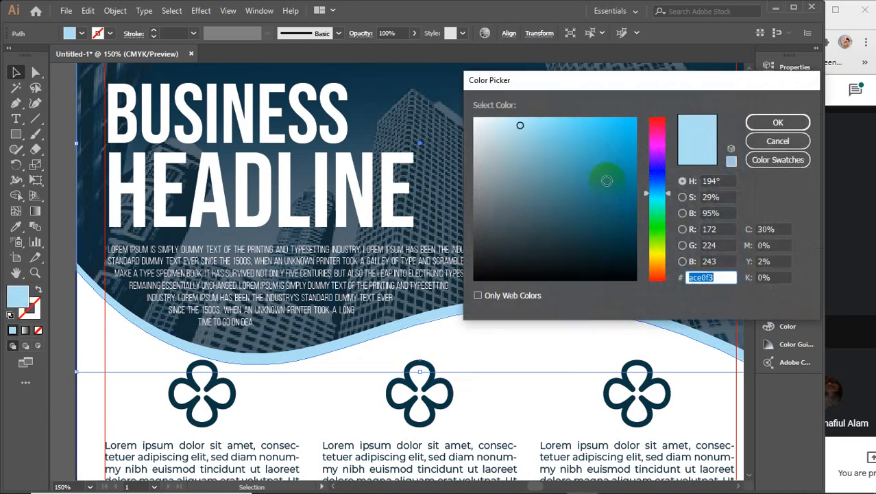
{"action": "left_click", "coordinate": [775, 123]}
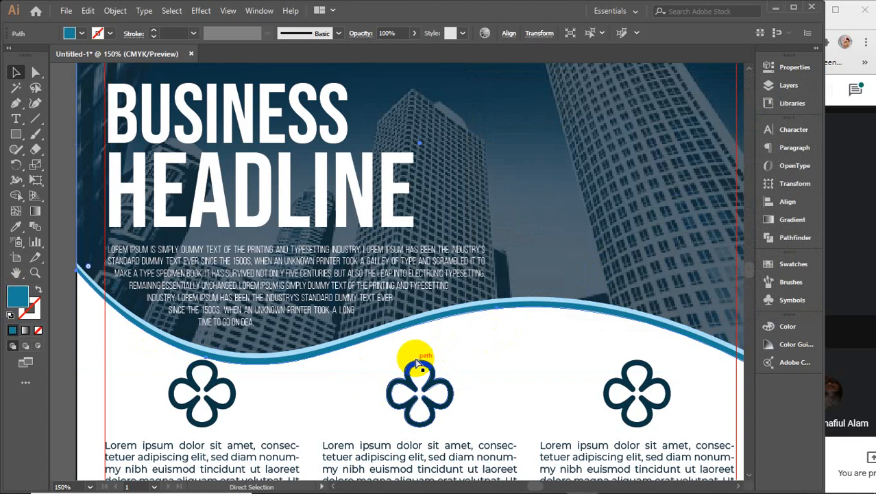
Step: Stretch a wave copy taller and give it the clover's dark navy
{"action": "left_click_drag", "start_coordinate": [420, 372], "coordinate": [419, 380]}
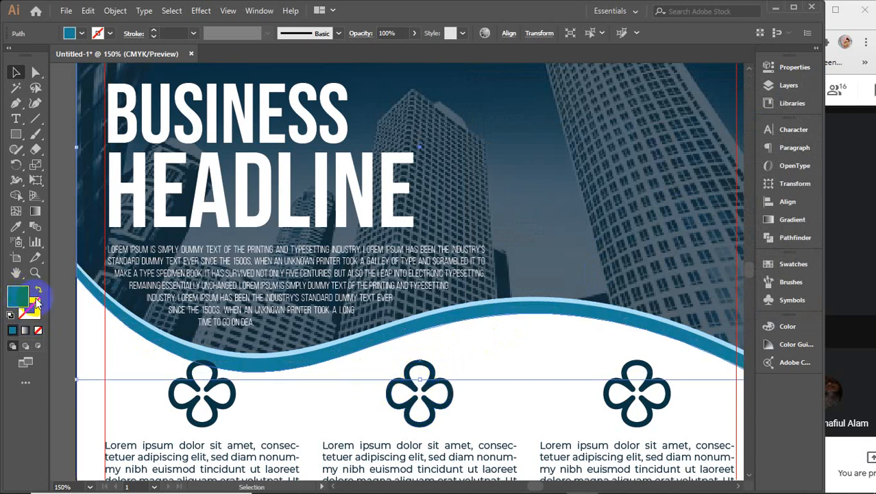
{"action": "key", "text": "i"}
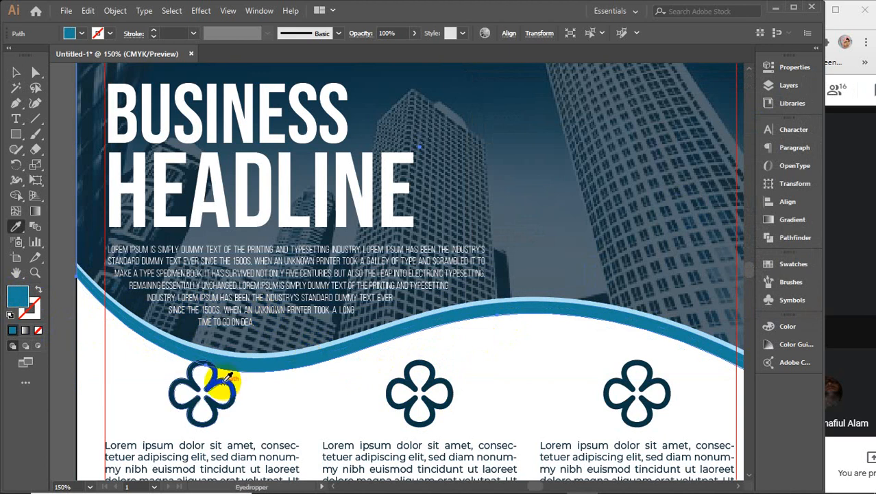
{"action": "left_click", "coordinate": [226, 376]}
{"action": "key", "text": "v"}
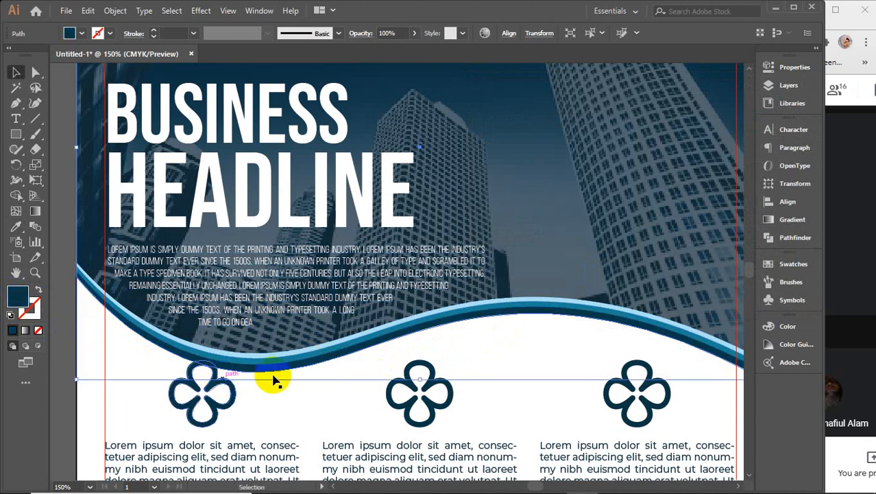
{"action": "scroll", "coordinate": [361, 364], "scroll_direction": "down", "scroll_amount": 1, "text": "alt"}
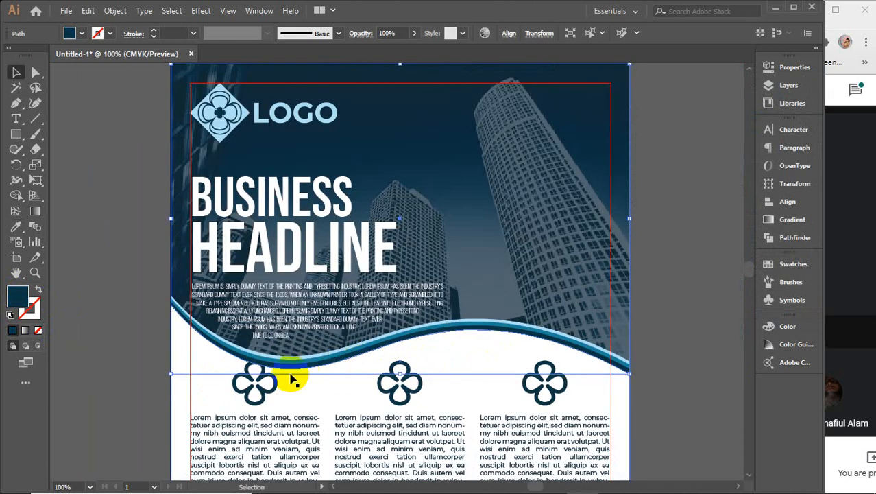
{"action": "scroll", "coordinate": [411, 347], "scroll_direction": "up", "scroll_amount": 3, "text": "alt"}
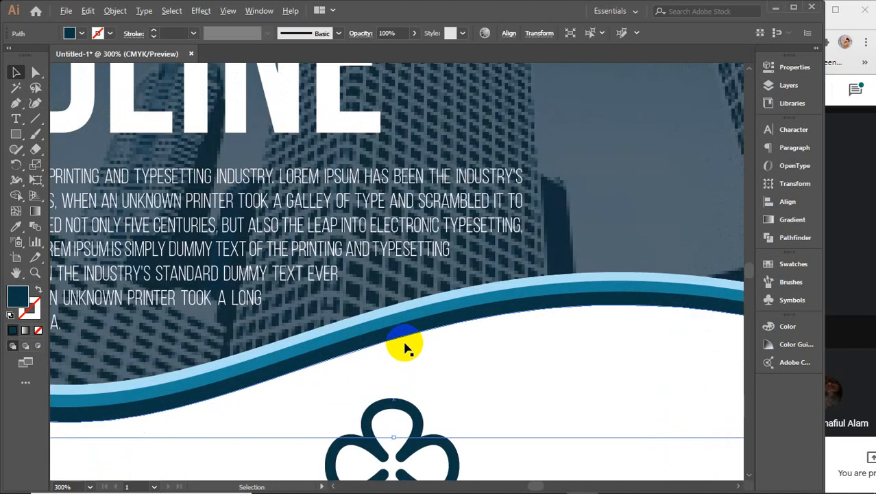
Step: Stretch the light-blue, medium-blue and navy stripes downward so they stack below the wave
{"action": "left_click", "coordinate": [382, 314]}
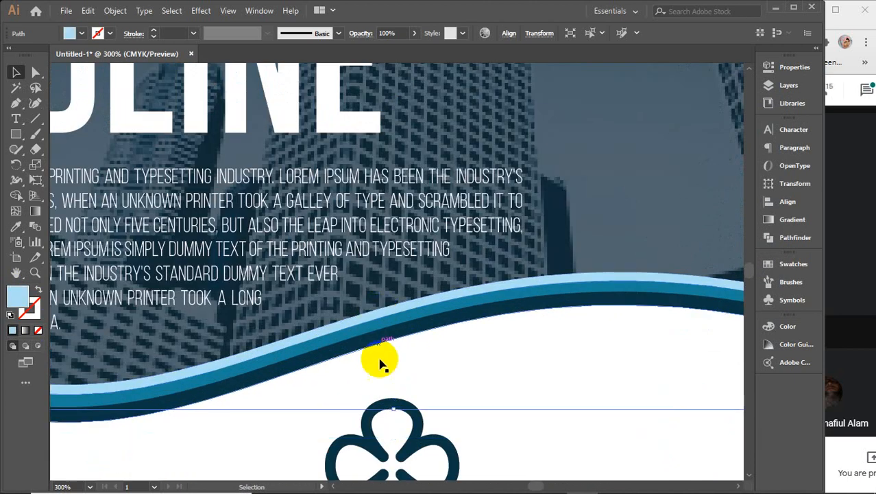
{"action": "left_click_drag", "start_coordinate": [393, 409], "coordinate": [391, 416]}
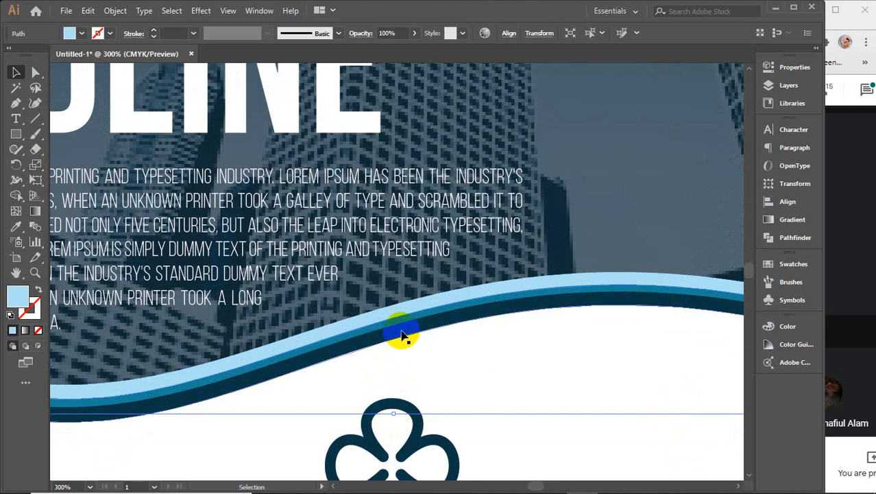
{"action": "left_click", "coordinate": [401, 327]}
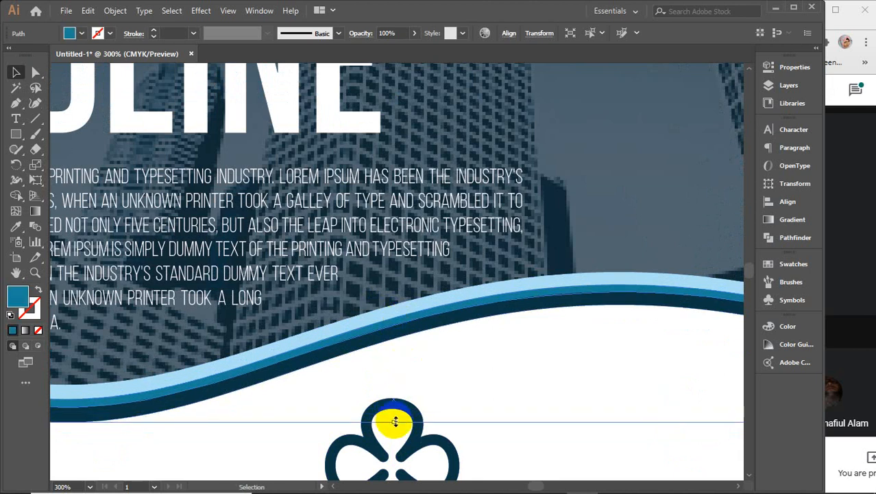
{"action": "left_click_drag", "start_coordinate": [395, 420], "coordinate": [394, 428]}
{"action": "left_click", "coordinate": [391, 345]}
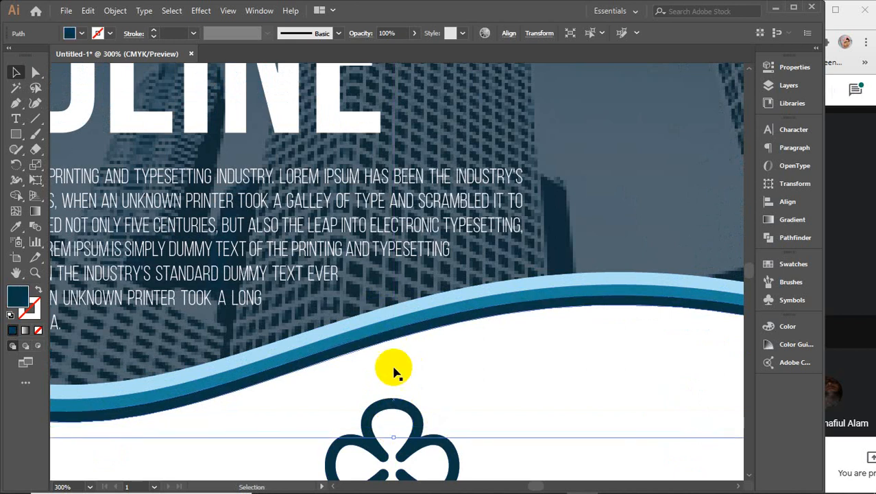
{"action": "left_click_drag", "start_coordinate": [391, 439], "coordinate": [391, 444]}
{"action": "key", "text": "ctrl+minus"}
{"action": "key", "text": "ctrl+minus"}
{"action": "key", "text": "ctrl+minus"}
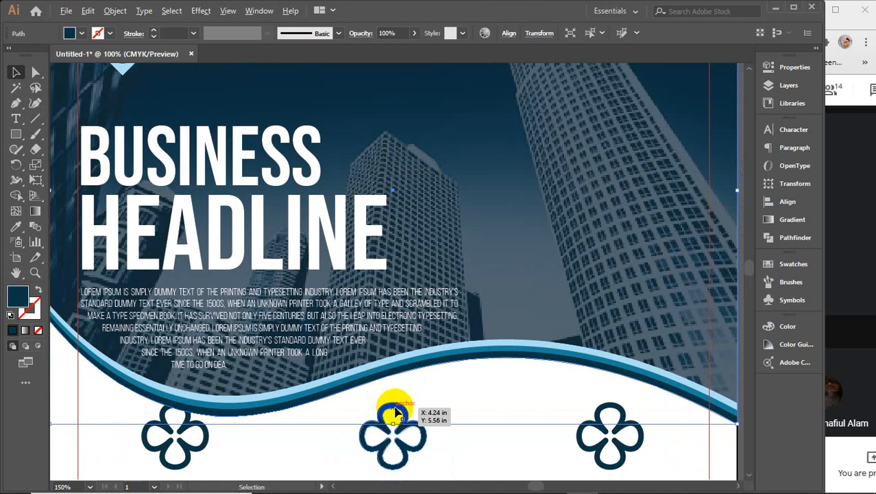
{"action": "left_click_drag", "start_coordinate": [194, 346], "coordinate": [263, 336]}
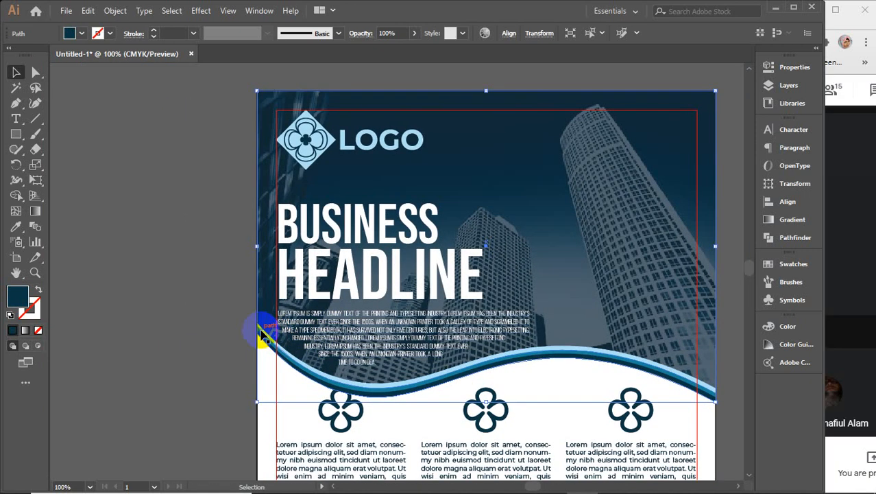
Step: Pull the light-blue stripe's left-end anchor up along the artboard's left edge
{"action": "scroll", "coordinate": [263, 336], "scroll_direction": "up", "scroll_amount": 7}
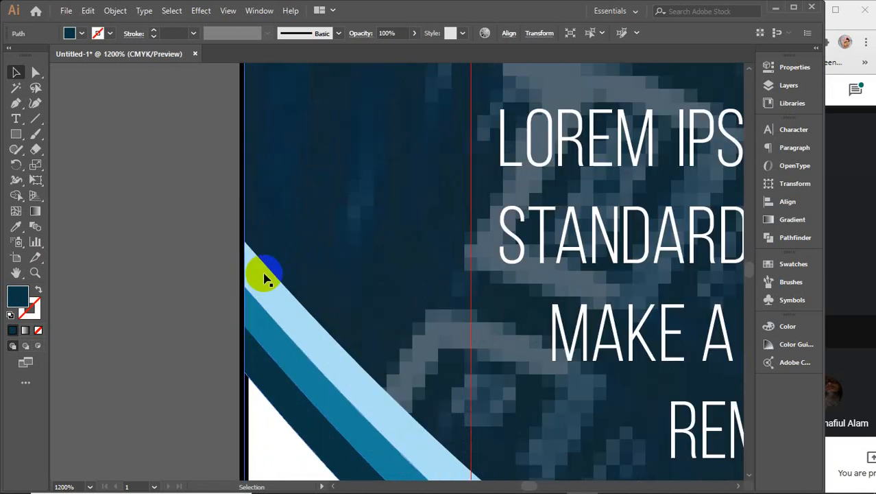
{"action": "left_click", "coordinate": [266, 278]}
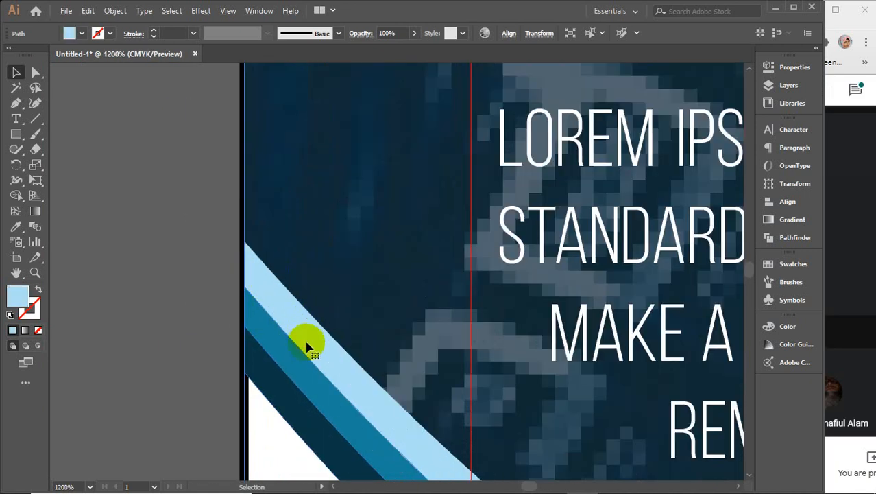
{"action": "left_click", "coordinate": [35, 73]}
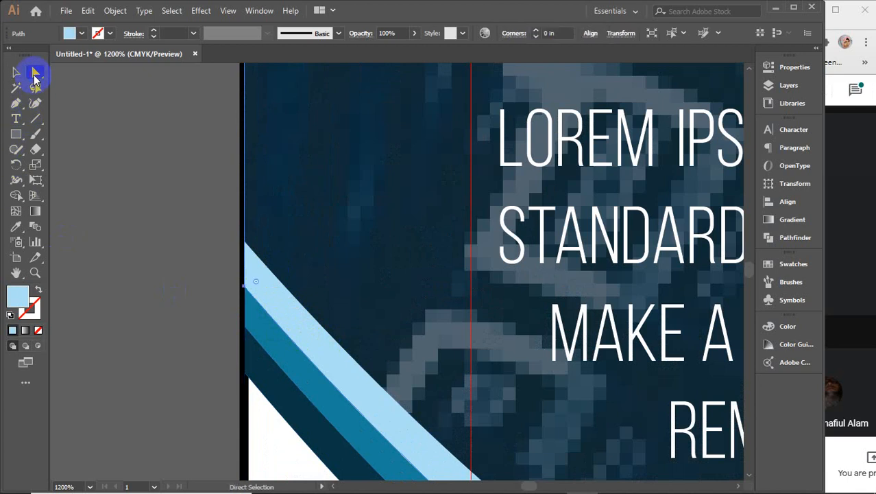
{"action": "left_click", "coordinate": [35, 103]}
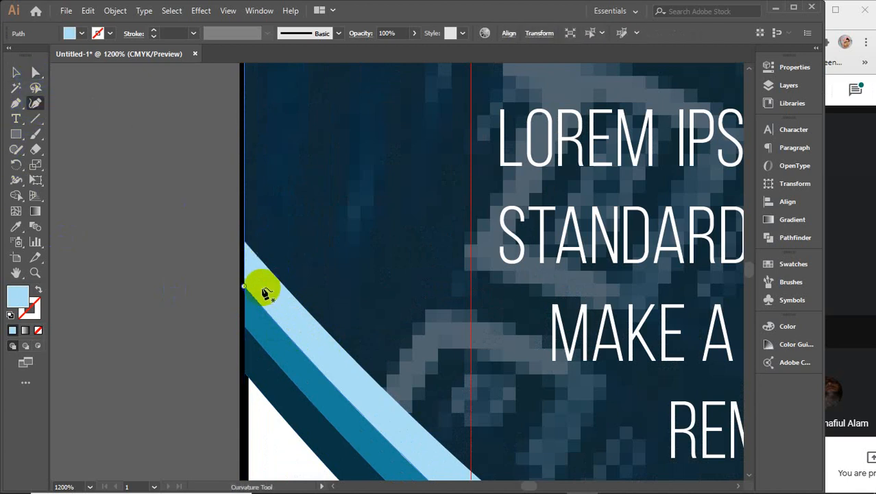
{"action": "left_click_drag", "start_coordinate": [251, 291], "coordinate": [247, 245]}
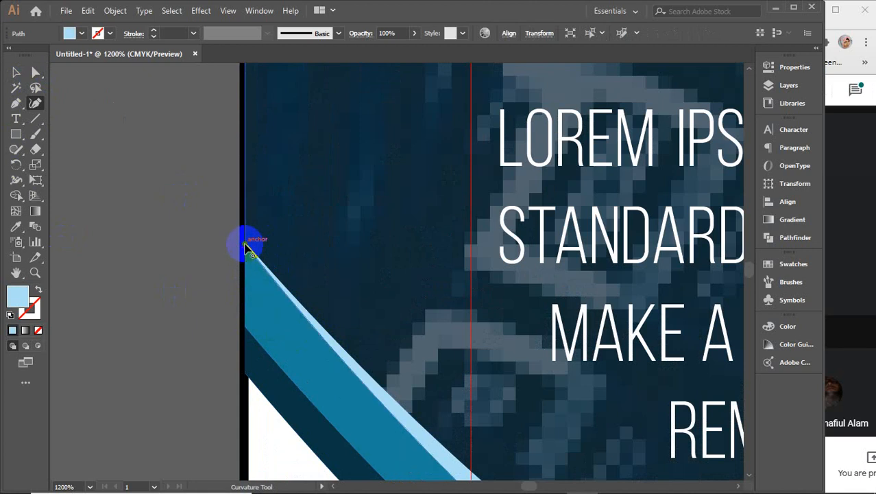
{"action": "key", "text": "v"}
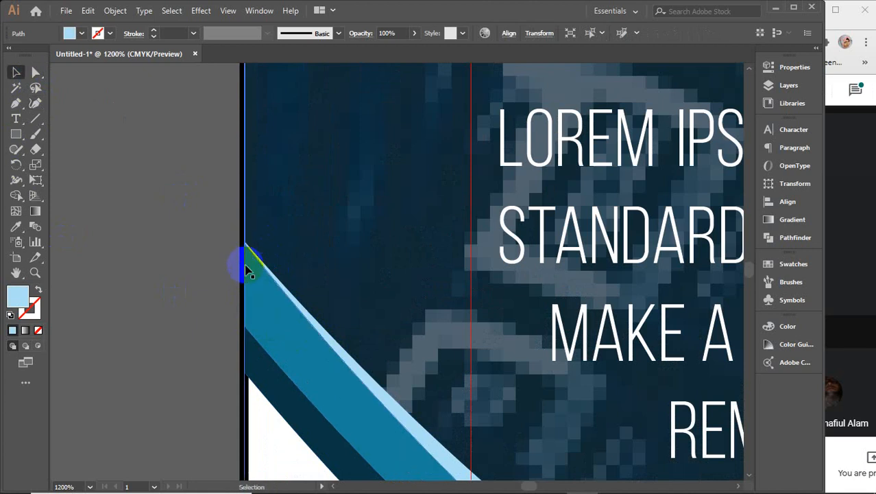
Step: Raise the teal band's left-edge anchor with the Curvature tool
{"action": "left_click", "coordinate": [261, 332]}
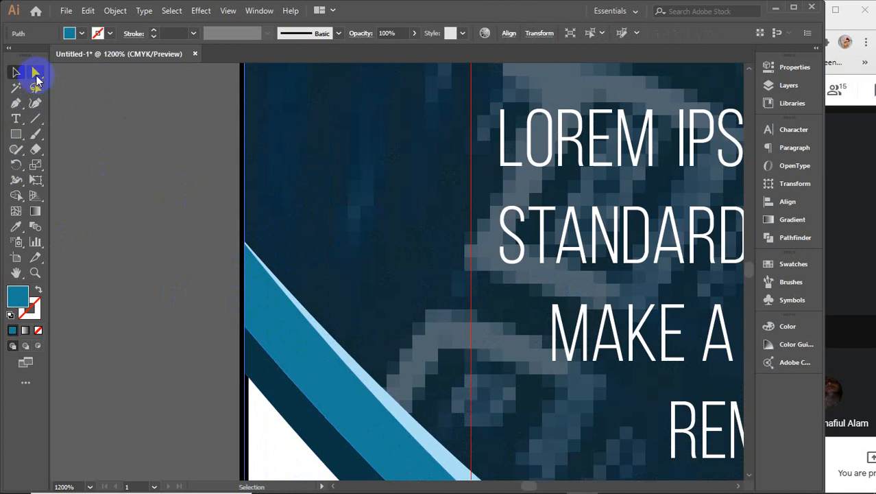
{"action": "left_click", "coordinate": [35, 72]}
{"action": "left_click", "coordinate": [35, 103]}
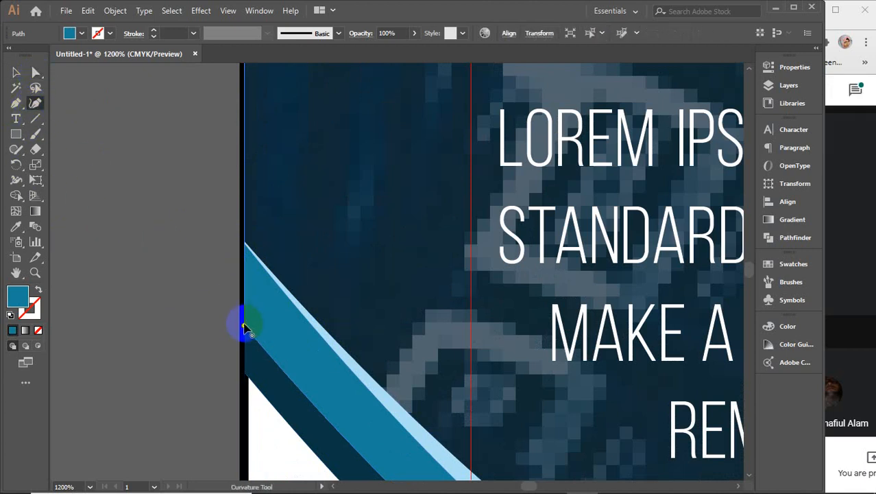
{"action": "left_click_drag", "start_coordinate": [245, 327], "coordinate": [247, 251]}
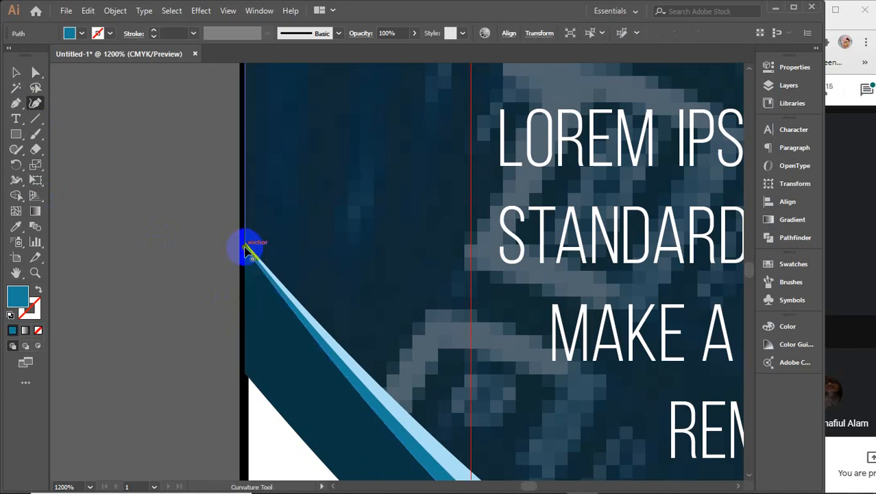
{"action": "key", "text": "v"}
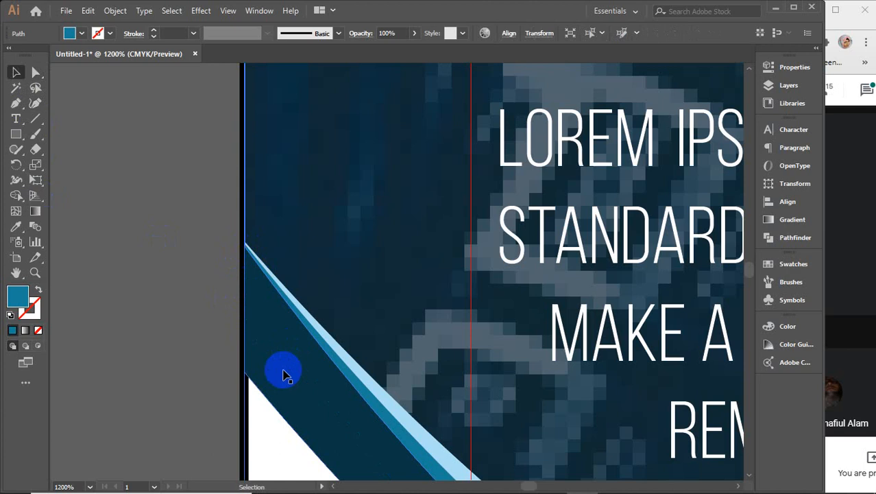
Step: Raise the navy wave shape's left-edge anchor to meet the stripes
{"action": "left_click", "coordinate": [274, 377]}
{"action": "key", "text": "a"}
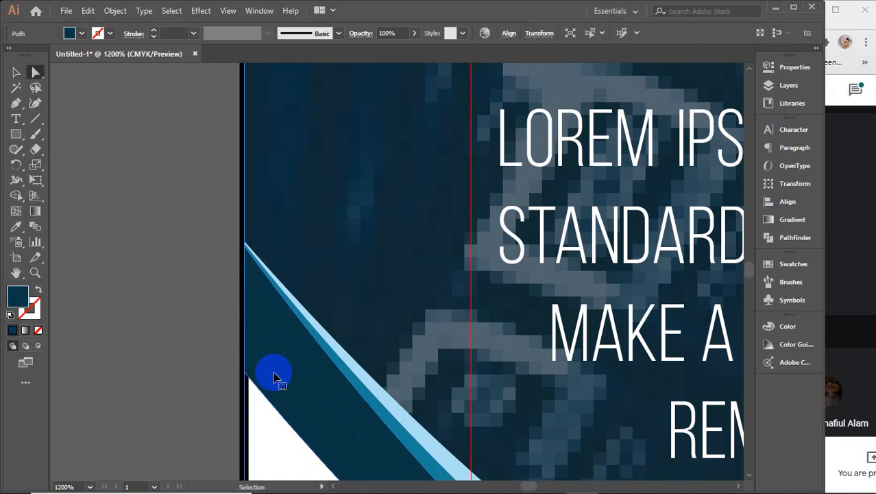
{"action": "left_click", "coordinate": [273, 372]}
{"action": "left_click", "coordinate": [35, 103]}
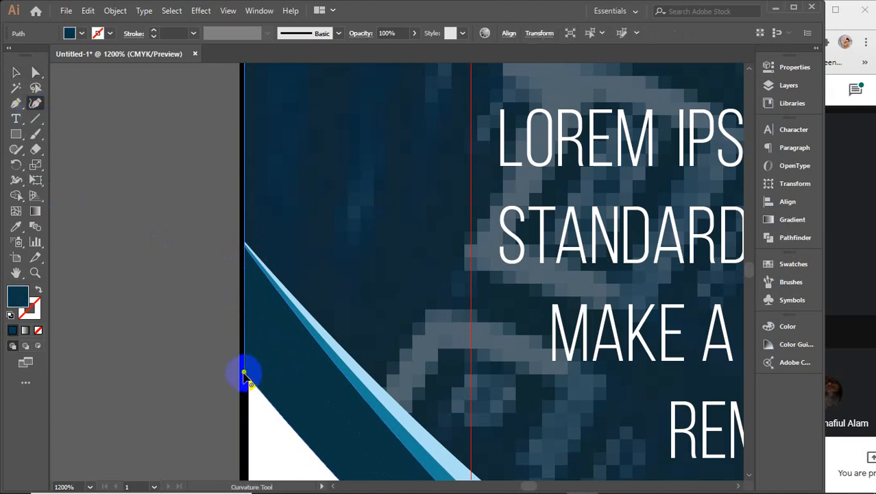
{"action": "left_click_drag", "start_coordinate": [244, 374], "coordinate": [248, 255]}
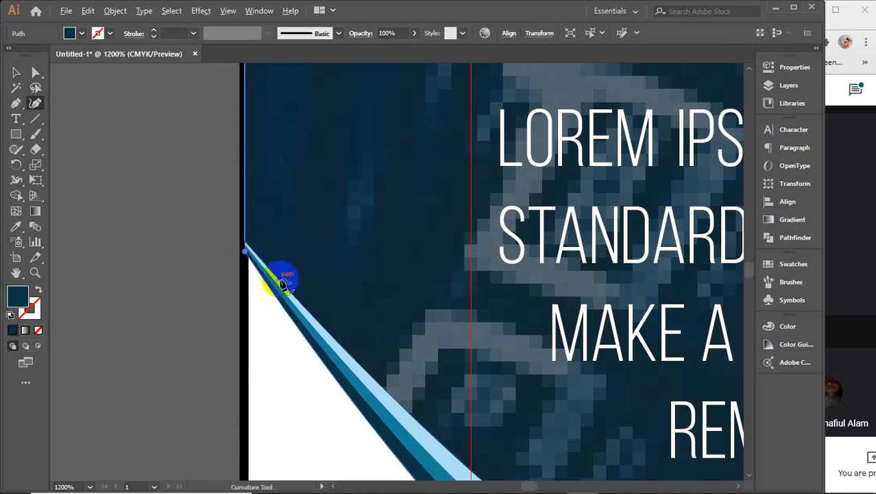
{"action": "scroll", "coordinate": [280, 282], "scroll_direction": "down", "scroll_amount": 7}
{"action": "scroll", "coordinate": [287, 290], "scroll_direction": "down", "scroll_amount": 1}
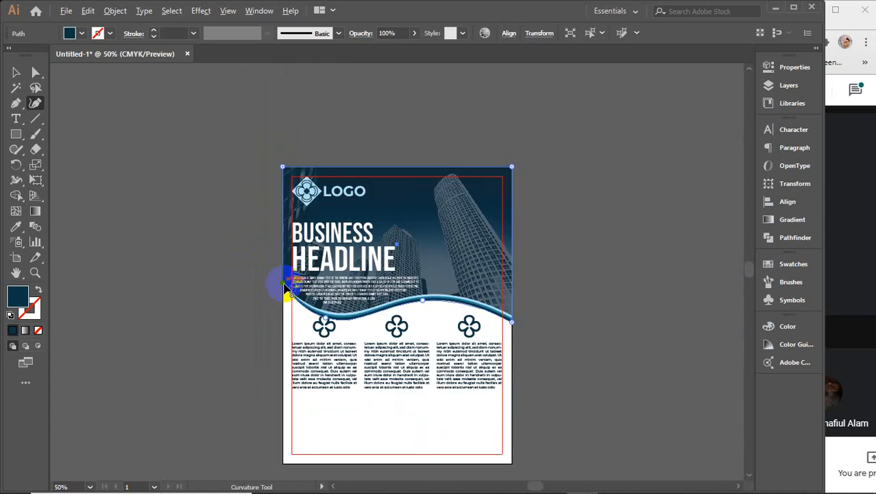
Step: Drag the three-column clover group slightly lower, to Y 7.0857 in
{"action": "key", "text": "v"}
{"action": "left_click", "coordinate": [587, 307]}
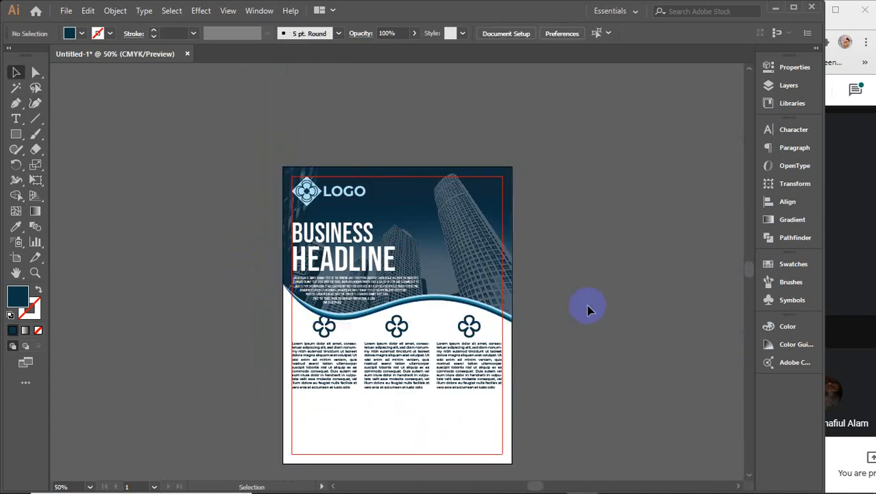
{"action": "left_click", "coordinate": [376, 355]}
{"action": "left_click", "coordinate": [376, 358]}
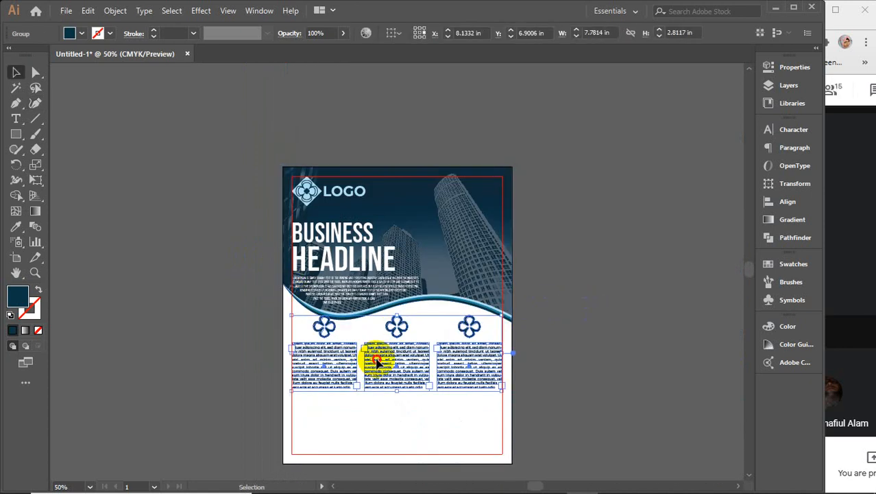
{"action": "left_click_drag", "start_coordinate": [377, 358], "coordinate": [377, 362]}
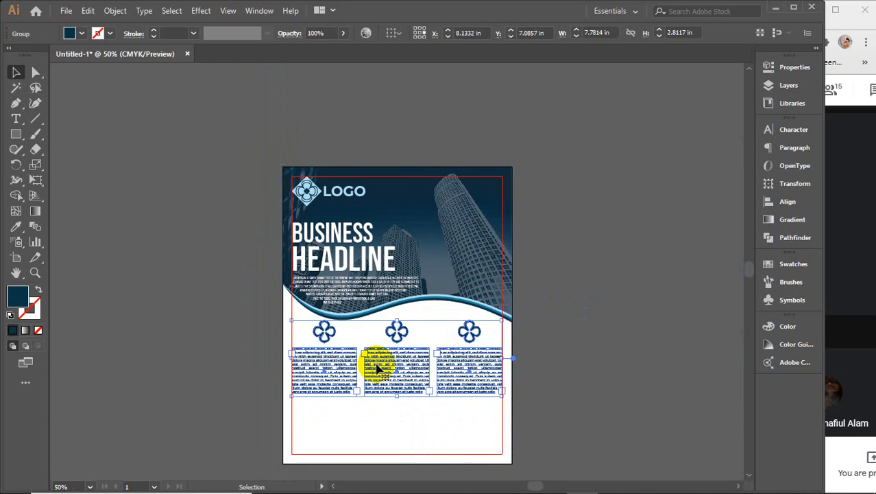
{"action": "left_click", "coordinate": [568, 333]}
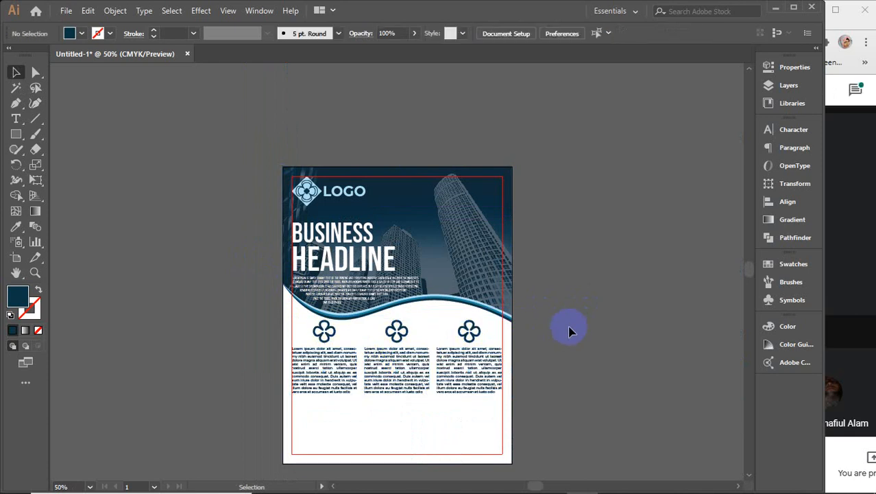
{"action": "scroll", "coordinate": [561, 356], "scroll_direction": "down", "scroll_amount": 2}
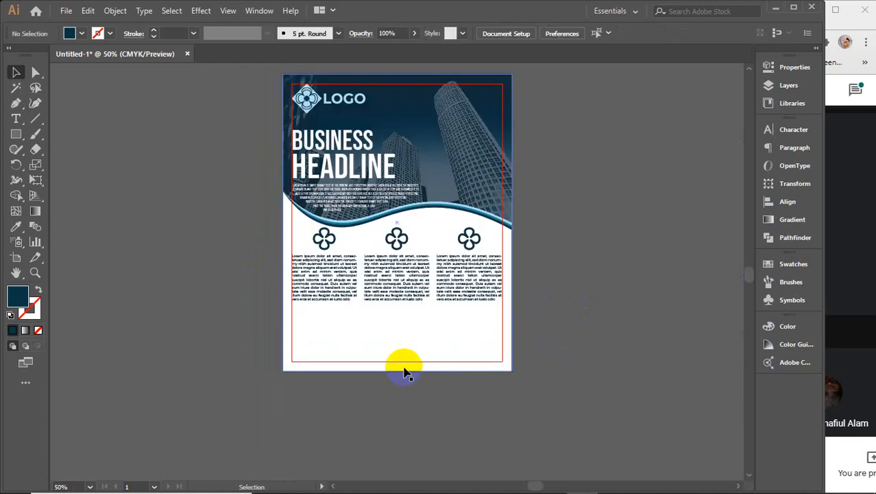
{"action": "left_click", "coordinate": [14, 138]}
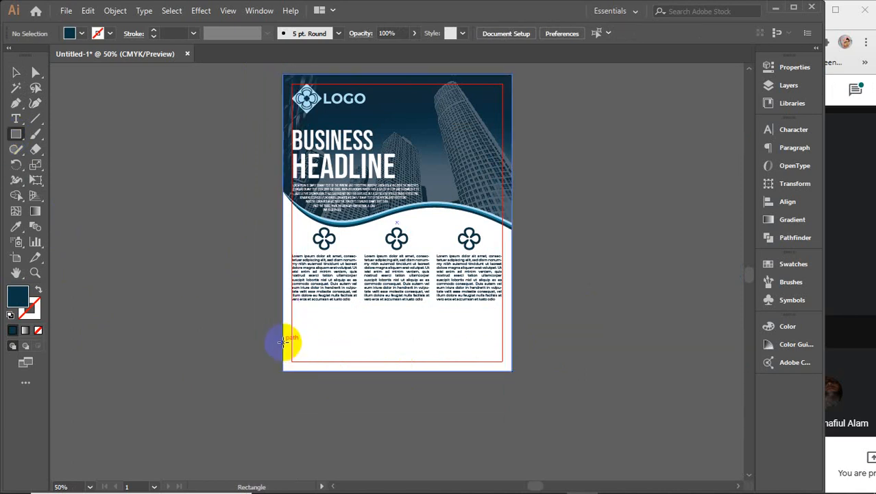
Step: Draw an 8.5 in navy bar across the artboard bottom and extend it to about 0.91 in tall
{"action": "left_click_drag", "start_coordinate": [282, 341], "coordinate": [508, 361]}
{"action": "left_click", "coordinate": [16, 72]}
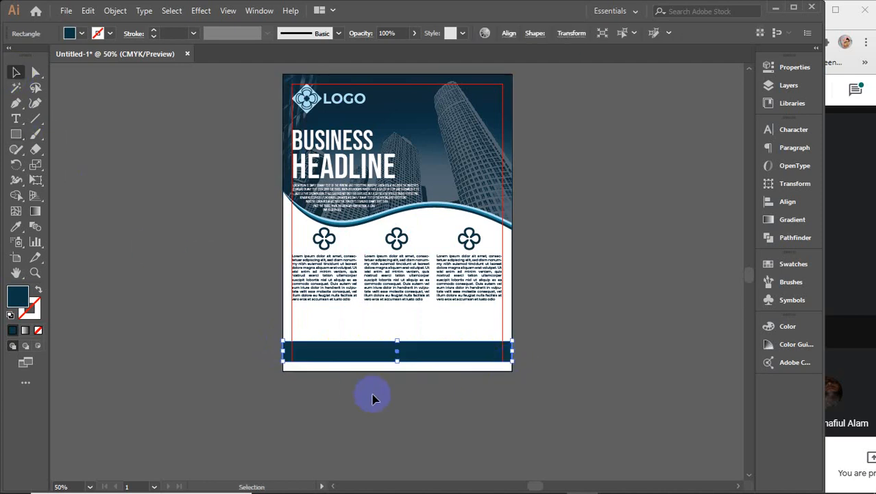
{"action": "scroll", "coordinate": [371, 369], "scroll_direction": "up", "scroll_amount": 3}
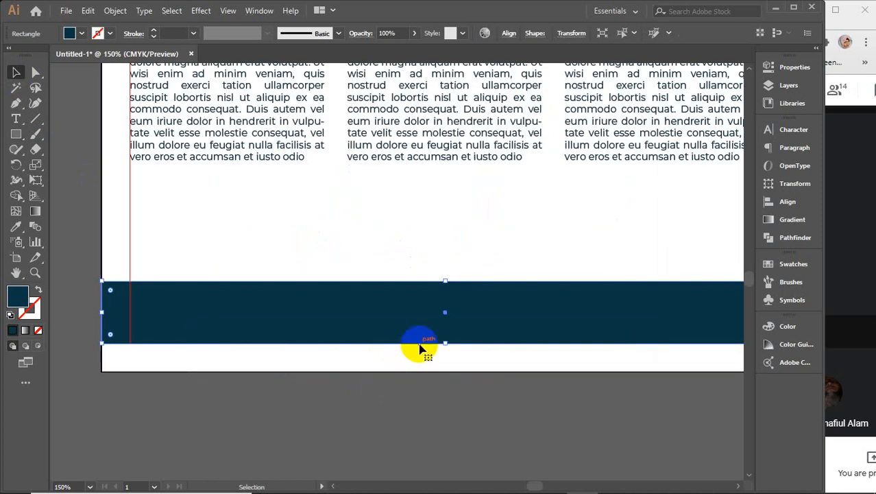
{"action": "scroll", "coordinate": [420, 350], "scroll_direction": "down", "scroll_amount": 2}
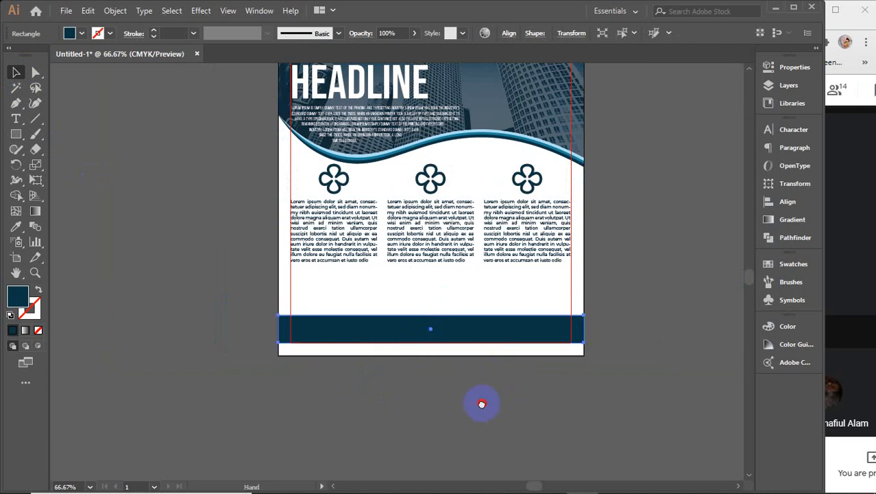
{"action": "left_click_drag", "start_coordinate": [482, 404], "coordinate": [460, 407]}
{"action": "left_click", "coordinate": [461, 410]}
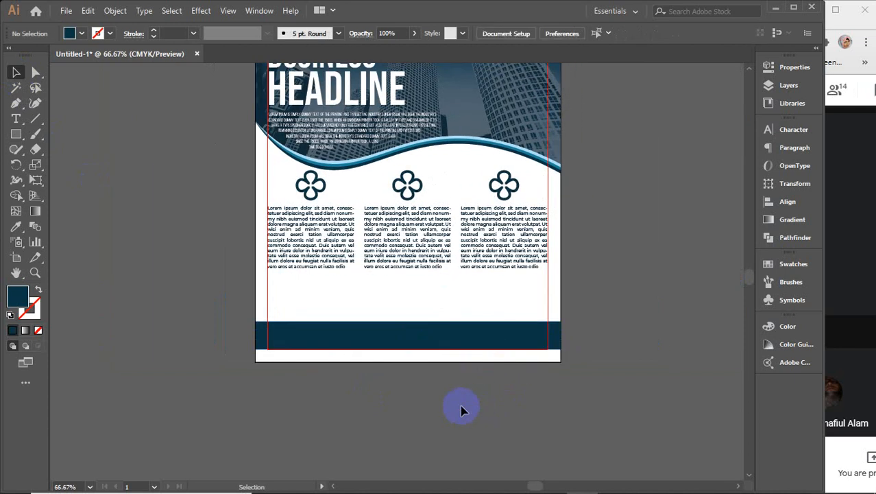
{"action": "left_click", "coordinate": [426, 334]}
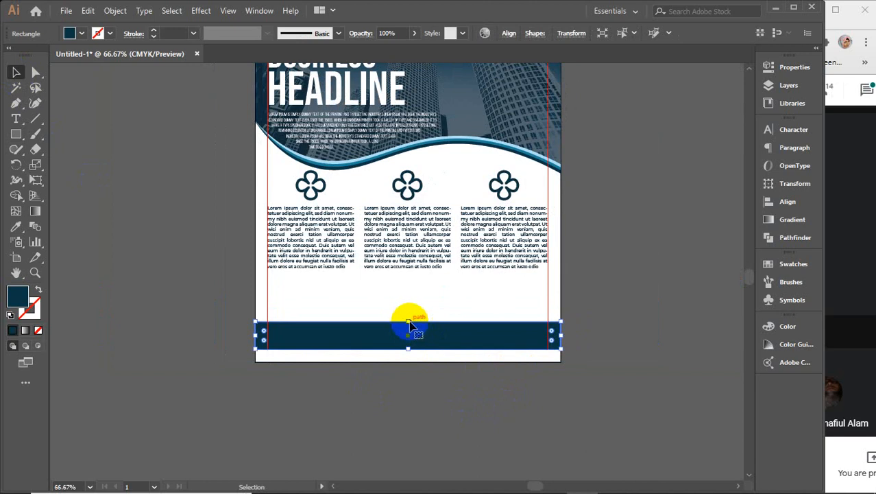
{"action": "key", "text": "a"}
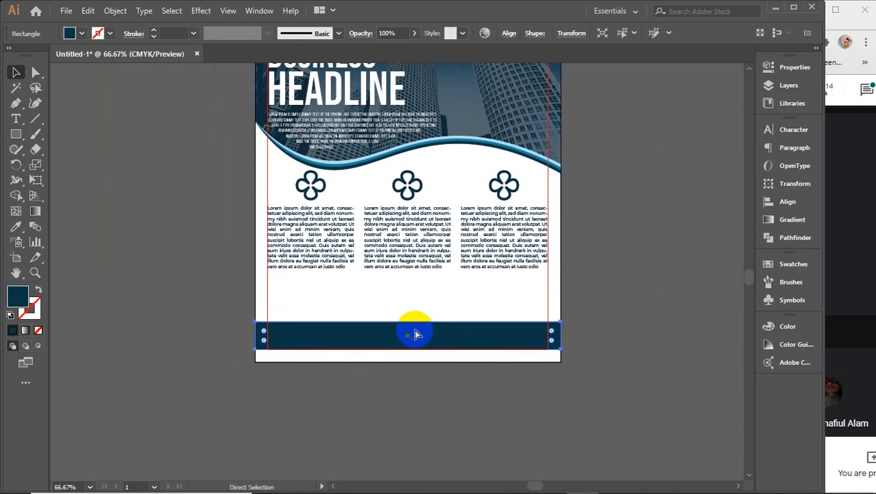
{"action": "key", "text": "v"}
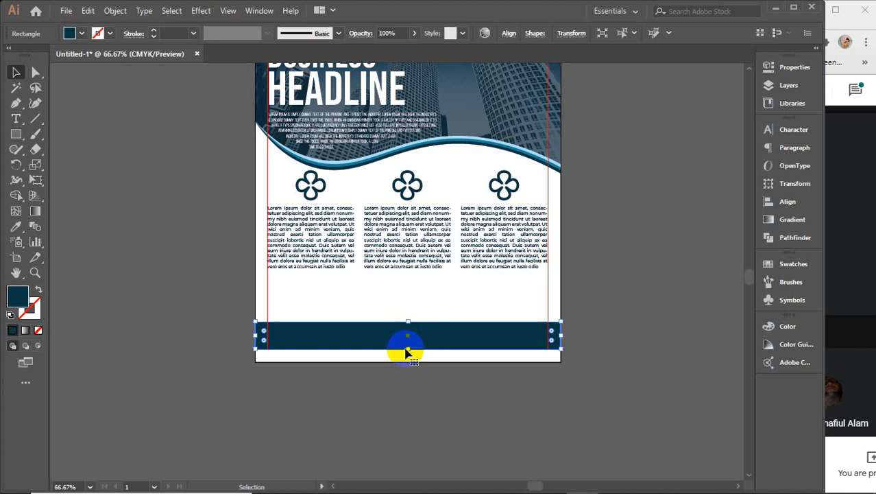
{"action": "left_click_drag", "start_coordinate": [408, 350], "coordinate": [407, 357]}
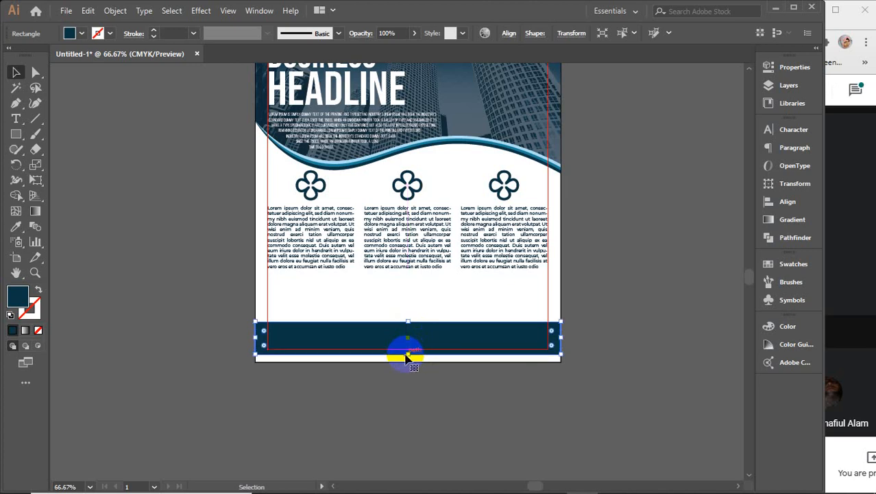
Step: Color the bar with the wave's lighter blue and paste a longer light-blue copy behind it
{"action": "key", "text": "i"}
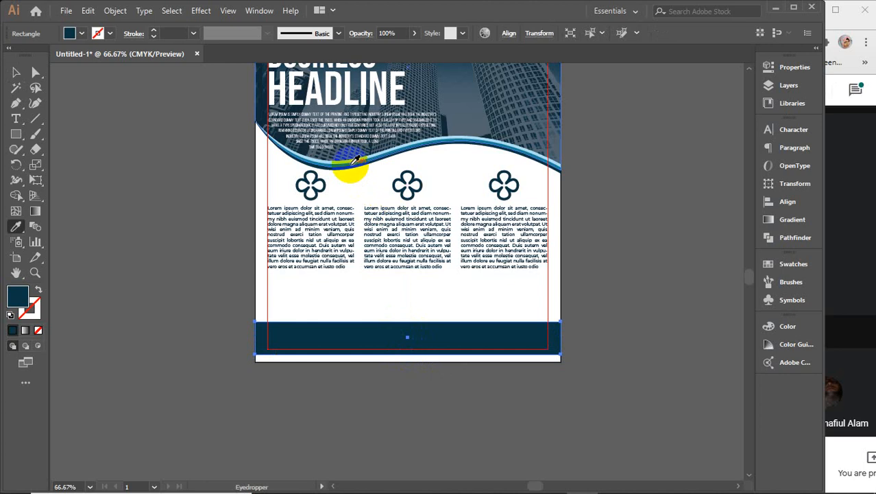
{"action": "left_click", "coordinate": [353, 163]}
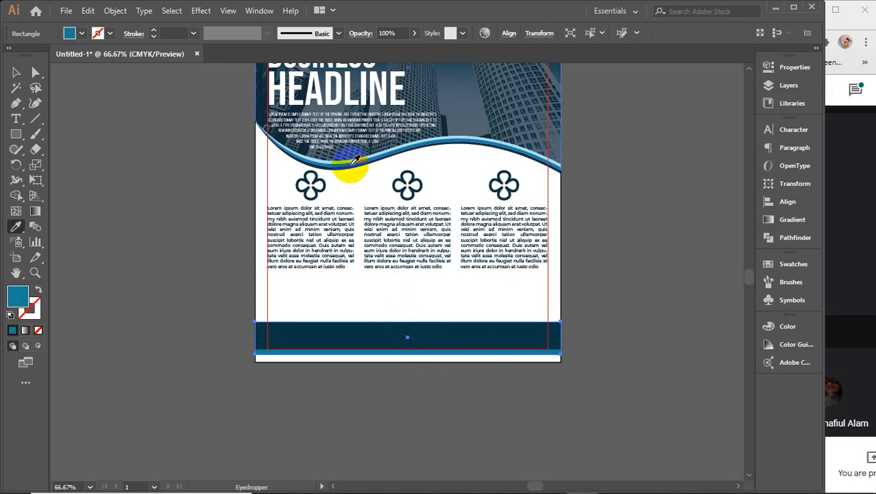
{"action": "key", "text": "v"}
{"action": "key", "text": "a"}
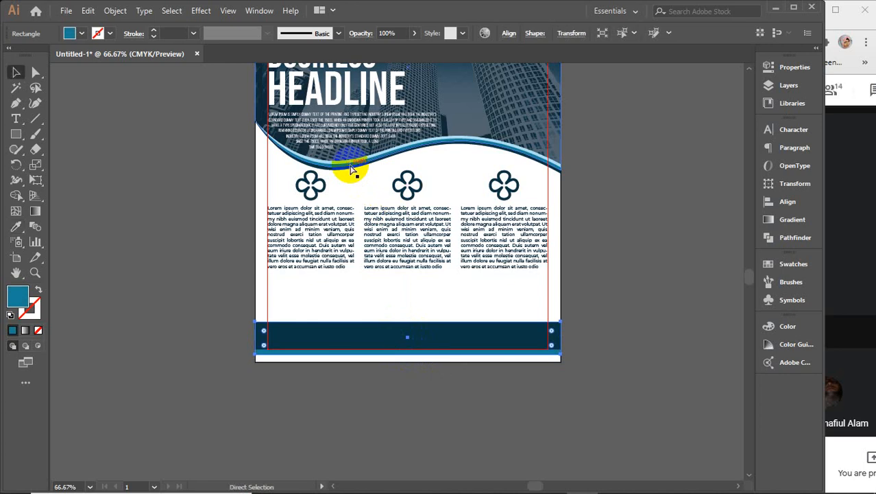
{"action": "key", "text": "ctrl+b"}
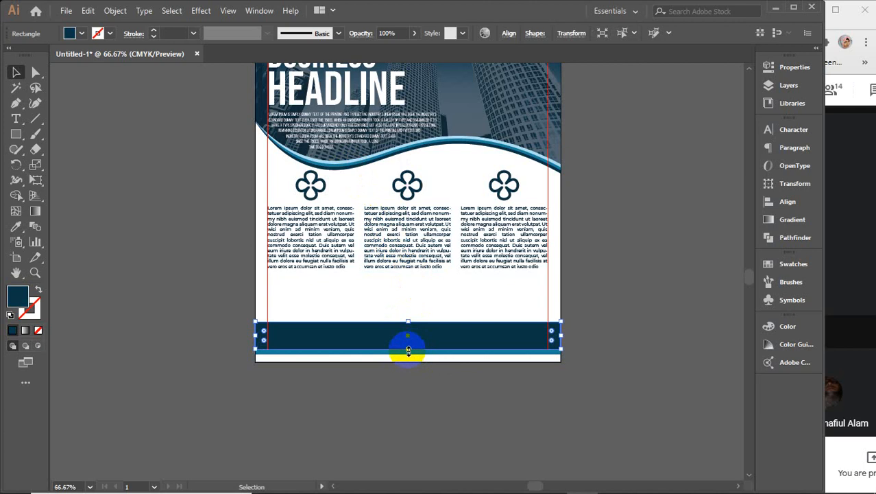
{"action": "left_click_drag", "start_coordinate": [408, 349], "coordinate": [408, 363]}
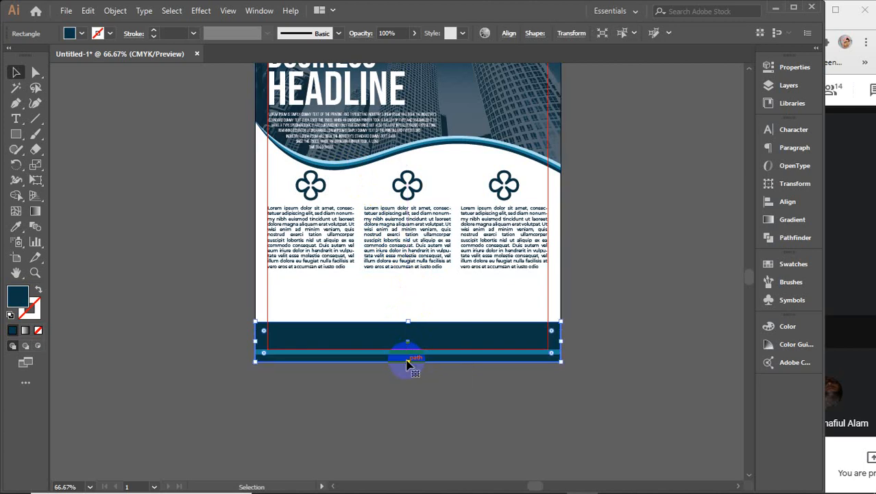
{"action": "key", "text": "i"}
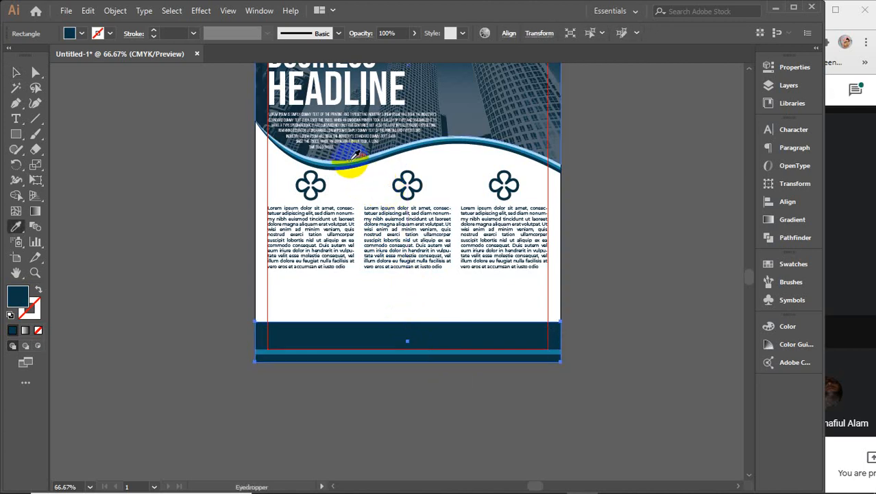
{"action": "left_click", "coordinate": [348, 161]}
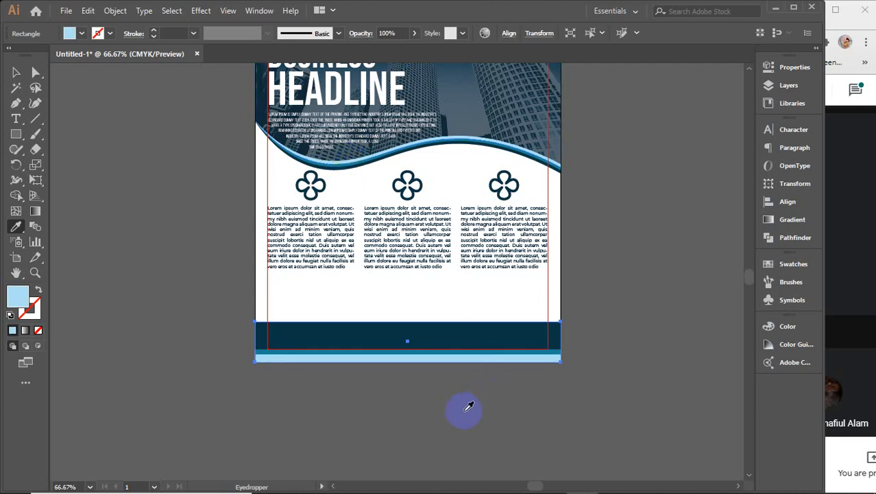
{"action": "key", "text": "v"}
Step: Extend the teal and light-blue strips above and below the navy band as thin stripes
{"action": "scroll", "coordinate": [401, 341], "scroll_direction": "up", "scroll_amount": 4}
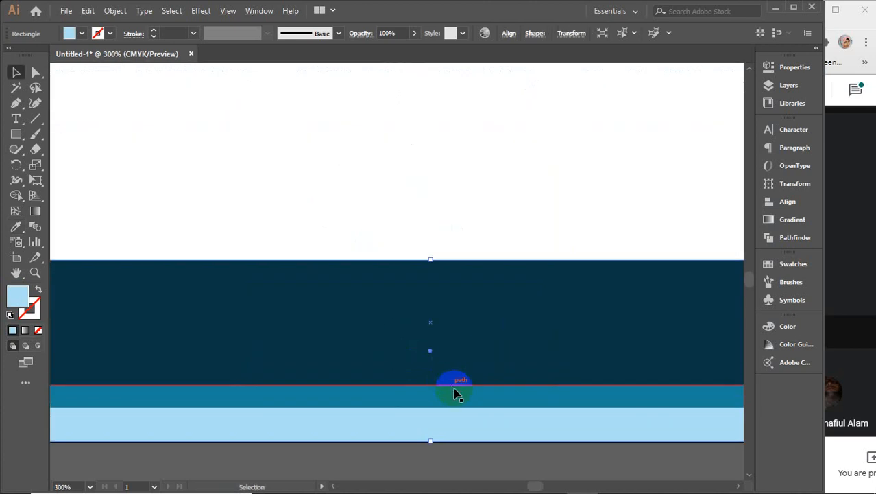
{"action": "left_click_drag", "start_coordinate": [456, 394], "coordinate": [469, 272]}
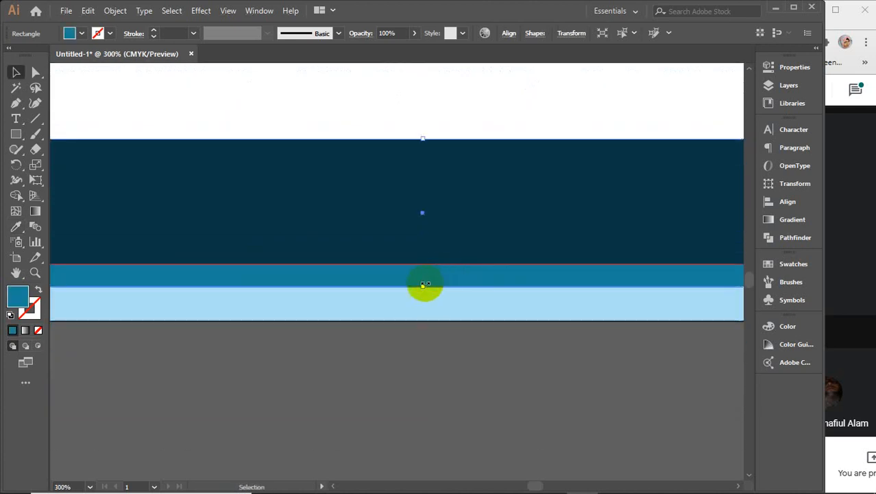
{"action": "left_click_drag", "start_coordinate": [421, 287], "coordinate": [421, 294]}
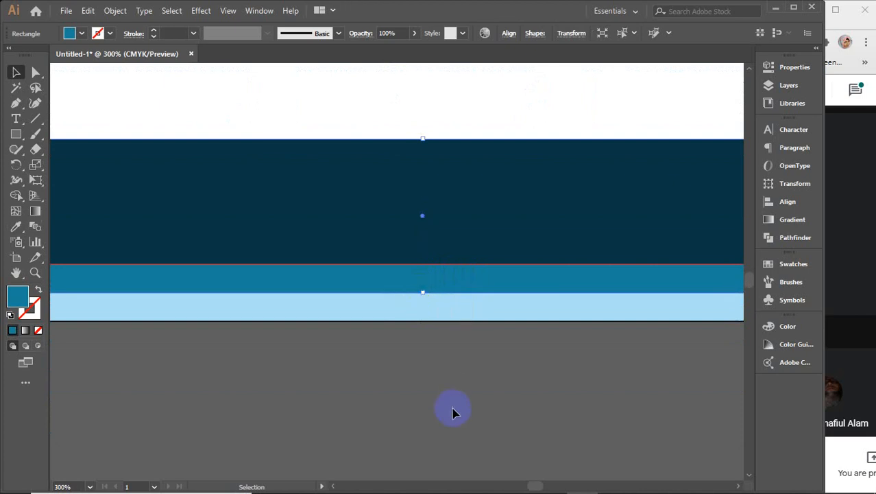
{"action": "left_click", "coordinate": [426, 295]}
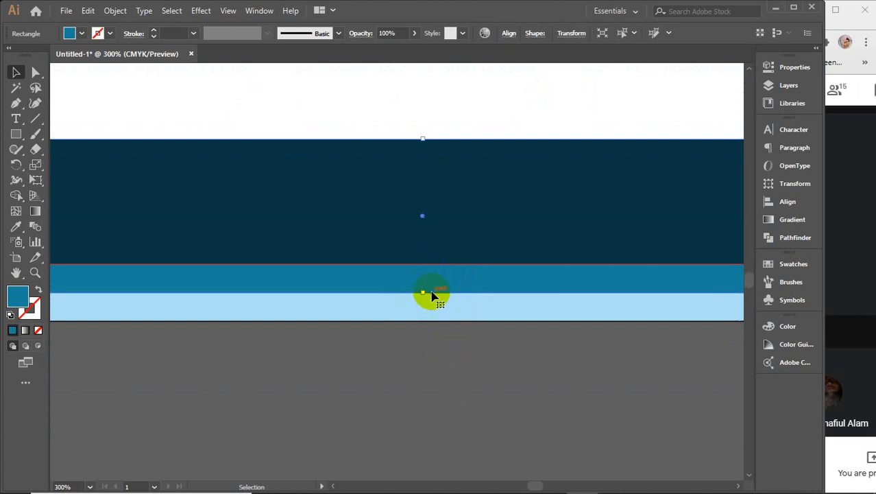
{"action": "left_click_drag", "start_coordinate": [421, 139], "coordinate": [423, 127]}
{"action": "left_click", "coordinate": [429, 305]}
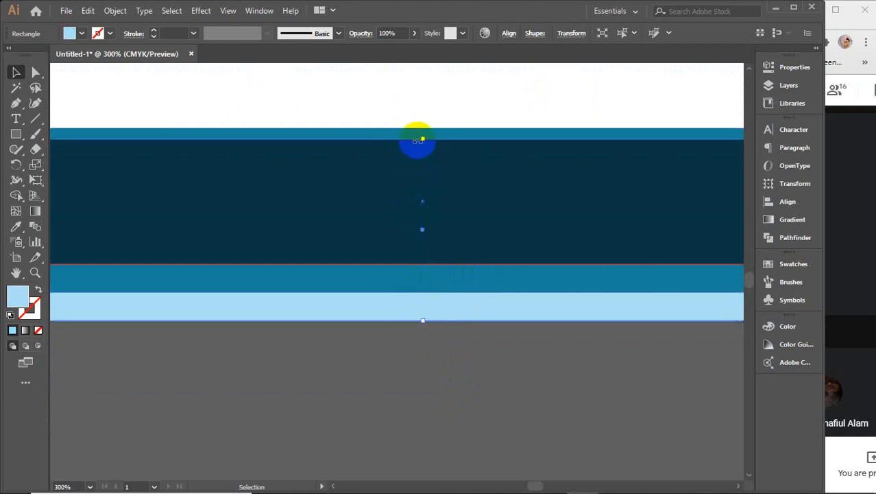
{"action": "left_click_drag", "start_coordinate": [422, 138], "coordinate": [423, 115]}
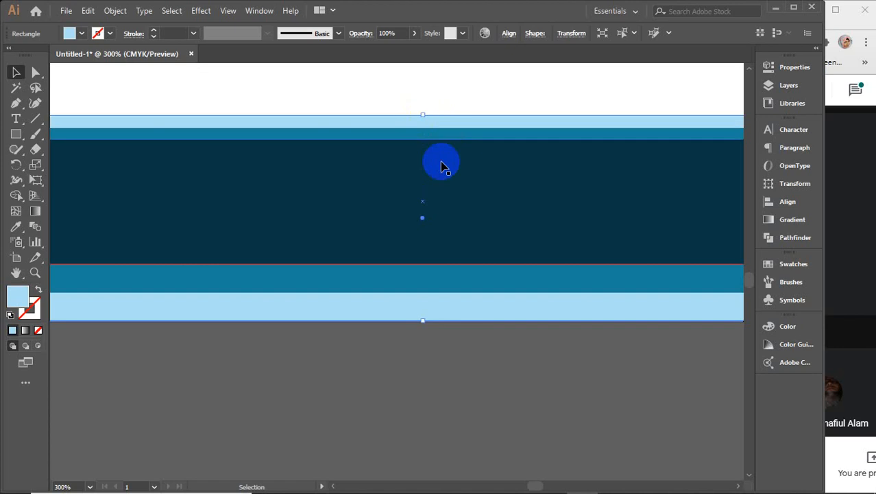
{"action": "scroll", "coordinate": [442, 195], "scroll_direction": "down", "scroll_amount": 2}
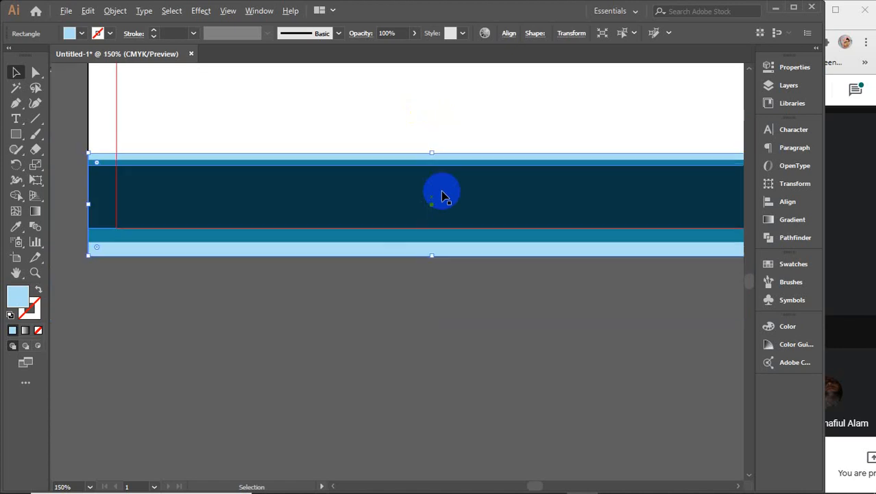
Step: Space the footer band rectangles evenly by vertical centres and center them vertically
{"action": "left_click", "coordinate": [423, 244], "text": "shift"}
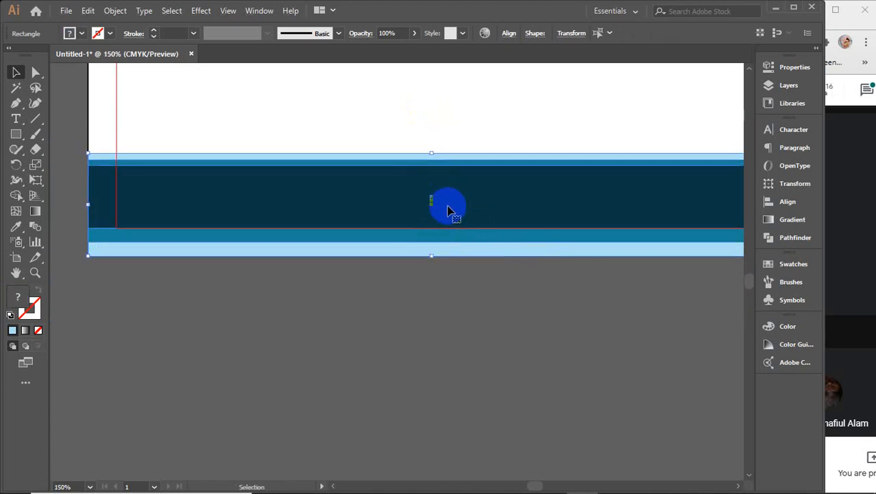
{"action": "left_click", "coordinate": [789, 202]}
{"action": "left_click", "coordinate": [641, 198]}
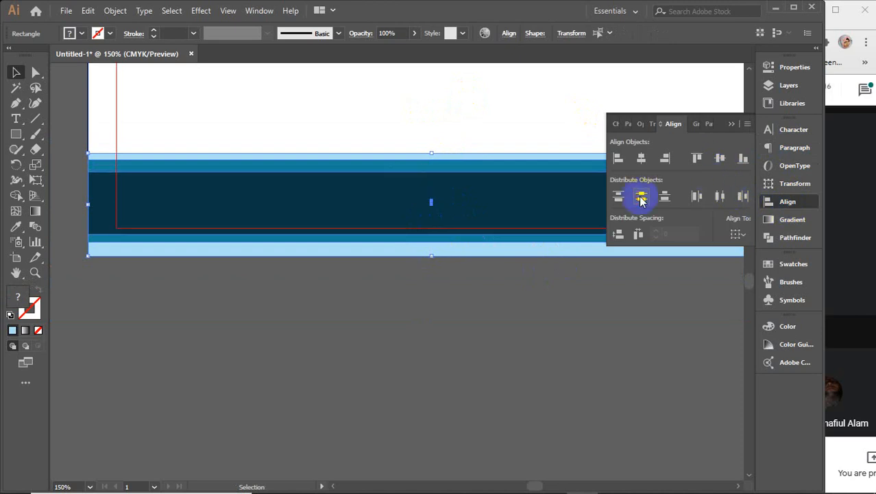
{"action": "left_click", "coordinate": [308, 359]}
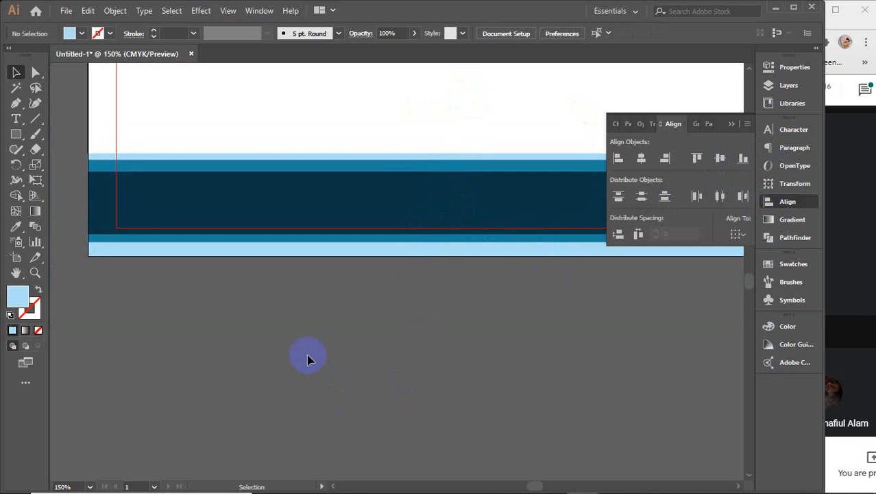
{"action": "left_click_drag", "start_coordinate": [70, 156], "coordinate": [157, 297]}
{"action": "left_click", "coordinate": [152, 123], "text": "shift"}
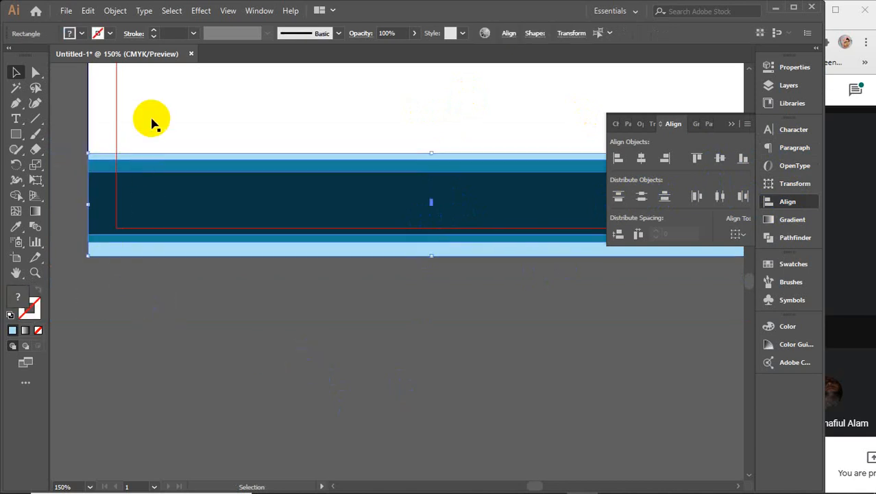
{"action": "left_click", "coordinate": [641, 198]}
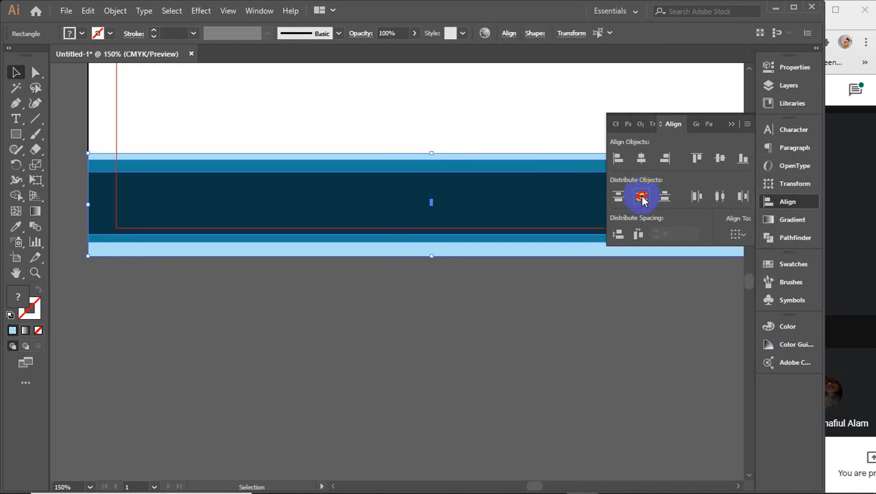
{"action": "left_click", "coordinate": [720, 157]}
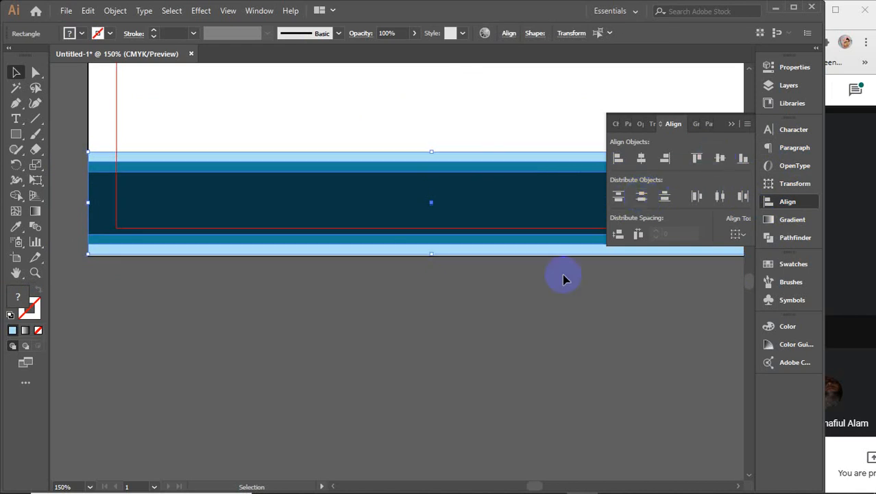
{"action": "left_click", "coordinate": [516, 303]}
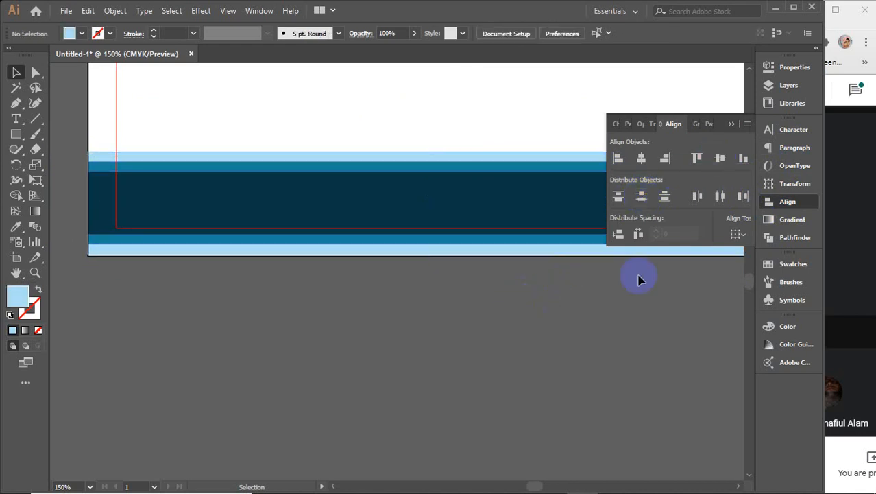
{"action": "left_click", "coordinate": [732, 125]}
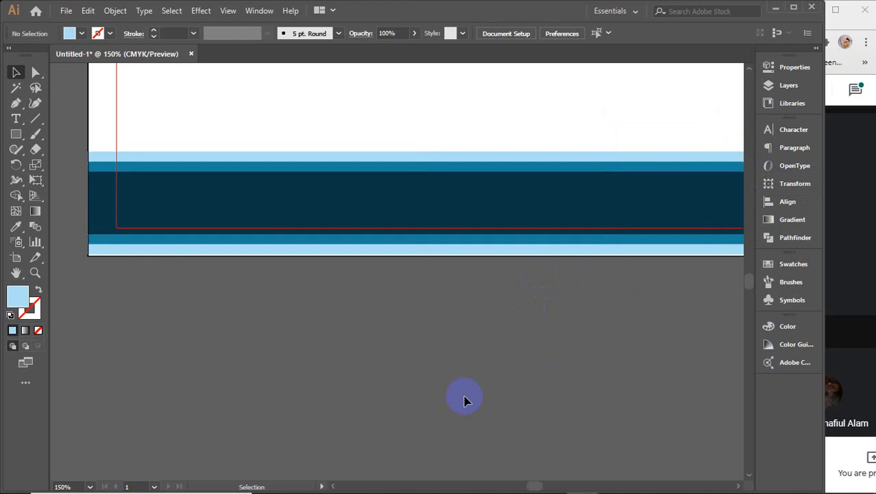
Step: Nudge the light-blue and dark bands down, then stretch the stack taller to about 1.75 in
{"action": "left_click", "coordinate": [453, 165]}
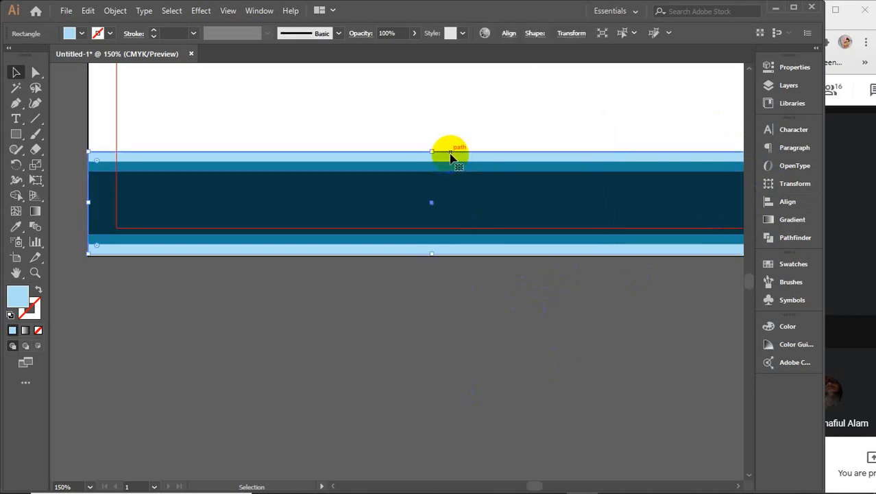
{"action": "left_click", "coordinate": [459, 197], "text": "shift"}
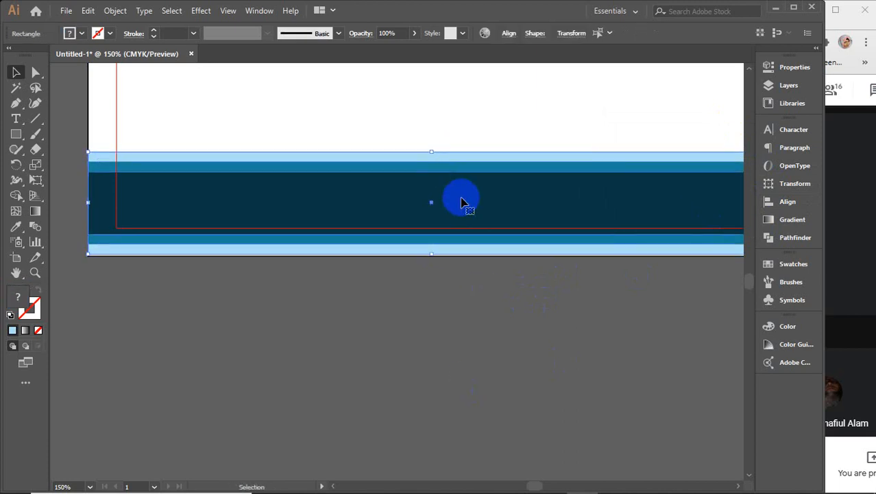
{"action": "key", "text": "Down"}
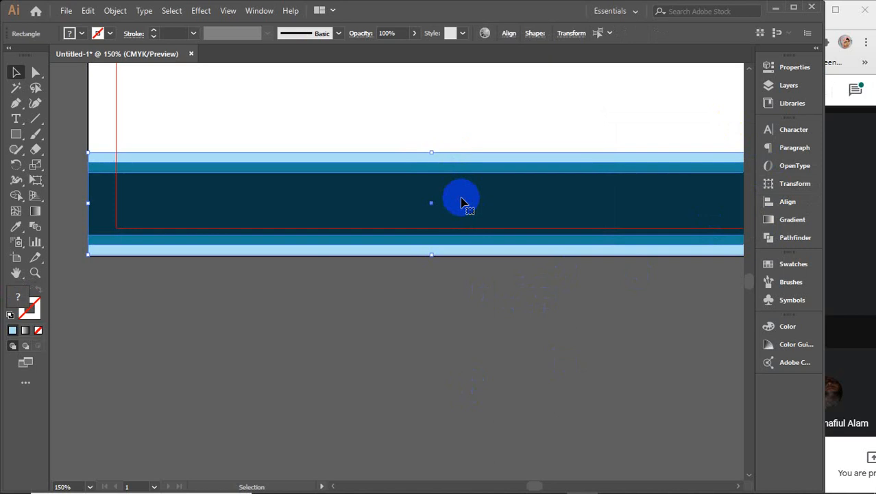
{"action": "key", "text": "Down"}
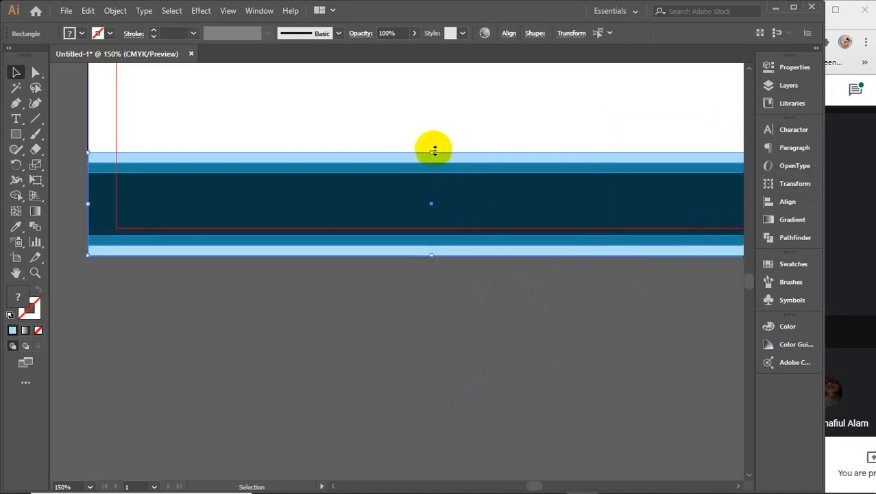
{"action": "left_click_drag", "start_coordinate": [432, 149], "coordinate": [440, 114]}
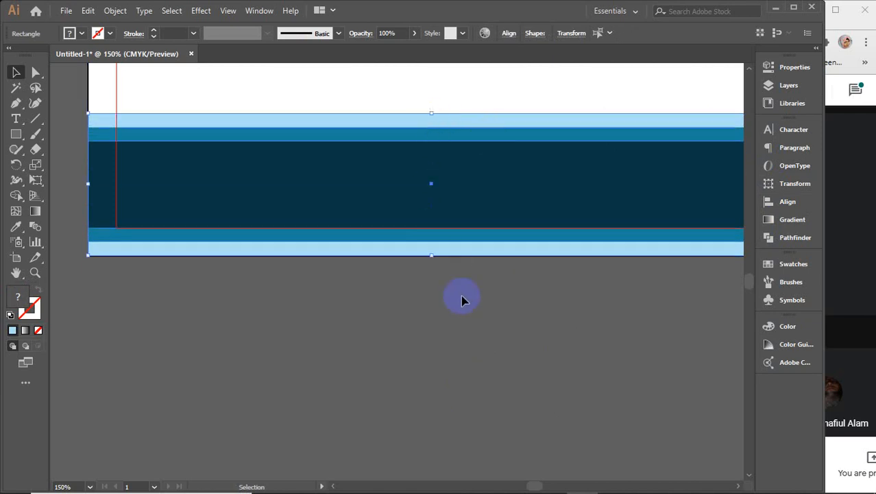
{"action": "scroll", "coordinate": [470, 313], "scroll_direction": "down", "scroll_amount": 3}
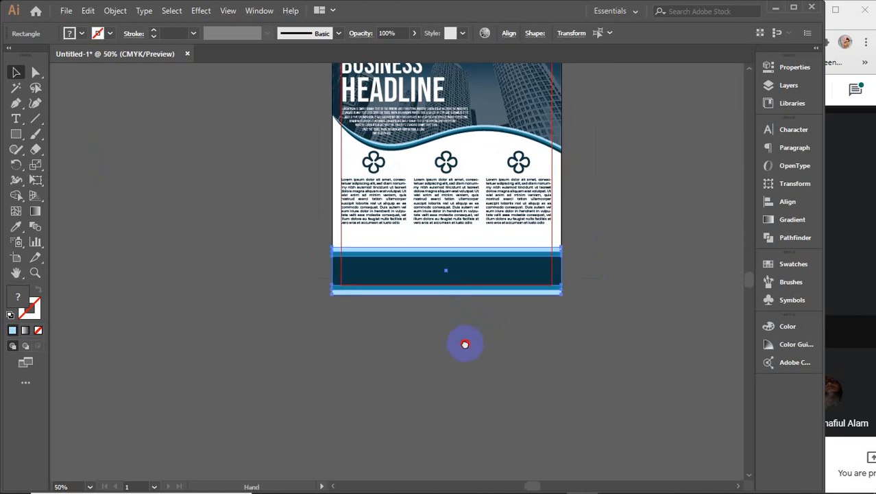
Step: Add a new text object below the flyer with a sampled white fill and no stroke
{"action": "left_click", "coordinate": [427, 349]}
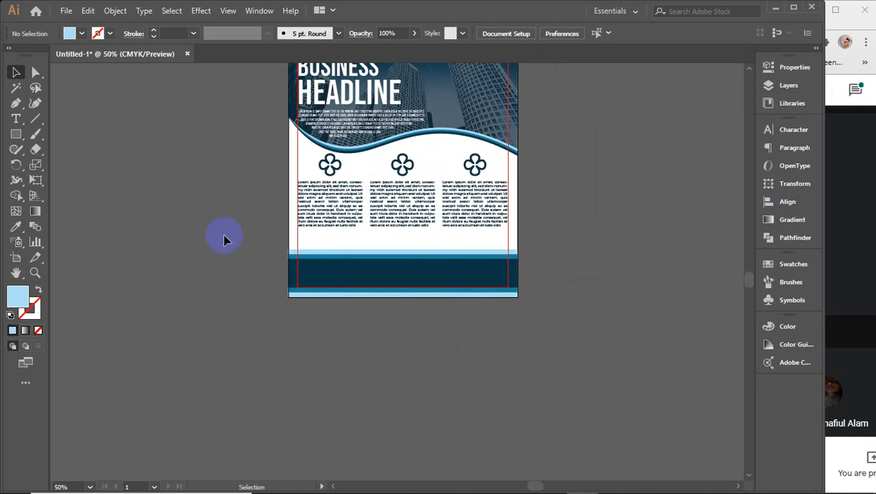
{"action": "left_click", "coordinate": [16, 119]}
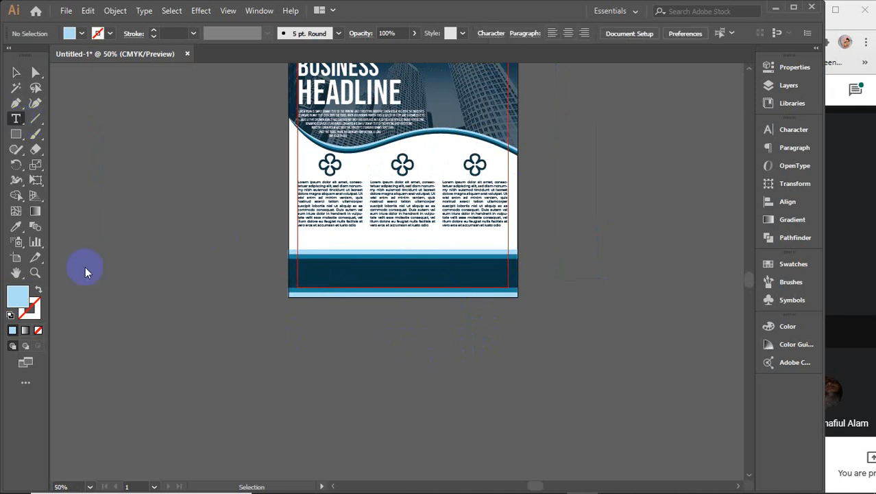
{"action": "left_click", "coordinate": [273, 372]}
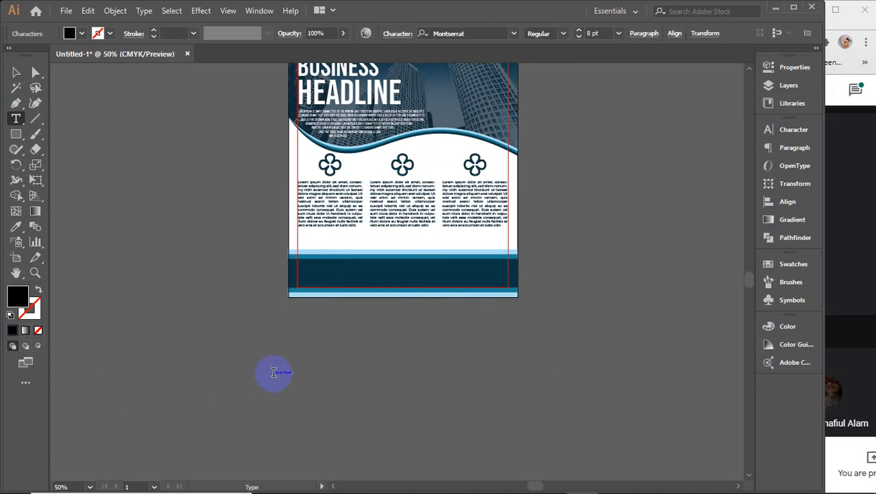
{"action": "left_click", "coordinate": [16, 74]}
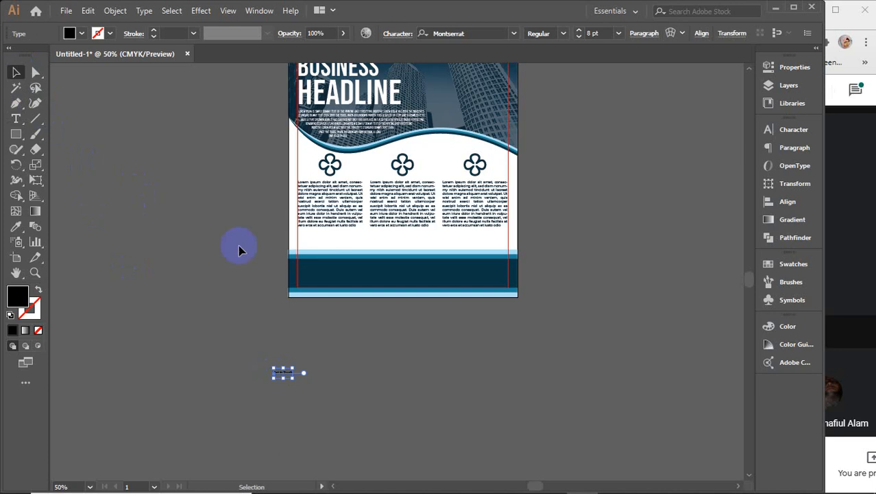
{"action": "key", "text": "i"}
{"action": "left_click", "coordinate": [382, 235]}
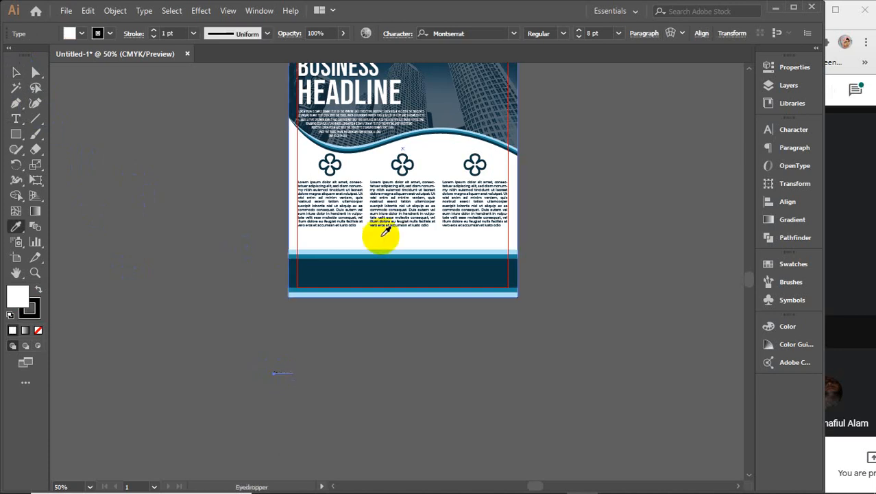
{"action": "left_click", "coordinate": [30, 307]}
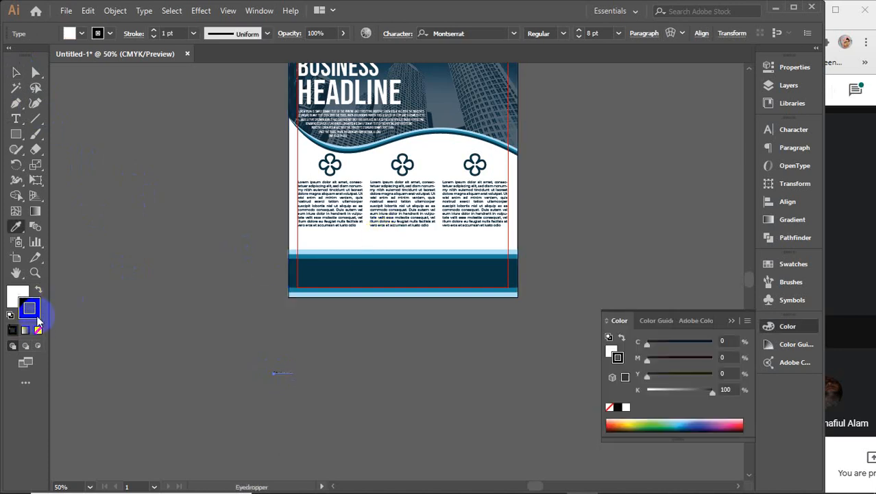
{"action": "left_click", "coordinate": [37, 330]}
{"action": "left_click", "coordinate": [10, 300]}
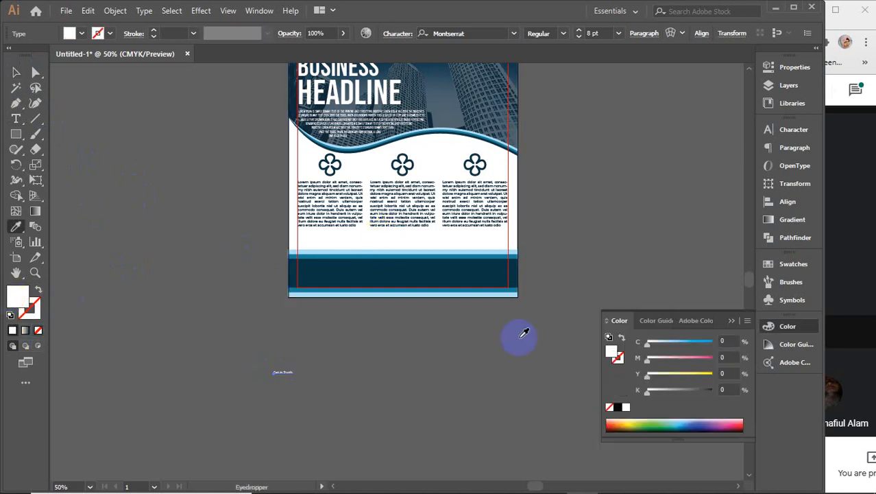
{"action": "left_click", "coordinate": [731, 320]}
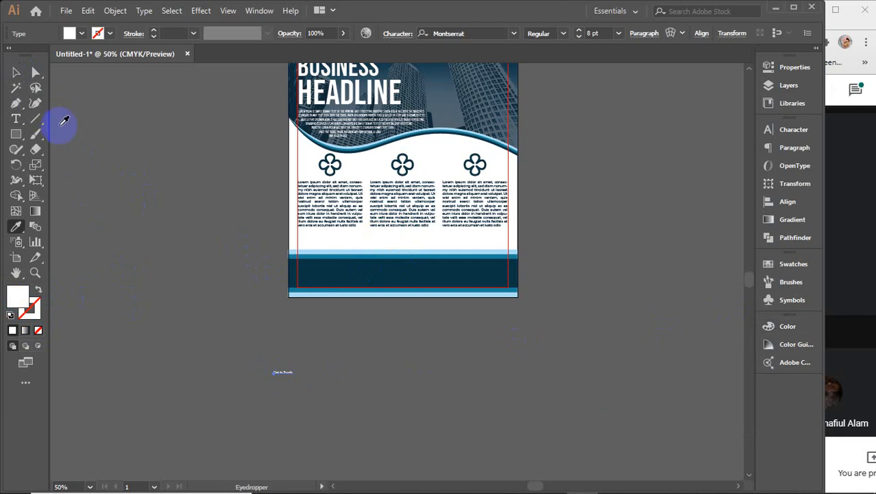
Step: Scale the Get in Touch text up to about 56 pt and move it up and right
{"action": "key", "text": "v"}
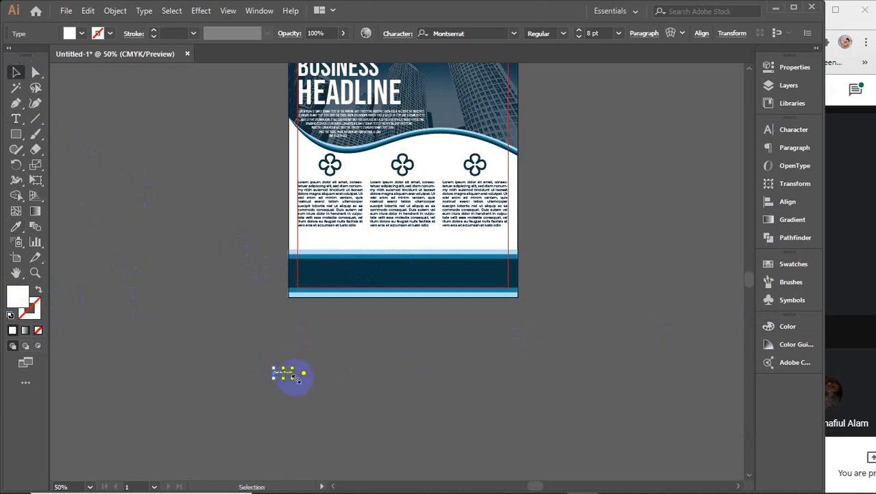
{"action": "left_click_drag", "start_coordinate": [297, 379], "coordinate": [362, 411]}
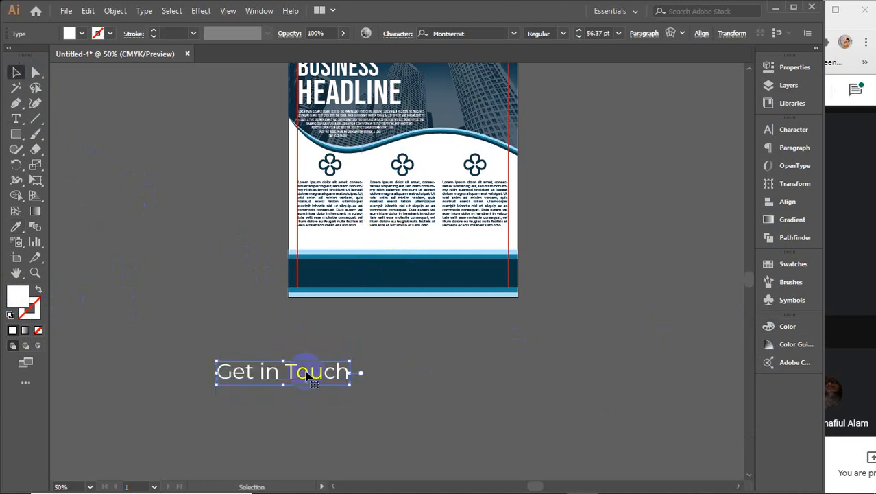
{"action": "left_click_drag", "start_coordinate": [305, 370], "coordinate": [385, 347]}
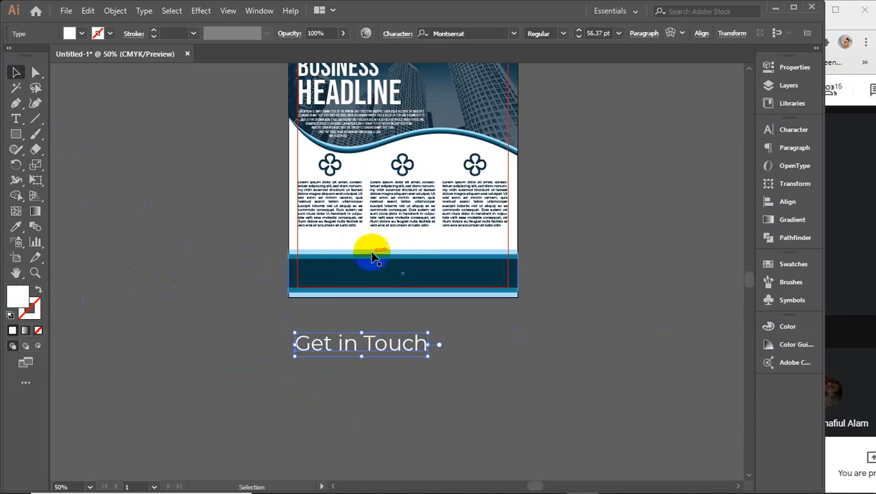
{"action": "scroll", "coordinate": [373, 267], "scroll_direction": "up", "scroll_amount": 3}
Step: Paste a copy of the top LOGO and place it on the left side of the navy footer
{"action": "left_click_drag", "start_coordinate": [304, 93], "coordinate": [312, 120]}
{"action": "left_click", "coordinate": [312, 120]}
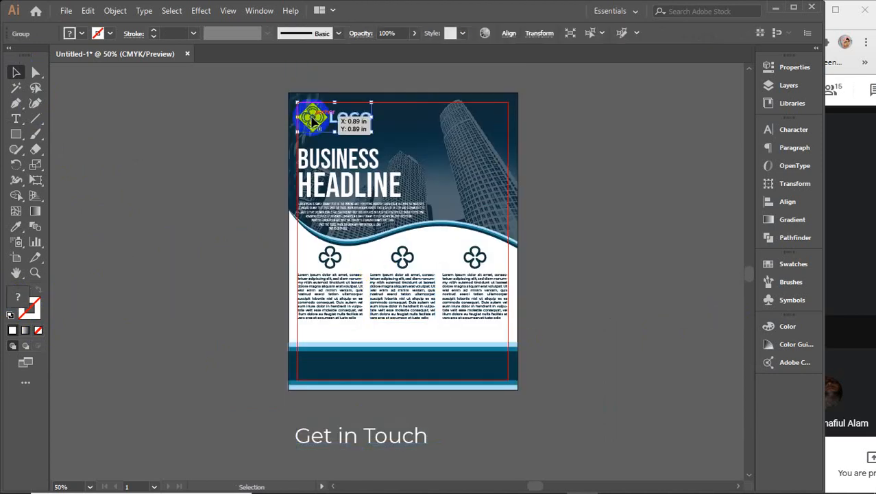
{"action": "left_click", "coordinate": [249, 369]}
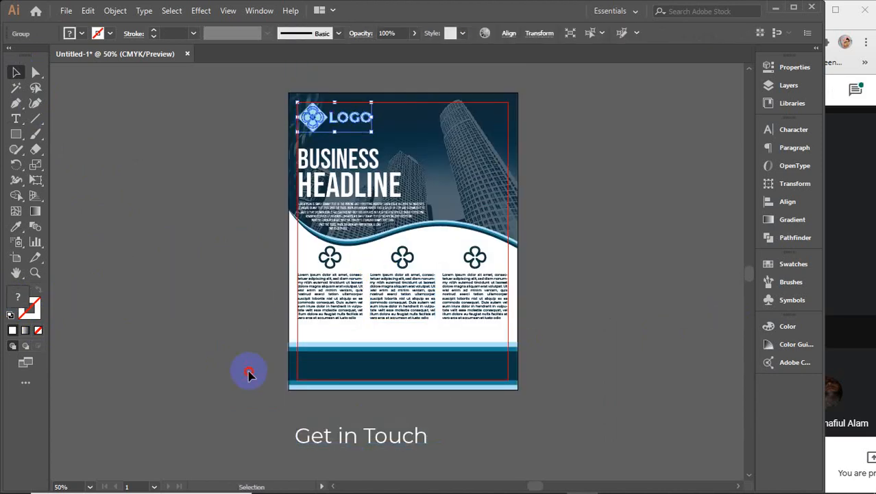
{"action": "scroll", "coordinate": [249, 375], "scroll_direction": "down", "scroll_amount": 1}
{"action": "scroll", "coordinate": [249, 375], "scroll_direction": "down", "scroll_amount": 2}
{"action": "key", "text": "ctrl+v"}
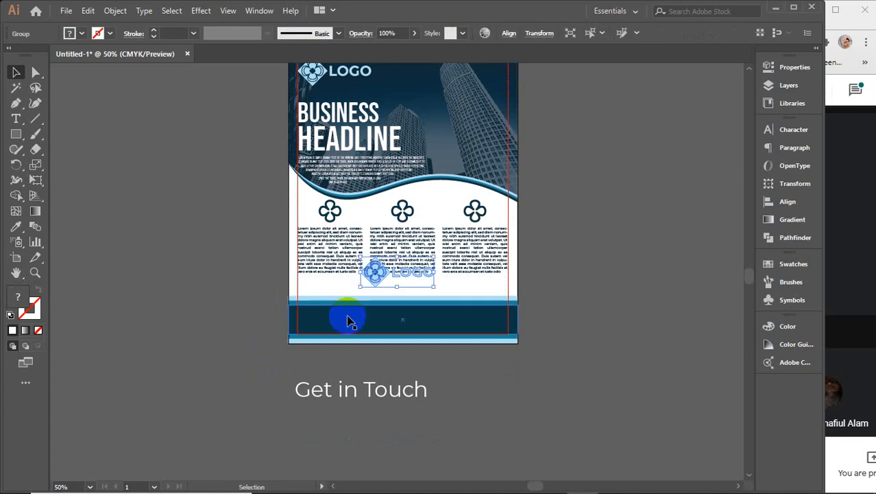
{"action": "left_click_drag", "start_coordinate": [374, 282], "coordinate": [253, 361]}
{"action": "scroll", "coordinate": [281, 348], "scroll_direction": "up", "scroll_amount": 1}
{"action": "scroll", "coordinate": [281, 349], "scroll_direction": "up", "scroll_amount": 1}
{"action": "left_click_drag", "start_coordinate": [171, 341], "coordinate": [340, 295]}
Step: Center the logo vertically on the footer band and left-align it with the text column
{"action": "left_click", "coordinate": [446, 300], "text": "shift"}
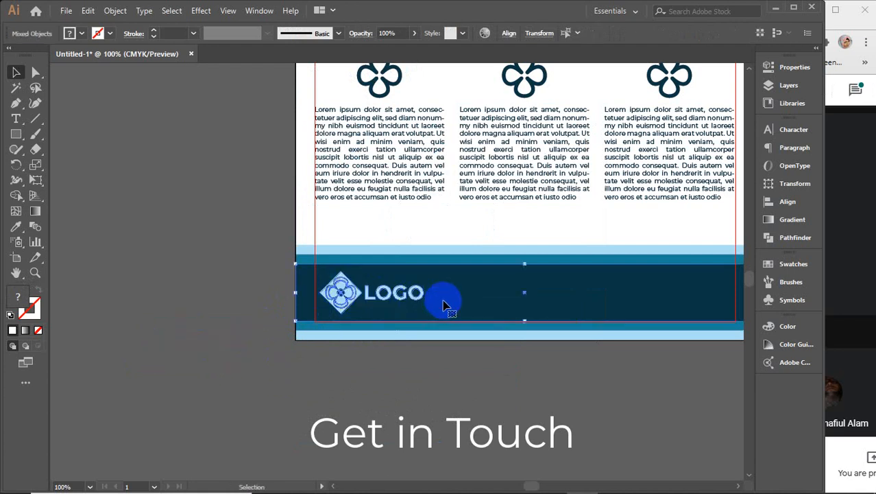
{"action": "left_click", "coordinate": [787, 201]}
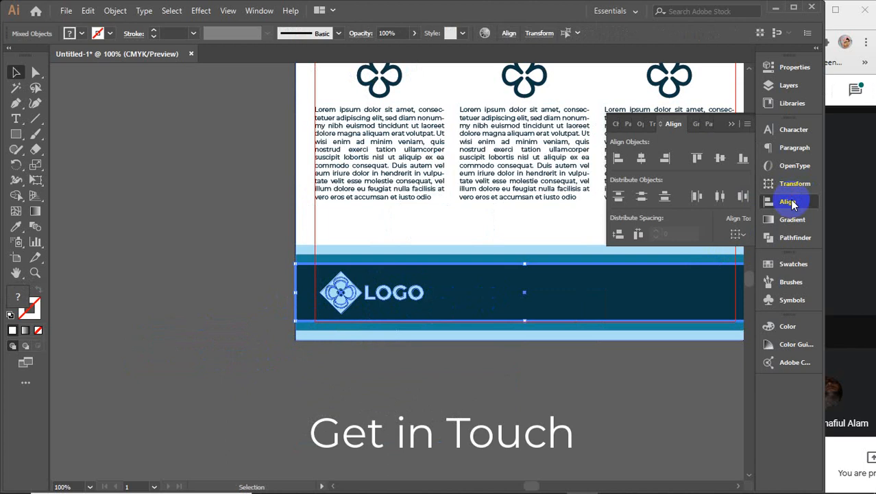
{"action": "left_click", "coordinate": [720, 160]}
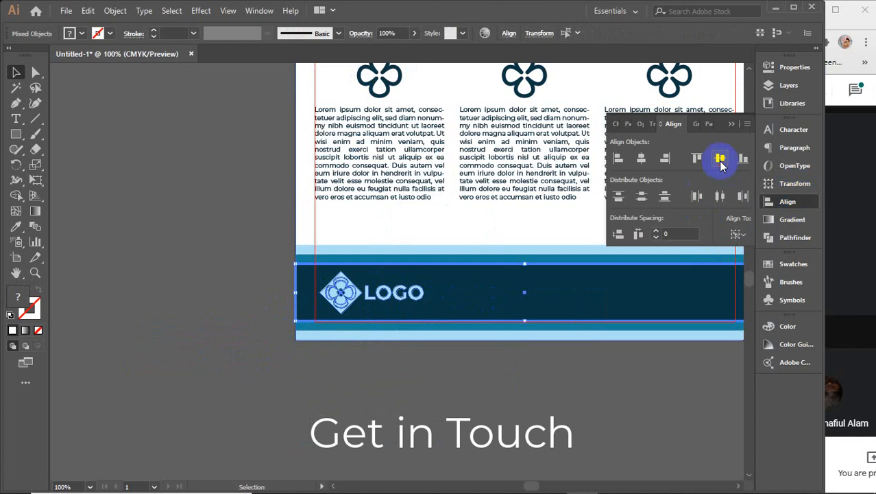
{"action": "left_click", "coordinate": [450, 364]}
{"action": "left_click", "coordinate": [341, 304]}
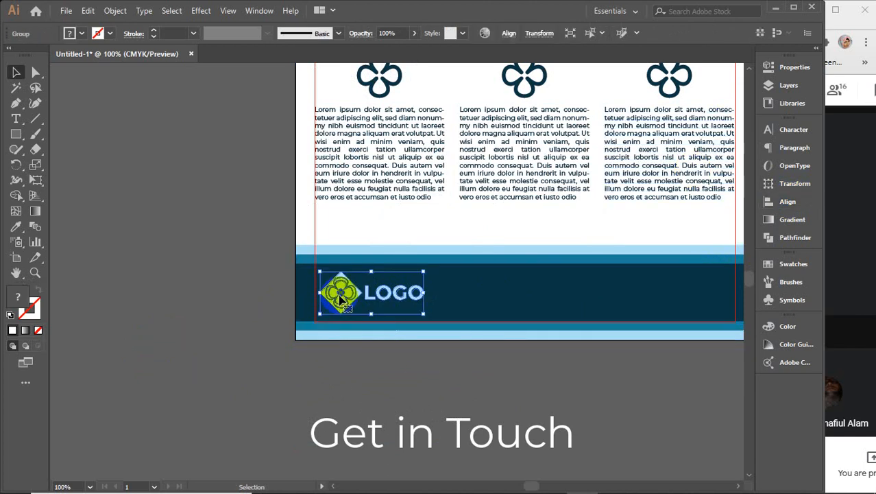
{"action": "left_click", "coordinate": [354, 196], "text": "shift"}
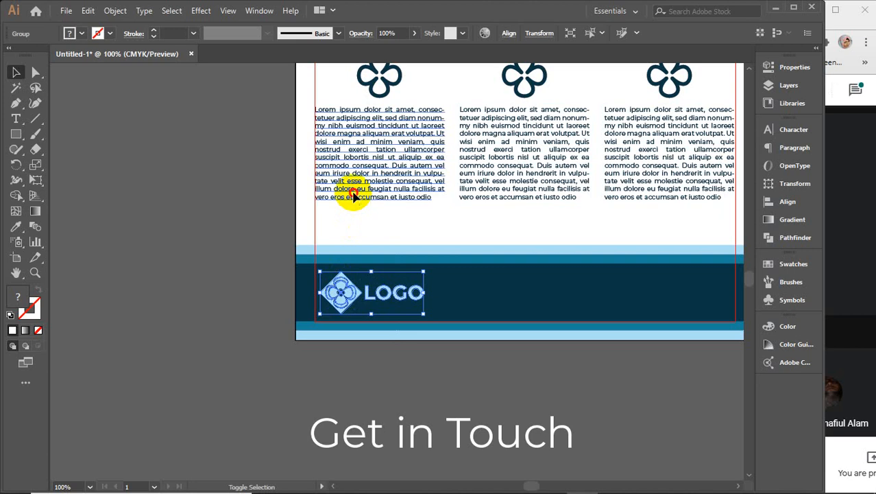
{"action": "left_click", "coordinate": [416, 34]}
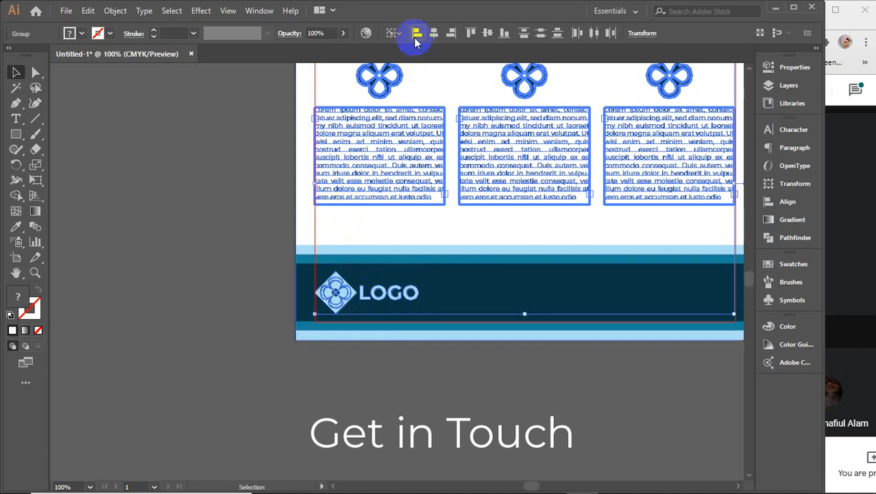
{"action": "left_click", "coordinate": [390, 368]}
{"action": "left_click_drag", "start_coordinate": [403, 385], "coordinate": [266, 375]}
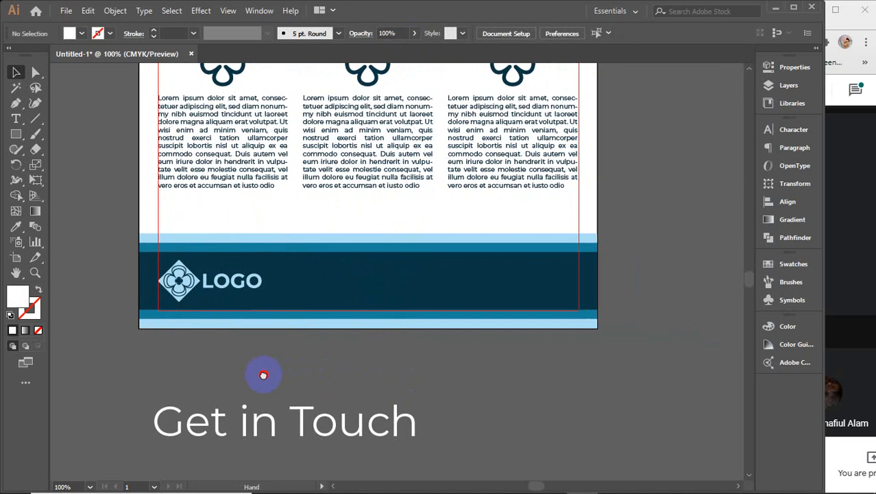
Step: Draw a short vertical line right of the footer logo, with no fill and the logo's light blue
{"action": "left_click", "coordinate": [35, 119]}
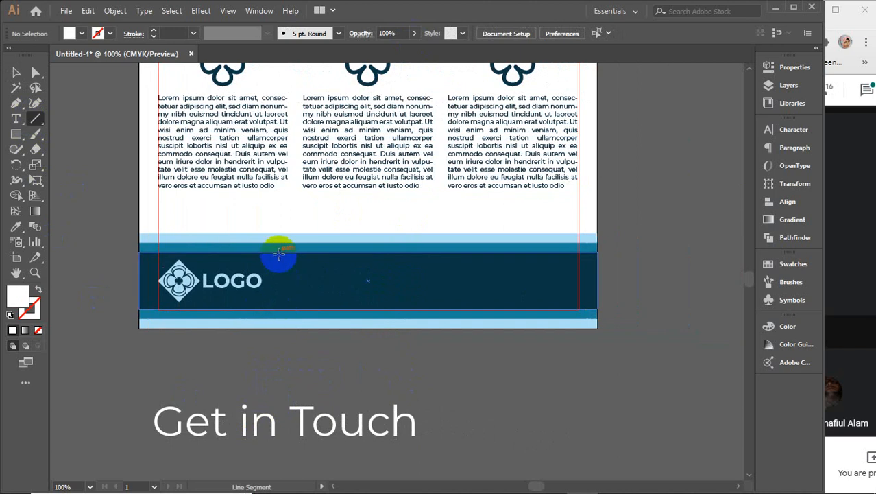
{"action": "left_click_drag", "start_coordinate": [278, 258], "coordinate": [279, 301]}
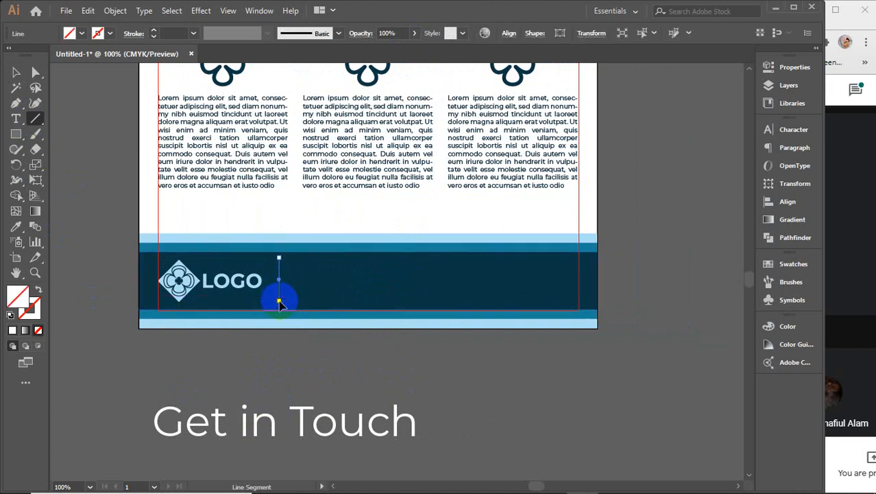
{"action": "left_click", "coordinate": [20, 299]}
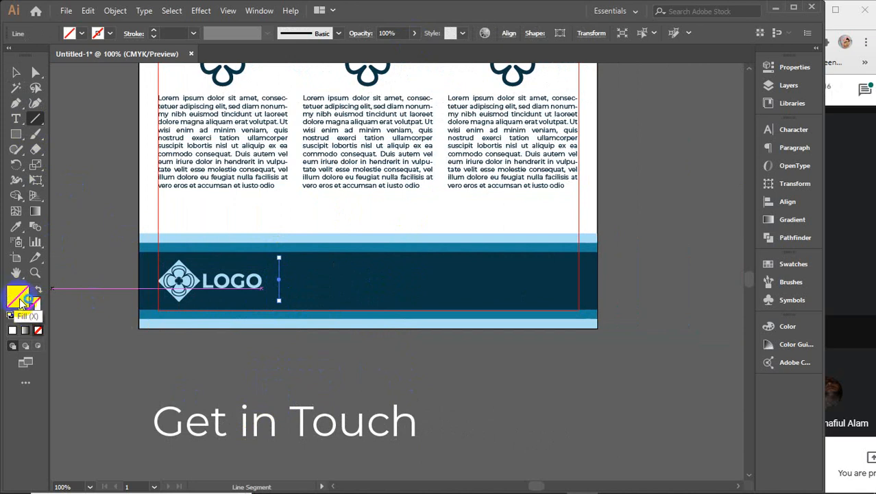
{"action": "left_click", "coordinate": [149, 290]}
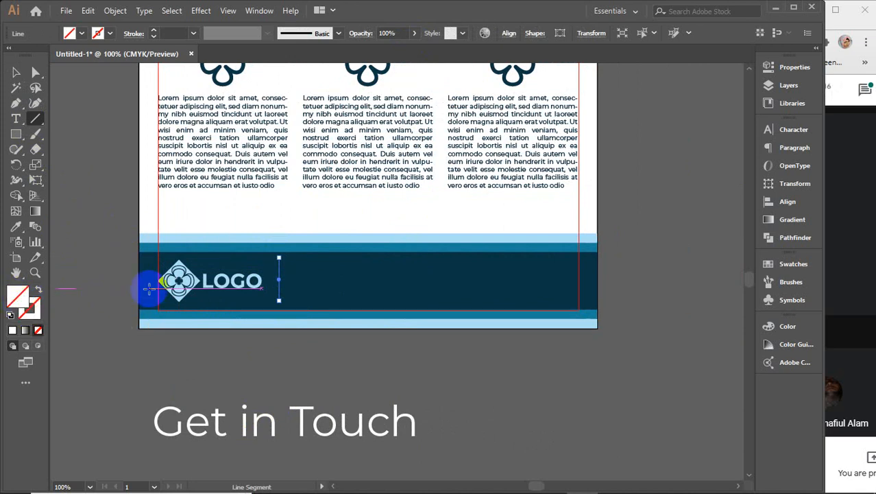
{"action": "key", "text": "i"}
{"action": "left_click", "coordinate": [203, 276]}
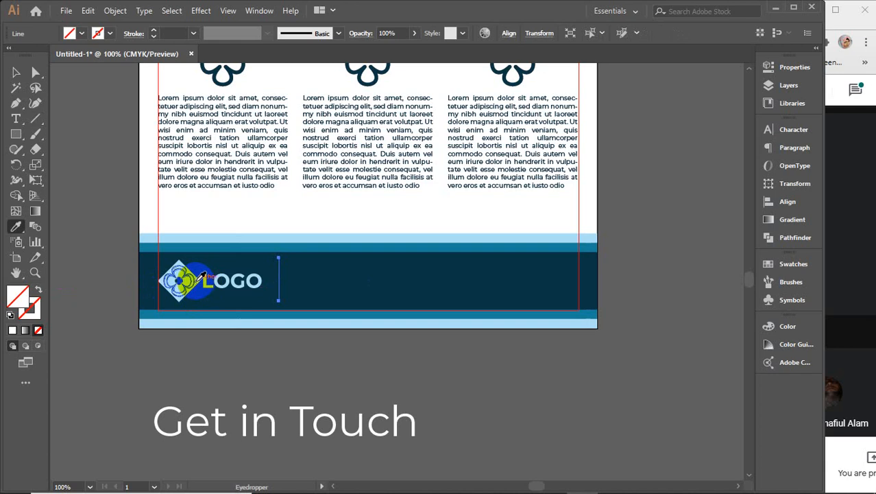
{"action": "left_click", "coordinate": [205, 276]}
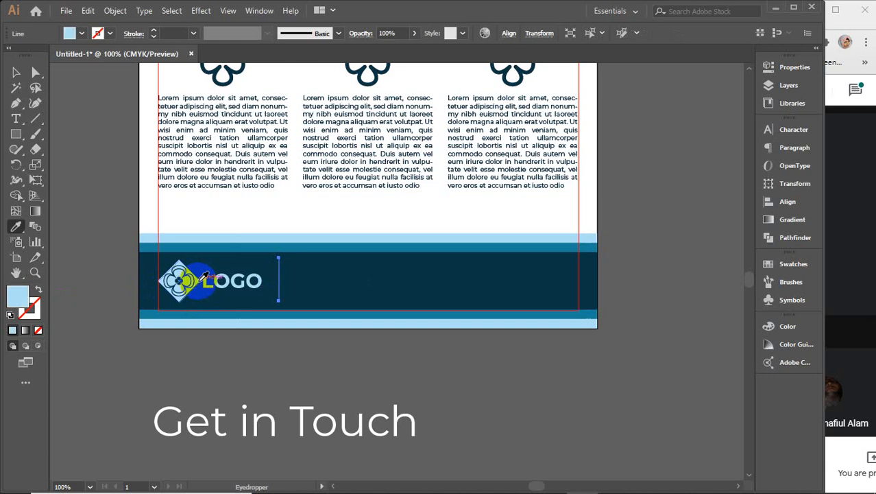
{"action": "key", "text": "v"}
Step: Make the line a light-blue stroke, thicken it, and apply the tapered ellipse width profile
{"action": "left_click", "coordinate": [13, 330]}
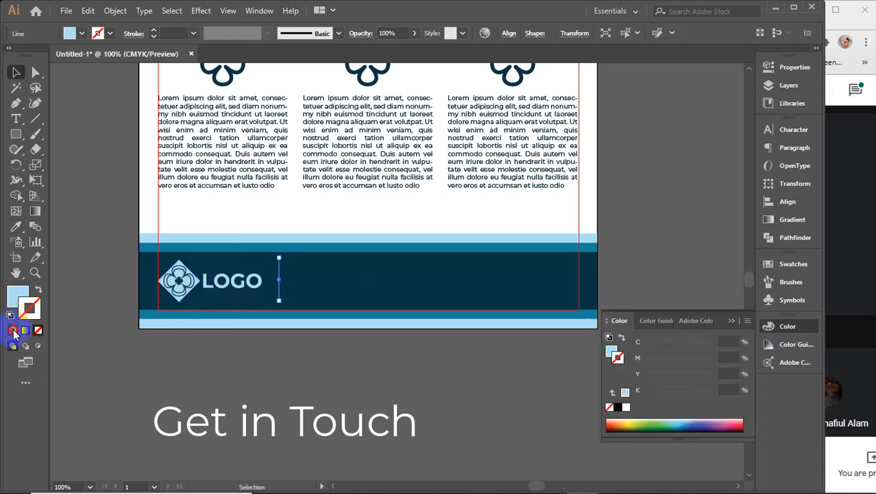
{"action": "key", "text": "shift+x"}
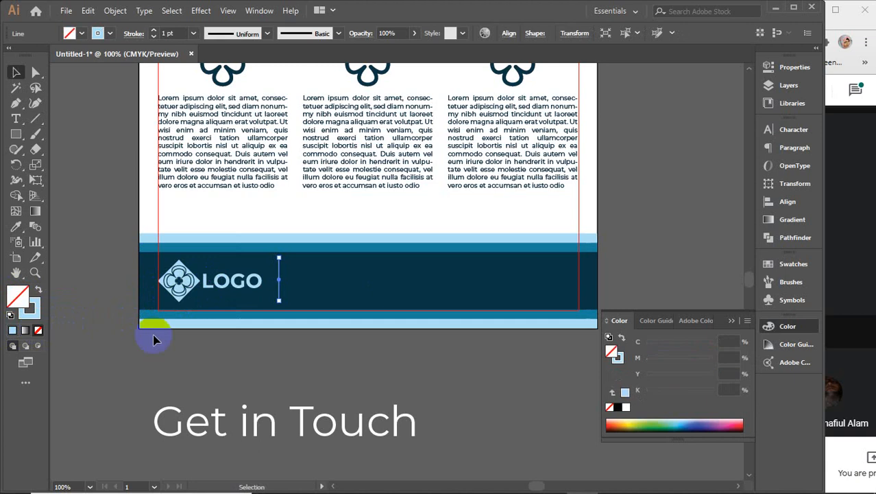
{"action": "left_click", "coordinate": [730, 322]}
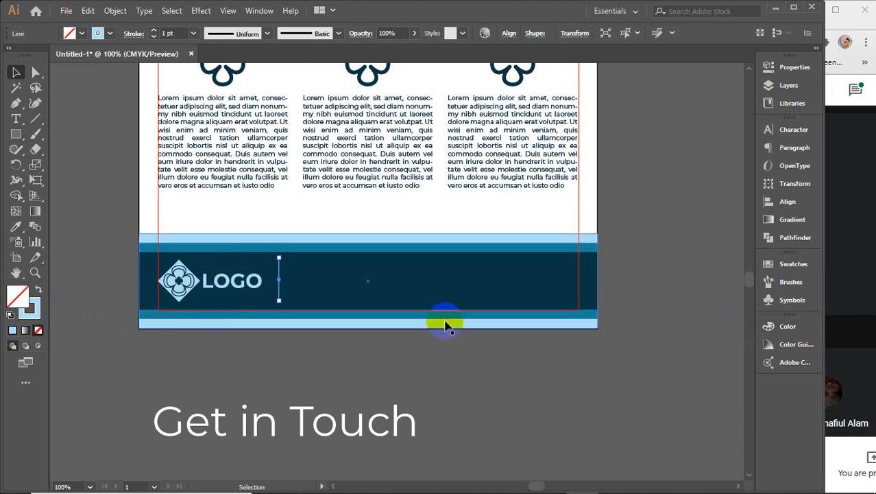
{"action": "left_click", "coordinate": [168, 33]}
{"action": "key", "text": "Up"}
{"action": "key", "text": "Up"}
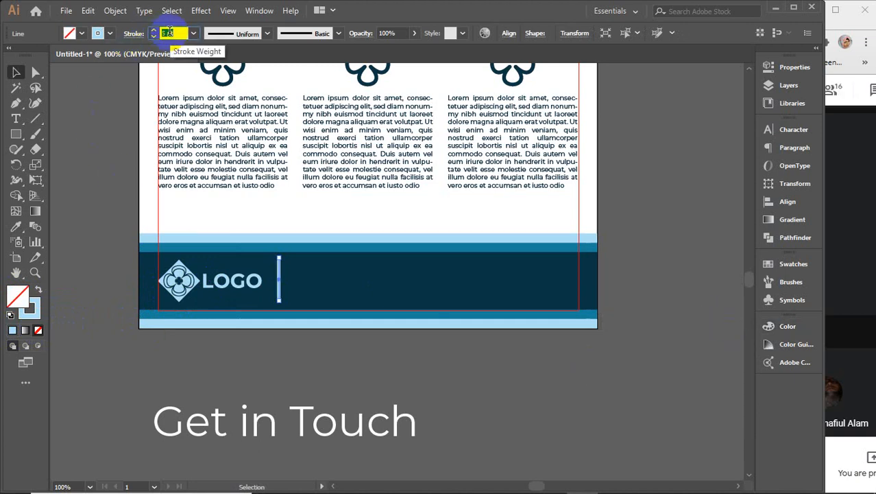
{"action": "left_click", "coordinate": [264, 33]}
{"action": "left_click", "coordinate": [237, 64]}
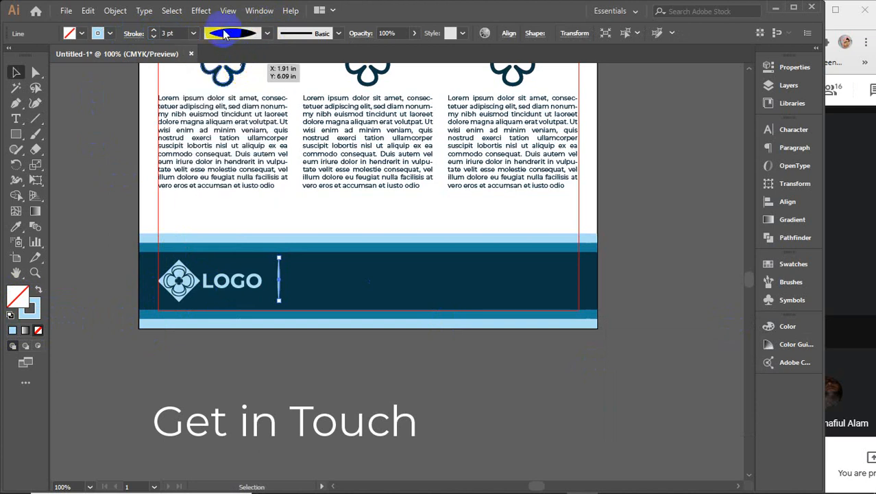
{"action": "left_click", "coordinate": [168, 33]}
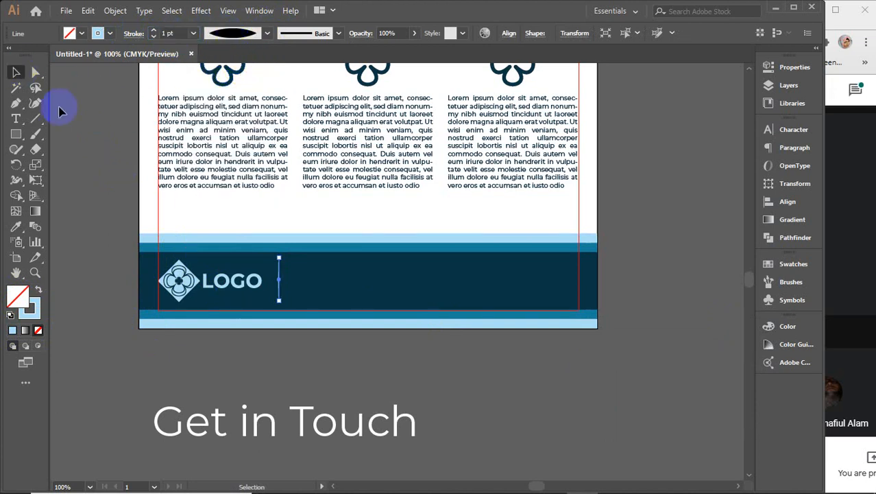
{"action": "left_click", "coordinate": [89, 133]}
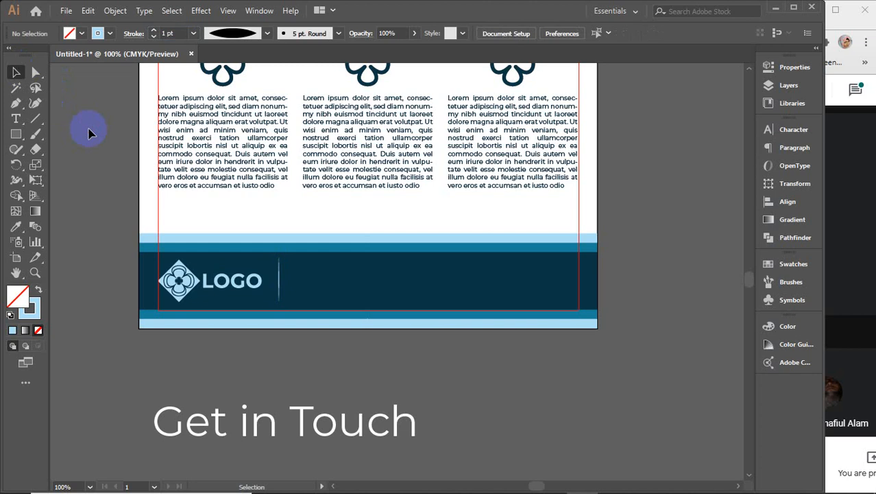
Step: Shrink the Get in Touch text and move it up into the navy footer band
{"action": "left_click", "coordinate": [287, 281]}
{"action": "left_click", "coordinate": [321, 275], "text": "shift"}
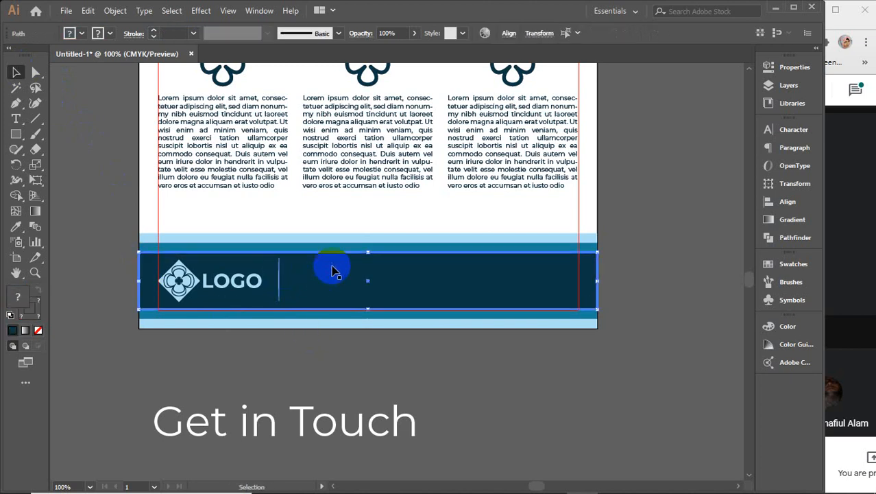
{"action": "left_click", "coordinate": [785, 201]}
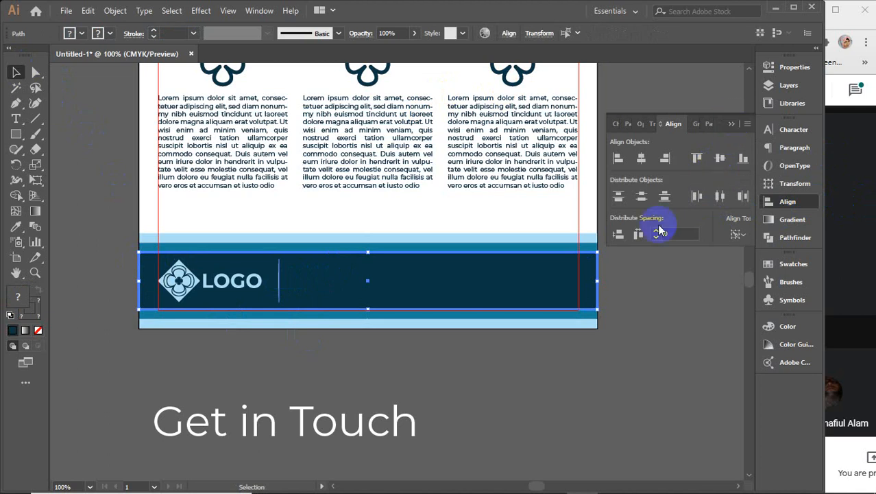
{"action": "left_click", "coordinate": [728, 129]}
{"action": "left_click", "coordinate": [592, 376]}
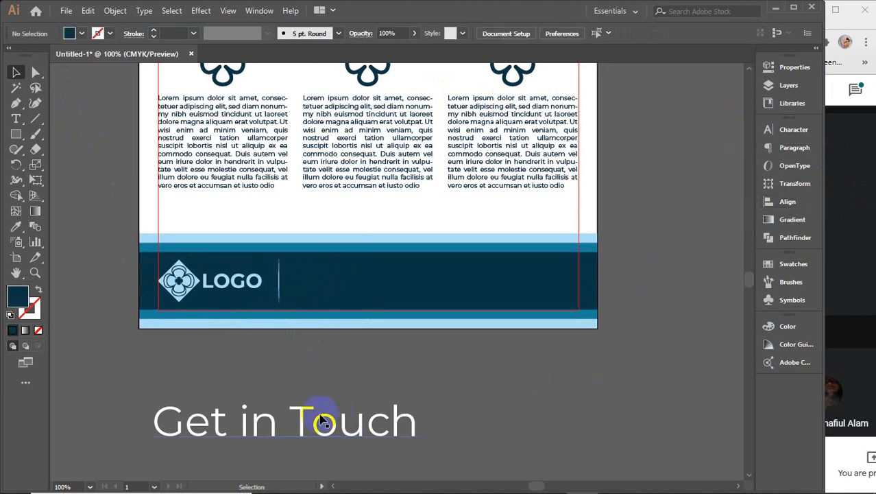
{"action": "left_click", "coordinate": [350, 425]}
{"action": "left_click_drag", "start_coordinate": [419, 445], "coordinate": [370, 422]}
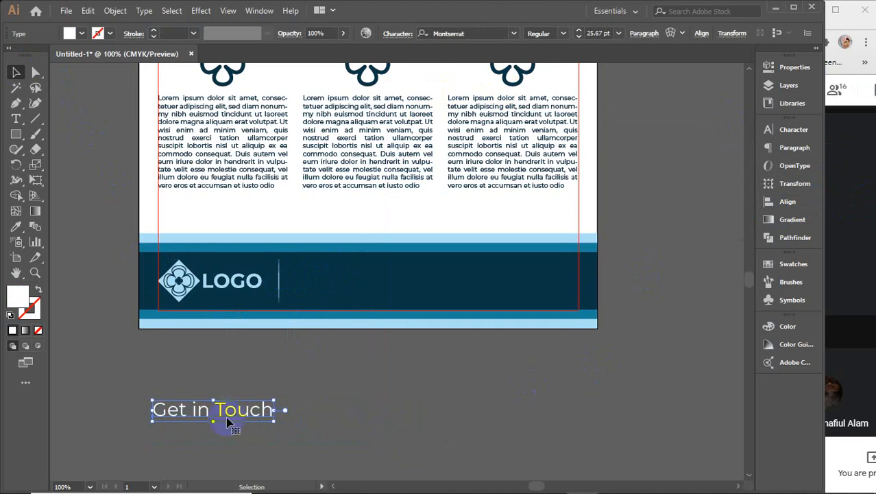
{"action": "left_click_drag", "start_coordinate": [231, 411], "coordinate": [452, 269]}
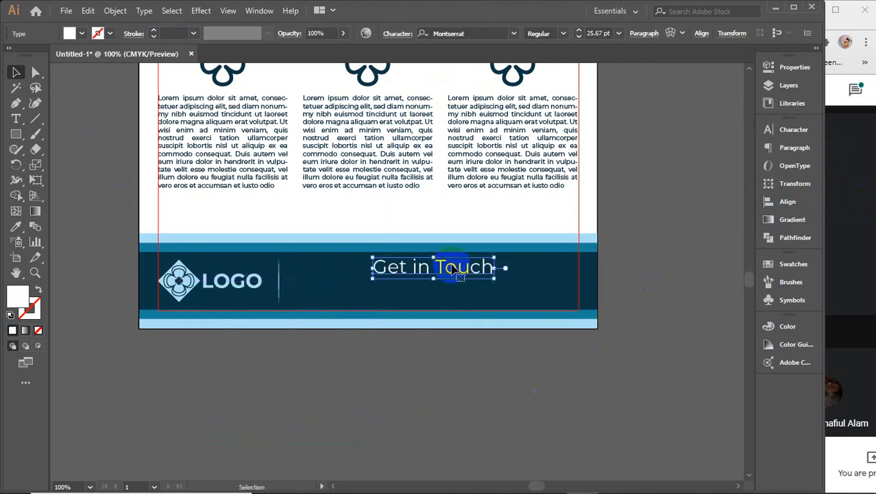
Step: Set Get in Touch to 15 pt and underline it
{"action": "left_click", "coordinate": [593, 33]}
{"action": "scroll", "coordinate": [594, 33], "scroll_direction": "down", "scroll_amount": 8}
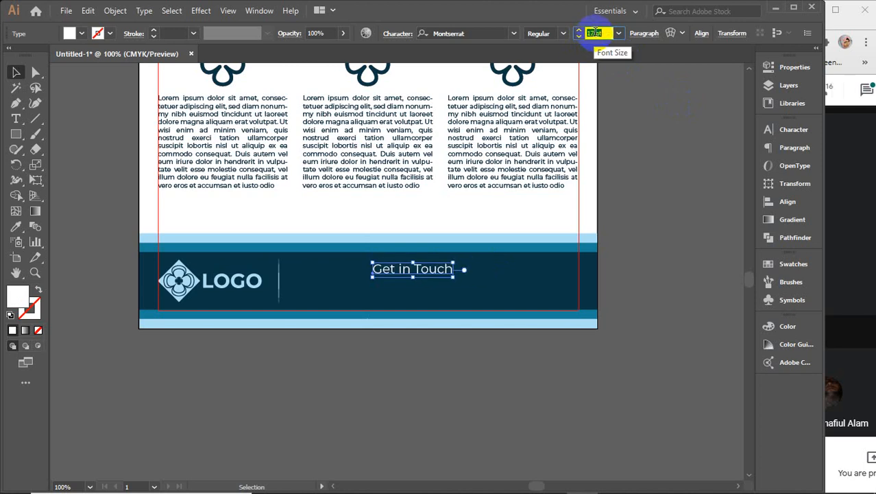
{"action": "scroll", "coordinate": [595, 33], "scroll_direction": "down", "scroll_amount": 2}
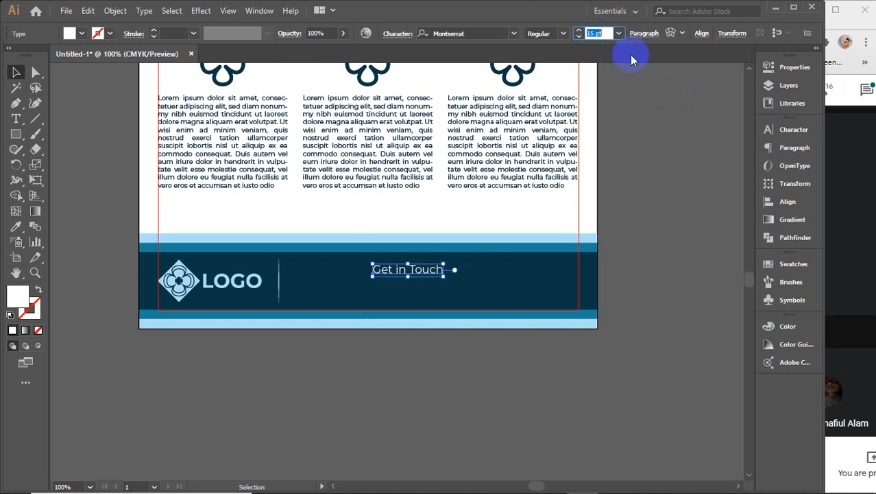
{"action": "left_click", "coordinate": [790, 130]}
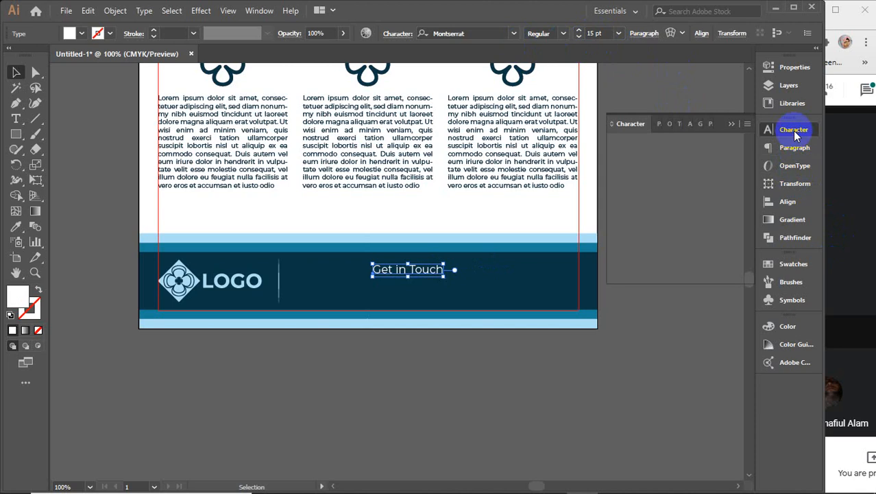
{"action": "left_click", "coordinate": [725, 254]}
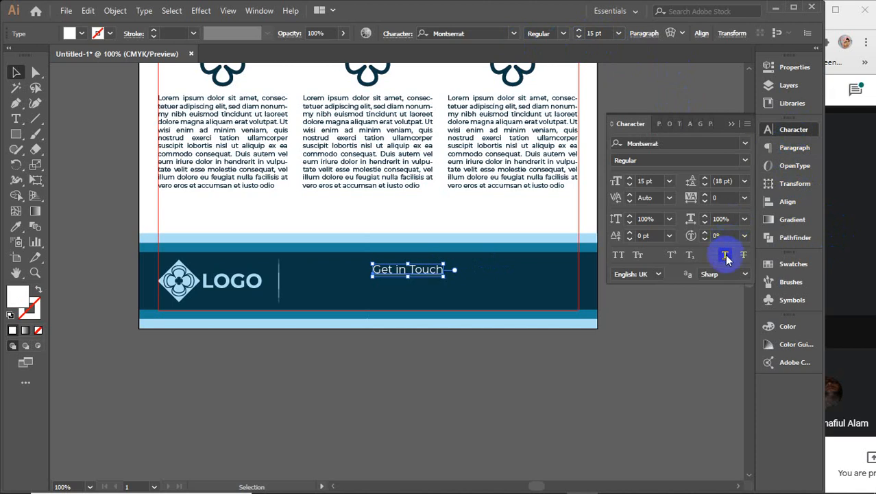
{"action": "left_click", "coordinate": [732, 127]}
{"action": "left_click", "coordinate": [669, 264]}
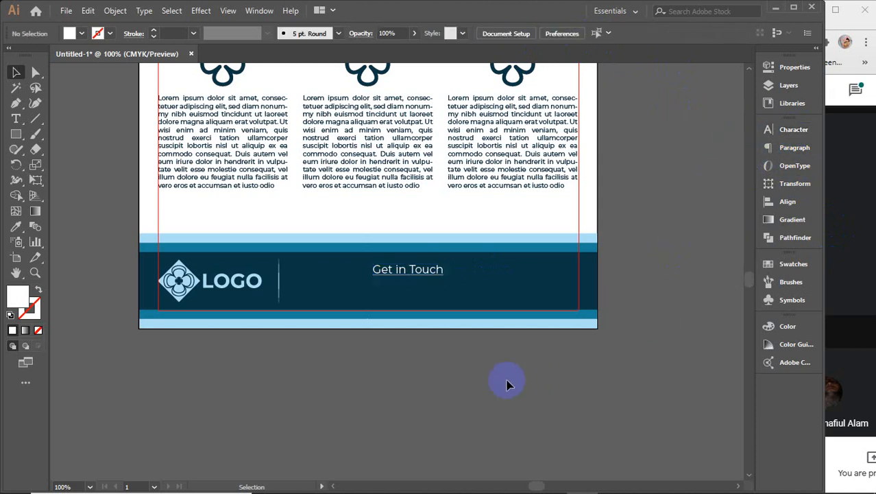
Step: Create a non-underlined text line below the flyer holding a placeholder phone number
{"action": "left_click", "coordinate": [16, 119]}
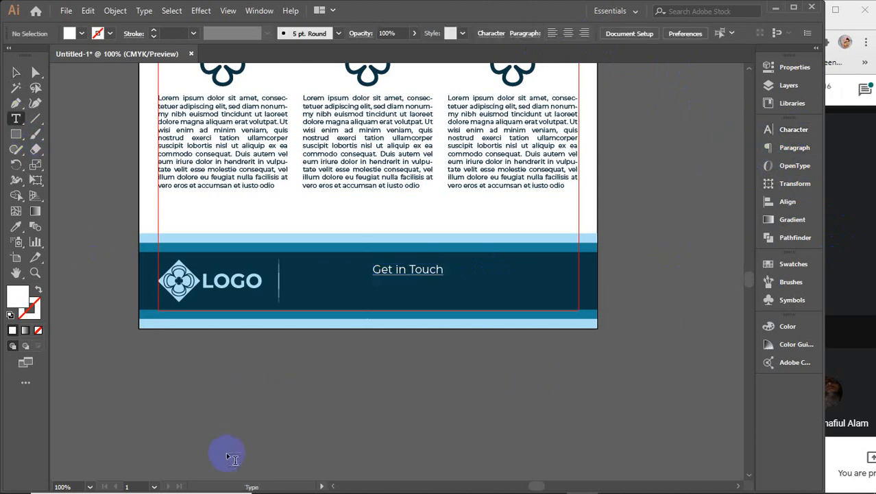
{"action": "left_click", "coordinate": [250, 403]}
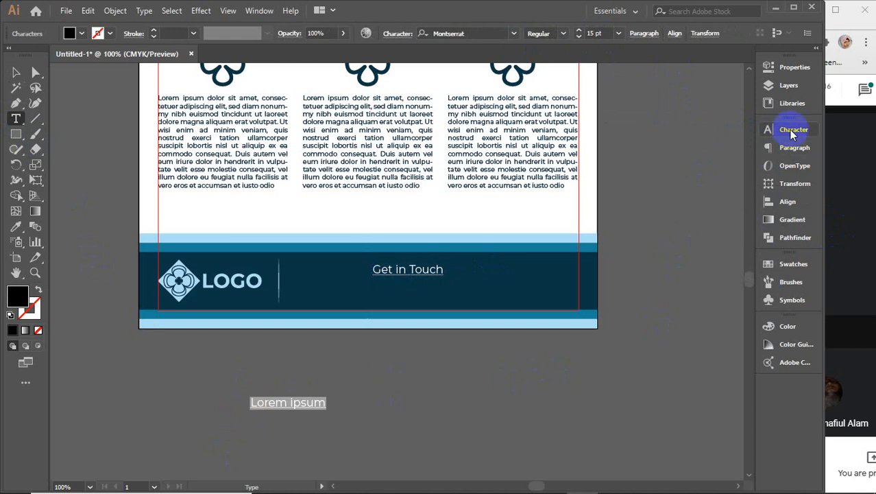
{"action": "left_click", "coordinate": [769, 129]}
{"action": "left_click", "coordinate": [725, 255]}
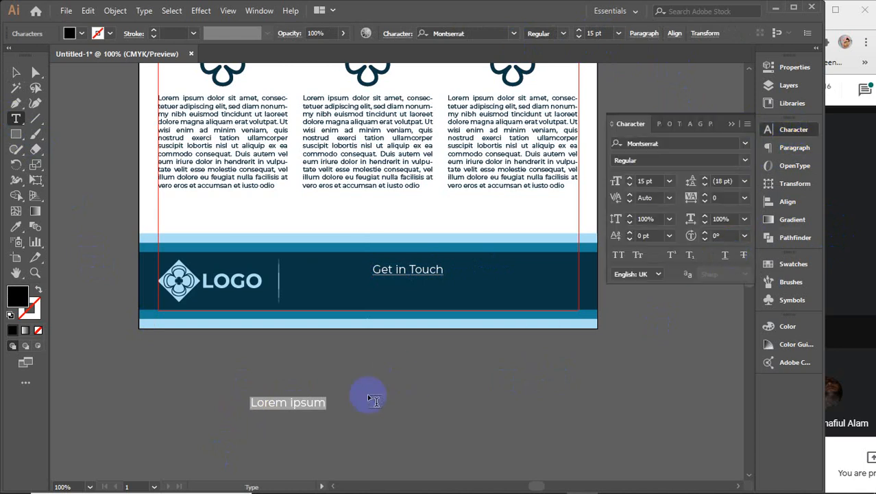
{"action": "left_click", "coordinate": [732, 124]}
{"action": "double_click", "coordinate": [310, 402]}
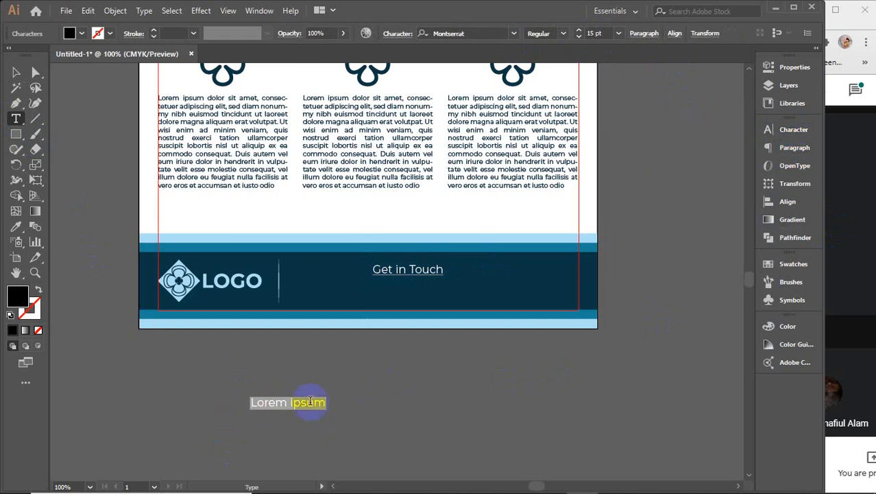
{"action": "type", "text": "01"}
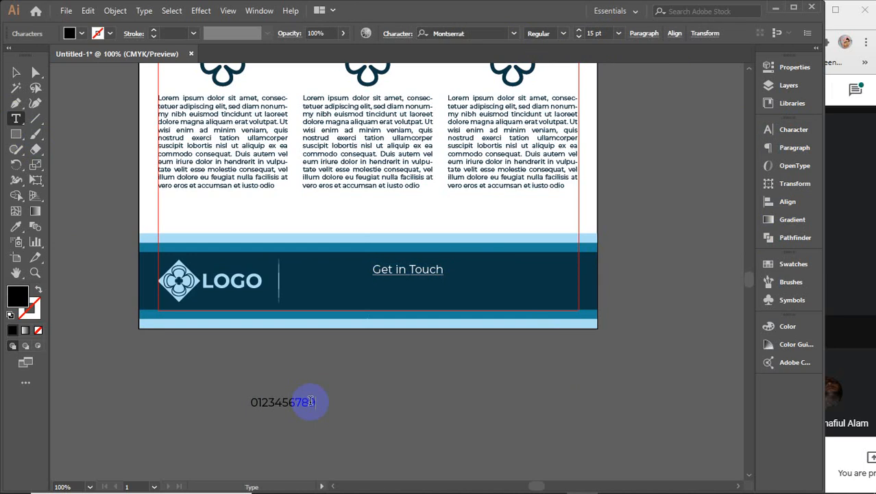
{"action": "type", "text": "23456789"}
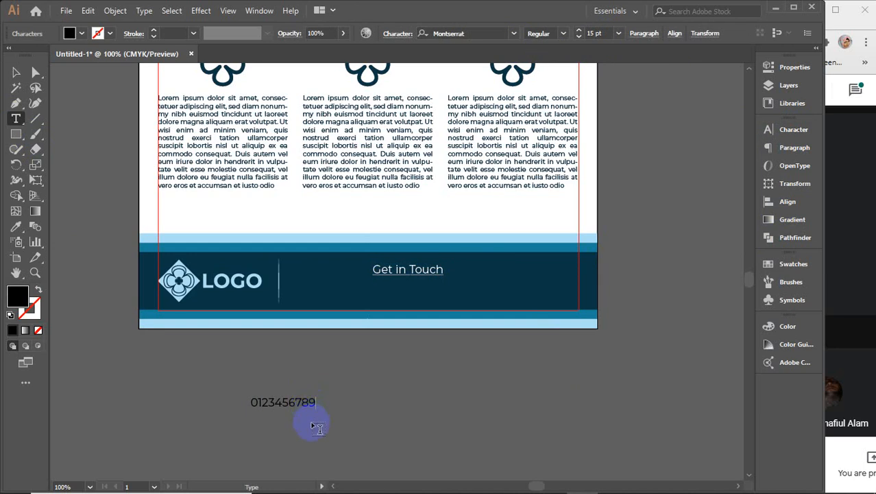
Step: Add 'email' and 'Address, Location, State' text lines, capitalising the A of Address
{"action": "left_click", "coordinate": [364, 421]}
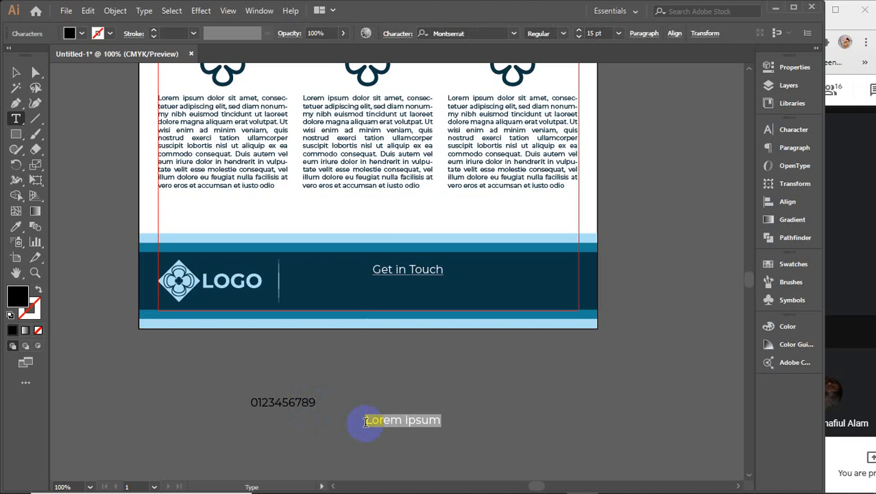
{"action": "key", "text": "BackSpace"}
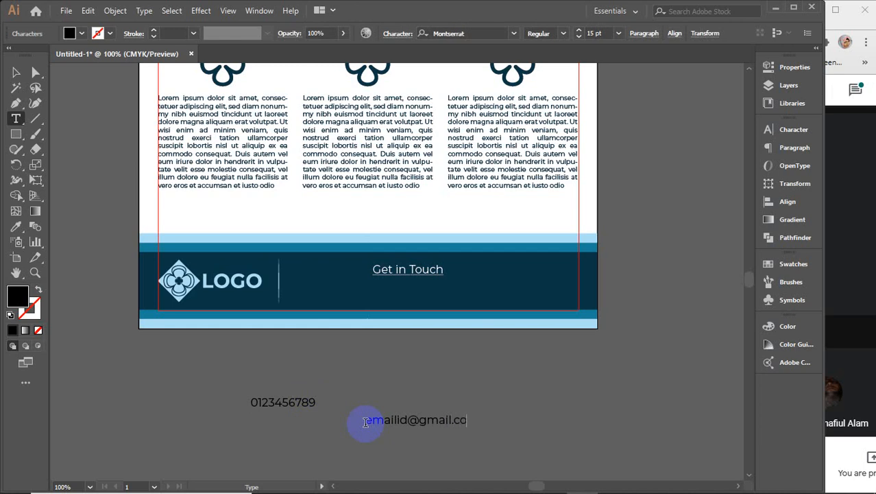
{"action": "left_click", "coordinate": [523, 403]}
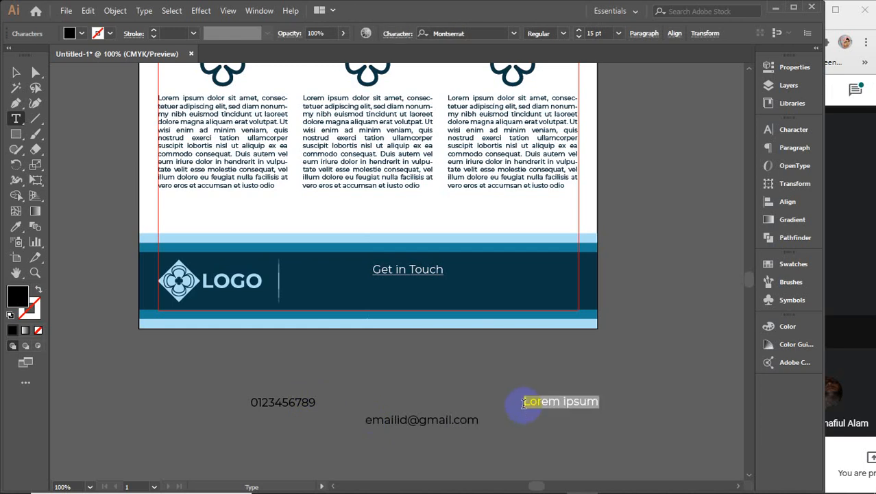
{"action": "key", "text": "BackSpace"}
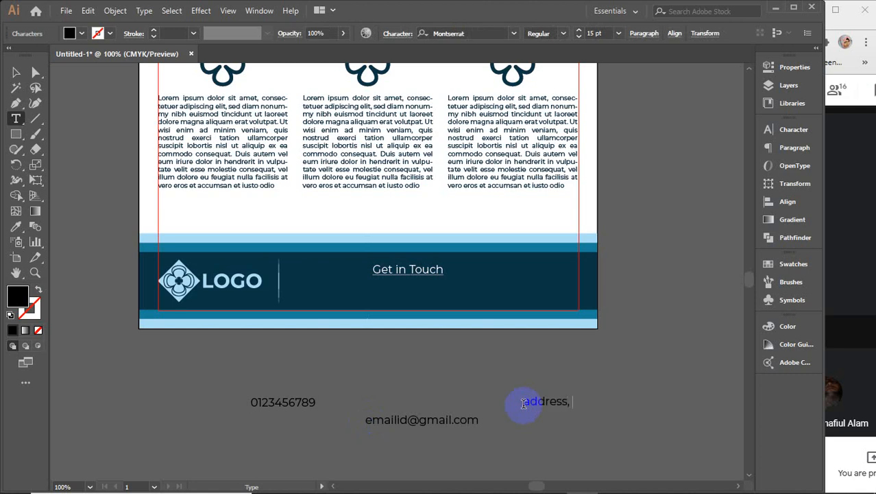
{"action": "type", "text": "address, Location, State"}
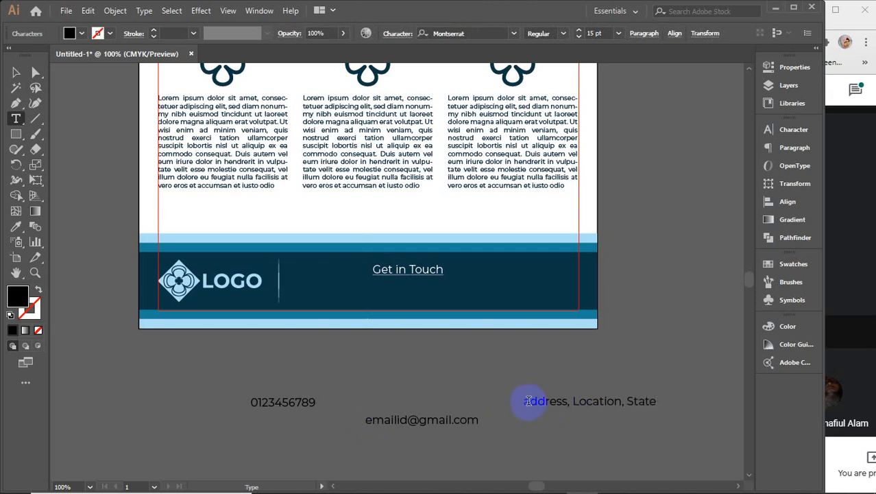
{"action": "left_click_drag", "start_coordinate": [525, 402], "coordinate": [516, 403]}
{"action": "type", "text": "A"}
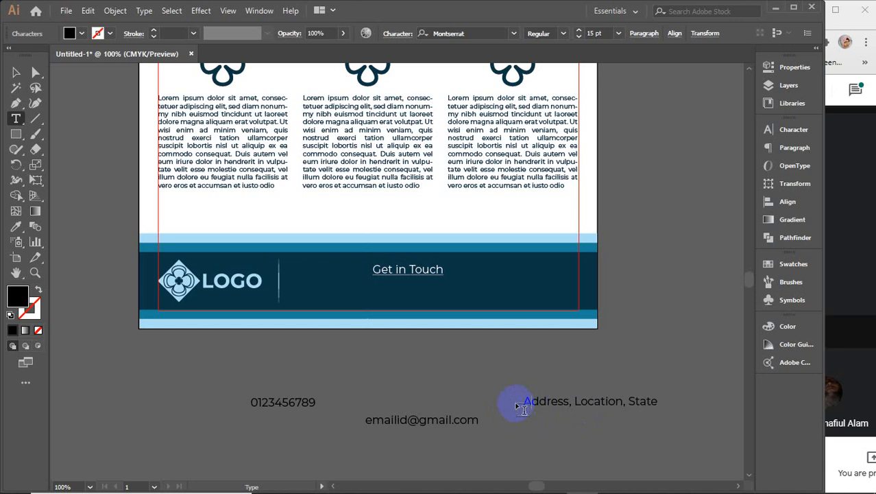
{"action": "left_click", "coordinate": [15, 73]}
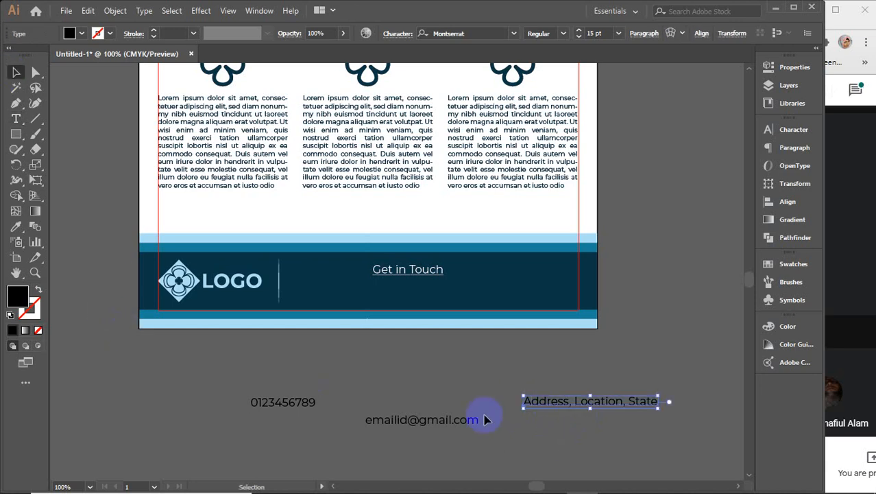
Step: Make the three contact lines white Montserrat SemiBold at 13 pt
{"action": "left_click_drag", "start_coordinate": [437, 419], "coordinate": [457, 393]}
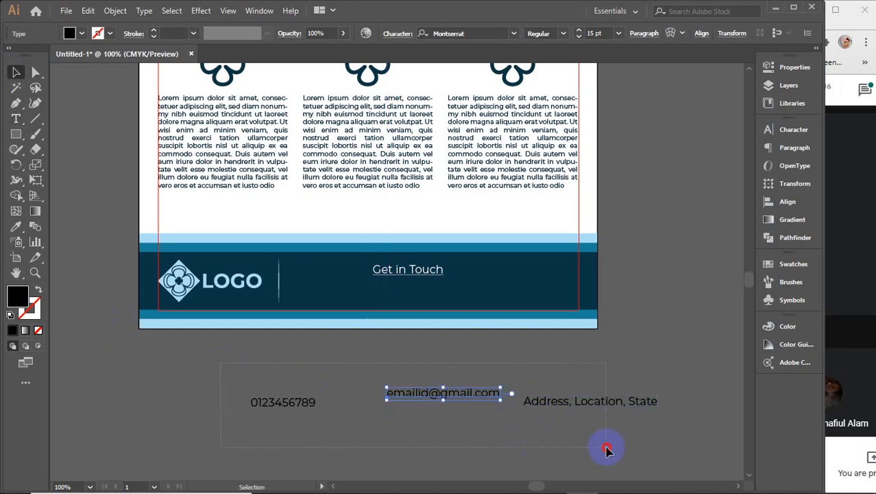
{"action": "left_click_drag", "start_coordinate": [606, 446], "coordinate": [243, 384]}
{"action": "double_click", "coordinate": [26, 299]}
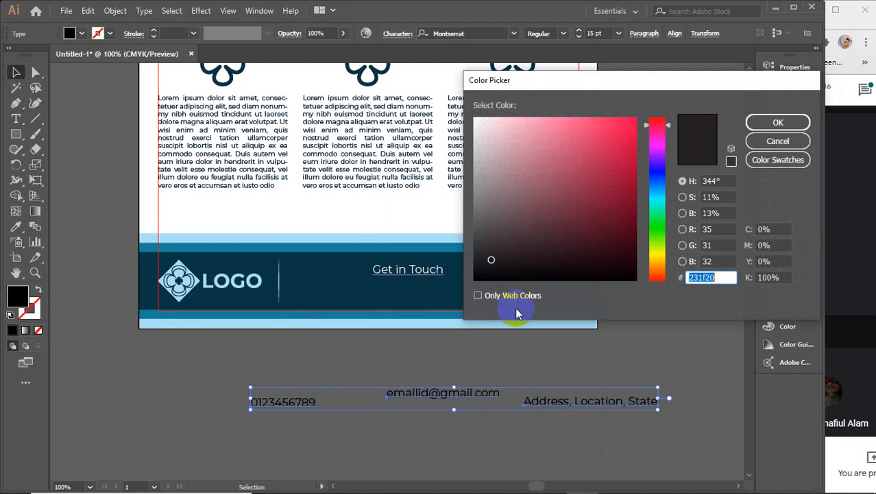
{"action": "left_click_drag", "start_coordinate": [485, 122], "coordinate": [469, 108]}
{"action": "left_click", "coordinate": [768, 127]}
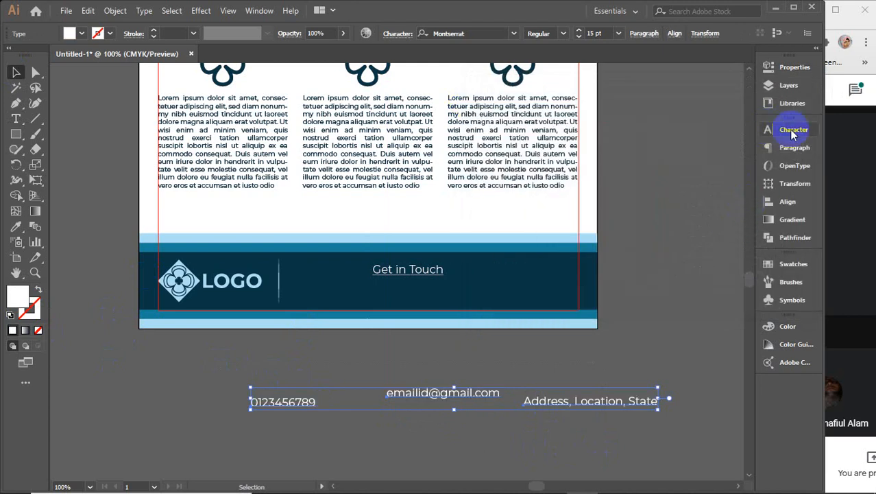
{"action": "left_click", "coordinate": [789, 129]}
{"action": "left_click", "coordinate": [745, 161]}
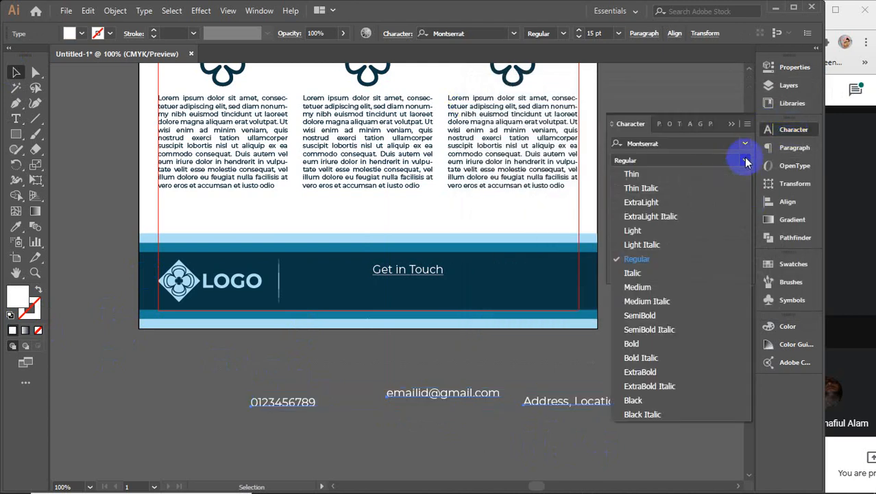
{"action": "left_click", "coordinate": [655, 316]}
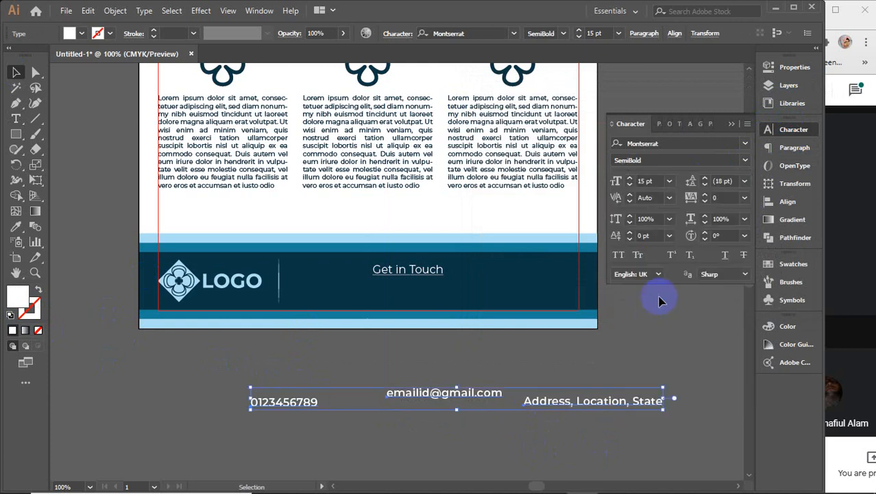
{"action": "left_click", "coordinate": [731, 124]}
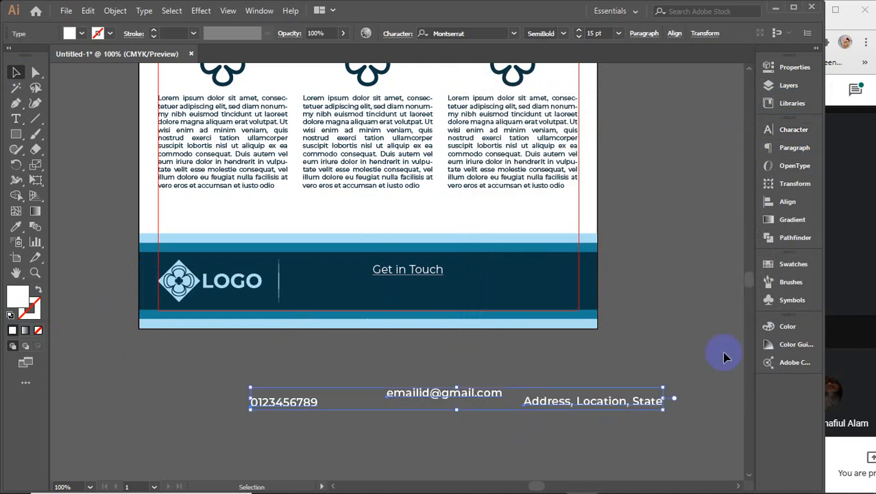
{"action": "left_click", "coordinate": [601, 35]}
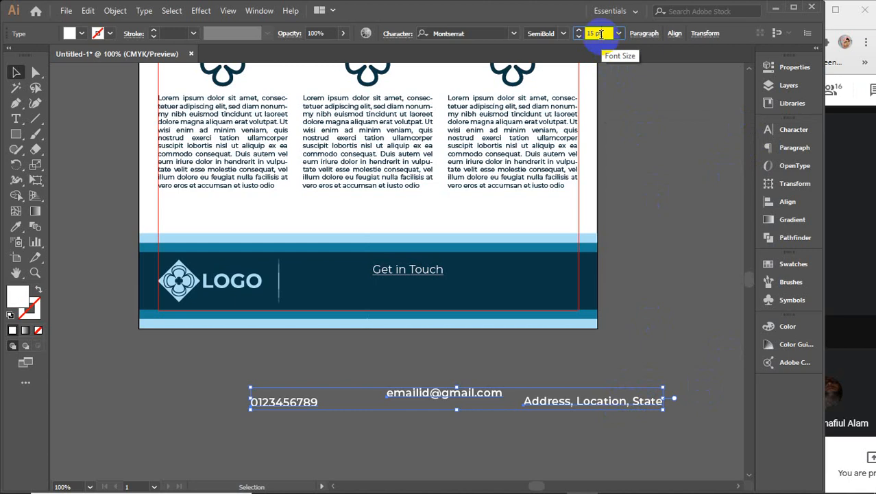
{"action": "key", "text": "Down"}
{"action": "key", "text": "Down"}
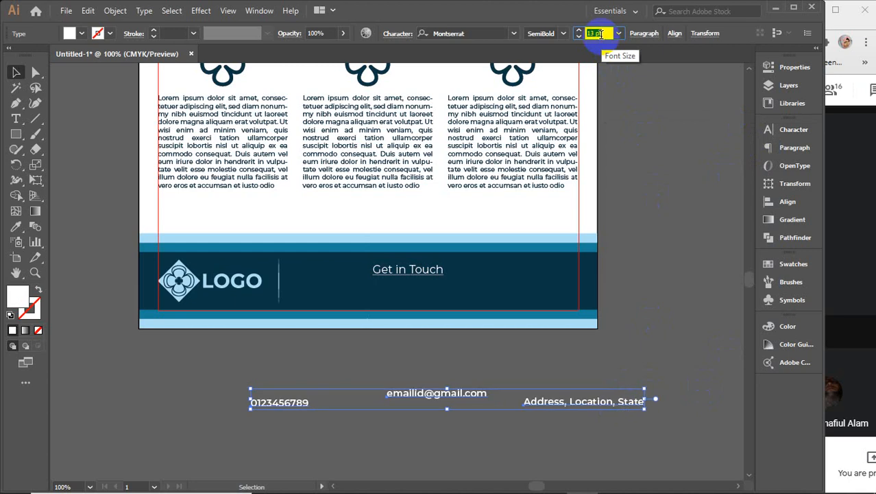
Step: Move phone, email and address into the footer and shrink the logo to about 1.5 in
{"action": "left_click", "coordinate": [479, 377]}
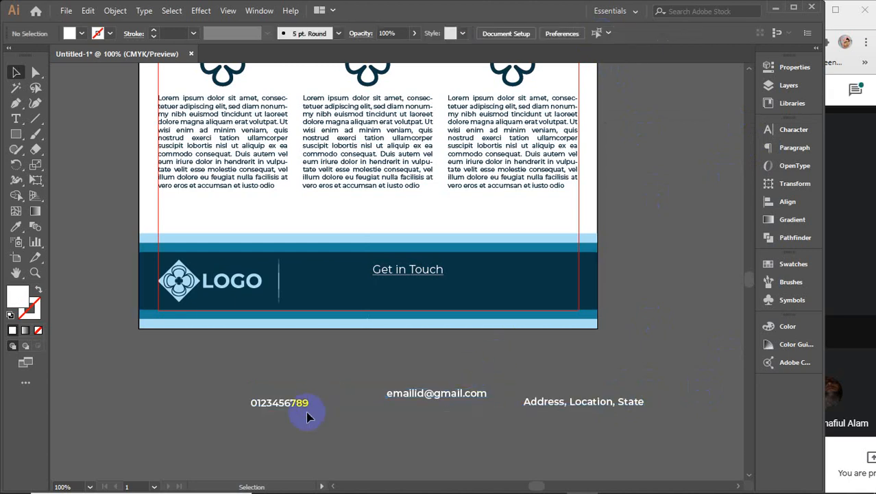
{"action": "left_click_drag", "start_coordinate": [294, 400], "coordinate": [330, 303]}
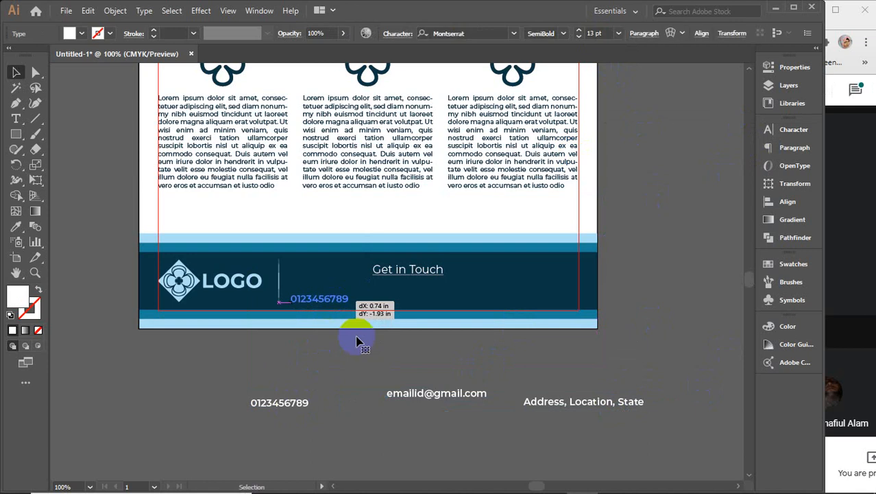
{"action": "left_click_drag", "start_coordinate": [430, 393], "coordinate": [424, 306]}
{"action": "left_click_drag", "start_coordinate": [547, 413], "coordinate": [495, 302]}
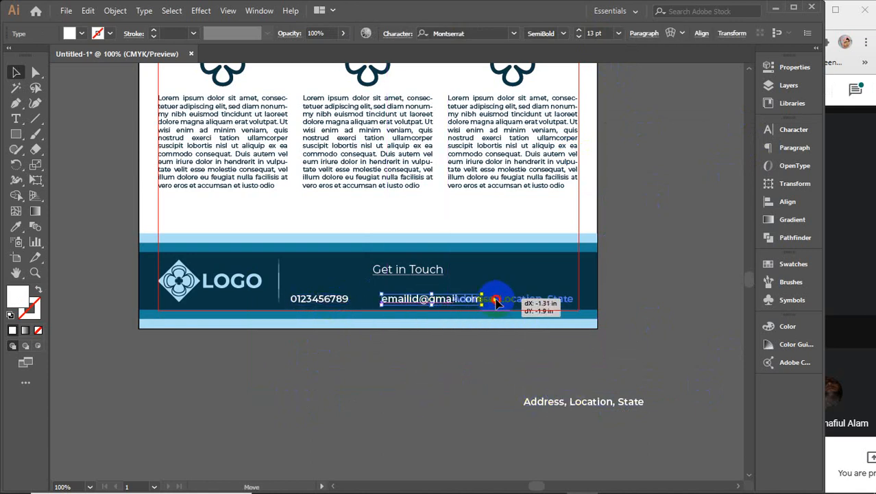
{"action": "left_click", "coordinate": [389, 408]}
{"action": "left_click", "coordinate": [233, 284]}
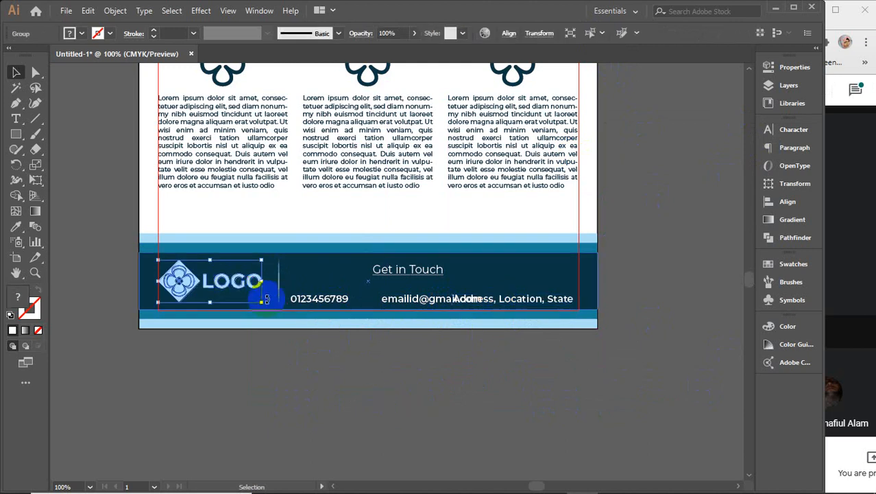
{"action": "left_click_drag", "start_coordinate": [265, 281], "coordinate": [250, 292]}
{"action": "left_click", "coordinate": [329, 381]}
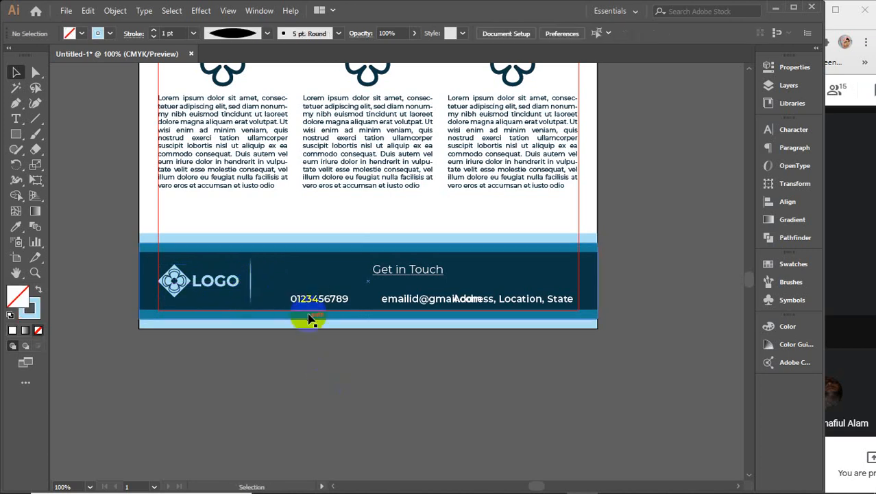
Step: Vertically center the phone, email and address texts and distribute them evenly across the row
{"action": "left_click_drag", "start_coordinate": [308, 302], "coordinate": [284, 304]}
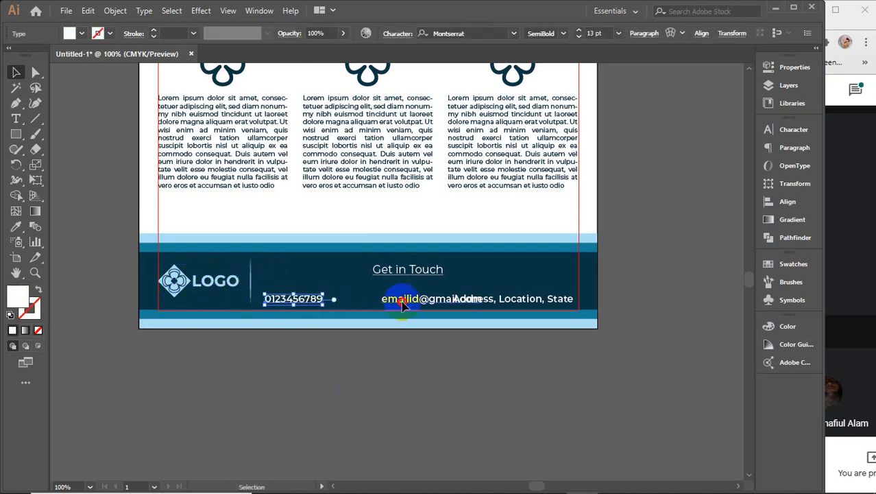
{"action": "left_click_drag", "start_coordinate": [402, 304], "coordinate": [369, 306]}
{"action": "left_click", "coordinate": [302, 301], "text": "shift"}
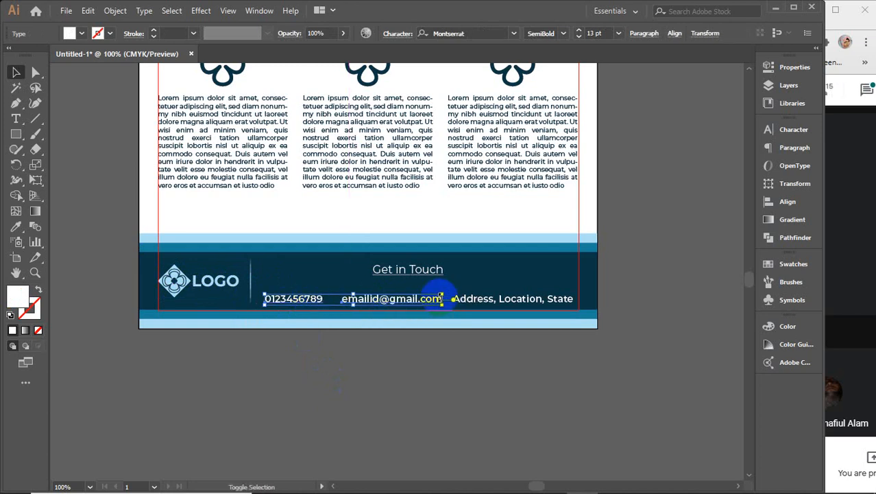
{"action": "left_click", "coordinate": [471, 306], "text": "shift"}
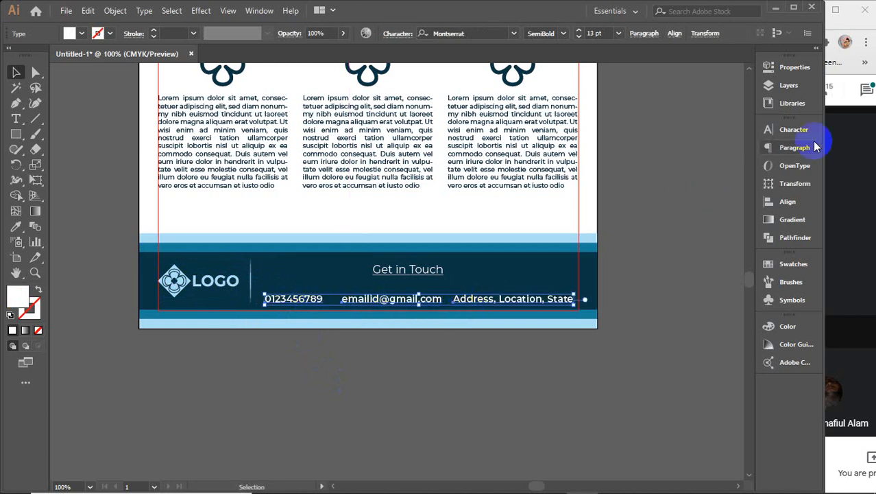
{"action": "left_click", "coordinate": [795, 200]}
{"action": "left_click", "coordinate": [721, 159]}
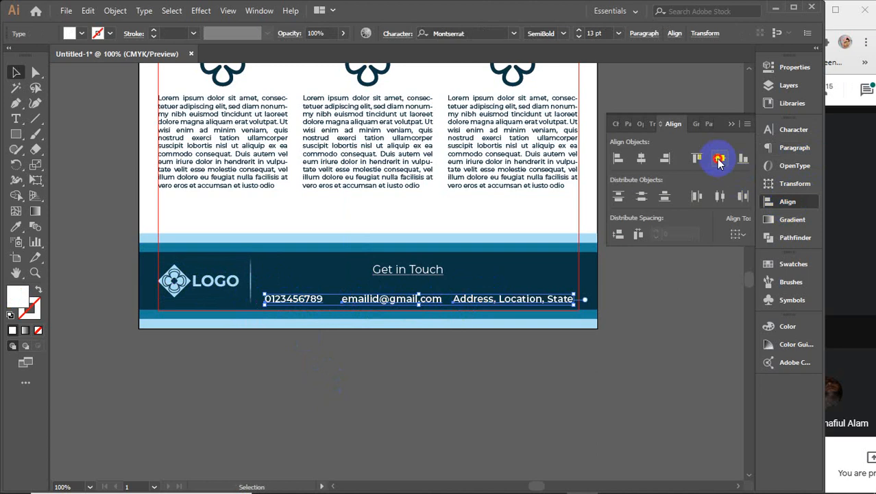
{"action": "left_click", "coordinate": [720, 197]}
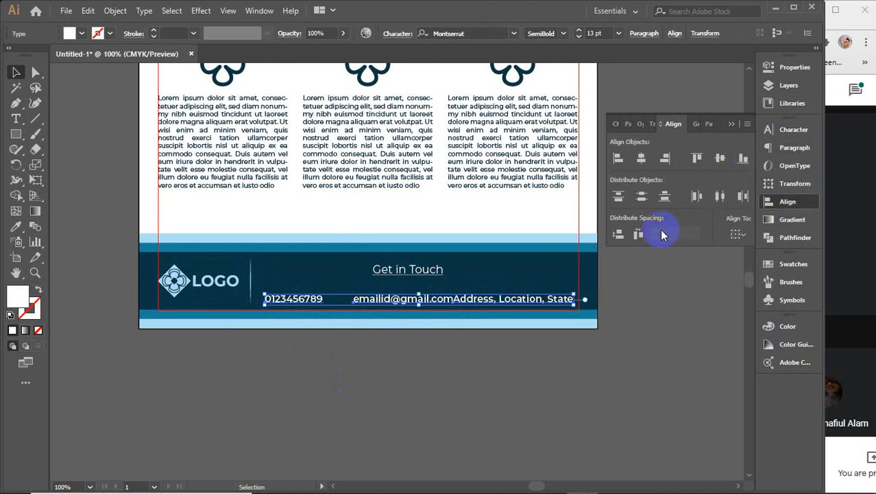
{"action": "left_click", "coordinate": [638, 236]}
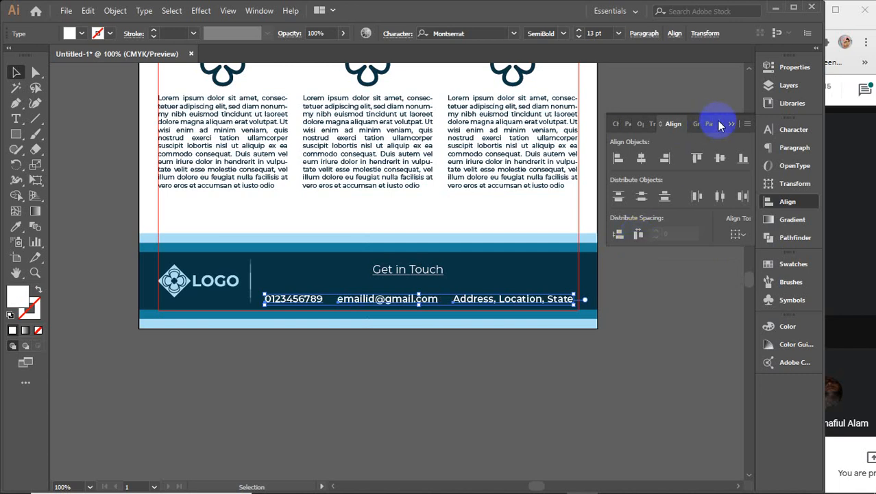
{"action": "left_click", "coordinate": [621, 406]}
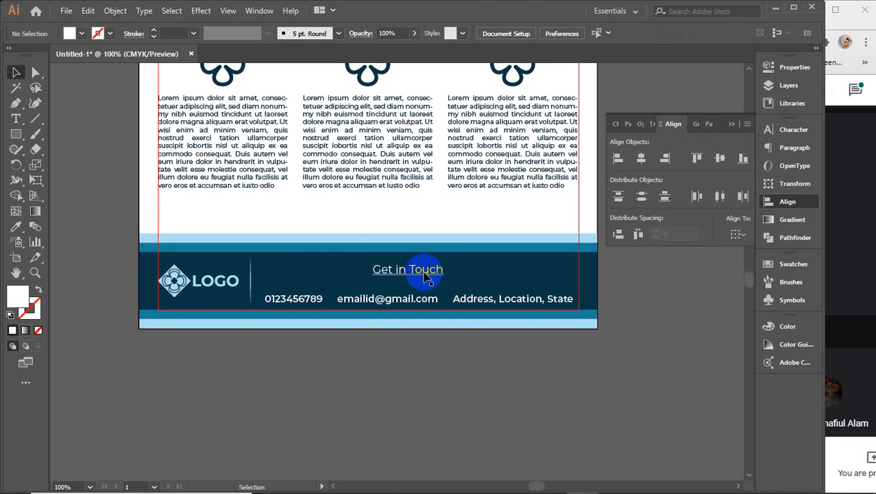
Step: Stack the phone, email and address lines right-aligned with even spacing, and group them
{"action": "left_click_drag", "start_coordinate": [406, 271], "coordinate": [336, 267]}
{"action": "left_click_drag", "start_coordinate": [393, 297], "coordinate": [516, 280]}
{"action": "left_click_drag", "start_coordinate": [319, 297], "coordinate": [542, 265]}
{"action": "left_click", "coordinate": [539, 302], "text": "shift"}
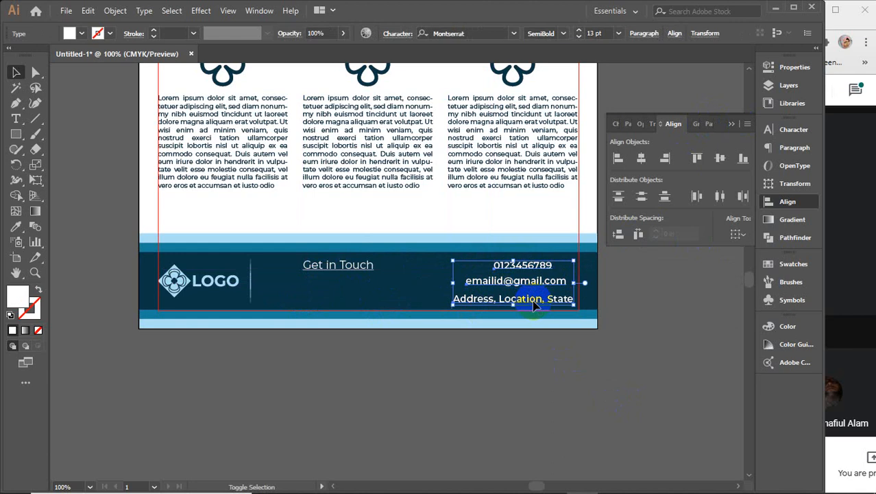
{"action": "left_click", "coordinate": [666, 159]}
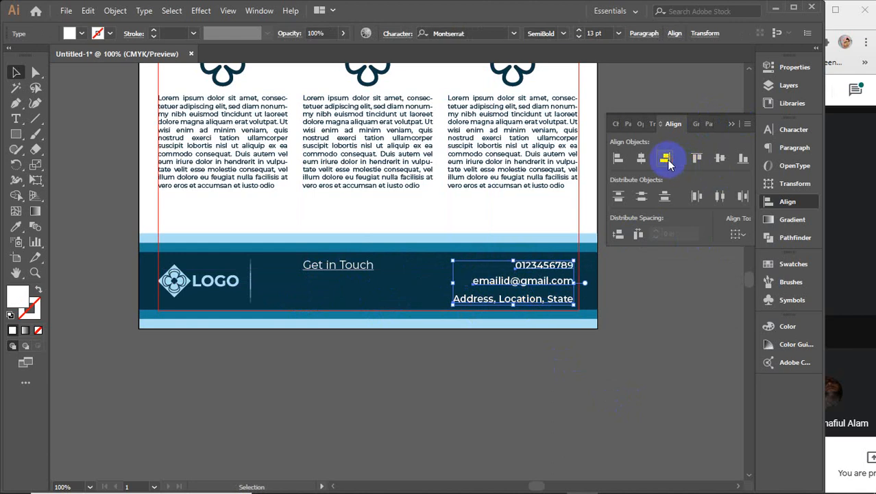
{"action": "left_click", "coordinate": [623, 236]}
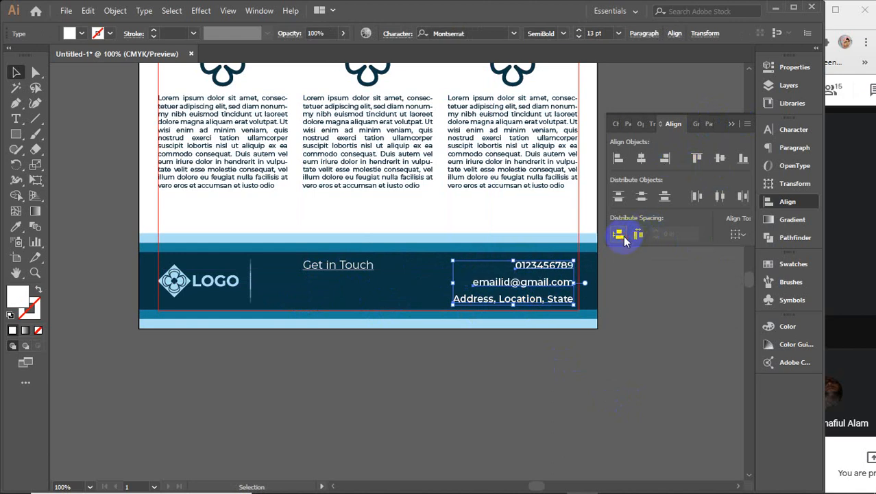
{"action": "left_click", "coordinate": [731, 125]}
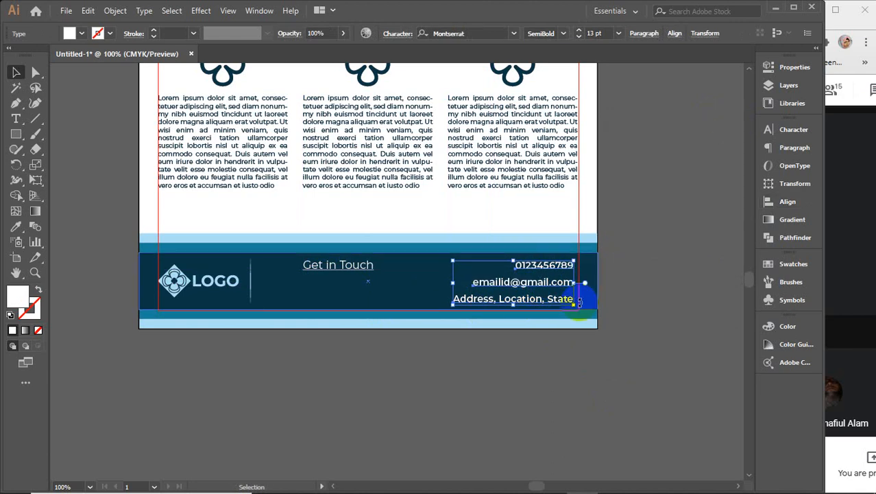
{"action": "key", "text": "ctrl+g"}
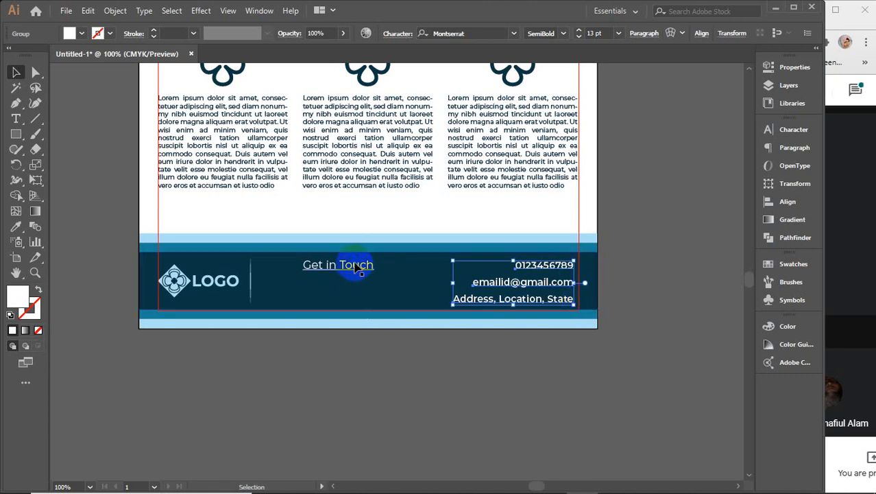
Step: Move Get in Touch beside the contact group and set it to Bold 19 pt
{"action": "left_click", "coordinate": [357, 270]}
{"action": "left_click_drag", "start_coordinate": [355, 270], "coordinate": [409, 289]}
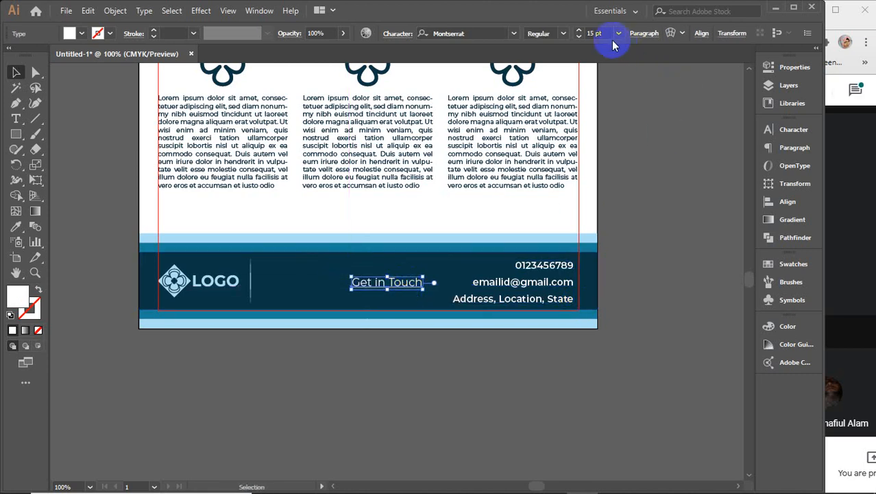
{"action": "left_click", "coordinate": [594, 33]}
{"action": "type", "text": "17"}
{"action": "key", "text": "Return"}
{"action": "key", "text": "Up"}
{"action": "key", "text": "Up"}
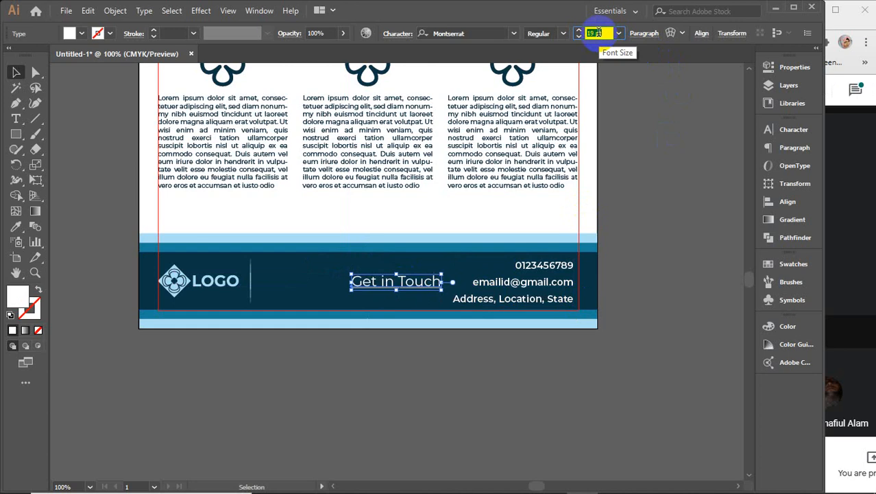
{"action": "key", "text": "Down"}
{"action": "key", "text": "Down"}
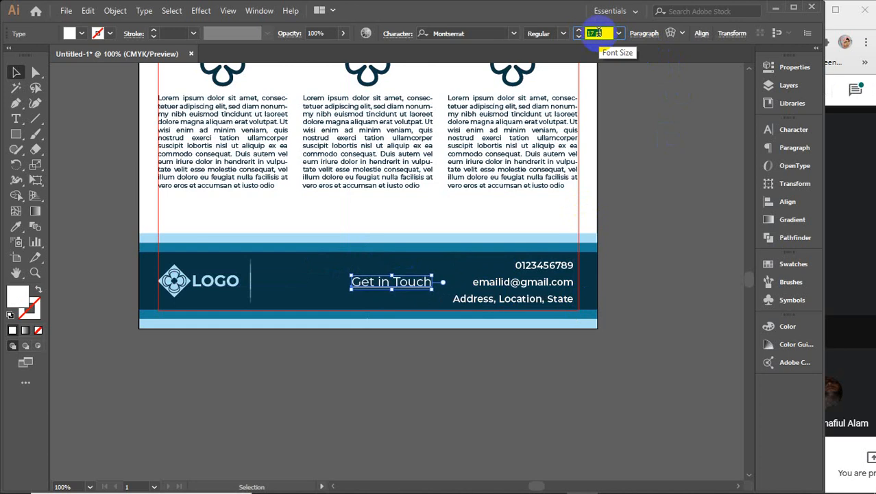
{"action": "left_click", "coordinate": [563, 33]}
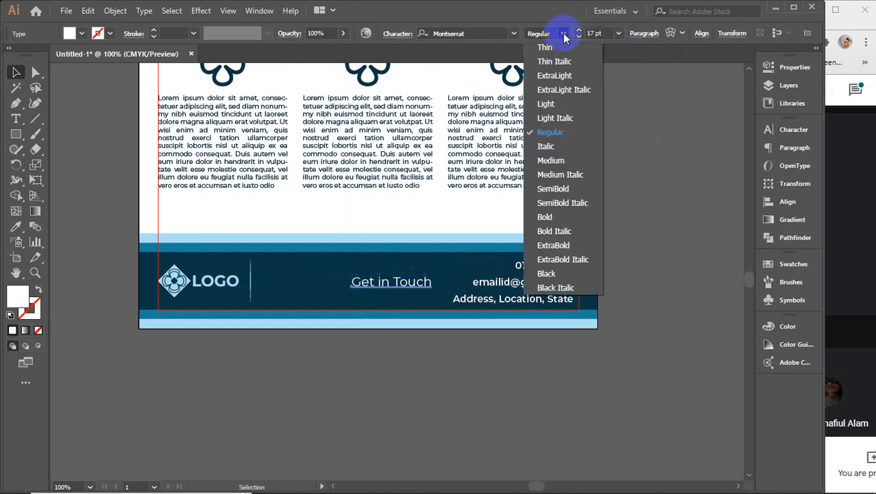
{"action": "left_click", "coordinate": [545, 217]}
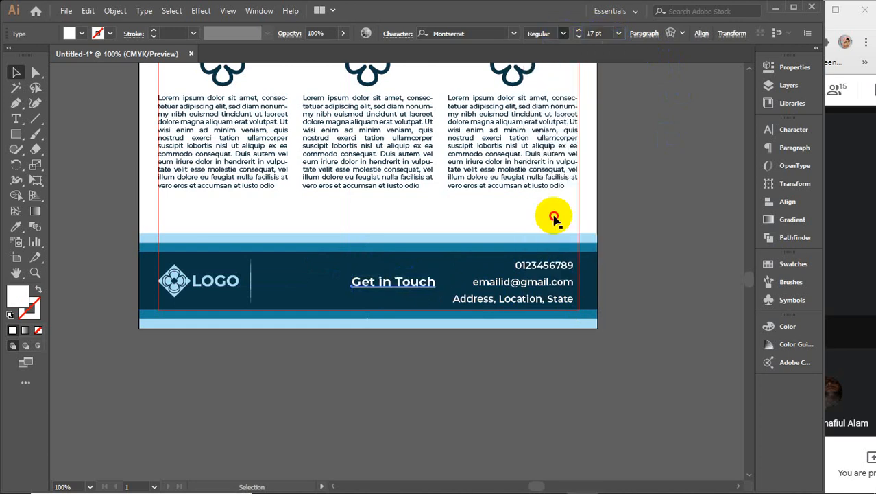
{"action": "left_click", "coordinate": [604, 32]}
{"action": "key", "text": "Up"}
{"action": "key", "text": "Up"}
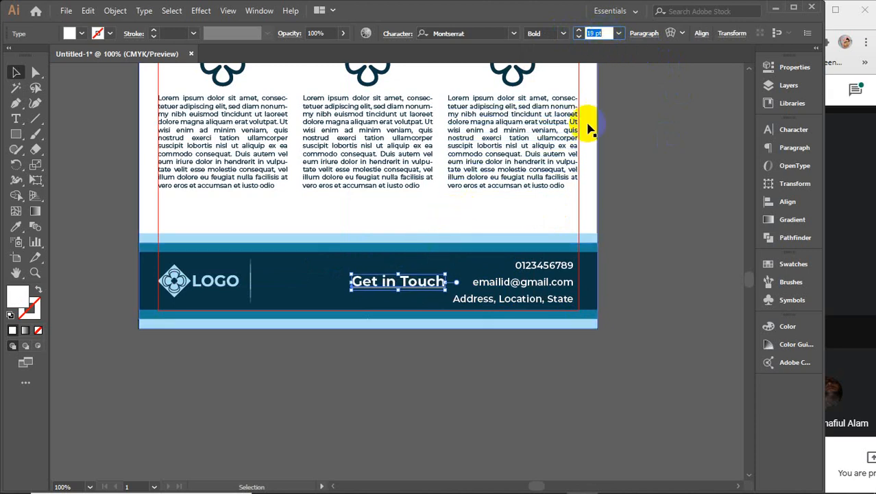
Step: Add a colon so the heading reads 'Get in Touch:'
{"action": "left_click", "coordinate": [616, 129]}
{"action": "double_click", "coordinate": [382, 280]}
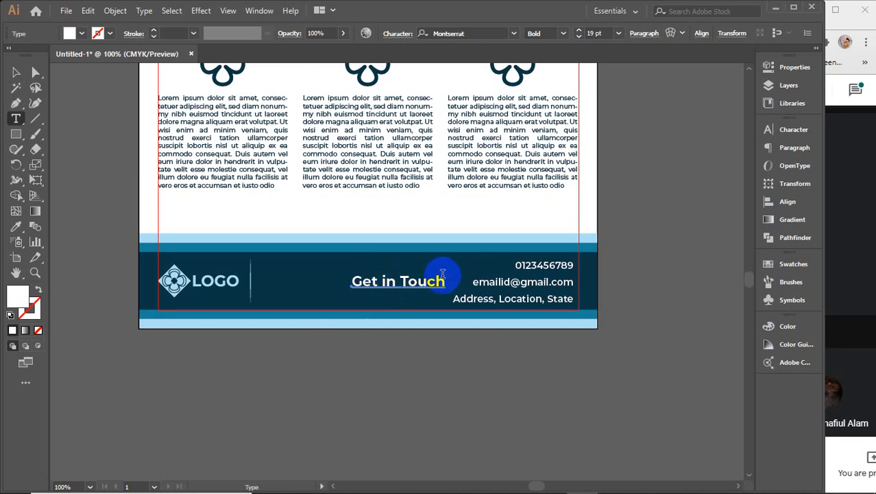
{"action": "left_click_drag", "start_coordinate": [446, 282], "coordinate": [430, 282]}
{"action": "left_click", "coordinate": [444, 282]}
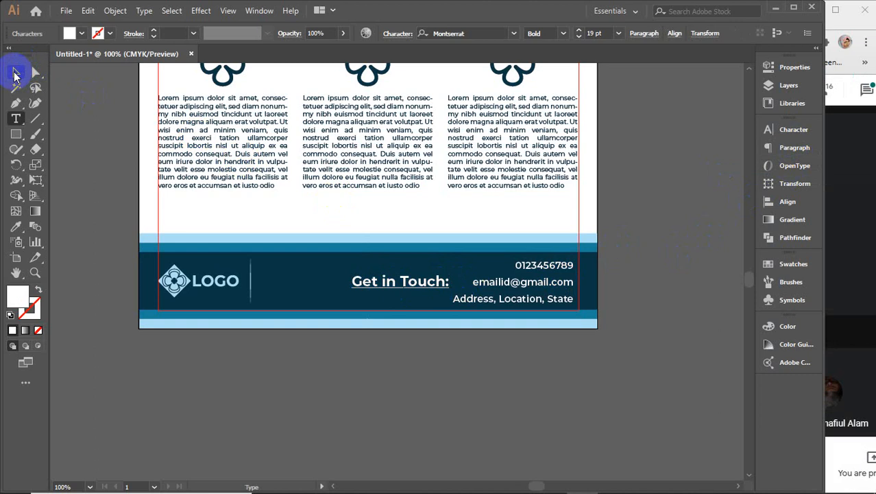
{"action": "left_click", "coordinate": [14, 76]}
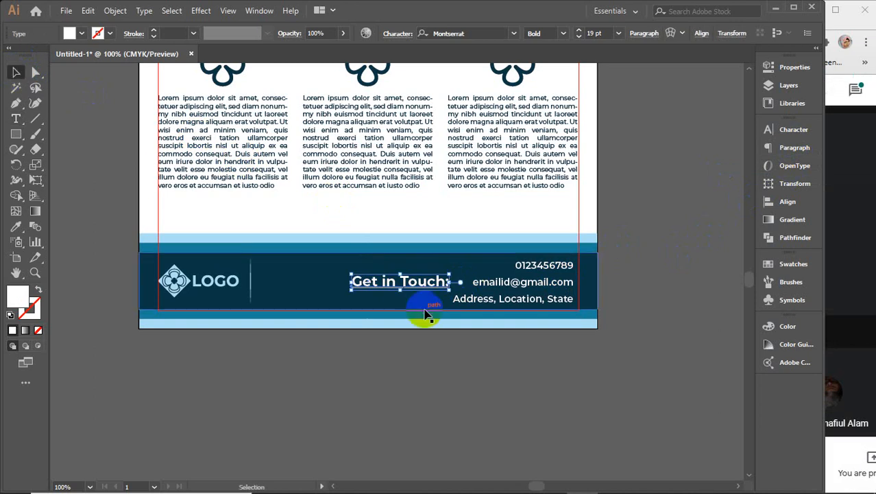
Step: Vertically centre Get in Touch: with the email line and with the LOGO
{"action": "left_click", "coordinate": [511, 290], "text": "shift"}
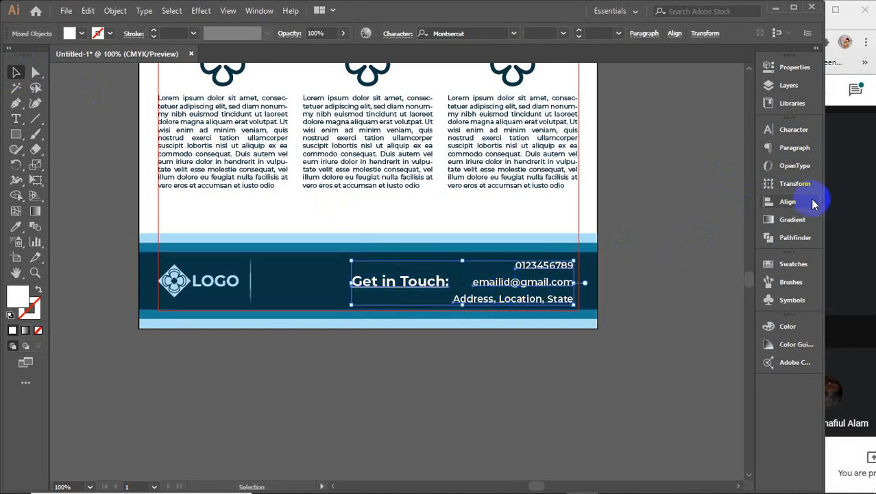
{"action": "left_click", "coordinate": [787, 202]}
{"action": "left_click", "coordinate": [720, 156]}
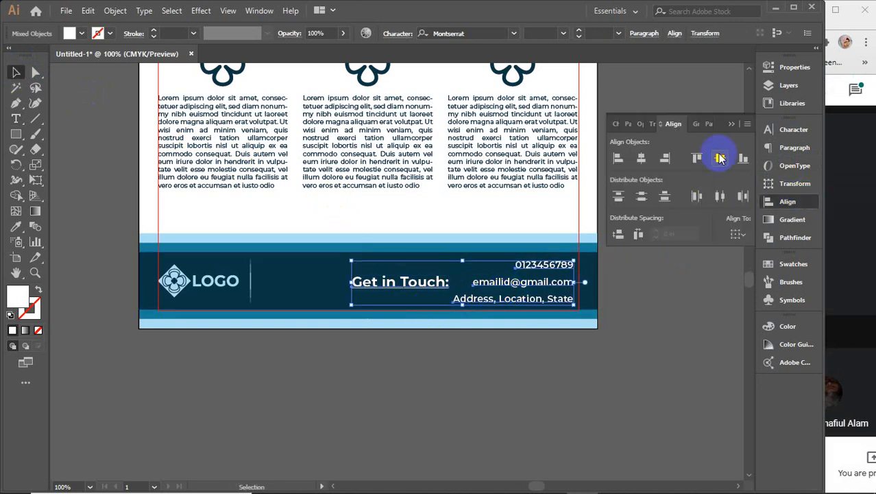
{"action": "left_click", "coordinate": [696, 270]}
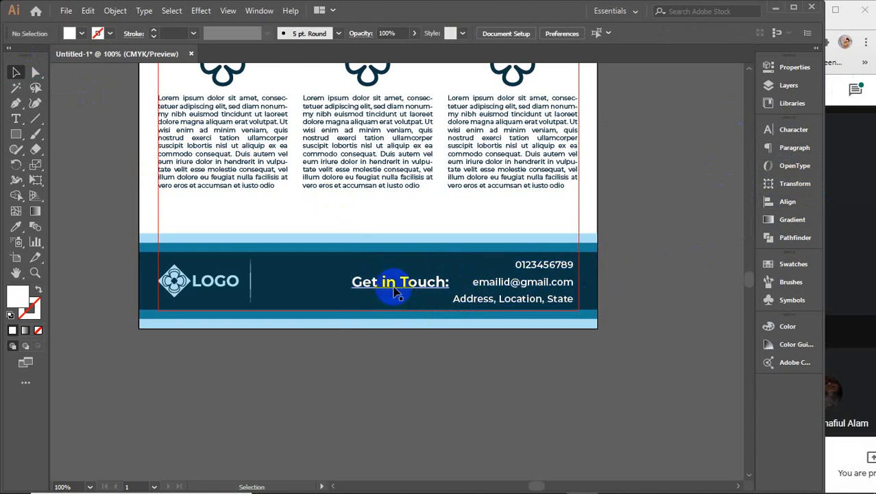
{"action": "left_click_drag", "start_coordinate": [395, 289], "coordinate": [374, 292]}
{"action": "left_click", "coordinate": [249, 289], "text": "shift"}
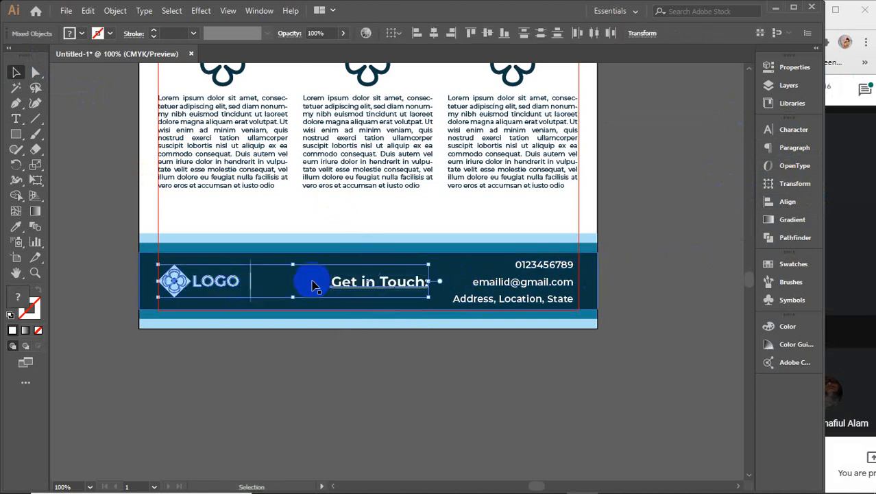
{"action": "left_click", "coordinate": [489, 34]}
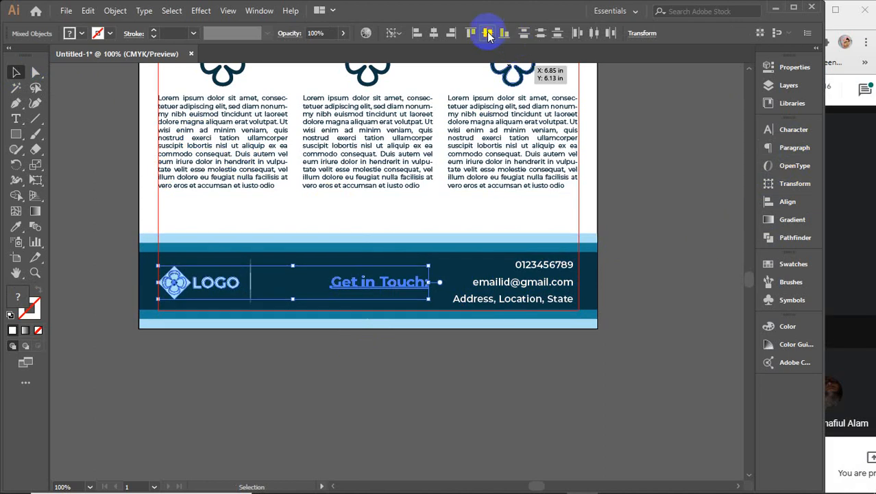
{"action": "left_click", "coordinate": [526, 439]}
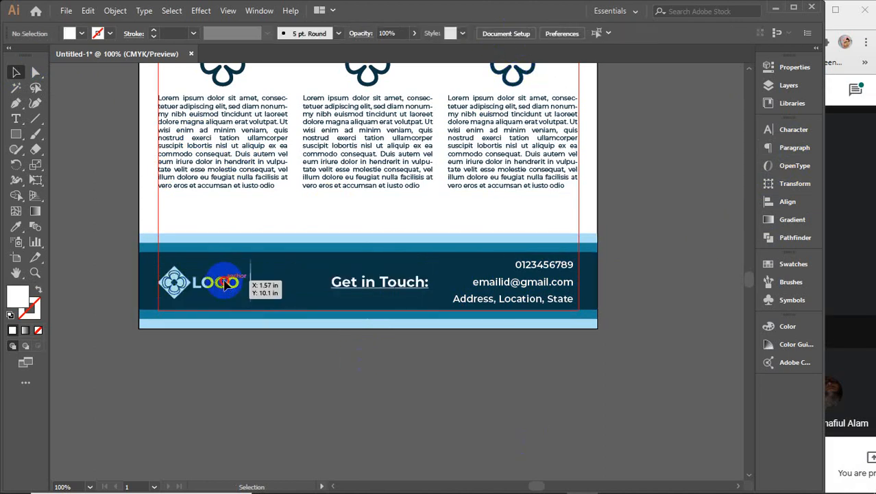
Step: Group Get in Touch: with the contact details and vertically centre the footer items in the navy band
{"action": "left_click", "coordinate": [363, 284]}
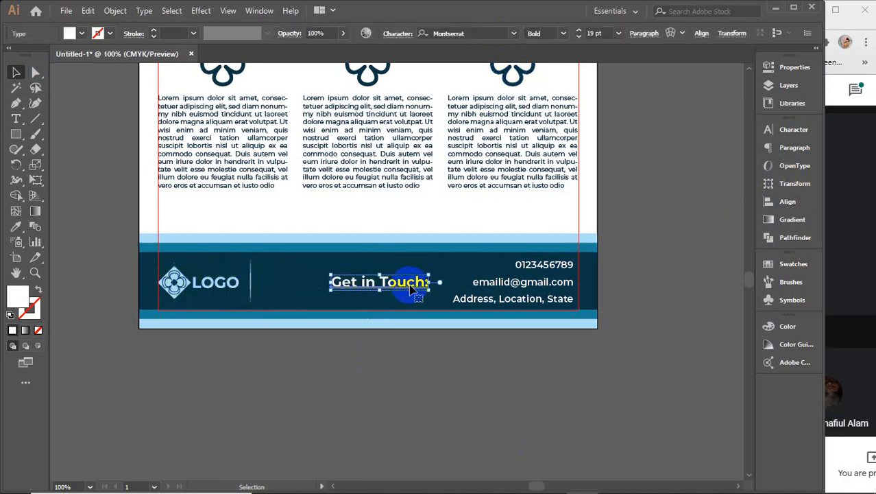
{"action": "left_click", "coordinate": [484, 288], "text": "shift"}
{"action": "key", "text": "ctrl+g"}
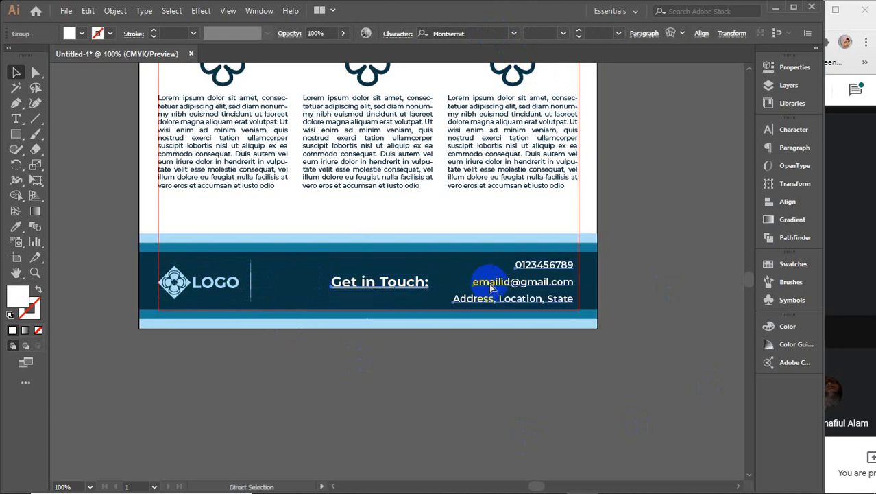
{"action": "left_click", "coordinate": [251, 286], "text": "shift"}
{"action": "left_click", "coordinate": [215, 284], "text": "shift"}
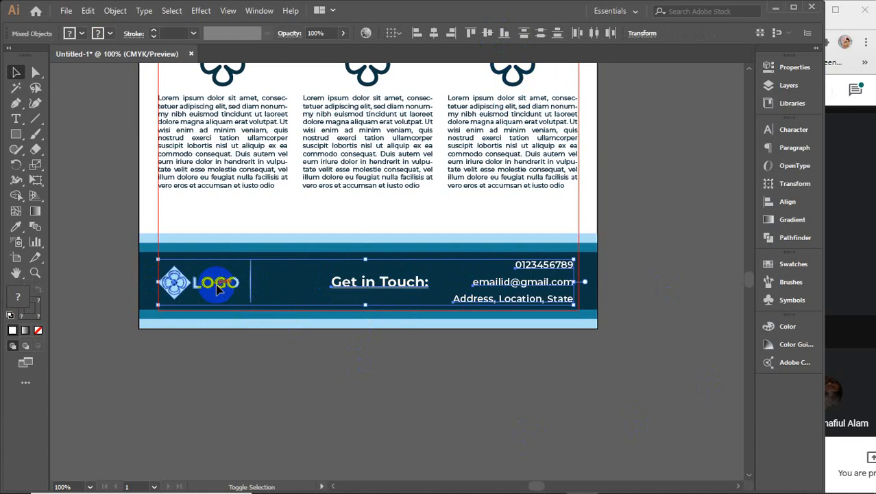
{"action": "left_click", "coordinate": [150, 273], "text": "shift"}
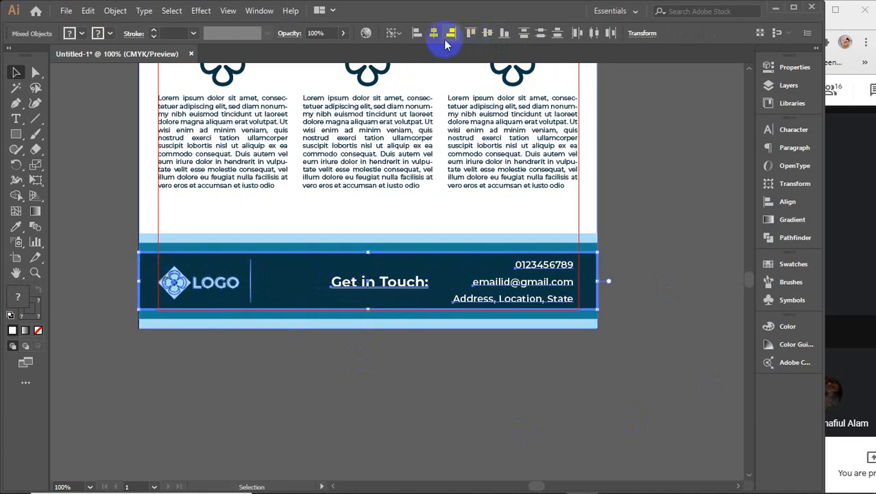
{"action": "left_click", "coordinate": [487, 33]}
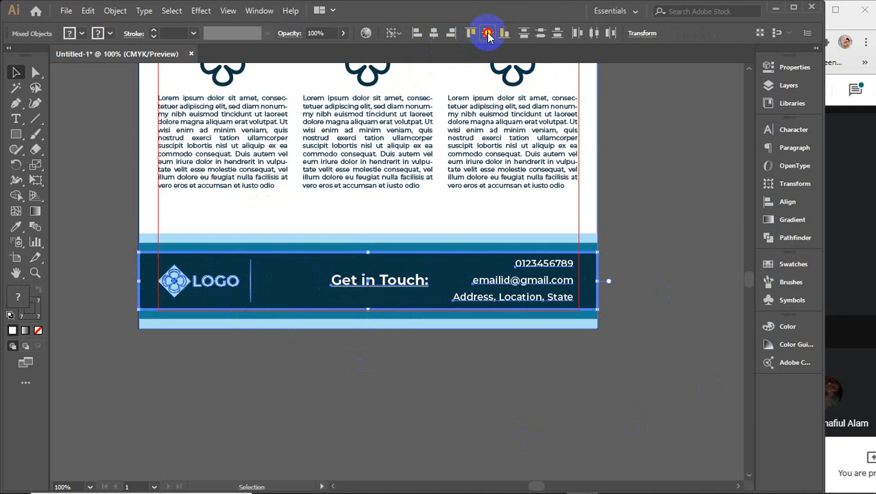
{"action": "left_click", "coordinate": [478, 411]}
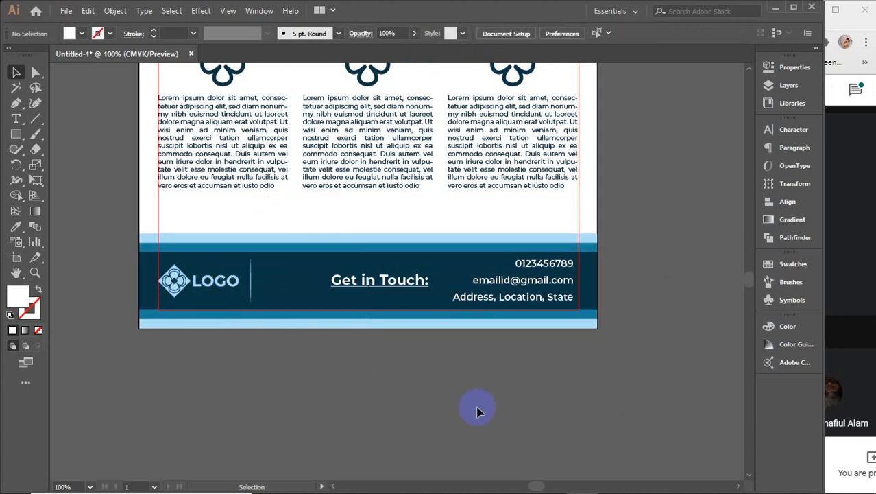
Step: Enlarge the LOGO and shift the divider and contact group right, leaving the divider midway
{"action": "mouse_move", "coordinate": [252, 281]}
{"action": "left_mouse_down"}
{"action": "mouse_move", "coordinate": [283, 281]}
{"action": "mouse_move", "coordinate": [237, 284]}
{"action": "mouse_move", "coordinate": [319, 288]}
{"action": "mouse_move", "coordinate": [274, 283]}
{"action": "mouse_move", "coordinate": [303, 290]}
{"action": "left_mouse_up"}
{"action": "left_click", "coordinate": [240, 281]}
{"action": "left_click", "coordinate": [297, 384]}
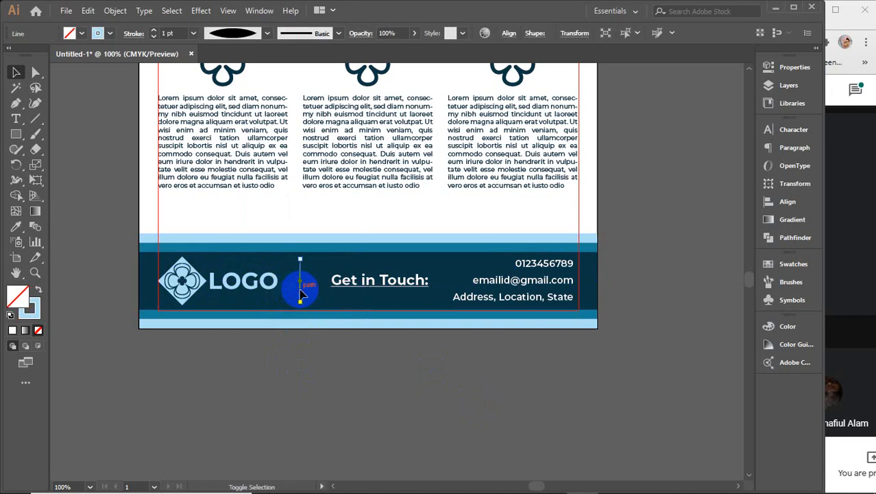
{"action": "left_click", "coordinate": [379, 284]}
{"action": "key", "text": "Right"}
{"action": "key", "text": "Right"}
{"action": "key", "text": "Right"}
{"action": "key", "text": "Right"}
{"action": "key", "text": "Right"}
{"action": "key", "text": "Right"}
{"action": "key", "text": "Right"}
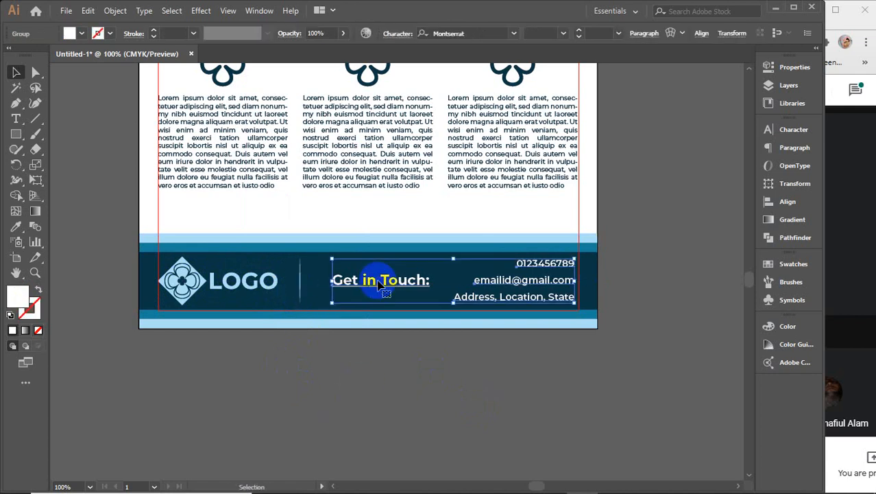
{"action": "left_click", "coordinate": [377, 410]}
{"action": "left_click_drag", "start_coordinate": [299, 281], "coordinate": [306, 288]}
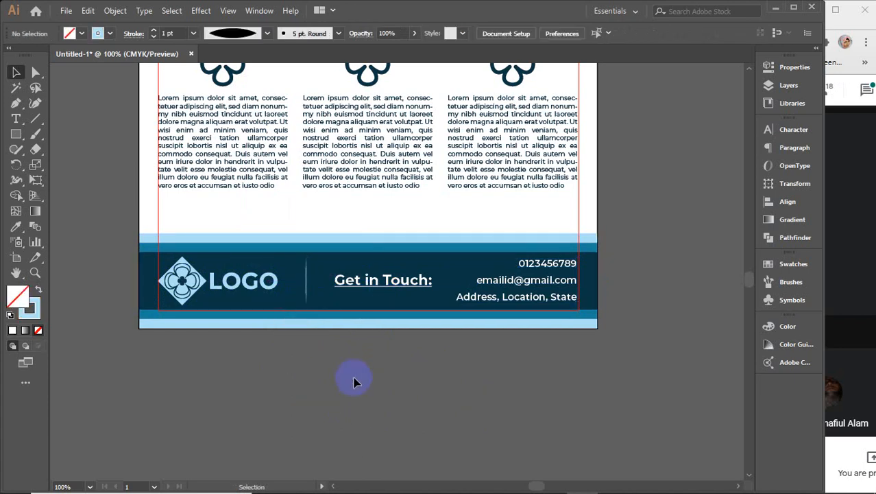
Step: Move the clover-icon text columns down about 0.18 in, to Y 7.7105 in
{"action": "scroll", "coordinate": [354, 382], "scroll_direction": "down", "scroll_amount": 1}
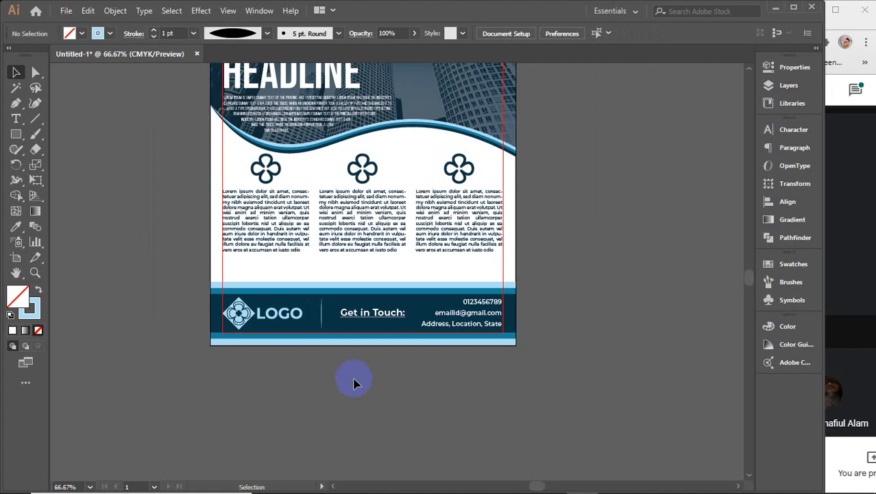
{"action": "left_click", "coordinate": [274, 215]}
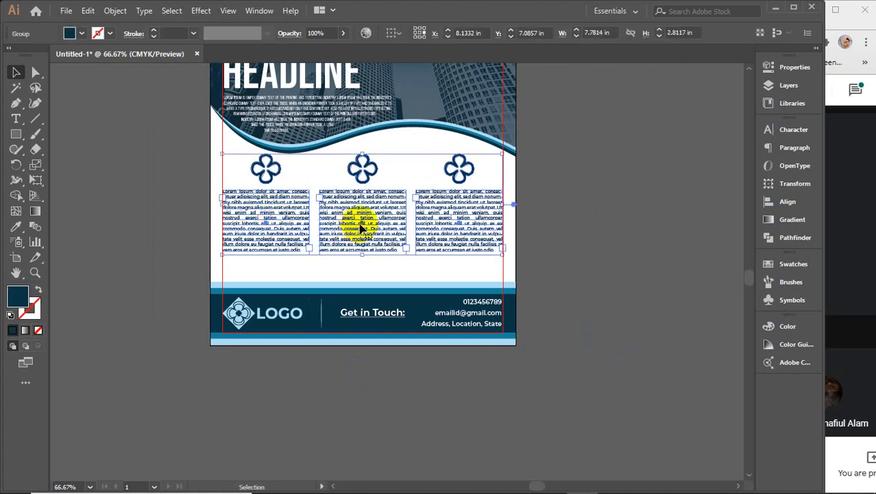
{"action": "left_click_drag", "start_coordinate": [358, 220], "coordinate": [356, 243]}
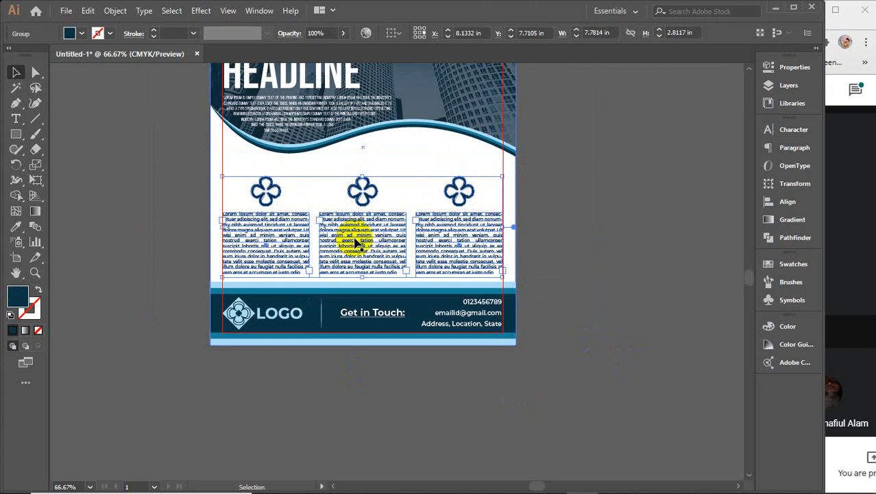
{"action": "left_click", "coordinate": [610, 248]}
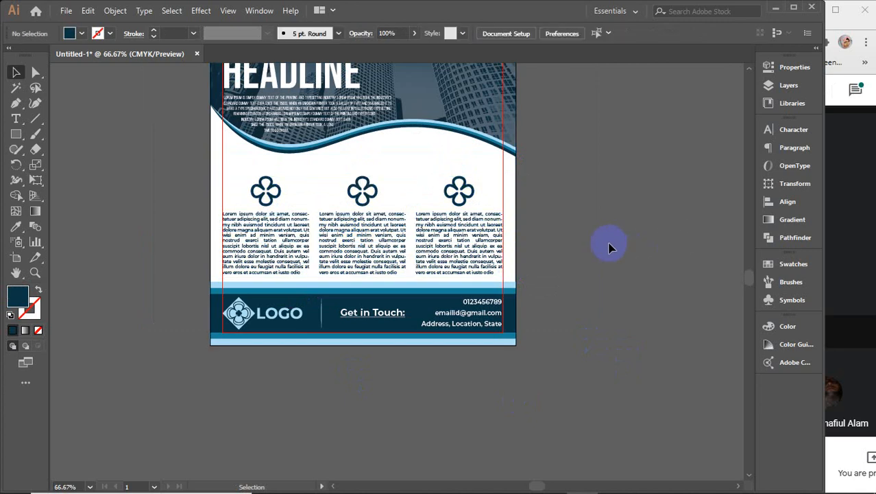
{"action": "scroll", "coordinate": [610, 248], "scroll_direction": "up", "scroll_amount": 1}
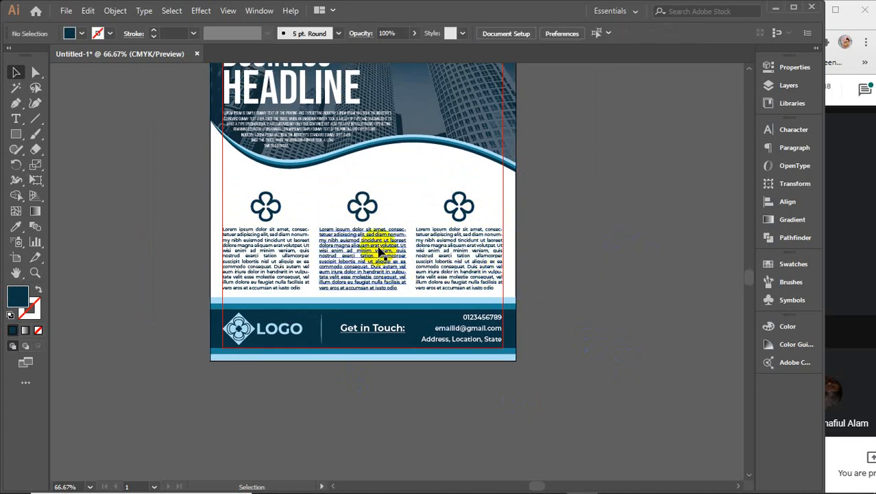
{"action": "scroll", "coordinate": [594, 245], "scroll_direction": "up", "scroll_amount": 5}
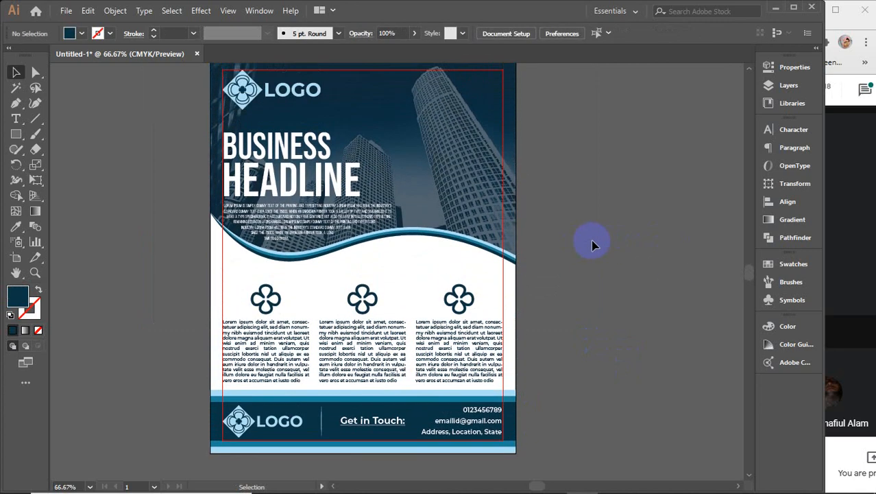
{"action": "left_click", "coordinate": [15, 118]}
{"action": "left_click_drag", "start_coordinate": [606, 229], "coordinate": [539, 251]}
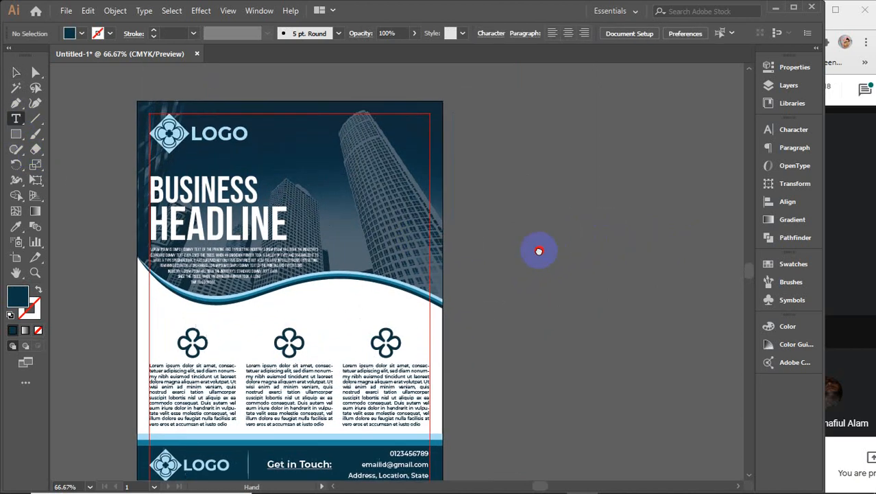
{"action": "left_click", "coordinate": [504, 197]}
{"action": "type", "text": "www.webadd.com"}
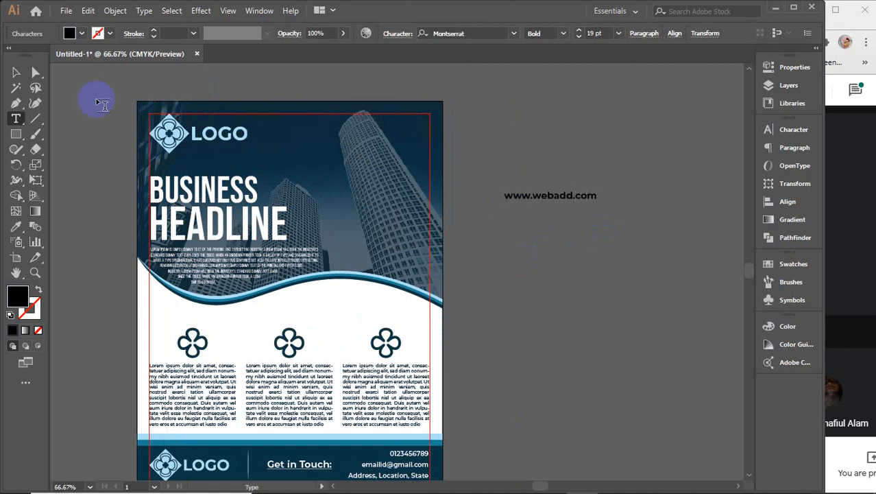
Step: Rotate the URL 270° to run vertically, size it 24 pt, and place it on the right edge
{"action": "left_click", "coordinate": [15, 74]}
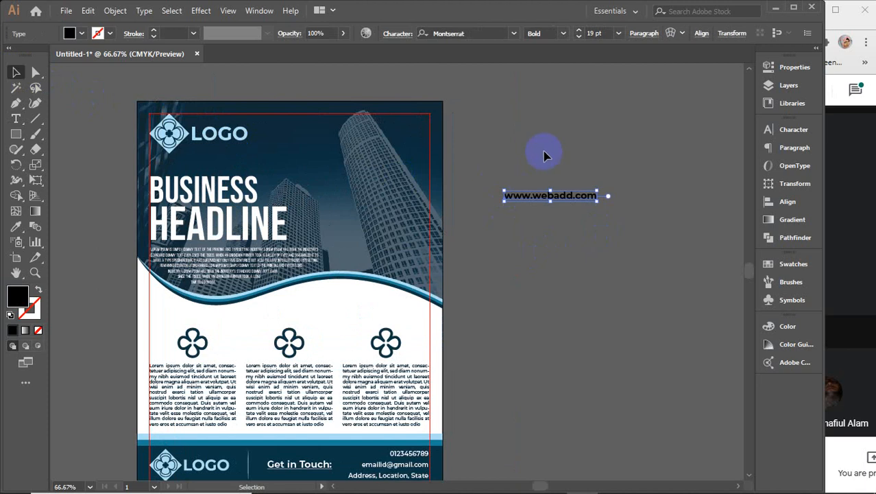
{"action": "left_click_drag", "start_coordinate": [606, 184], "coordinate": [563, 259]}
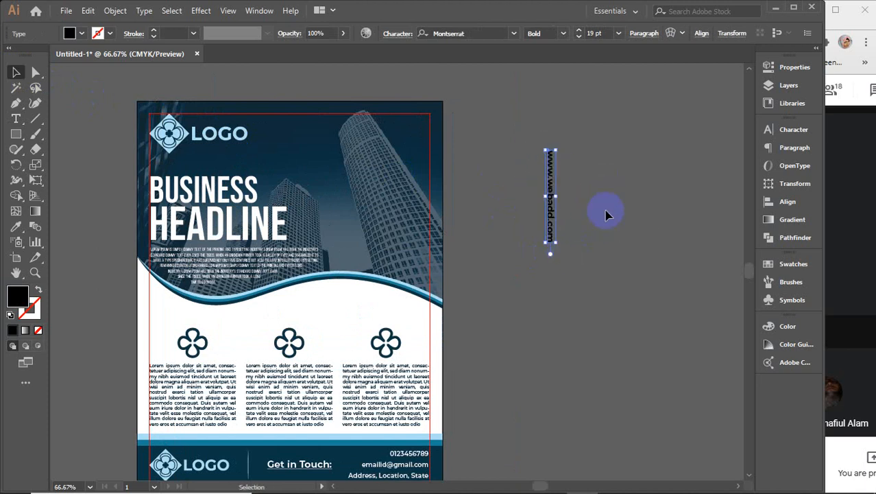
{"action": "left_click", "coordinate": [792, 130]}
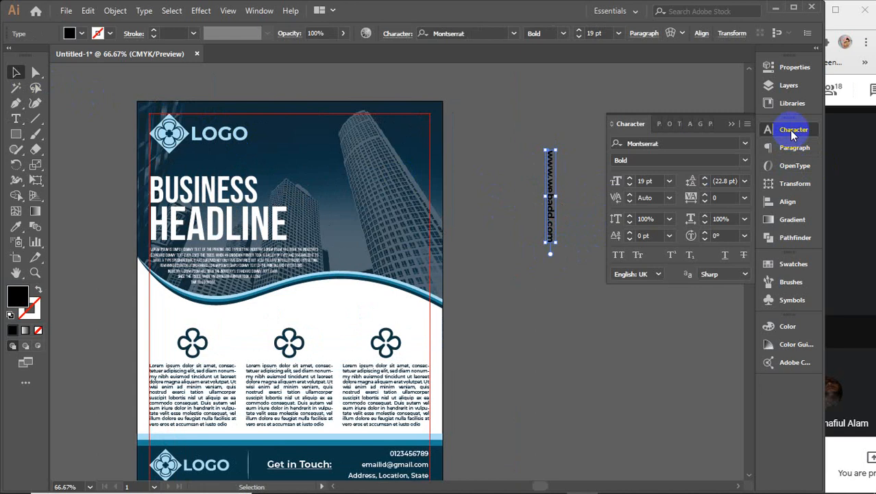
{"action": "left_click", "coordinate": [646, 180]}
{"action": "key", "text": "Up"}
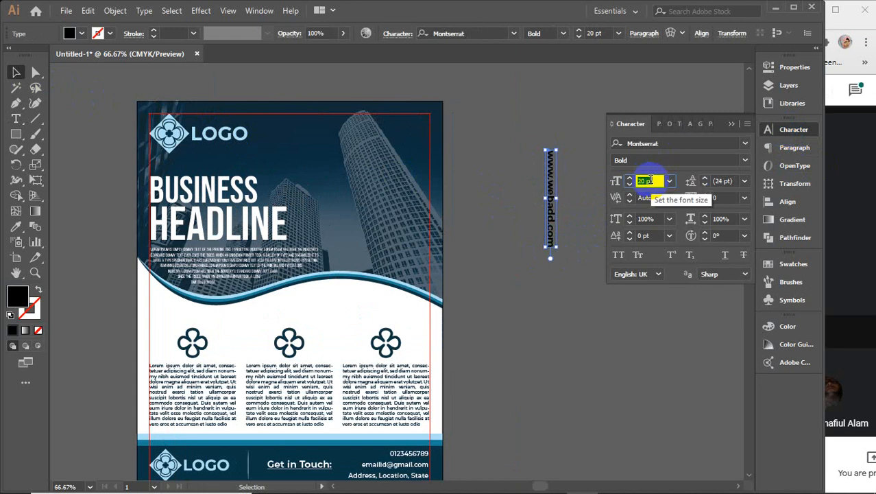
{"action": "key", "text": "Up"}
{"action": "key", "text": "Up"}
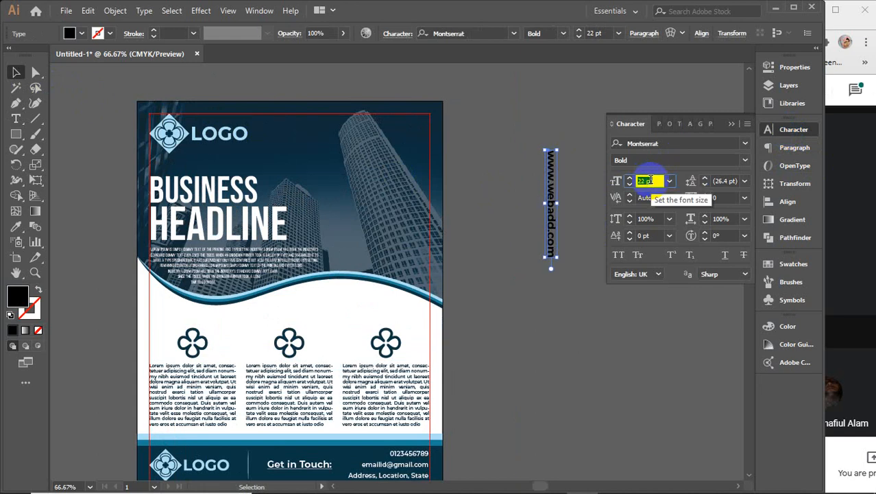
{"action": "key", "text": "Up"}
{"action": "key", "text": "Up"}
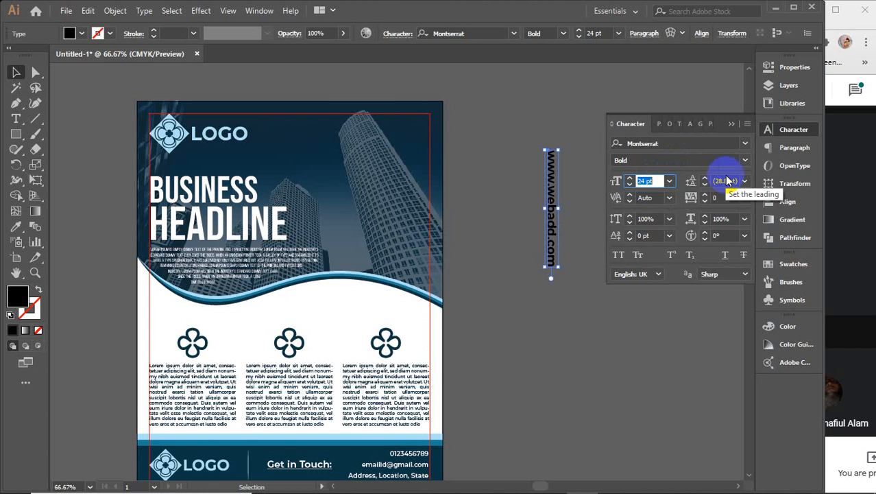
{"action": "left_click", "coordinate": [732, 124]}
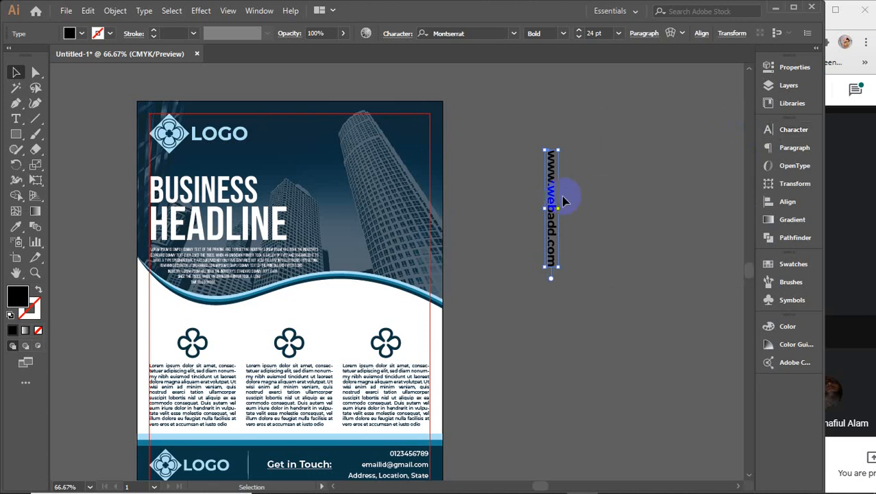
{"action": "left_click_drag", "start_coordinate": [554, 201], "coordinate": [421, 193]}
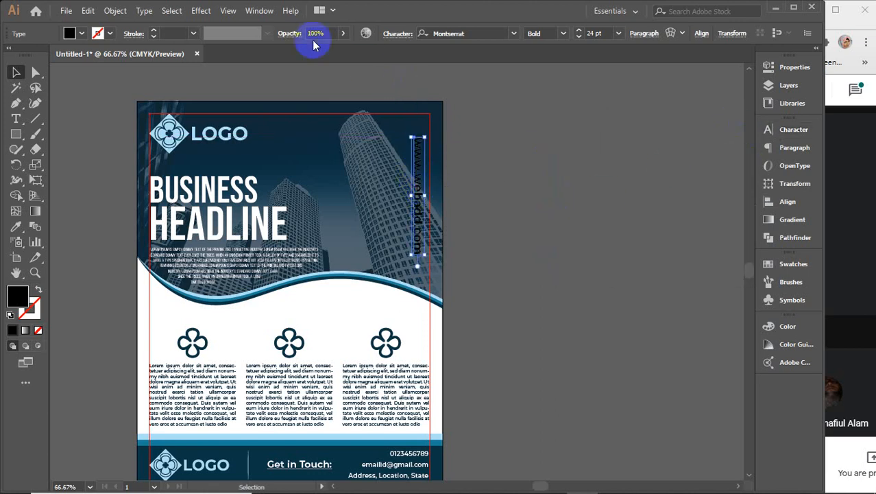
Step: Fill the vertical web address with white
{"action": "left_click", "coordinate": [72, 33]}
{"action": "left_click", "coordinate": [26, 59]}
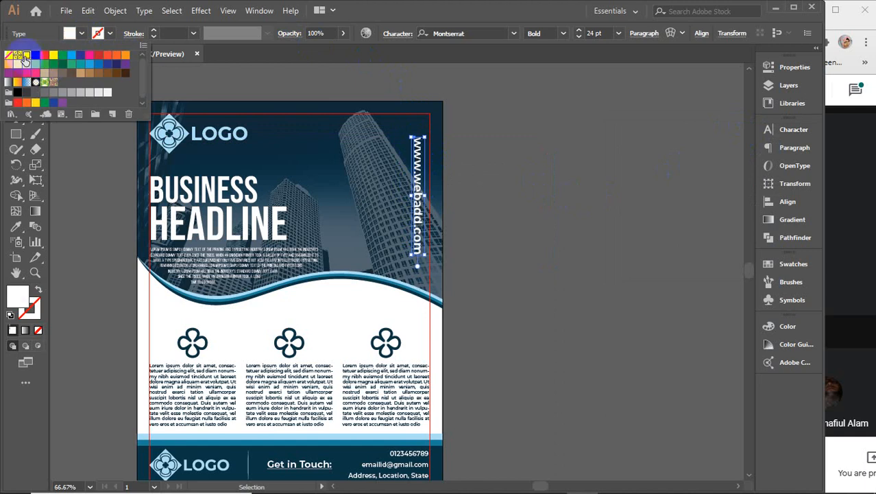
{"action": "left_click", "coordinate": [564, 217]}
{"action": "left_click", "coordinate": [564, 218]}
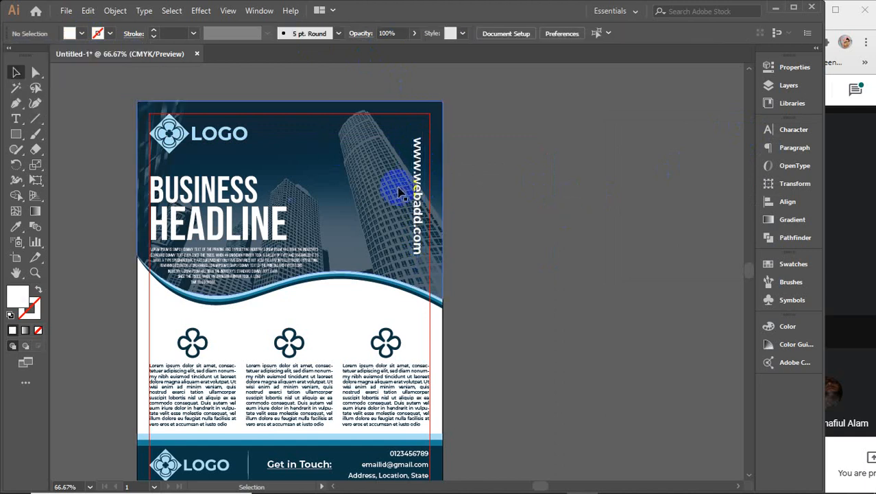
Step: Set the URL text to Montserrat Medium at 22 pt
{"action": "left_click", "coordinate": [423, 194]}
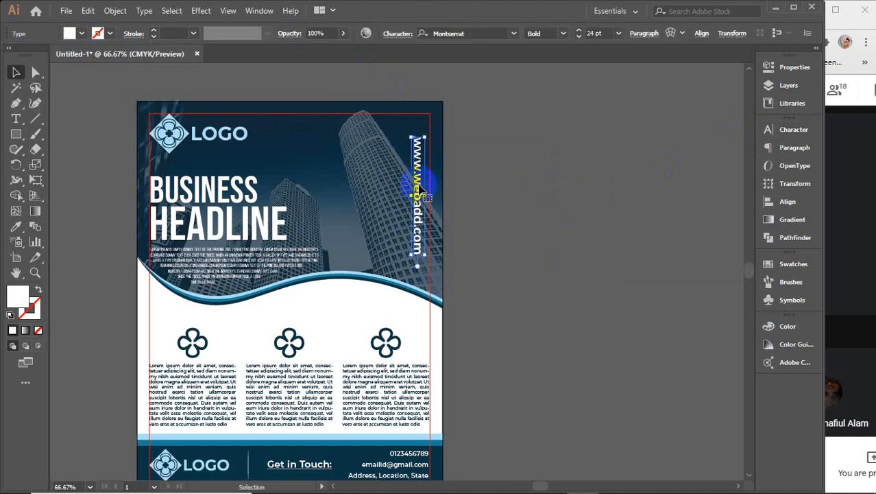
{"action": "left_click", "coordinate": [564, 33]}
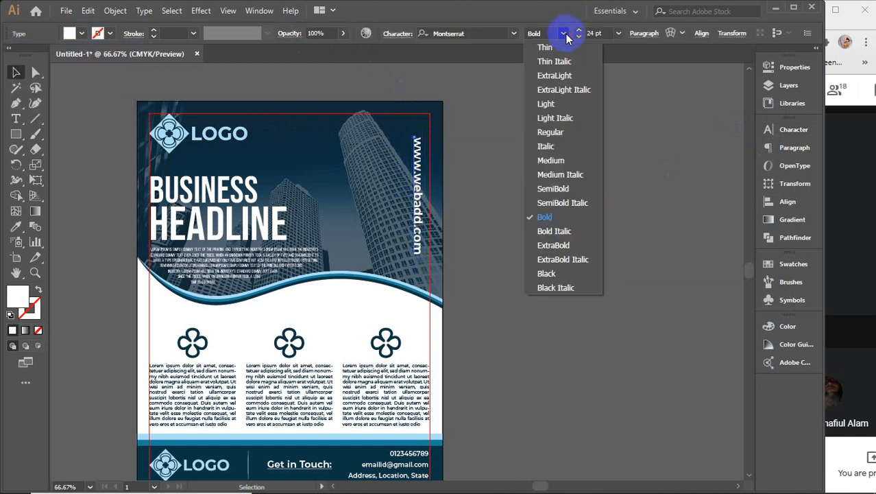
{"action": "left_click", "coordinate": [554, 160]}
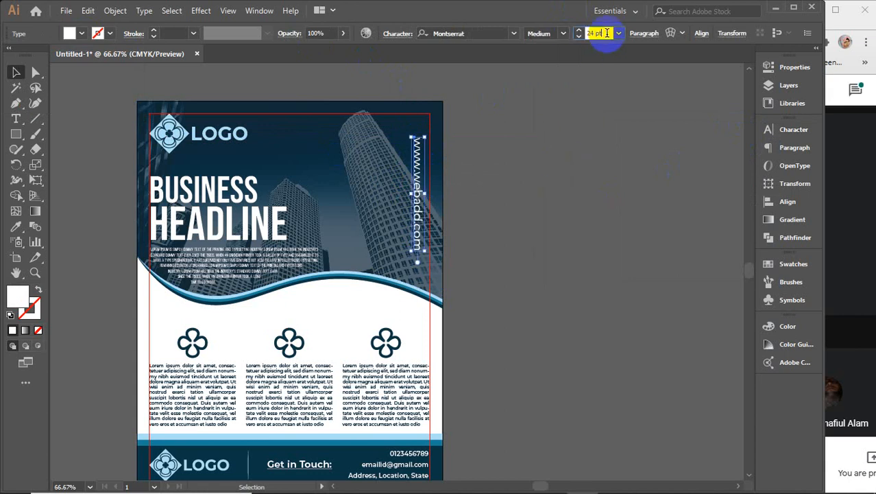
{"action": "key", "text": "Up"}
{"action": "key", "text": "Up"}
{"action": "key", "text": "Up"}
{"action": "key", "text": "Down"}
{"action": "key", "text": "Down"}
{"action": "key", "text": "Down"}
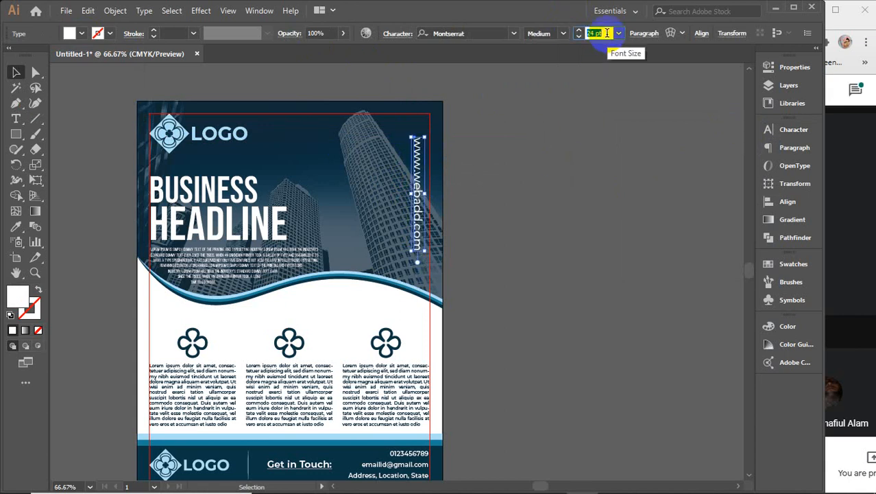
{"action": "key", "text": "Down"}
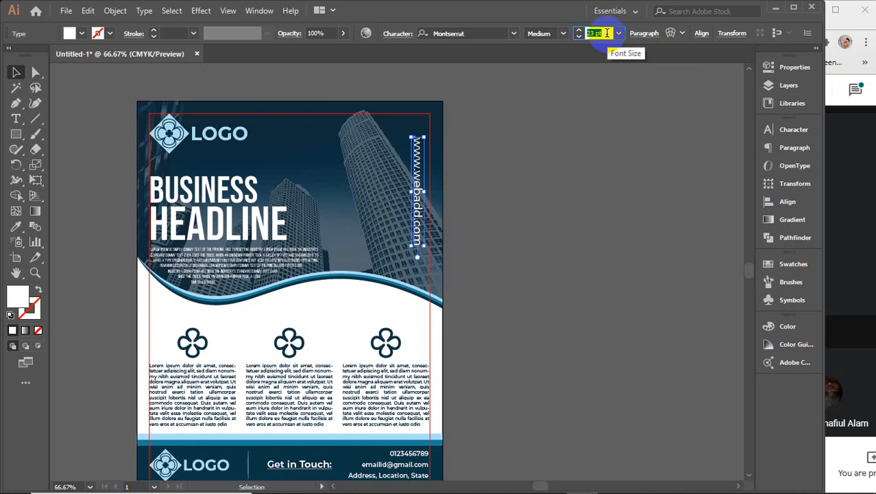
{"action": "key", "text": "Down"}
Step: Centre the URL vertically on the skyscraper photo, then move it higher and closer to the right edge
{"action": "left_click", "coordinate": [425, 182]}
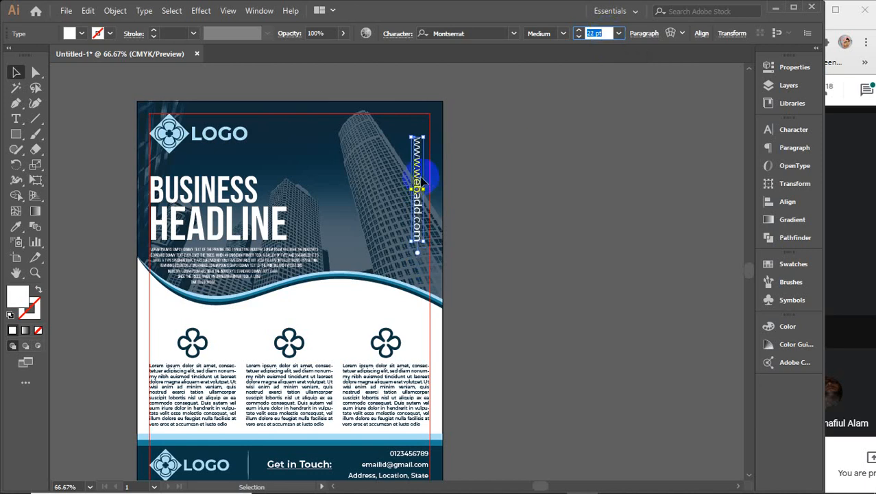
{"action": "left_click", "coordinate": [444, 176], "text": "shift"}
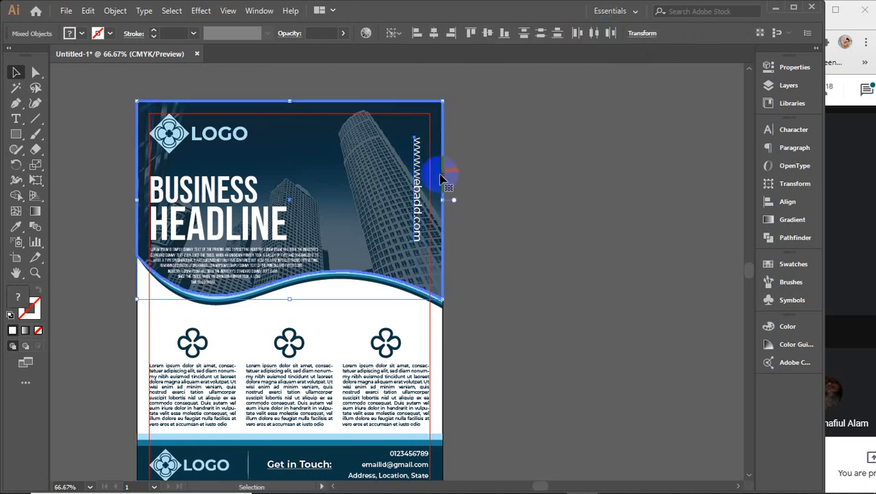
{"action": "left_click", "coordinate": [488, 33]}
{"action": "left_click", "coordinate": [516, 177]}
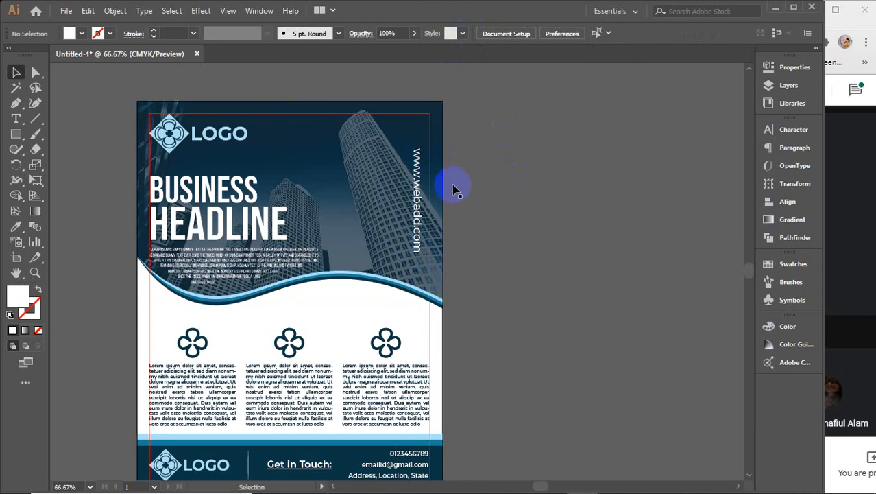
{"action": "left_click", "coordinate": [424, 199]}
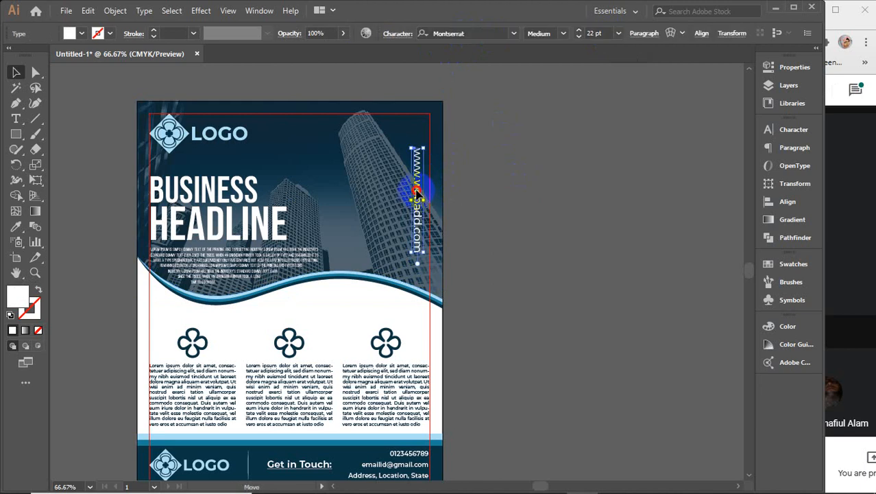
{"action": "left_click_drag", "start_coordinate": [417, 195], "coordinate": [421, 161]}
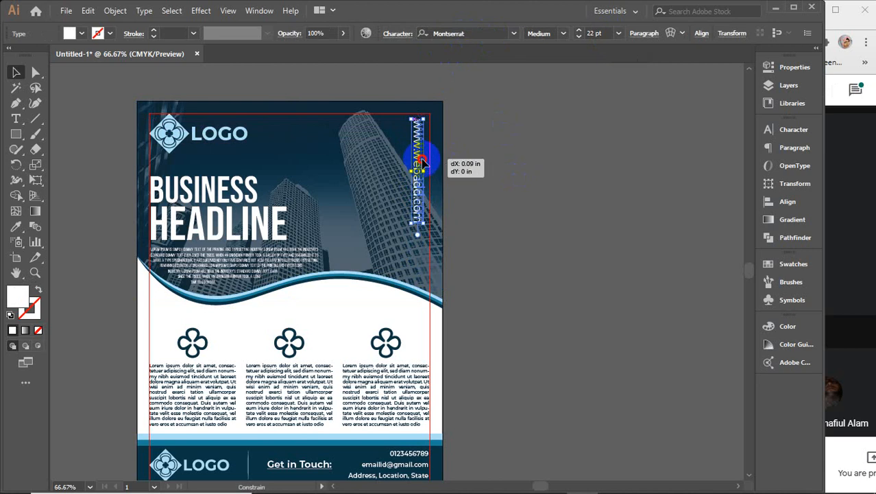
{"action": "left_click_drag", "start_coordinate": [421, 160], "coordinate": [425, 160]}
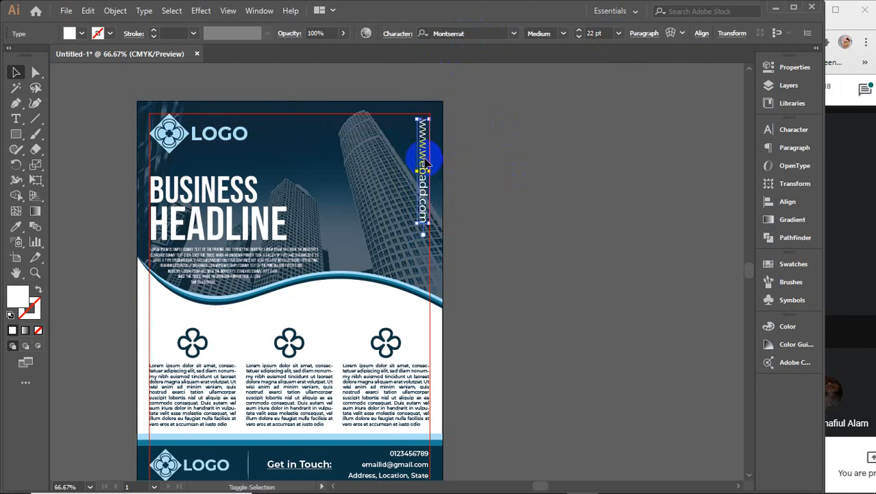
{"action": "left_click", "coordinate": [531, 163]}
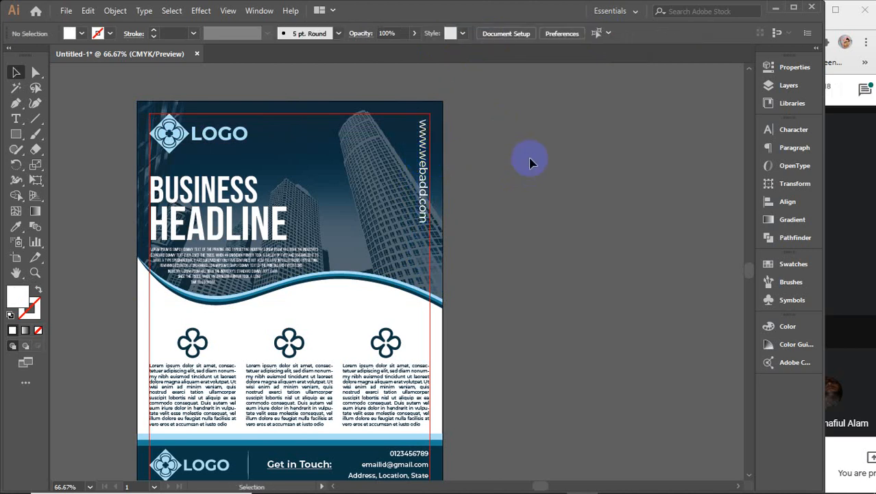
Step: Change the URL text weight to Montserrat Light
{"action": "left_click", "coordinate": [423, 170]}
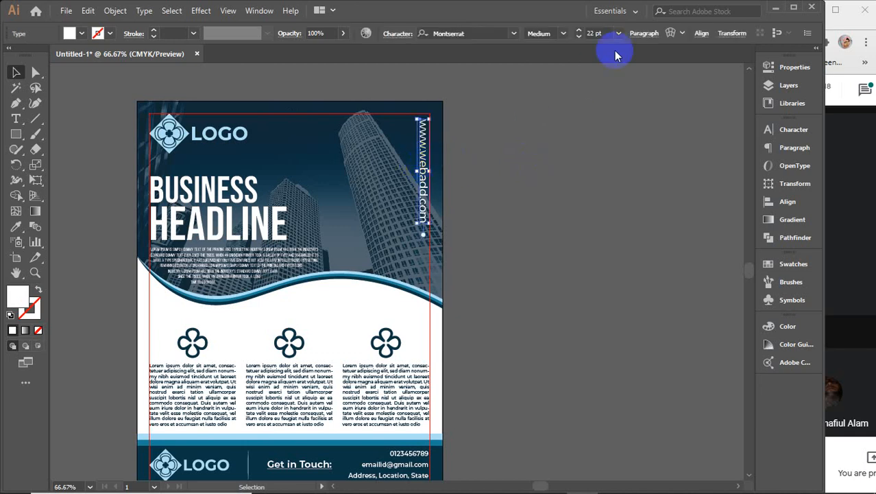
{"action": "left_click", "coordinate": [564, 34]}
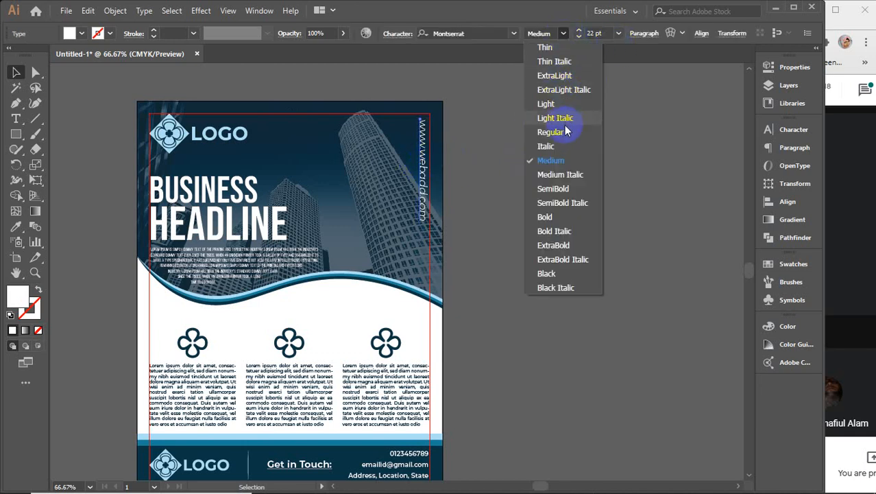
{"action": "left_click", "coordinate": [562, 104]}
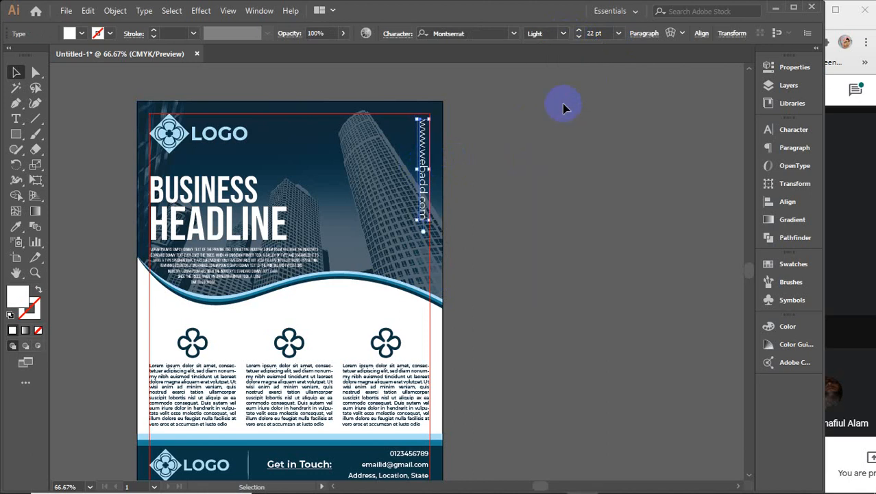
{"action": "left_click", "coordinate": [563, 104]}
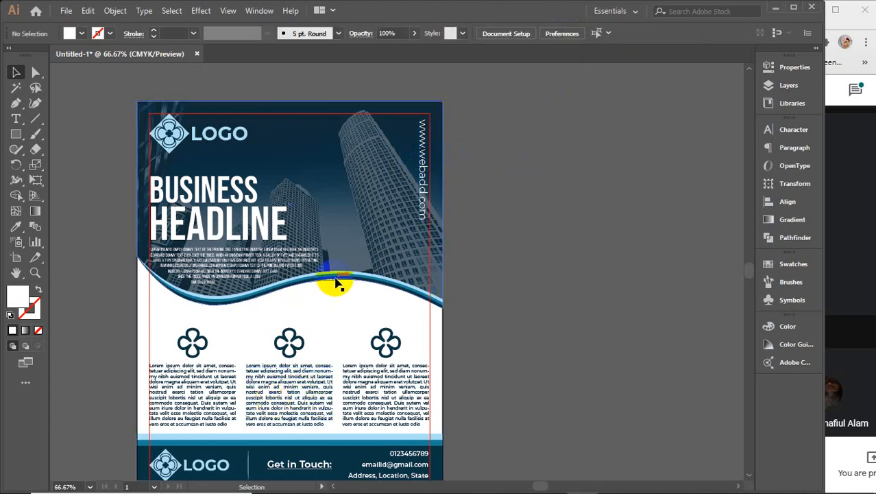
Step: Stretch the skyscraper photo and wave group further down the page
{"action": "left_click", "coordinate": [432, 255]}
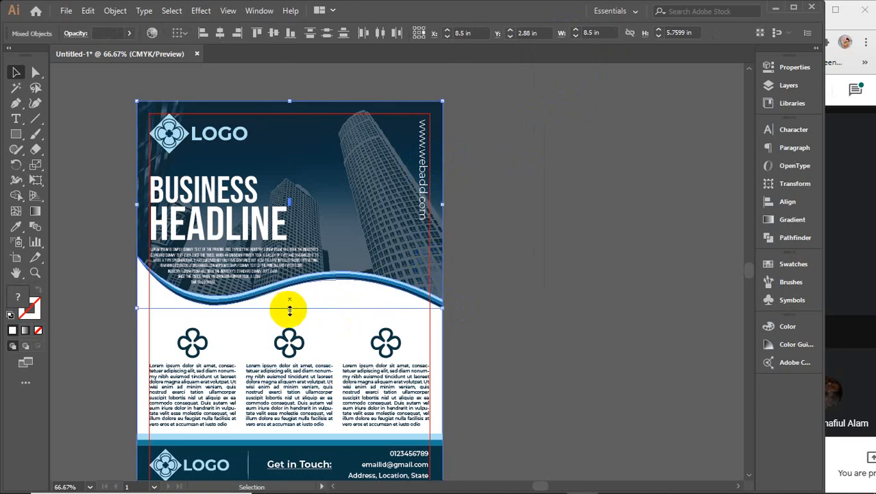
{"action": "left_click_drag", "start_coordinate": [289, 309], "coordinate": [289, 328]}
{"action": "left_click", "coordinate": [562, 276]}
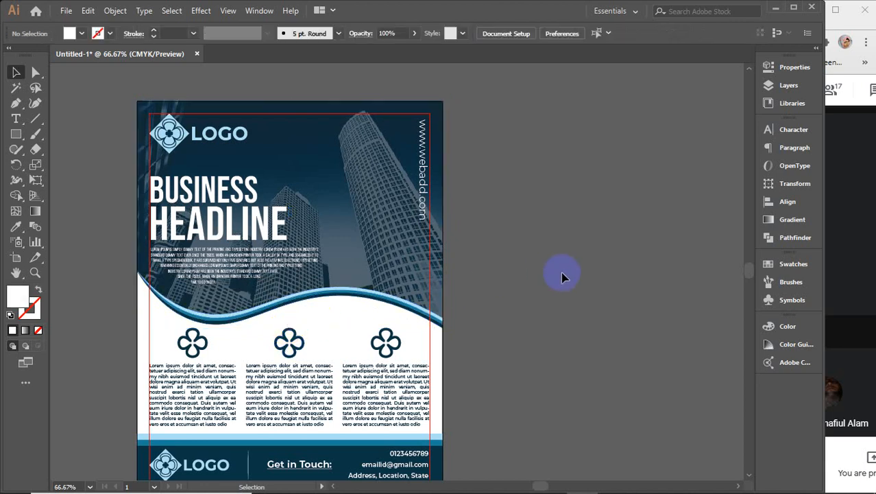
Step: Move the BUSINESS HEADLINE text group down about 0.34 in, enlarge it, and shift it slightly right
{"action": "left_click", "coordinate": [223, 273]}
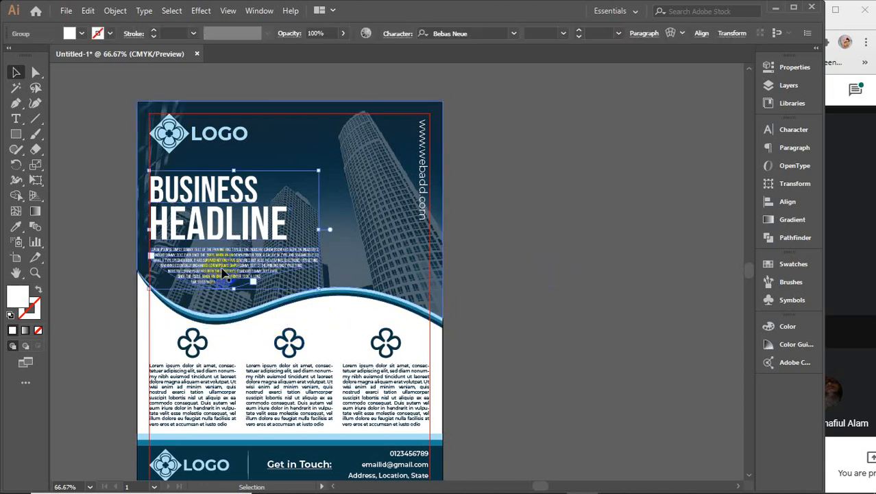
{"action": "mouse_move", "coordinate": [223, 273]}
{"action": "left_mouse_down"}
{"action": "mouse_move", "coordinate": [428, 321]}
{"action": "mouse_move", "coordinate": [229, 223]}
{"action": "mouse_move", "coordinate": [218, 281]}
{"action": "left_mouse_up"}
{"action": "key", "text": "ctrl+z"}
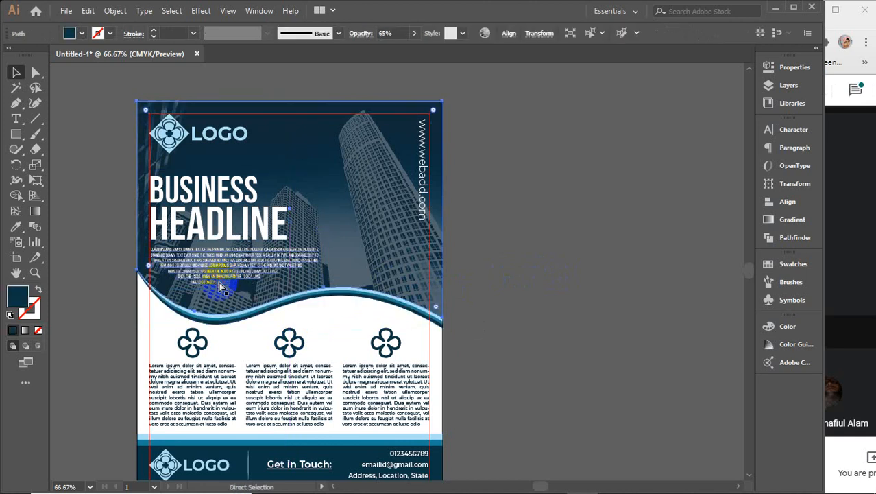
{"action": "left_click", "coordinate": [583, 303]}
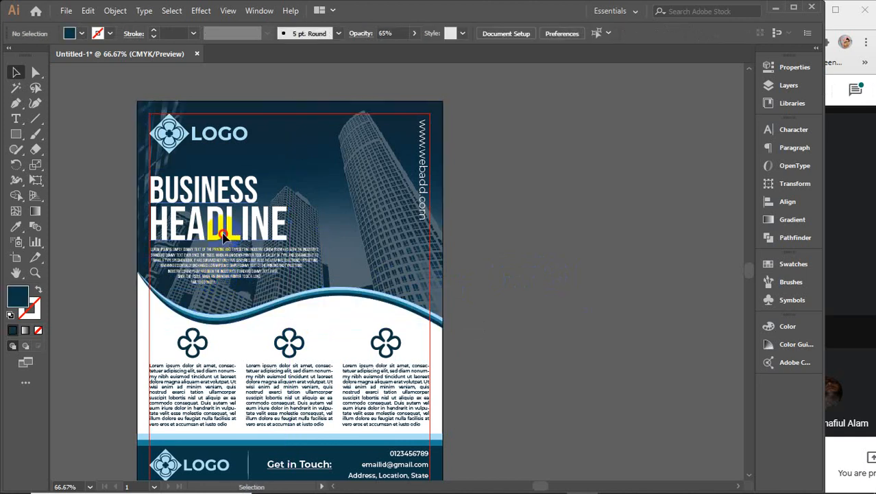
{"action": "left_click_drag", "start_coordinate": [223, 235], "coordinate": [218, 247]}
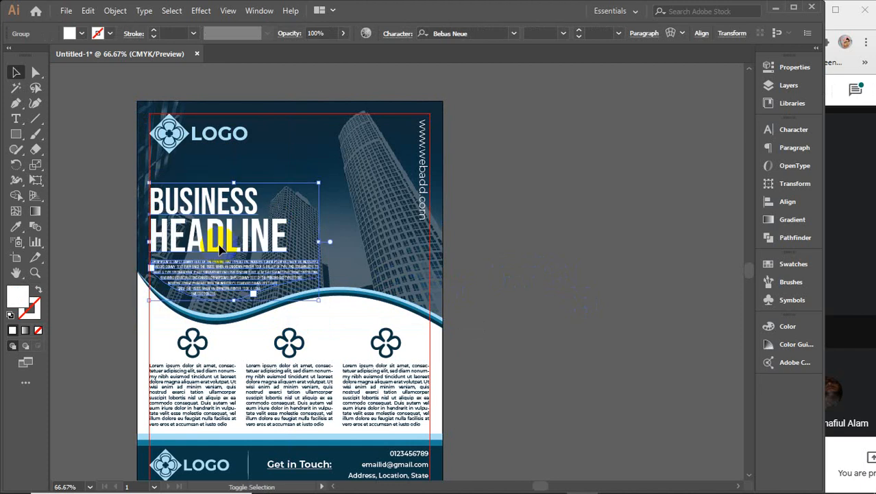
{"action": "left_click", "coordinate": [232, 182]}
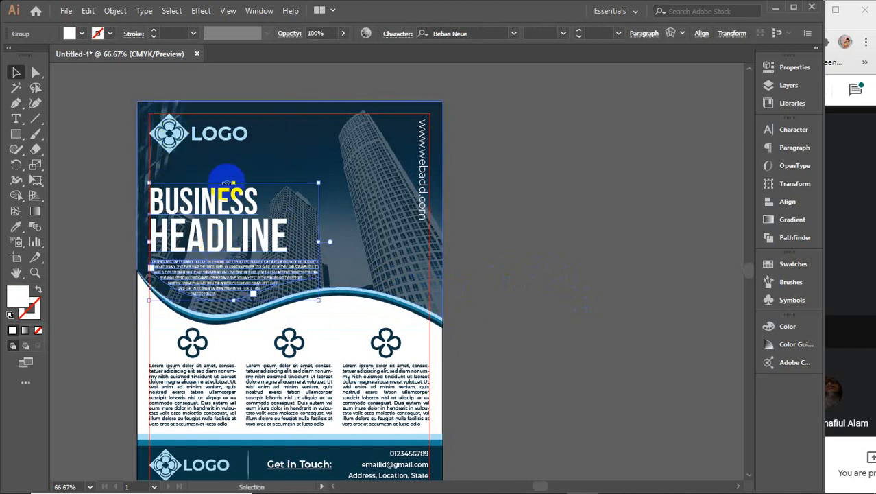
{"action": "left_click_drag", "start_coordinate": [232, 182], "coordinate": [232, 174]}
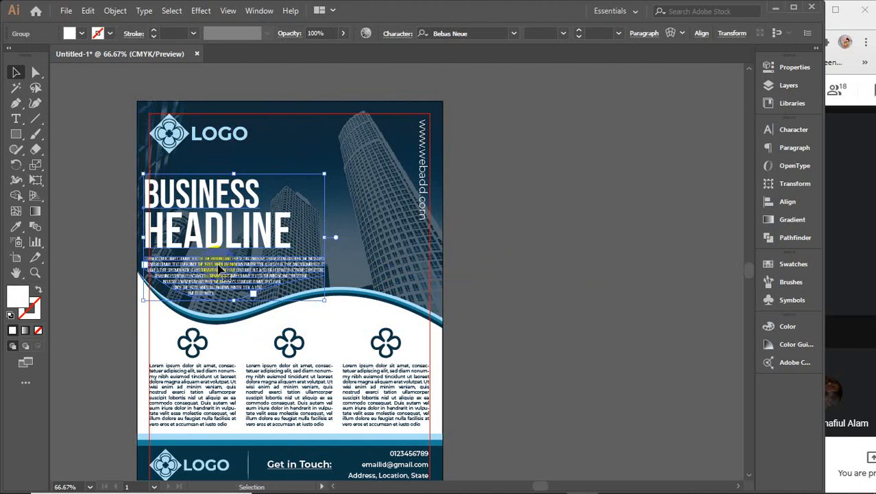
{"action": "left_click_drag", "start_coordinate": [221, 270], "coordinate": [226, 269]}
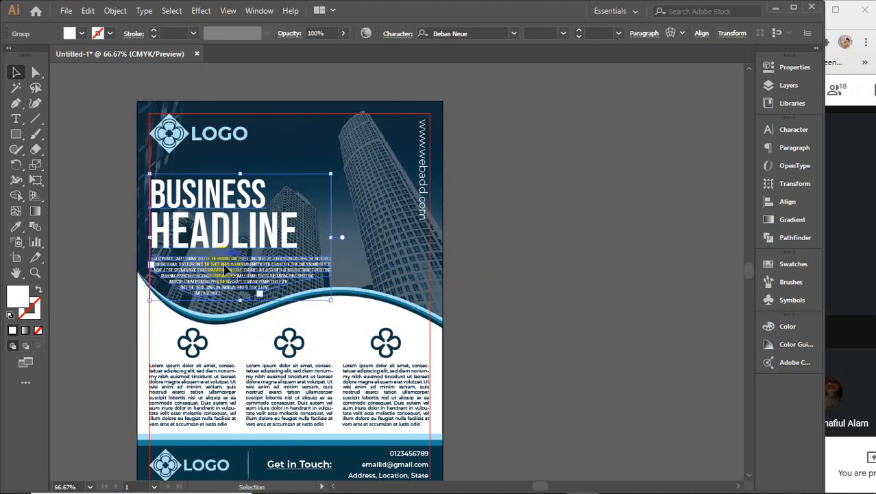
{"action": "scroll", "coordinate": [227, 275], "scroll_direction": "up", "scroll_amount": 4}
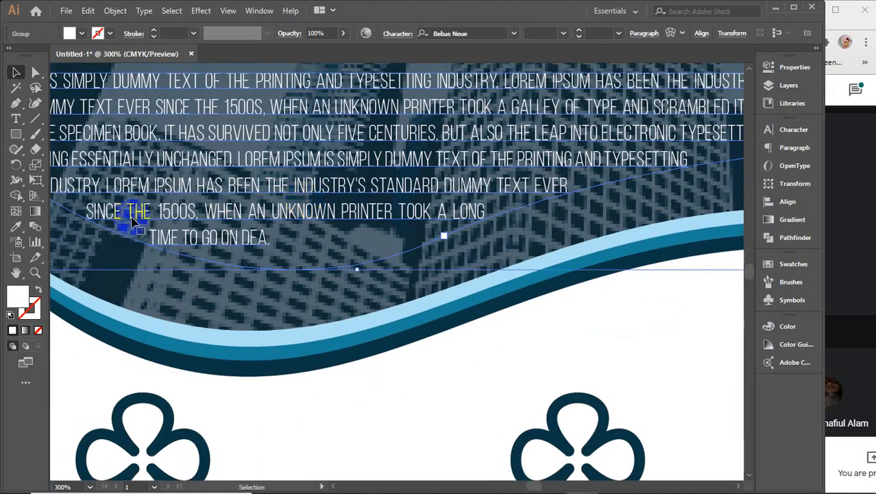
Step: Insert the missing 'L' so the paragraph's last line ends with 'DEAL.'
{"action": "left_click", "coordinate": [16, 118]}
{"action": "left_click", "coordinate": [262, 238]}
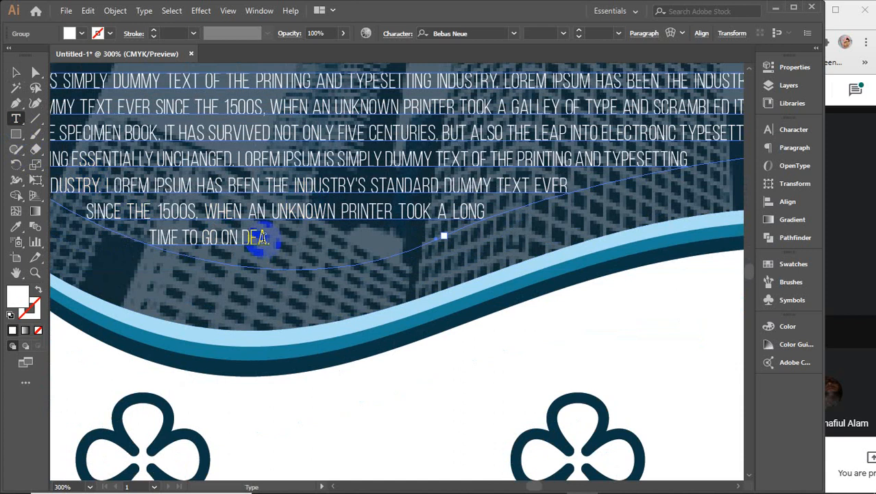
{"action": "type", "text": "L TO UP ON THE HEAL A L"}
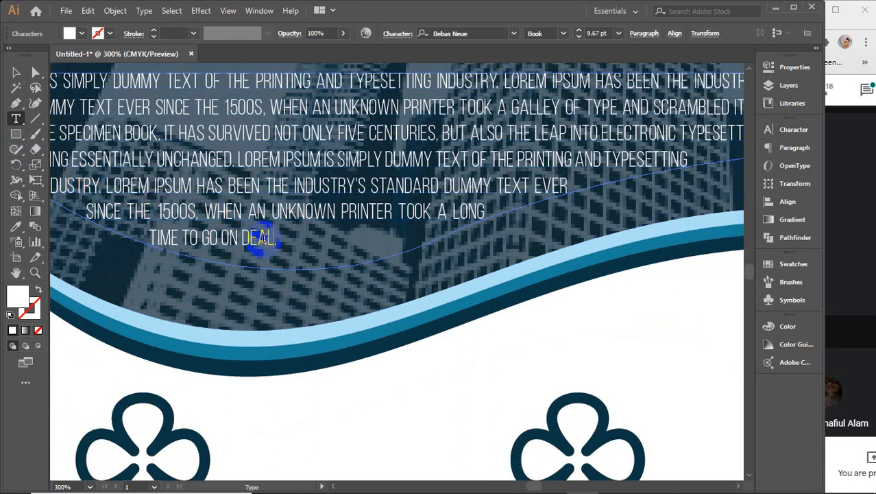
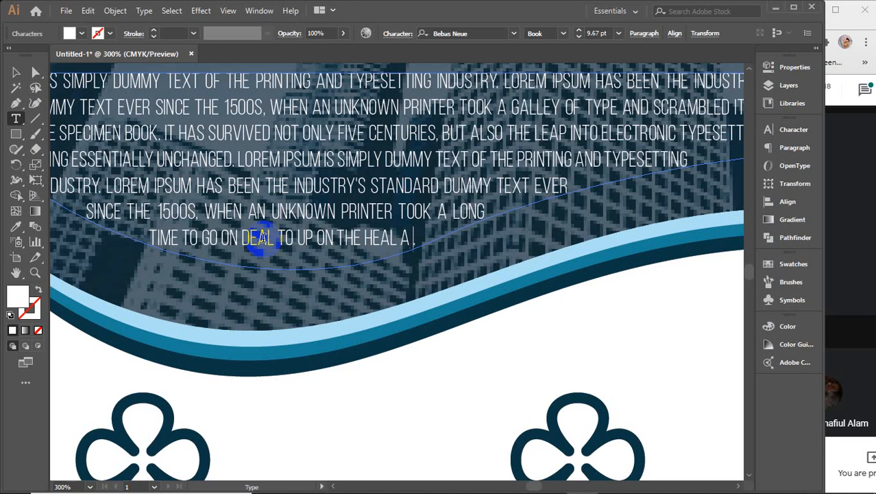
Step: Trim the last line to end 'HEAL AT.' and reselect the curved paragraph as an object
{"action": "double_click", "coordinate": [262, 237]}
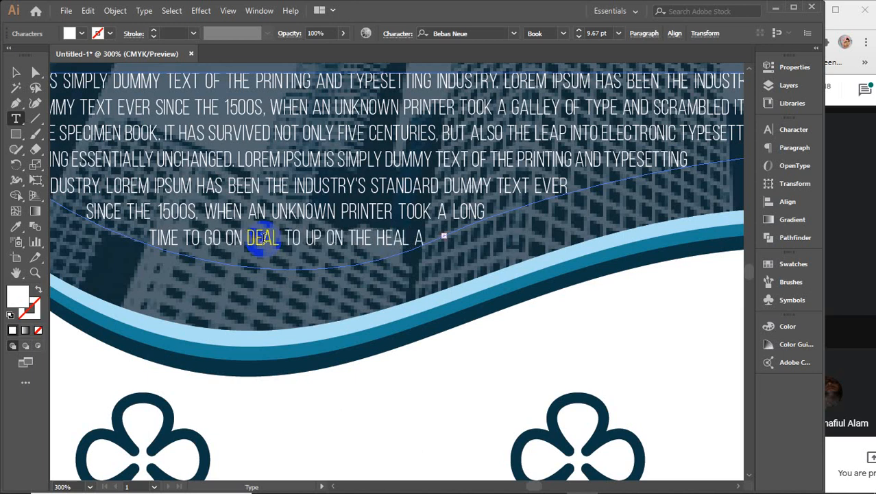
{"action": "key", "text": "BackSpace"}
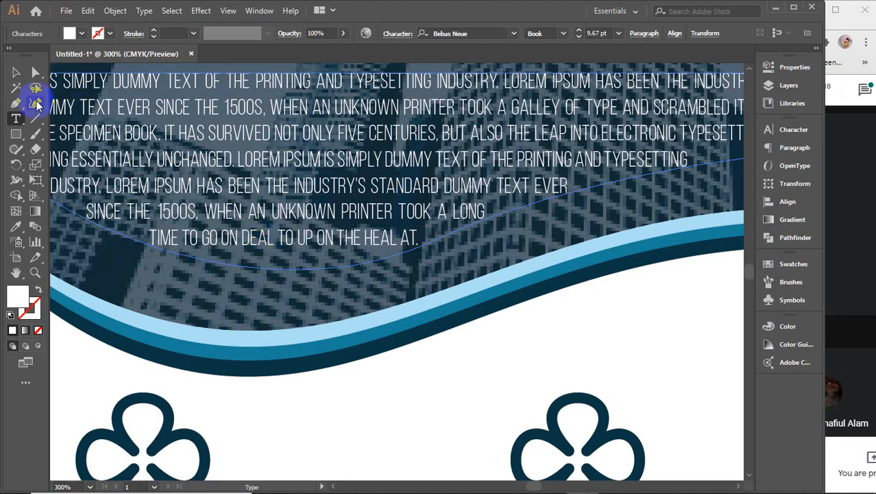
{"action": "left_click", "coordinate": [15, 73]}
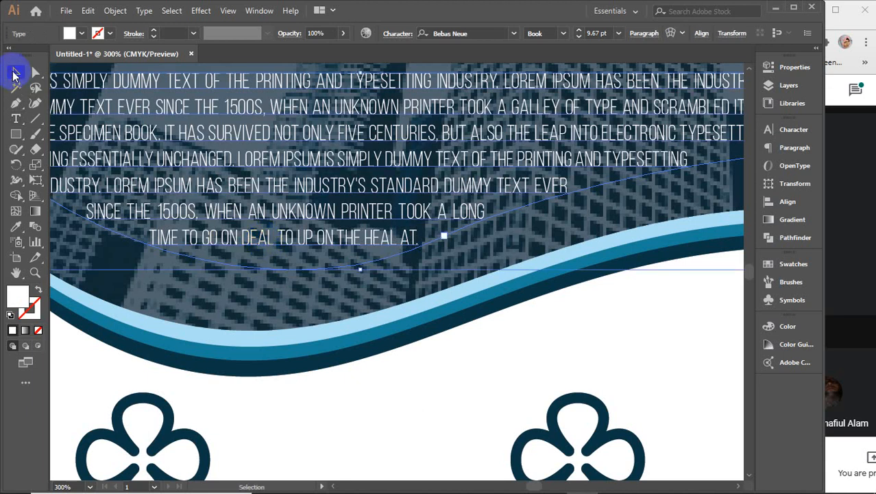
{"action": "left_click", "coordinate": [253, 218]}
Step: Enlarge the top logo group slightly, to about 2.73 × 1.11 in
{"action": "scroll", "coordinate": [254, 219], "scroll_direction": "down", "scroll_amount": 3}
{"action": "left_click_drag", "start_coordinate": [264, 171], "coordinate": [292, 305]}
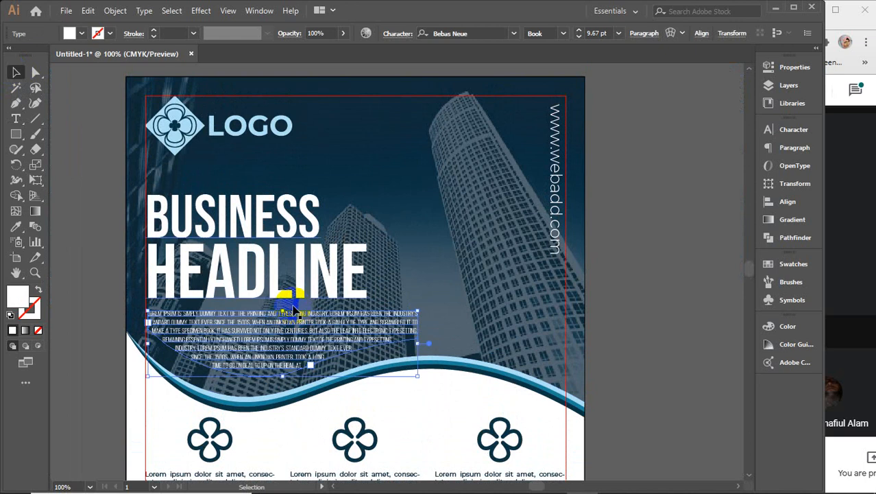
{"action": "left_click", "coordinate": [708, 285]}
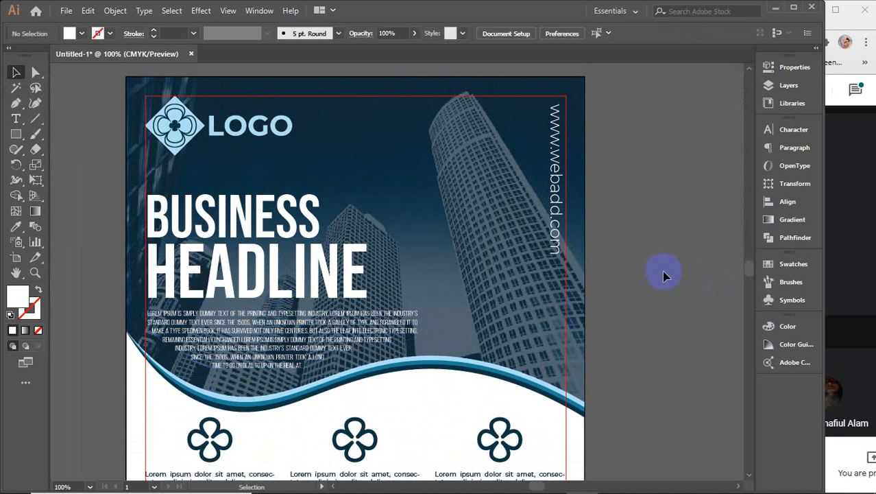
{"action": "left_click", "coordinate": [172, 127]}
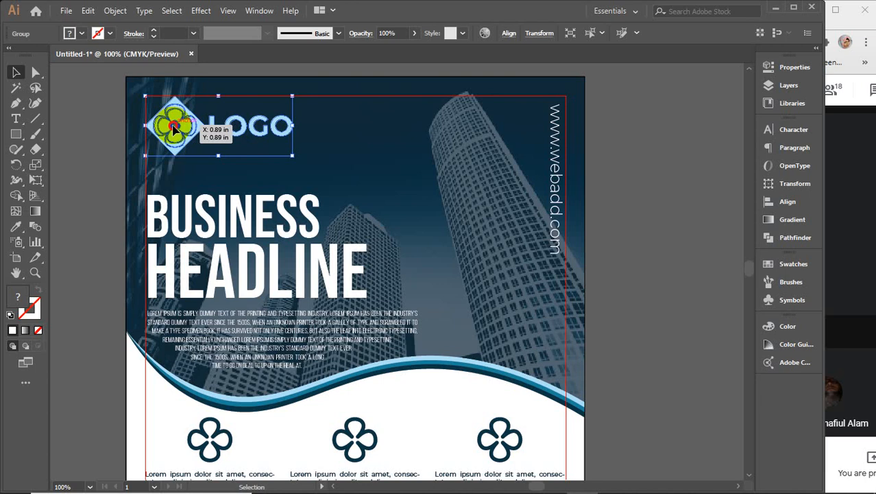
{"action": "left_click_drag", "start_coordinate": [291, 157], "coordinate": [303, 162]}
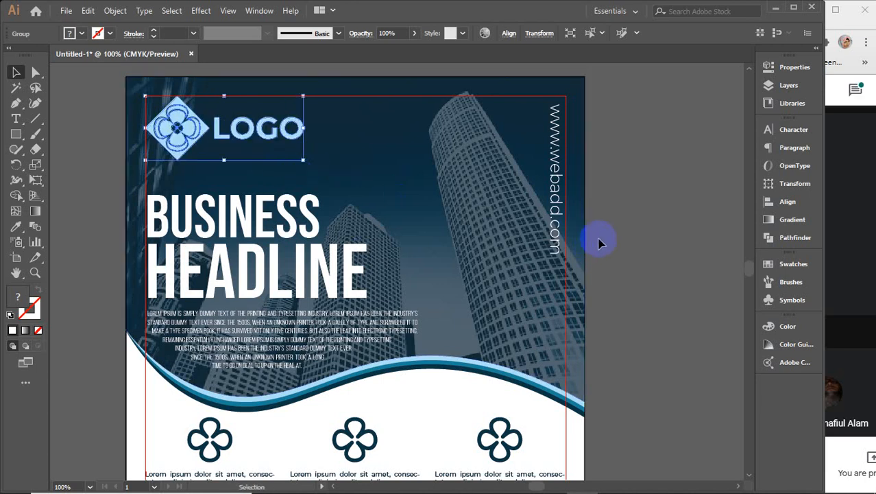
{"action": "left_click", "coordinate": [639, 234]}
{"action": "left_click", "coordinate": [555, 193]}
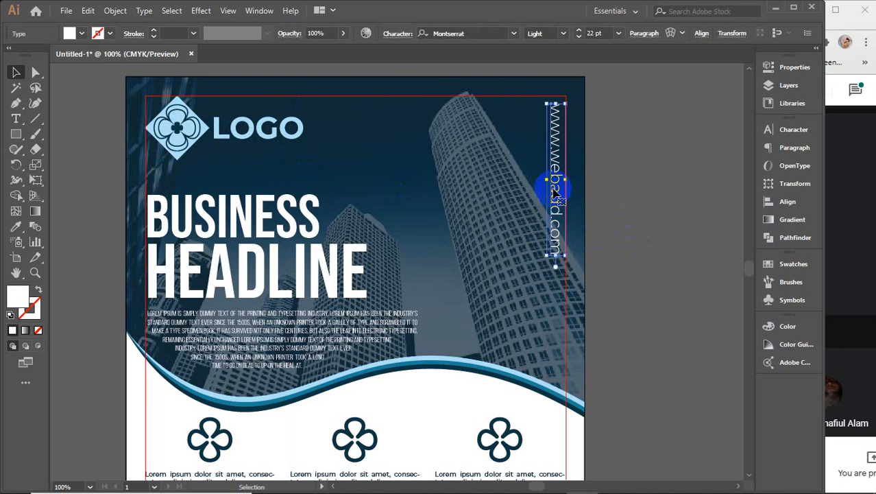
{"action": "left_click", "coordinate": [563, 33]}
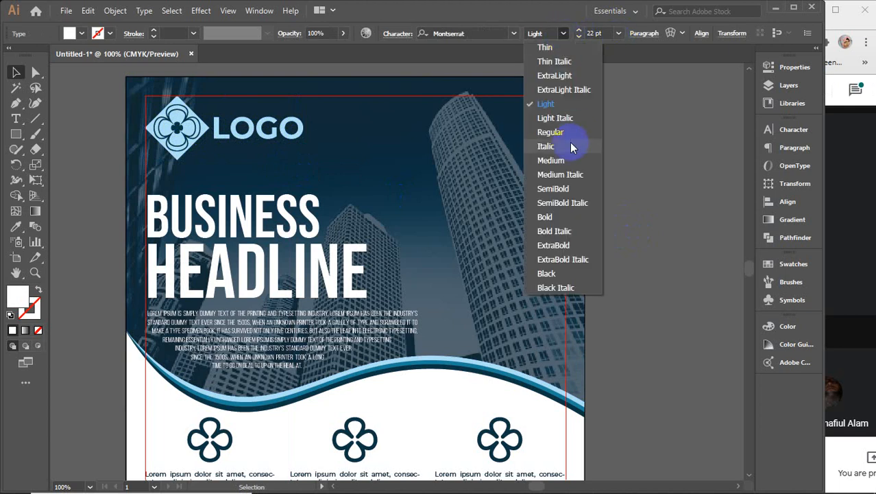
{"action": "left_click", "coordinate": [552, 133]}
{"action": "left_click", "coordinate": [644, 149]}
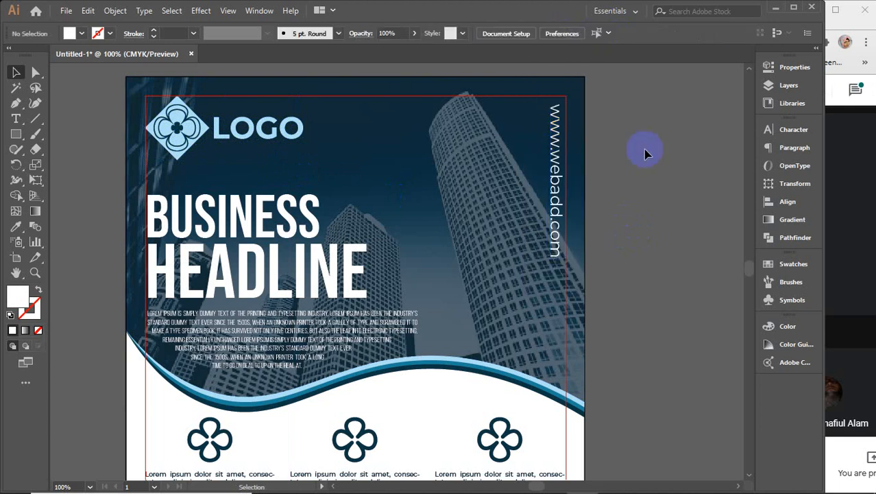
{"action": "key", "text": "ctrl+minus"}
{"action": "key", "text": "ctrl+minus"}
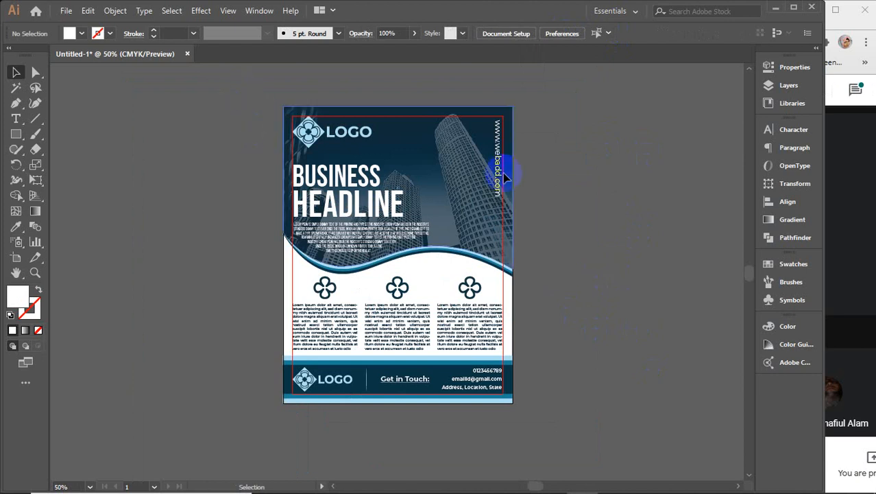
Step: Select the frame rectangle around the artboard and fill it with orange
{"action": "left_click_drag", "start_coordinate": [201, 89], "coordinate": [549, 433]}
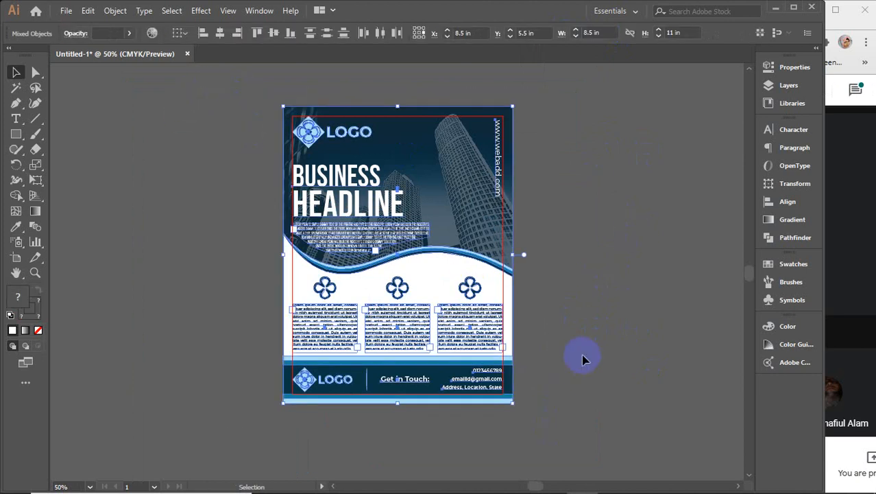
{"action": "left_click", "coordinate": [582, 359]}
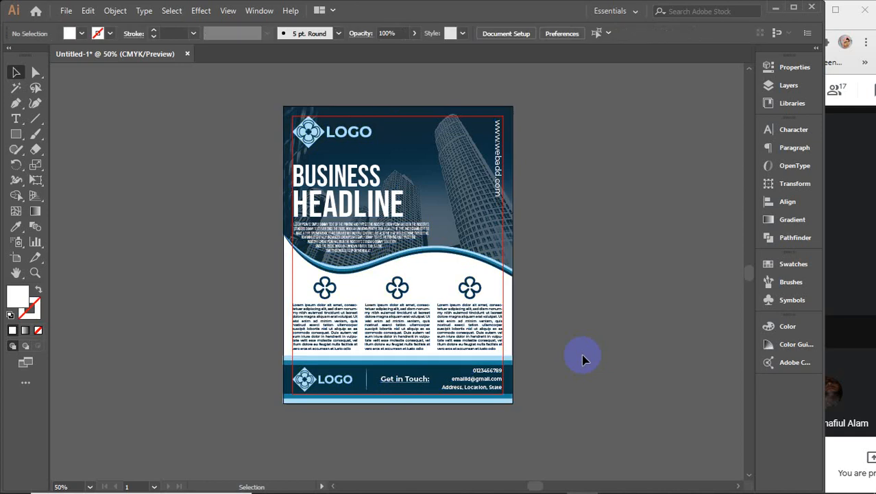
{"action": "key", "text": "a"}
{"action": "key", "text": "ctrl+alt+5"}
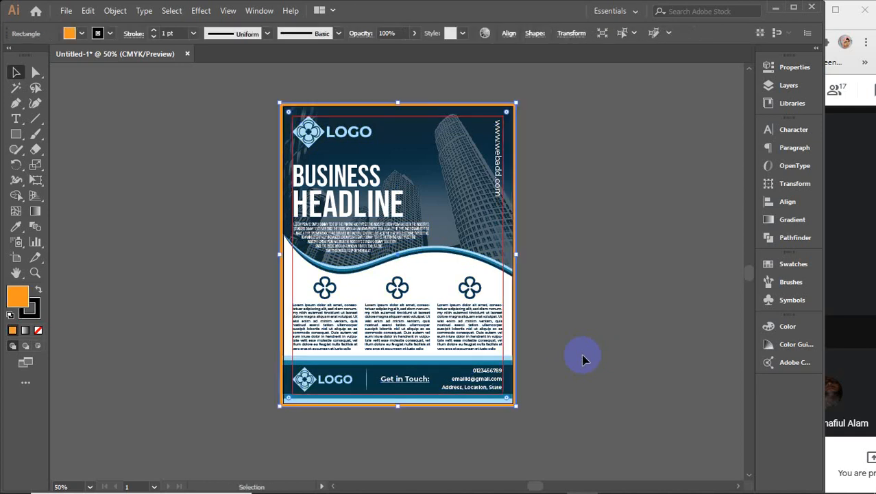
{"action": "left_click", "coordinate": [605, 279]}
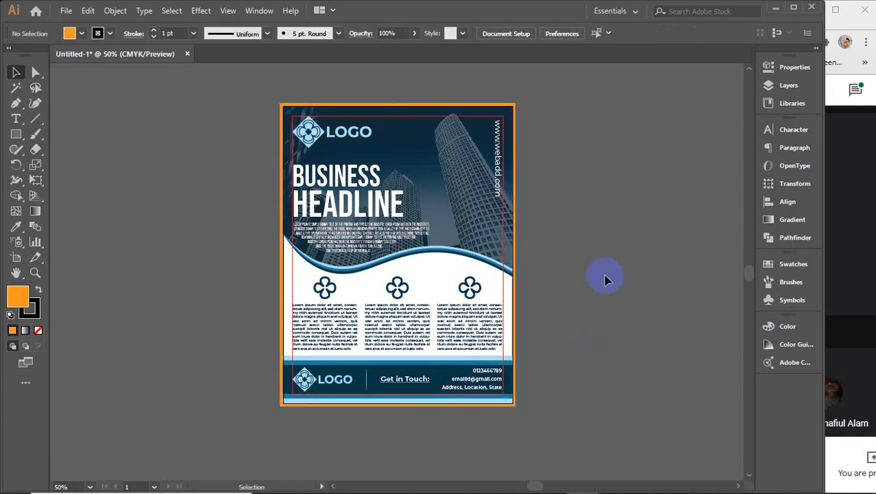
Step: Delete the temporary orange frame rectangle
{"action": "left_click_drag", "start_coordinate": [239, 86], "coordinate": [574, 382]}
{"action": "left_click", "coordinate": [553, 343]}
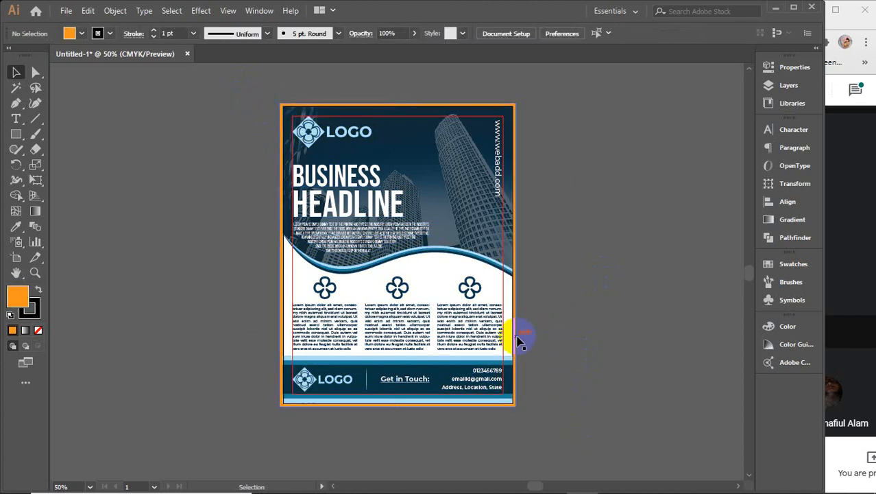
{"action": "left_click", "coordinate": [518, 337]}
{"action": "key", "text": "a"}
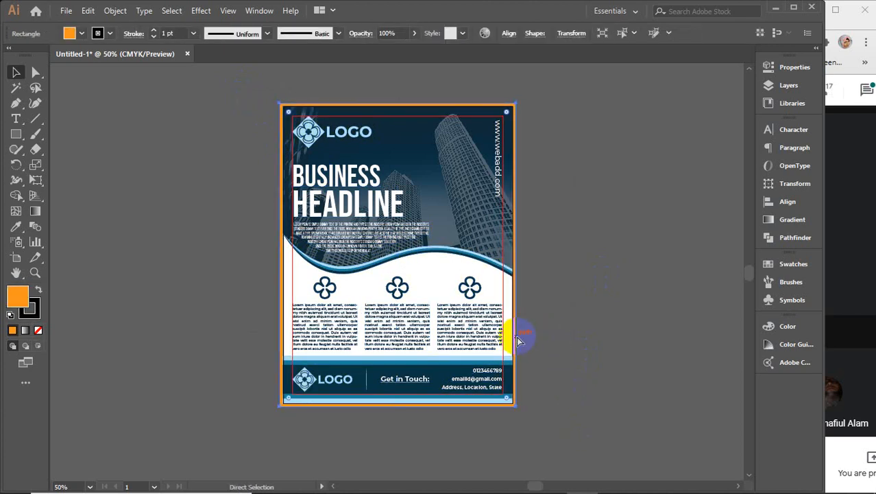
{"action": "key", "text": "Delete"}
{"action": "key", "text": "v"}
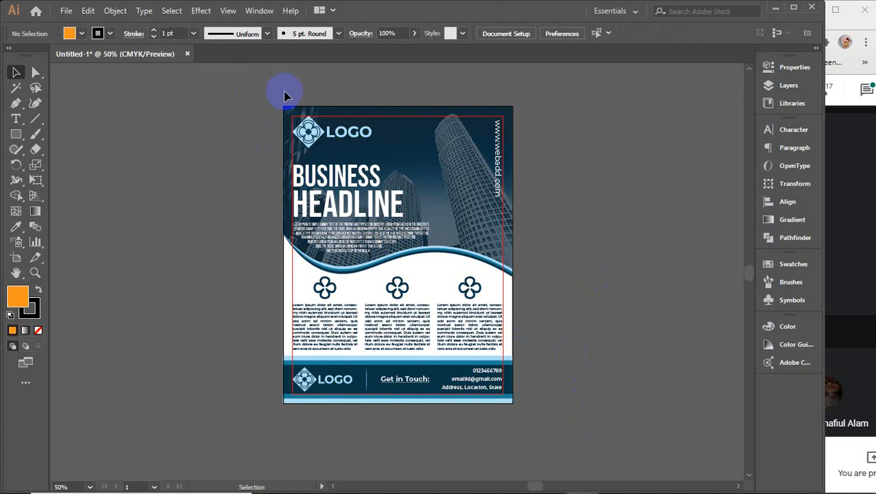
Step: Marquee-select all the flyer artwork and group it into one 8.5 × 11 in group
{"action": "left_click", "coordinate": [417, 133]}
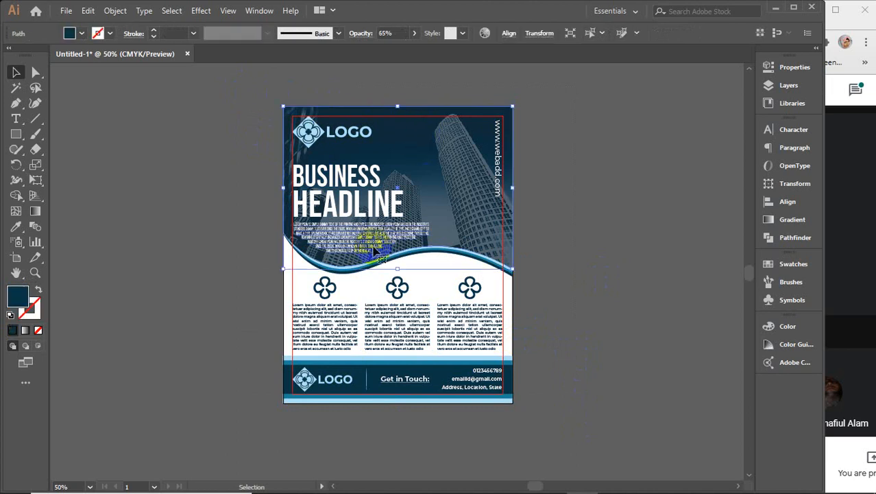
{"action": "left_click", "coordinate": [296, 288]}
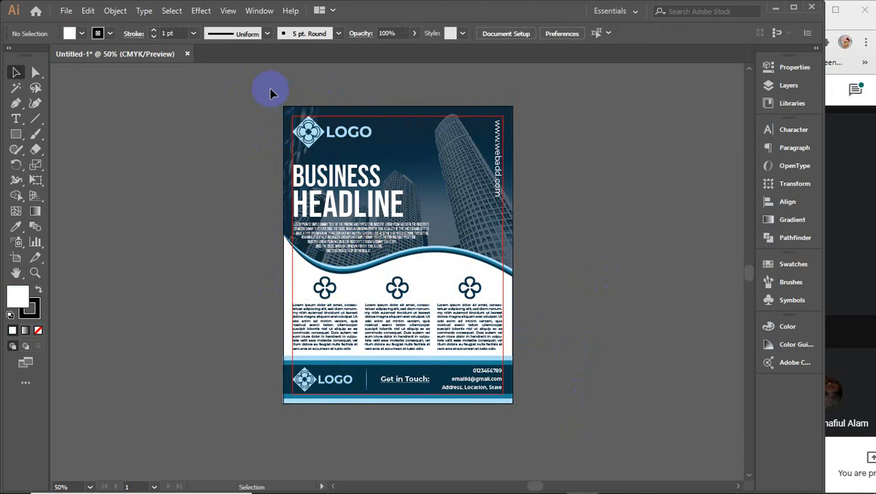
{"action": "left_click_drag", "start_coordinate": [270, 87], "coordinate": [545, 410]}
{"action": "key", "text": "a"}
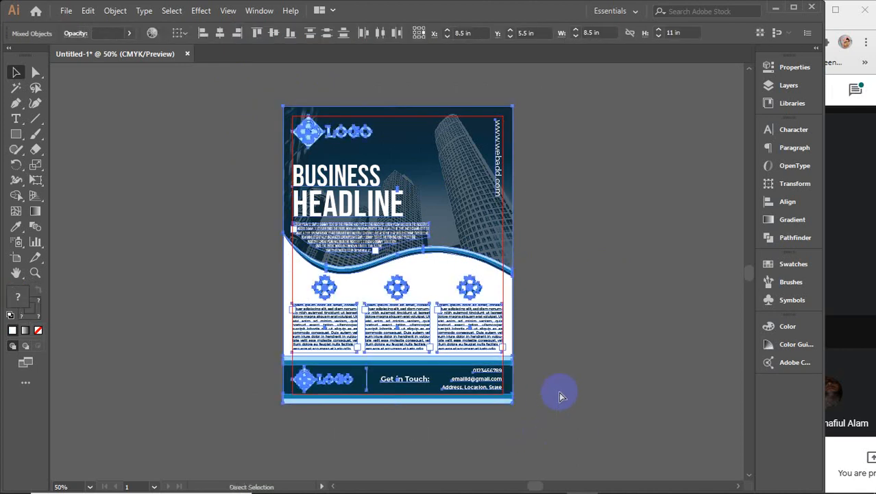
{"action": "key", "text": "v"}
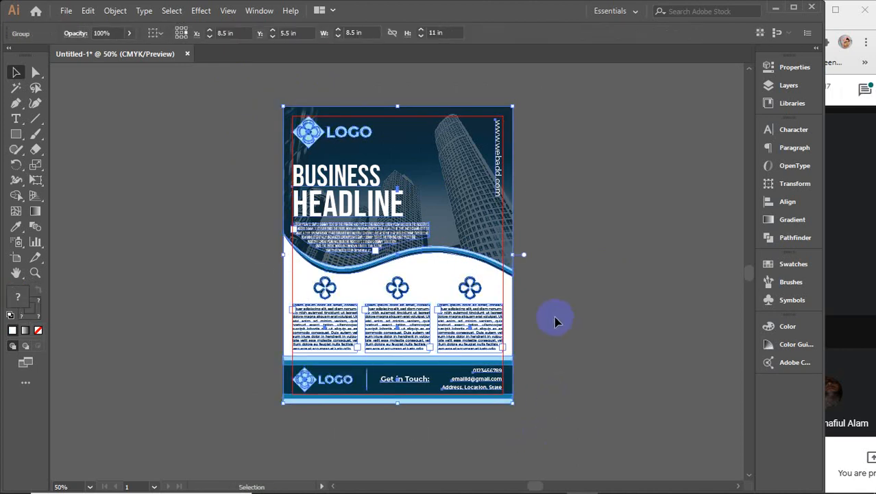
Step: Export the flyer to the Desktop as PNG 'flyer' using artboards, 300 ppi, transparent background
{"action": "left_click", "coordinate": [66, 10]}
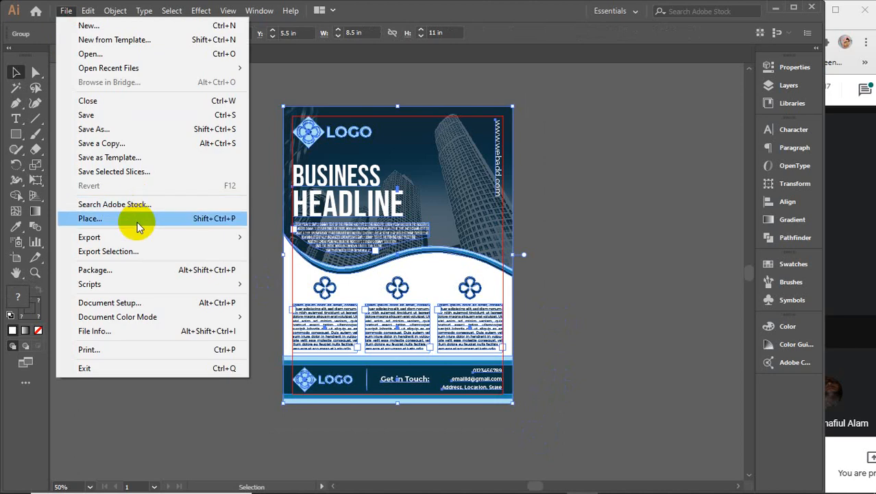
{"action": "mouse_move", "coordinate": [121, 234]}
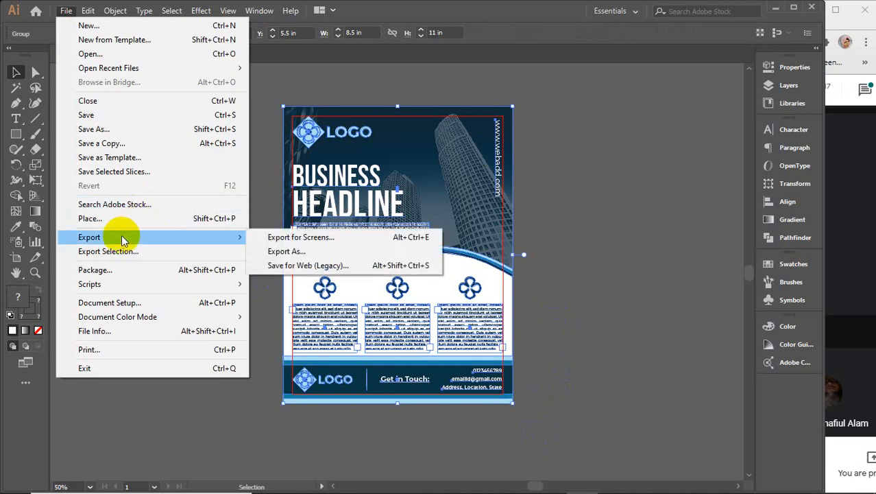
{"action": "left_click", "coordinate": [300, 253]}
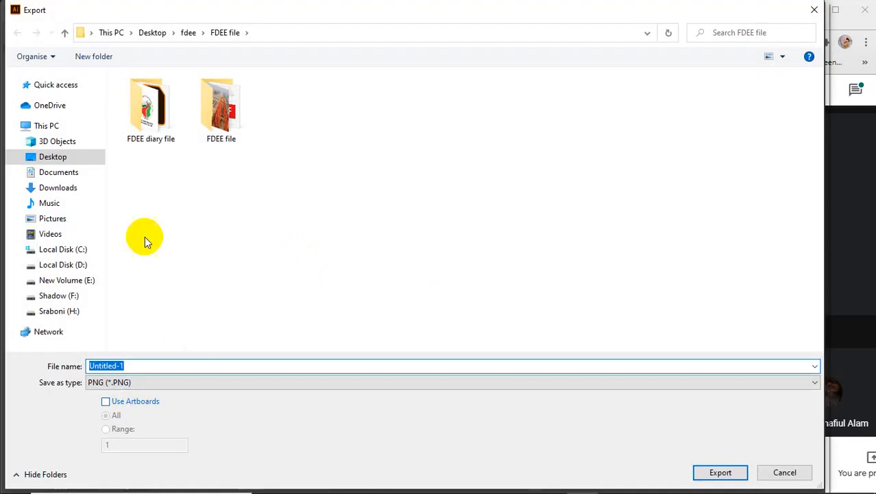
{"action": "left_click", "coordinate": [53, 157]}
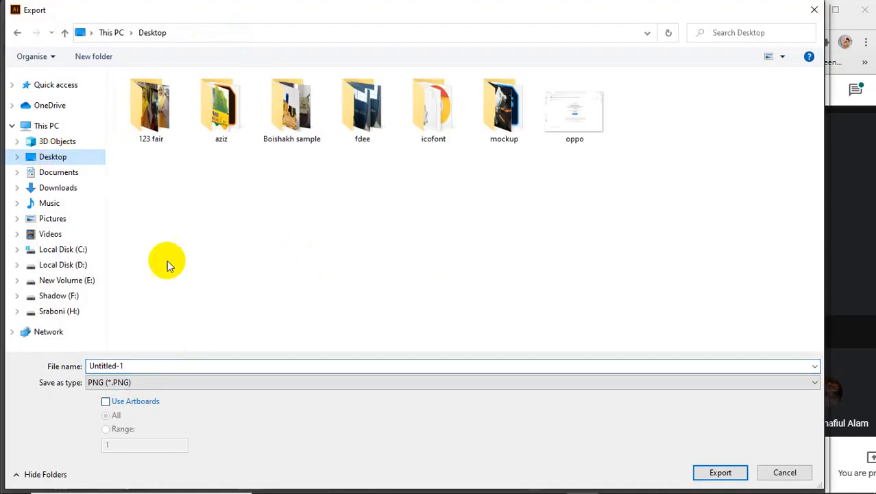
{"action": "left_click", "coordinate": [146, 368]}
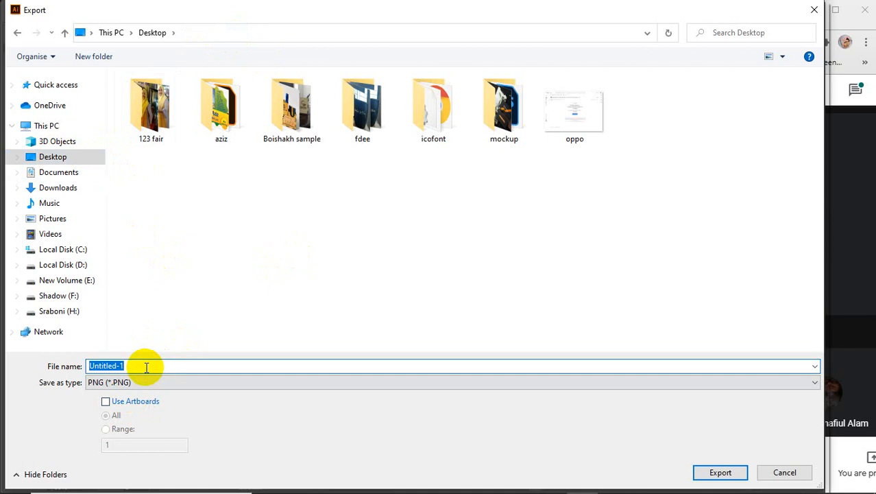
{"action": "type", "text": "flyer"}
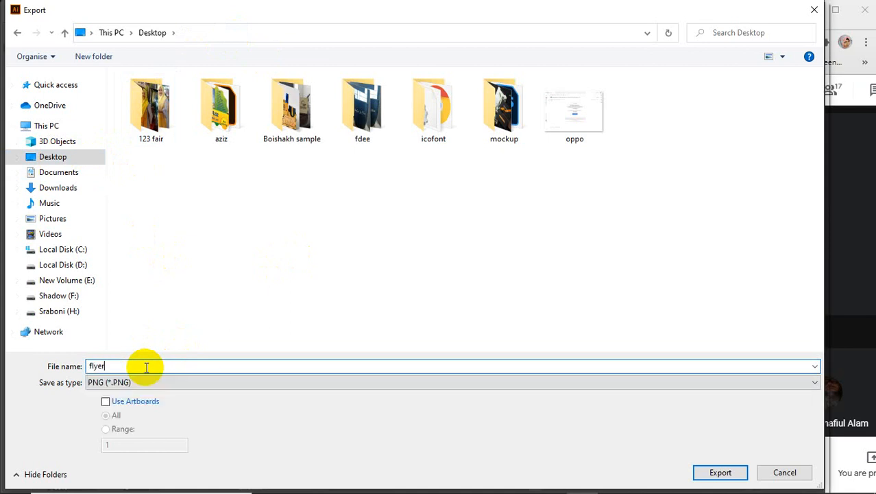
{"action": "left_click", "coordinate": [105, 402]}
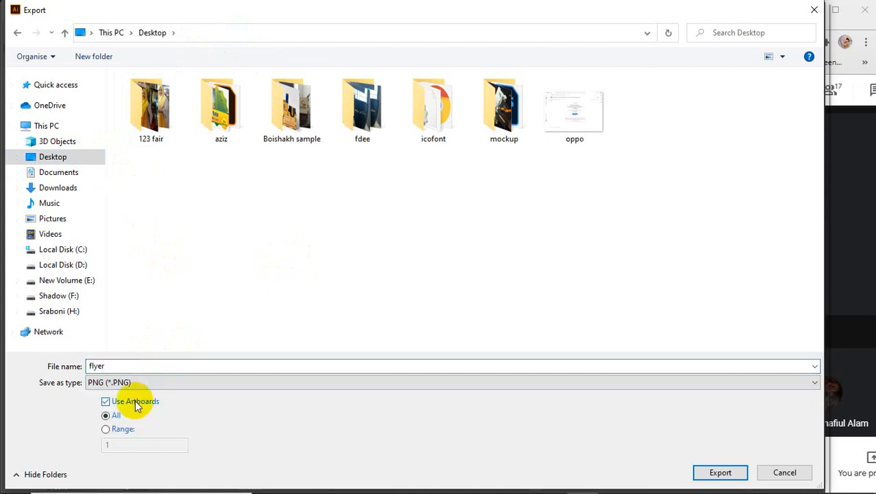
{"action": "left_click", "coordinate": [717, 470]}
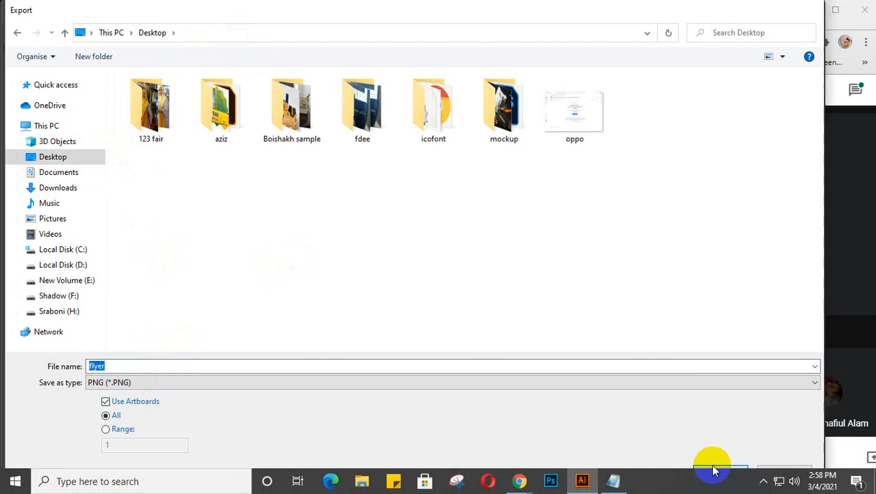
{"action": "left_click", "coordinate": [392, 348]}
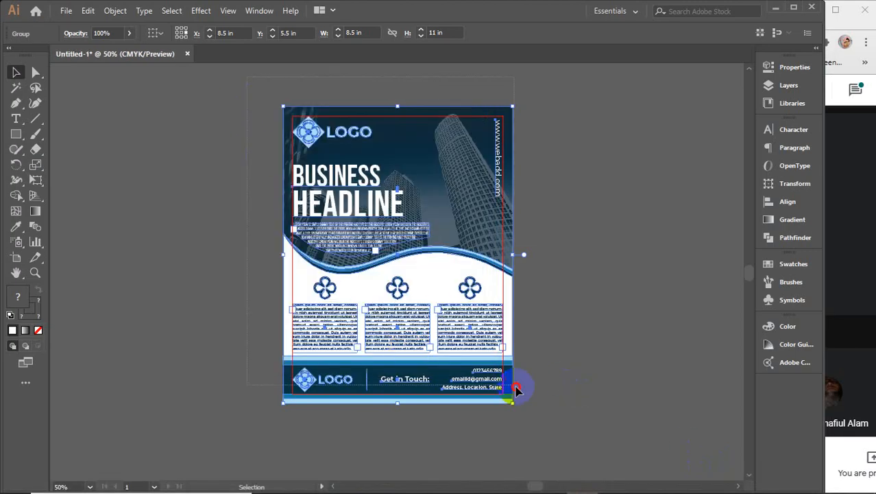
Step: Browse to New Volume (E:) > sraboni > brush-font-mockup-file > mockup in File Explorer
{"action": "left_click", "coordinate": [573, 342]}
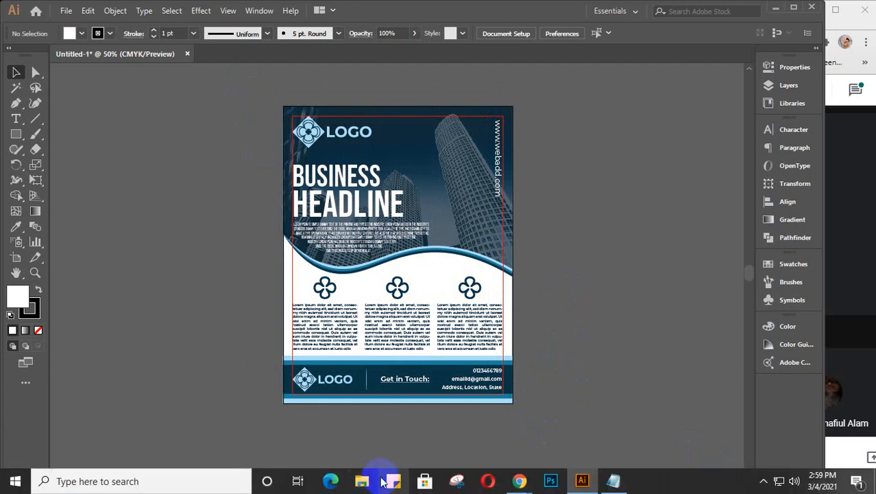
{"action": "left_click", "coordinate": [362, 481]}
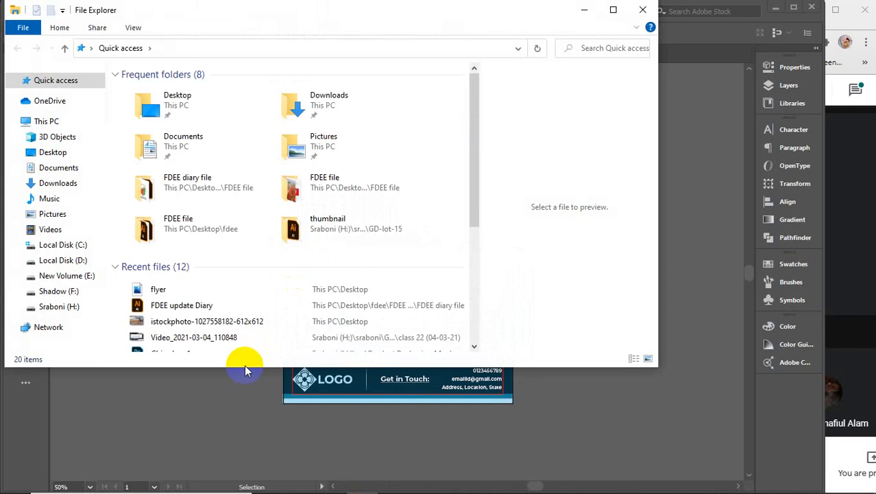
{"action": "left_click_drag", "start_coordinate": [240, 362], "coordinate": [264, 488]}
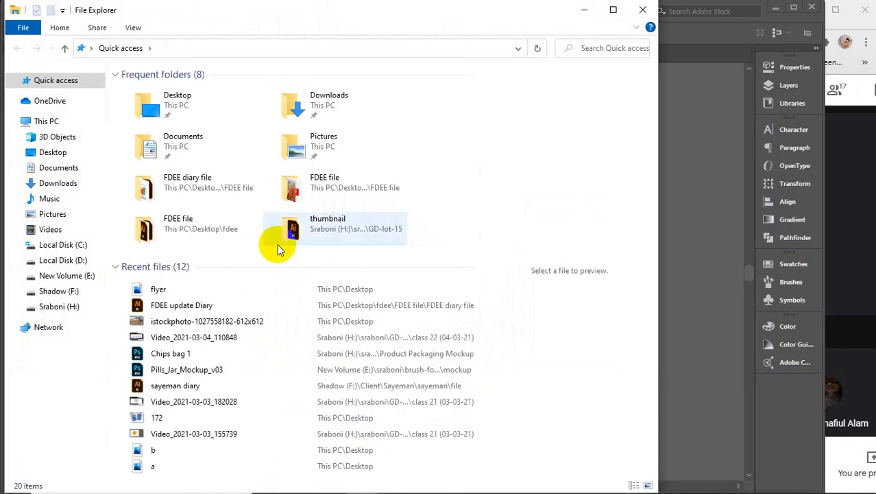
{"action": "left_click", "coordinate": [59, 306]}
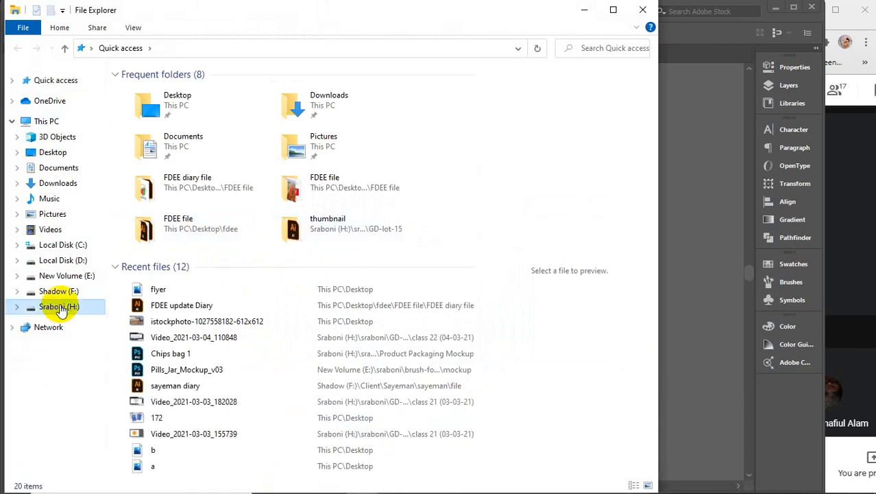
{"action": "double_click", "coordinate": [368, 102]}
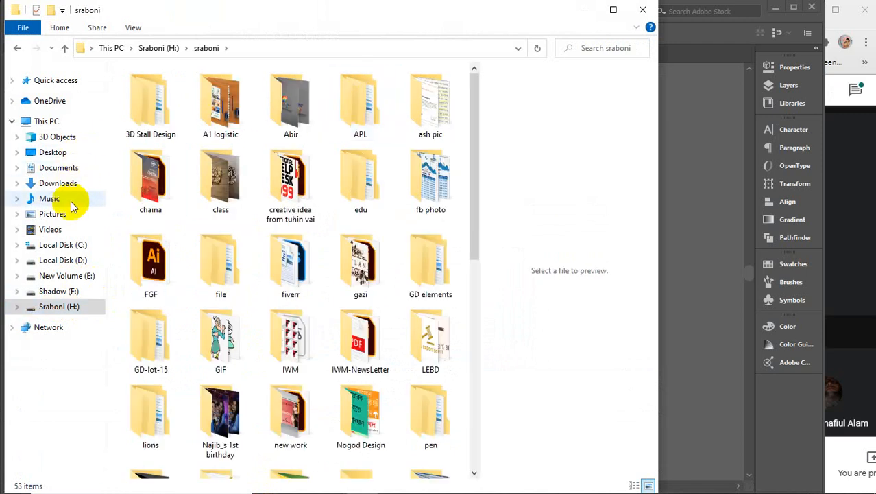
{"action": "left_click", "coordinate": [67, 275]}
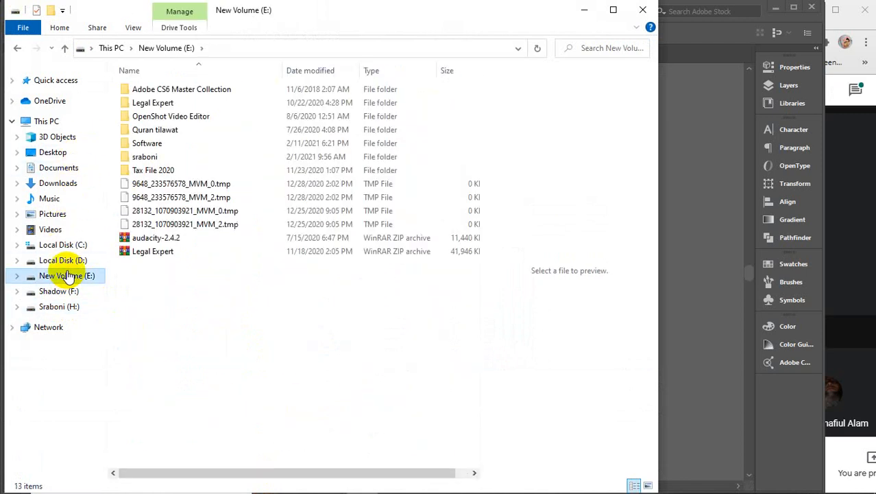
{"action": "double_click", "coordinate": [155, 157]}
{"action": "double_click", "coordinate": [172, 95]}
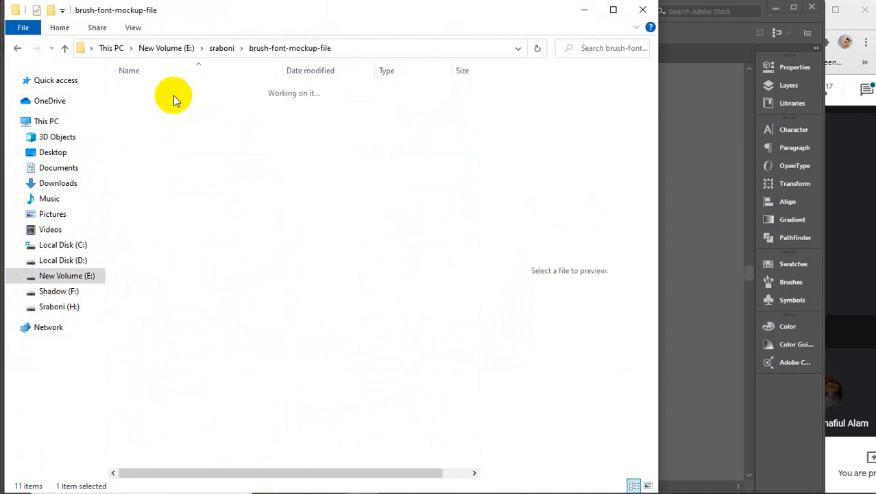
{"action": "left_click", "coordinate": [164, 117]}
{"action": "double_click", "coordinate": [164, 117]}
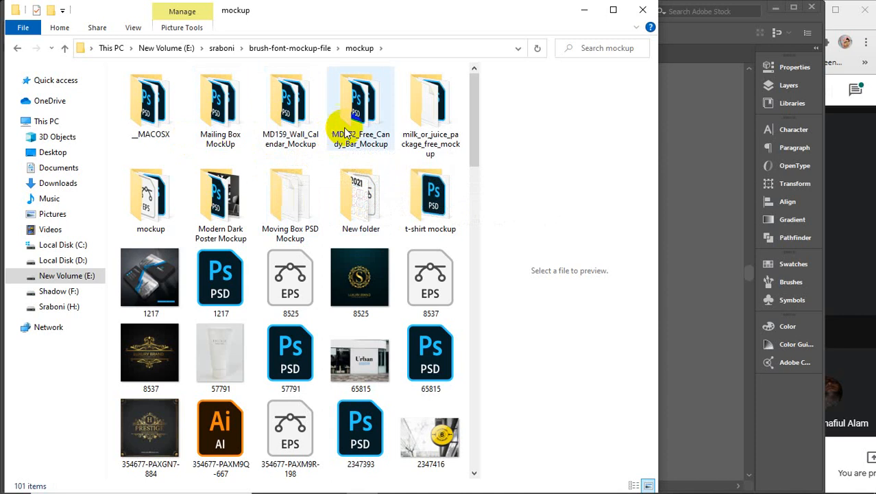
Step: Look through two mockup subfolders, then open Free 2 Flying Flyer Mockup.psd in Photoshop
{"action": "double_click", "coordinate": [149, 195]}
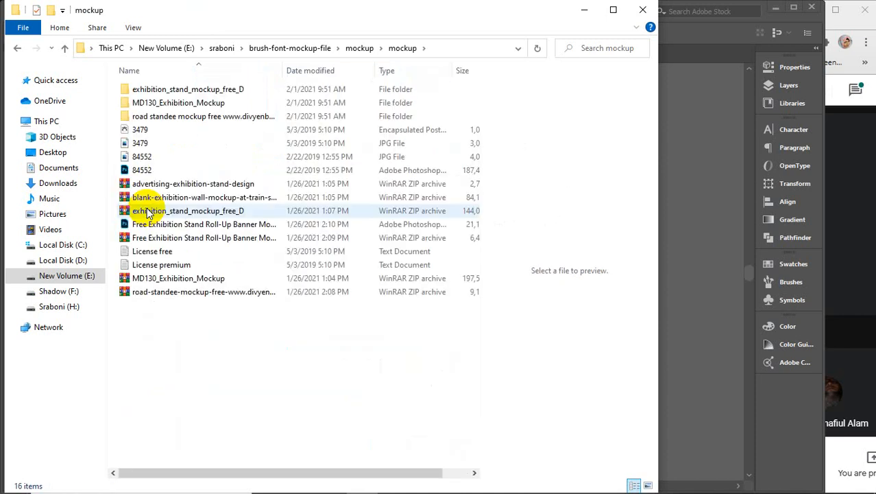
{"action": "left_click", "coordinate": [17, 48]}
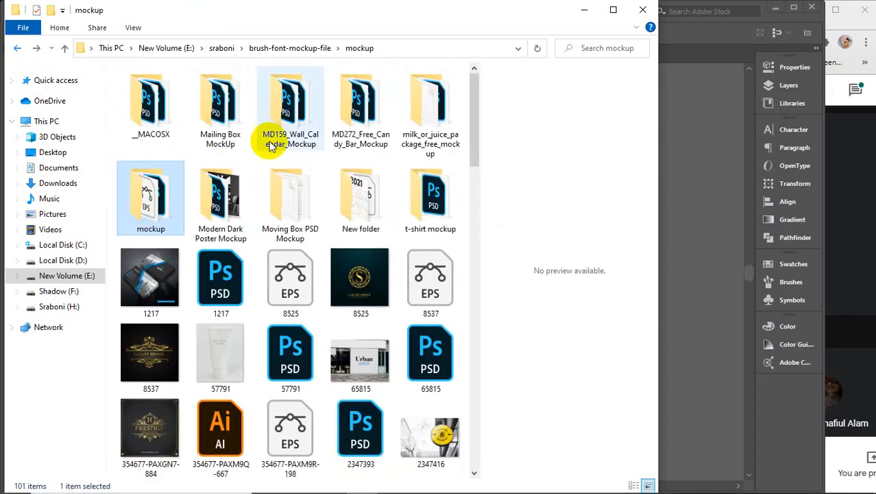
{"action": "double_click", "coordinate": [212, 193]}
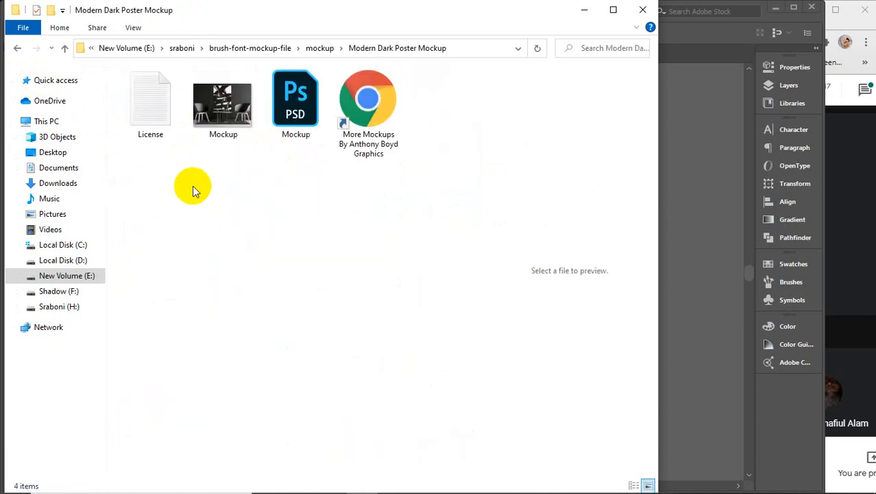
{"action": "left_click", "coordinate": [17, 48]}
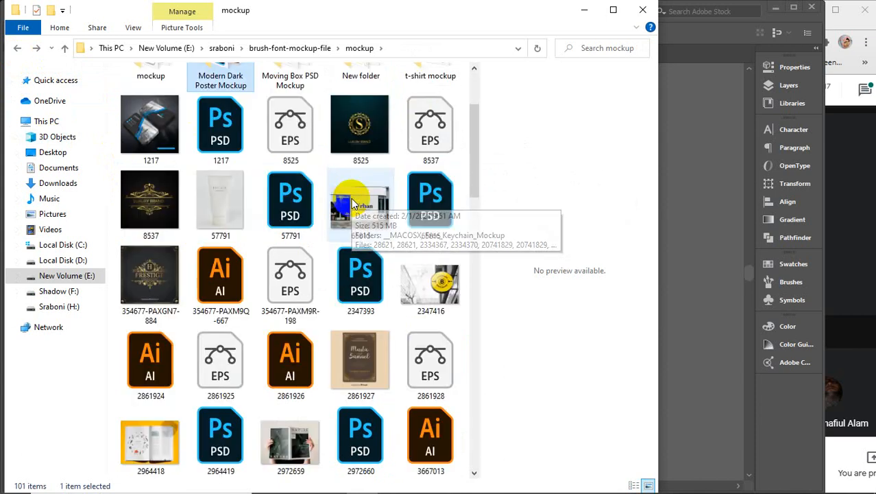
{"action": "scroll", "coordinate": [352, 203], "scroll_direction": "down", "scroll_amount": 3}
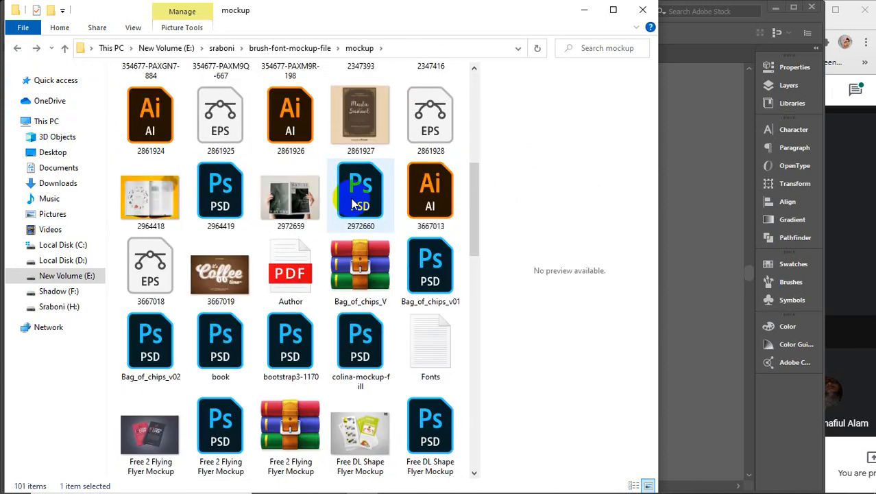
{"action": "scroll", "coordinate": [352, 203], "scroll_direction": "down", "scroll_amount": 4}
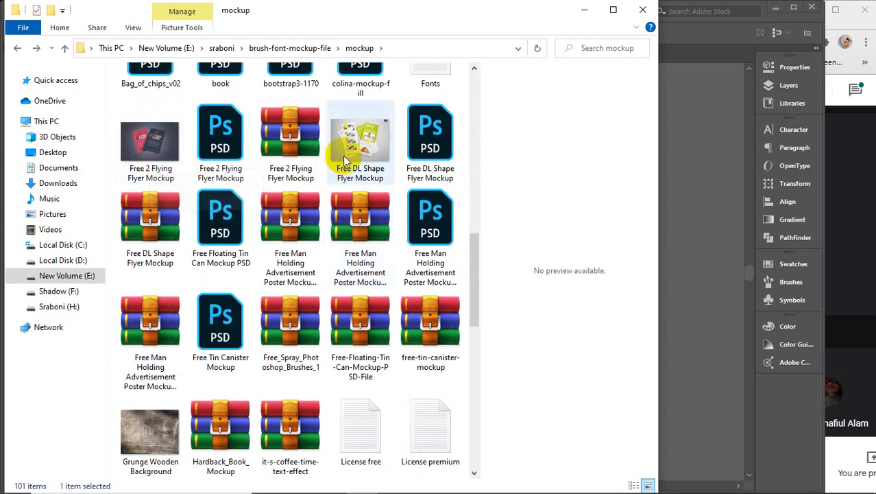
{"action": "left_click", "coordinate": [226, 133]}
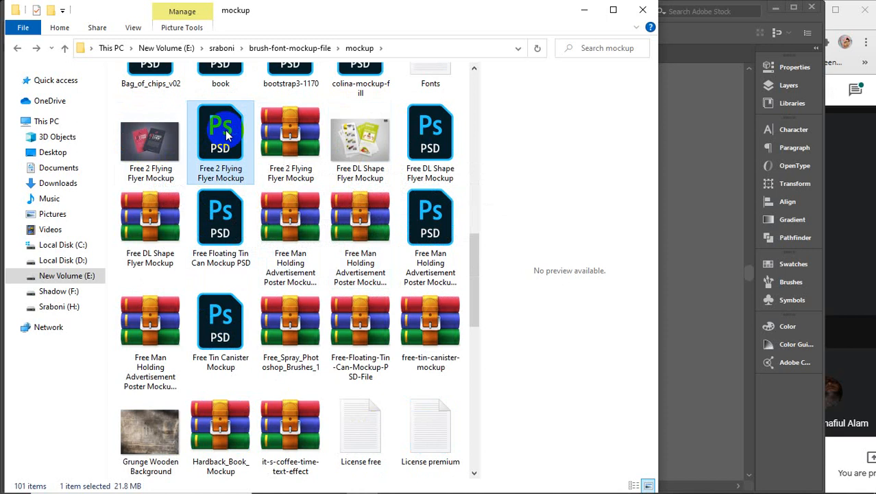
{"action": "double_click", "coordinate": [225, 129]}
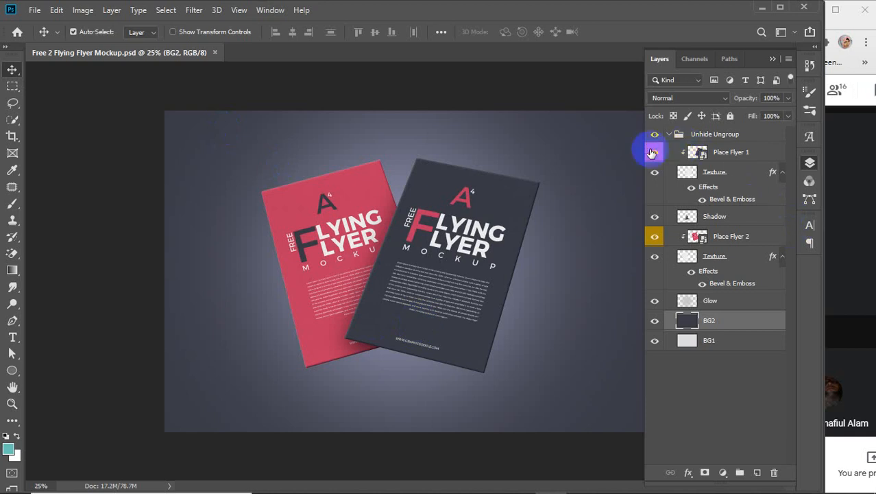
Step: Check the Place Flyer 1 layer, then open its smart object as Layer 2 copy1.psb
{"action": "left_click", "coordinate": [655, 152]}
{"action": "left_click", "coordinate": [655, 151]}
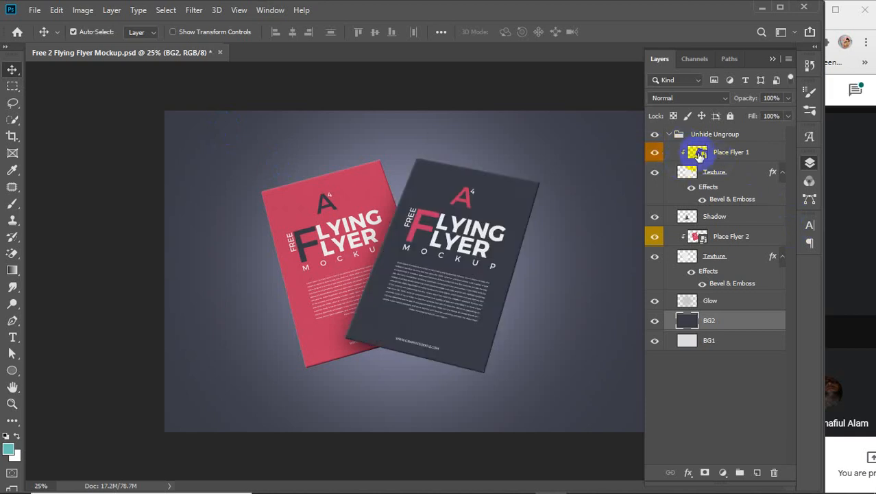
{"action": "left_click", "coordinate": [700, 155]}
{"action": "double_click", "coordinate": [698, 151]}
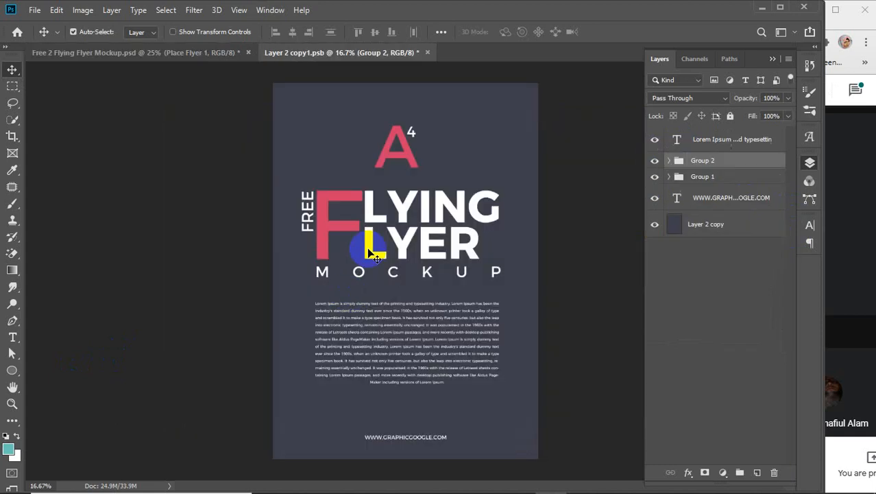
Step: Select the business flyer group in Illustrator and copy it
{"action": "mouse_move", "coordinate": [265, 482]}
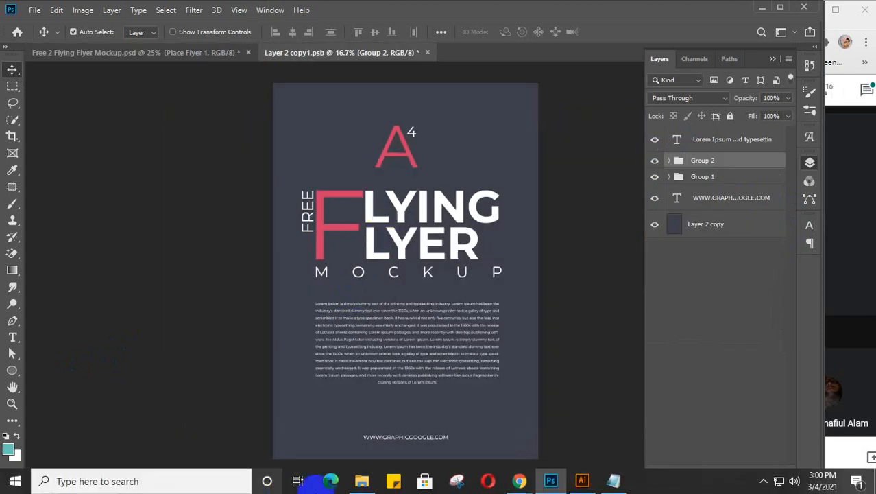
{"action": "left_click", "coordinate": [582, 481]}
{"action": "left_click", "coordinate": [385, 210]}
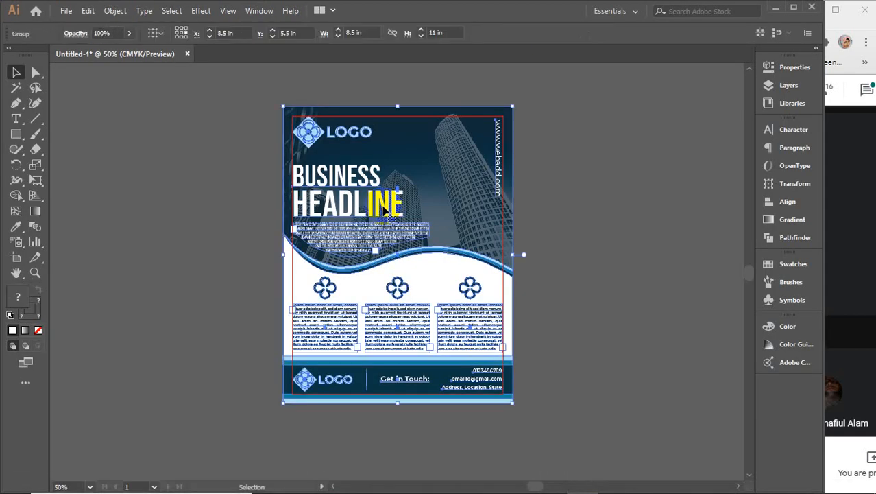
{"action": "key", "text": "ctrl+z"}
{"action": "left_click", "coordinate": [88, 12]}
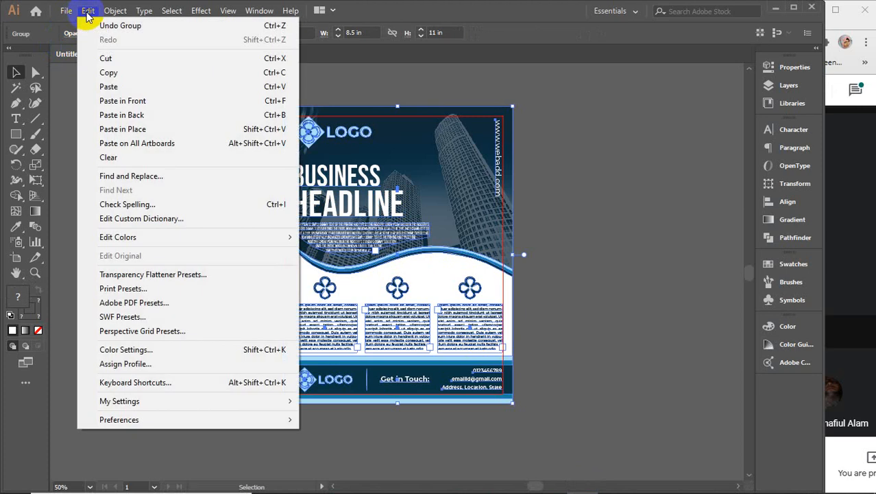
{"action": "left_click", "coordinate": [162, 73]}
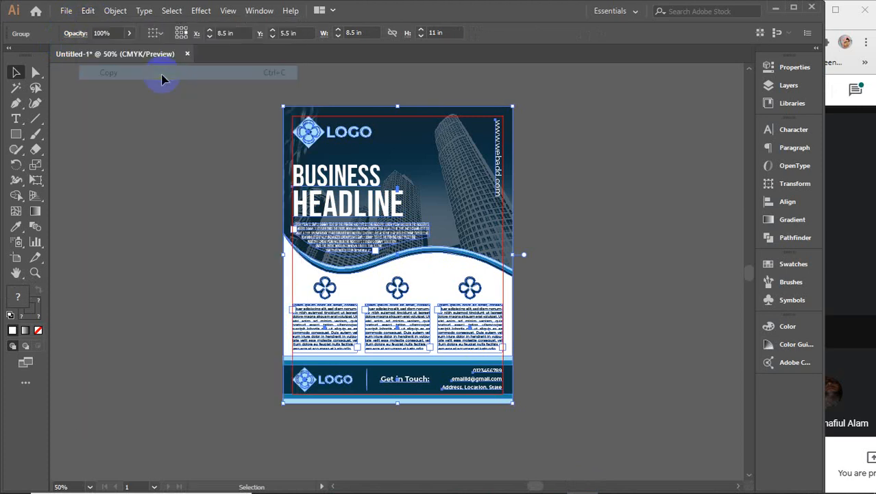
{"action": "left_click", "coordinate": [88, 11]}
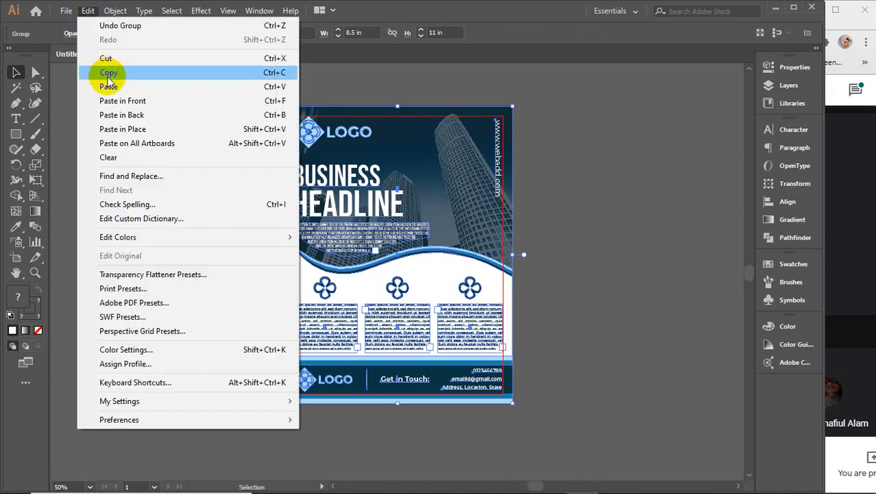
{"action": "left_click", "coordinate": [157, 72]}
Step: Paste the copied flyer into the Layer 2 copy1.psb document in Photoshop
{"action": "mouse_move", "coordinate": [304, 480]}
{"action": "left_click", "coordinate": [551, 482]}
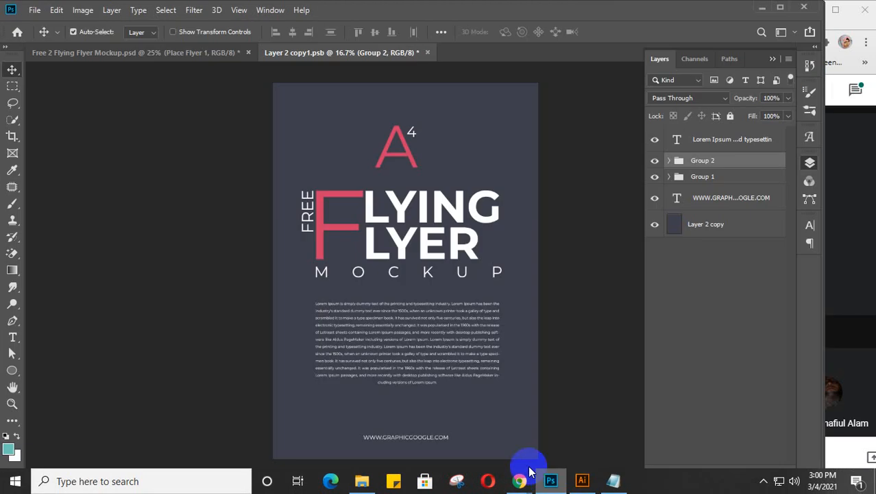
{"action": "left_click", "coordinate": [429, 257]}
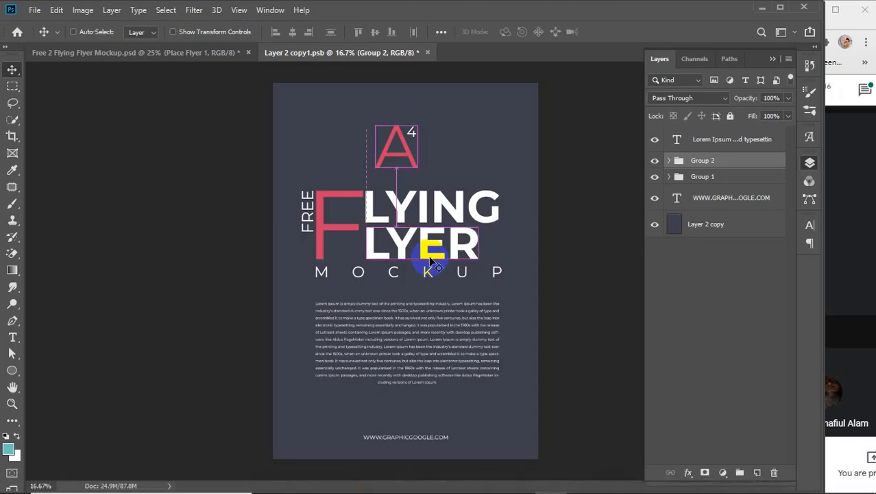
{"action": "key", "text": "ctrl+v"}
Step: Place the flyer as a Smart Object, nudge it up, stretch it to fill, and close Libraries
{"action": "left_click", "coordinate": [490, 133]}
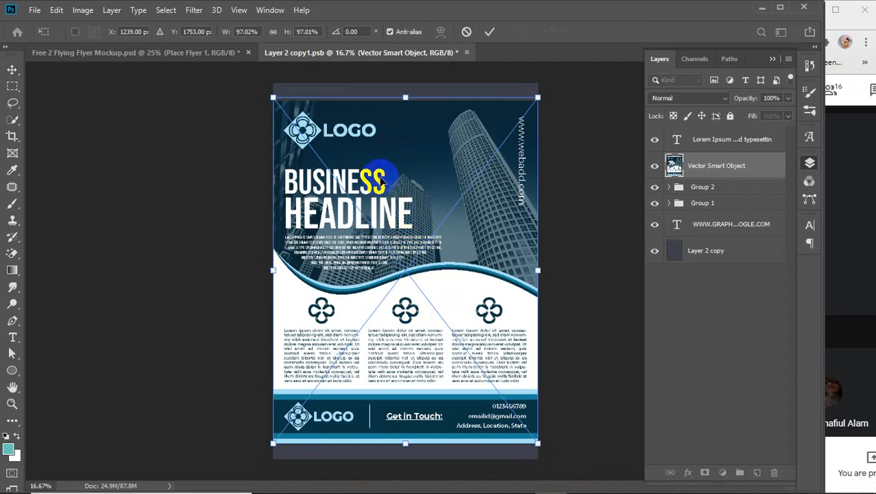
{"action": "mouse_move", "coordinate": [381, 179]}
{"action": "left_mouse_down"}
{"action": "mouse_move", "coordinate": [380, 149]}
{"action": "mouse_move", "coordinate": [381, 169]}
{"action": "mouse_move", "coordinate": [382, 159]}
{"action": "left_mouse_up"}
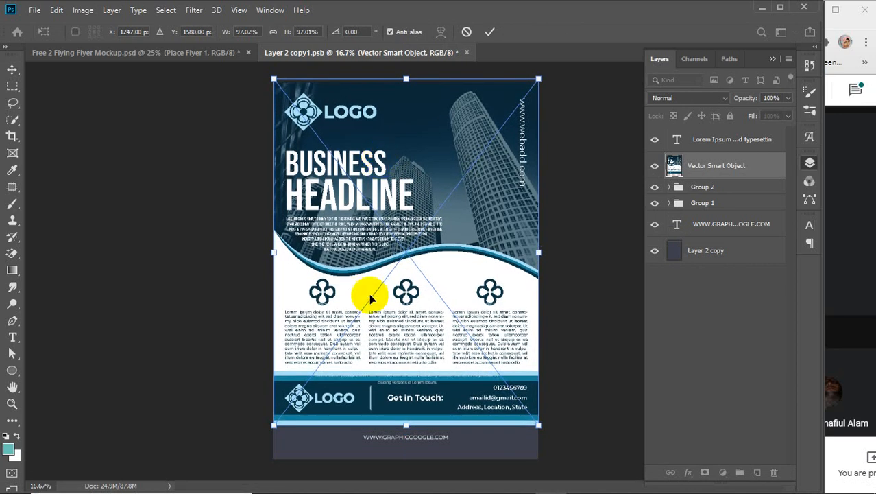
{"action": "left_click_drag", "start_coordinate": [406, 425], "coordinate": [403, 465]}
{"action": "left_click", "coordinate": [491, 36]}
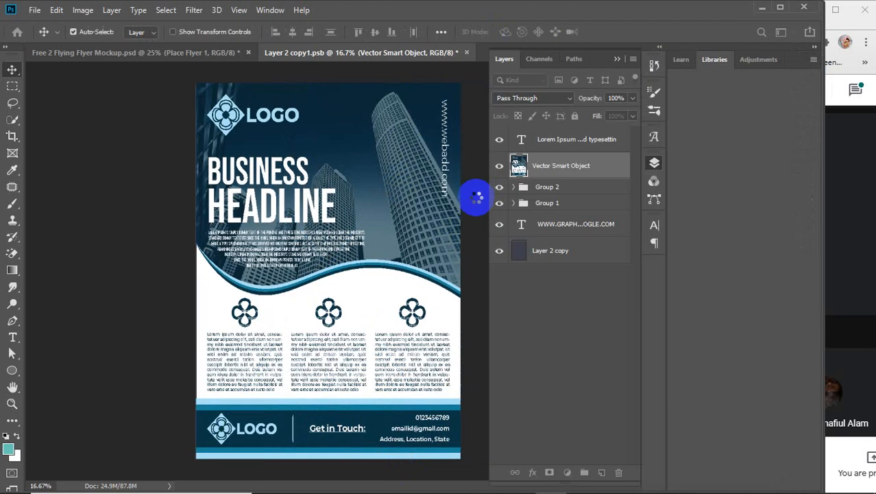
{"action": "left_click", "coordinate": [575, 202]}
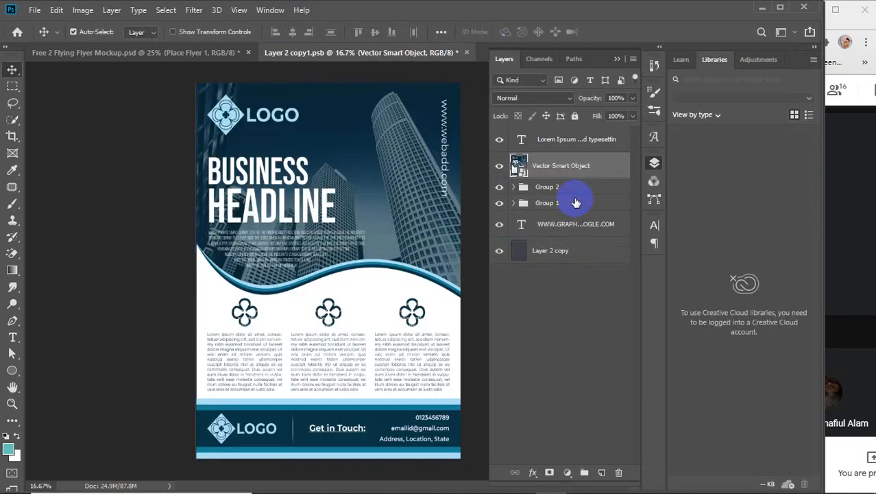
{"action": "left_click", "coordinate": [813, 60]}
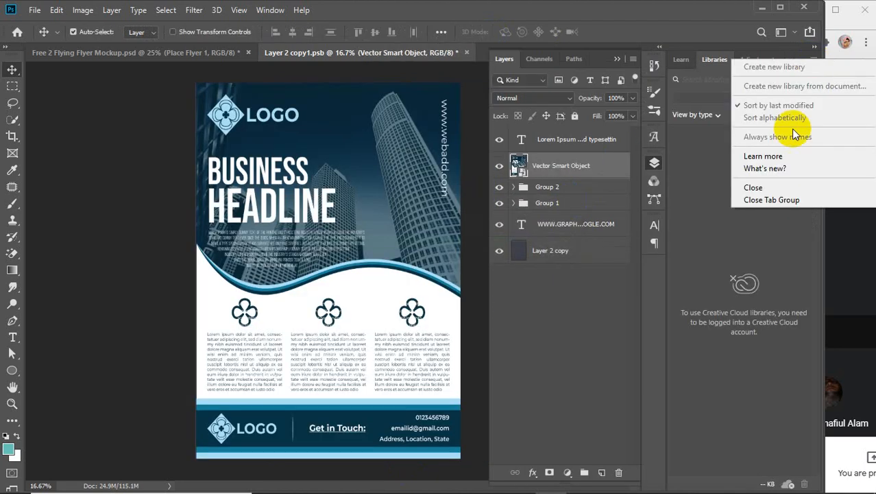
{"action": "left_click", "coordinate": [765, 203]}
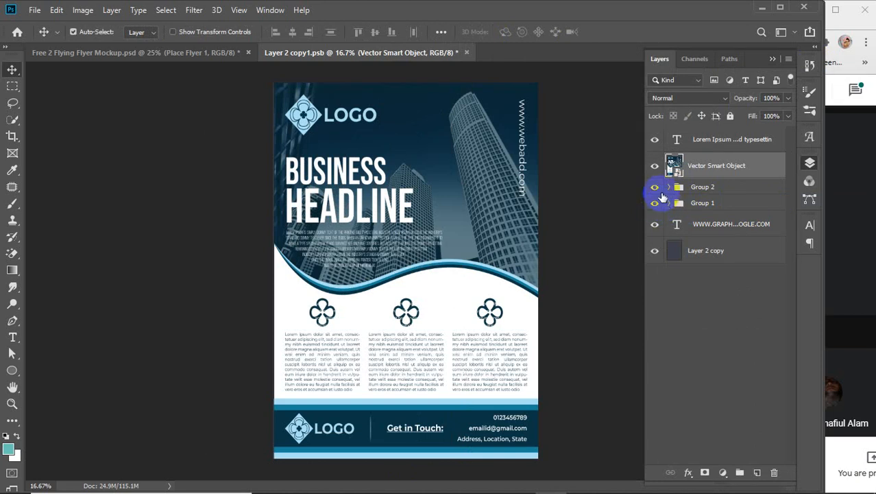
Step: Hide the Lorem Ipsum, Group 1, Group 2 and website layers, then save and close the smart object
{"action": "left_click", "coordinate": [656, 139]}
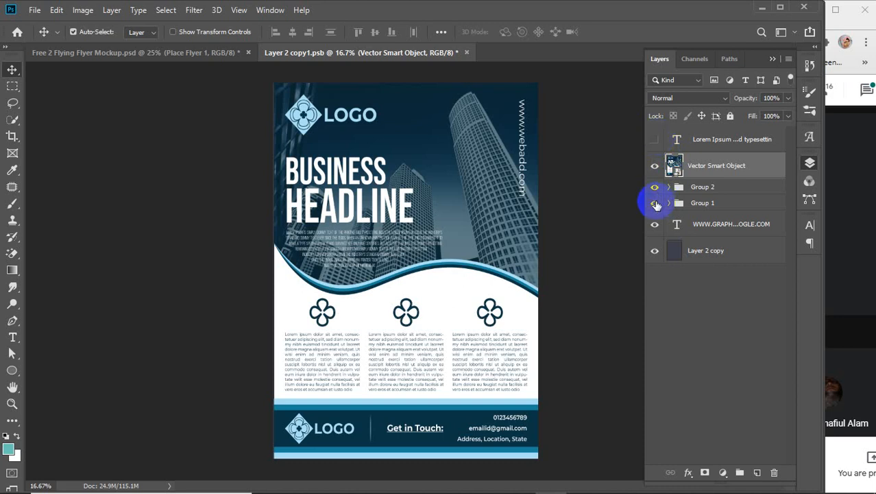
{"action": "left_click", "coordinate": [655, 187]}
{"action": "left_click", "coordinate": [655, 203]}
{"action": "left_click", "coordinate": [654, 225]}
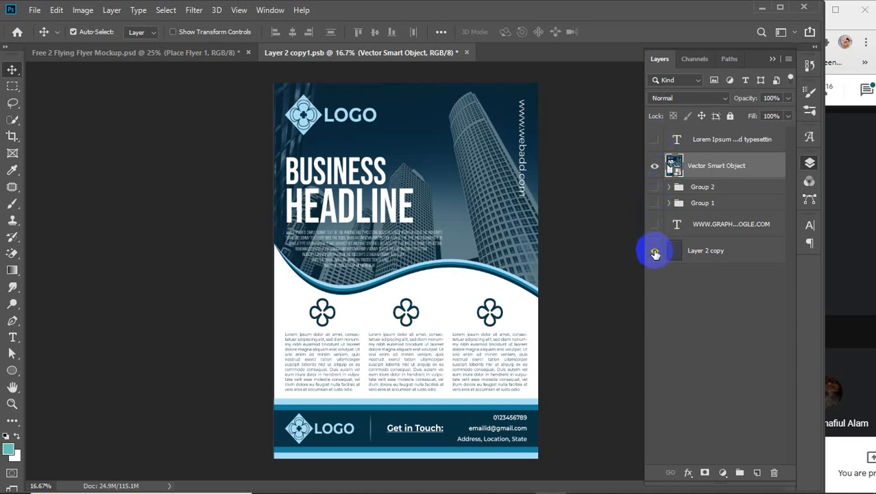
{"action": "left_click", "coordinate": [655, 251]}
{"action": "left_click", "coordinate": [655, 251]}
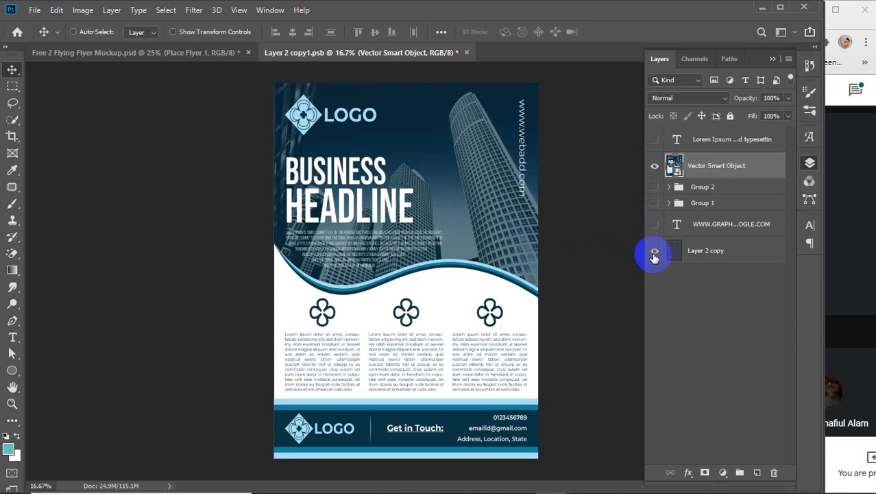
{"action": "key", "text": "ctrl+s"}
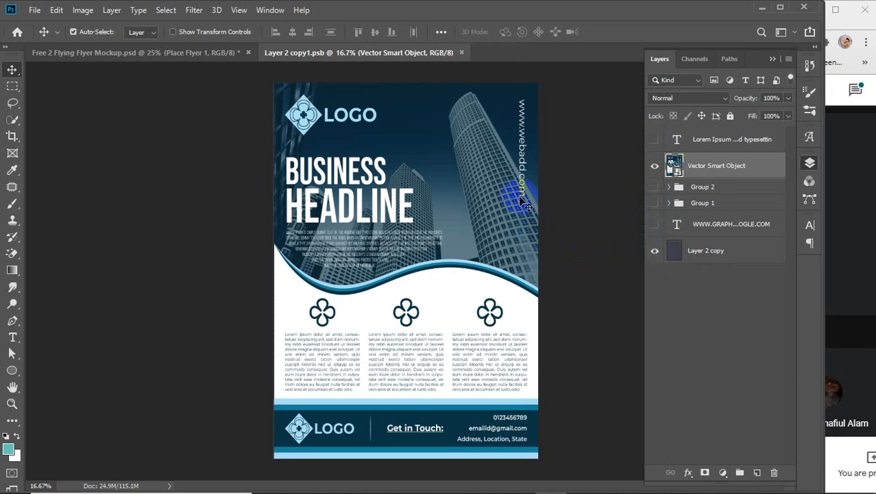
{"action": "left_click", "coordinate": [461, 53]}
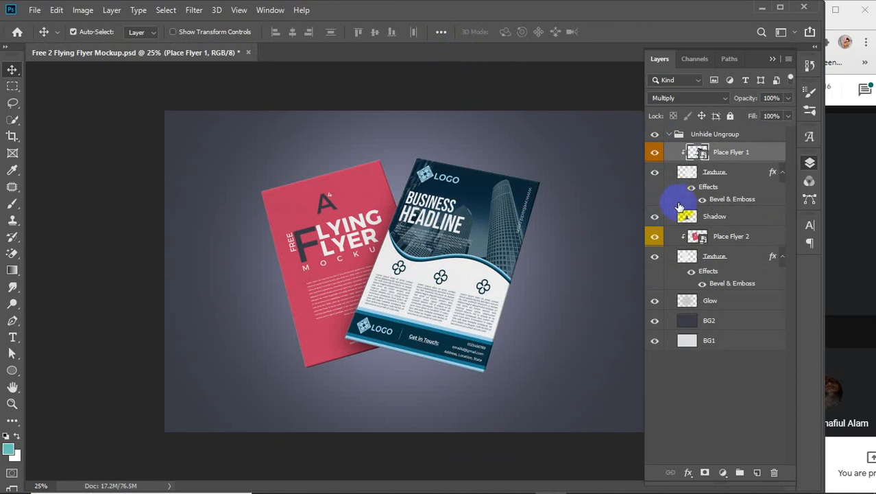
Step: Preview the Texture and Shadow layers off and on, then open the Place Flyer 2 smart object
{"action": "left_click", "coordinate": [655, 175]}
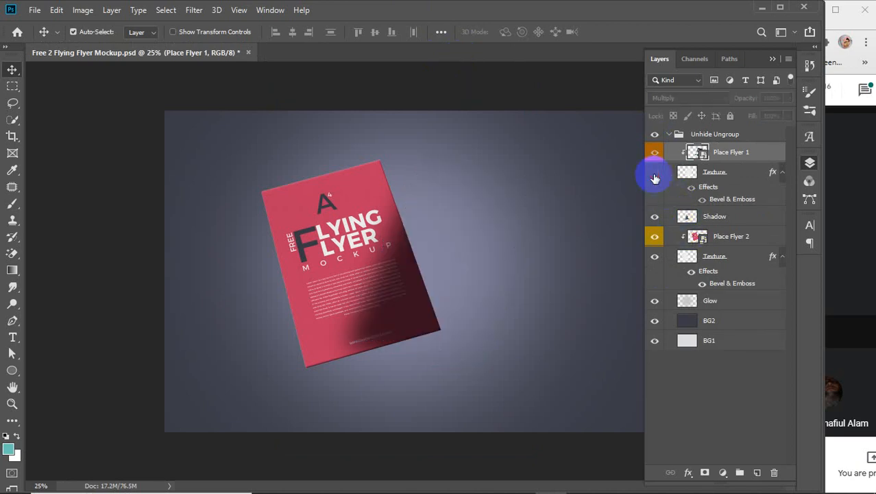
{"action": "left_click", "coordinate": [655, 174]}
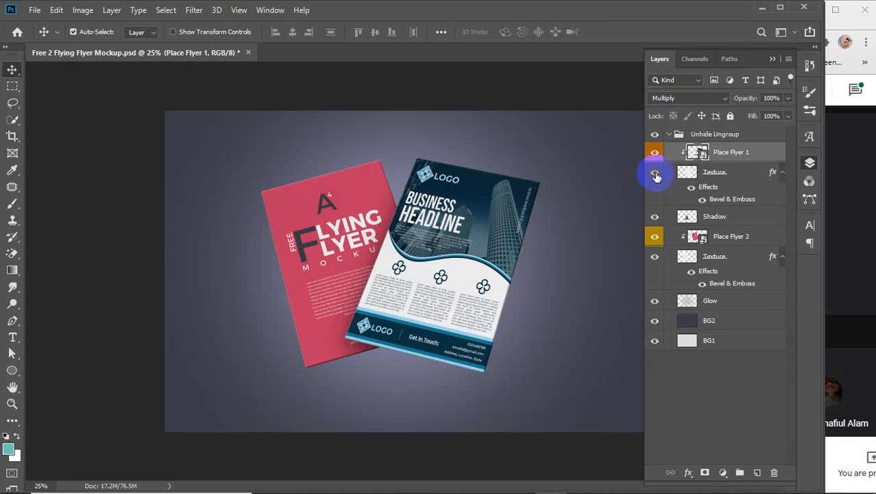
{"action": "left_click", "coordinate": [656, 217]}
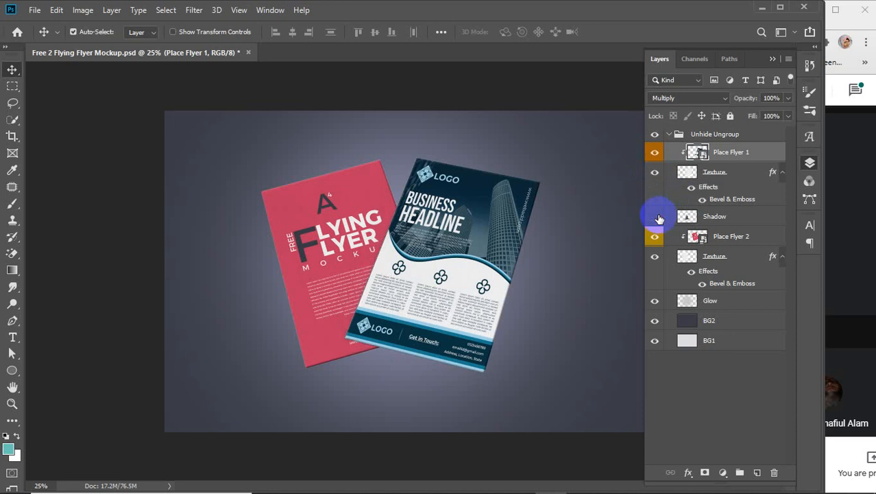
{"action": "left_click", "coordinate": [656, 217]}
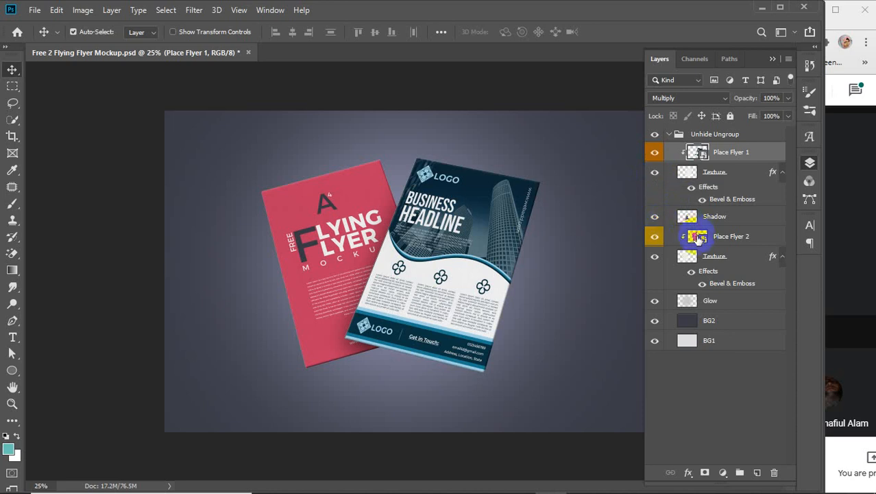
{"action": "double_click", "coordinate": [697, 236]}
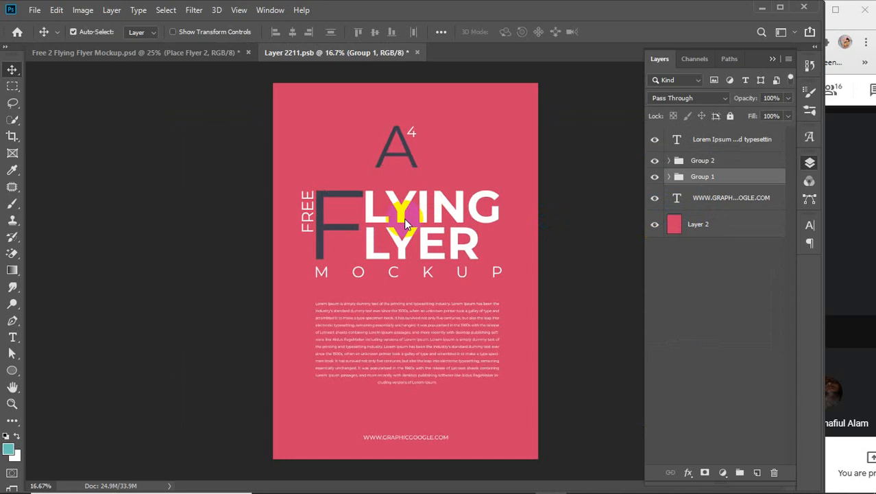
Step: Paste the blue flyer as a Smart Object, then move and stretch it to fill the page
{"action": "key", "text": "ctrl+v"}
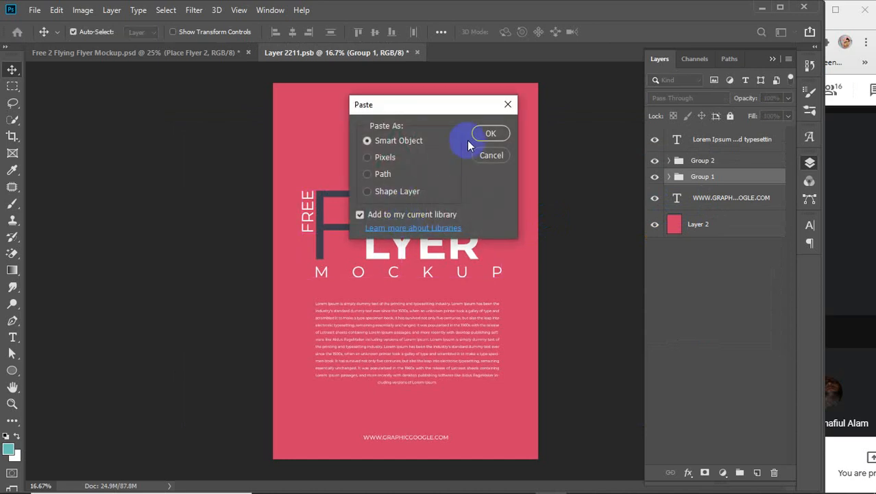
{"action": "left_click", "coordinate": [487, 133]}
{"action": "mouse_move", "coordinate": [406, 179]}
{"action": "left_mouse_down"}
{"action": "mouse_move", "coordinate": [399, 145]}
{"action": "mouse_move", "coordinate": [403, 171]}
{"action": "left_mouse_up"}
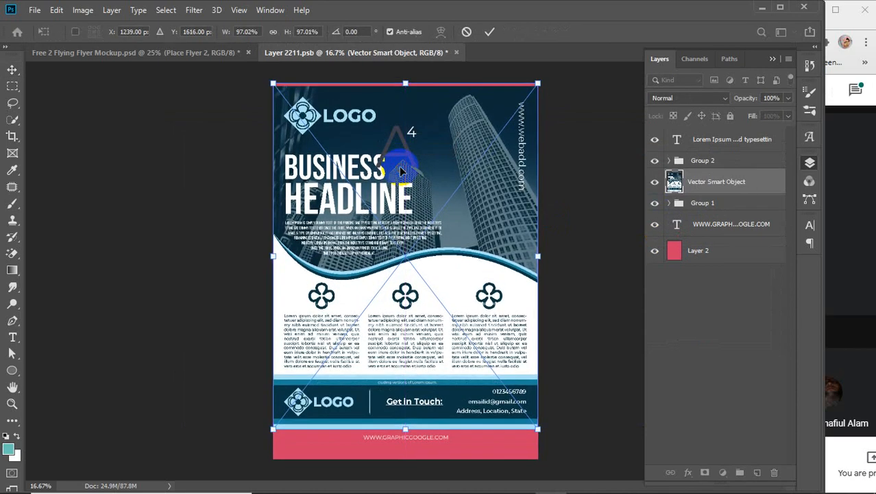
{"action": "key", "text": "Up"}
{"action": "key", "text": "Up"}
{"action": "key", "text": "Up"}
{"action": "key", "text": "Up"}
{"action": "key", "text": "Up"}
{"action": "key", "text": "Up"}
{"action": "key", "text": "Up"}
{"action": "key", "text": "Up"}
{"action": "key", "text": "Up"}
{"action": "key", "text": "Up"}
{"action": "key", "text": "Up"}
{"action": "key", "text": "Up"}
{"action": "key", "text": "Up"}
{"action": "key", "text": "Up"}
{"action": "key", "text": "Up"}
{"action": "key", "text": "Up"}
{"action": "key", "text": "Up"}
{"action": "key", "text": "Up"}
{"action": "key", "text": "Up"}
{"action": "key", "text": "Up"}
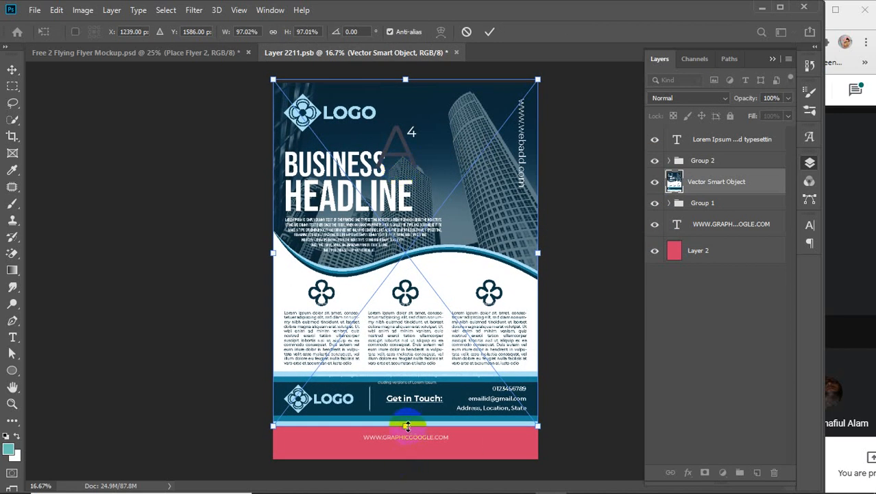
{"action": "left_click_drag", "start_coordinate": [408, 426], "coordinate": [404, 459]}
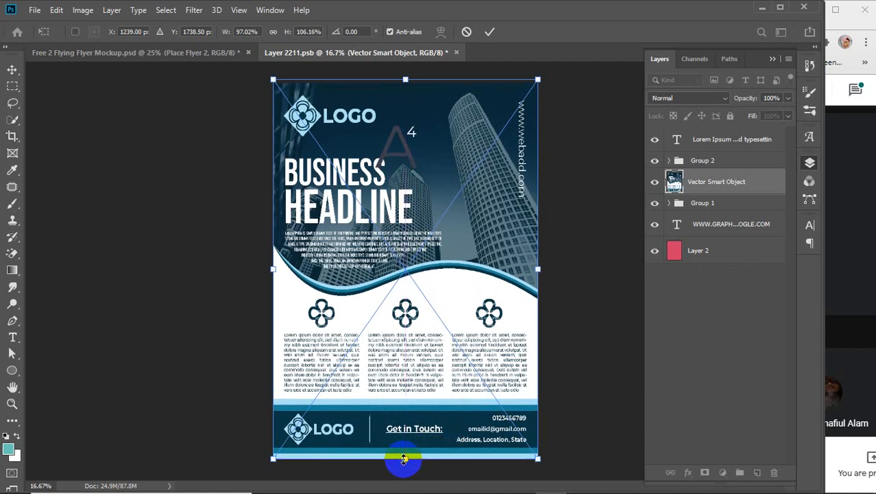
{"action": "left_click", "coordinate": [490, 31]}
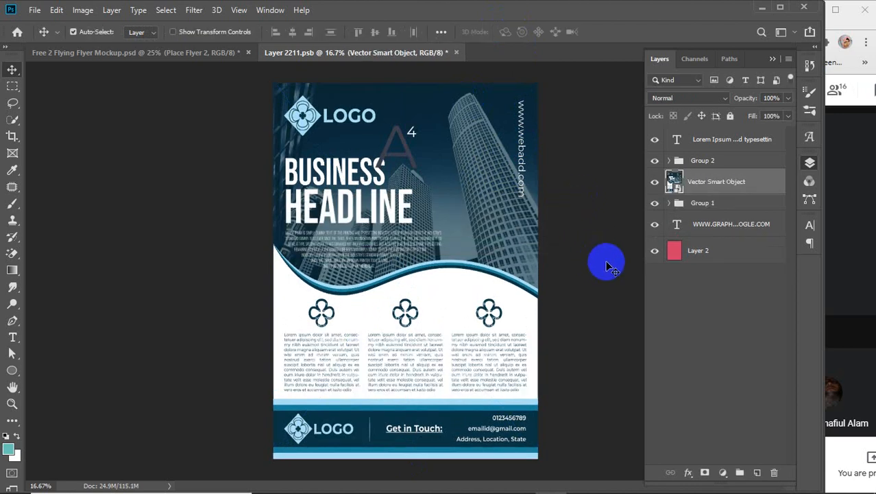
Step: Hide the old design's layers: Lorem Ipsum text, Group 2, Group 1, website text and pink Layer 2
{"action": "left_click", "coordinate": [655, 140]}
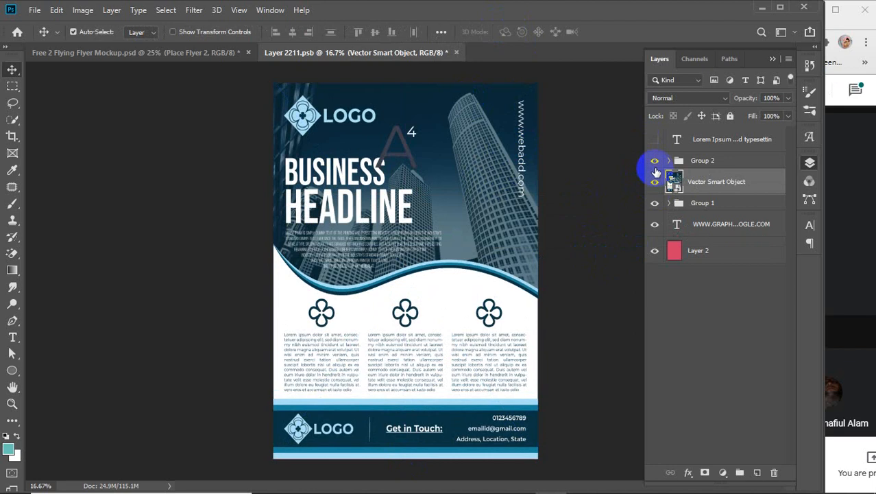
{"action": "left_click", "coordinate": [656, 160]}
{"action": "left_click", "coordinate": [656, 161]}
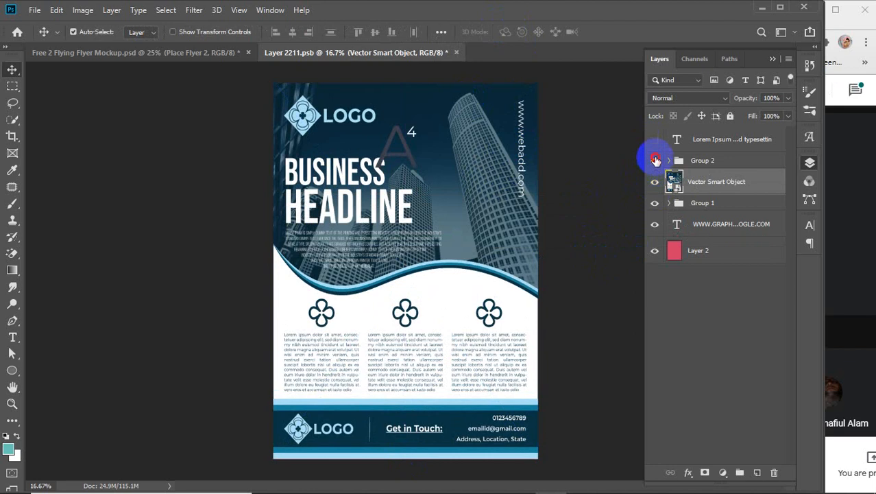
{"action": "left_click", "coordinate": [655, 158]}
{"action": "left_click", "coordinate": [655, 203]}
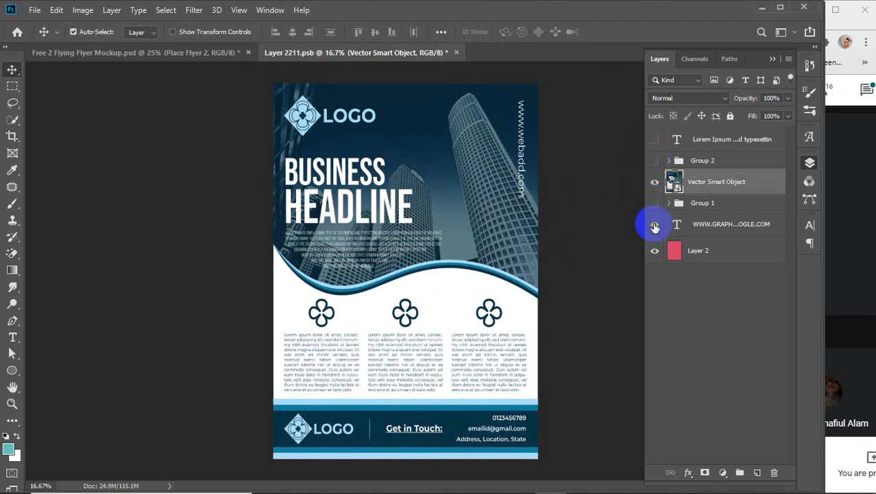
{"action": "left_click", "coordinate": [655, 223]}
{"action": "left_click", "coordinate": [655, 250]}
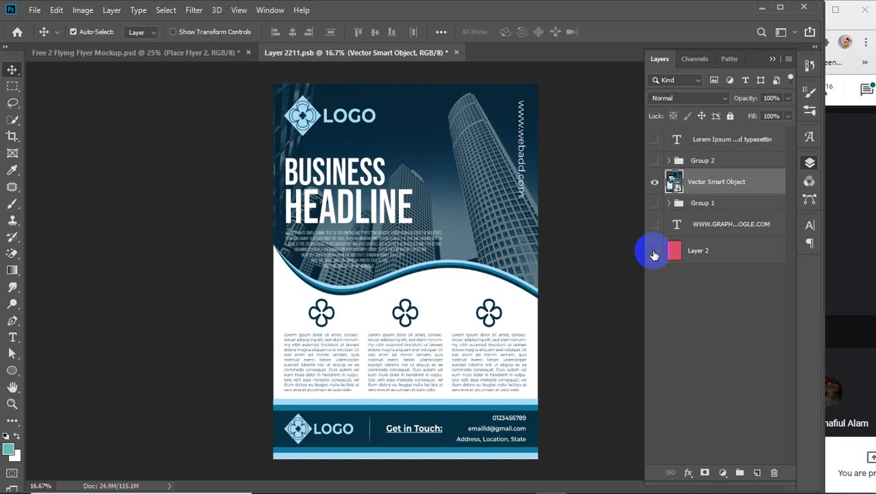
Step: Save and close the smart object, then return to the Illustrator flyer document
{"action": "key", "text": "ctrl+s"}
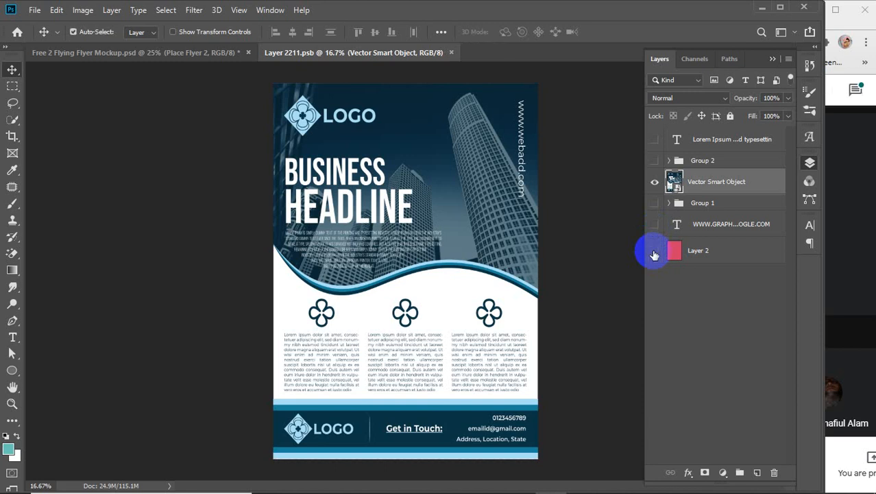
{"action": "left_click", "coordinate": [451, 52]}
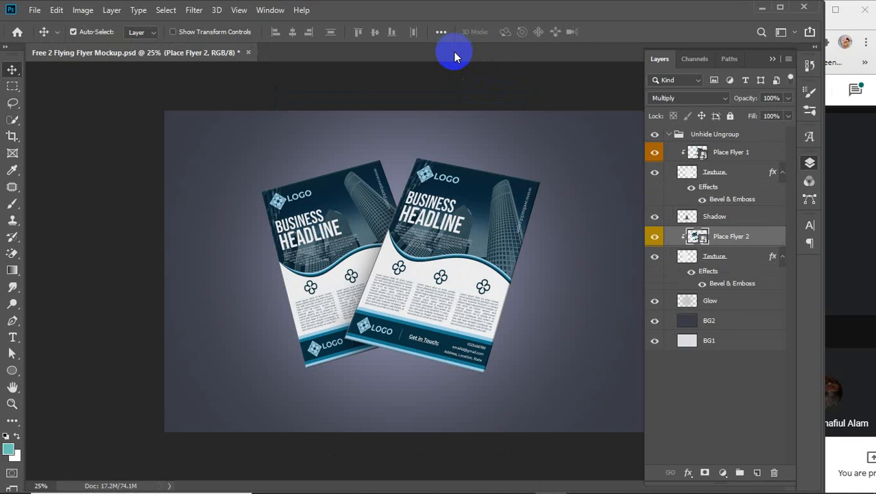
{"action": "mouse_move", "coordinate": [458, 488]}
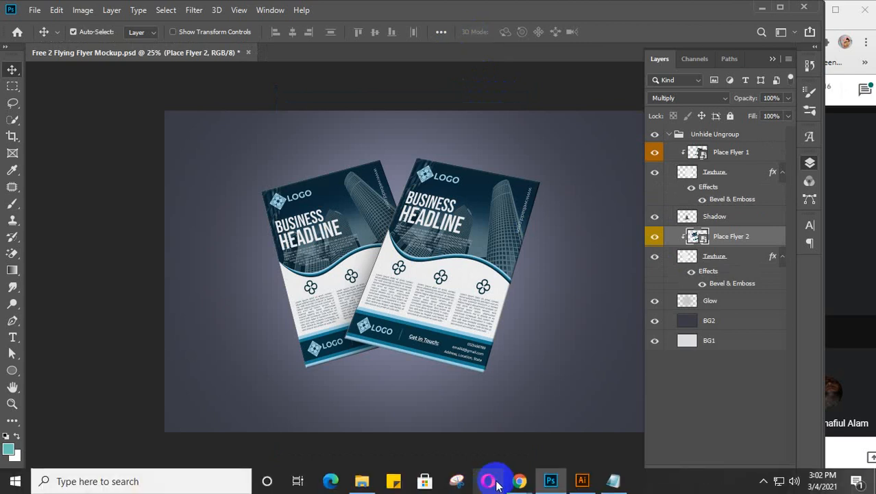
{"action": "left_click", "coordinate": [582, 483]}
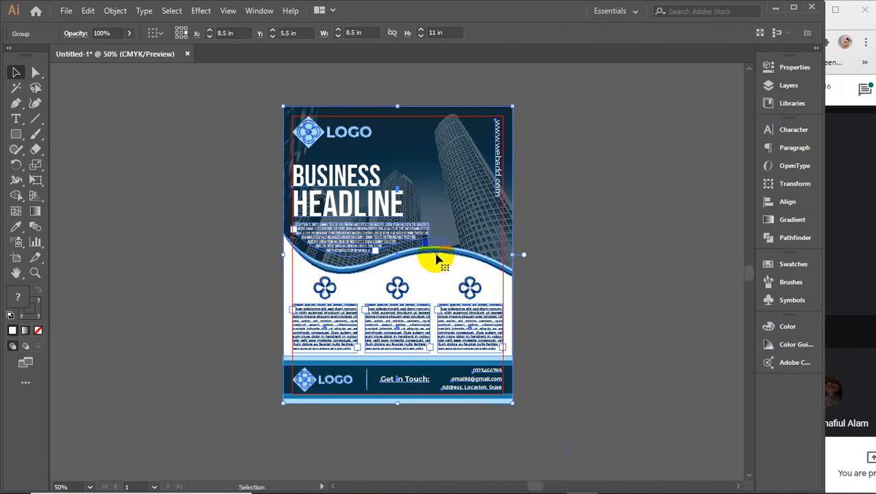
Step: Duplicate the flyer to the right and make the original's top background dark magenta
{"action": "left_click_drag", "start_coordinate": [358, 287], "coordinate": [626, 269]}
{"action": "left_click", "coordinate": [418, 199]}
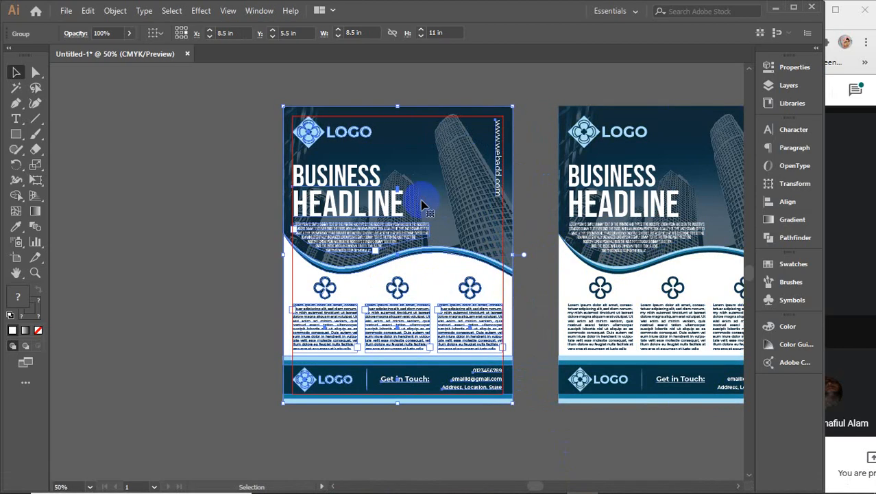
{"action": "scroll", "coordinate": [378, 152], "scroll_direction": "up", "scroll_amount": 1}
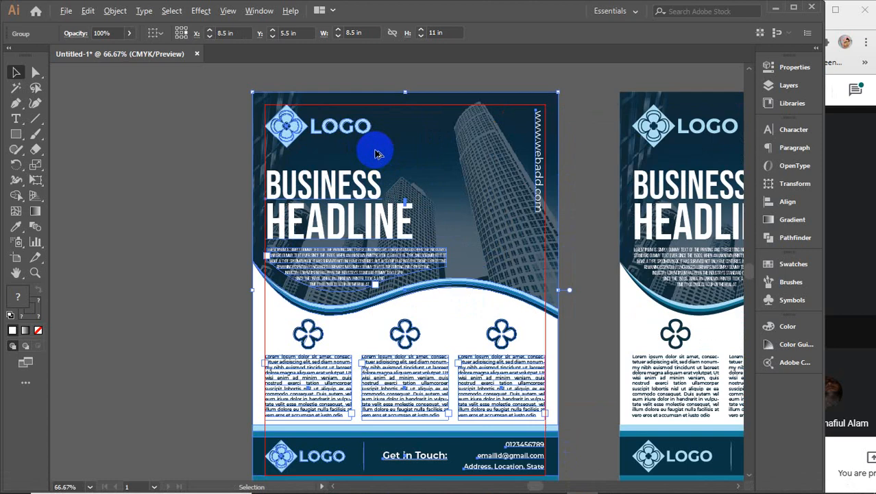
{"action": "double_click", "coordinate": [424, 125]}
{"action": "left_click", "coordinate": [423, 126]}
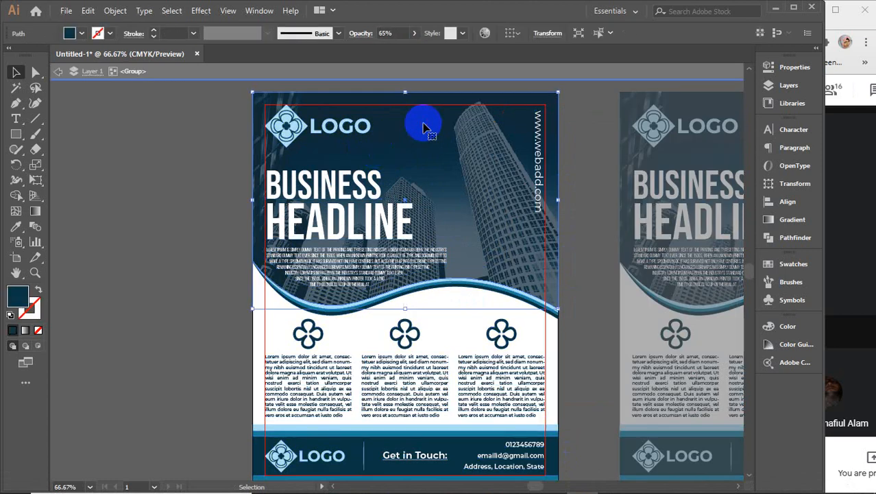
{"action": "double_click", "coordinate": [21, 298]}
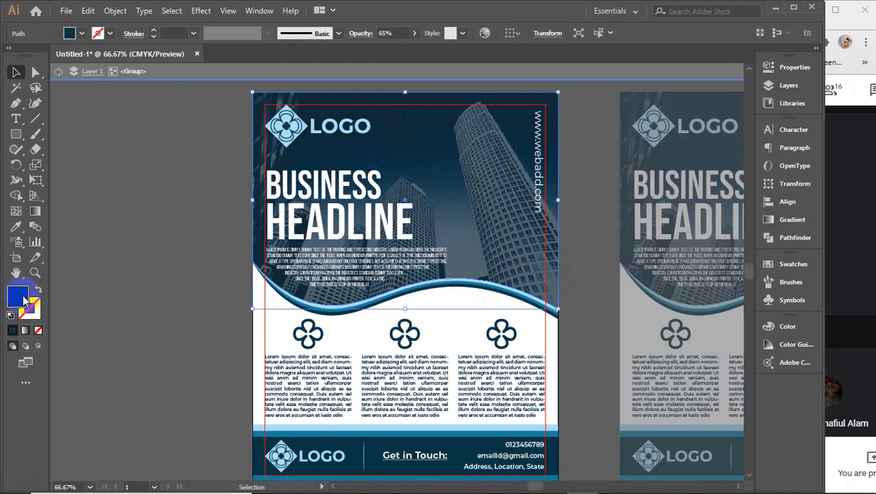
{"action": "left_click", "coordinate": [657, 141]}
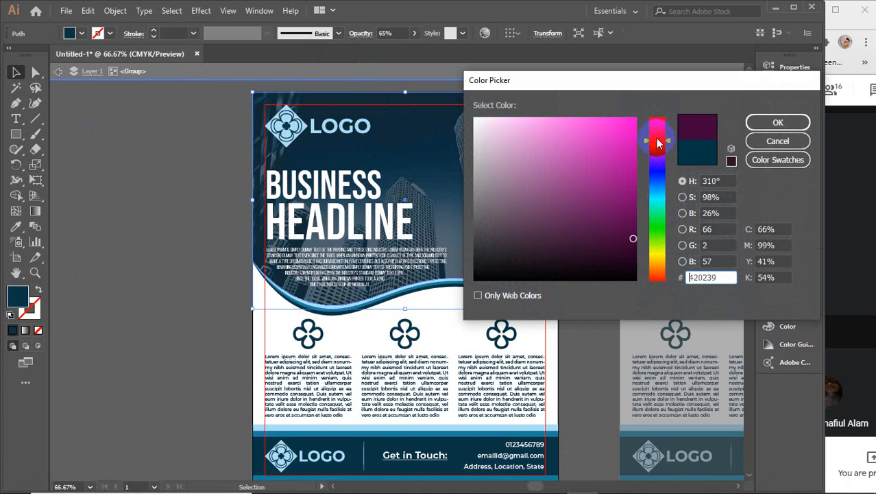
{"action": "left_click", "coordinate": [772, 122]}
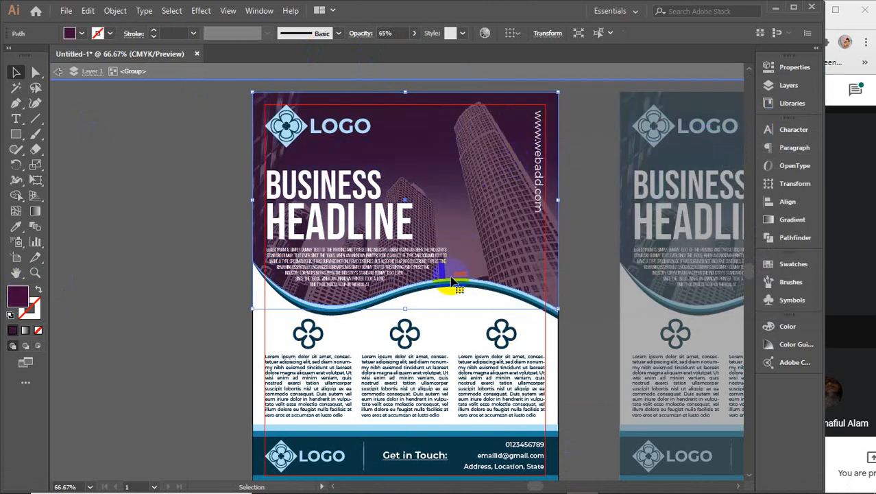
Step: Recolor the light-blue wave stripe, first to pink and then to lavender
{"action": "scroll", "coordinate": [452, 291], "scroll_direction": "up", "scroll_amount": 3}
{"action": "left_click", "coordinate": [426, 274]}
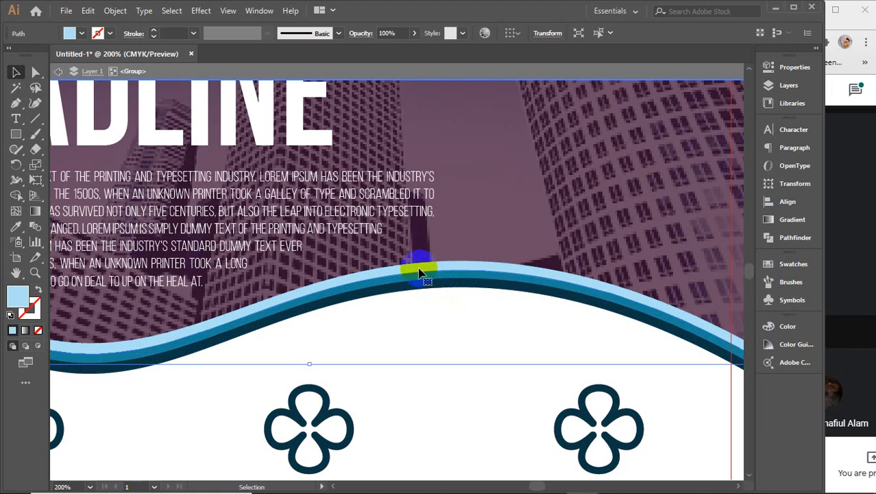
{"action": "double_click", "coordinate": [18, 295]}
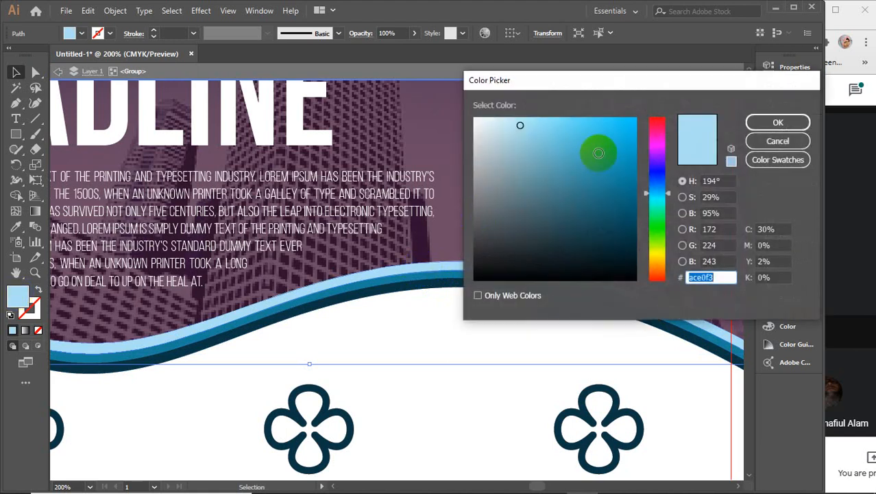
{"action": "left_click_drag", "start_coordinate": [656, 146], "coordinate": [659, 112]}
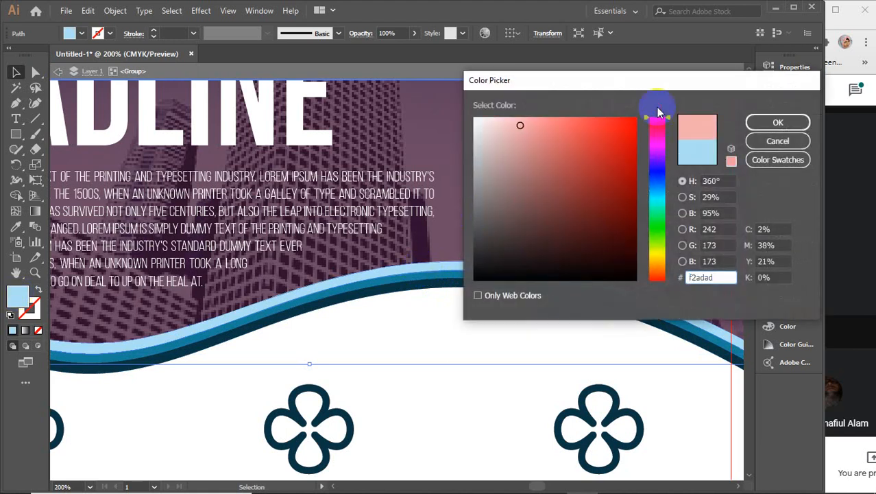
{"action": "left_click", "coordinate": [657, 135]}
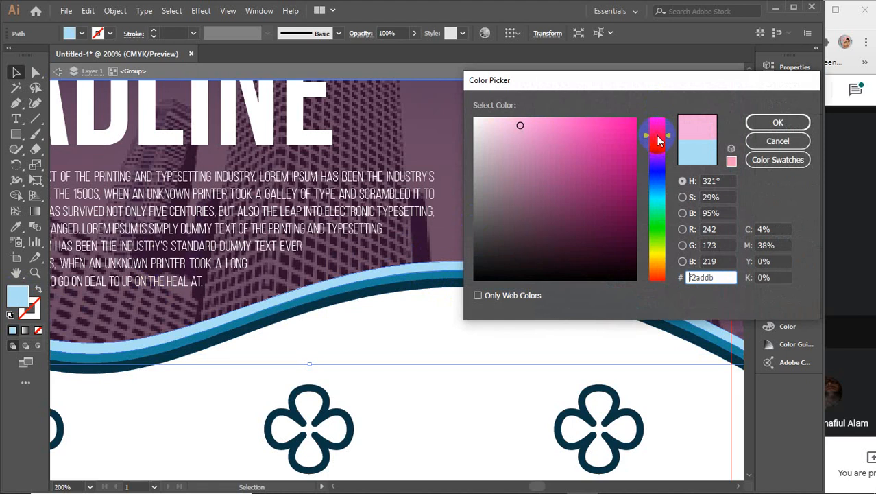
{"action": "left_click", "coordinate": [768, 131]}
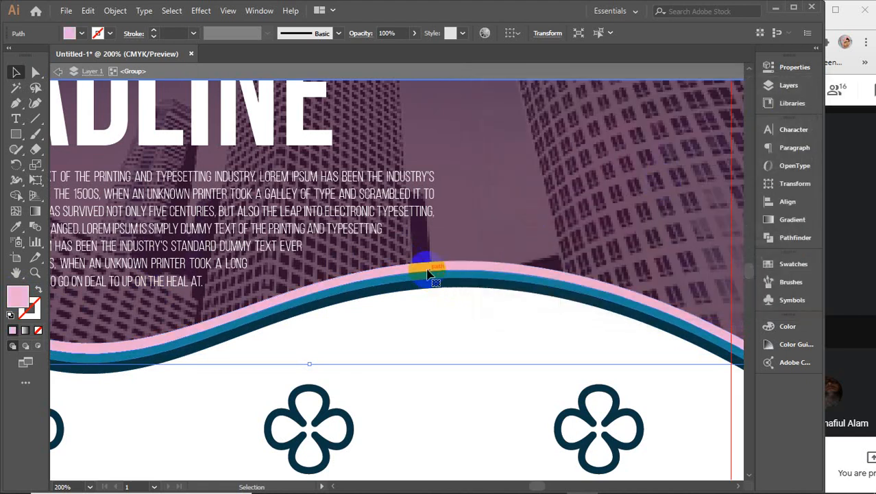
{"action": "double_click", "coordinate": [18, 296]}
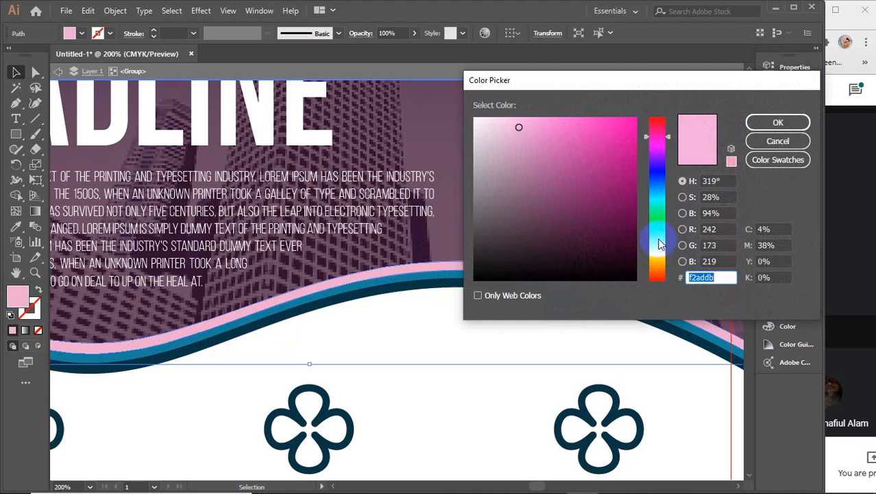
{"action": "left_click", "coordinate": [662, 158]}
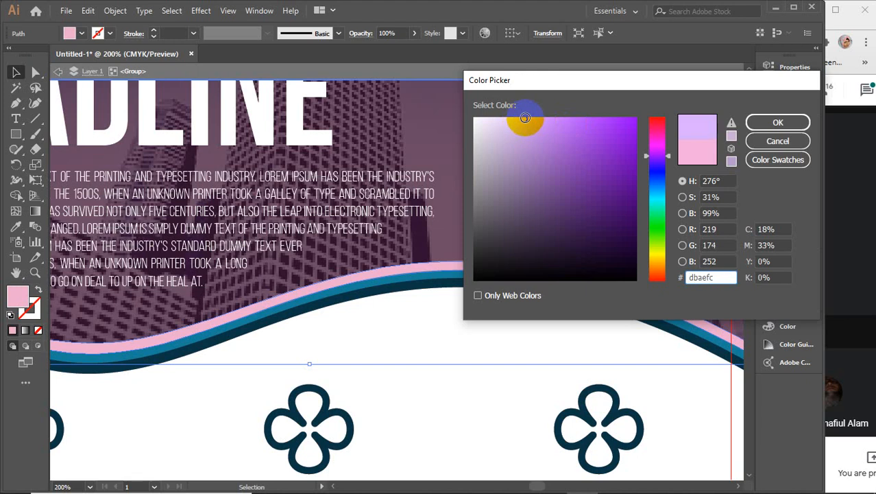
{"action": "left_click", "coordinate": [777, 122]}
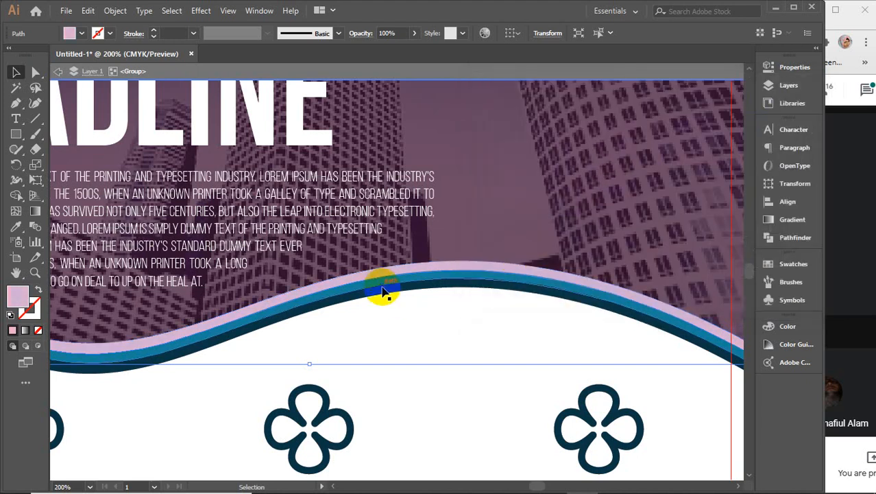
Step: Make the blue wave stripe bright purple and the navy stripe dark purple
{"action": "left_click", "coordinate": [375, 288]}
{"action": "double_click", "coordinate": [20, 304]}
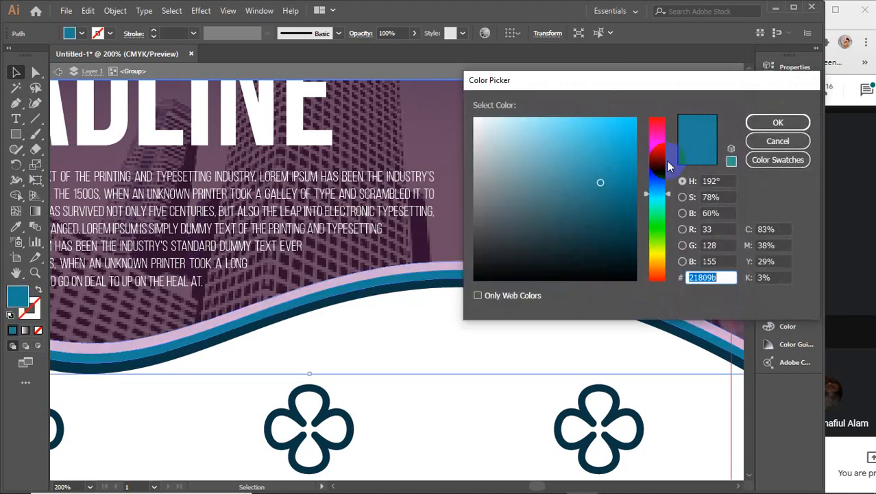
{"action": "left_click_drag", "start_coordinate": [659, 131], "coordinate": [659, 149]}
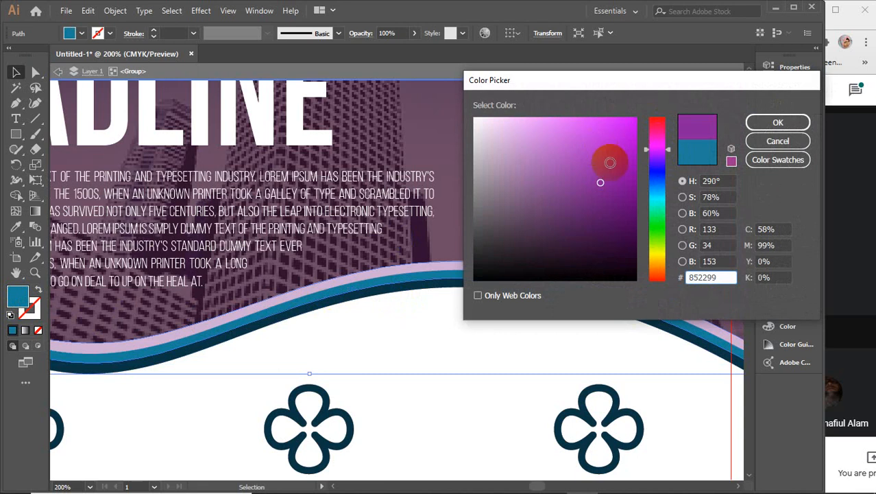
{"action": "left_click", "coordinate": [778, 122]}
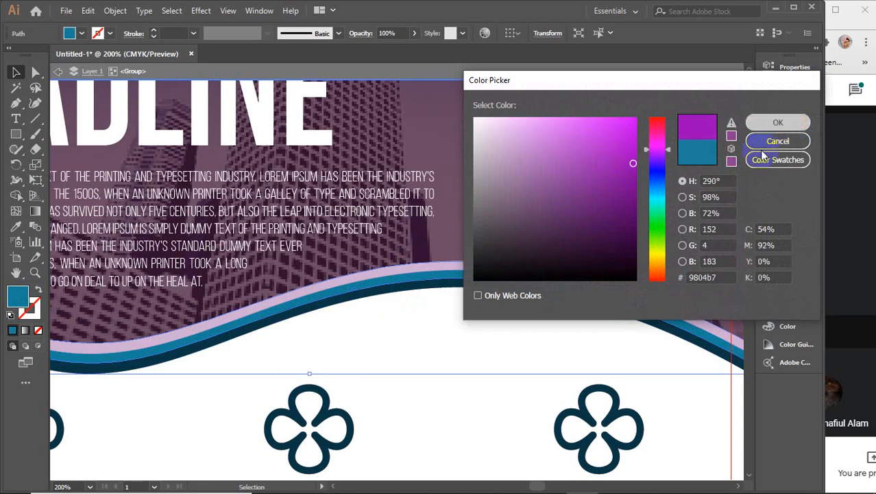
{"action": "left_click", "coordinate": [484, 291]}
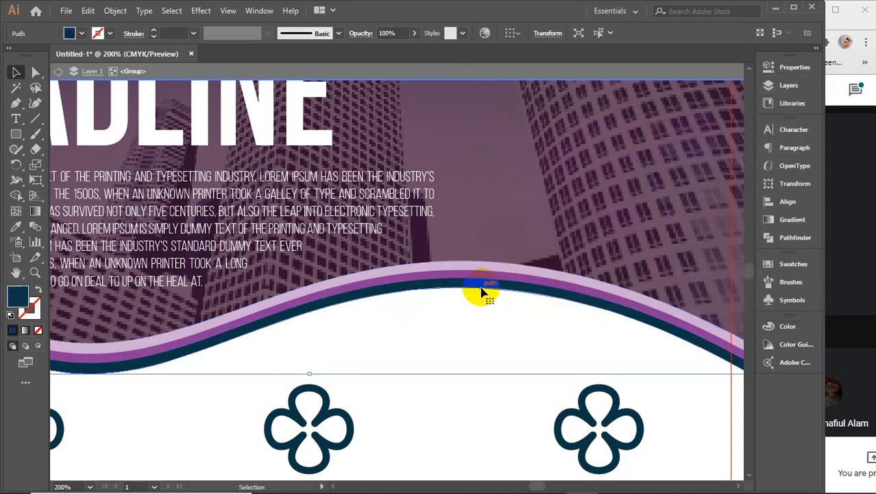
{"action": "double_click", "coordinate": [16, 300]}
{"action": "left_click_drag", "start_coordinate": [657, 152], "coordinate": [657, 148]}
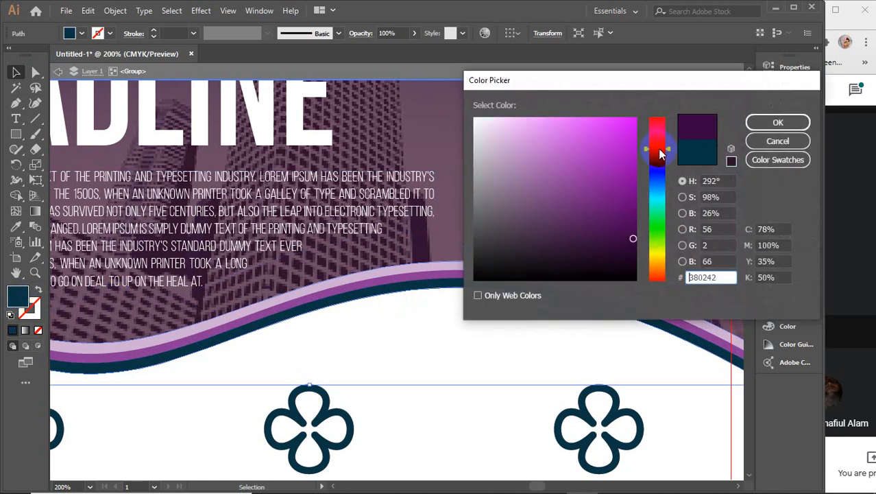
{"action": "left_click", "coordinate": [758, 122]}
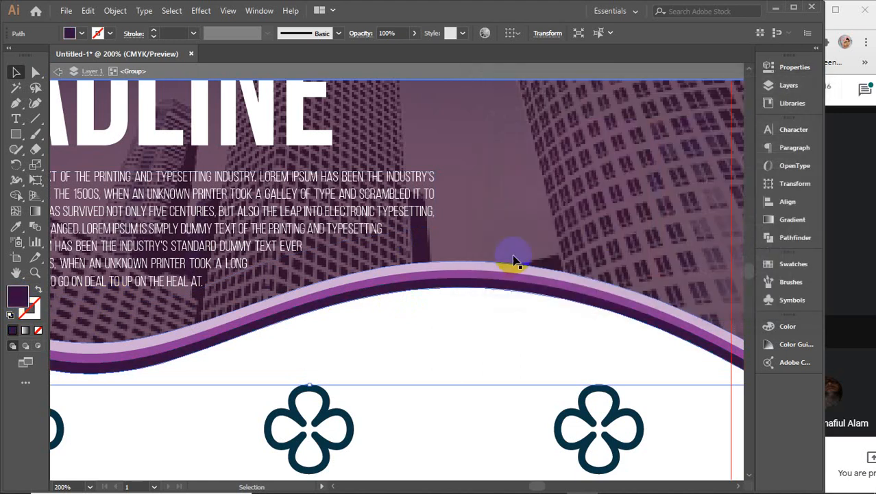
Step: Isolate the left clover icon and give it the wave's dark purple with the Eyedropper
{"action": "scroll", "coordinate": [442, 302], "scroll_direction": "down", "scroll_amount": 2}
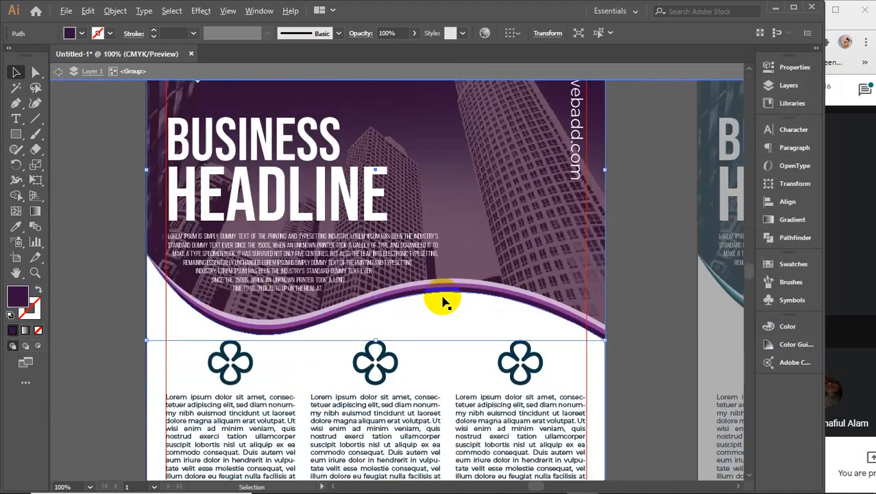
{"action": "scroll", "coordinate": [442, 302], "scroll_direction": "down", "scroll_amount": 3}
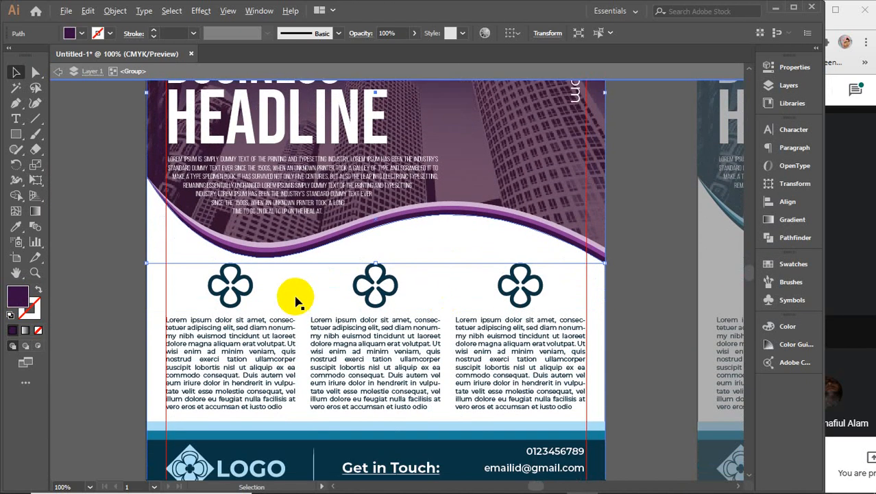
{"action": "scroll", "coordinate": [296, 302], "scroll_direction": "up", "scroll_amount": 1}
{"action": "left_click", "coordinate": [229, 286]}
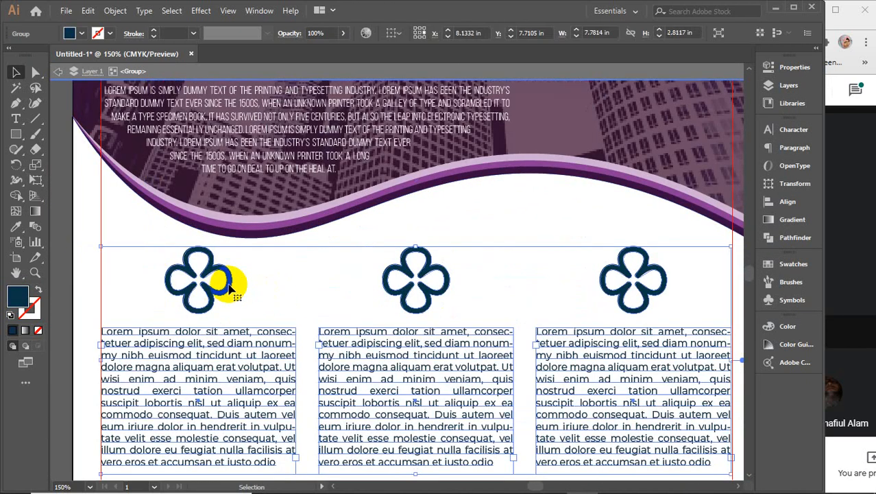
{"action": "double_click", "coordinate": [229, 287]}
{"action": "double_click", "coordinate": [229, 287]}
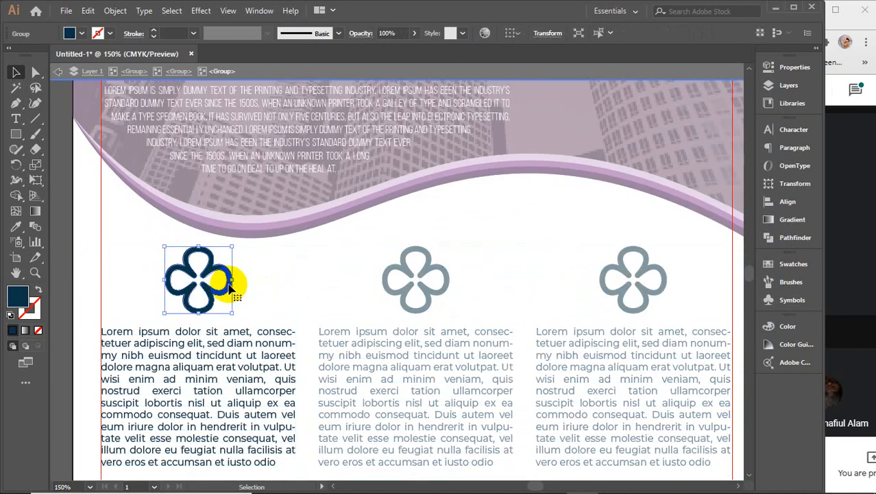
{"action": "key", "text": "i"}
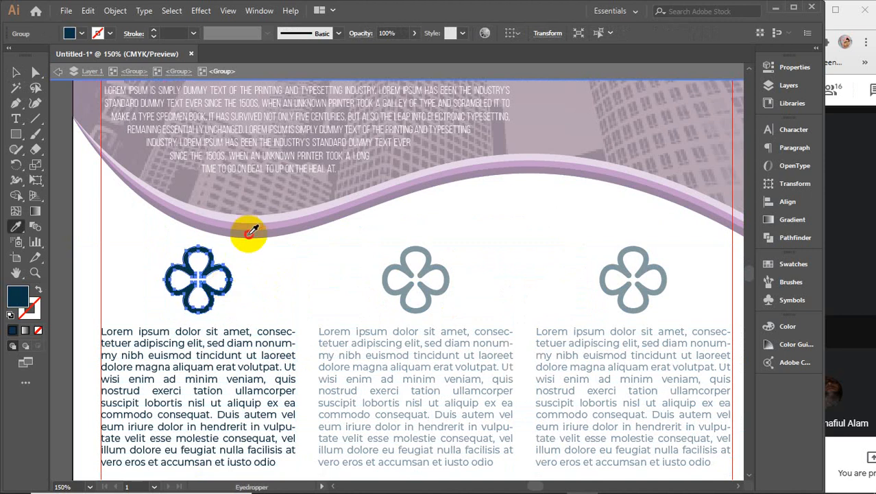
{"action": "left_click", "coordinate": [214, 332], "text": "ctrl"}
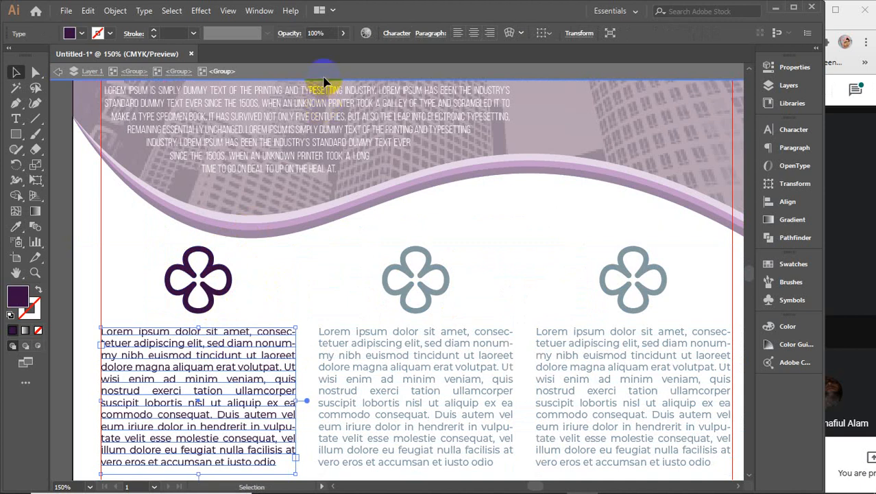
Step: Copy the left clover's dark purple onto the middle and right clovers
{"action": "key", "text": "v"}
{"action": "left_click", "coordinate": [403, 272]}
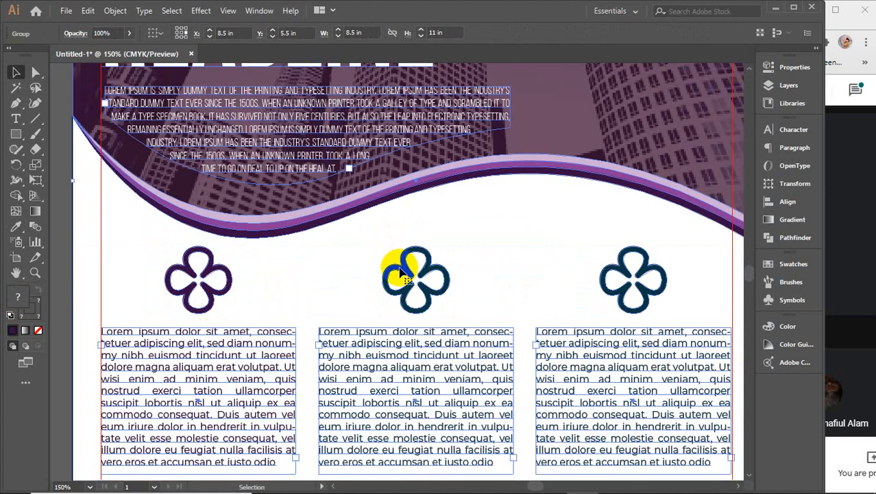
{"action": "double_click", "coordinate": [401, 273]}
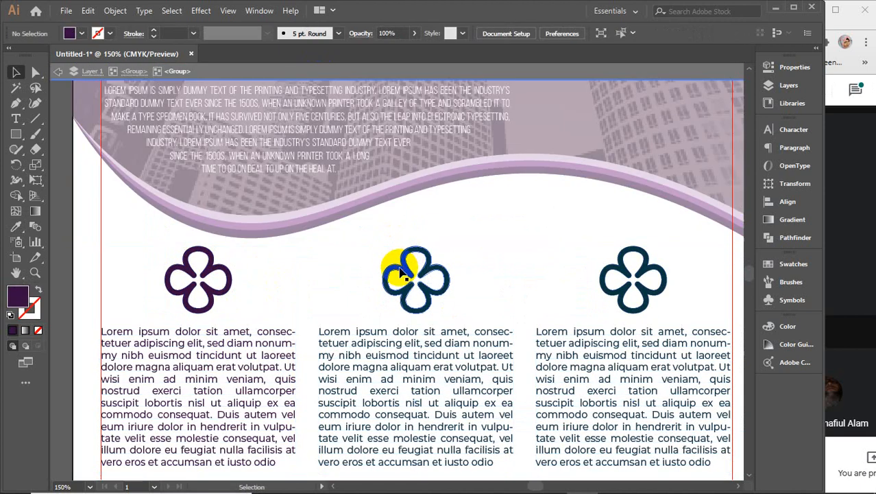
{"action": "left_click", "coordinate": [404, 273]}
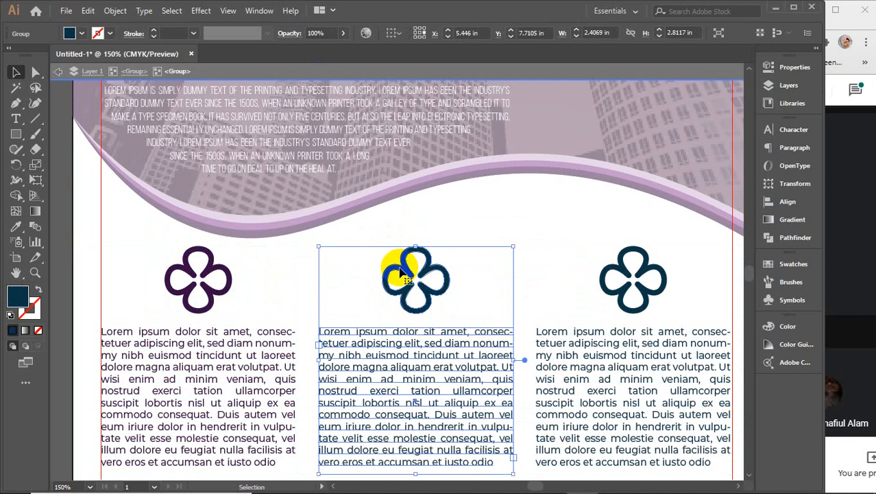
{"action": "left_click", "coordinate": [608, 267], "text": "shift"}
{"action": "key", "text": "i"}
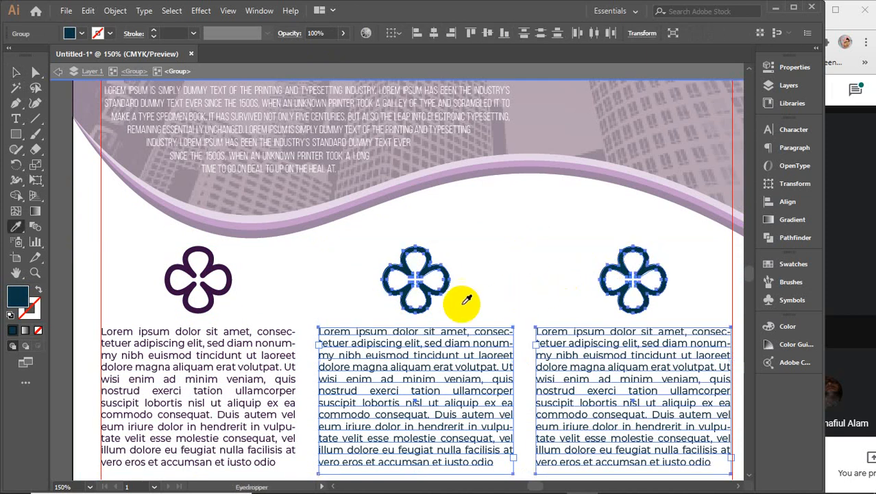
{"action": "left_click", "coordinate": [210, 269]}
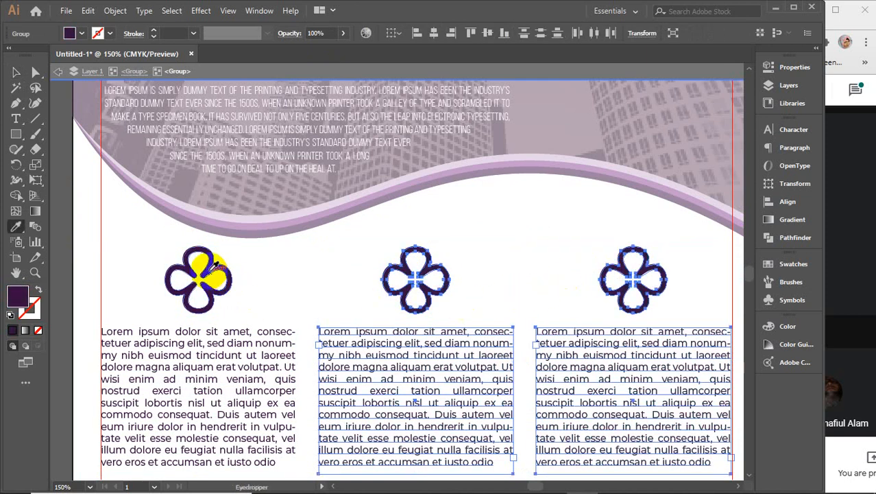
{"action": "key", "text": "v"}
Step: Exit isolation mode, deselect the columns, and select the footer artwork group
{"action": "left_click", "coordinate": [225, 72]}
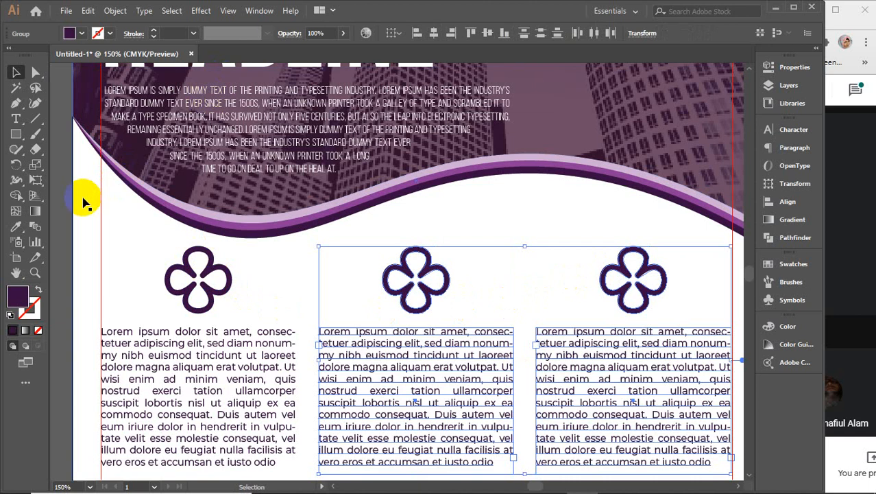
{"action": "left_click", "coordinate": [68, 205]}
{"action": "scroll", "coordinate": [255, 253], "scroll_direction": "down", "scroll_amount": 3}
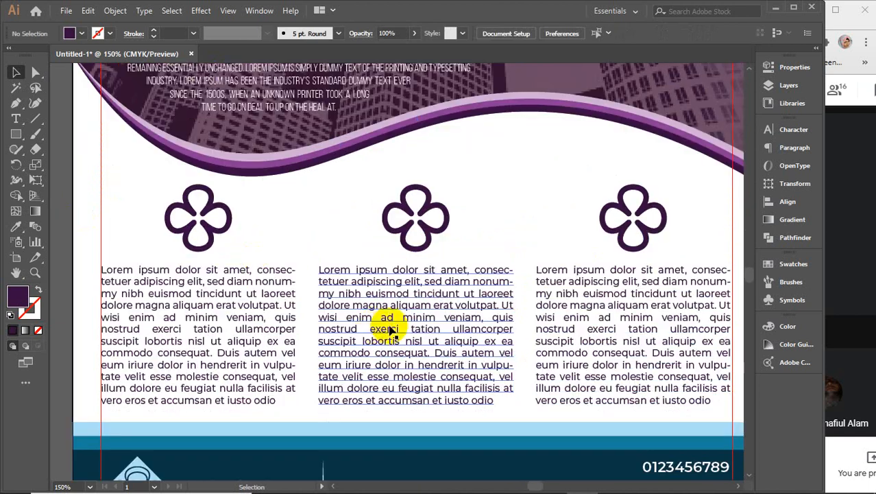
{"action": "scroll", "coordinate": [386, 323], "scroll_direction": "down", "scroll_amount": 2}
{"action": "left_click", "coordinate": [381, 445]}
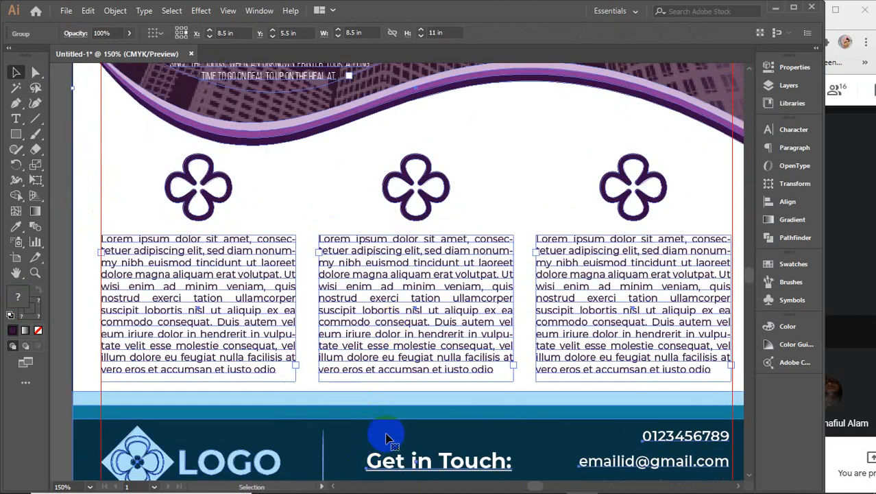
Step: Isolate the footer group and eyedrop the wave's dark purple onto the footer background
{"action": "double_click", "coordinate": [385, 438]}
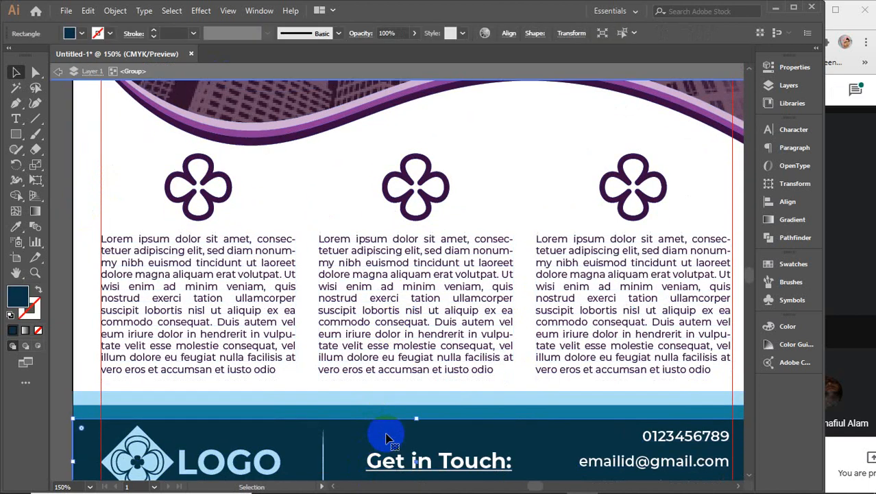
{"action": "key", "text": "i"}
{"action": "left_click", "coordinate": [352, 118]}
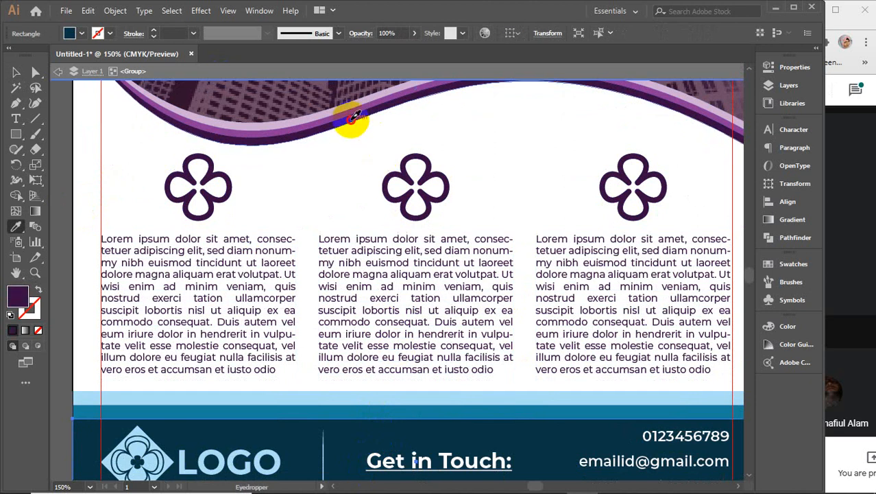
{"action": "key", "text": "v"}
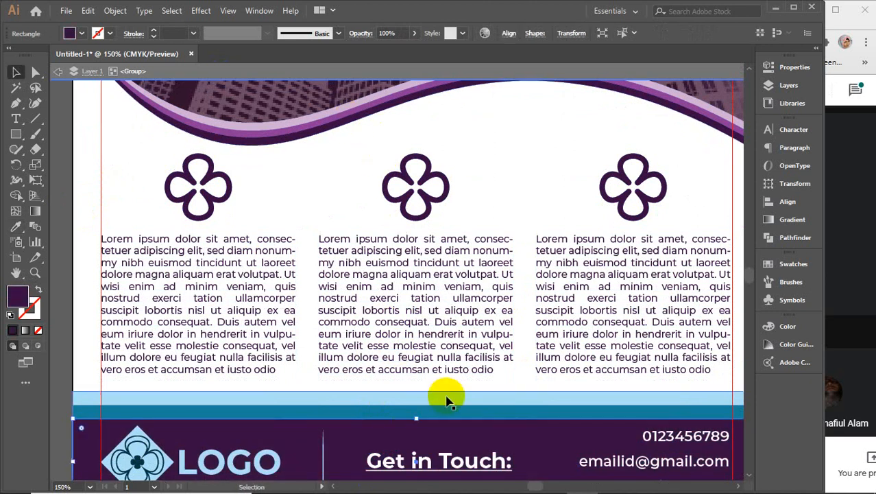
Step: Recolor the teal footer bar bright purple and the light-blue bar lavender
{"action": "left_click", "coordinate": [442, 411]}
{"action": "key", "text": "i"}
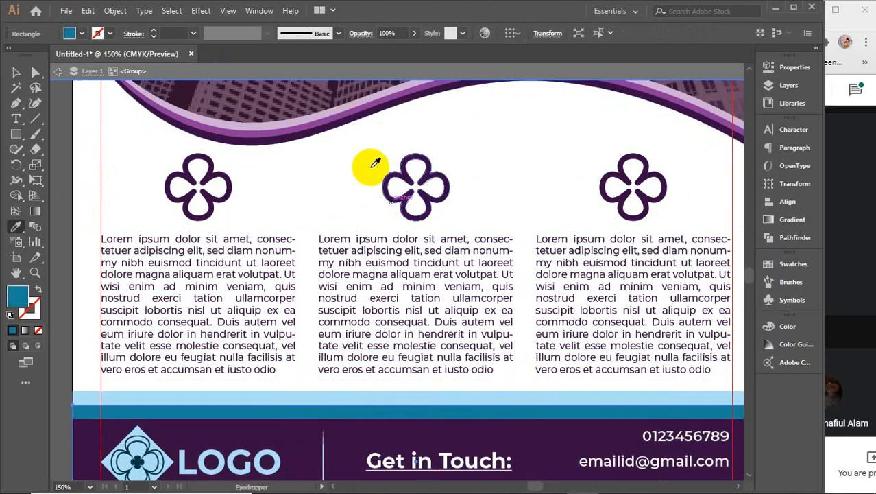
{"action": "left_click", "coordinate": [346, 110]}
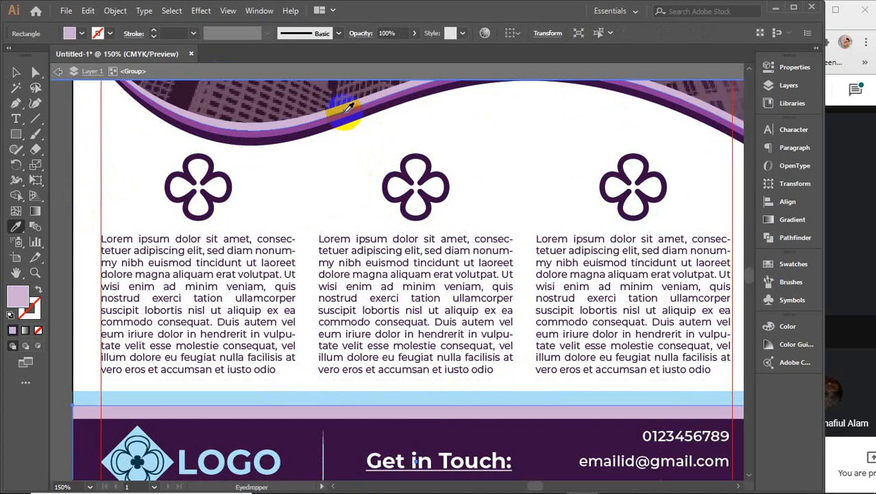
{"action": "left_click", "coordinate": [341, 122]}
{"action": "key", "text": "v"}
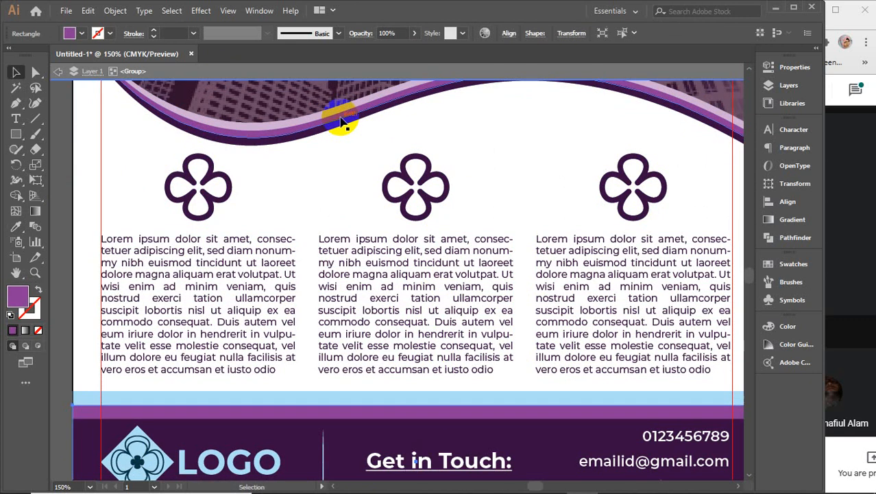
{"action": "left_click", "coordinate": [382, 393]}
{"action": "key", "text": "i"}
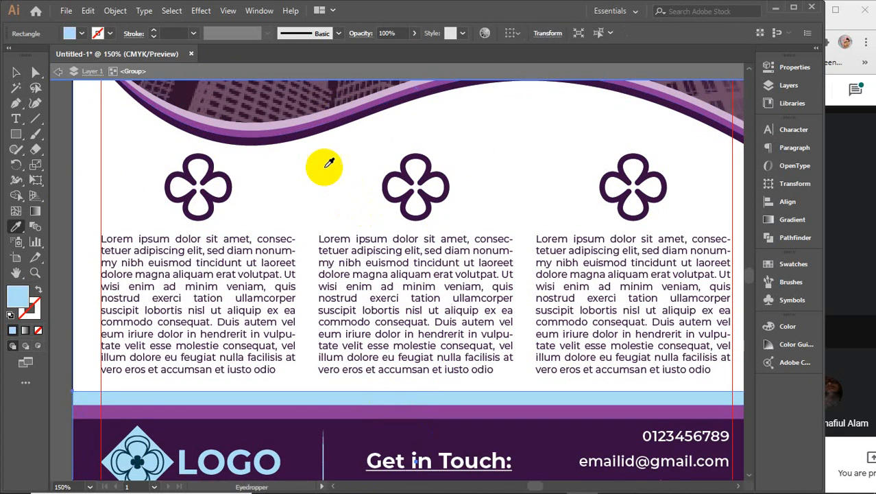
{"action": "left_click", "coordinate": [299, 119]}
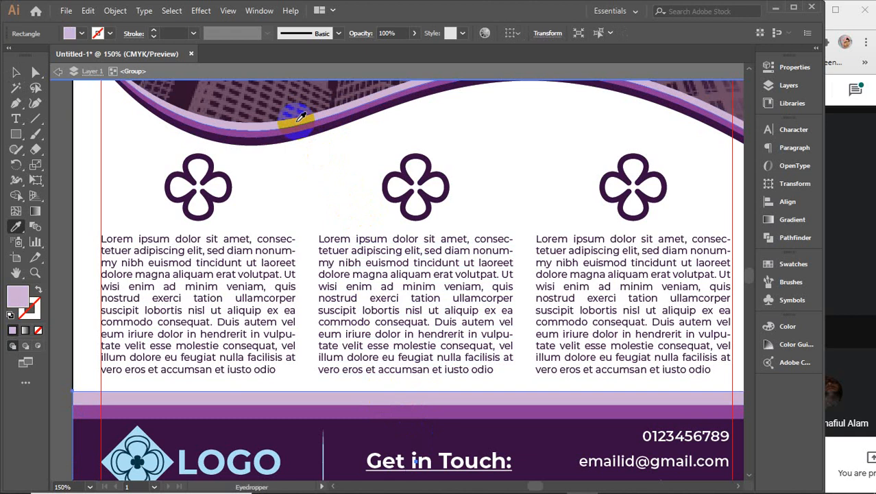
{"action": "key", "text": "v"}
{"action": "left_click", "coordinate": [284, 408]}
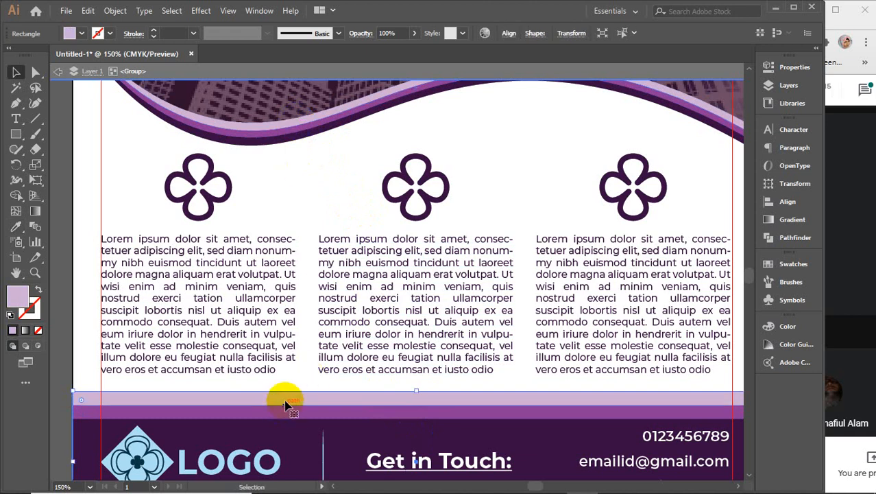
{"action": "scroll", "coordinate": [283, 392], "scroll_direction": "down", "scroll_amount": 2}
{"action": "scroll", "coordinate": [284, 391], "scroll_direction": "up", "scroll_amount": 4}
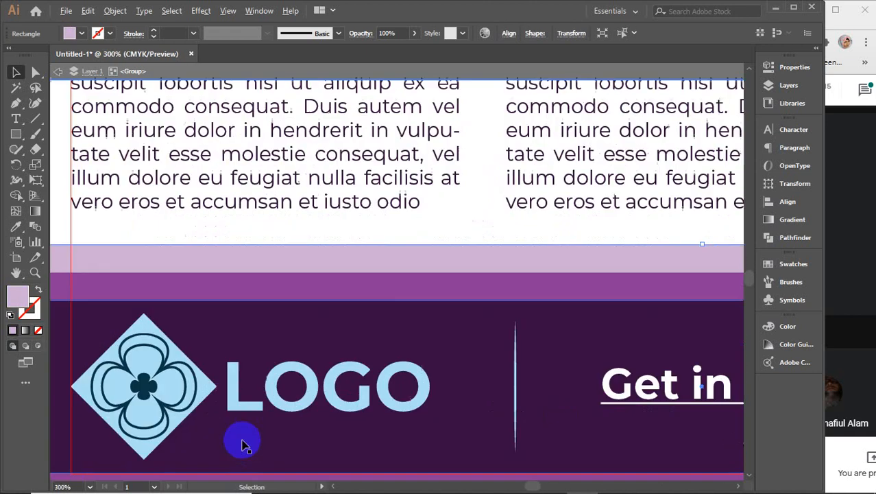
Step: Make the footer LOGO text light purple using the Eyedropper
{"action": "scroll", "coordinate": [242, 446], "scroll_direction": "up", "scroll_amount": 1}
{"action": "left_click_drag", "start_coordinate": [268, 417], "coordinate": [345, 397]}
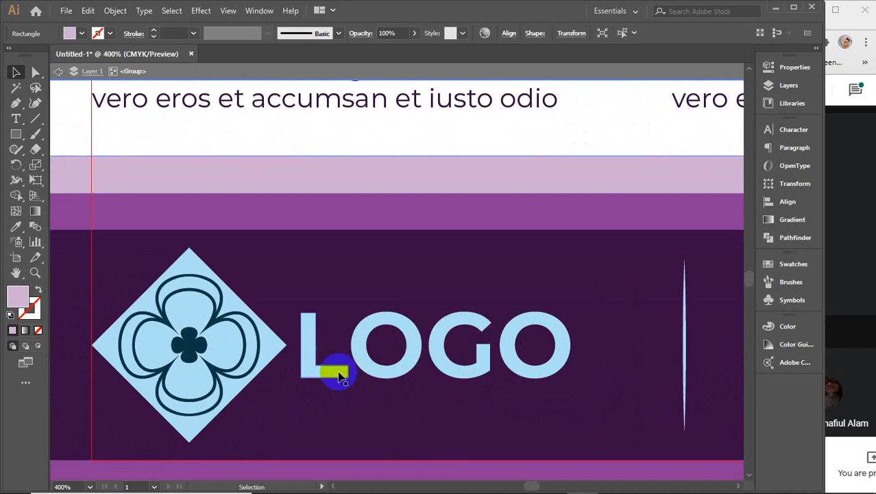
{"action": "double_click", "coordinate": [339, 371]}
{"action": "left_click", "coordinate": [338, 372]}
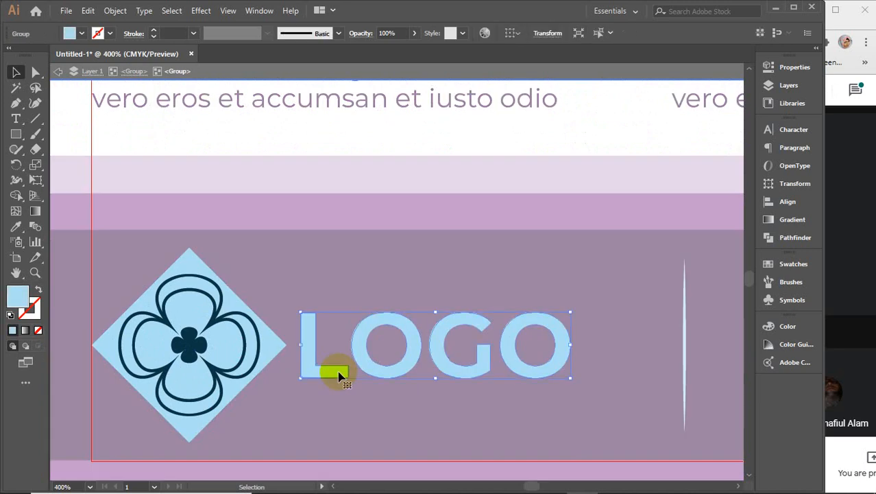
{"action": "key", "text": "i"}
{"action": "left_click", "coordinate": [292, 166]}
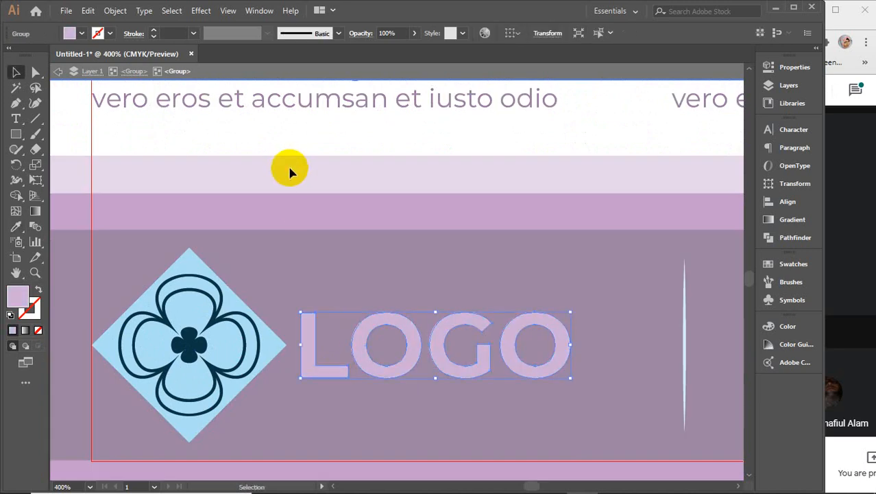
Step: Give the footer diamond the LOGO's lavender and turn the flower dark purple
{"action": "left_click", "coordinate": [235, 299]}
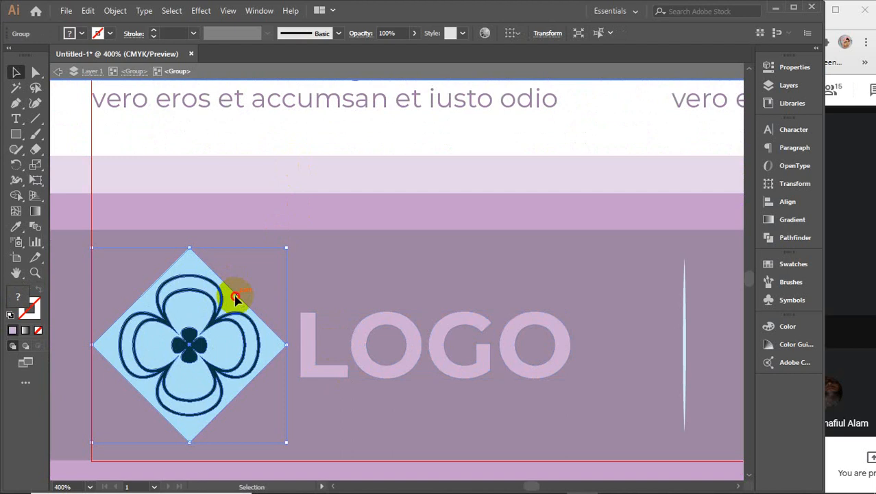
{"action": "double_click", "coordinate": [234, 299]}
{"action": "left_click", "coordinate": [236, 297]}
{"action": "key", "text": "i"}
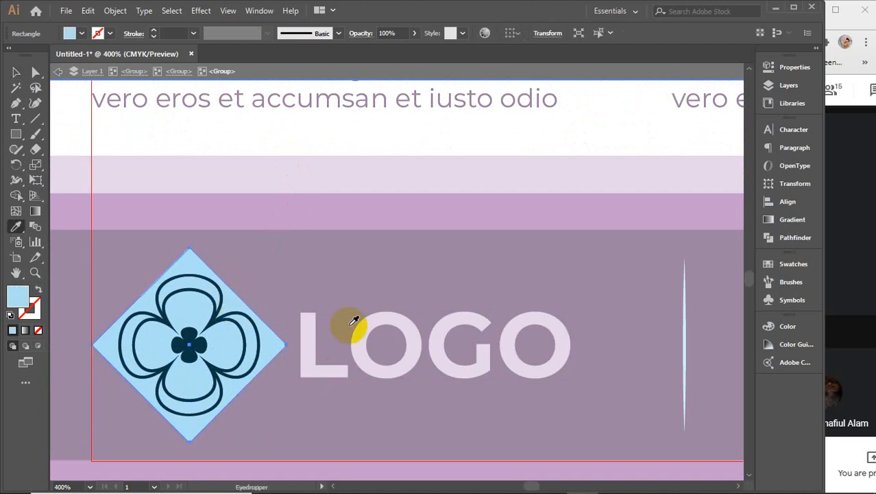
{"action": "left_click", "coordinate": [313, 338]}
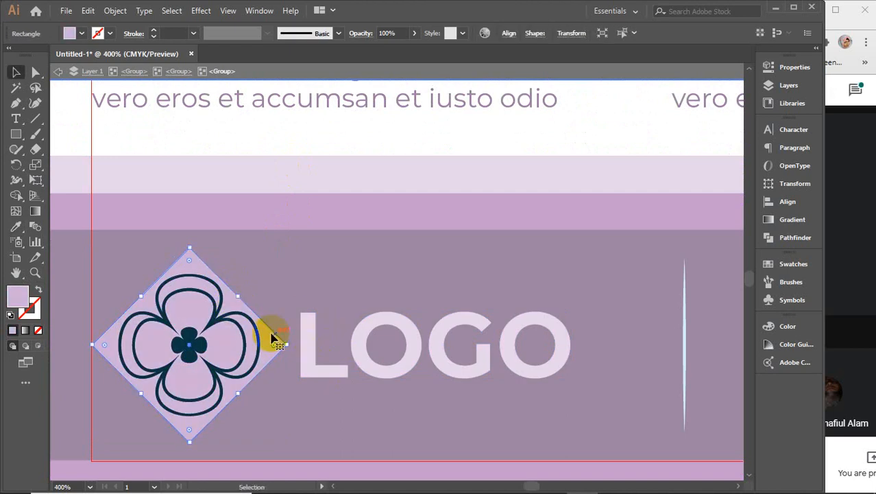
{"action": "key", "text": "v"}
{"action": "left_click", "coordinate": [225, 318]}
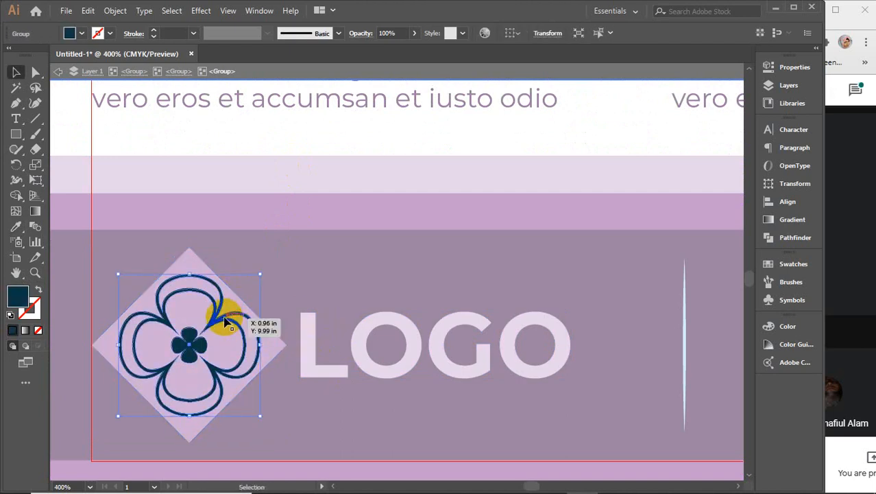
{"action": "key", "text": "i"}
{"action": "left_click", "coordinate": [271, 236]}
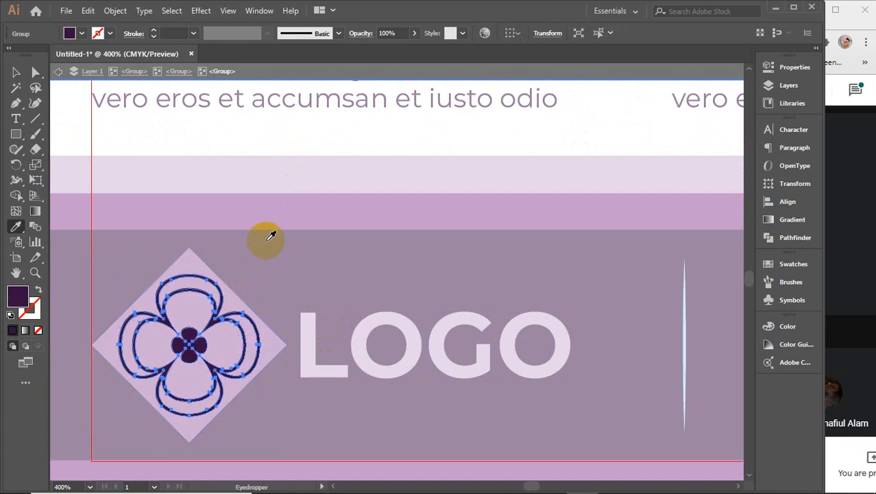
{"action": "key", "text": "v"}
Step: Set the footer's vertical divider line stroke to white (#ffffff)
{"action": "scroll", "coordinate": [307, 298], "scroll_direction": "down", "scroll_amount": 2, "text": "alt"}
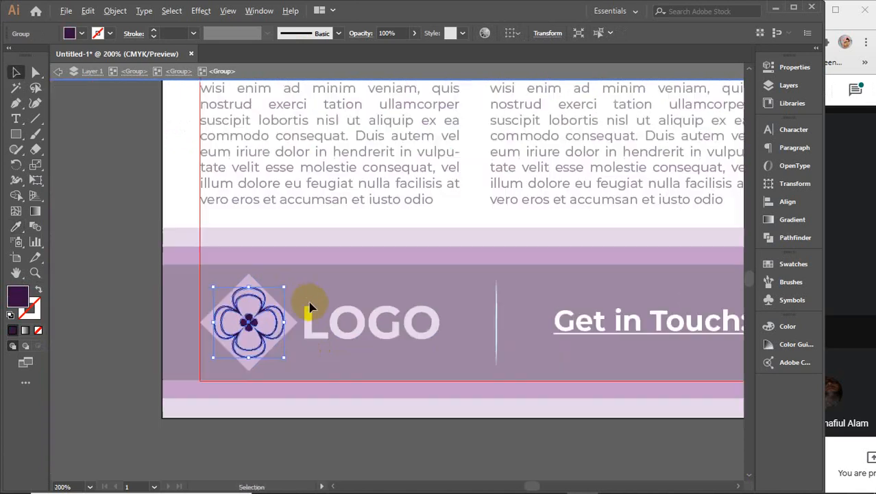
{"action": "scroll", "coordinate": [528, 346], "scroll_direction": "right", "scroll_amount": 3, "text": "shift"}
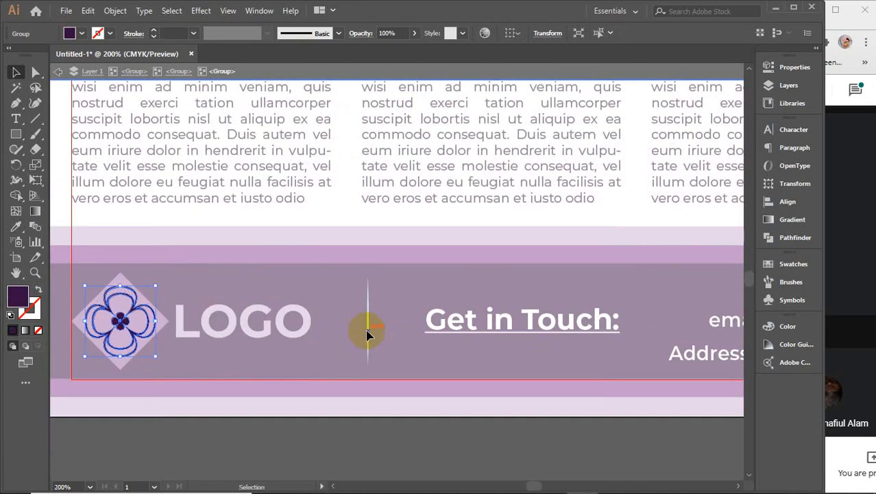
{"action": "left_click", "coordinate": [367, 333]}
{"action": "double_click", "coordinate": [378, 128]}
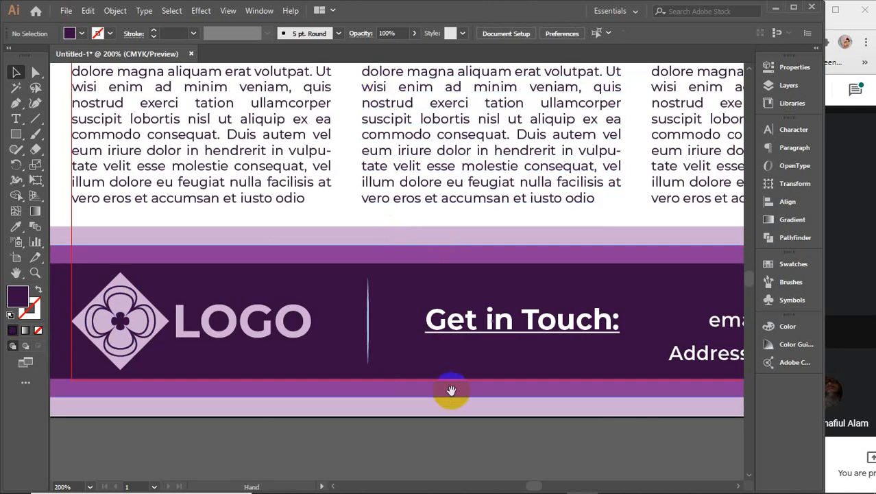
{"action": "left_click_drag", "start_coordinate": [450, 386], "coordinate": [408, 387]}
{"action": "double_click", "coordinate": [325, 328]}
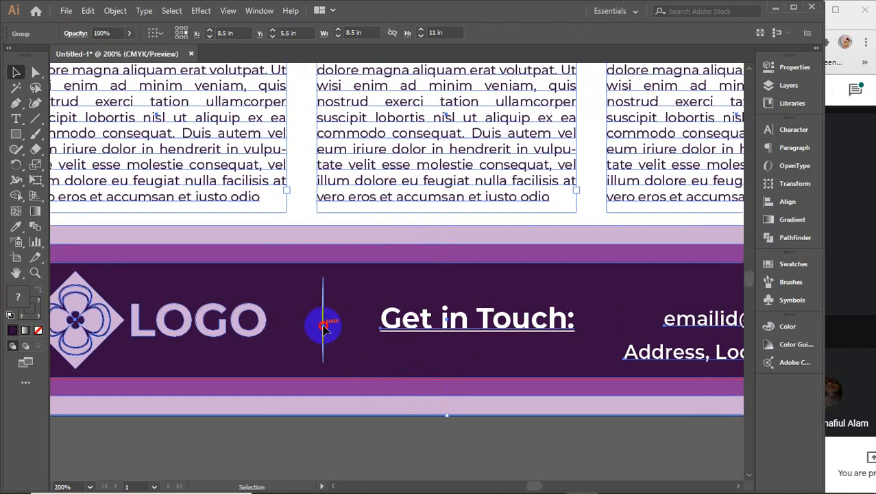
{"action": "left_click", "coordinate": [325, 330]}
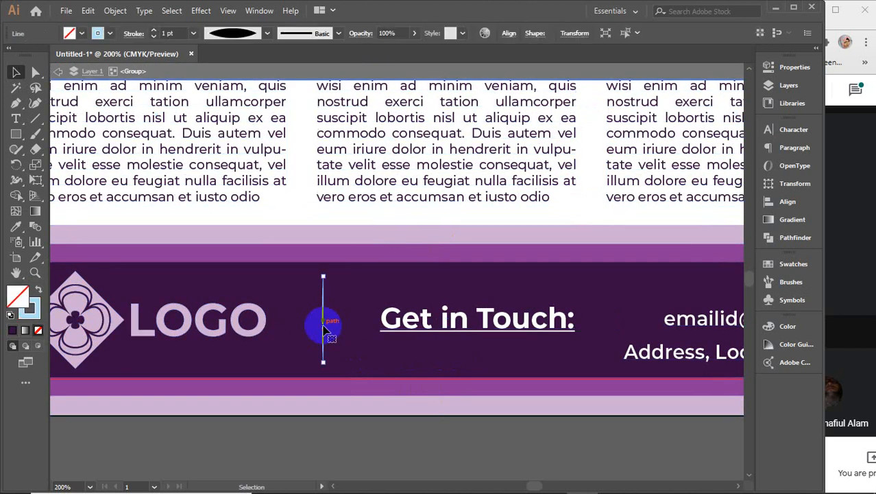
{"action": "double_click", "coordinate": [31, 310]}
{"action": "mouse_move", "coordinate": [525, 254]}
{"action": "left_mouse_down"}
{"action": "mouse_move", "coordinate": [518, 221]}
{"action": "mouse_move", "coordinate": [448, 100]}
{"action": "left_mouse_up"}
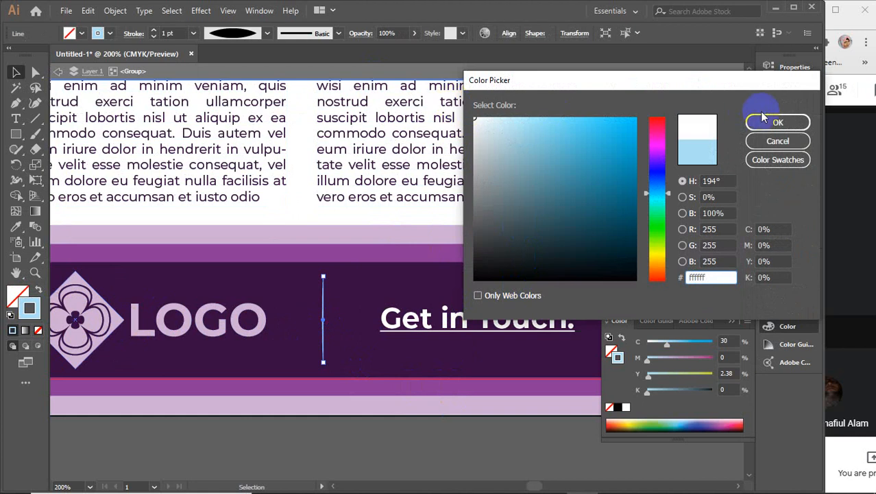
{"action": "left_click", "coordinate": [776, 122]}
{"action": "left_click", "coordinate": [732, 323]}
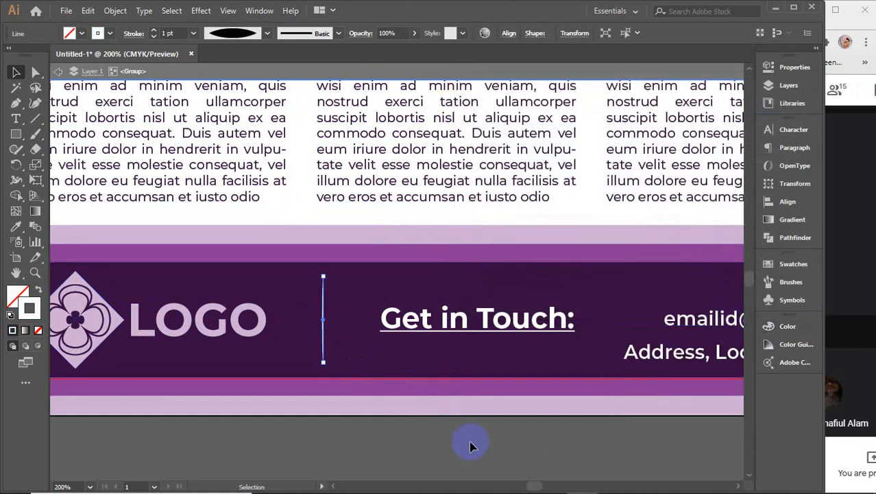
{"action": "left_click", "coordinate": [470, 446]}
Step: Make the top LOGO text light purple to match the wave
{"action": "scroll", "coordinate": [470, 446], "scroll_direction": "down", "scroll_amount": 1}
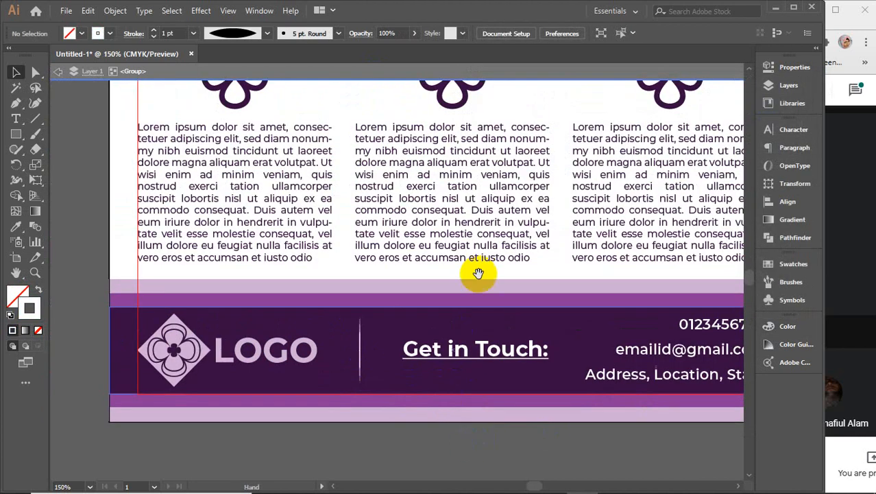
{"action": "left_click_drag", "start_coordinate": [353, 162], "coordinate": [378, 330]}
{"action": "scroll", "coordinate": [406, 144], "scroll_direction": "up", "scroll_amount": 10}
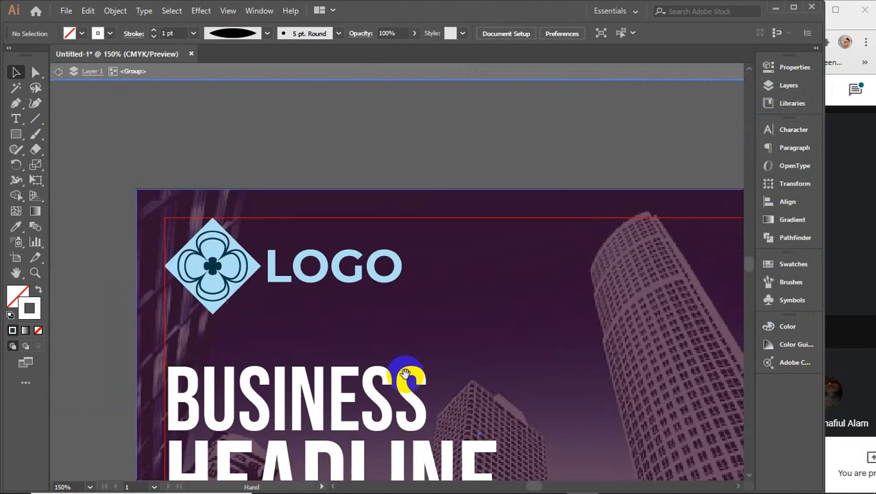
{"action": "scroll", "coordinate": [241, 264], "scroll_direction": "up", "scroll_amount": 2}
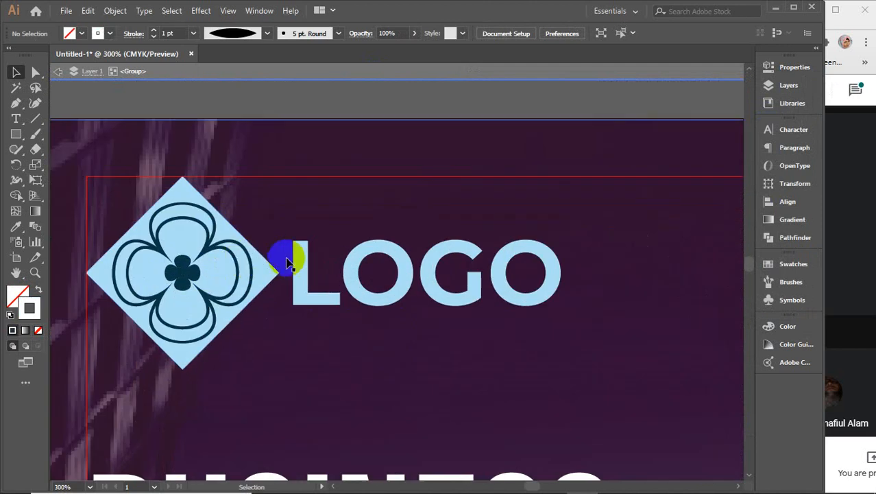
{"action": "double_click", "coordinate": [302, 276]}
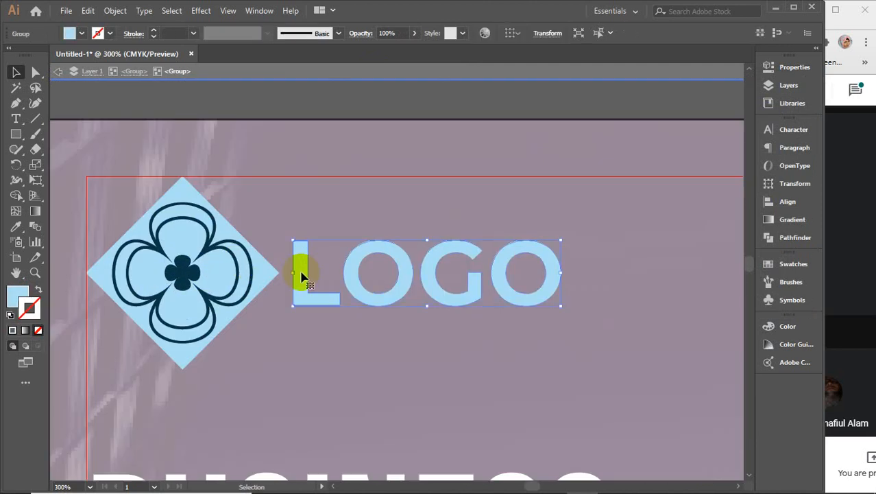
{"action": "scroll", "coordinate": [302, 277], "scroll_direction": "down", "scroll_amount": 2}
{"action": "left_click_drag", "start_coordinate": [317, 329], "coordinate": [295, 162]}
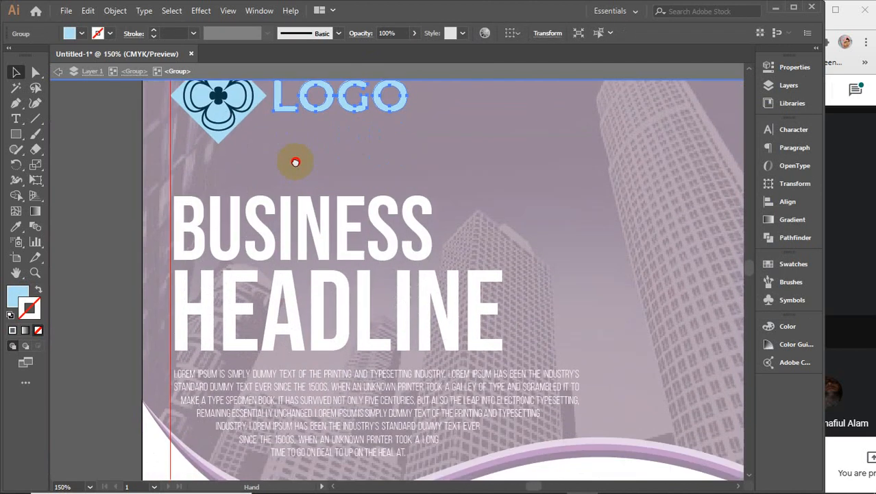
{"action": "left_click", "coordinate": [218, 141], "text": "shift"}
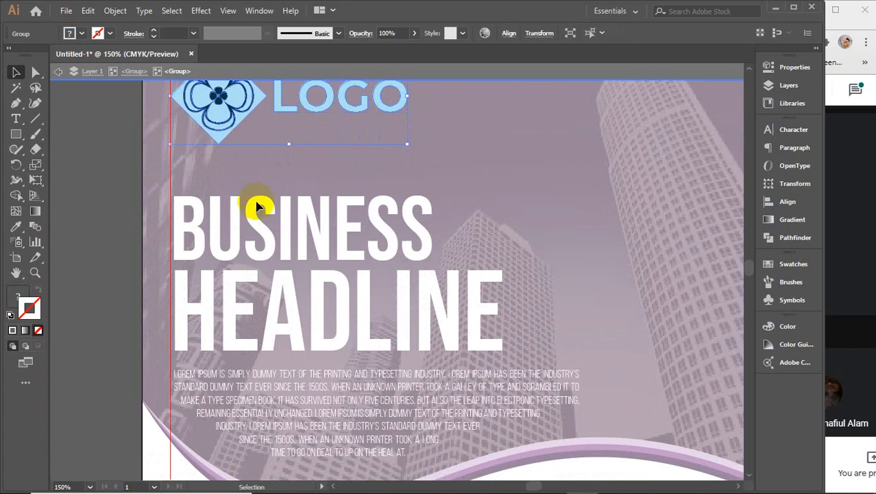
{"action": "left_click", "coordinate": [392, 124]}
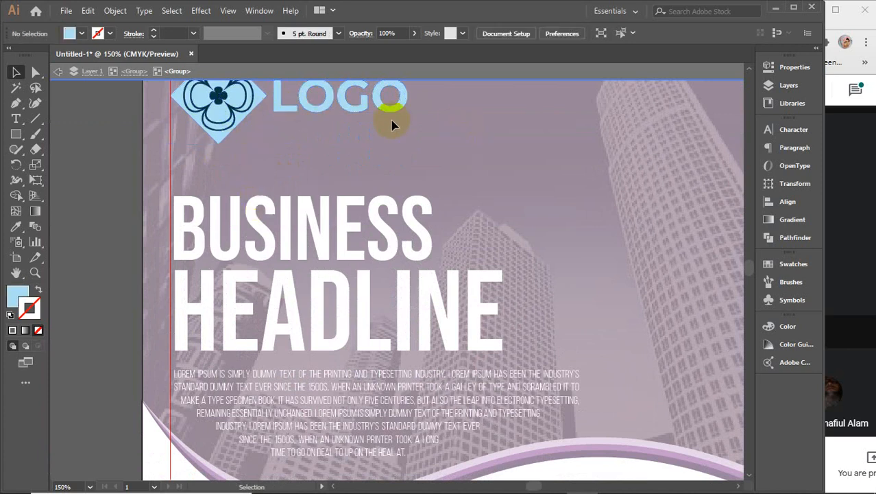
{"action": "left_click", "coordinate": [287, 114]}
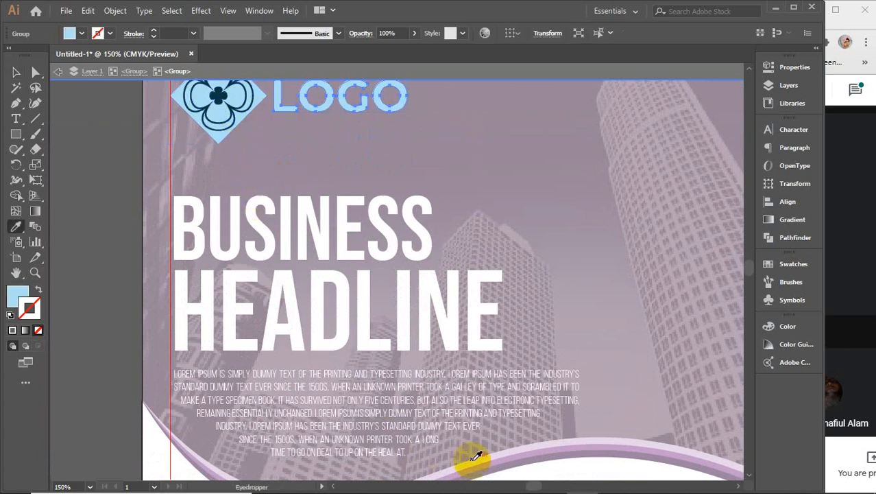
{"action": "left_click", "coordinate": [473, 462]}
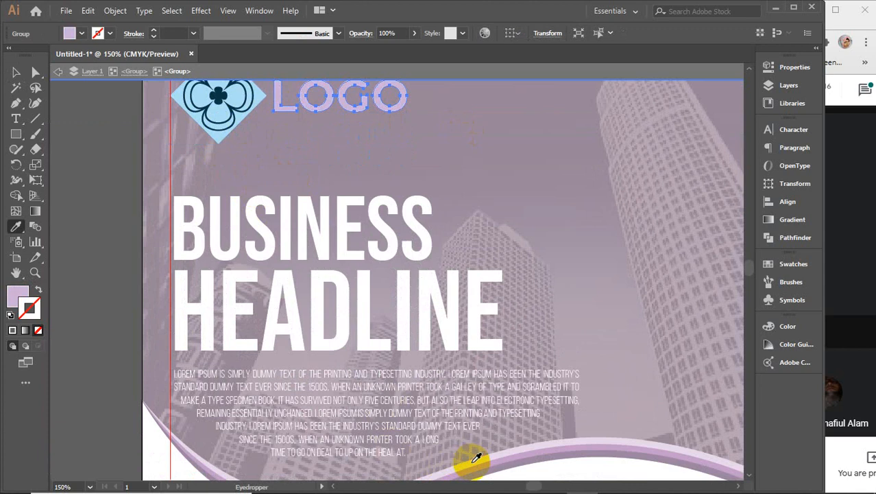
{"action": "key", "text": "v"}
Step: Give the top logo's diamond light purple and its flower dark purple
{"action": "double_click", "coordinate": [242, 121]}
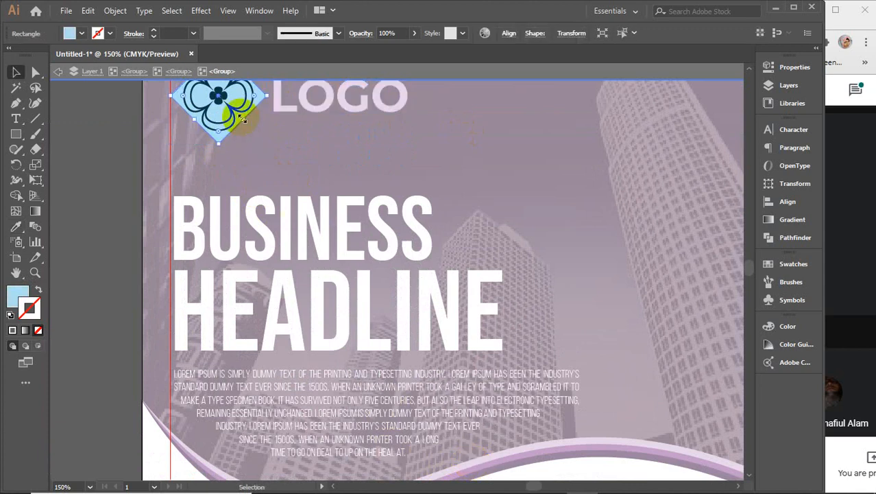
{"action": "key", "text": "i"}
{"action": "left_click", "coordinate": [284, 107]}
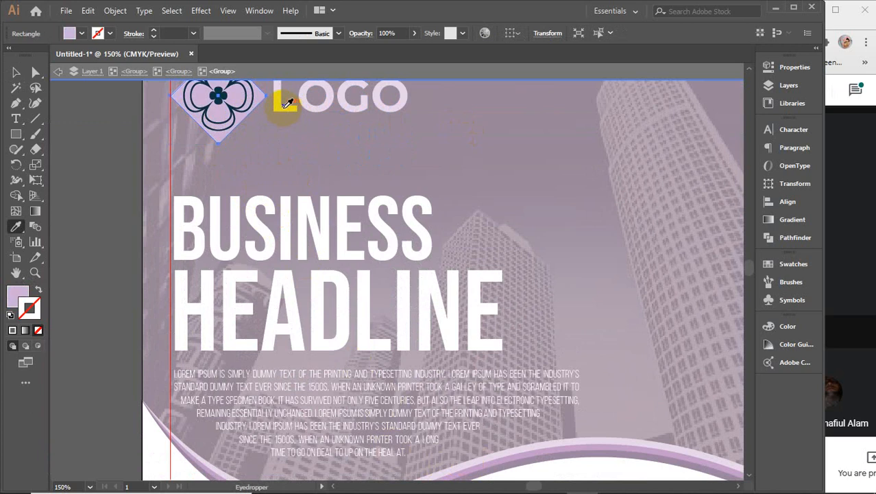
{"action": "key", "text": "c"}
{"action": "key", "text": "v"}
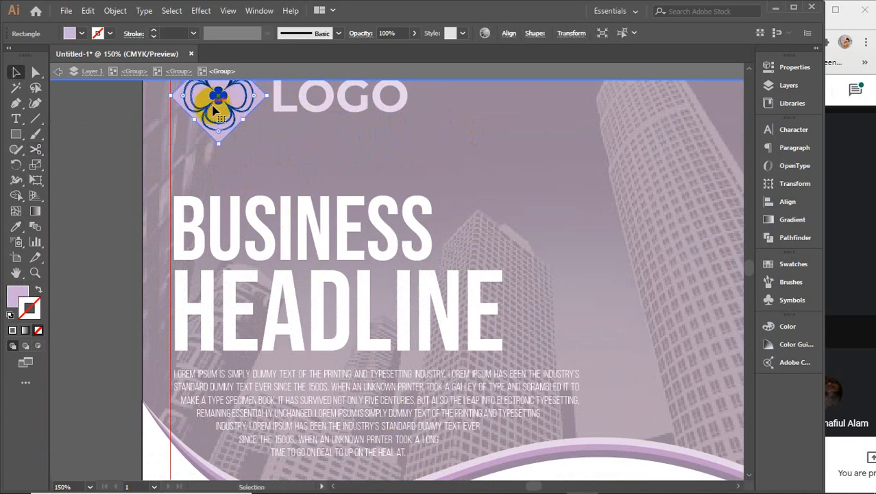
{"action": "left_click", "coordinate": [234, 117]}
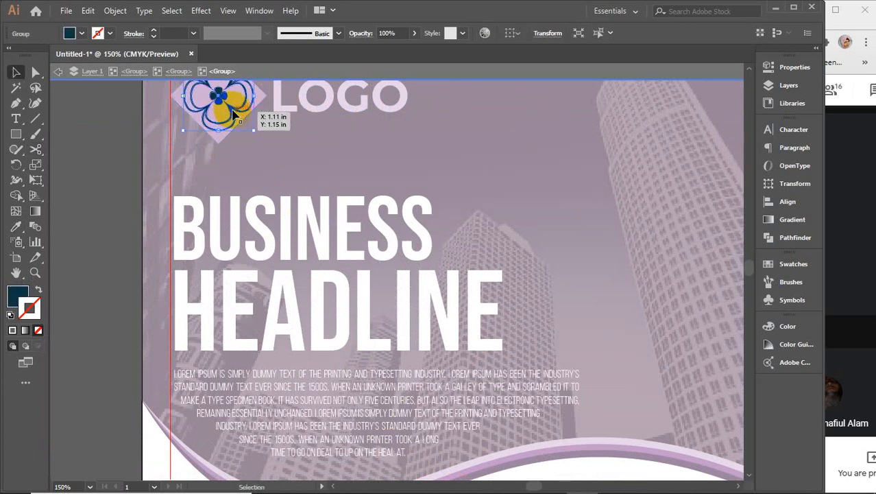
{"action": "key", "text": "i"}
{"action": "left_click", "coordinate": [542, 449]}
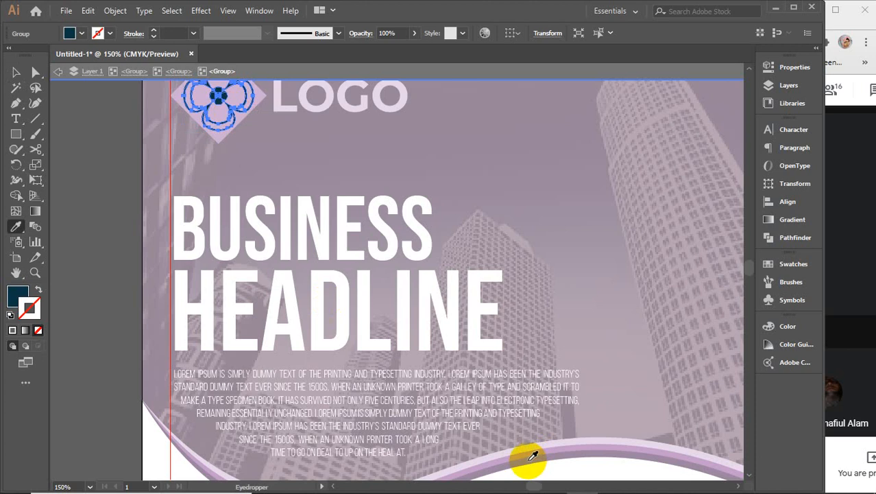
{"action": "left_click", "coordinate": [16, 72]}
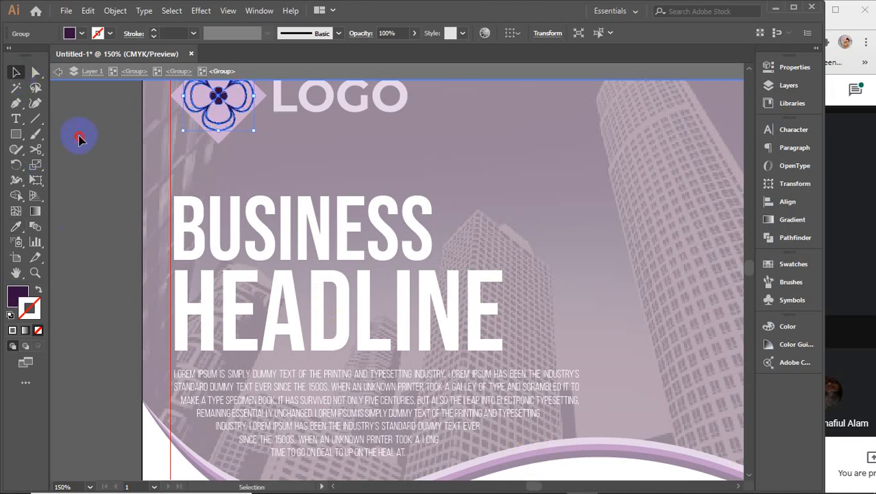
{"action": "double_click", "coordinate": [79, 139]}
Step: Zoom out, copy the whole purple flyer group, and return to the Photoshop mockup
{"action": "key", "text": "ctrl+minus"}
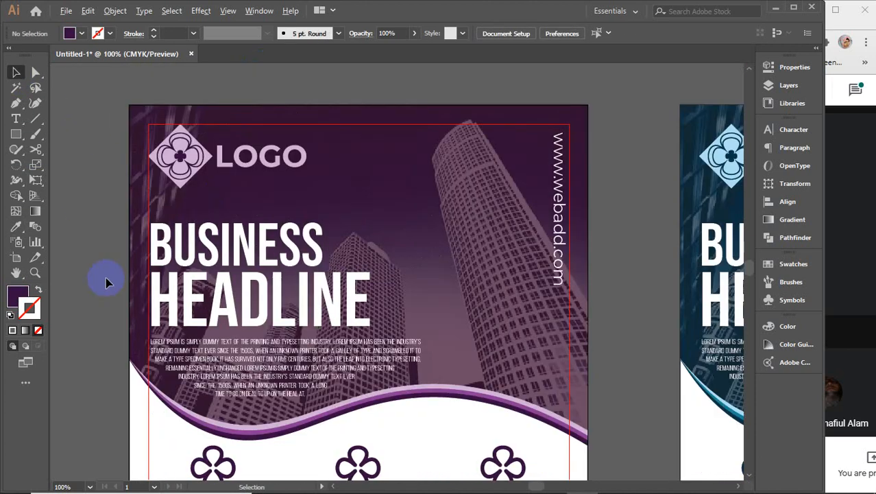
{"action": "key", "text": "ctrl+minus"}
{"action": "left_click_drag", "start_coordinate": [255, 313], "coordinate": [365, 209]}
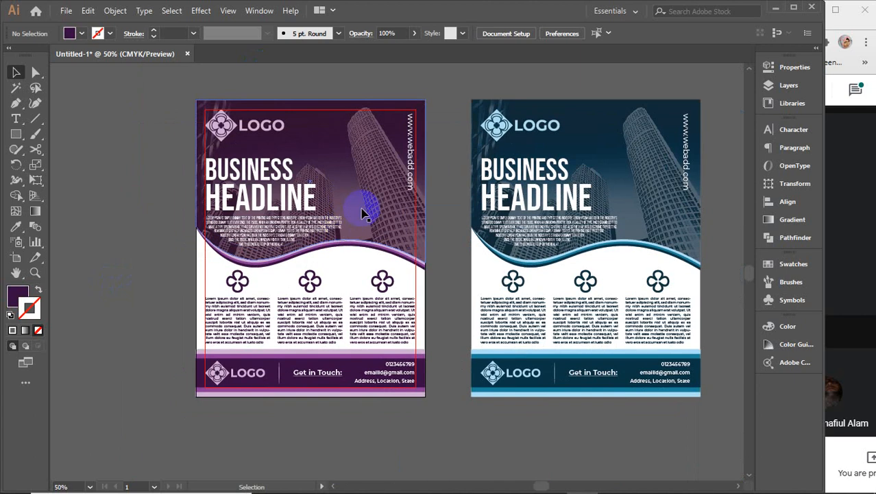
{"action": "left_click", "coordinate": [348, 202]}
{"action": "key", "text": "ctrl"}
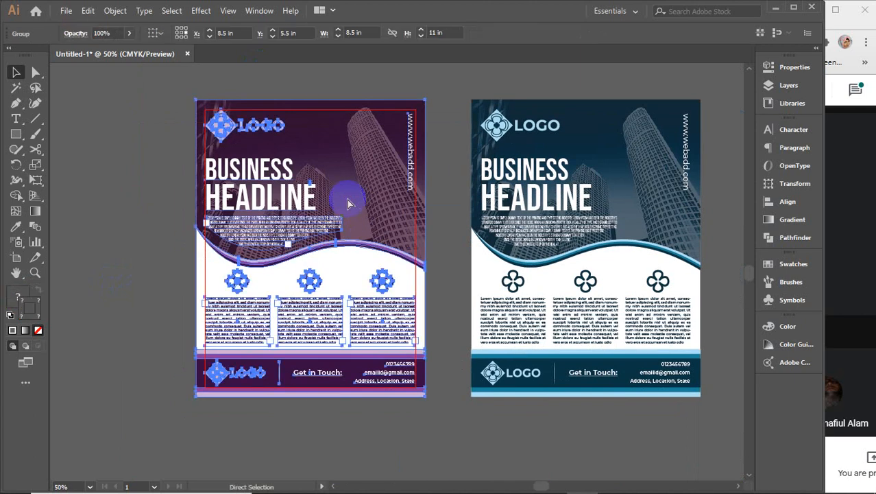
{"action": "left_click", "coordinate": [550, 481]}
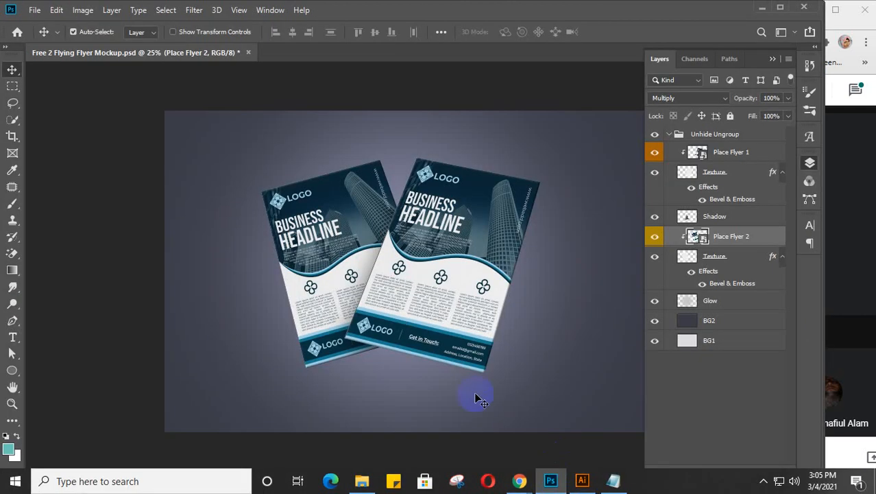
Step: In the Place Flyer 2 smart object, paste the purple flyer as a Smart Object and stretch it to fit the page
{"action": "left_click", "coordinate": [696, 237]}
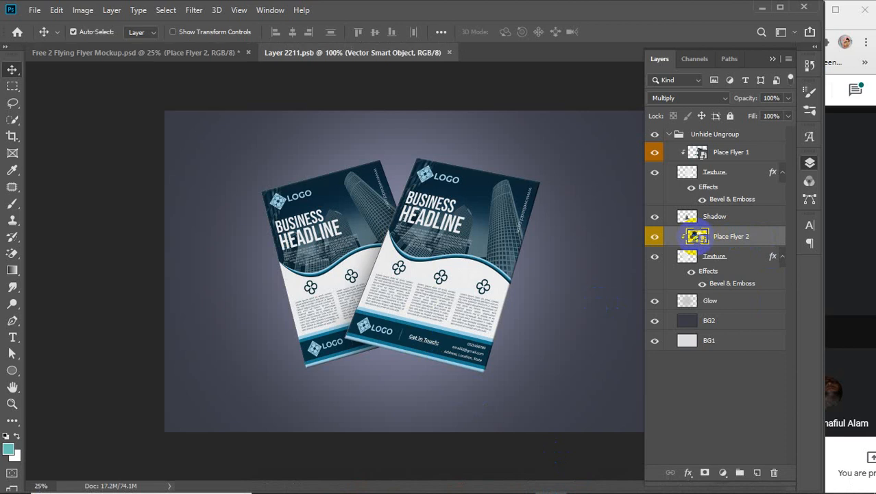
{"action": "key", "text": "ctrl+v"}
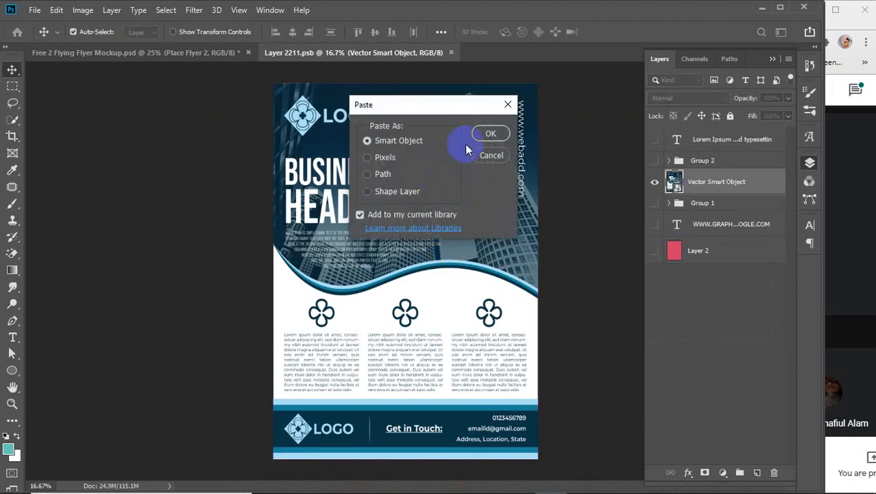
{"action": "left_click", "coordinate": [487, 136]}
{"action": "left_click_drag", "start_coordinate": [358, 133], "coordinate": [356, 121]}
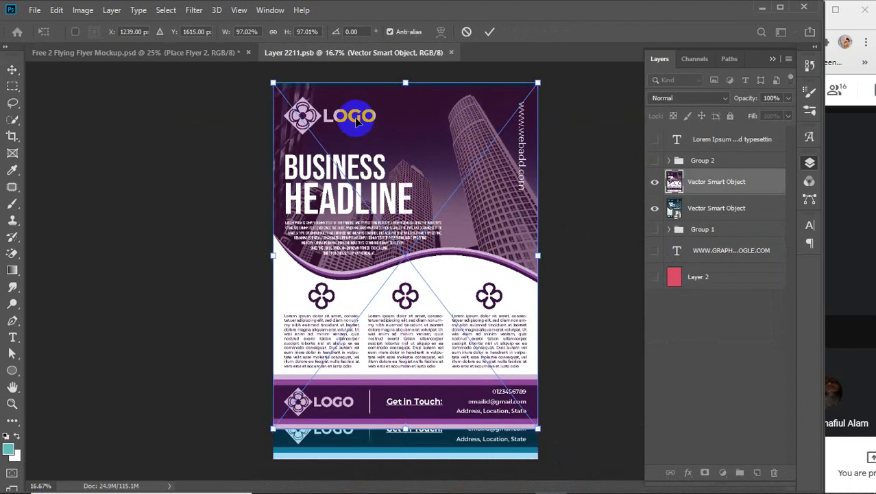
{"action": "key", "text": "Up"}
{"action": "key", "text": "Up"}
{"action": "key", "text": "Up"}
{"action": "key", "text": "Up"}
{"action": "key", "text": "Up"}
{"action": "key", "text": "Up"}
{"action": "key", "text": "Up"}
{"action": "key", "text": "Up"}
{"action": "key", "text": "Up"}
{"action": "key", "text": "Up"}
{"action": "key", "text": "Up"}
{"action": "key", "text": "Up"}
{"action": "key", "text": "Up"}
{"action": "key", "text": "Up"}
{"action": "key", "text": "Up"}
{"action": "key", "text": "Up"}
{"action": "key", "text": "Up"}
{"action": "key", "text": "Up"}
{"action": "key", "text": "Up"}
{"action": "key", "text": "Up"}
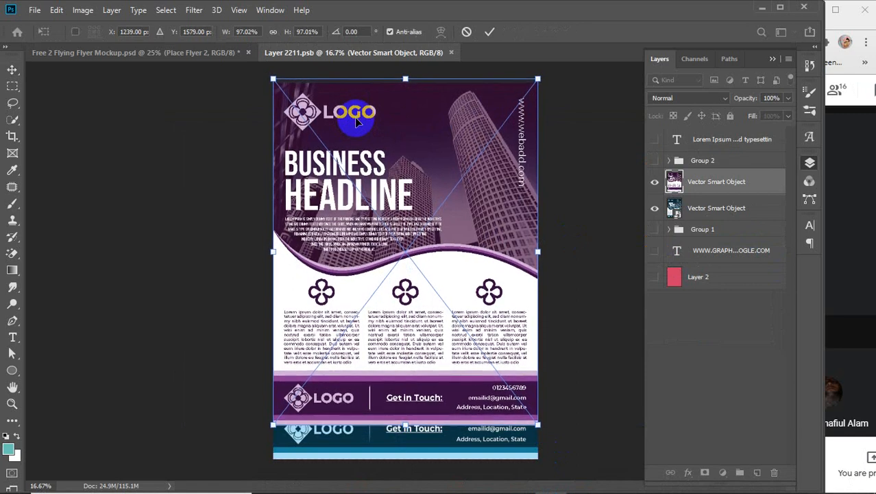
{"action": "key", "text": "Up"}
{"action": "key", "text": "Up"}
{"action": "key", "text": "Up"}
{"action": "key", "text": "Up"}
{"action": "key", "text": "Up"}
{"action": "key", "text": "Up"}
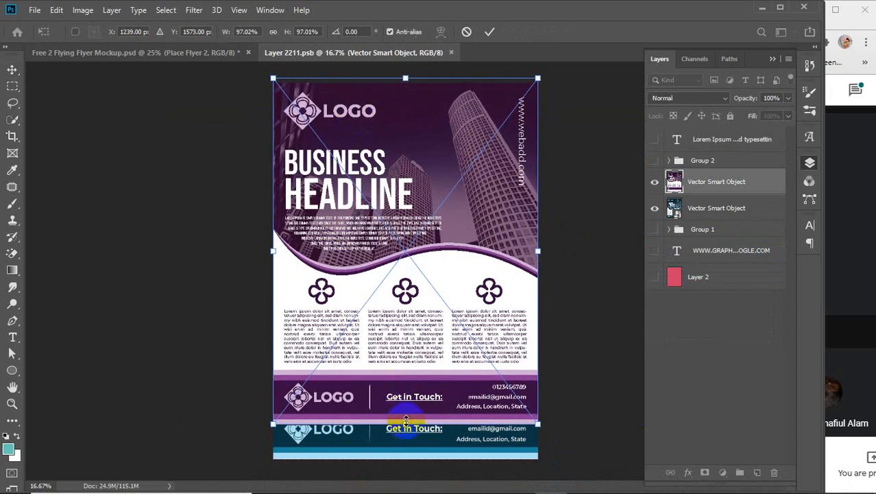
{"action": "left_click_drag", "start_coordinate": [405, 423], "coordinate": [403, 461]}
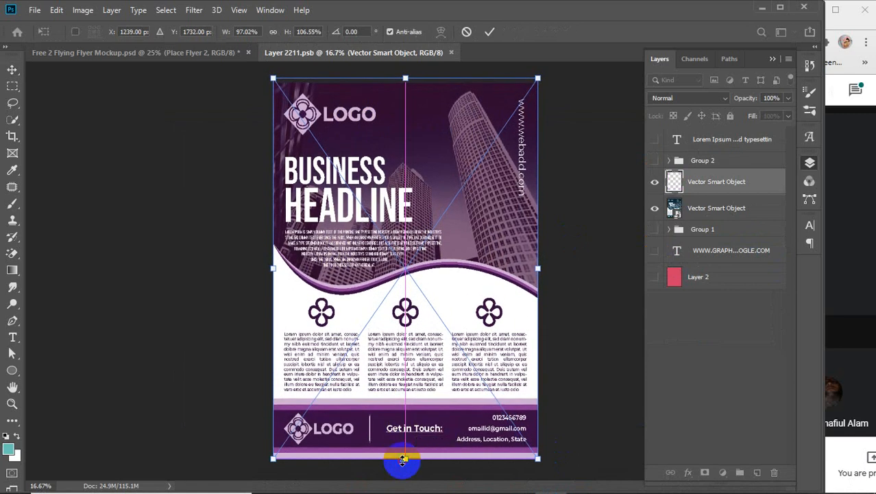
{"action": "left_click", "coordinate": [489, 31]}
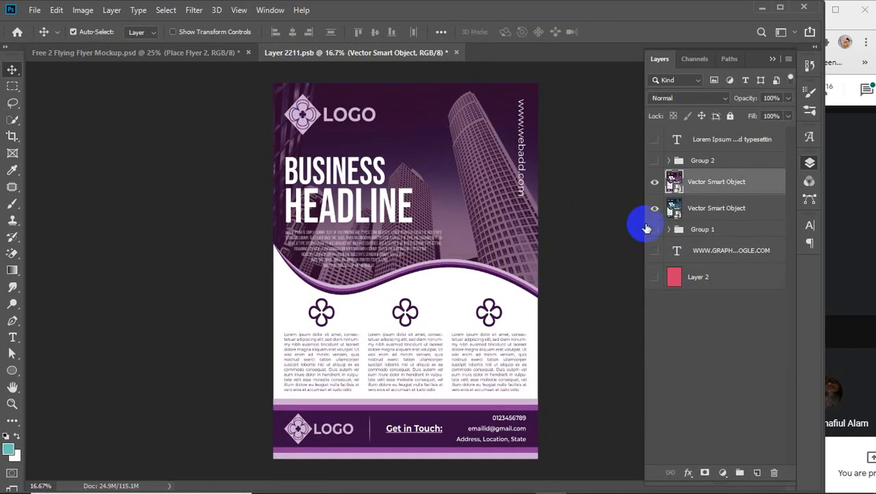
Step: Delete the old blue flyer layer, save the smart object, and close its tab
{"action": "left_click", "coordinate": [706, 207]}
{"action": "key", "text": "Delete"}
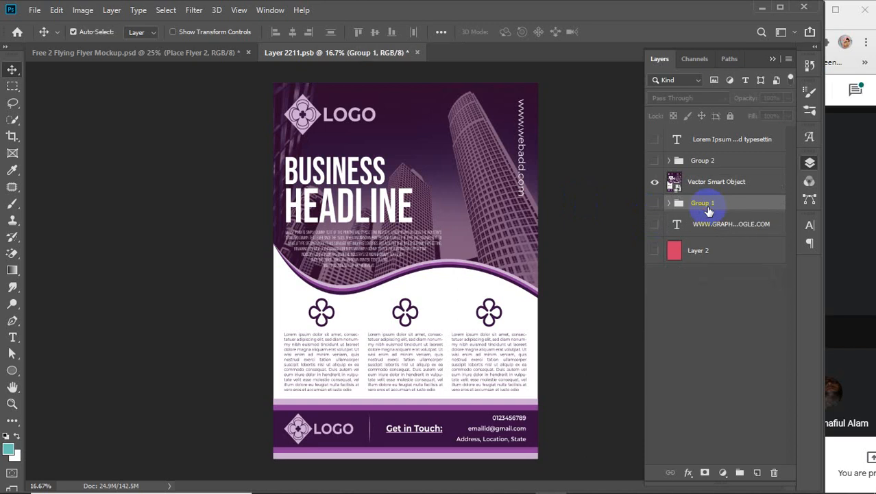
{"action": "key", "text": "ctrl+s"}
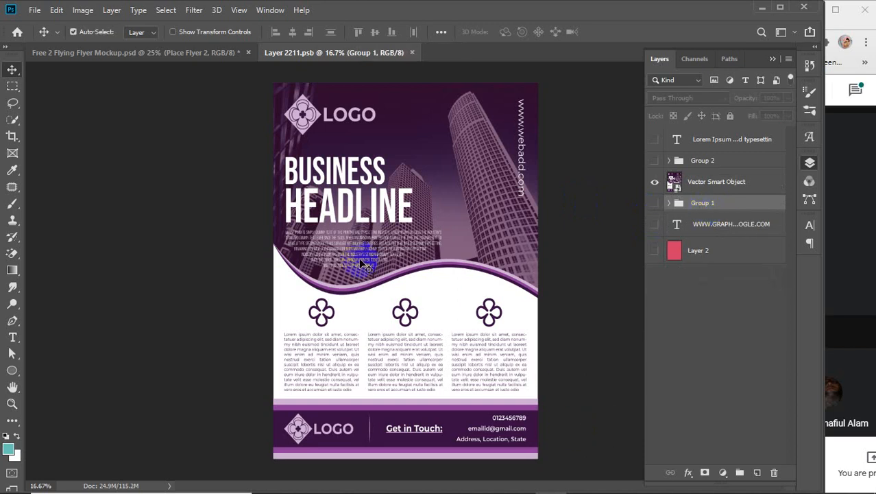
{"action": "left_click", "coordinate": [411, 53]}
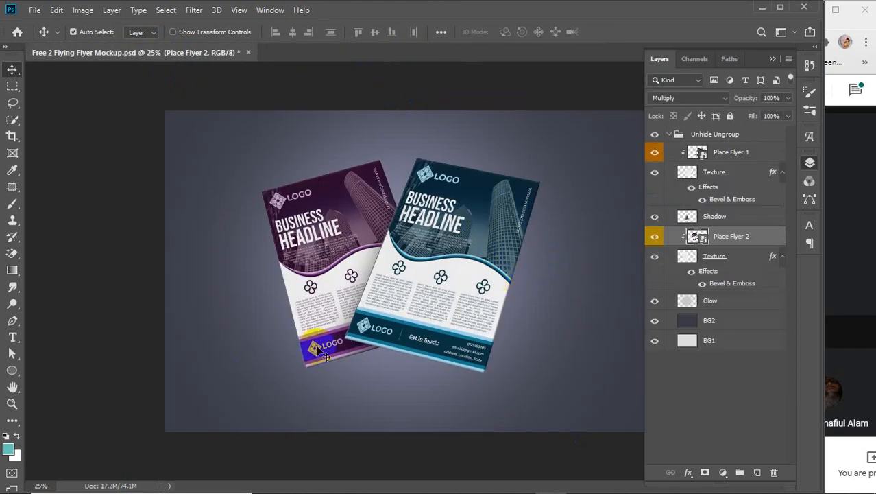
Step: Save the mockup under a new name on the Desktop, renaming it Flyer Mockup
{"action": "left_click", "coordinate": [412, 314]}
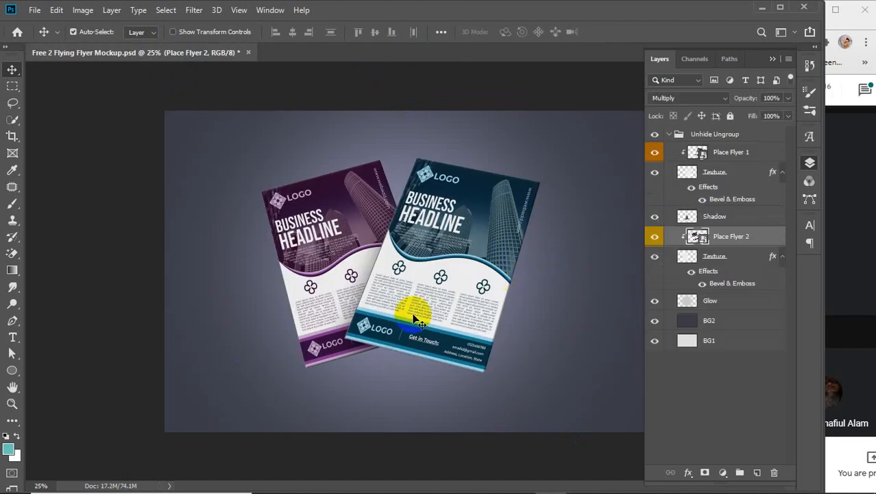
{"action": "left_click", "coordinate": [32, 11]}
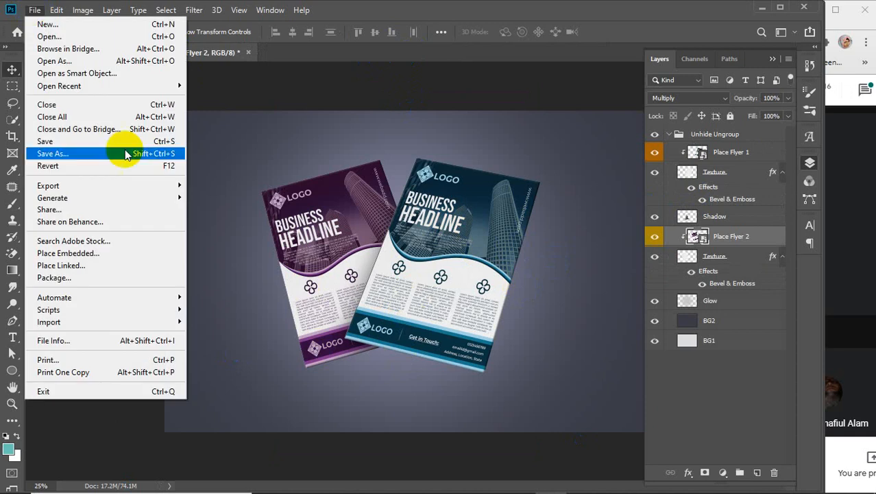
{"action": "left_click", "coordinate": [56, 149]}
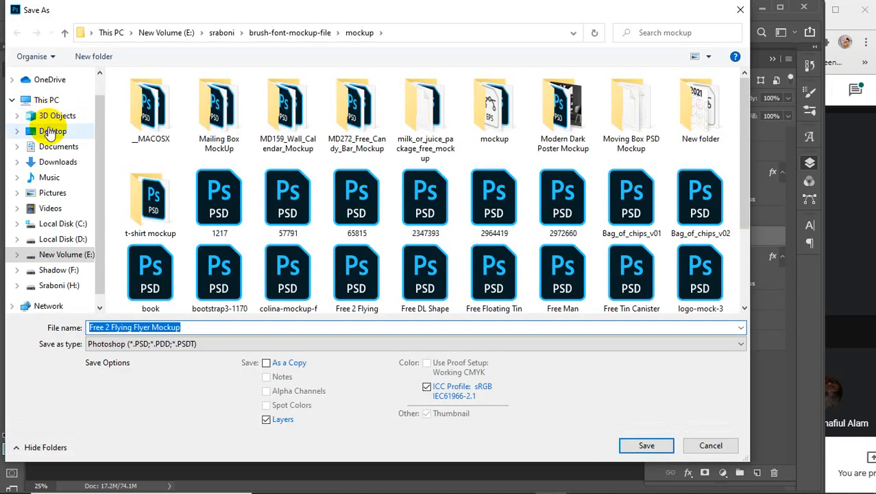
{"action": "left_click", "coordinate": [45, 131]}
{"action": "left_click", "coordinate": [152, 327]}
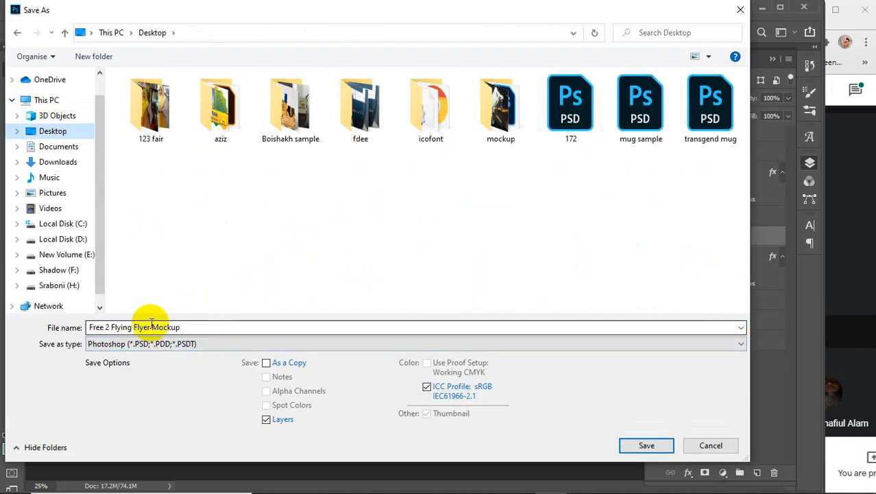
{"action": "key", "text": "ctrl+a"}
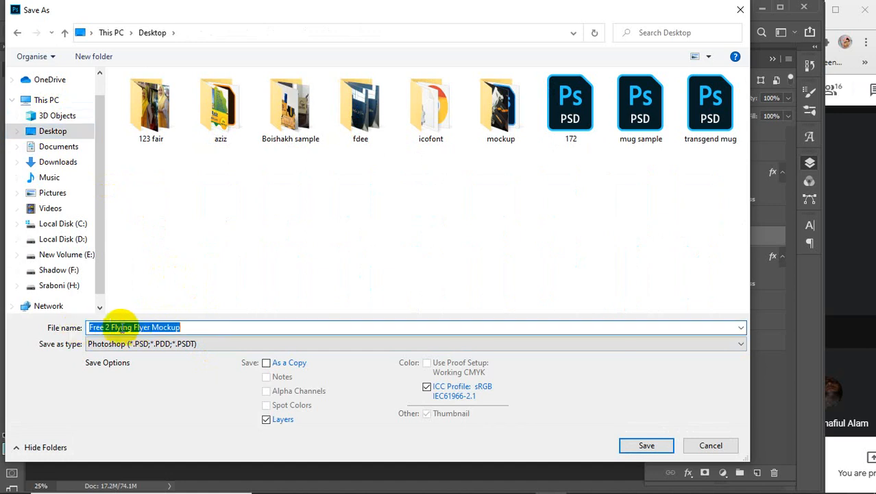
{"action": "left_click_drag", "start_coordinate": [133, 326], "coordinate": [72, 327]}
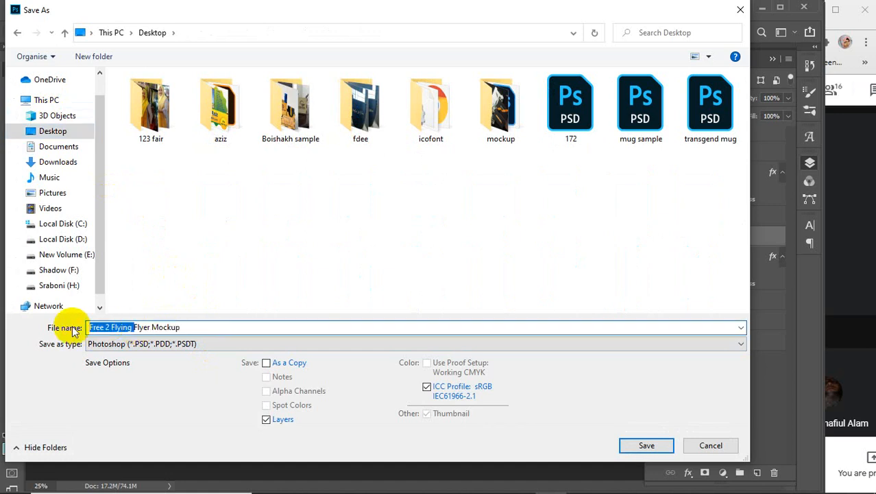
Step: Save it as a JPEG with the default quality options, then minimize Photoshop
{"action": "left_click", "coordinate": [202, 345]}
{"action": "left_click", "coordinate": [171, 216]}
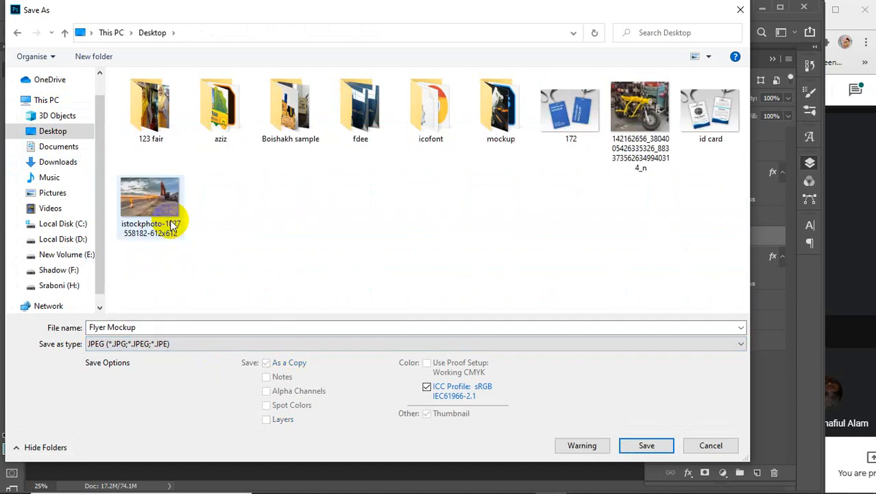
{"action": "left_click", "coordinate": [638, 453]}
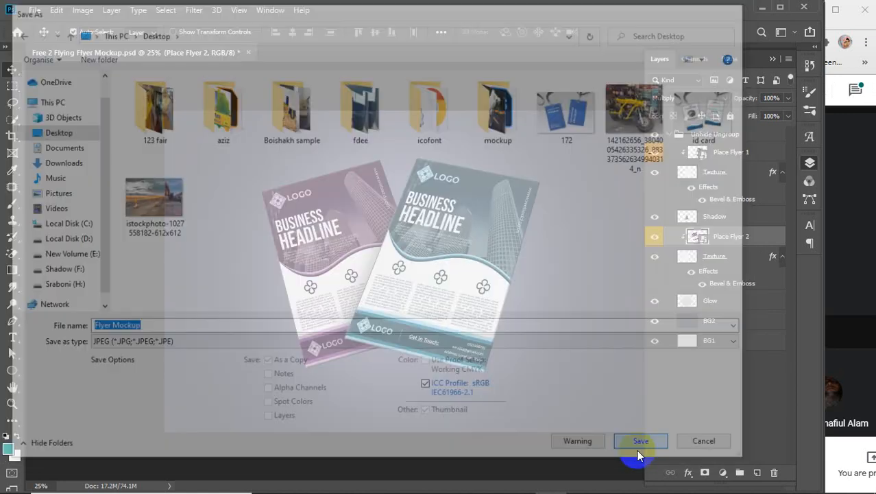
{"action": "left_click", "coordinate": [507, 112]}
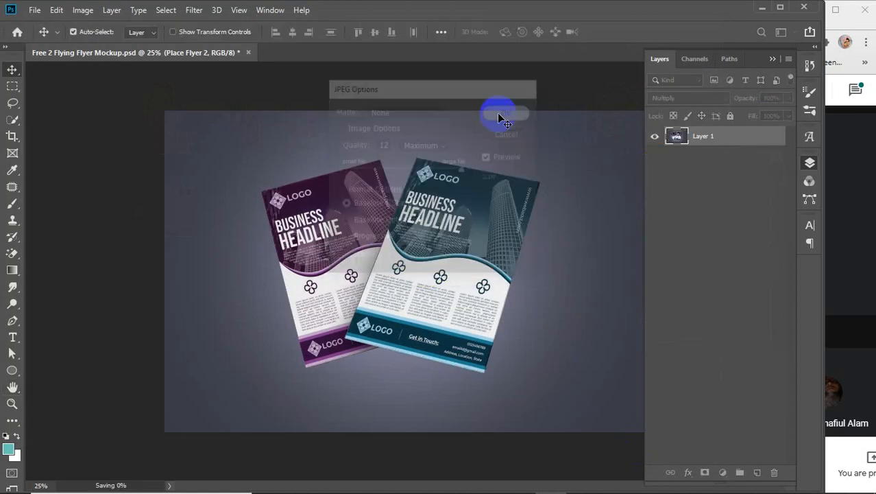
{"action": "left_click", "coordinate": [762, 7]}
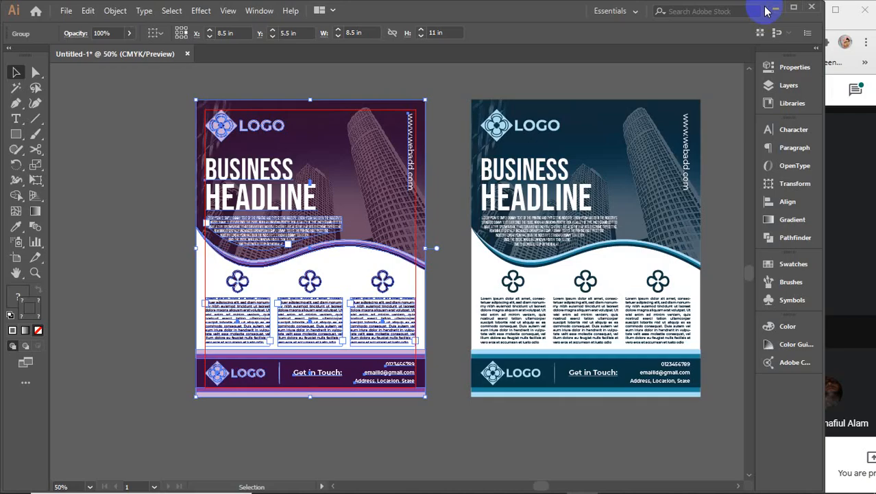
Step: Minimize Illustrator, close the mockup folder window, and refresh the desktop
{"action": "left_click", "coordinate": [772, 8]}
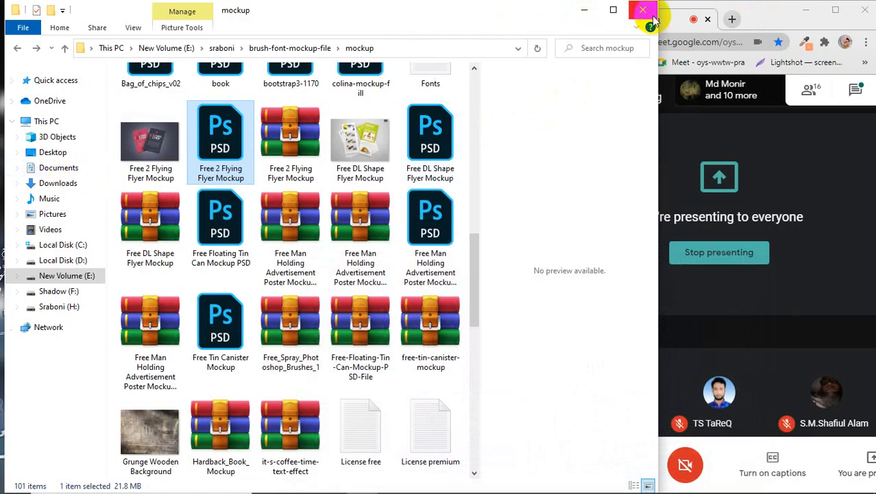
{"action": "left_click", "coordinate": [643, 13]}
{"action": "right_click", "coordinate": [429, 137]}
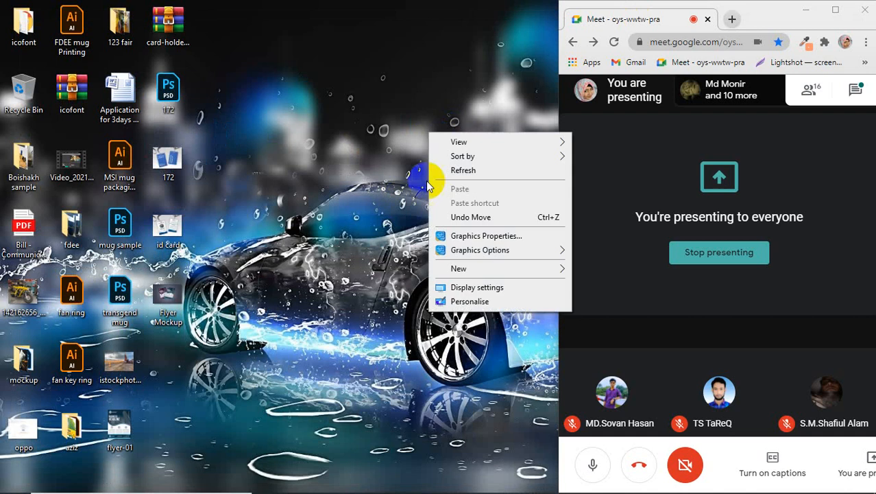
{"action": "left_click", "coordinate": [440, 170]}
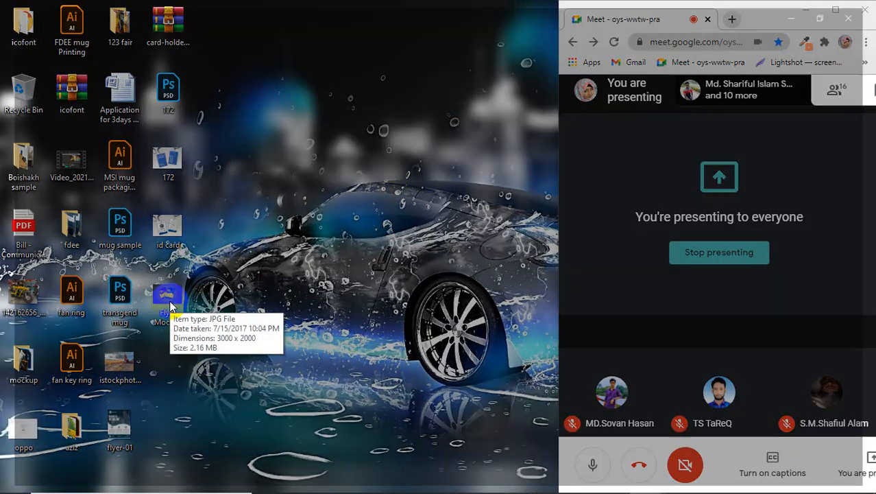
Step: View the Flyer Mockup image in Photos, then close the viewer
{"action": "double_click", "coordinate": [169, 301]}
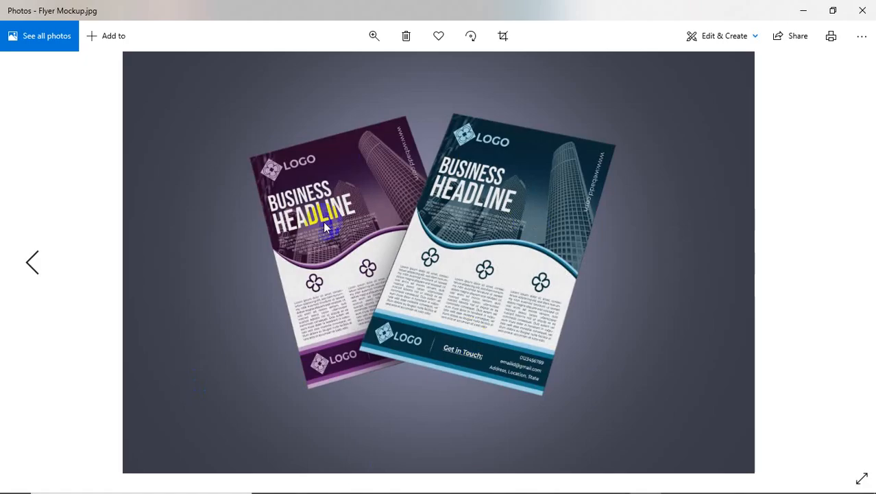
{"action": "left_click", "coordinate": [241, 248]}
{"action": "left_click", "coordinate": [489, 144]}
{"action": "left_click", "coordinate": [501, 369]}
{"action": "left_click", "coordinate": [297, 264]}
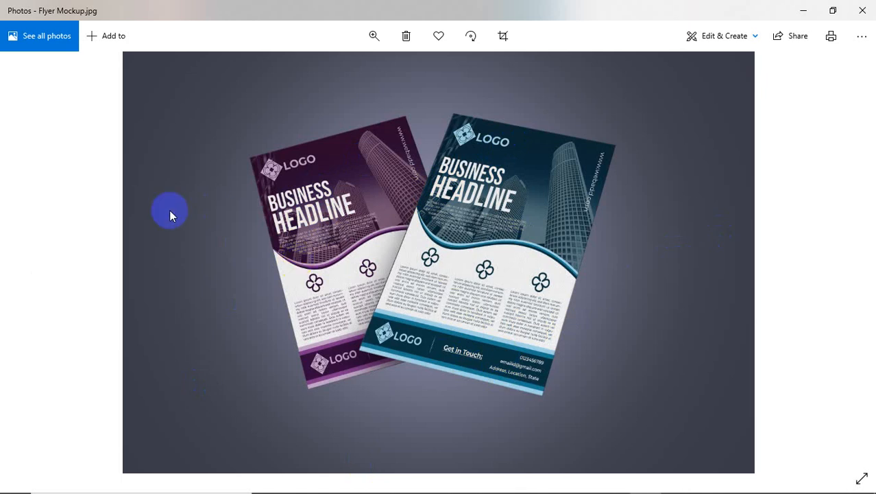
{"action": "left_click", "coordinate": [691, 284]}
{"action": "left_click", "coordinate": [577, 171]}
{"action": "left_click", "coordinate": [370, 197]}
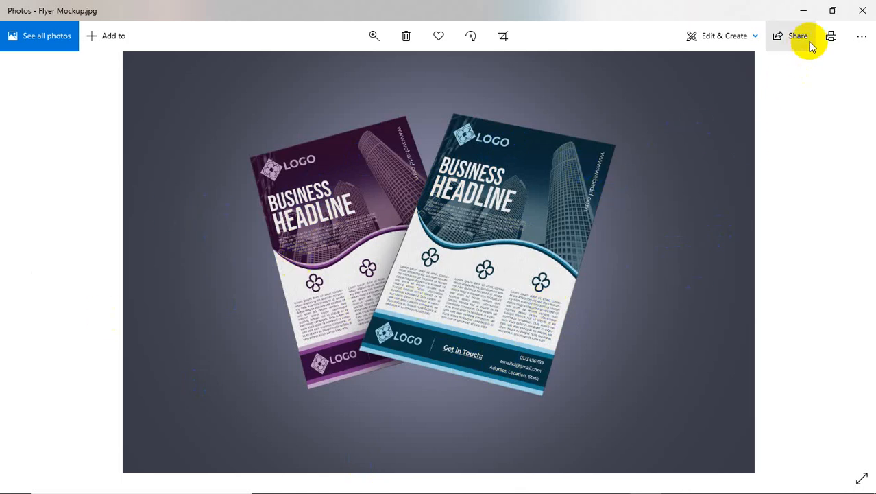
{"action": "left_click", "coordinate": [862, 10]}
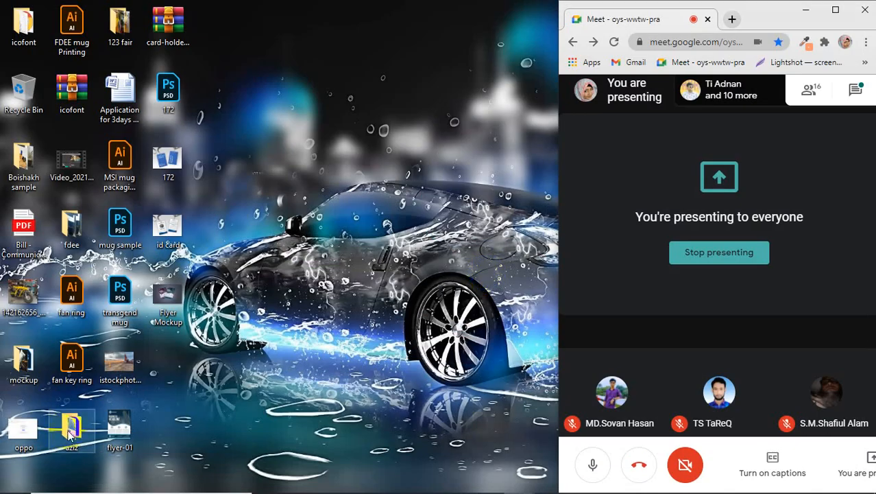
Step: Compare flyer-01.png with Flyer Mockup.jpg in Photos, close it, and refresh the desktop
{"action": "left_click", "coordinate": [118, 431]}
{"action": "double_click", "coordinate": [133, 426]}
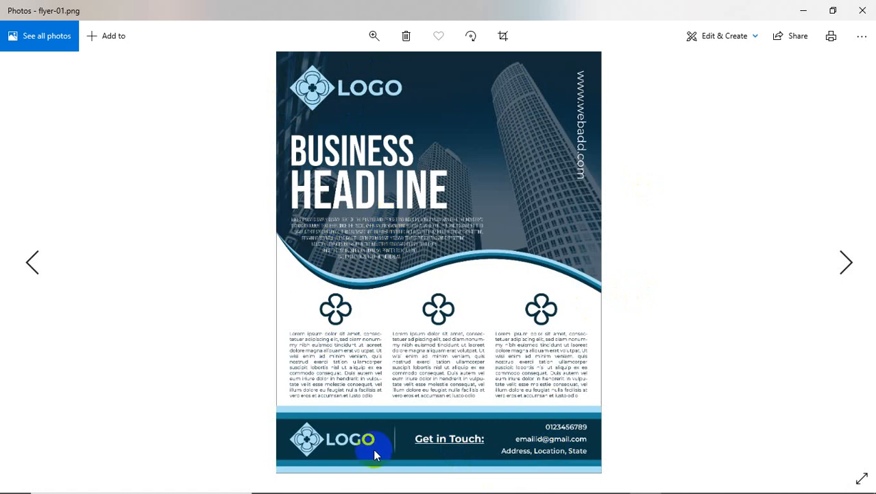
{"action": "left_click", "coordinate": [847, 262]}
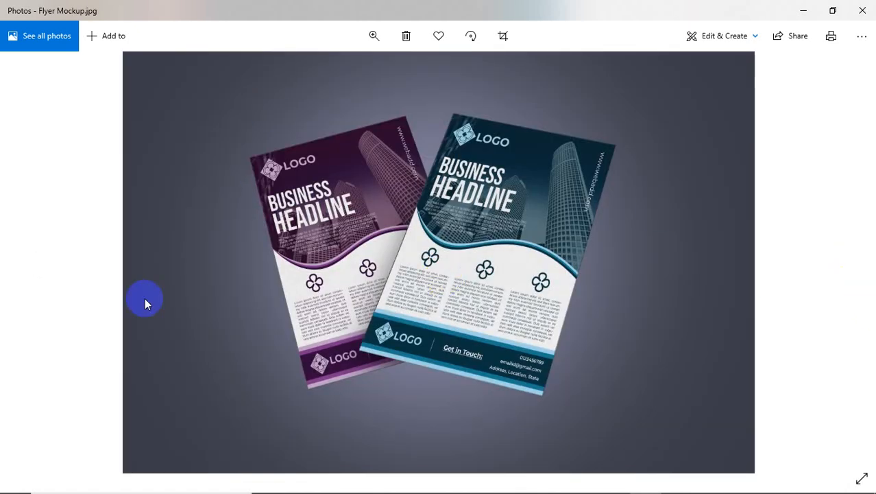
{"action": "left_click", "coordinate": [32, 270]}
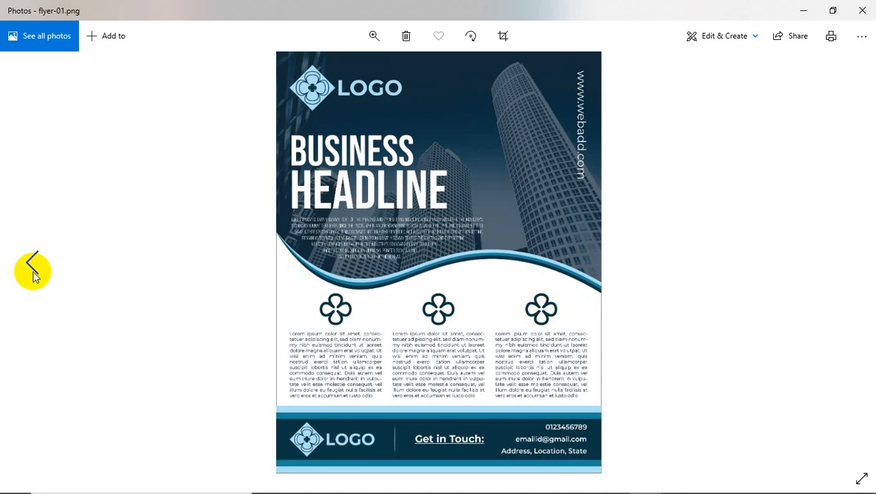
{"action": "left_click", "coordinate": [851, 263]}
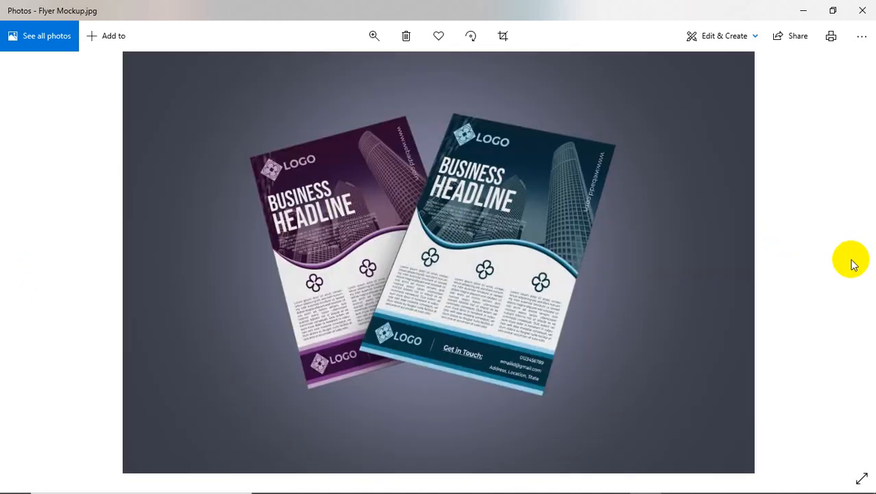
{"action": "left_click", "coordinate": [860, 9]}
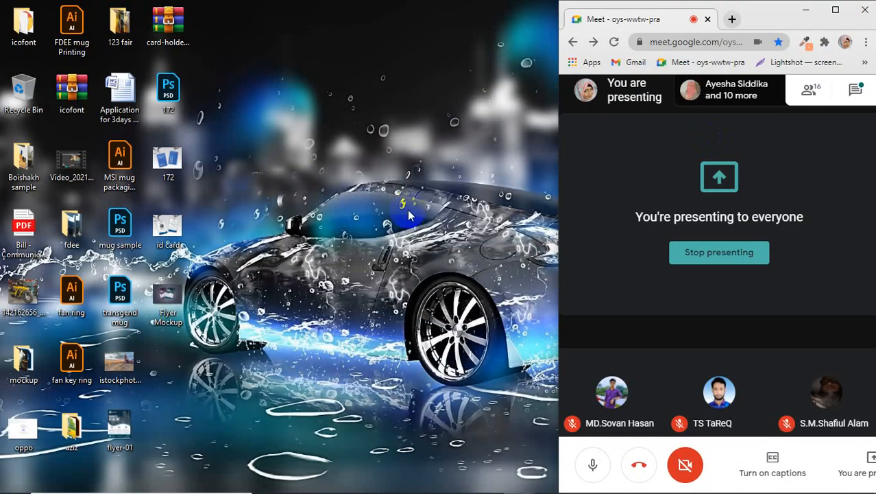
{"action": "right_click", "coordinate": [391, 175]}
{"action": "left_click", "coordinate": [411, 211]}
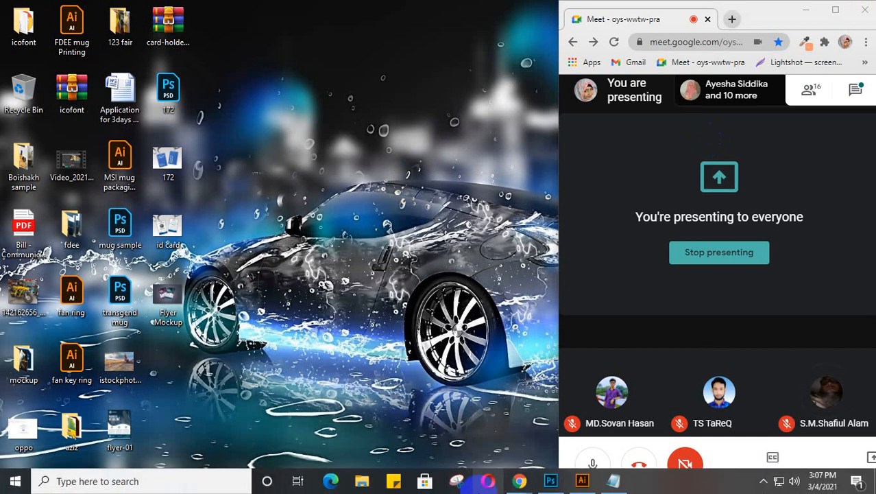
Step: Bring the Illustrator flyer document back and select the blue and purple flyers in turn
{"action": "left_click", "coordinate": [582, 482]}
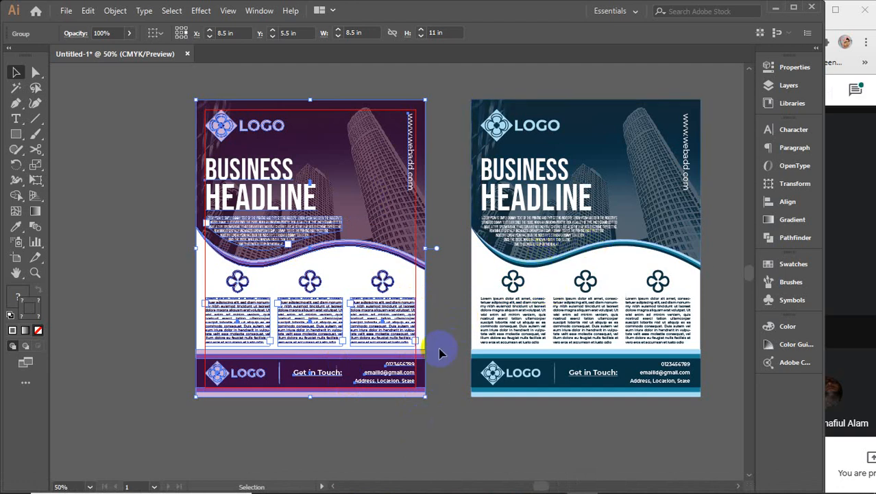
{"action": "left_click", "coordinate": [572, 175]}
{"action": "left_click", "coordinate": [332, 186]}
{"action": "left_click", "coordinate": [564, 188]}
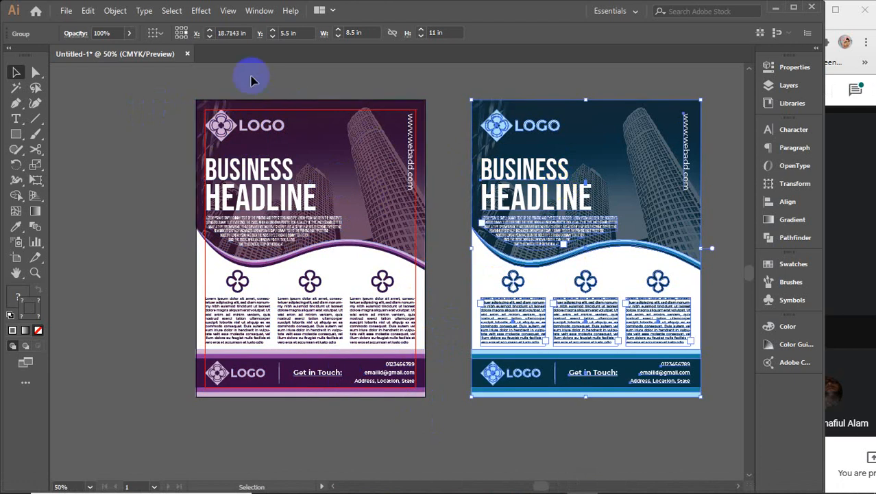
{"action": "left_click_drag", "start_coordinate": [251, 77], "coordinate": [382, 411]}
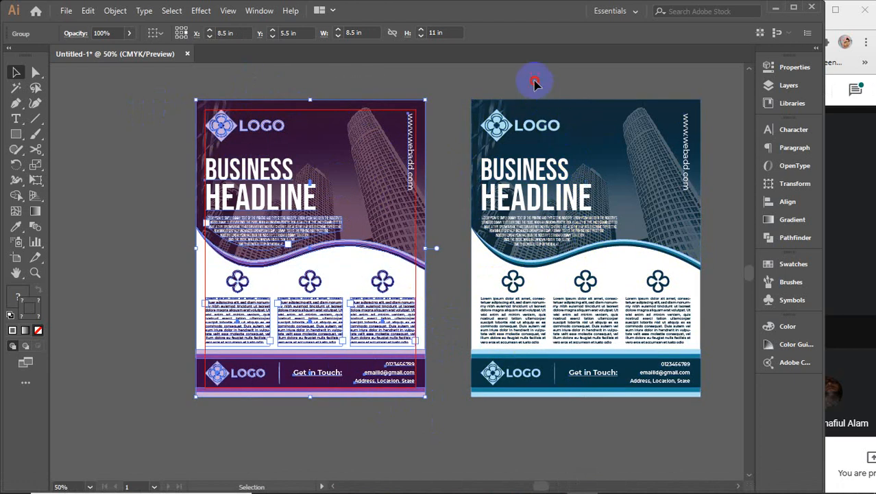
{"action": "left_click", "coordinate": [652, 394]}
Step: Marquee-select the whole purple flyer group with the Selection tool
{"action": "left_click", "coordinate": [429, 434]}
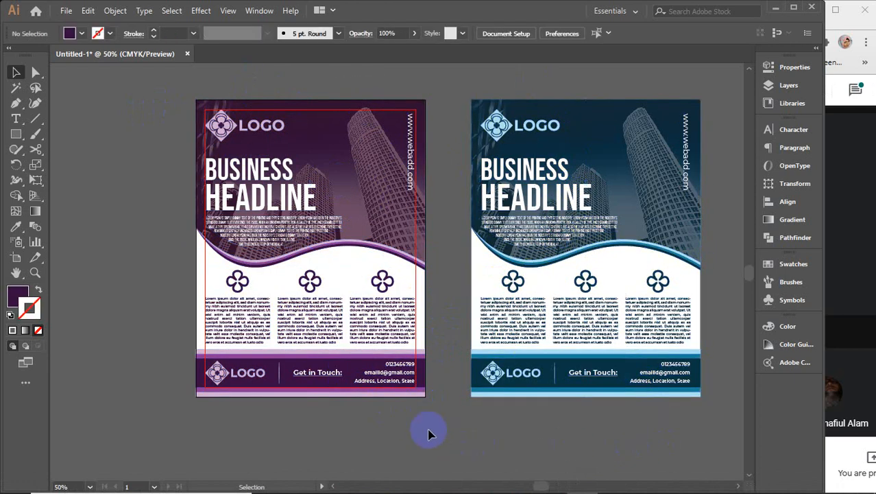
{"action": "left_click", "coordinate": [378, 382]}
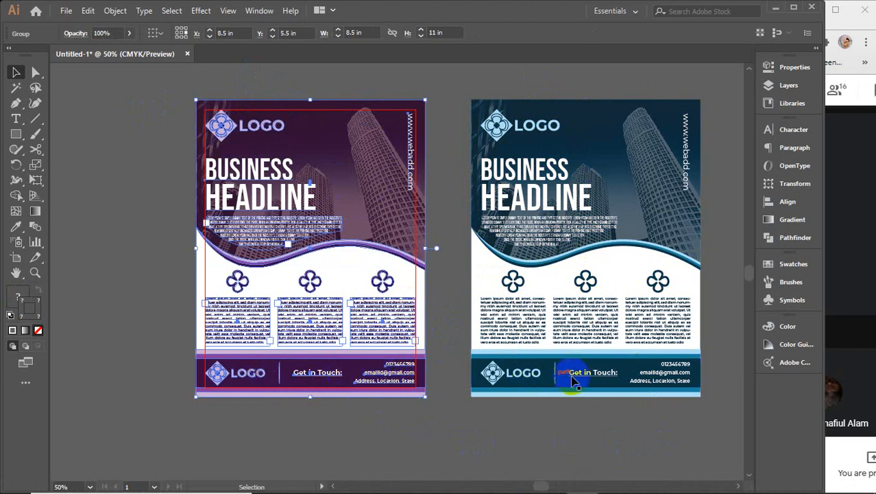
{"action": "left_click", "coordinate": [331, 437]}
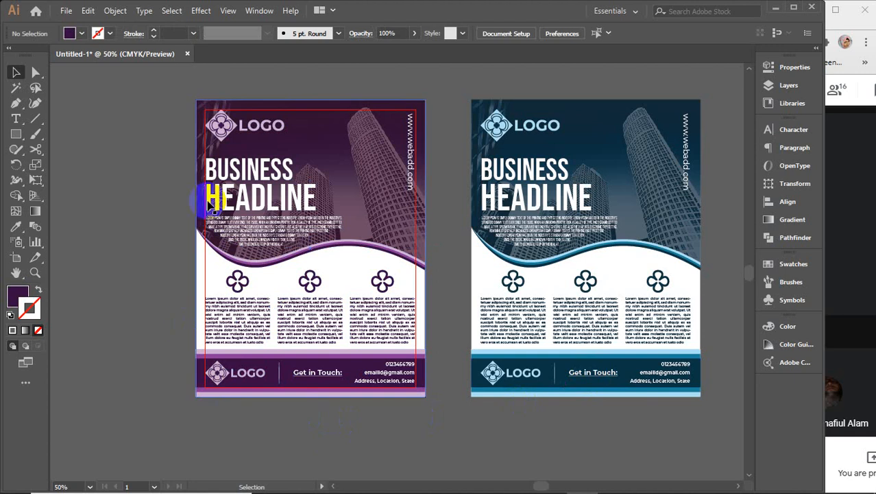
{"action": "left_click_drag", "start_coordinate": [171, 86], "coordinate": [414, 421]}
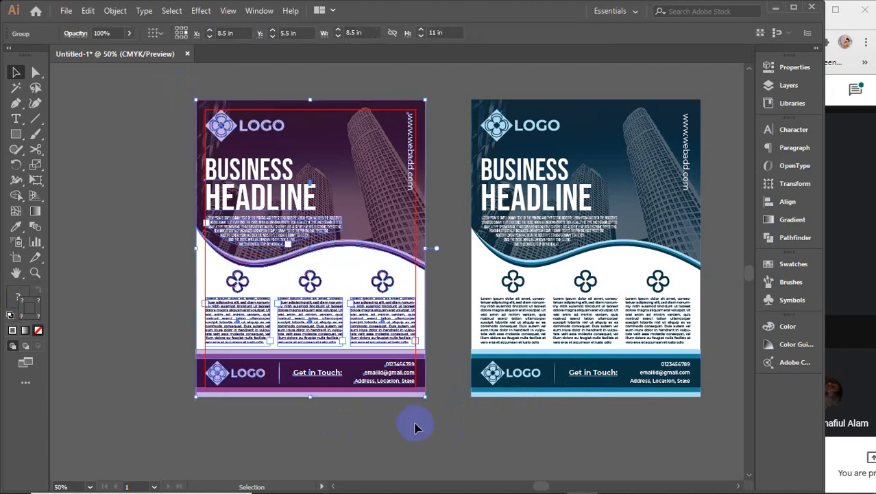
{"action": "left_click", "coordinate": [532, 417]}
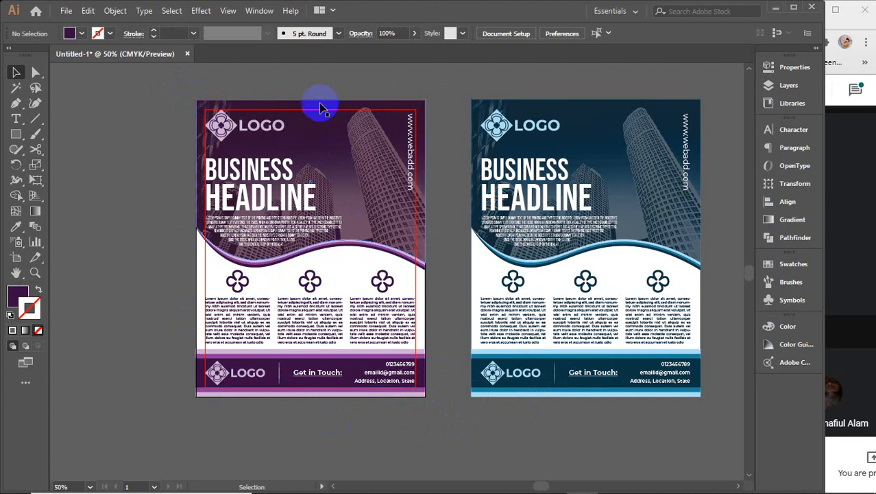
{"action": "left_click_drag", "start_coordinate": [276, 70], "coordinate": [417, 431]}
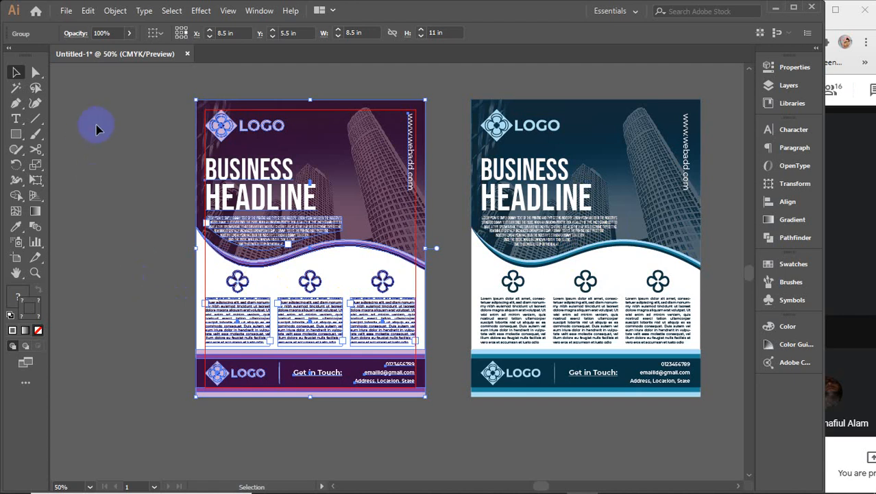
Step: Select both flyers, zoom out, and move them up-left off the artboard
{"action": "left_click_drag", "start_coordinate": [147, 75], "coordinate": [711, 437]}
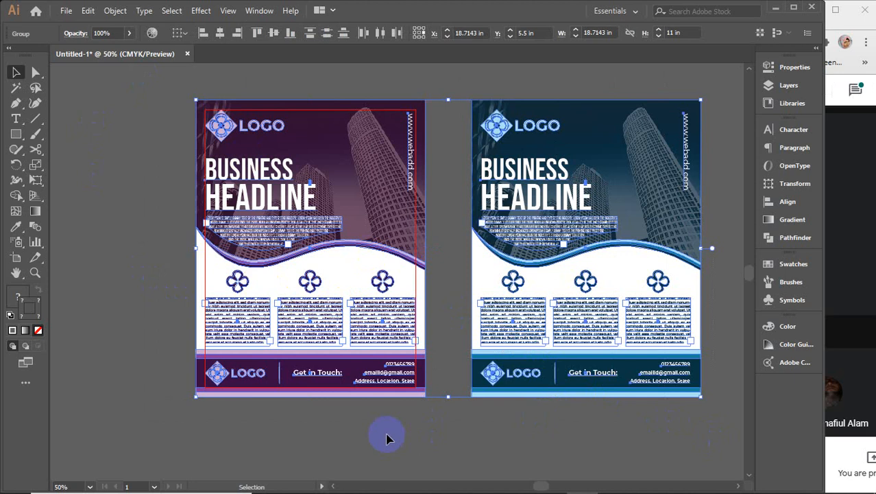
{"action": "scroll", "coordinate": [387, 437], "scroll_direction": "down", "scroll_amount": 4}
{"action": "left_click_drag", "start_coordinate": [427, 396], "coordinate": [197, 140]}
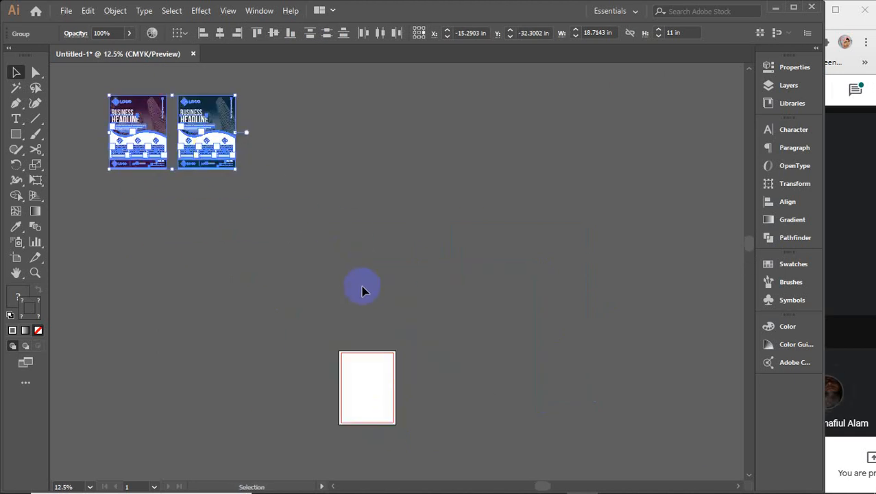
Step: Show all hidden objects, delete the revealed orange rectangle, and minimize Illustrator
{"action": "key", "text": "a"}
{"action": "key", "text": "ctrl+alt+3"}
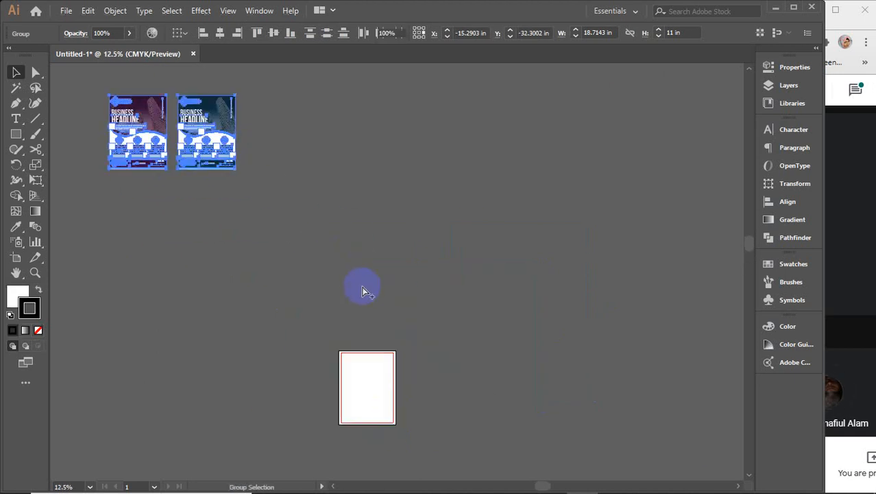
{"action": "left_click_drag", "start_coordinate": [325, 322], "coordinate": [411, 433]}
{"action": "key", "text": "Delete"}
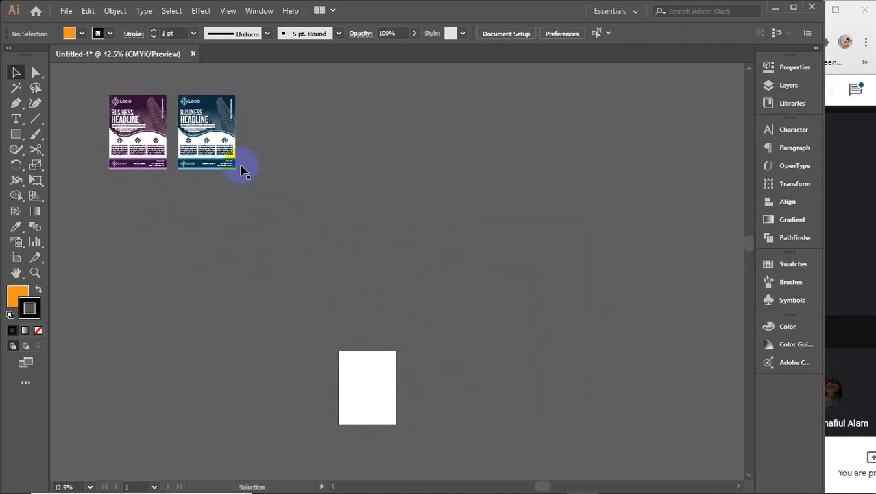
{"action": "left_click", "coordinate": [323, 244]}
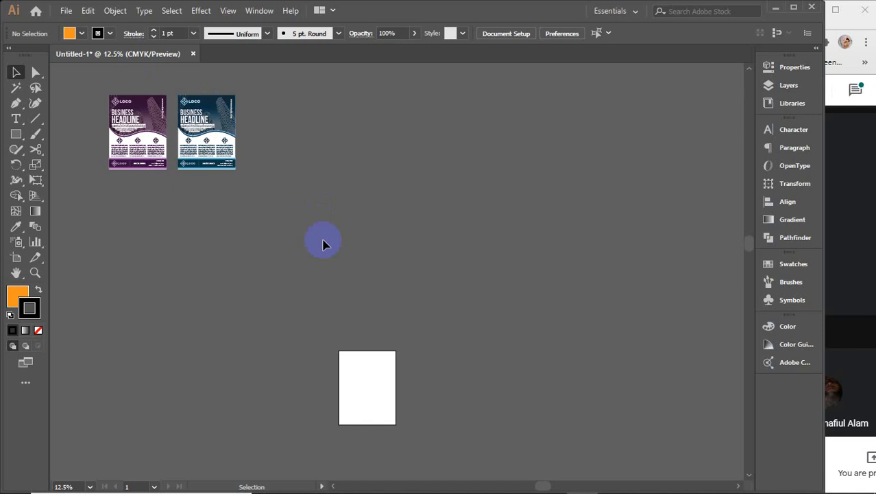
{"action": "left_click_drag", "start_coordinate": [308, 288], "coordinate": [450, 450]}
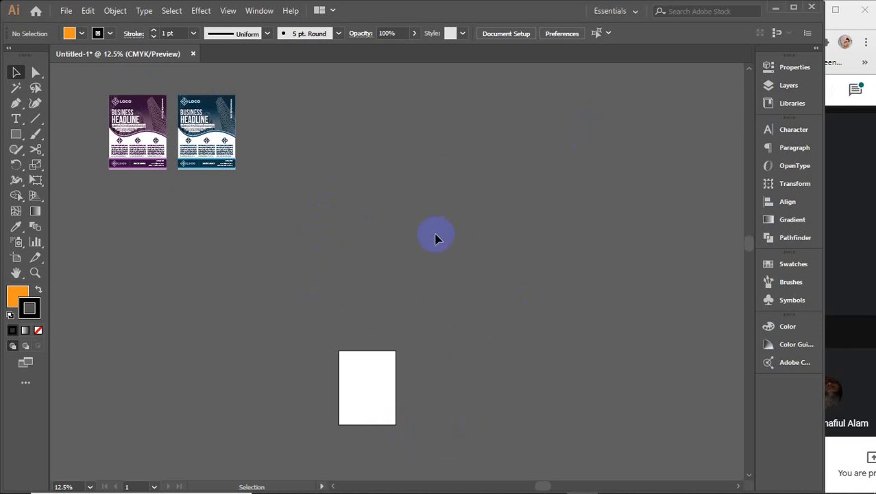
{"action": "left_click", "coordinate": [777, 8]}
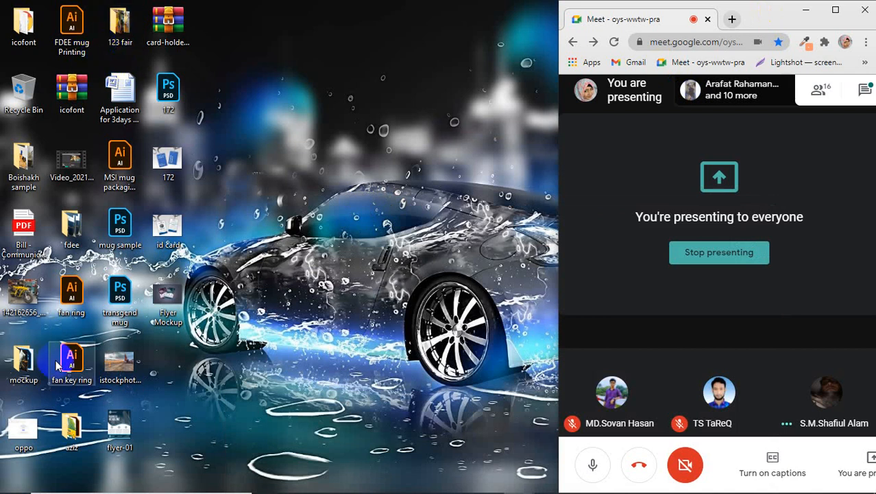
Step: Browse fdee > FDEE file > FDEE diary file to the FDEE update Diary file, then close Explorer
{"action": "left_click", "coordinate": [66, 230]}
{"action": "double_click", "coordinate": [66, 229]}
{"action": "double_click", "coordinate": [147, 97]}
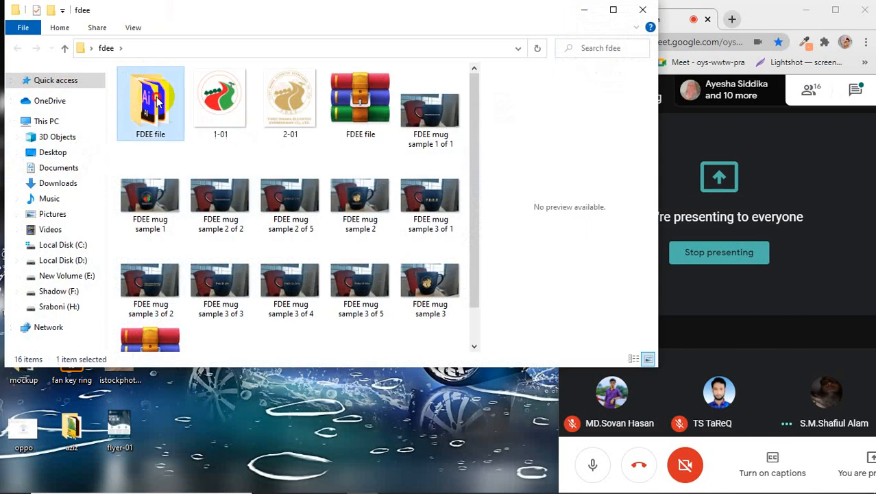
{"action": "double_click", "coordinate": [177, 89]}
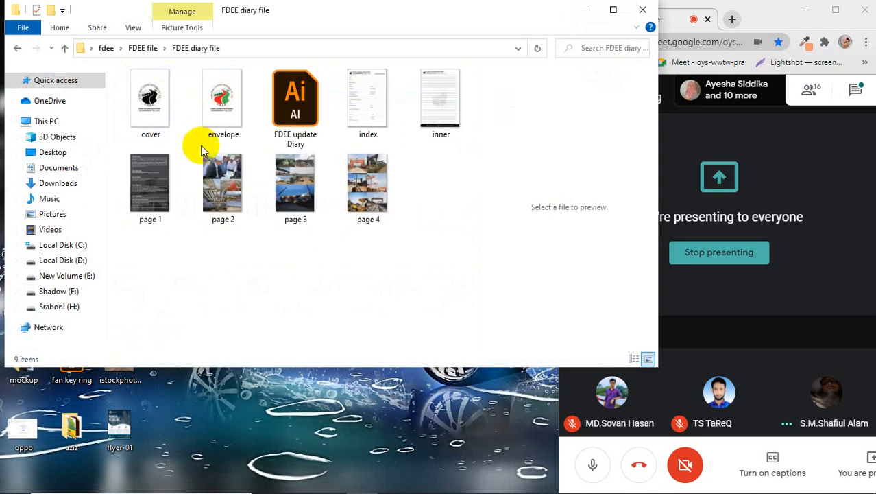
{"action": "left_click", "coordinate": [292, 118]}
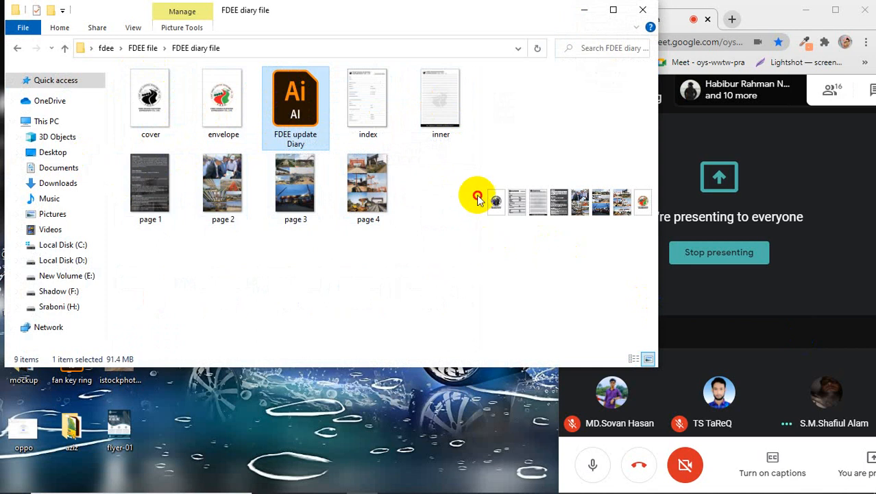
{"action": "left_click_drag", "start_coordinate": [456, 177], "coordinate": [515, 235]}
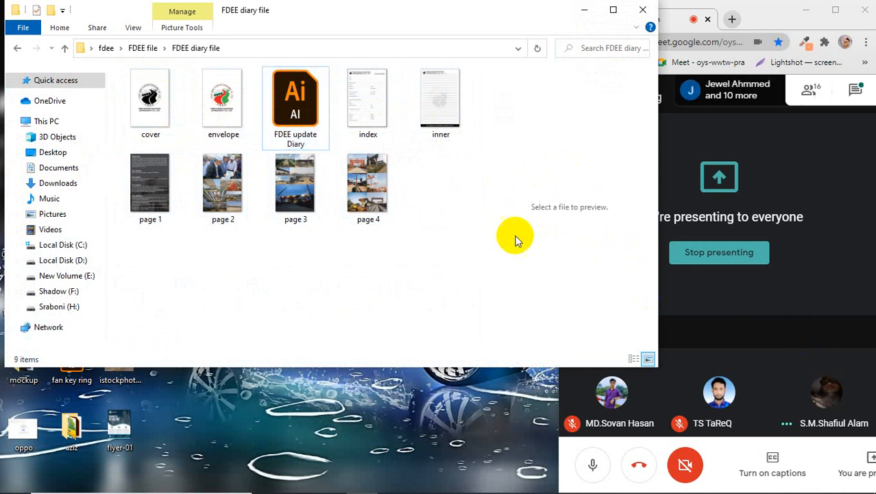
{"action": "left_click", "coordinate": [288, 113]}
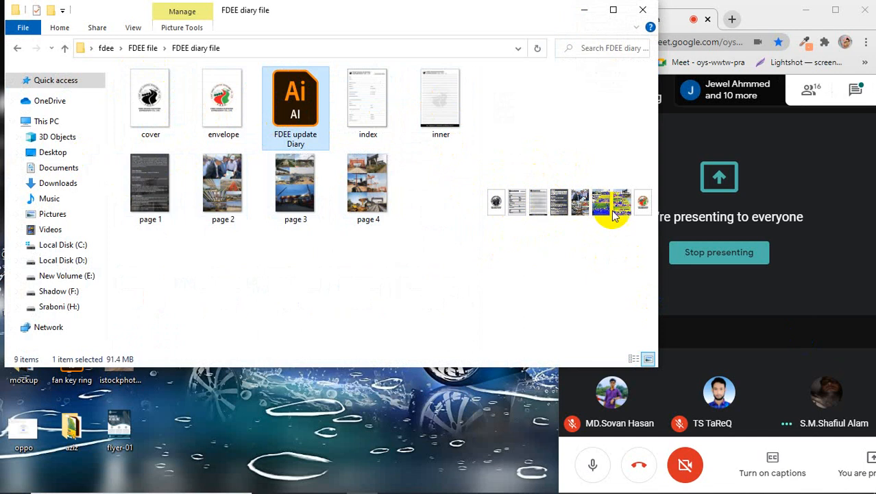
{"action": "left_click", "coordinate": [408, 292]}
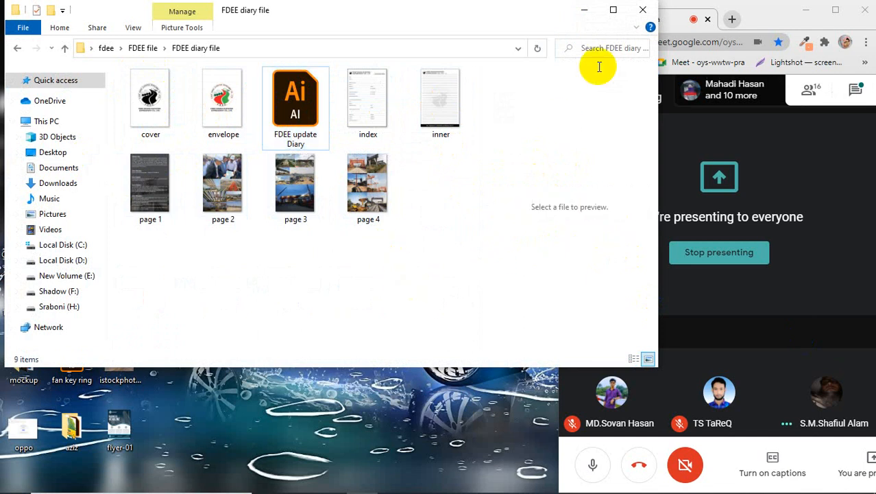
{"action": "left_click", "coordinate": [640, 12]}
Step: Refresh the desktop and bring the Illustrator flyer document back to the front
{"action": "right_click", "coordinate": [358, 166]}
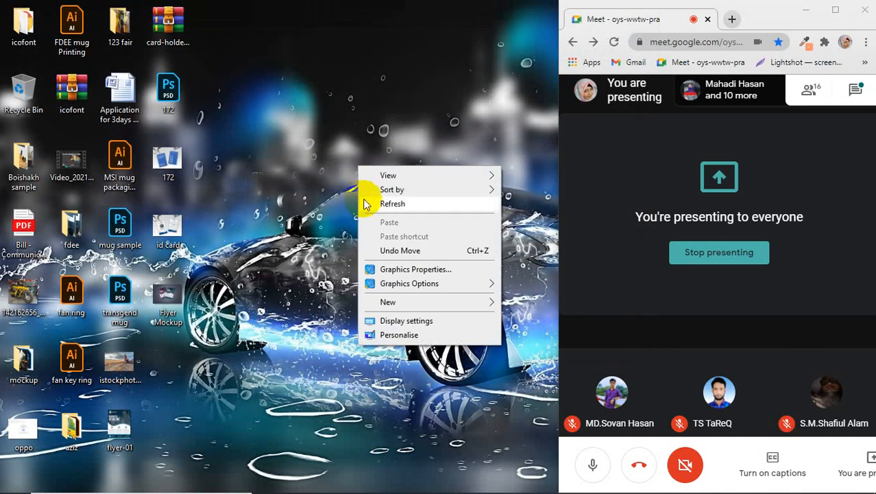
{"action": "left_click", "coordinate": [387, 206]}
{"action": "right_click", "coordinate": [314, 127]}
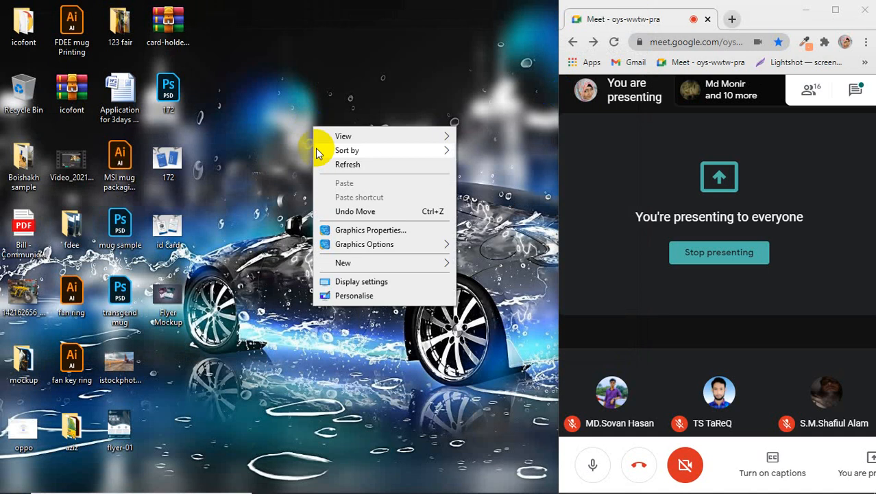
{"action": "left_click", "coordinate": [343, 168]}
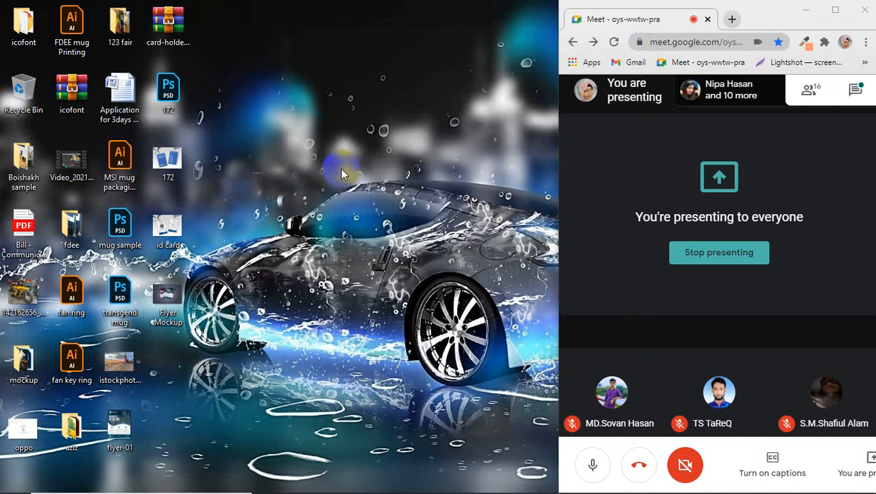
{"action": "mouse_move", "coordinate": [374, 490]}
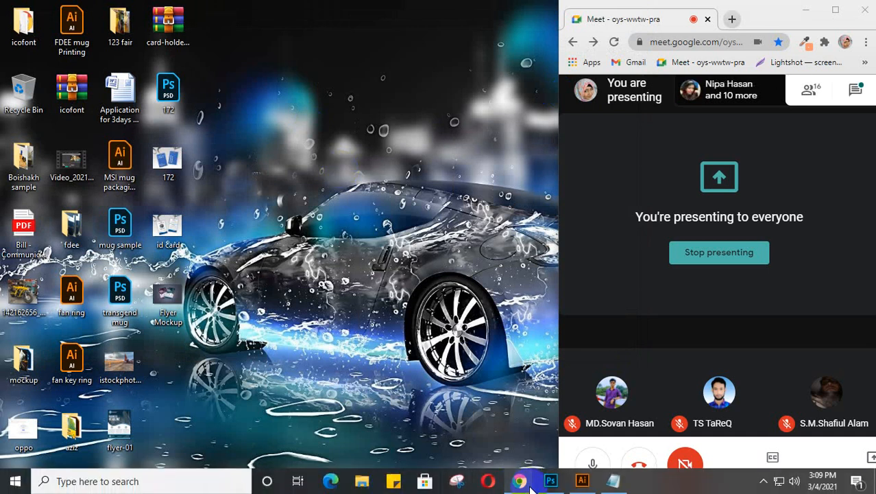
{"action": "left_click", "coordinate": [582, 484]}
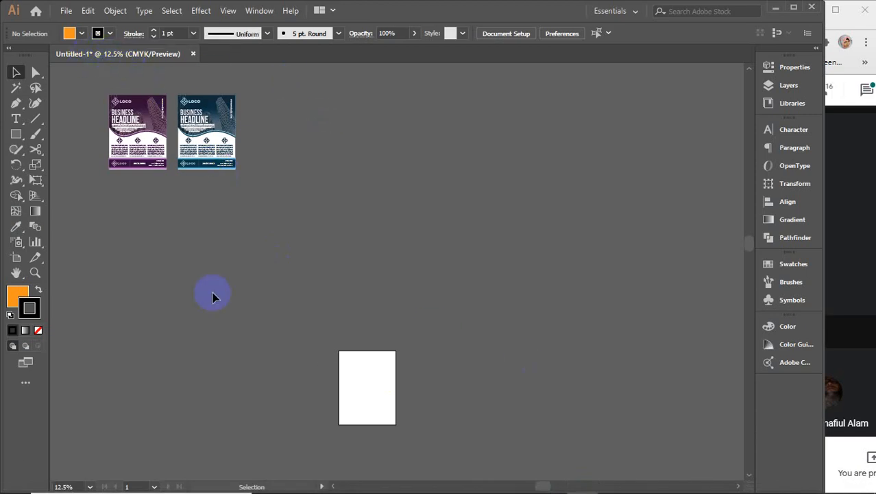
Step: Draw two test orange rectangles beside the artboard, move them around, then delete both
{"action": "left_click", "coordinate": [15, 134]}
{"action": "left_click_drag", "start_coordinate": [373, 124], "coordinate": [481, 282]}
{"action": "left_click_drag", "start_coordinate": [546, 135], "coordinate": [638, 299]}
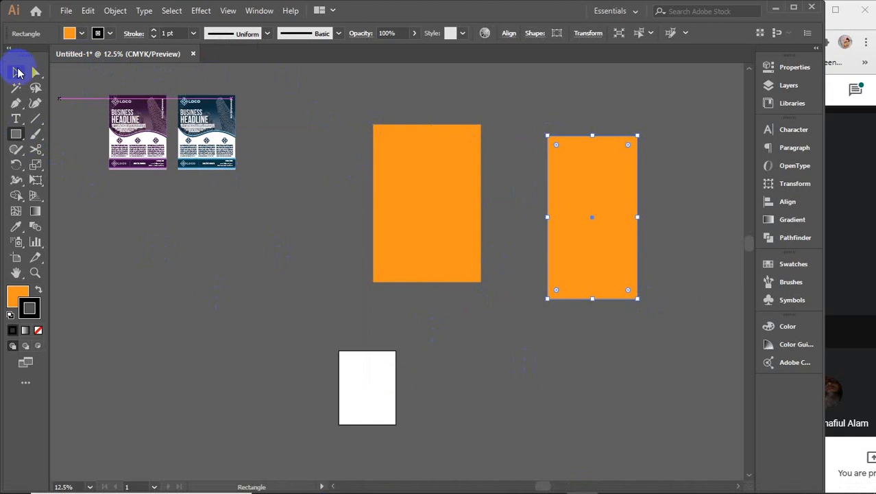
{"action": "left_click", "coordinate": [14, 72]}
{"action": "left_click", "coordinate": [266, 247]}
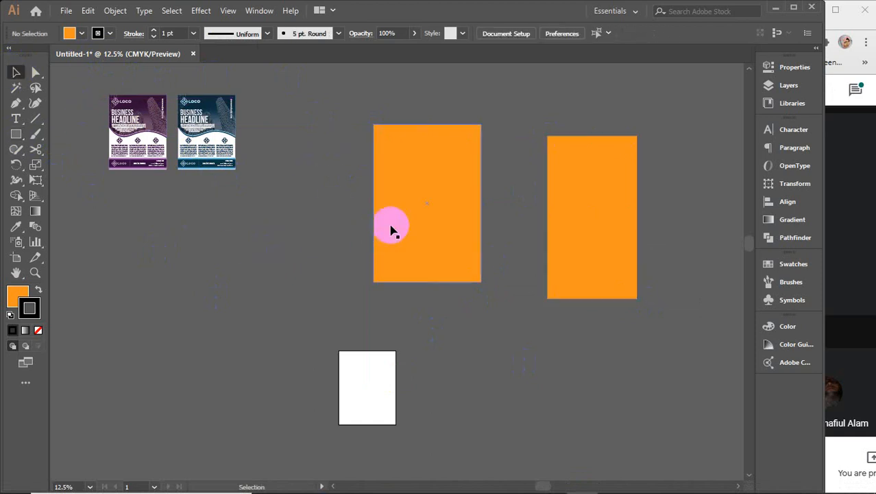
{"action": "left_click_drag", "start_coordinate": [390, 227], "coordinate": [302, 209]}
{"action": "mouse_move", "coordinate": [567, 195]}
{"action": "left_mouse_down"}
{"action": "mouse_move", "coordinate": [476, 194]}
{"action": "mouse_move", "coordinate": [577, 183]}
{"action": "left_mouse_up"}
{"action": "left_click", "coordinate": [597, 186]}
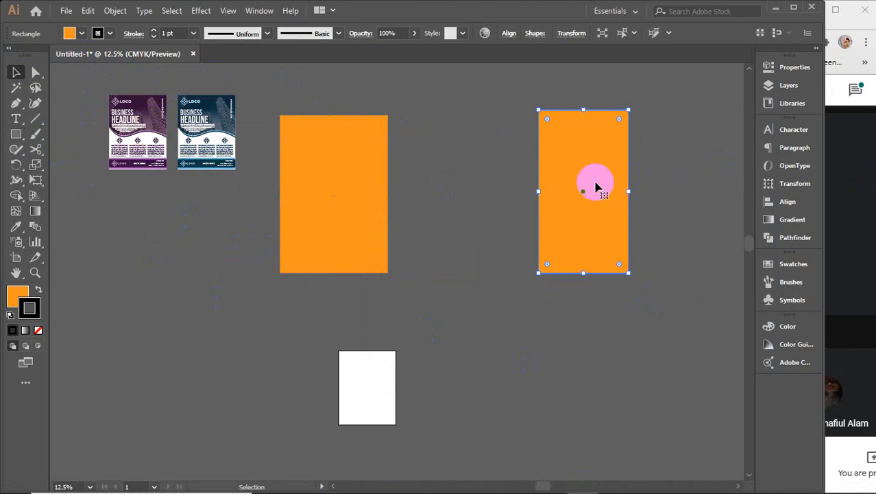
{"action": "left_click_drag", "start_coordinate": [329, 187], "coordinate": [445, 170]}
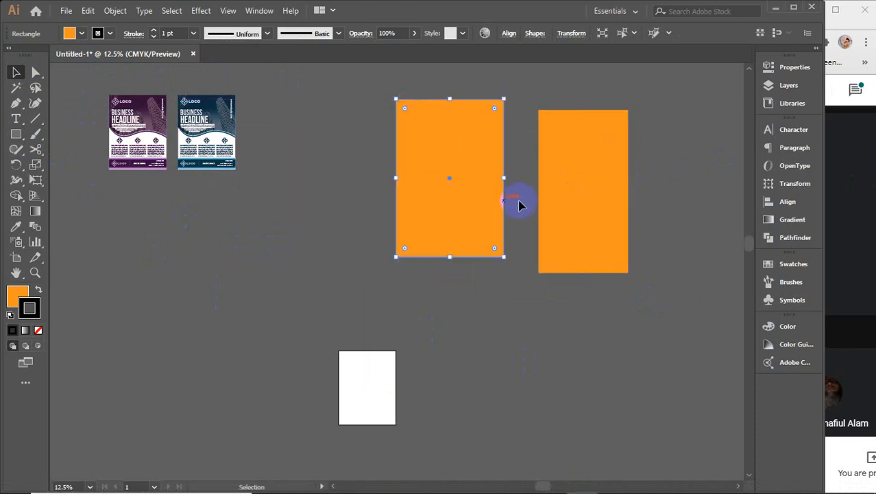
{"action": "left_click_drag", "start_coordinate": [663, 372], "coordinate": [393, 196]}
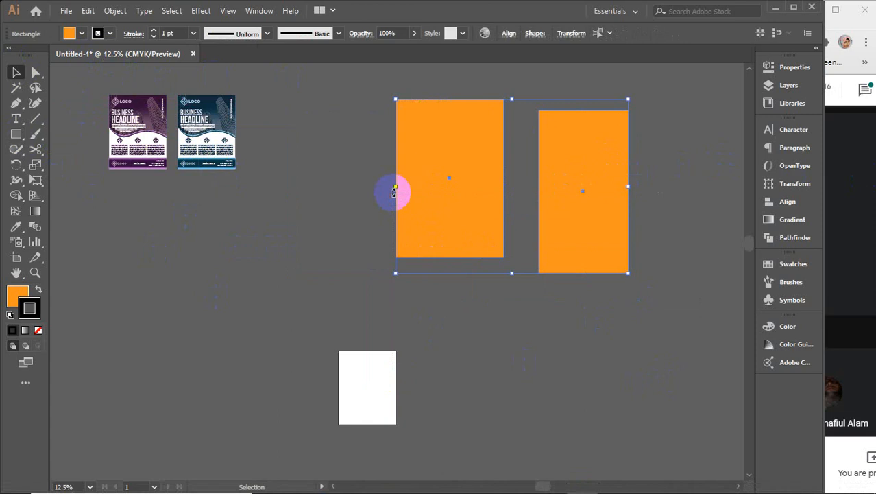
{"action": "key", "text": "Delete"}
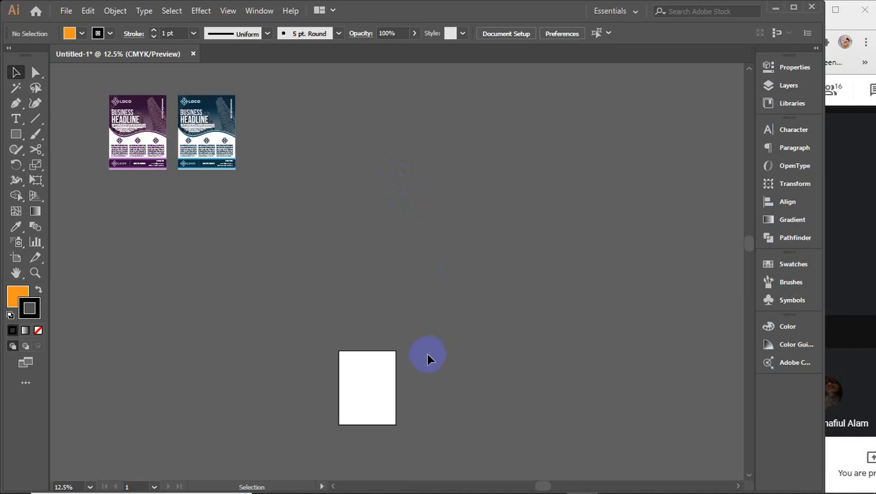
Step: Center the blank artboard, select the artboard-sized rectangle, then undo back to the flyers
{"action": "scroll", "coordinate": [383, 410], "scroll_direction": "up", "scroll_amount": 4}
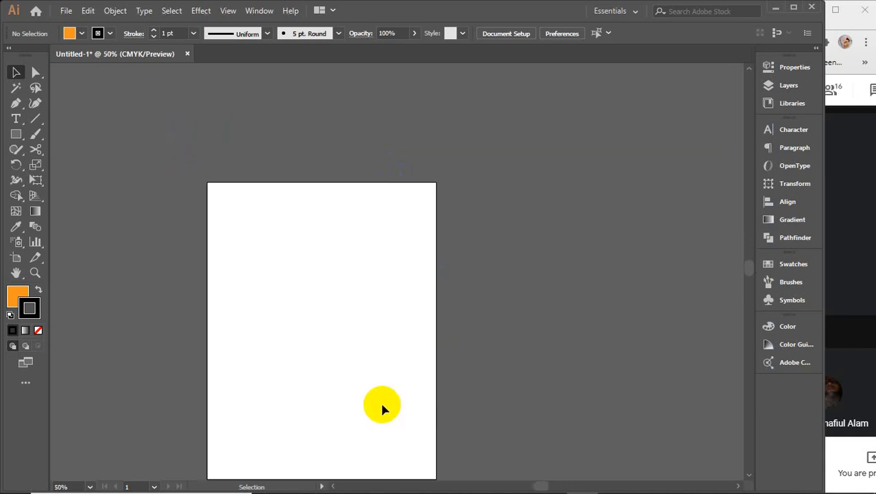
{"action": "left_click_drag", "start_coordinate": [391, 368], "coordinate": [416, 320]}
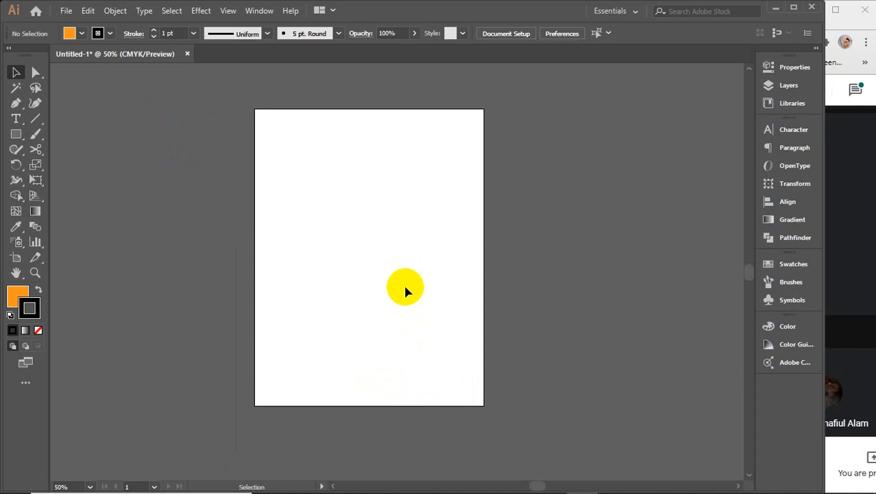
{"action": "key", "text": "ctrl+a"}
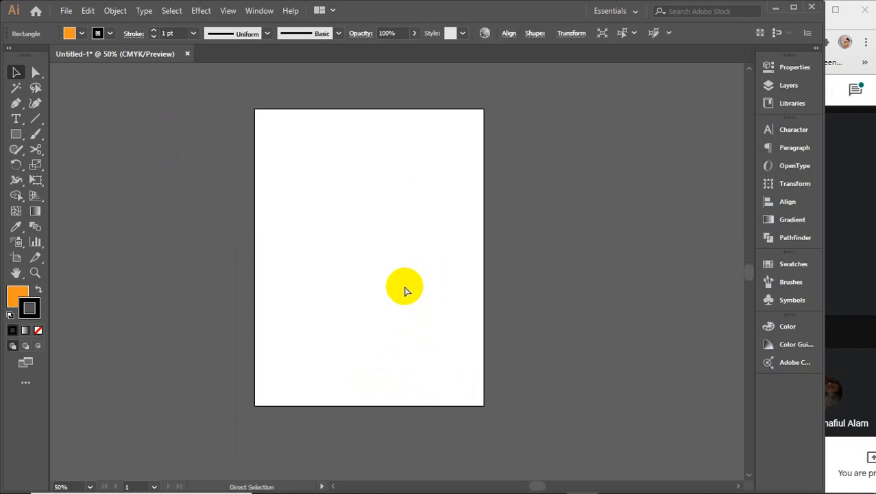
{"action": "left_click", "coordinate": [405, 292]}
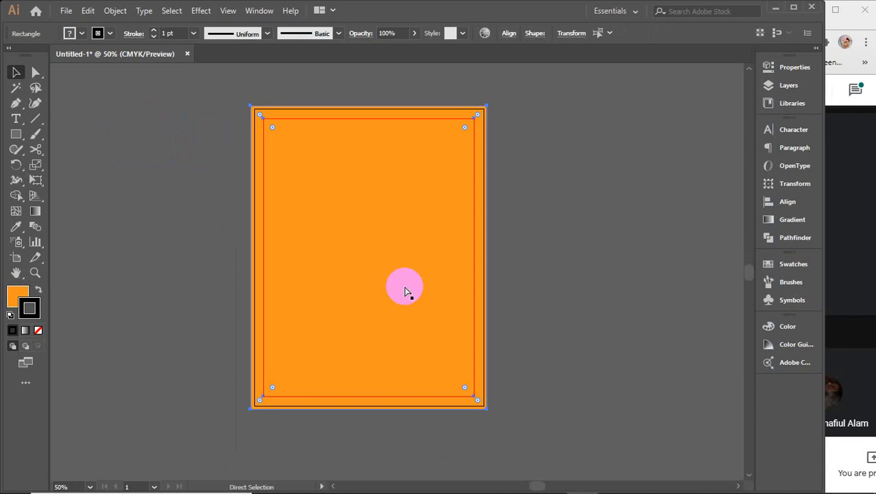
{"action": "key", "text": "ctrl+z"}
{"action": "key", "text": "ctrl+z"}
{"action": "key", "text": "ctrl+z"}
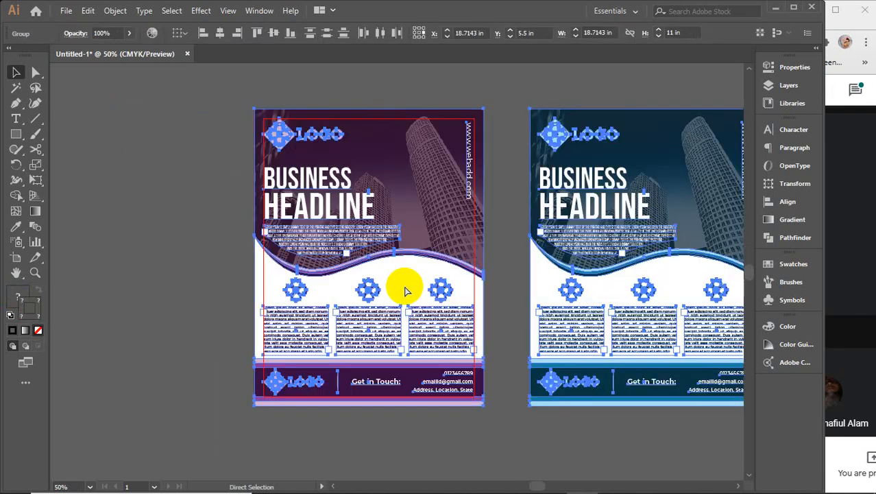
Step: Delete the purple flyer group and Alt-drag a copy of the blue flyer onto the blank artboard
{"action": "key", "text": "ctrl+minus"}
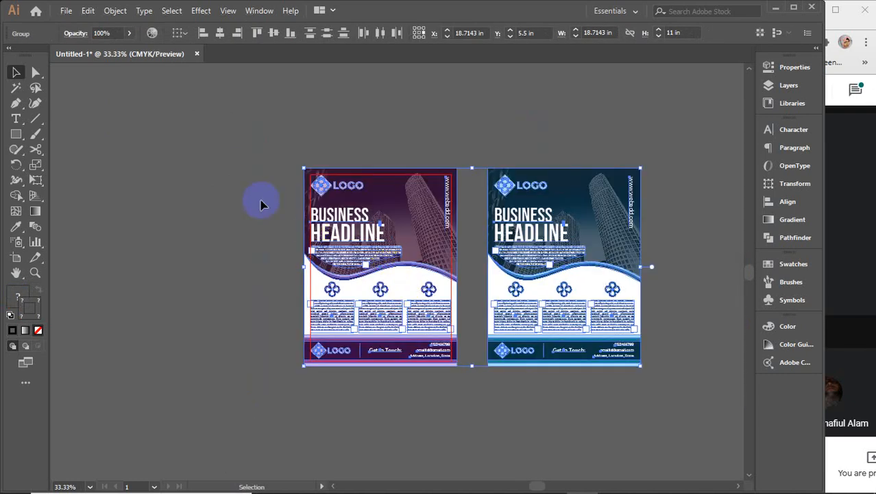
{"action": "key", "text": "ctrl+z"}
{"action": "key", "text": "ctrl+z"}
{"action": "key", "text": "ctrl+z"}
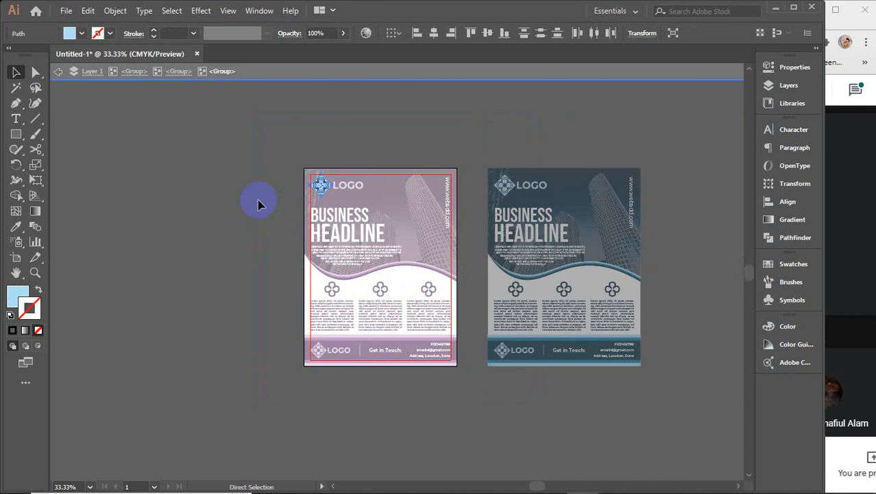
{"action": "left_click", "coordinate": [289, 75]}
{"action": "key", "text": "v"}
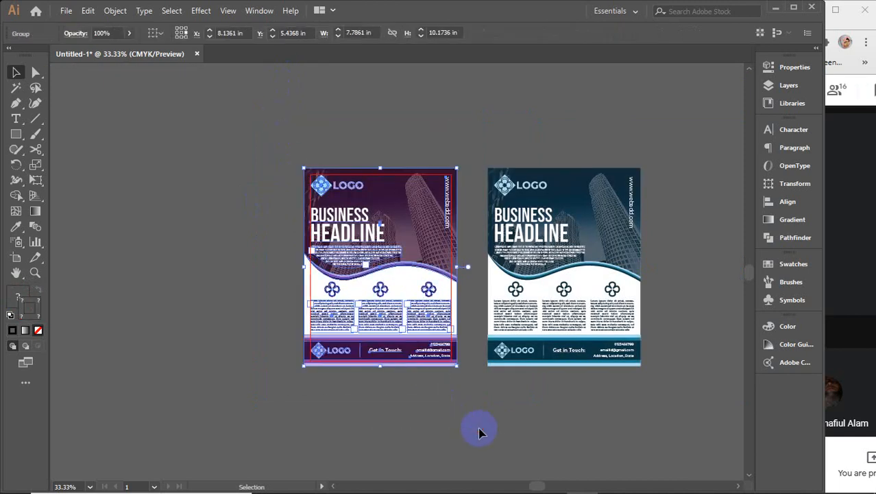
{"action": "key", "text": "Delete"}
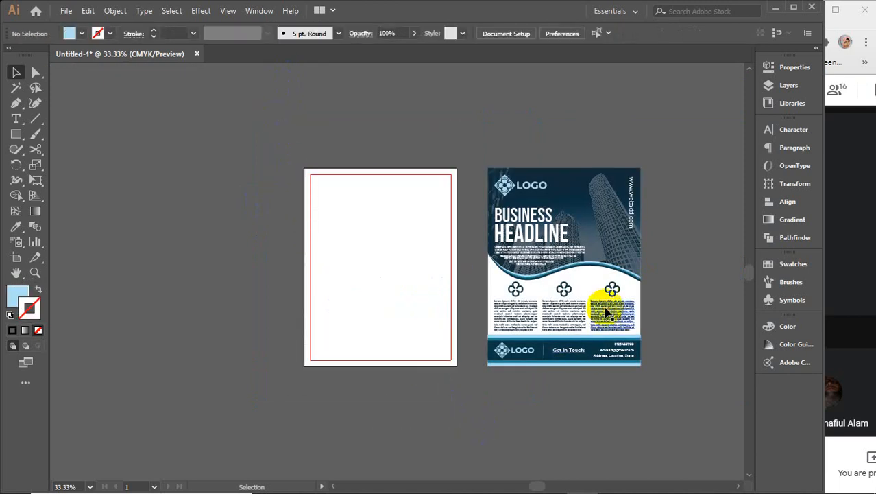
{"action": "left_click_drag", "start_coordinate": [606, 307], "coordinate": [427, 293]}
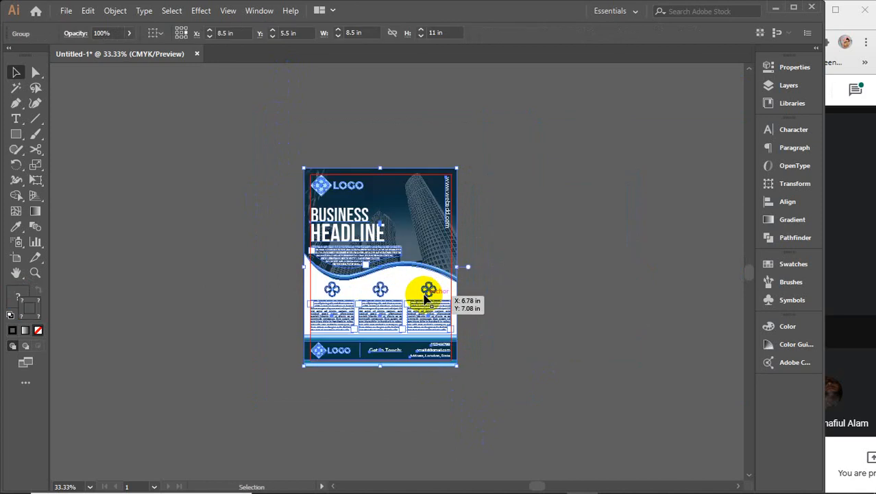
{"action": "left_click", "coordinate": [149, 168]}
Step: Save the document as 4041.ai on the Desktop with default Illustrator Options
{"action": "left_click", "coordinate": [64, 15]}
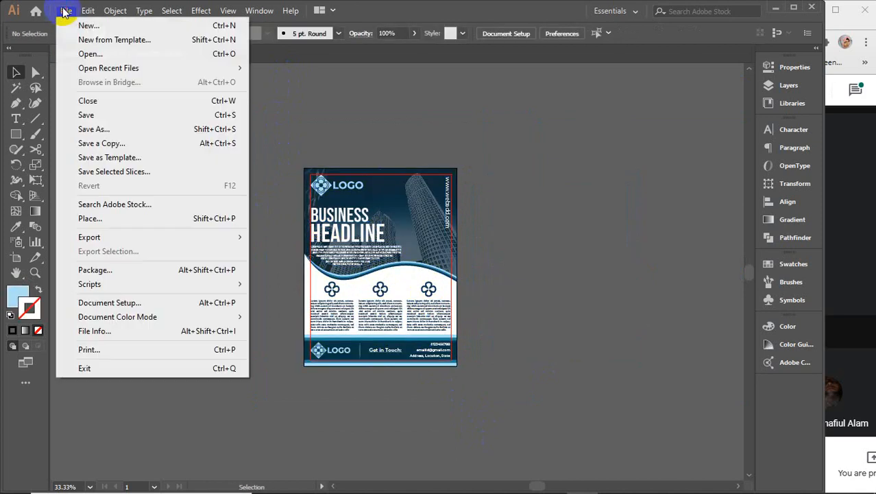
{"action": "left_click", "coordinate": [111, 129]}
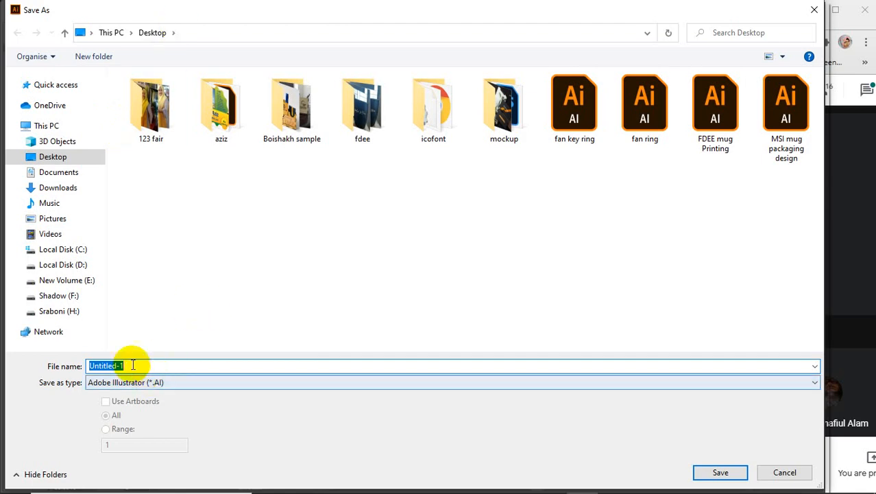
{"action": "type", "text": "4"}
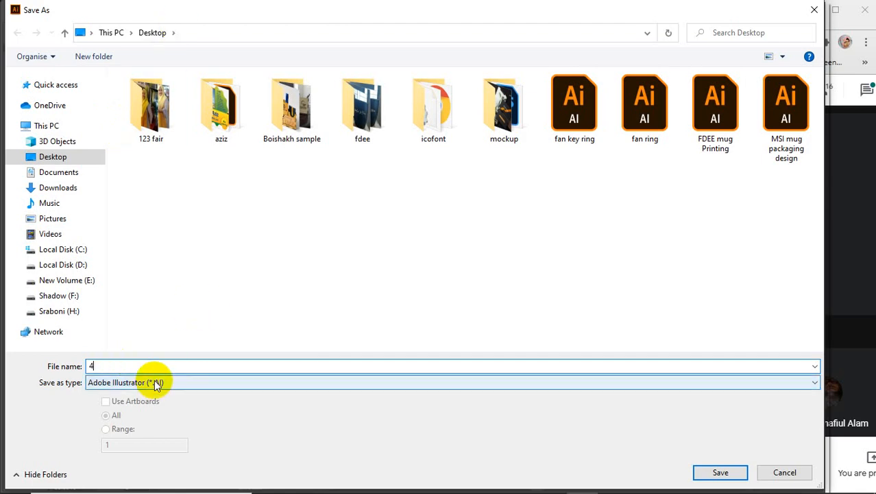
{"action": "type", "text": "04"}
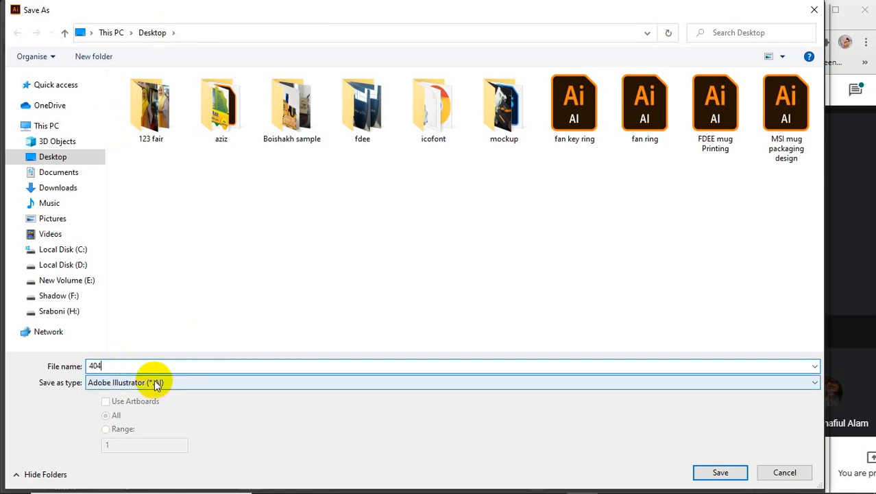
{"action": "type", "text": "1"}
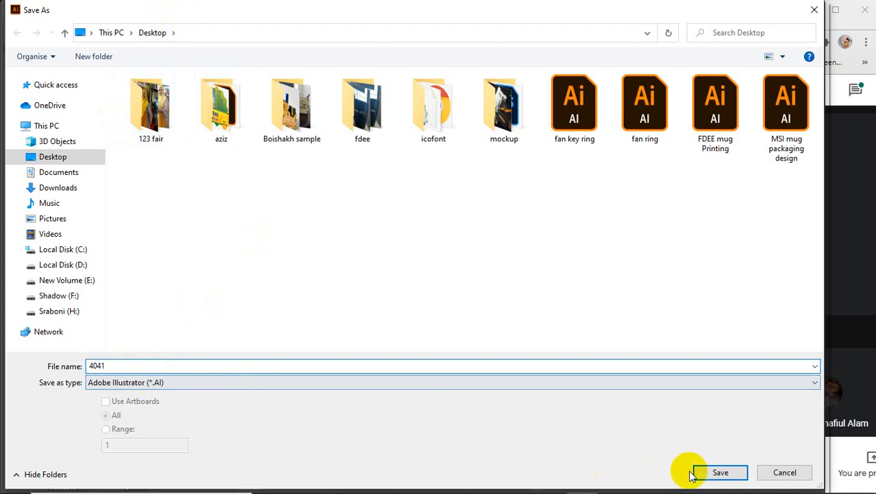
{"action": "left_click", "coordinate": [710, 472]}
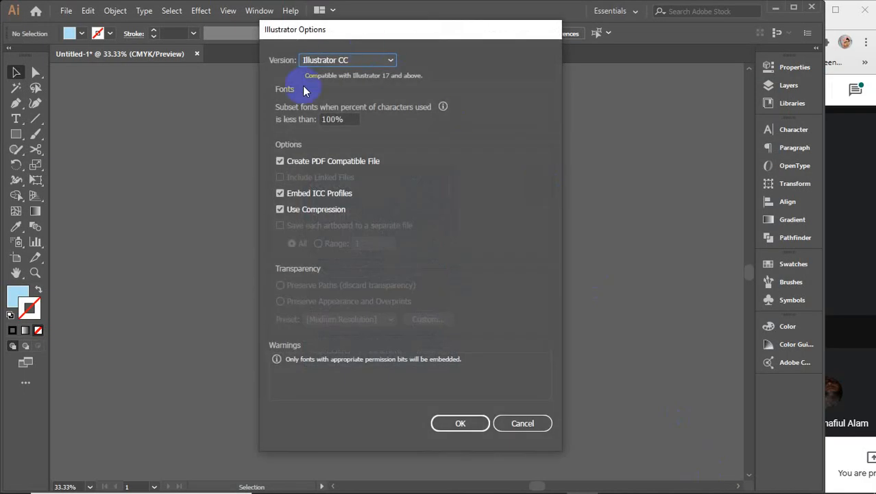
{"action": "left_click", "coordinate": [444, 424]}
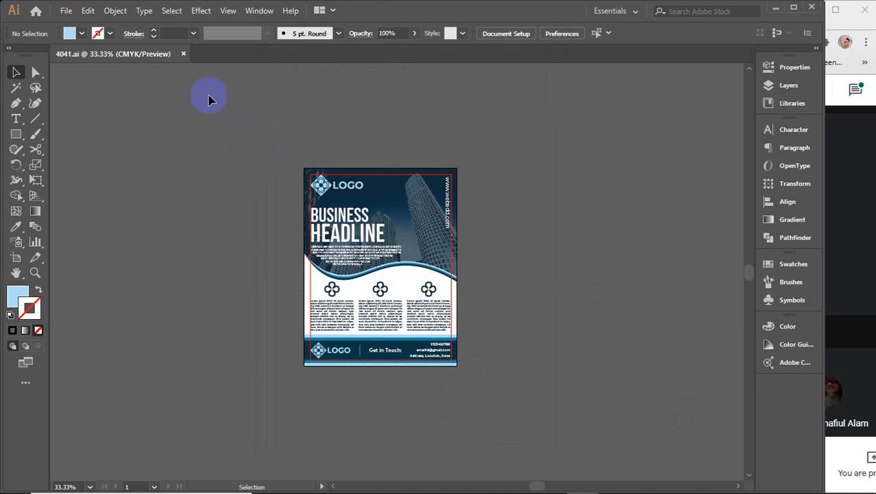
Step: Select the whole flyer, close the 4041.ai tab, and minimize Illustrator
{"action": "left_click_drag", "start_coordinate": [221, 119], "coordinate": [480, 420]}
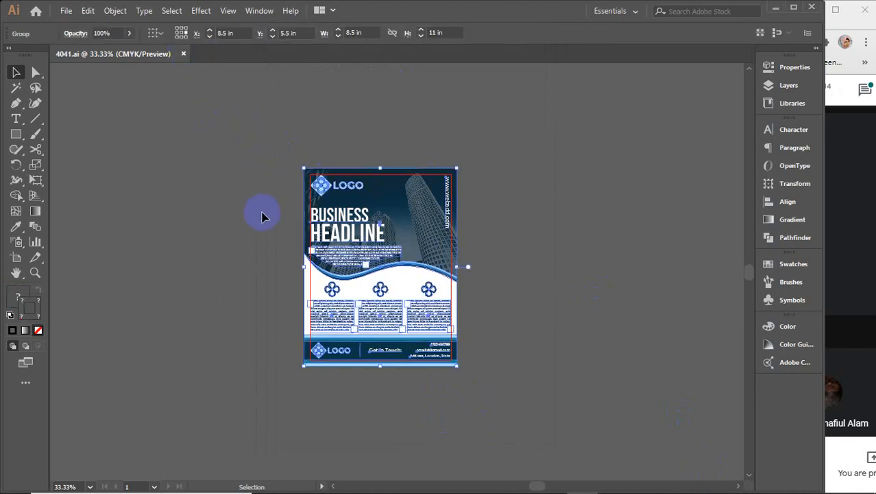
{"action": "left_click_drag", "start_coordinate": [258, 127], "coordinate": [504, 401]}
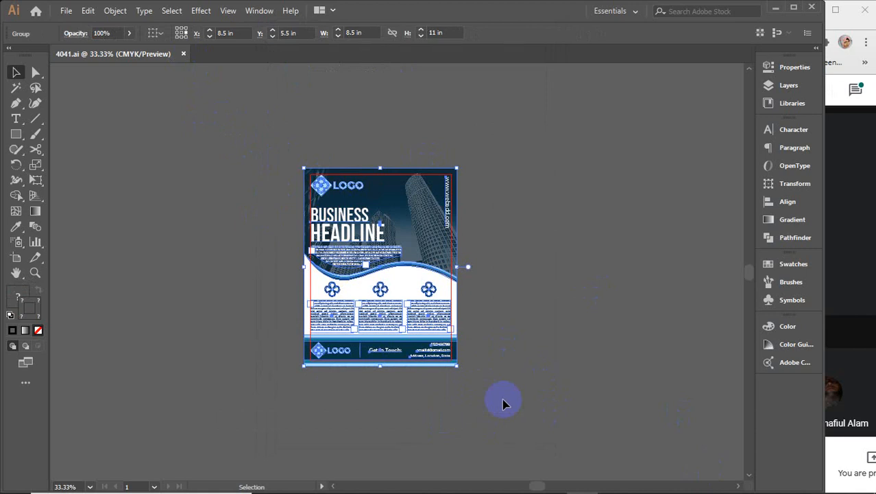
{"action": "left_click", "coordinate": [376, 282]}
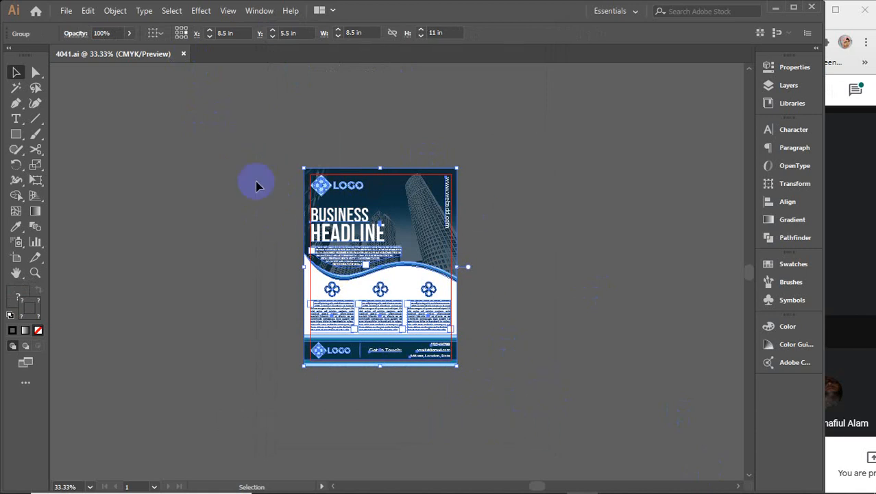
{"action": "left_click", "coordinate": [185, 55]}
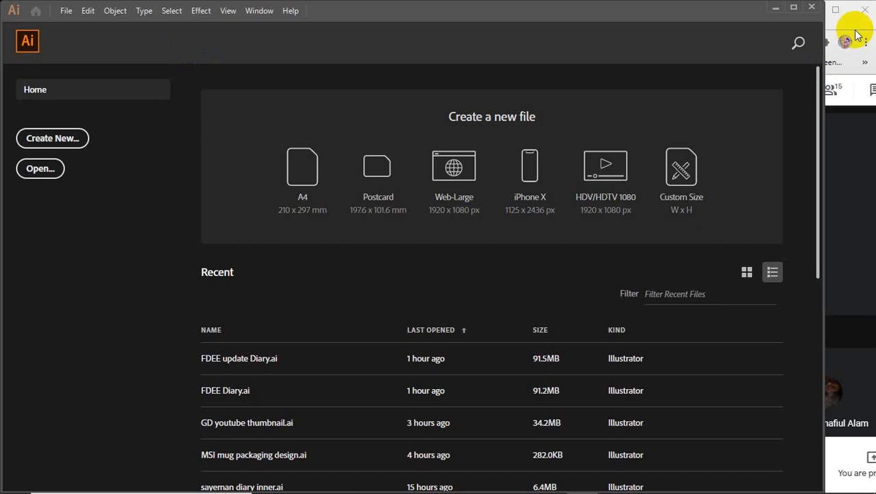
{"action": "left_click", "coordinate": [777, 7]}
Step: Refresh the desktop, open 4041.ai in Illustrator, then close it again
{"action": "right_click", "coordinate": [272, 99]}
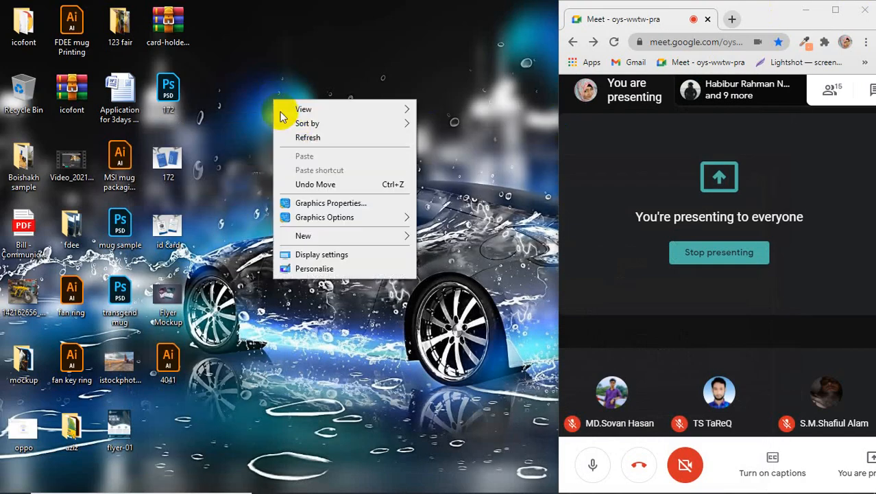
{"action": "left_click", "coordinate": [303, 137]}
{"action": "right_click", "coordinate": [286, 86]}
{"action": "left_click", "coordinate": [308, 121]}
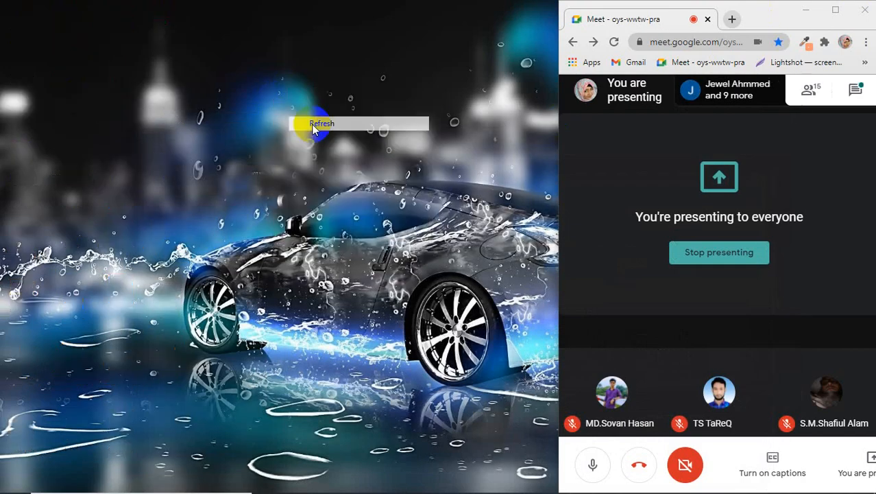
{"action": "left_click", "coordinate": [168, 364]}
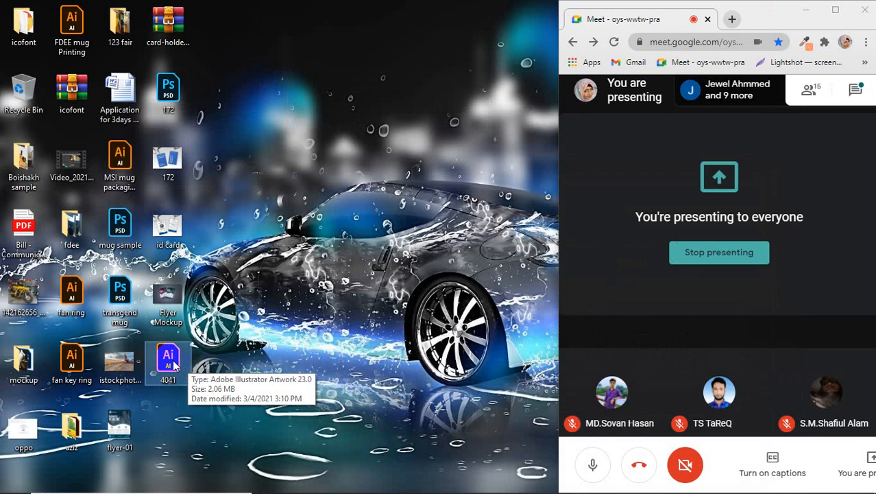
{"action": "double_click", "coordinate": [172, 363]}
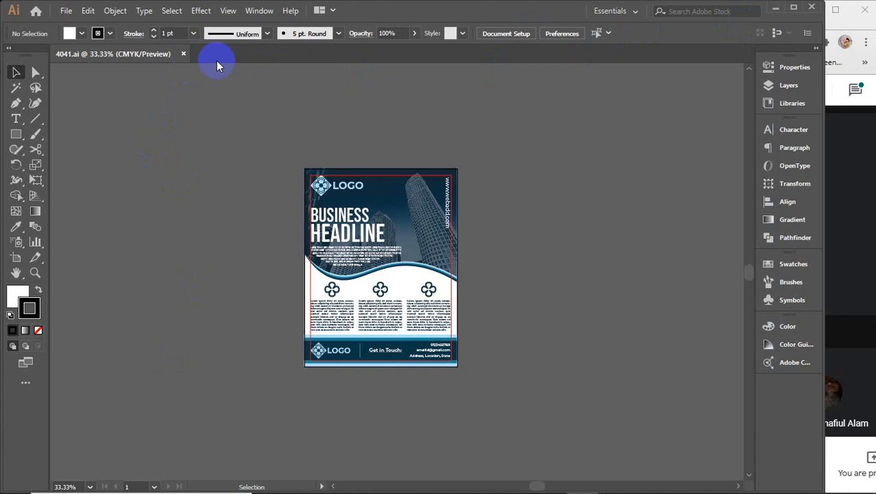
{"action": "left_click", "coordinate": [183, 54]}
{"action": "left_click", "coordinate": [776, 8]}
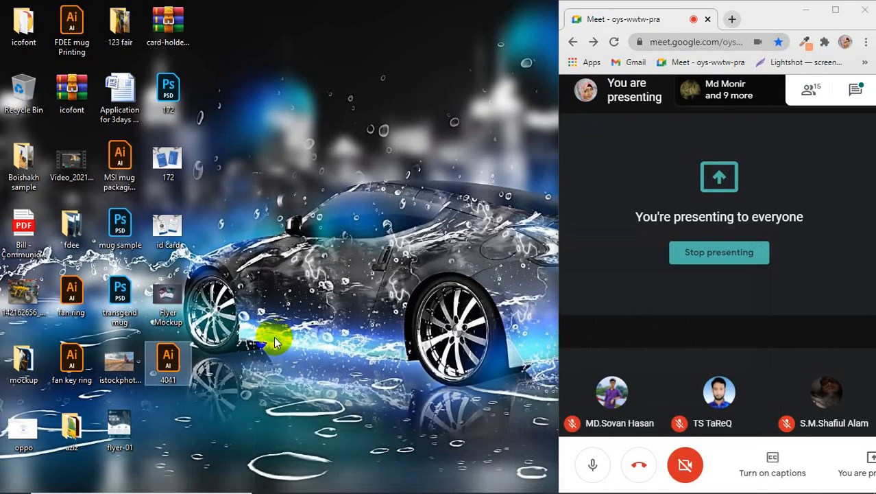
Step: Paste a 4041 - Copy duplicate and rename the original file to 4041-editable
{"action": "key", "text": "ctrl+v"}
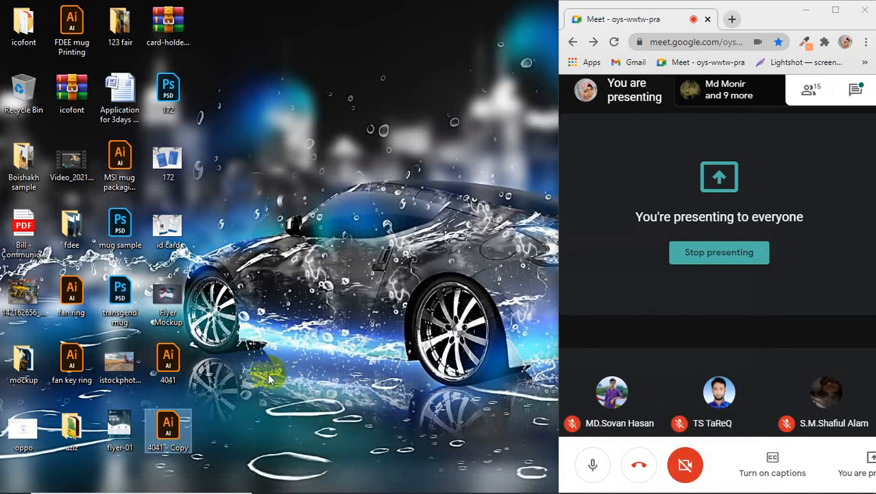
{"action": "left_click", "coordinate": [168, 382]}
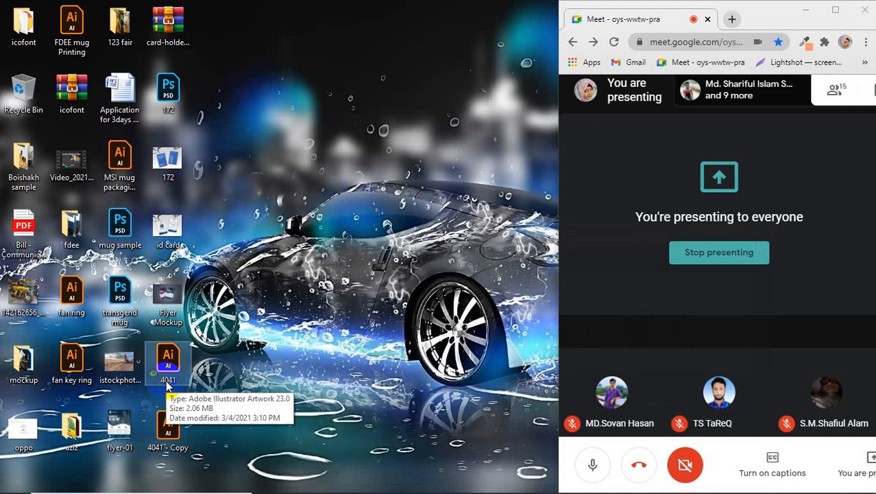
{"action": "left_click", "coordinate": [168, 381]}
{"action": "left_click", "coordinate": [179, 381]}
{"action": "type", "text": "-"}
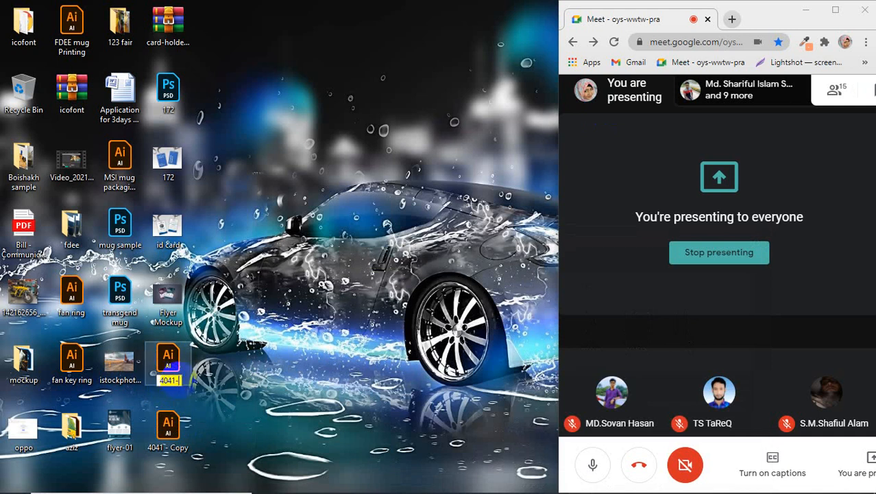
{"action": "type", "text": "ec"}
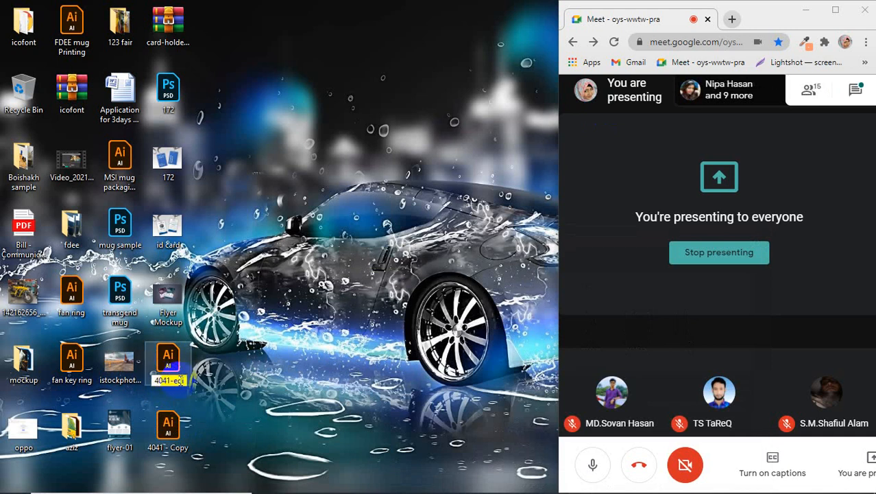
{"action": "type", "text": "itable"}
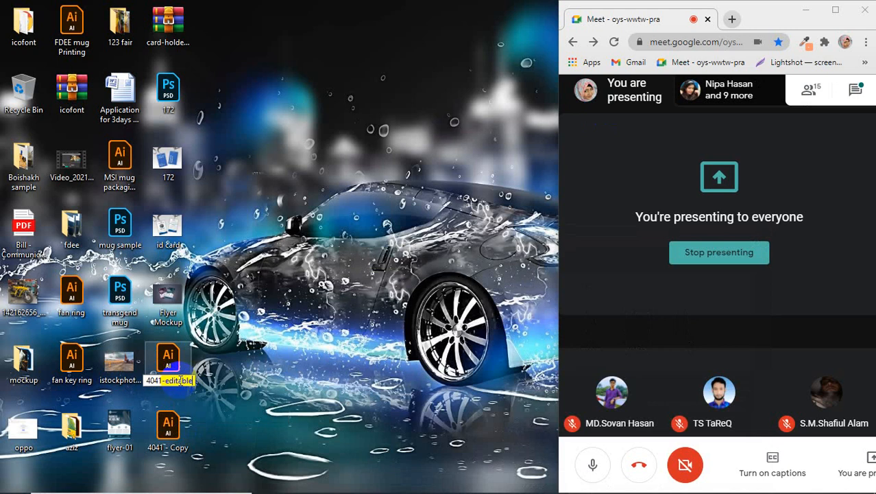
{"action": "key", "text": "Return"}
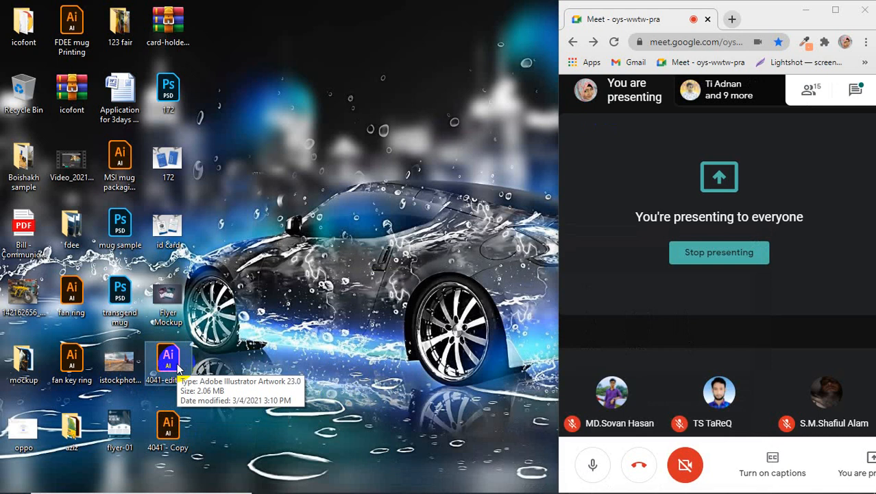
Step: Rename the '4041 - Copy' file on the desktop to '4041-printable'
{"action": "left_click", "coordinate": [168, 447]}
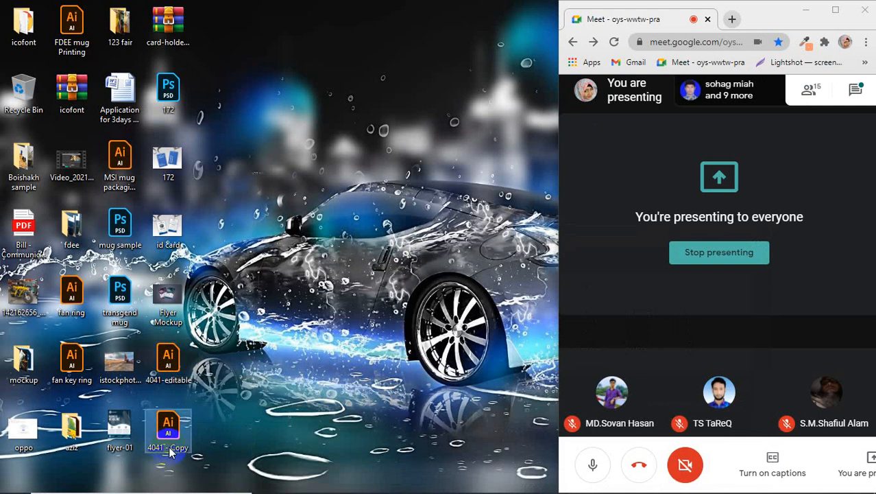
{"action": "left_click", "coordinate": [170, 449]}
{"action": "left_click_drag", "start_coordinate": [166, 448], "coordinate": [223, 458]}
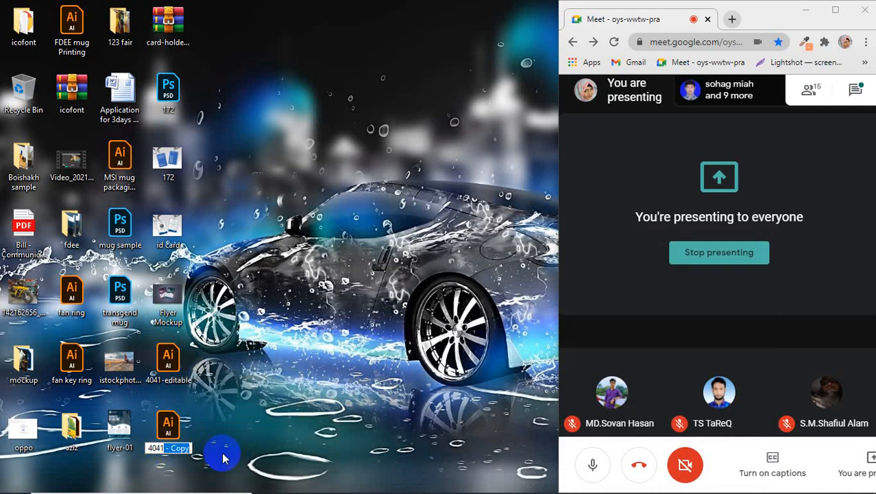
{"action": "type", "text": "-prin"}
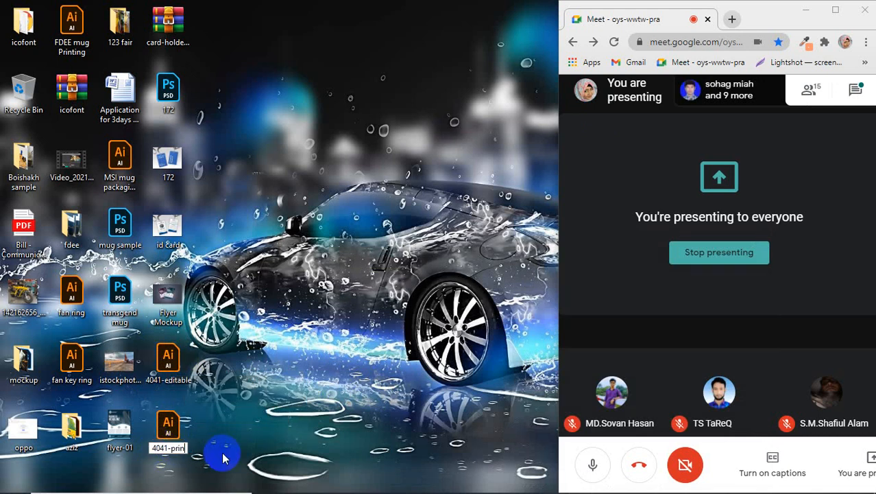
{"action": "type", "text": "table"}
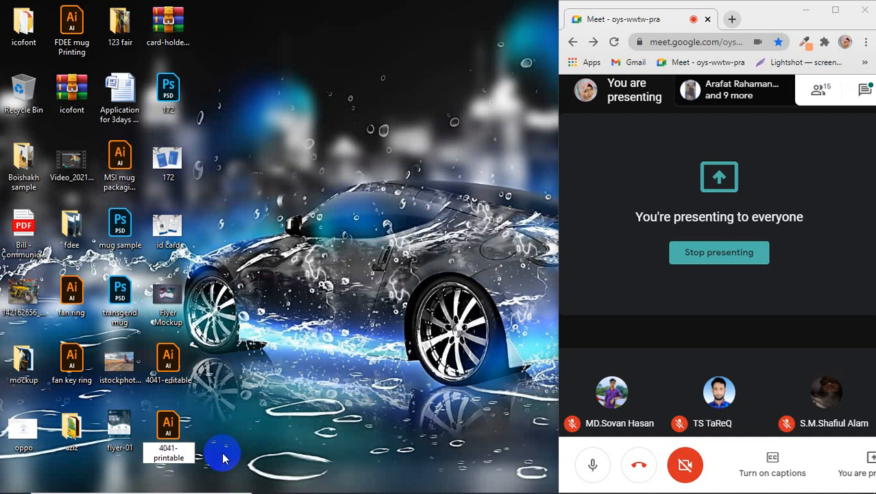
{"action": "left_click", "coordinate": [338, 378]}
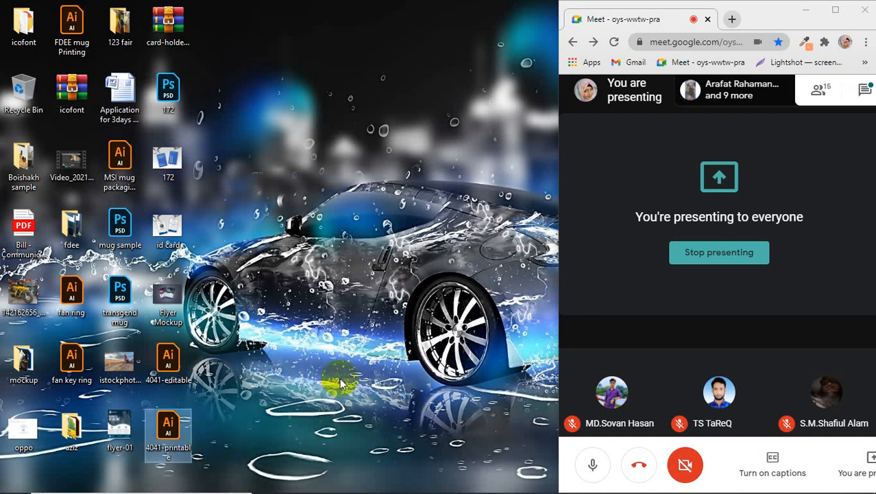
Step: Check 4041-editable and 4041-printable side by side, keeping the 4041-printable name unchanged
{"action": "left_click", "coordinate": [181, 381]}
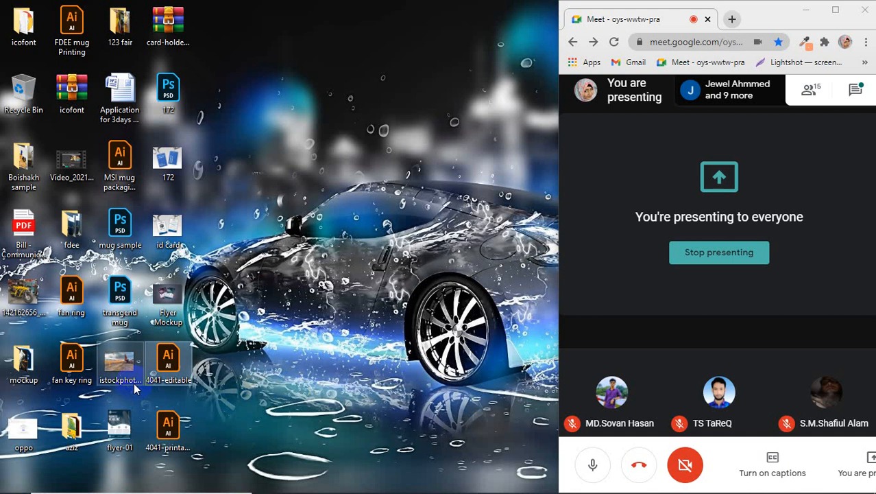
{"action": "left_click", "coordinate": [165, 447]}
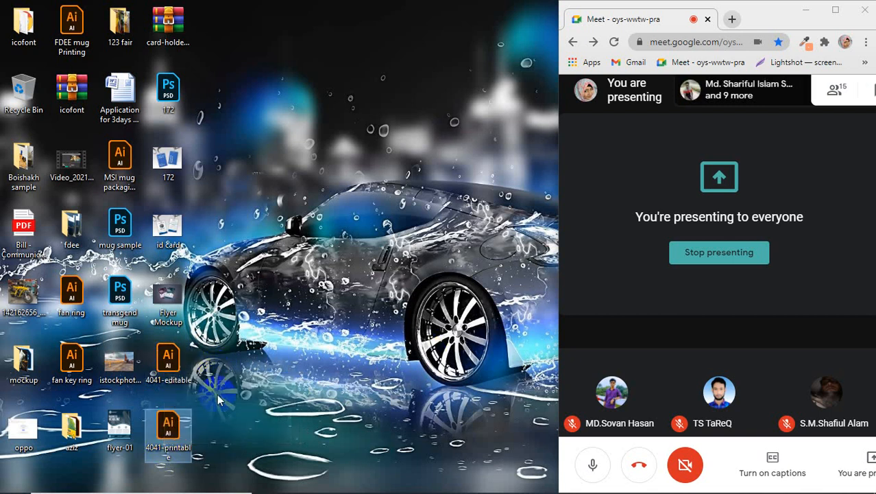
{"action": "left_click", "coordinate": [165, 447]}
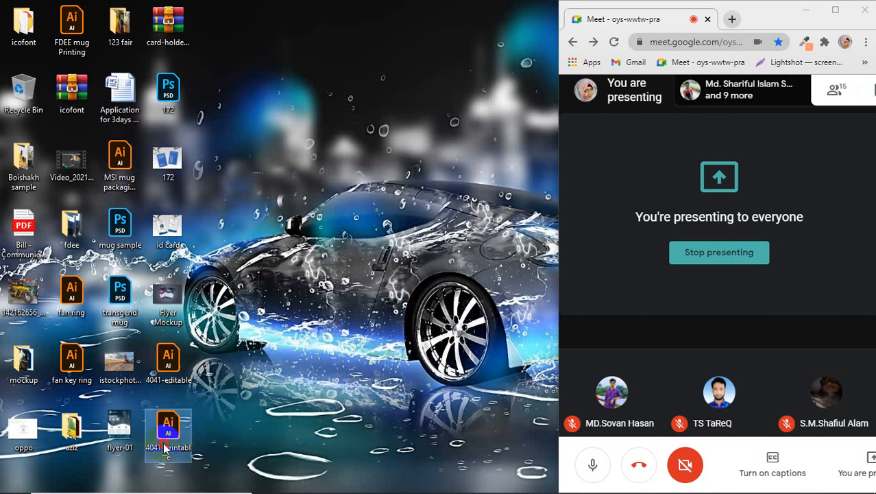
{"action": "left_click", "coordinate": [165, 447]}
{"action": "key", "text": "Escape"}
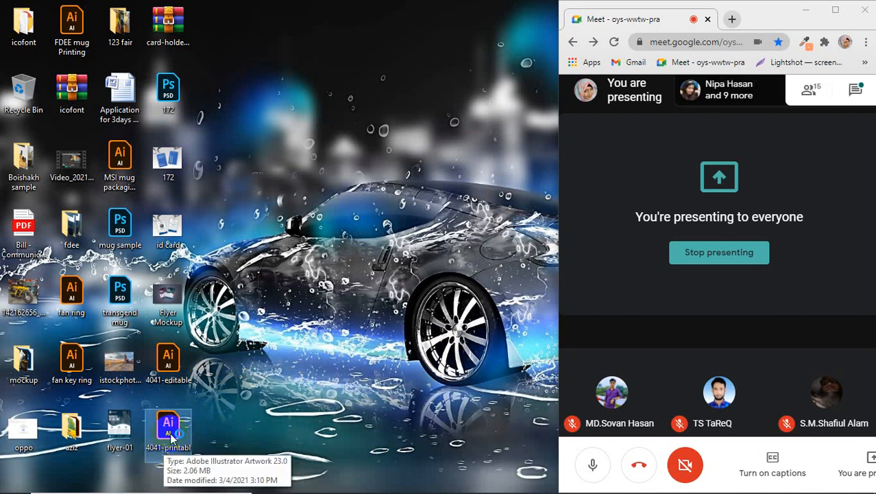
Step: Open 4041-printable.ai, select the whole flyer and expand its appearance
{"action": "double_click", "coordinate": [171, 433]}
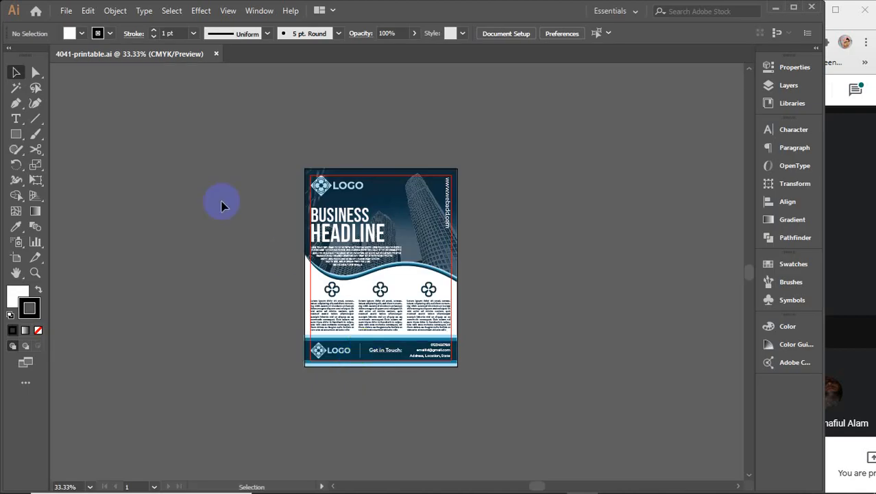
{"action": "left_click_drag", "start_coordinate": [229, 121], "coordinate": [480, 422]}
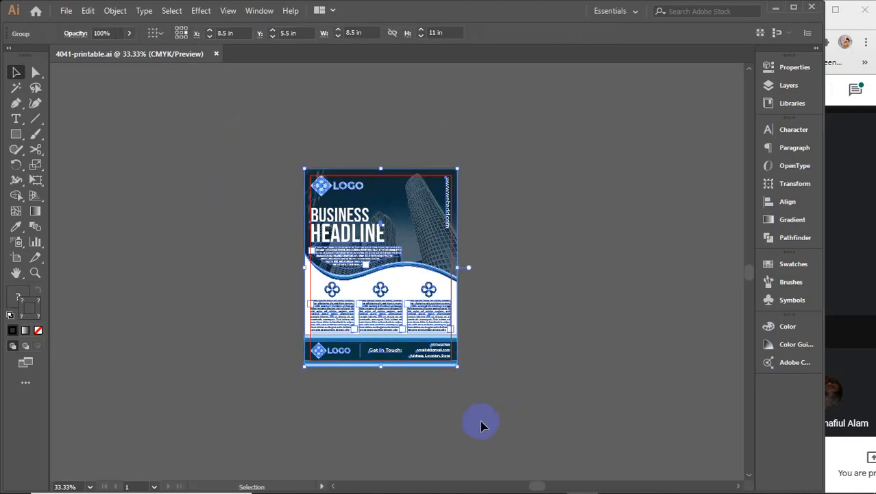
{"action": "left_click", "coordinate": [115, 10]}
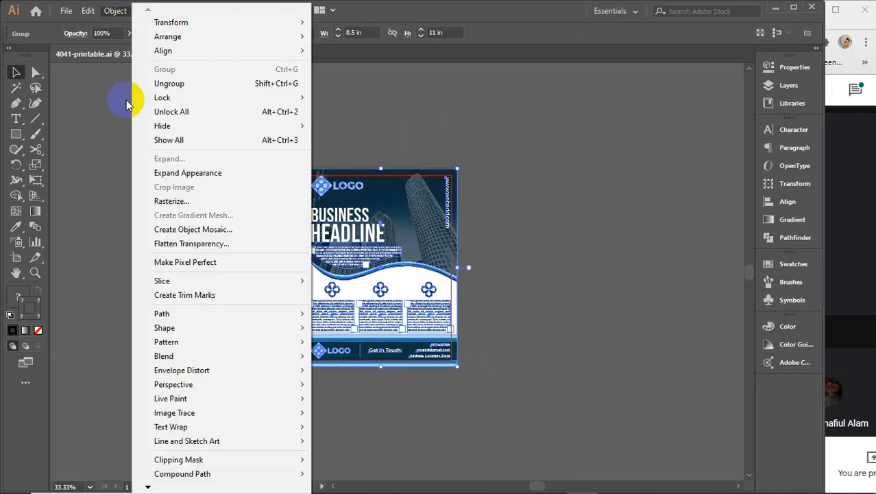
{"action": "left_click", "coordinate": [162, 173]}
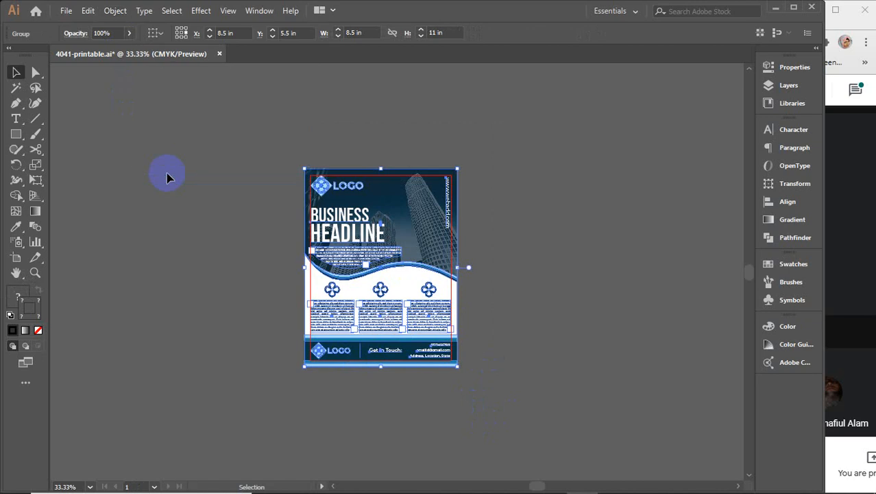
Step: Expand the flyer's objects with the default Expand options
{"action": "left_click", "coordinate": [114, 10]}
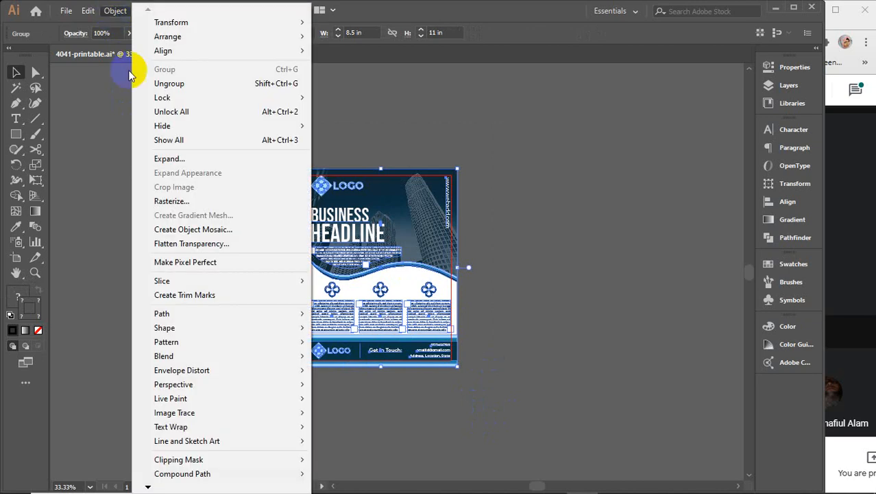
{"action": "left_click", "coordinate": [174, 159]}
{"action": "left_click", "coordinate": [587, 293]}
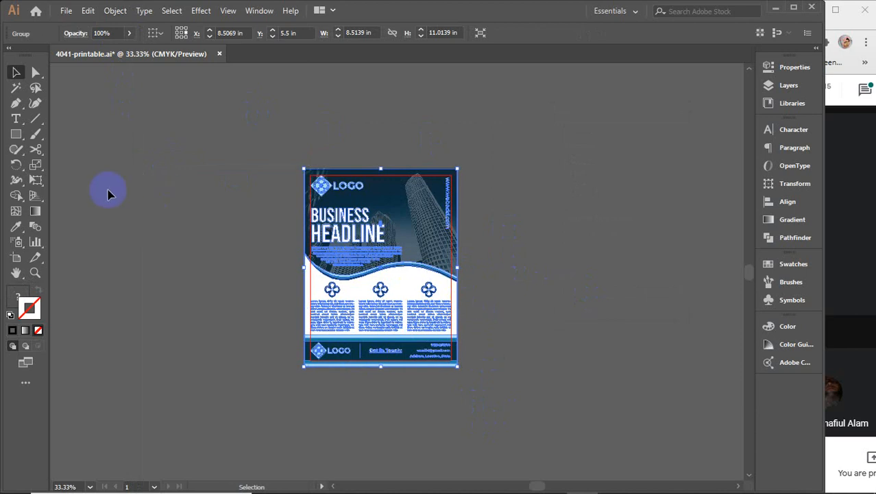
Step: Close the 4041-printable document and minimize Illustrator to the desktop
{"action": "key", "text": "a"}
{"action": "key", "text": "v"}
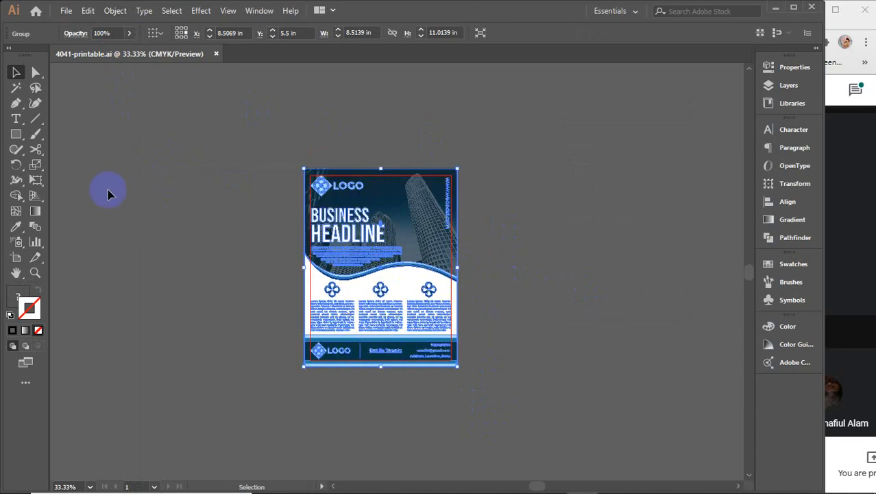
{"action": "left_click", "coordinate": [216, 53]}
{"action": "left_click", "coordinate": [777, 7]}
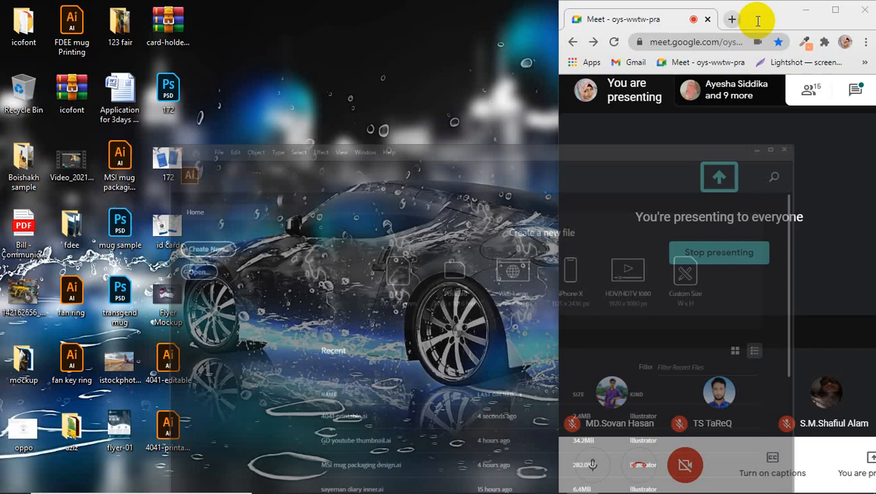
{"action": "left_click_drag", "start_coordinate": [234, 456], "coordinate": [165, 356]}
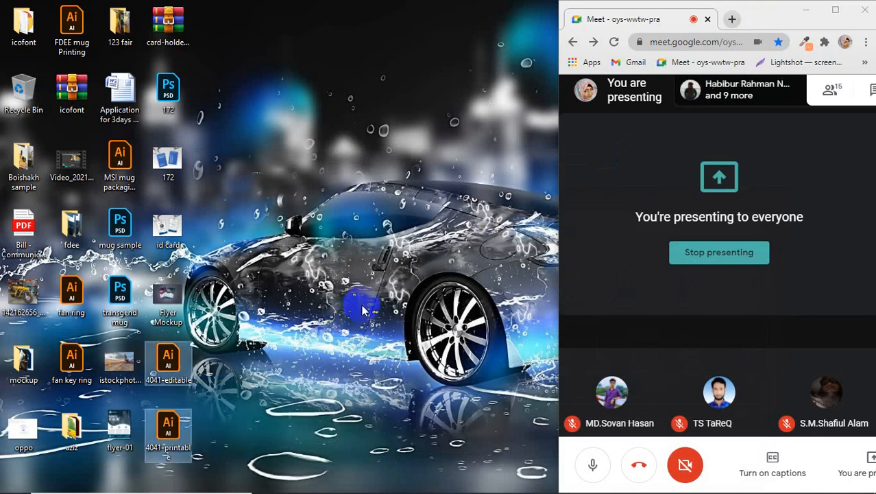
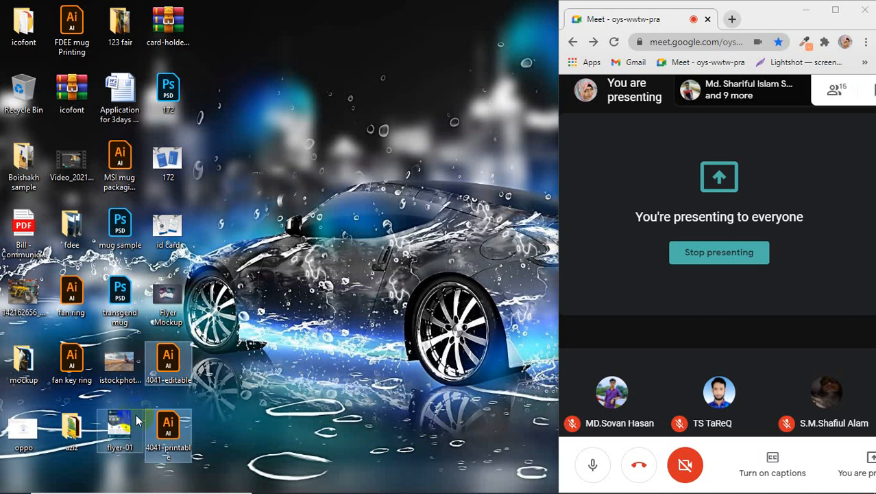
Step: Delete the 4041-printable file from the desktop to the Recycle Bin
{"action": "left_click", "coordinate": [116, 437]}
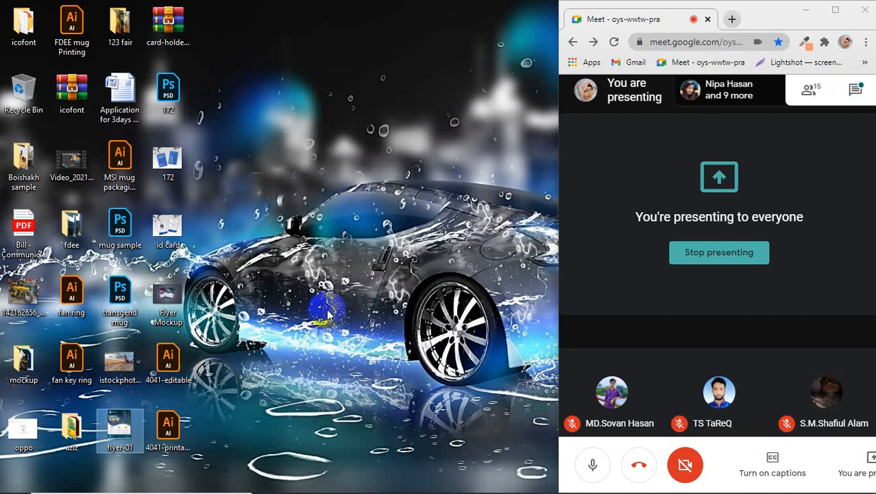
{"action": "left_click", "coordinate": [319, 425]}
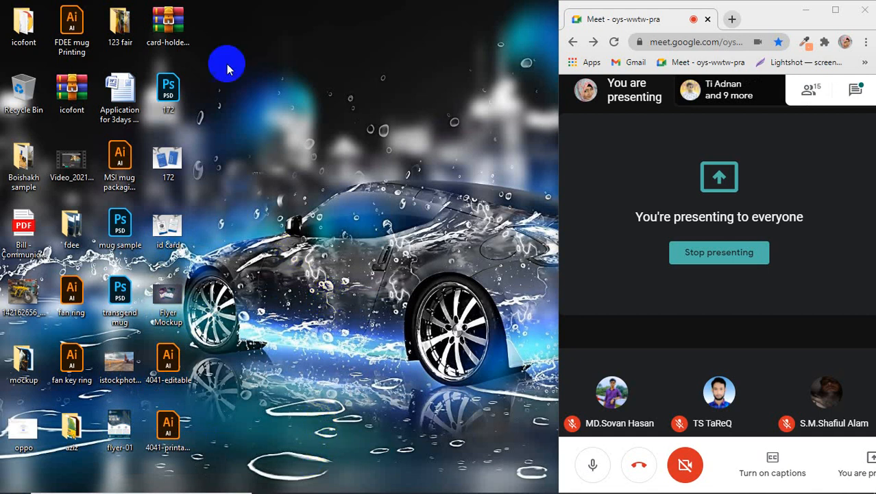
{"action": "left_click", "coordinate": [171, 27]}
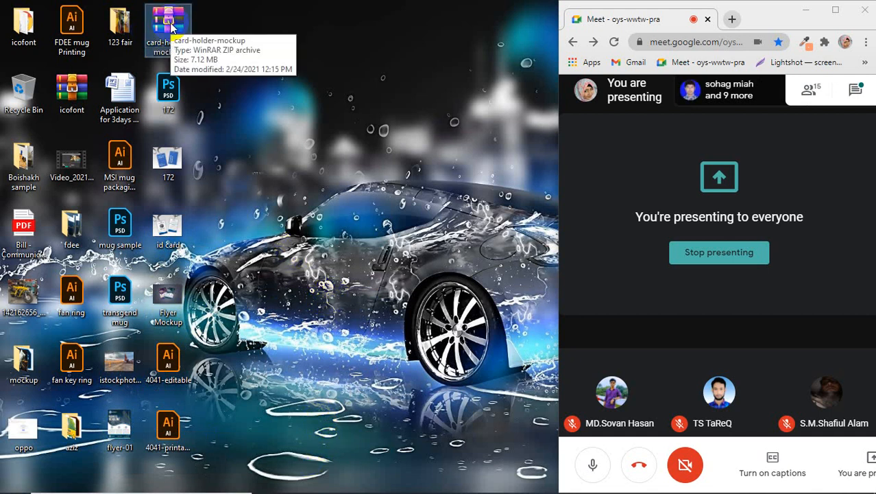
{"action": "right_click", "coordinate": [323, 166]}
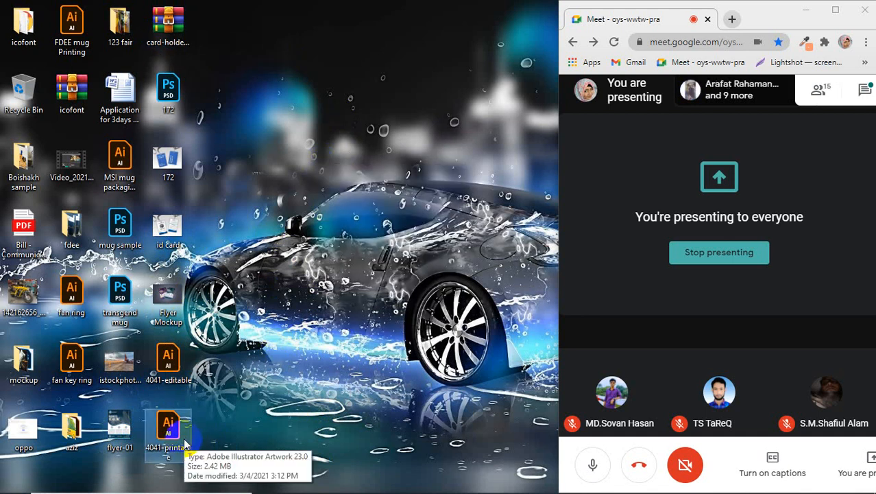
{"action": "key", "text": "Delete"}
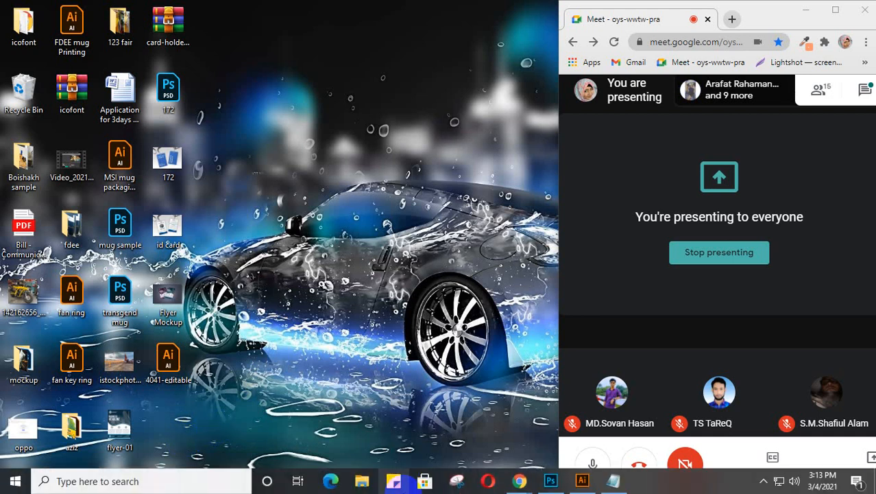
Step: Create a new 8.26 × 11.69 in A4 portrait document in Illustrator
{"action": "left_click", "coordinate": [582, 481]}
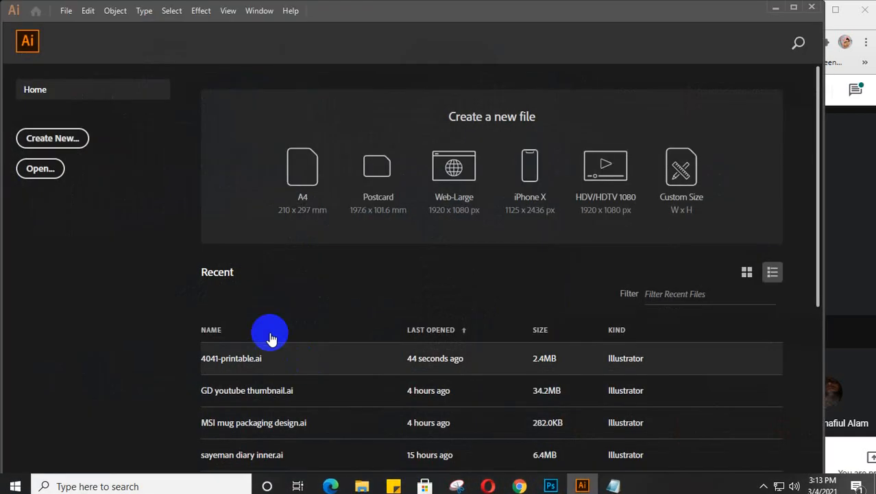
{"action": "left_click", "coordinate": [65, 151]}
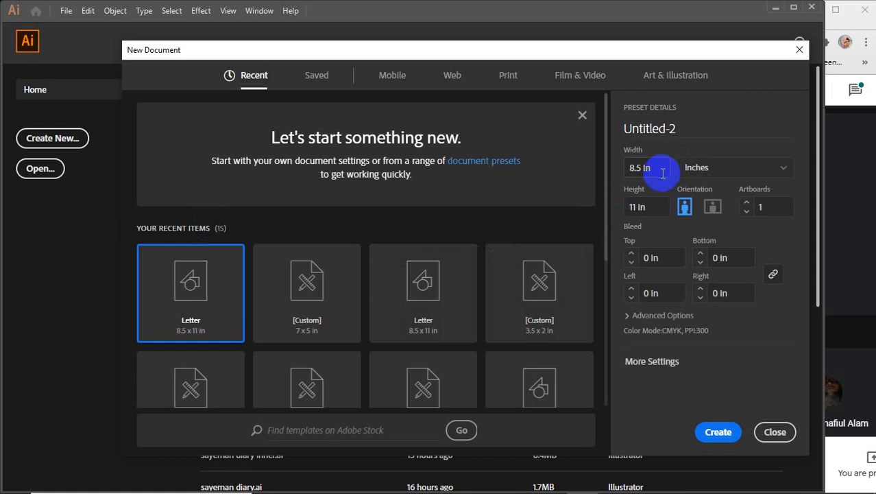
{"action": "left_click", "coordinate": [657, 170]}
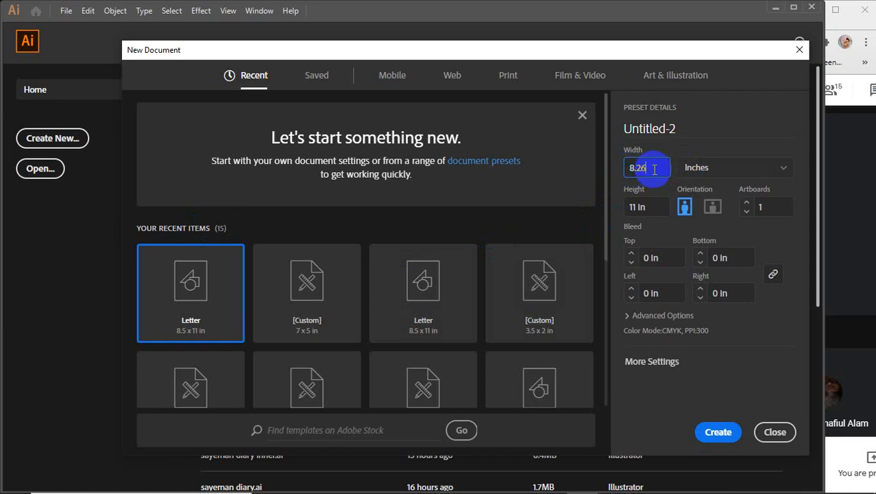
{"action": "type", "text": "8.26"}
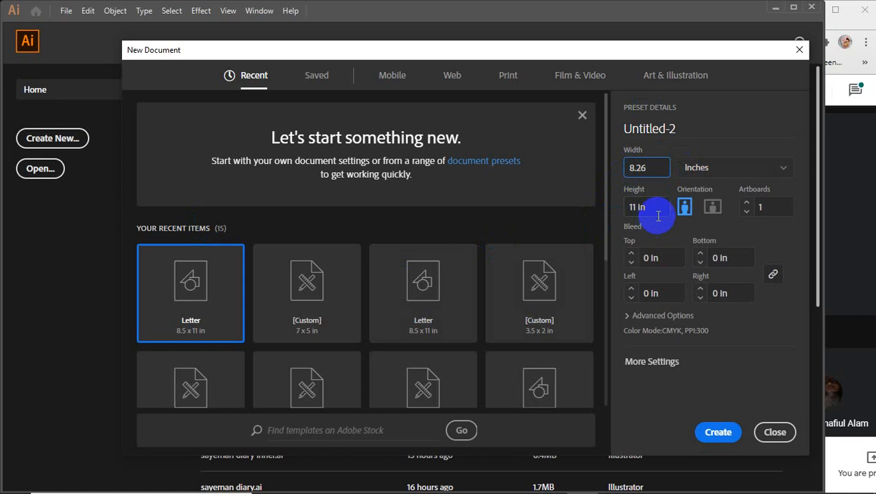
{"action": "left_click", "coordinate": [637, 209]}
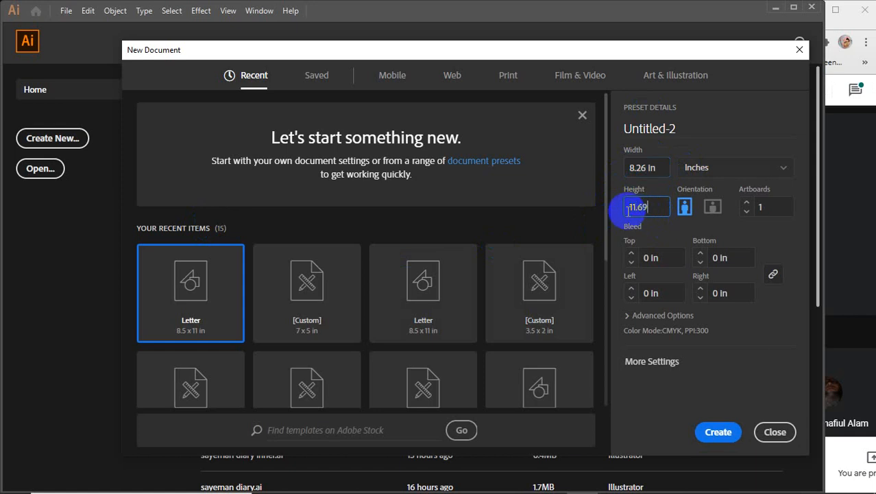
{"action": "key", "text": "Return"}
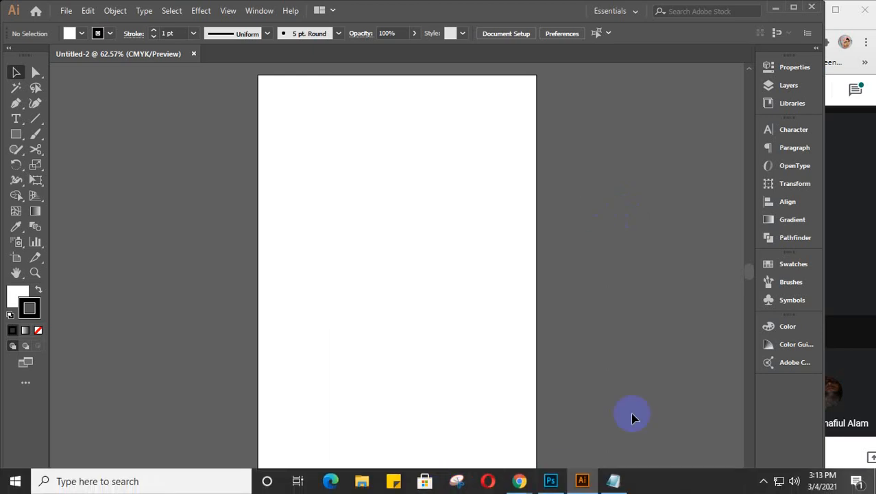
Step: Open the 4041-editable flyer from the desktop, then return to Untitled-2
{"action": "left_click", "coordinate": [776, 9]}
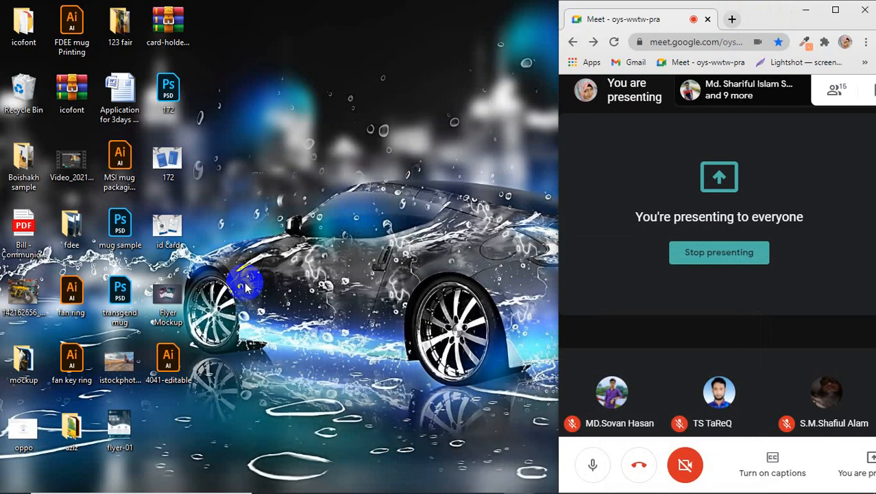
{"action": "double_click", "coordinate": [168, 364]}
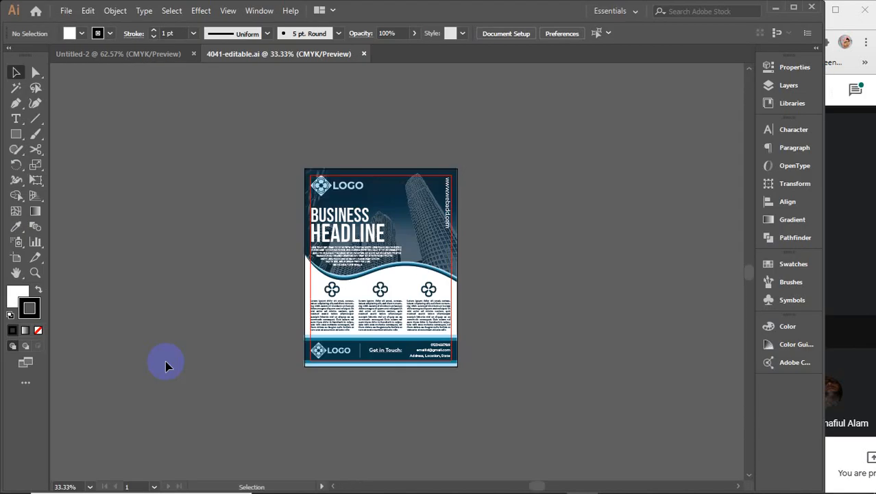
{"action": "left_click", "coordinate": [127, 54]}
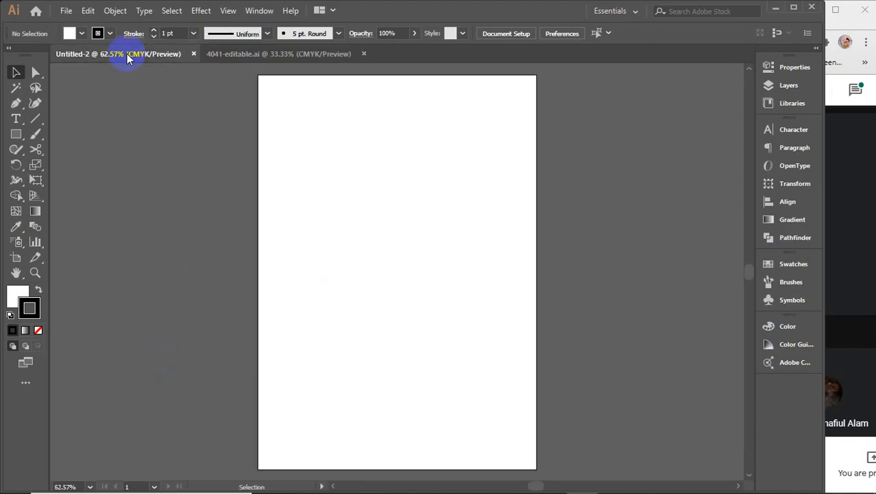
Step: Draw a rectangle covering the entire Untitled-2 artboard
{"action": "left_click", "coordinate": [16, 133]}
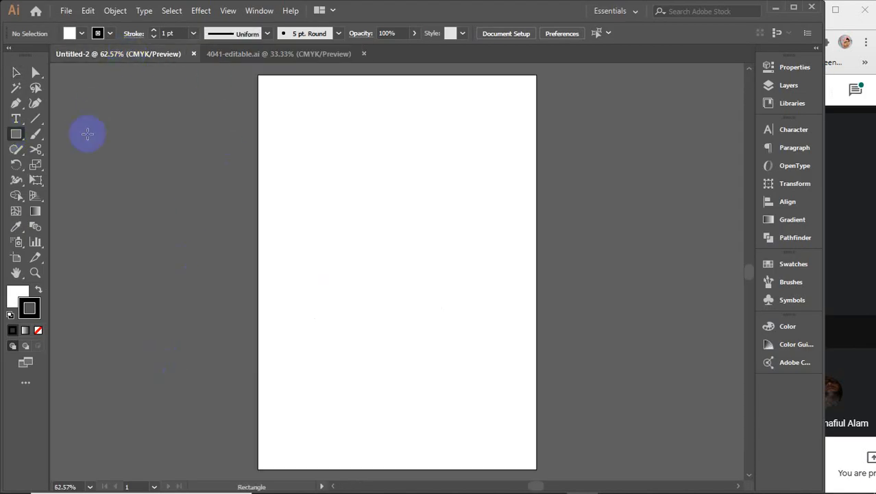
{"action": "left_click_drag", "start_coordinate": [260, 76], "coordinate": [538, 469]}
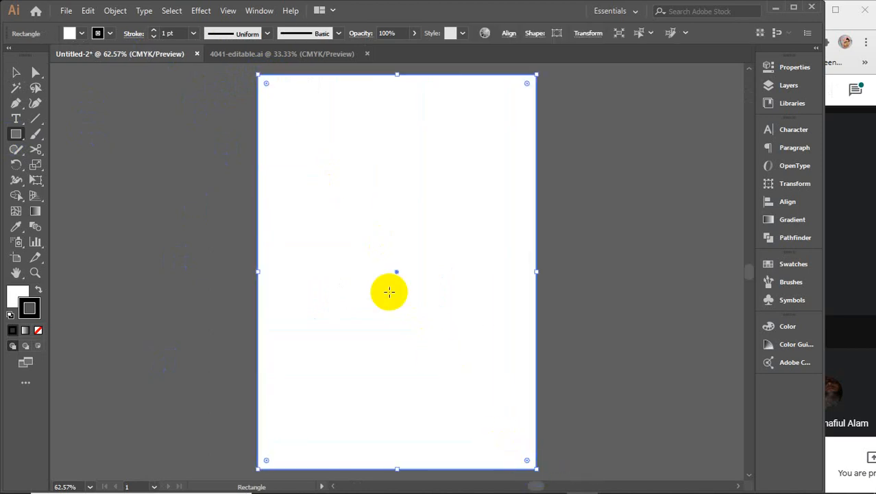
{"action": "key", "text": "v"}
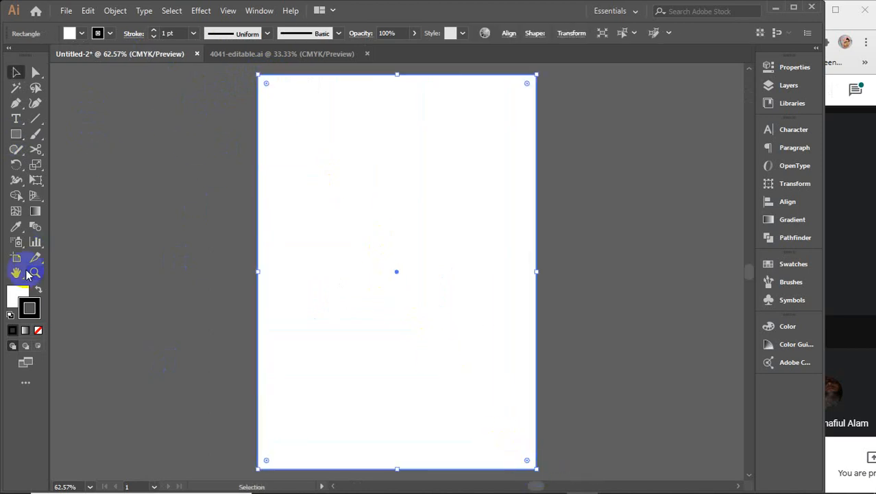
{"action": "left_click", "coordinate": [17, 294]}
Step: Make a trial offset path of the rectangle, fill it yellow, then delete it
{"action": "left_click", "coordinate": [114, 10]}
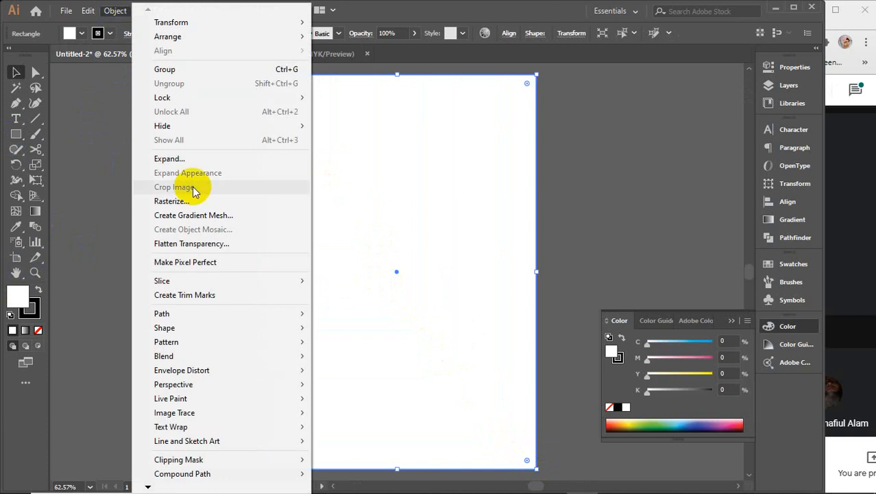
{"action": "mouse_move", "coordinate": [182, 319]}
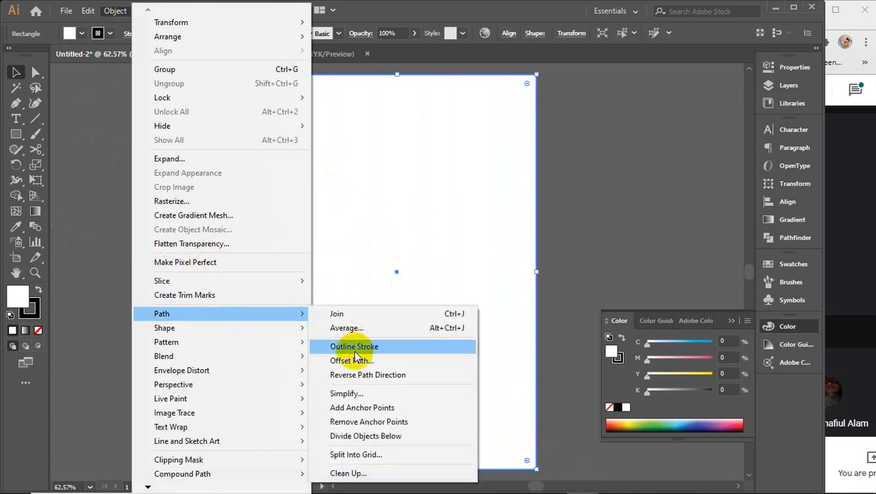
{"action": "left_click", "coordinate": [346, 358]}
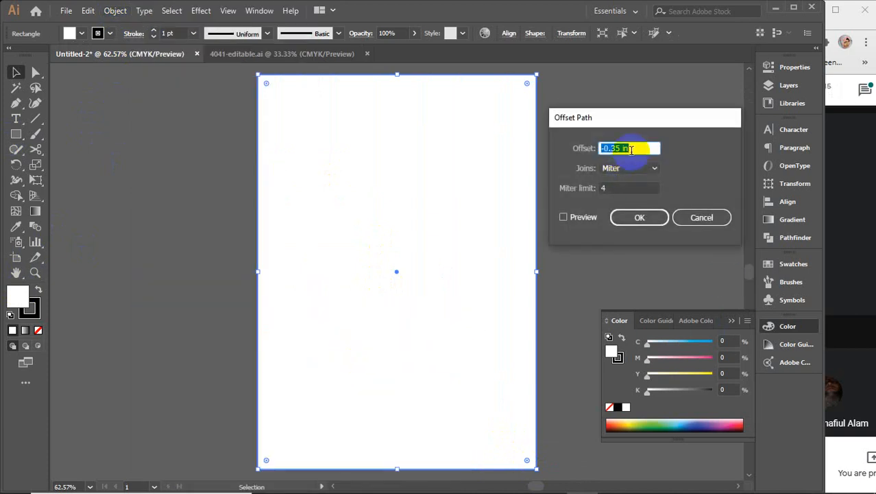
{"action": "key", "text": "Return"}
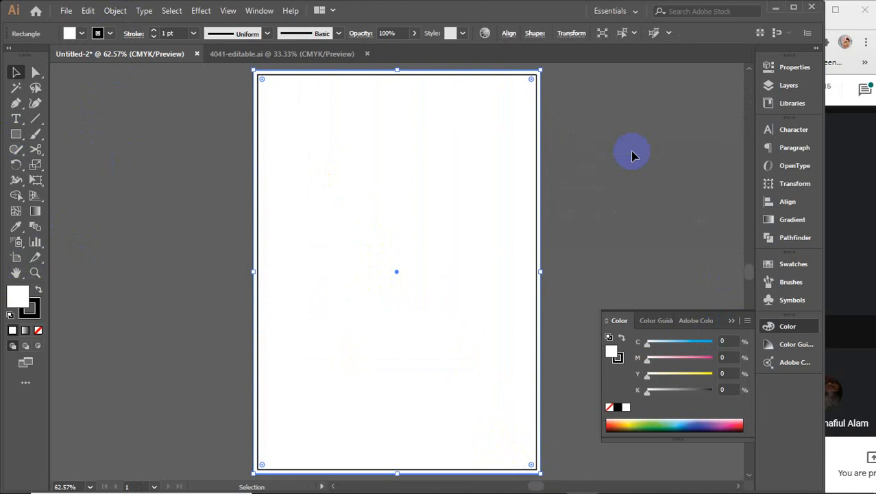
{"action": "left_click_drag", "start_coordinate": [648, 376], "coordinate": [713, 374]}
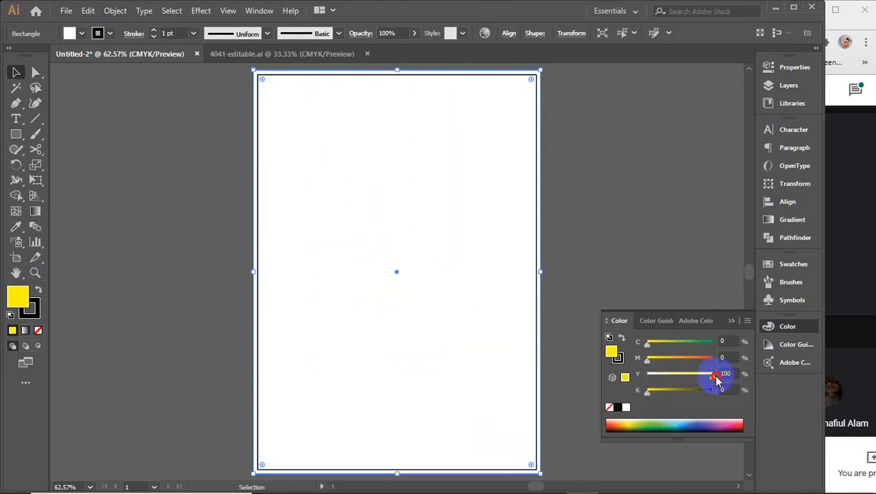
{"action": "left_click", "coordinate": [731, 320]}
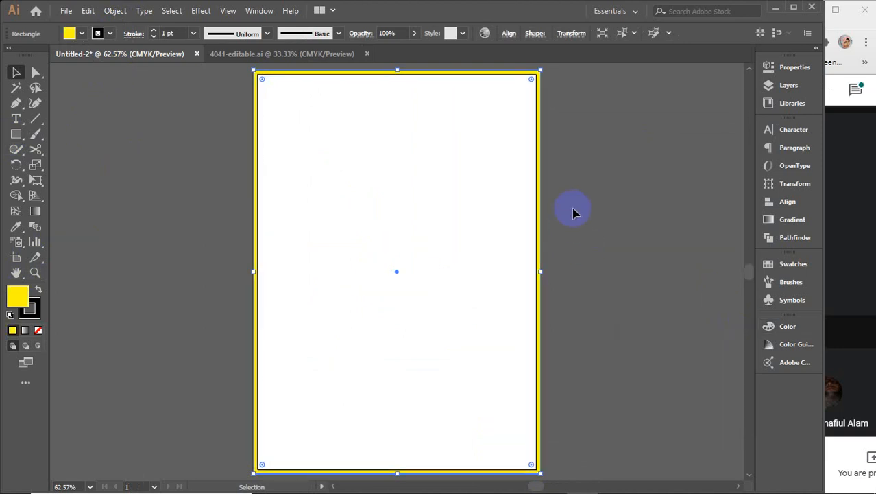
{"action": "key", "text": "Delete"}
Step: Create a -0.25 in Offset Path inset of the white rectangle
{"action": "left_click", "coordinate": [467, 219]}
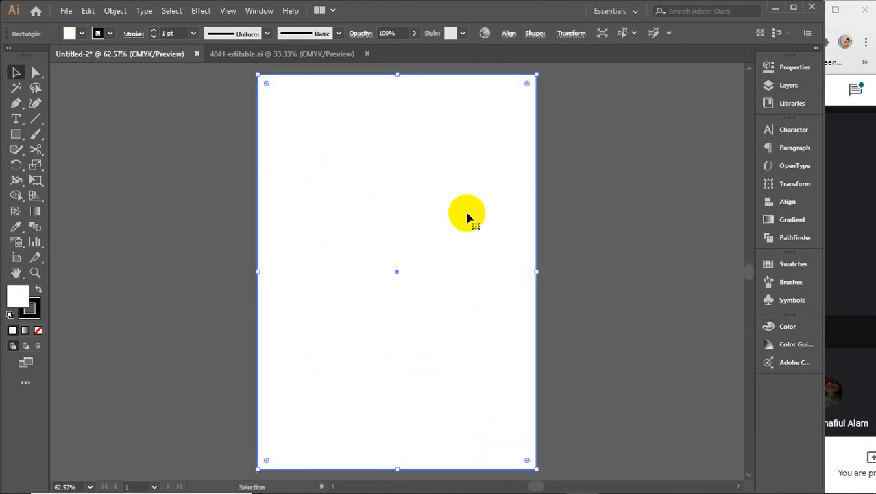
{"action": "left_click", "coordinate": [115, 10]}
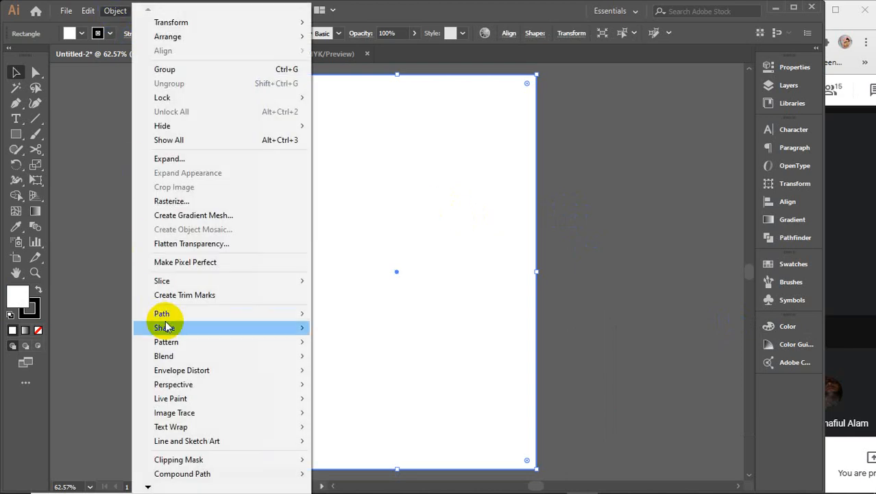
{"action": "mouse_move", "coordinate": [165, 318]}
{"action": "left_click", "coordinate": [357, 360]}
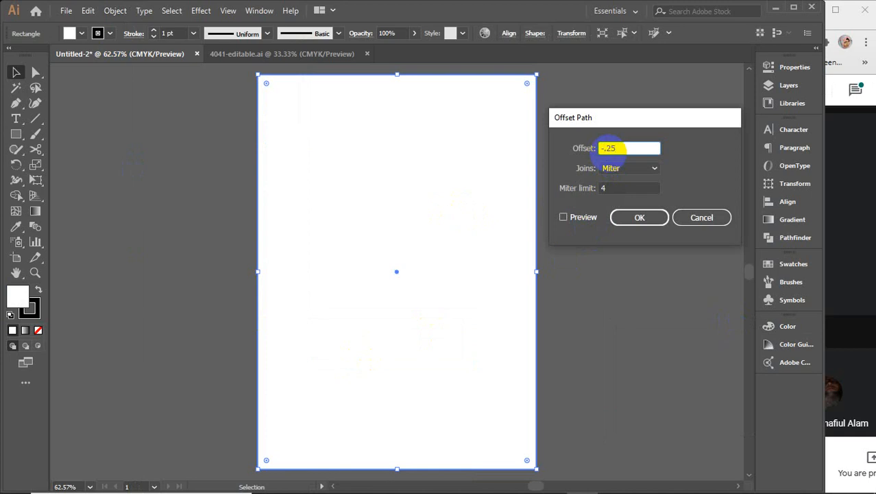
{"action": "type", "text": "-.25"}
{"action": "left_click", "coordinate": [573, 218]}
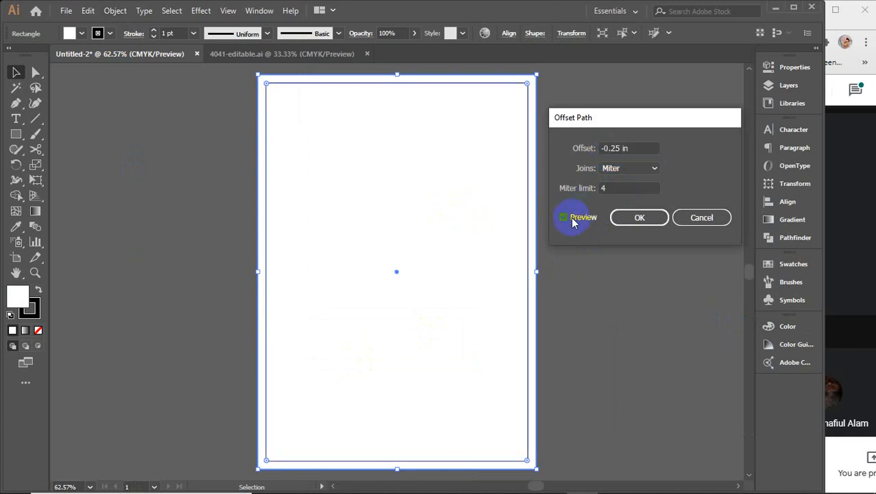
{"action": "left_click", "coordinate": [637, 148]}
{"action": "key", "text": "Down"}
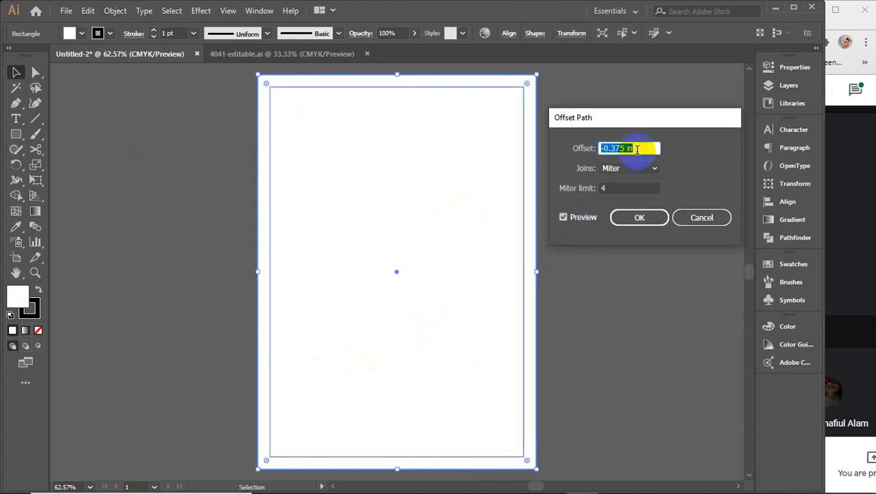
{"action": "key", "text": "Down"}
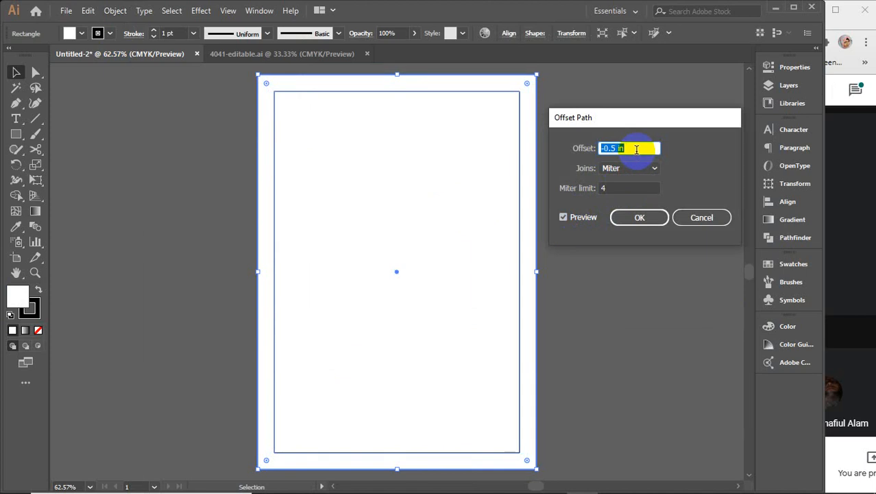
{"action": "key", "text": "Up"}
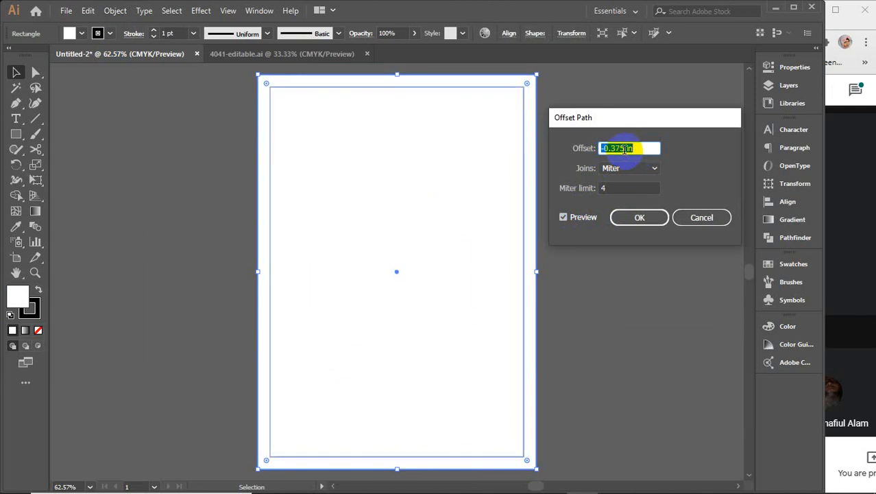
{"action": "key", "text": "Up"}
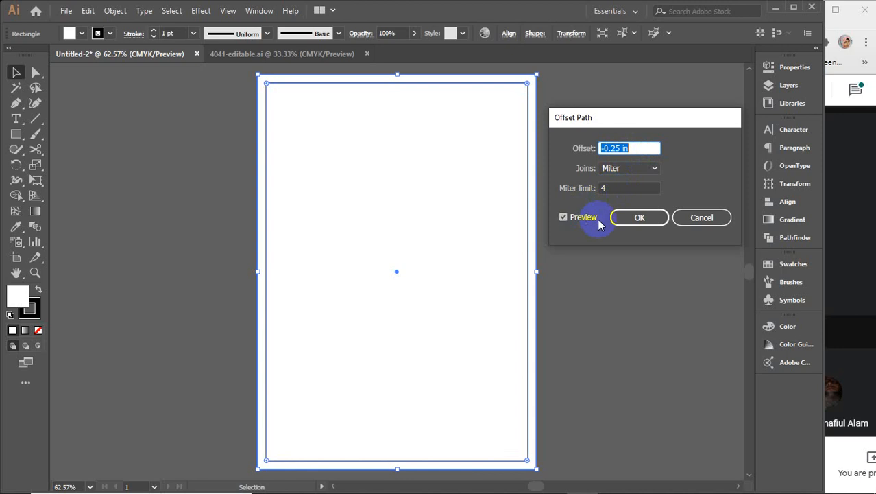
{"action": "left_click", "coordinate": [636, 218]}
Step: Turn the inset path into a margin guide and deselect it
{"action": "right_click", "coordinate": [471, 197]}
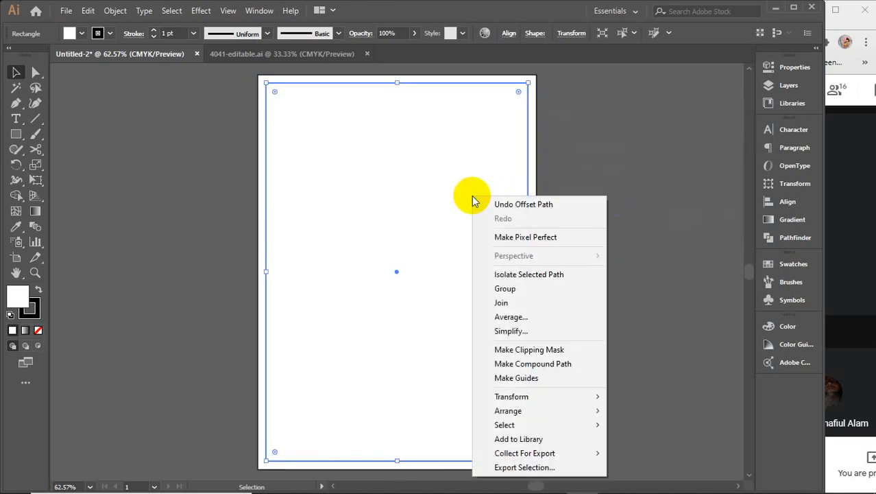
{"action": "left_click", "coordinate": [509, 380]}
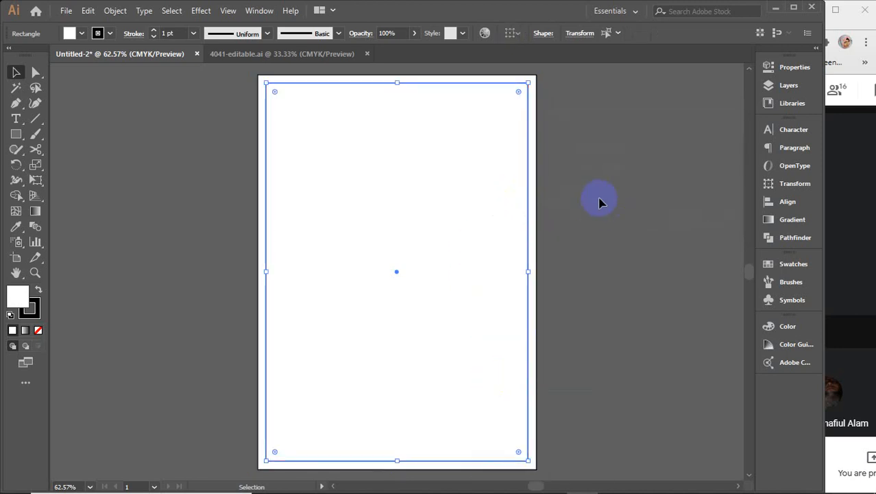
{"action": "left_click", "coordinate": [483, 206]}
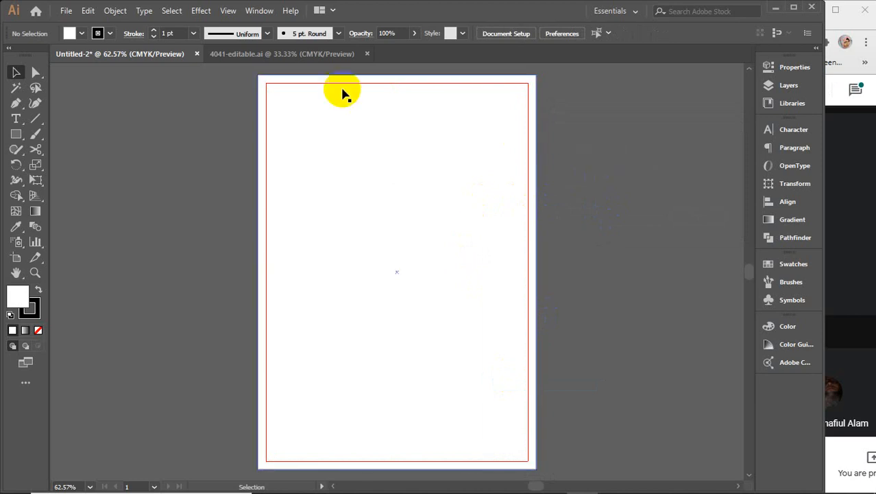
Step: Copy the flyer's footer logo and Get in Touch block into Untitled-2
{"action": "left_click", "coordinate": [297, 54]}
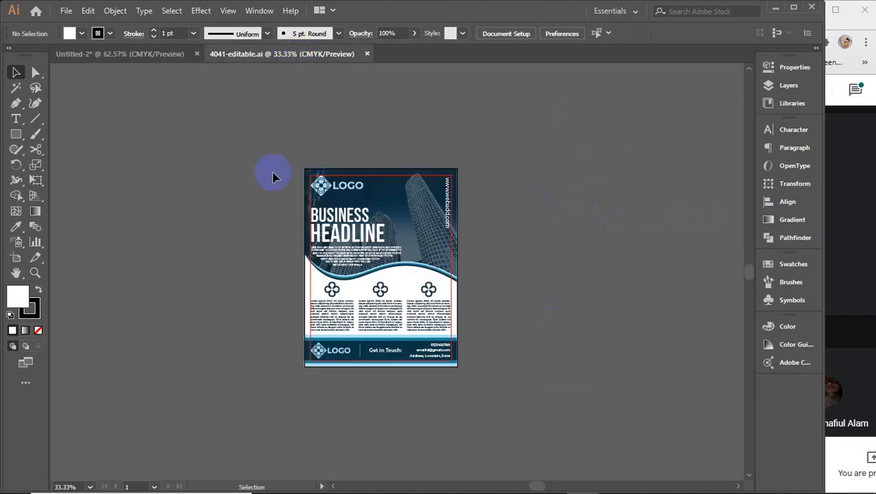
{"action": "left_click", "coordinate": [322, 189]}
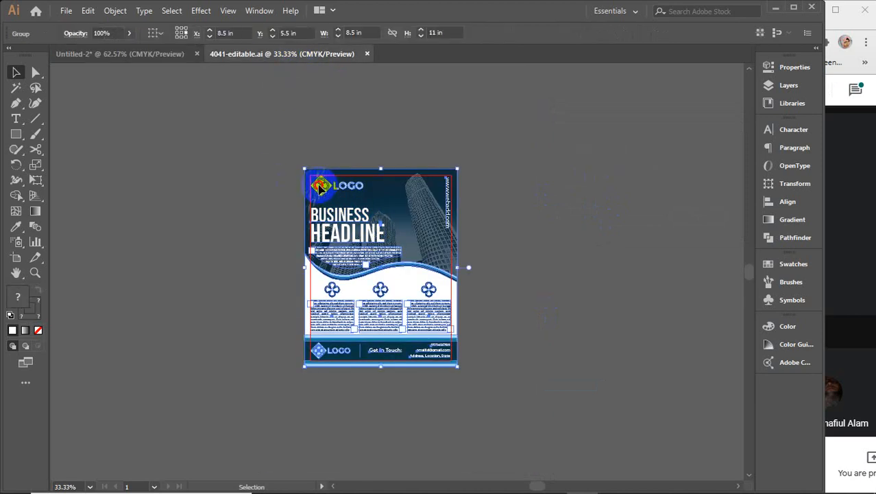
{"action": "double_click", "coordinate": [320, 188]}
{"action": "left_click", "coordinate": [320, 188]}
{"action": "left_click", "coordinate": [477, 284]}
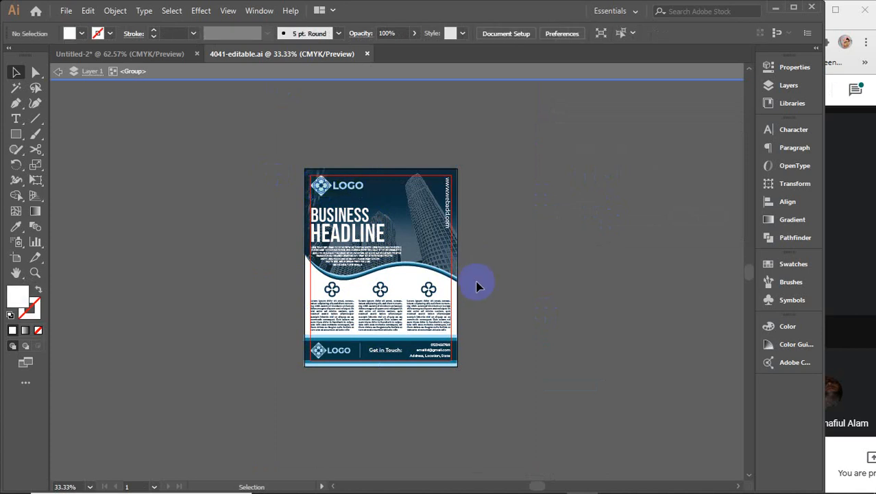
{"action": "left_click", "coordinate": [431, 351]}
{"action": "left_click", "coordinate": [327, 353], "text": "shift"}
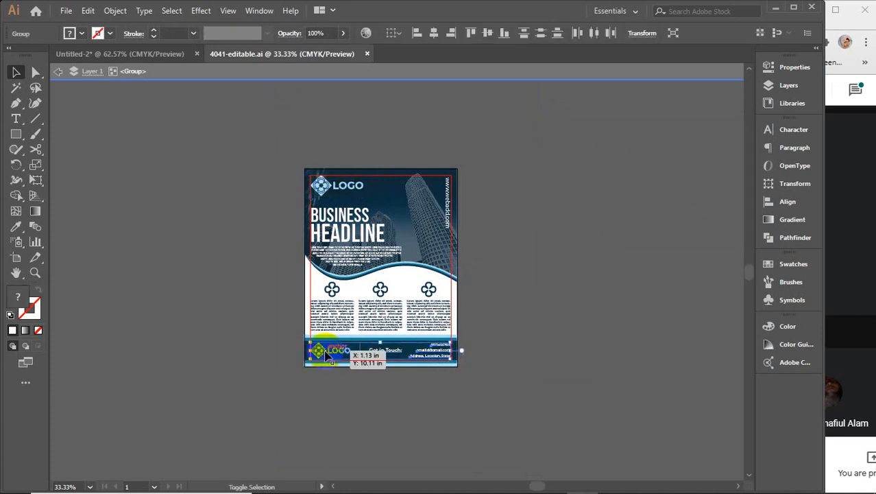
{"action": "left_click_drag", "start_coordinate": [326, 353], "coordinate": [197, 246]}
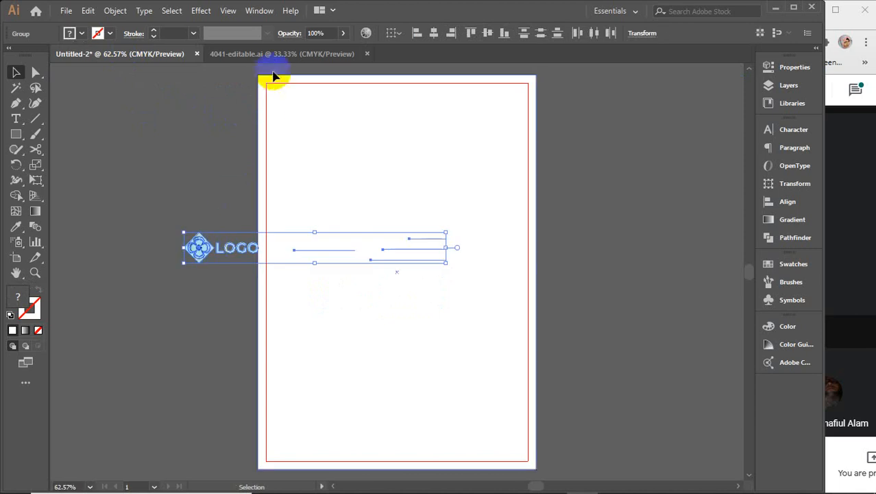
{"action": "left_click", "coordinate": [273, 61]}
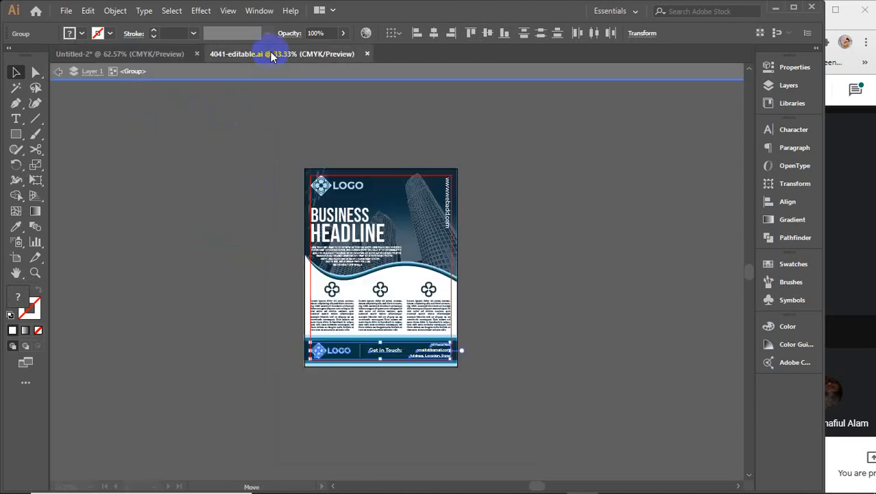
{"action": "left_click", "coordinate": [447, 215]}
{"action": "left_click_drag", "start_coordinate": [447, 214], "coordinate": [184, 172]}
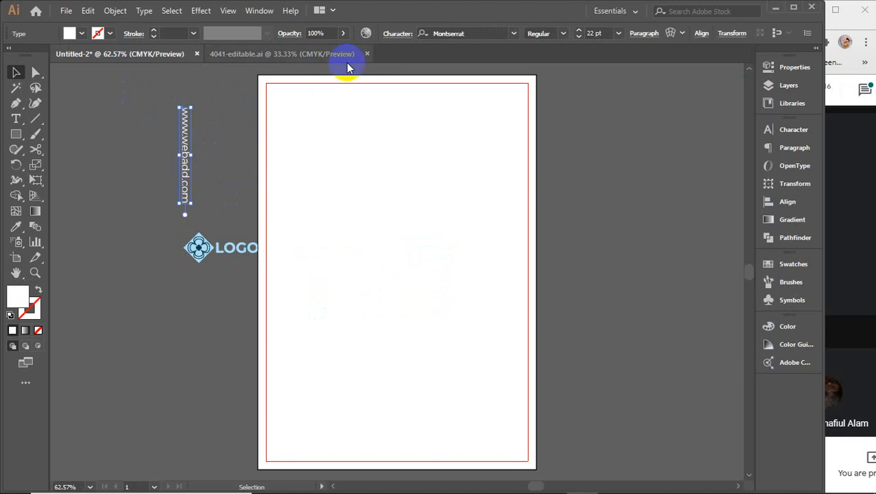
{"action": "left_click", "coordinate": [367, 53]}
Step: Arrange the LOGO, contact block and website text on the pasteboard right of the artboard
{"action": "left_click_drag", "start_coordinate": [255, 244], "coordinate": [621, 173]}
{"action": "left_click_drag", "start_coordinate": [306, 257], "coordinate": [605, 214]}
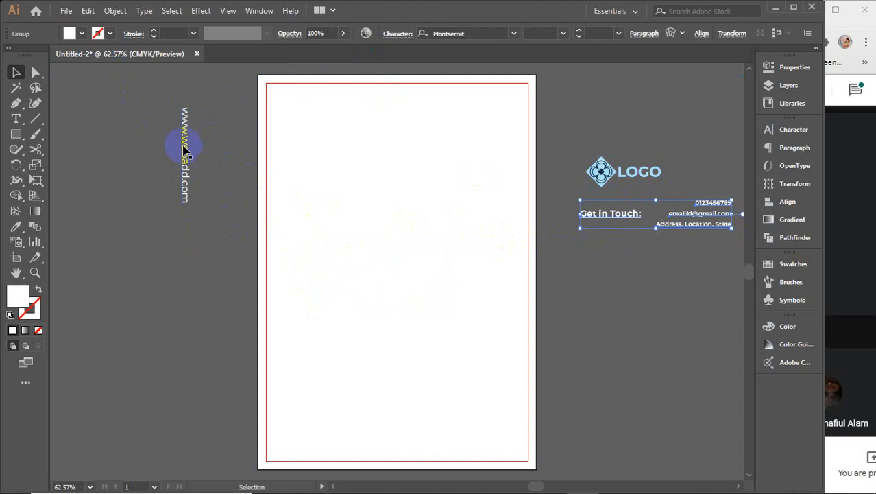
{"action": "left_click_drag", "start_coordinate": [190, 149], "coordinate": [716, 252]}
{"action": "left_click", "coordinate": [693, 325]}
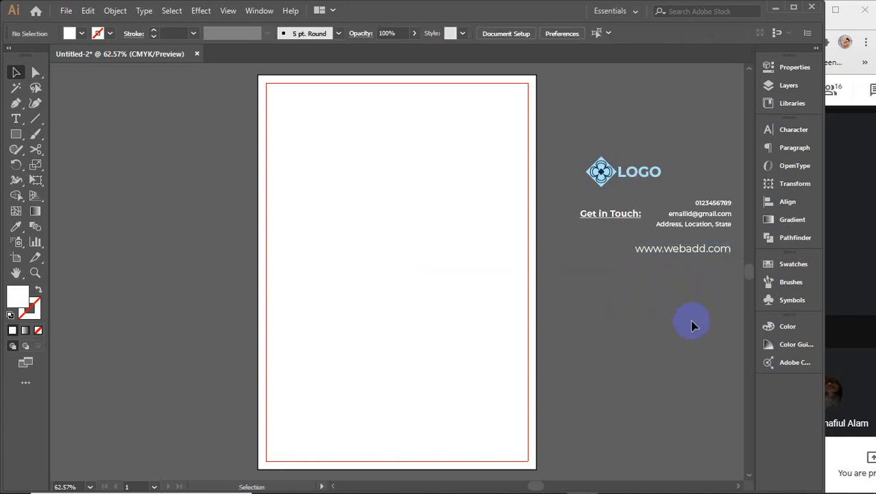
{"action": "left_click", "coordinate": [496, 146]}
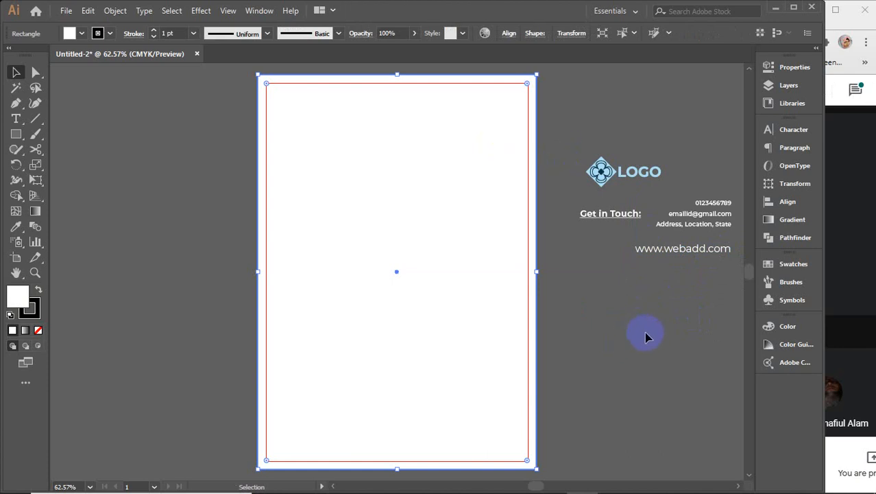
{"action": "left_click", "coordinate": [15, 134]}
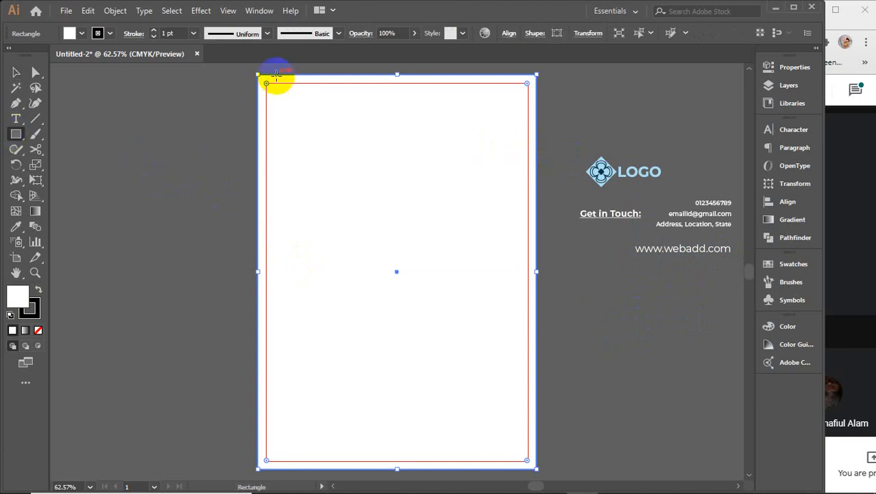
Step: Draw a header band across the artboard top with no outline
{"action": "left_click", "coordinate": [16, 72]}
{"action": "left_click", "coordinate": [64, 127]}
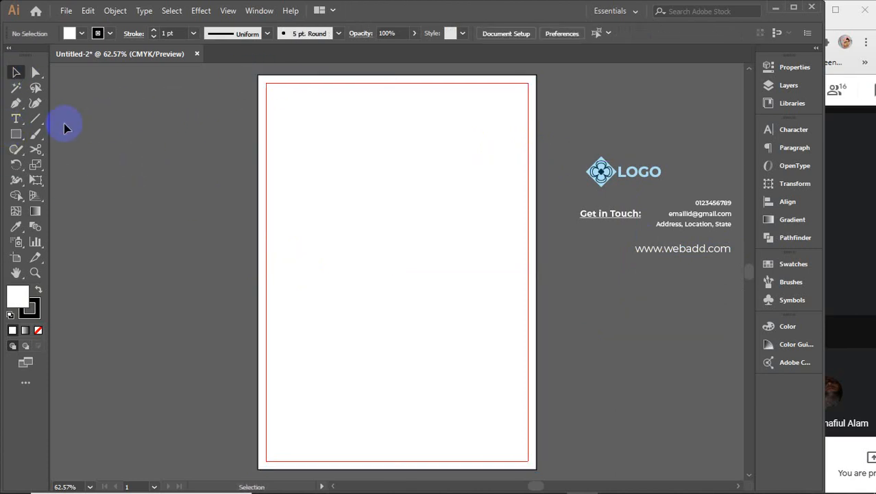
{"action": "left_click", "coordinate": [15, 134]}
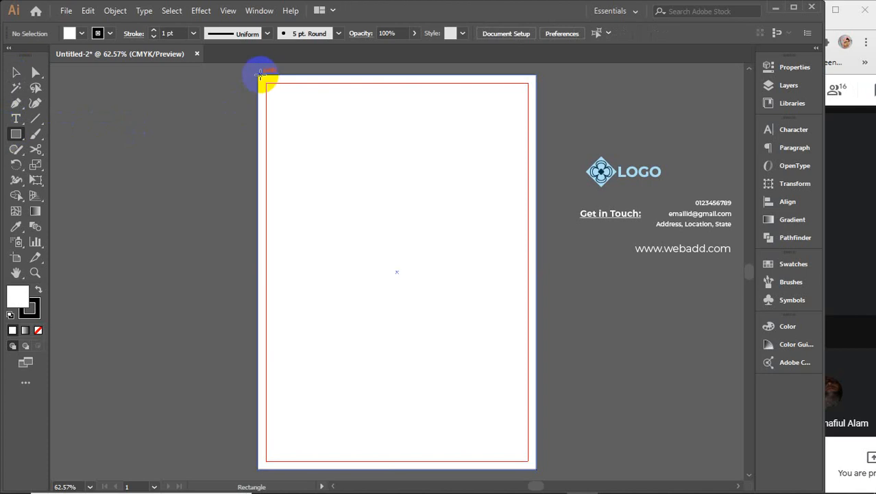
{"action": "mouse_move", "coordinate": [259, 75]}
{"action": "left_mouse_down"}
{"action": "mouse_move", "coordinate": [307, 96]}
{"action": "mouse_move", "coordinate": [535, 125]}
{"action": "left_mouse_up"}
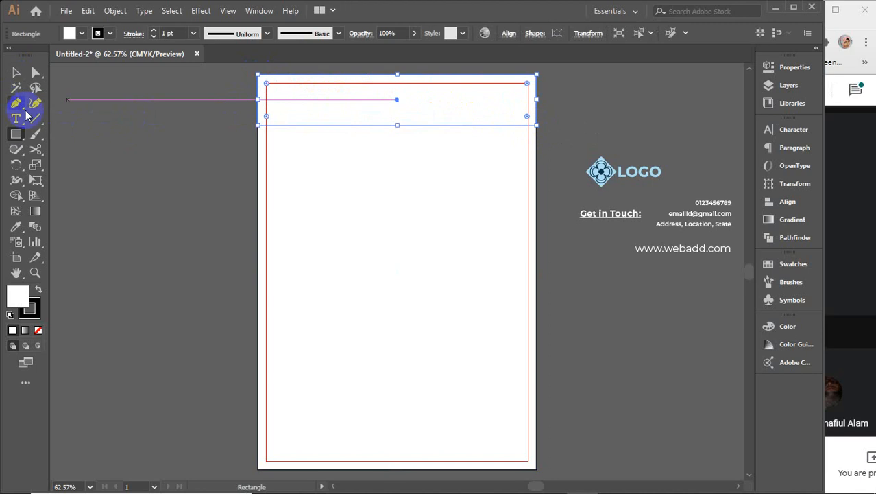
{"action": "left_click", "coordinate": [23, 304]}
{"action": "left_click", "coordinate": [28, 315]}
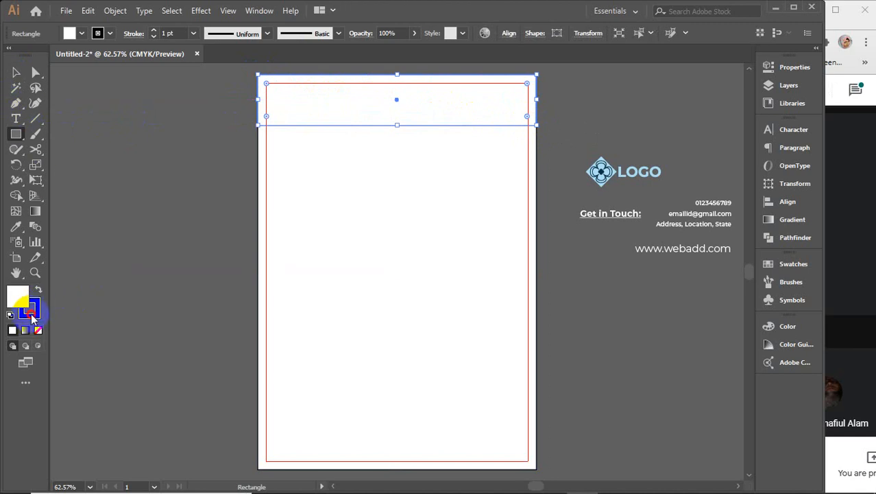
{"action": "left_click", "coordinate": [36, 332]}
{"action": "left_click", "coordinate": [17, 295]}
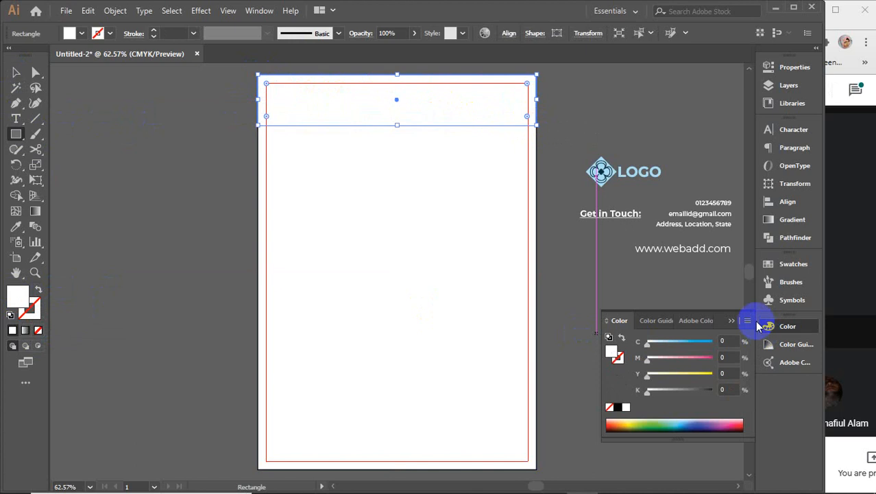
{"action": "left_click", "coordinate": [732, 321]}
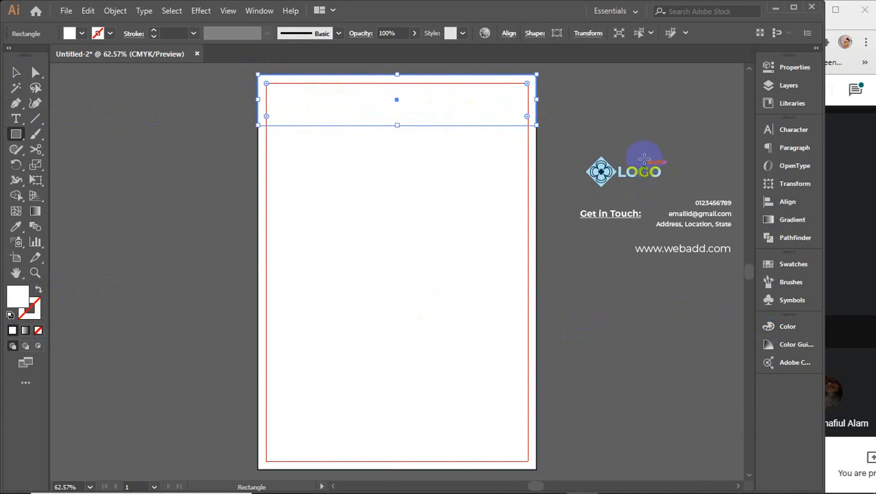
Step: Fill the header band with the logo's dark navy using the Eyedropper
{"action": "scroll", "coordinate": [615, 161], "scroll_direction": "up", "scroll_amount": 4}
{"action": "scroll", "coordinate": [537, 215], "scroll_direction": "up", "scroll_amount": 3}
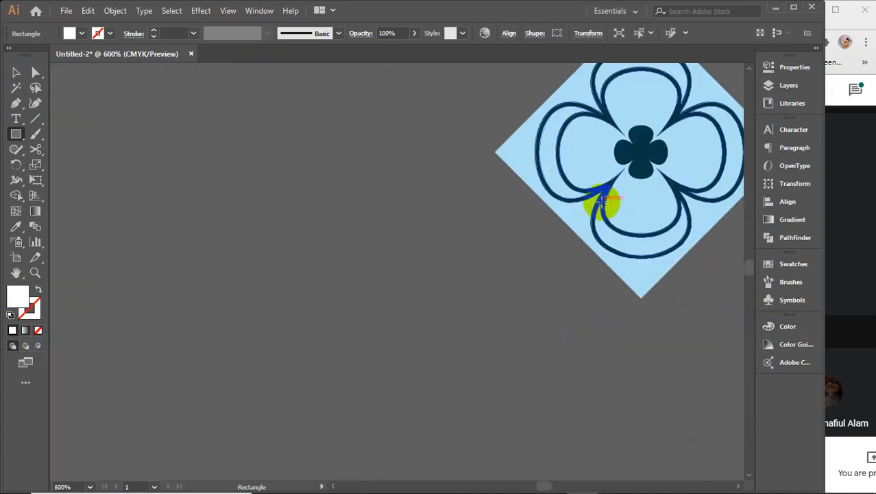
{"action": "key", "text": "i"}
{"action": "left_click", "coordinate": [637, 151]}
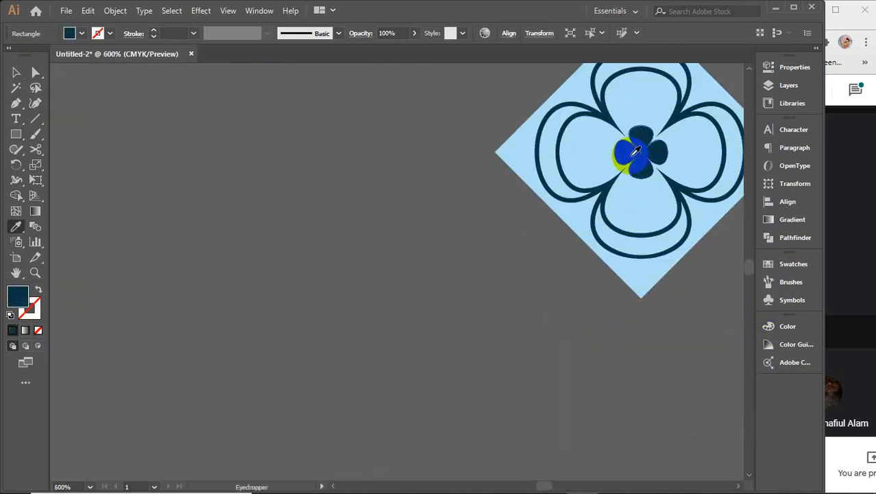
{"action": "key", "text": "v"}
{"action": "scroll", "coordinate": [420, 212], "scroll_direction": "down", "scroll_amount": 5}
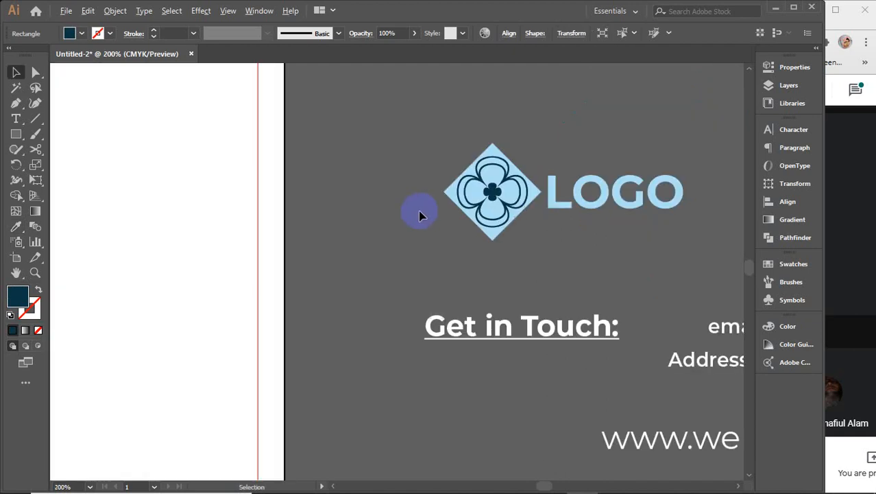
{"action": "left_click_drag", "start_coordinate": [385, 151], "coordinate": [583, 220]}
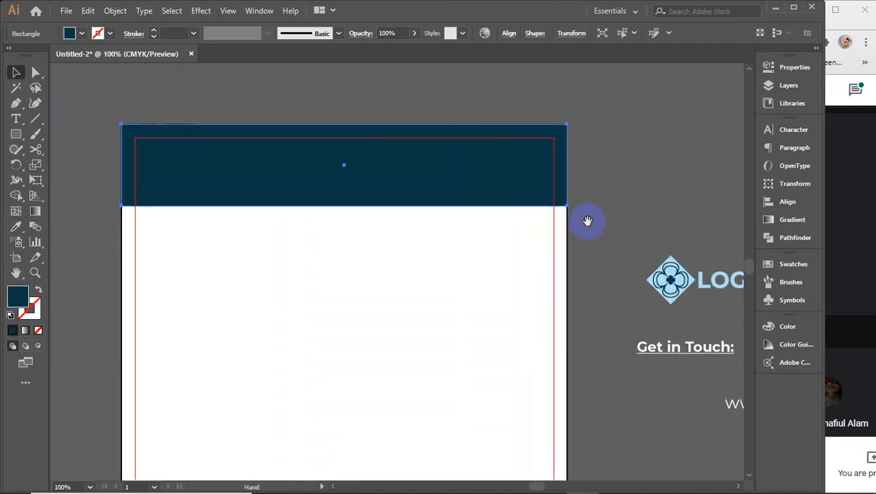
Step: Reshape the band's bottom edge into a wave with the Curvature tool
{"action": "left_click", "coordinate": [33, 74]}
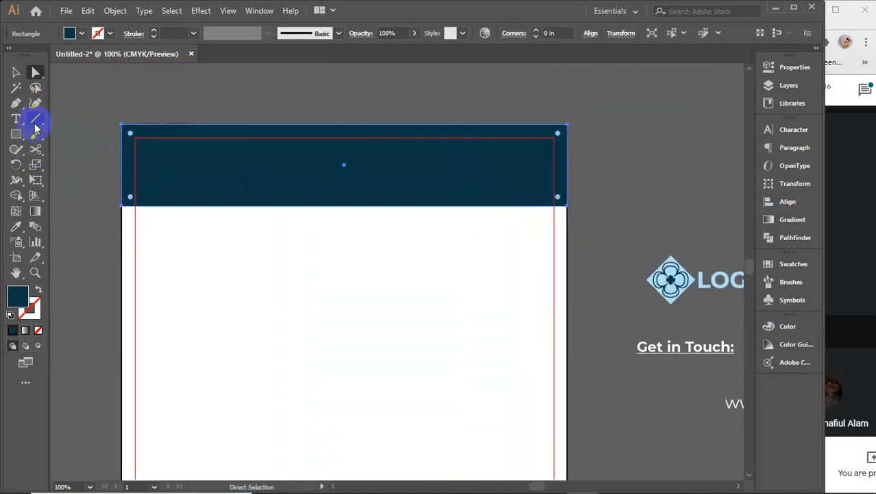
{"action": "left_click", "coordinate": [35, 103]}
{"action": "left_click", "coordinate": [122, 207]}
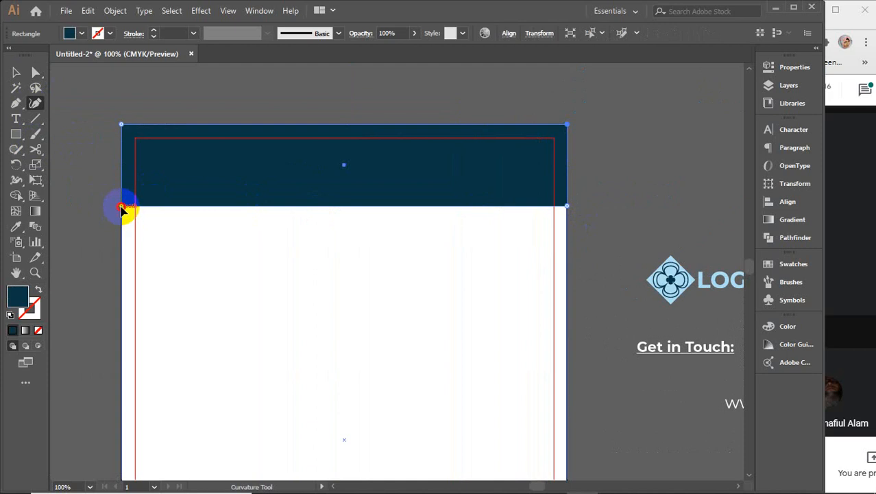
{"action": "left_click_drag", "start_coordinate": [122, 207], "coordinate": [122, 163]}
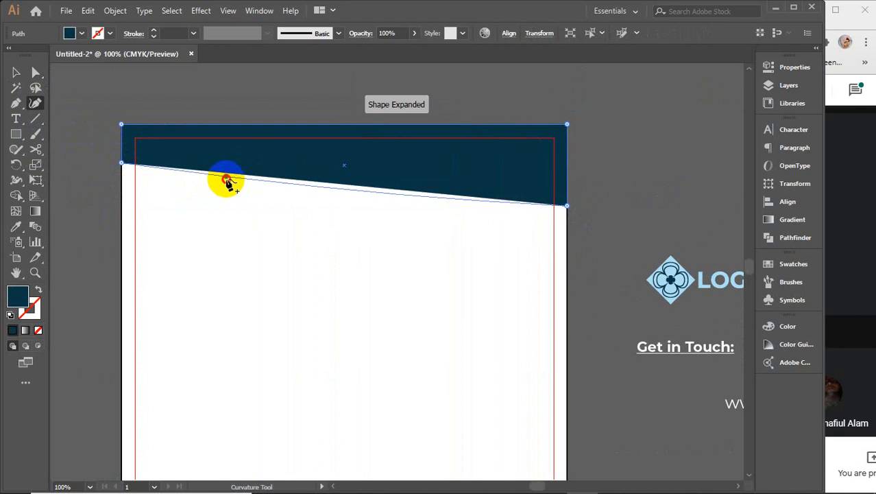
{"action": "left_click_drag", "start_coordinate": [226, 180], "coordinate": [221, 198]}
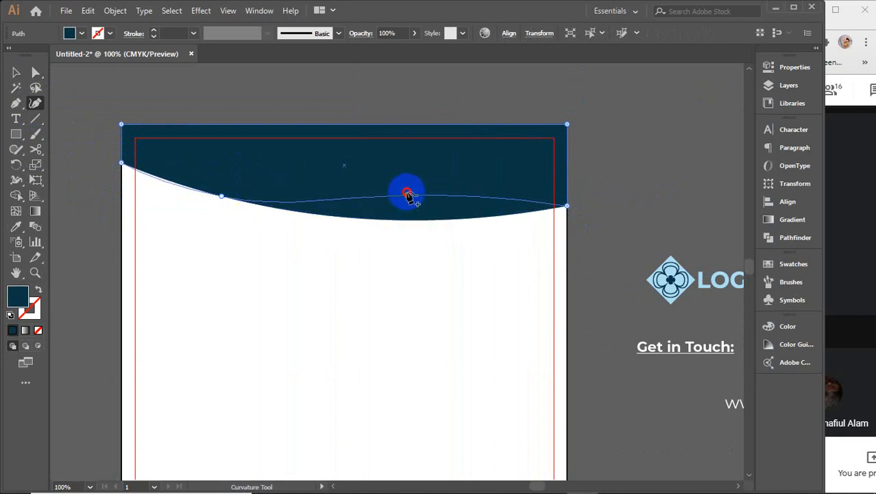
{"action": "left_click_drag", "start_coordinate": [407, 195], "coordinate": [412, 175]}
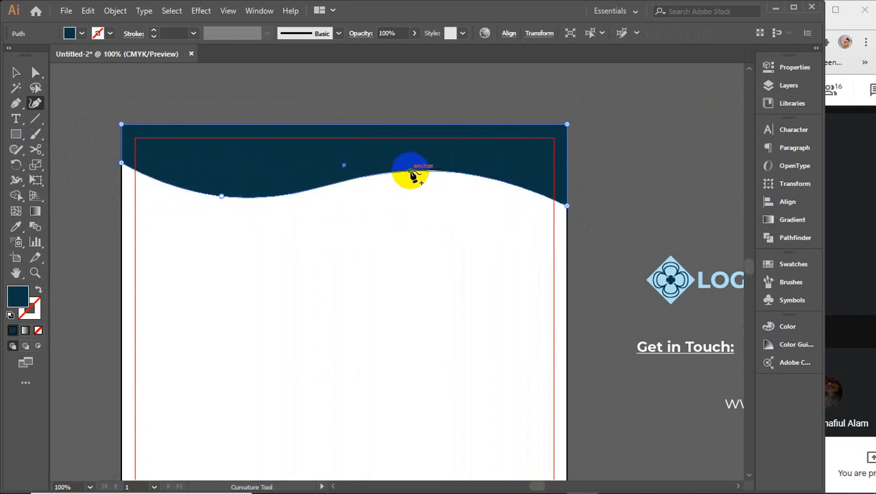
{"action": "left_click", "coordinate": [410, 174]}
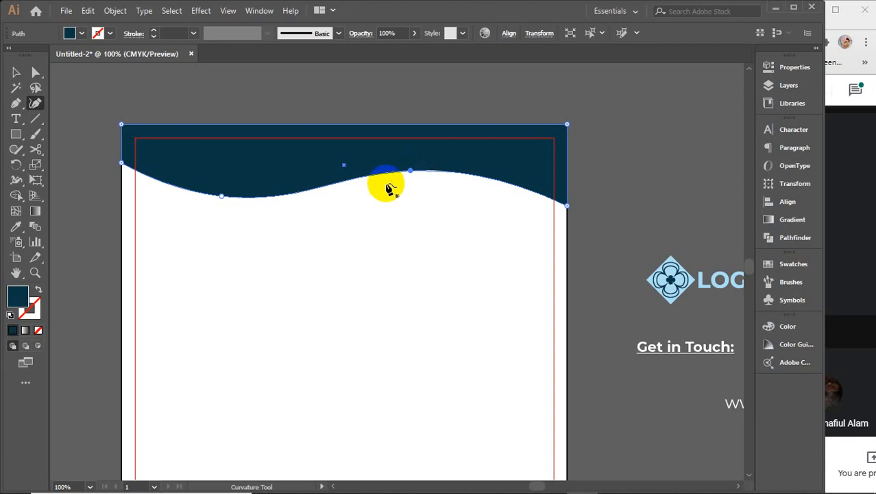
{"action": "left_click_drag", "start_coordinate": [221, 197], "coordinate": [219, 187]}
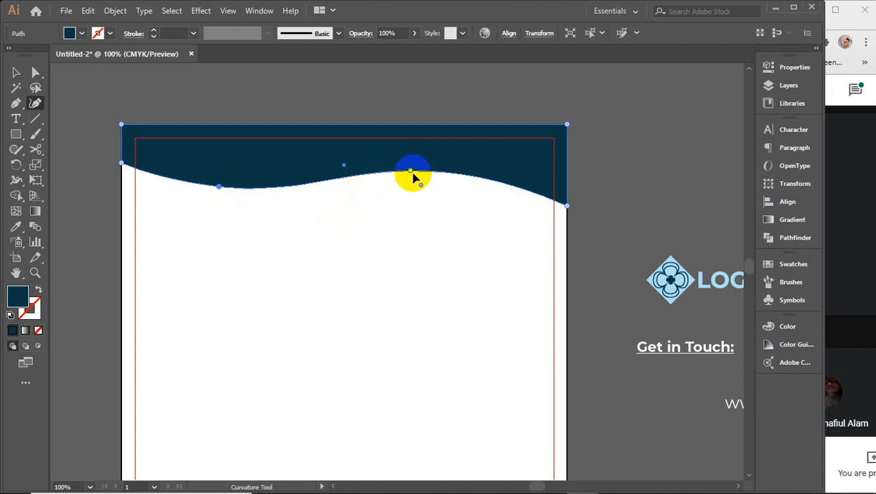
{"action": "left_click_drag", "start_coordinate": [412, 173], "coordinate": [375, 162]}
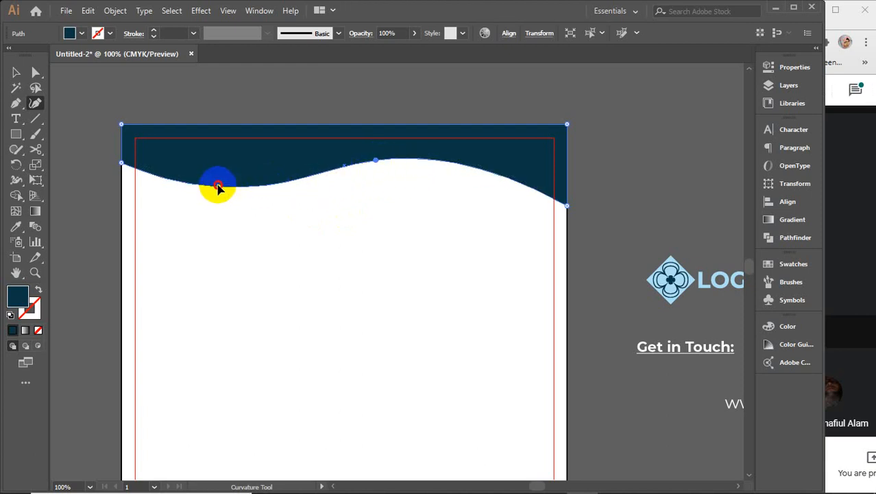
{"action": "left_click_drag", "start_coordinate": [218, 186], "coordinate": [217, 183]}
{"action": "left_click_drag", "start_coordinate": [376, 165], "coordinate": [360, 159]}
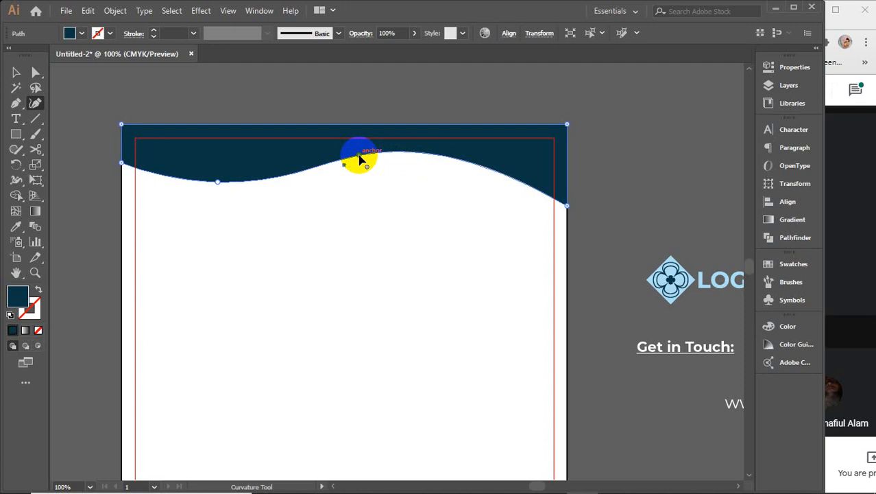
{"action": "left_click", "coordinate": [16, 73]}
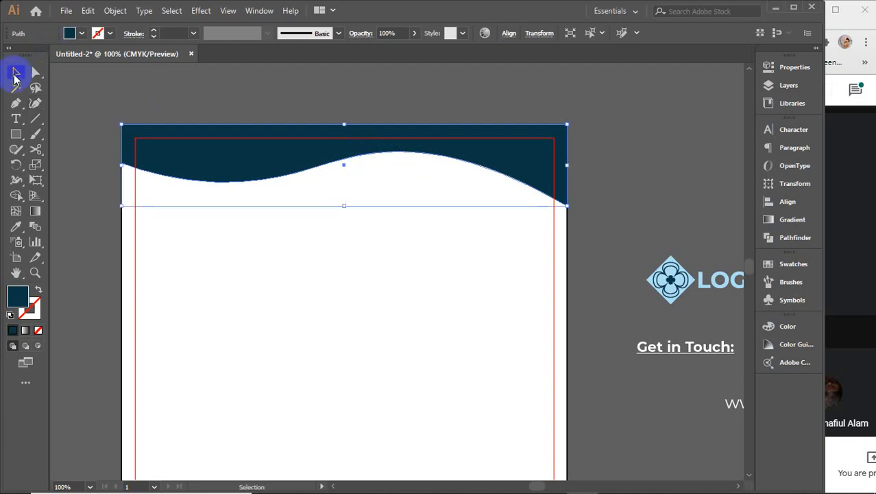
{"action": "left_click", "coordinate": [164, 83]}
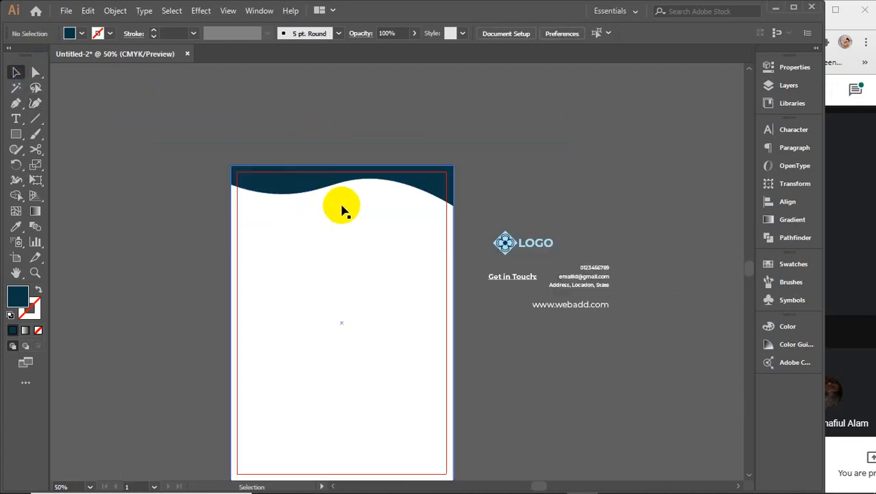
Step: Make the navy wave band slightly taller
{"action": "scroll", "coordinate": [343, 209], "scroll_direction": "down", "scroll_amount": 2}
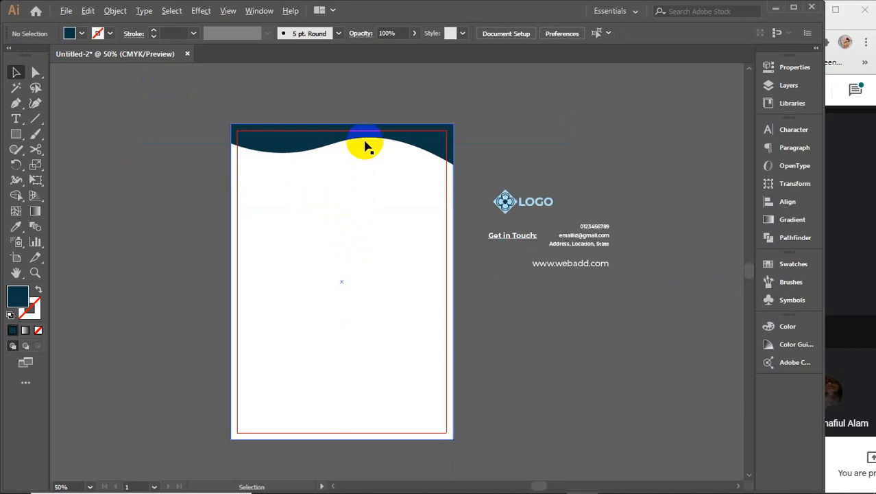
{"action": "scroll", "coordinate": [364, 146], "scroll_direction": "up", "scroll_amount": 1}
{"action": "left_click", "coordinate": [292, 141]}
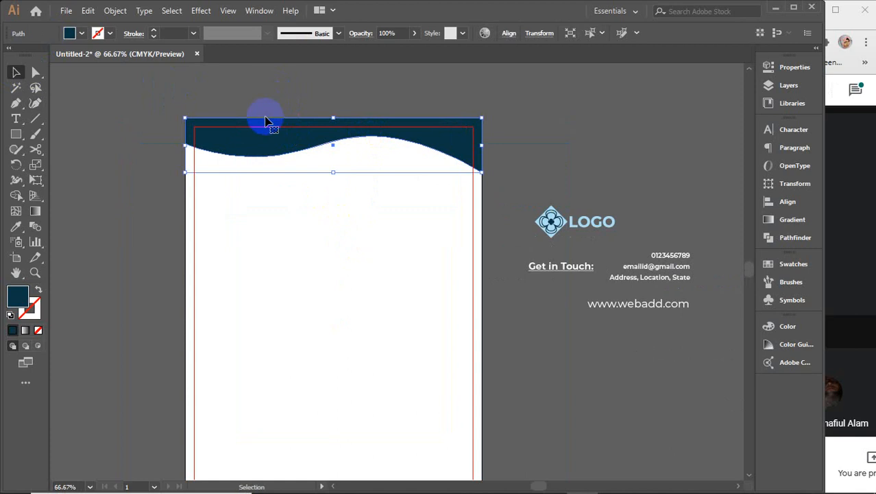
{"action": "left_click_drag", "start_coordinate": [332, 171], "coordinate": [332, 181]}
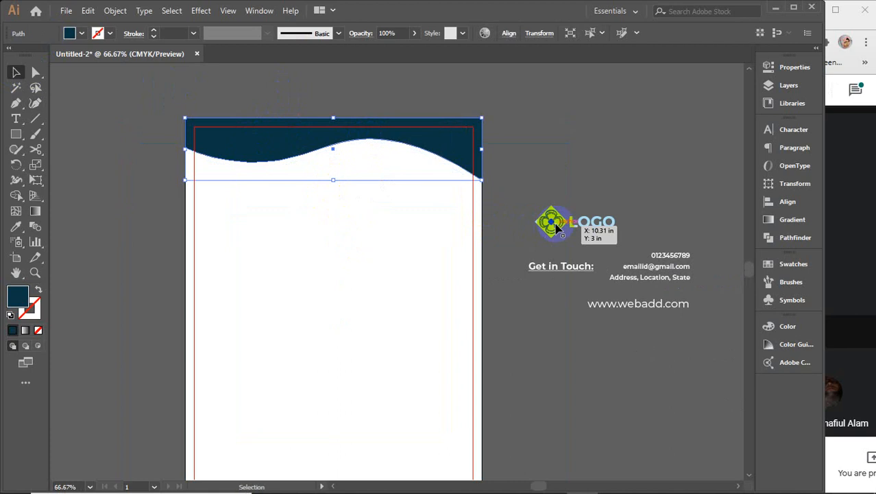
{"action": "key", "text": "a"}
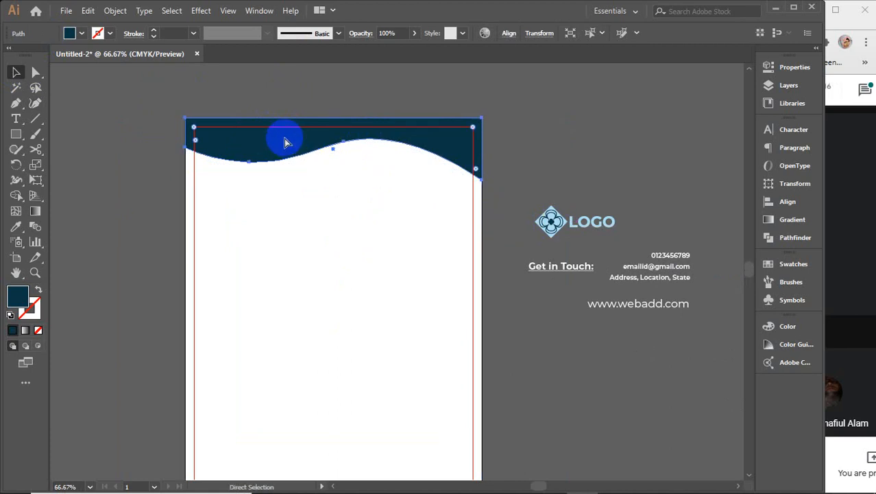
{"action": "left_click", "coordinate": [324, 157], "text": "ctrl"}
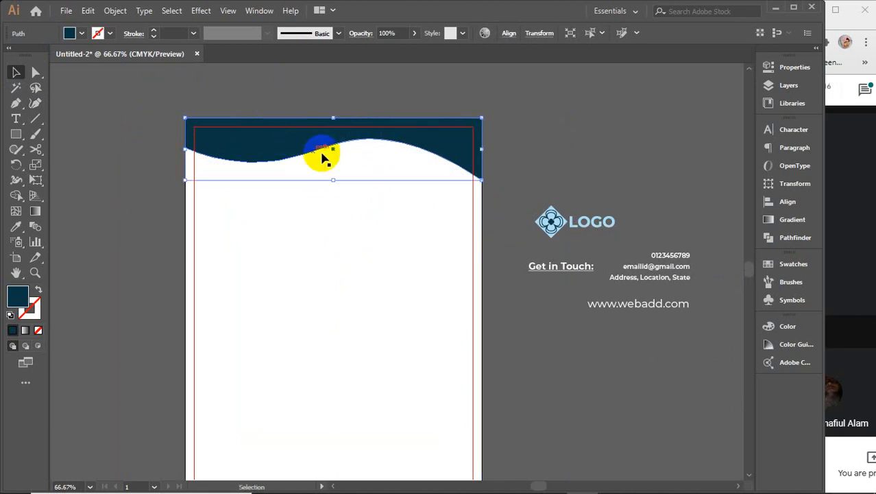
Step: Shorten the top wave copy and fill it bright blue so navy shows beneath
{"action": "left_click_drag", "start_coordinate": [331, 181], "coordinate": [329, 173]}
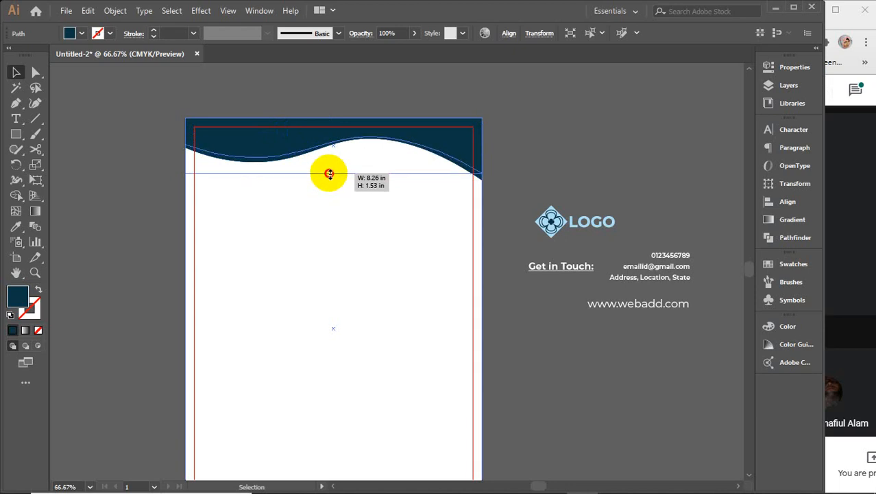
{"action": "left_click_drag", "start_coordinate": [330, 174], "coordinate": [329, 174]}
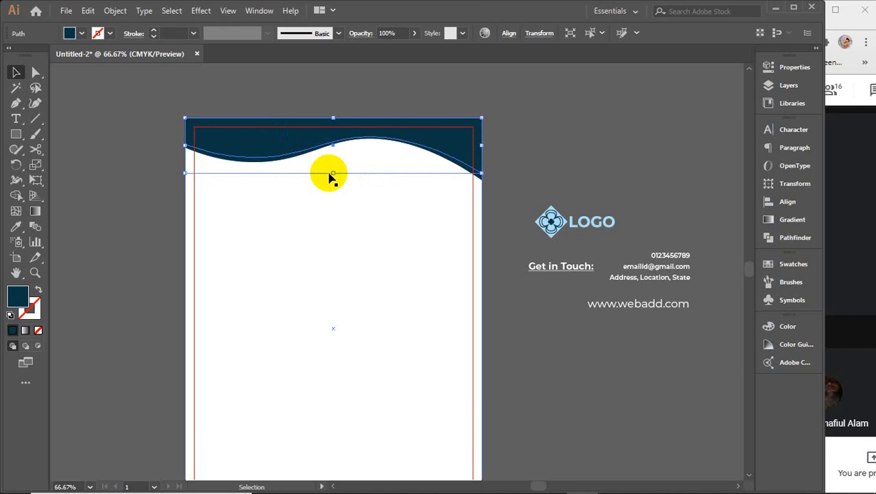
{"action": "double_click", "coordinate": [17, 295]}
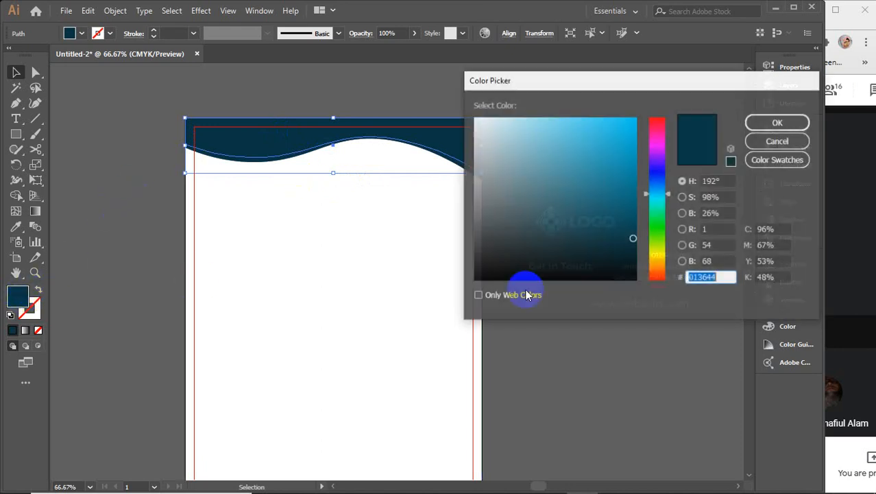
{"action": "mouse_move", "coordinate": [627, 199]}
{"action": "left_mouse_down"}
{"action": "mouse_move", "coordinate": [631, 172]}
{"action": "mouse_move", "coordinate": [646, 155]}
{"action": "left_mouse_up"}
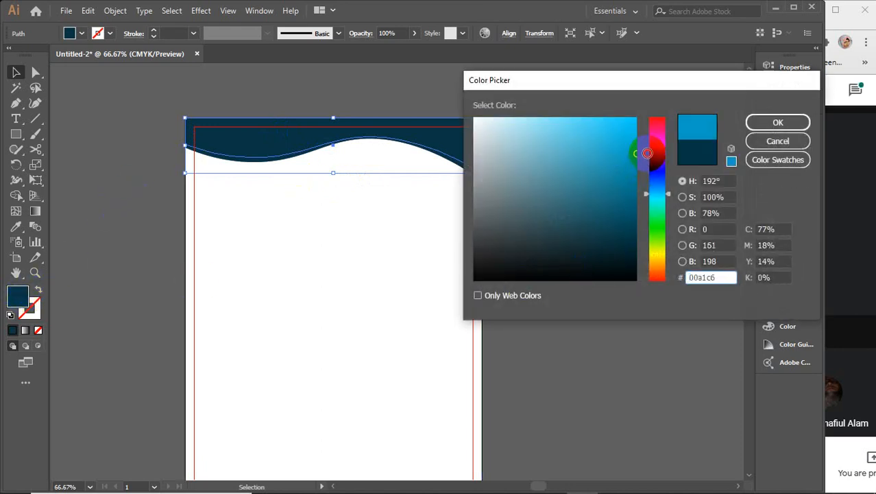
{"action": "left_click", "coordinate": [778, 122]}
Step: Shorten the next wave copy and fill it pale light blue (b0f4ff)
{"action": "left_click", "coordinate": [266, 152]}
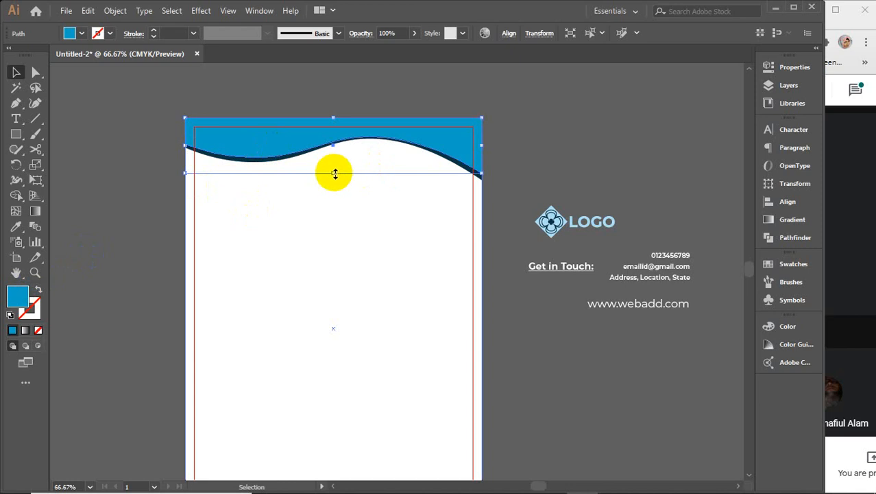
{"action": "left_click_drag", "start_coordinate": [331, 172], "coordinate": [333, 166]}
{"action": "left_click", "coordinate": [19, 302]}
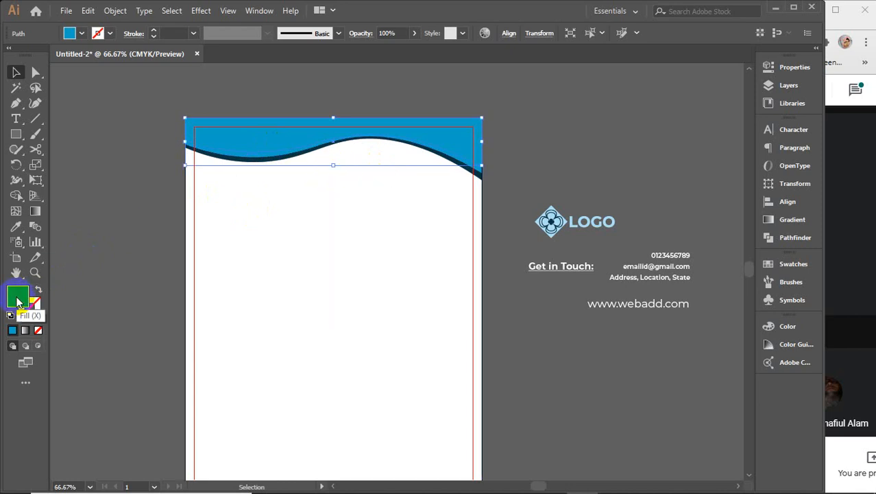
{"action": "left_click", "coordinate": [19, 302]}
{"action": "left_click_drag", "start_coordinate": [499, 152], "coordinate": [525, 108]}
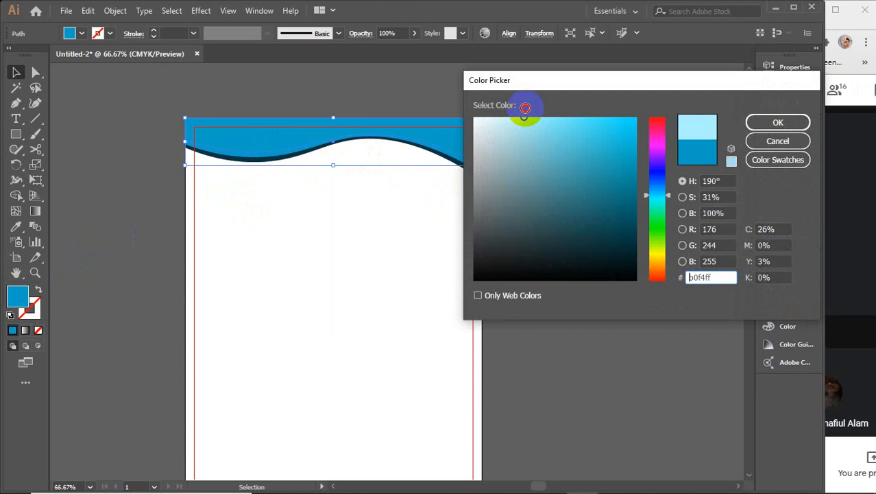
{"action": "left_click", "coordinate": [778, 122]}
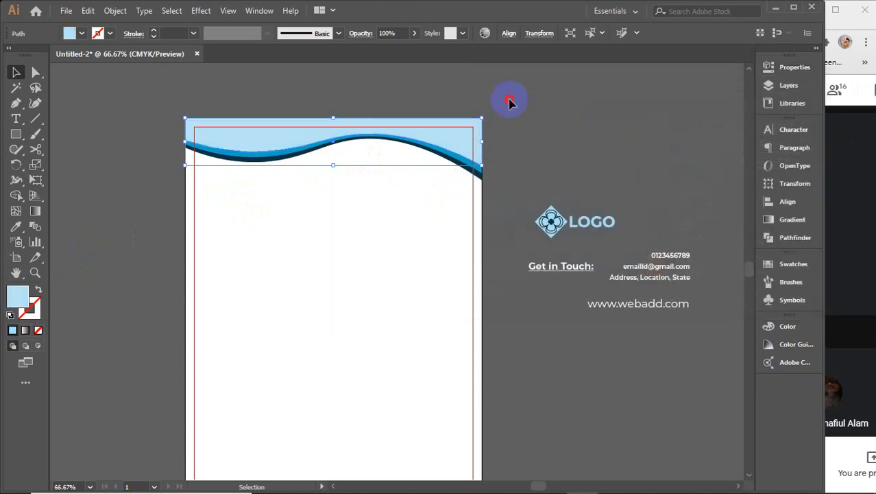
{"action": "left_click", "coordinate": [509, 102]}
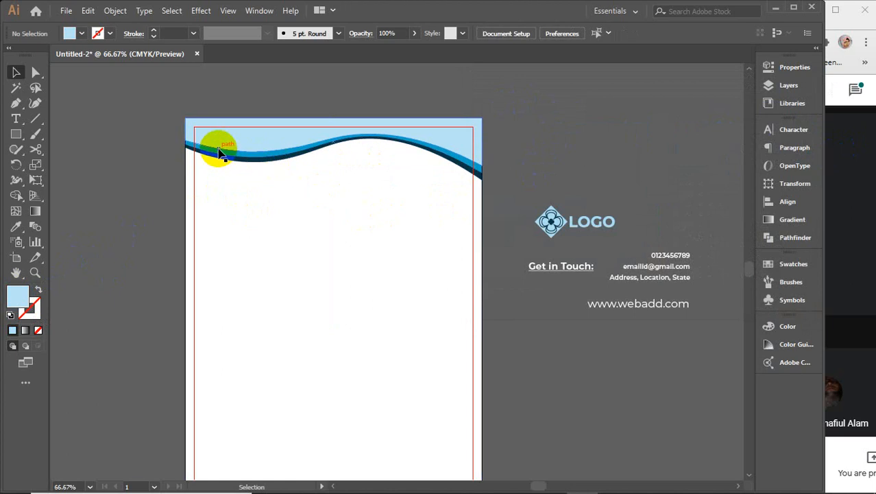
Step: Raise the left ends and adjust the middle points of the light-blue and navy waves
{"action": "scroll", "coordinate": [219, 150], "scroll_direction": "up", "scroll_amount": 3}
{"action": "left_click_drag", "start_coordinate": [198, 133], "coordinate": [237, 163]}
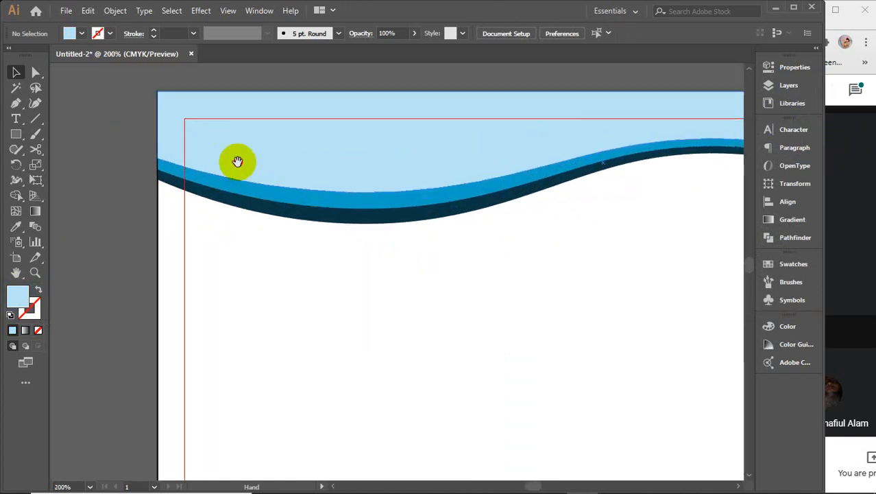
{"action": "left_click", "coordinate": [224, 189]}
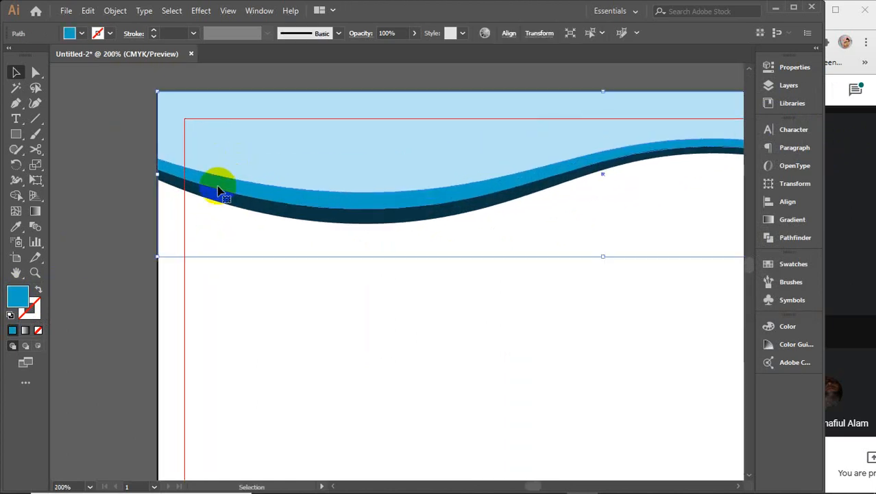
{"action": "left_click", "coordinate": [35, 106]}
{"action": "left_click", "coordinate": [158, 170]}
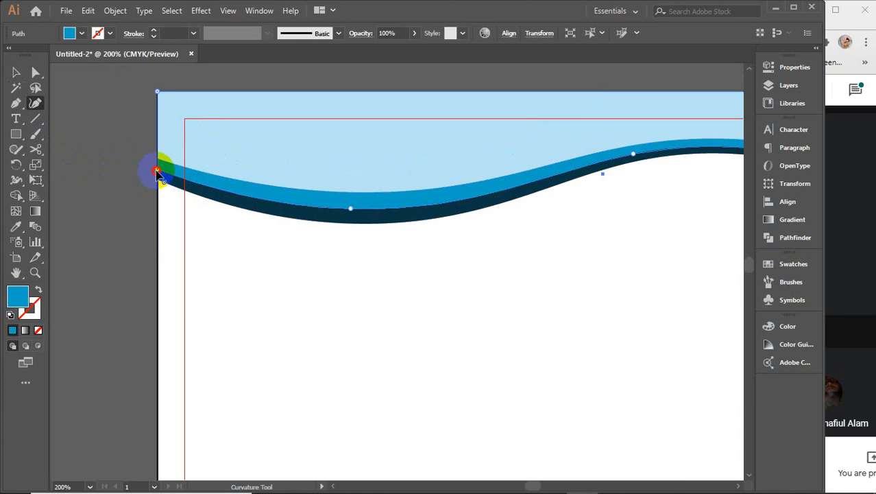
{"action": "left_click_drag", "start_coordinate": [158, 173], "coordinate": [158, 165]}
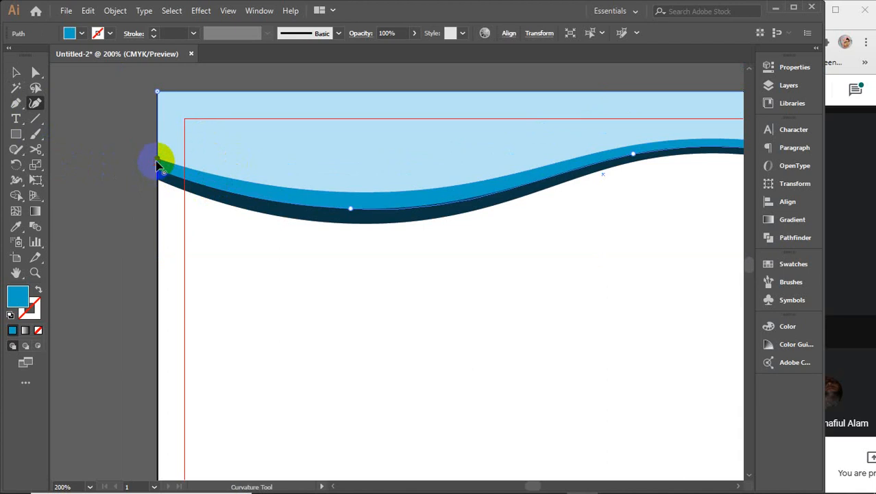
{"action": "left_click", "coordinate": [350, 210]}
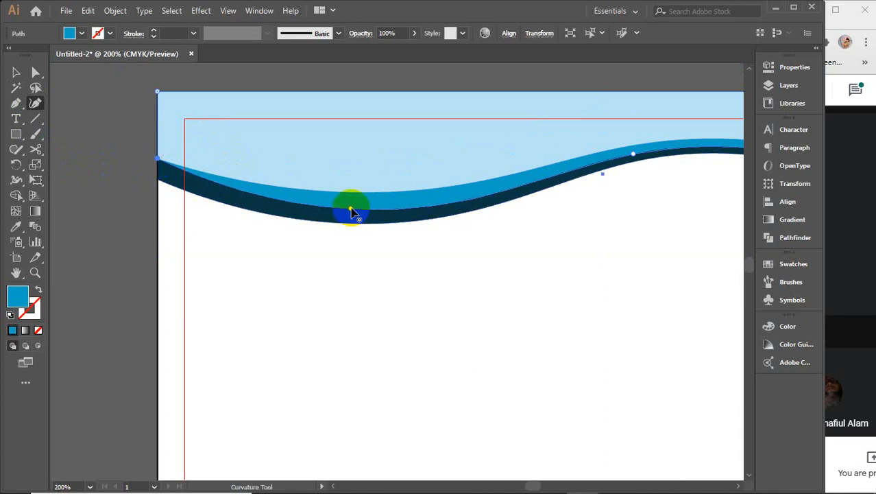
{"action": "left_click_drag", "start_coordinate": [350, 209], "coordinate": [350, 206]}
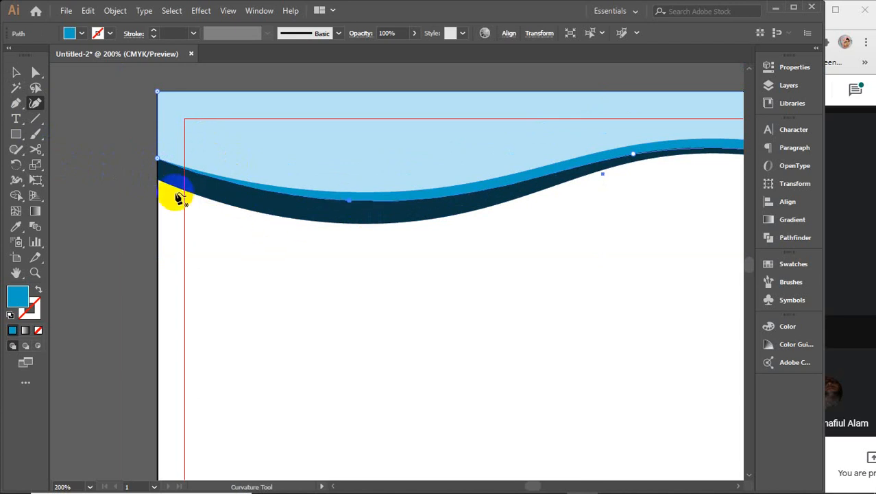
{"action": "left_click", "coordinate": [160, 184]}
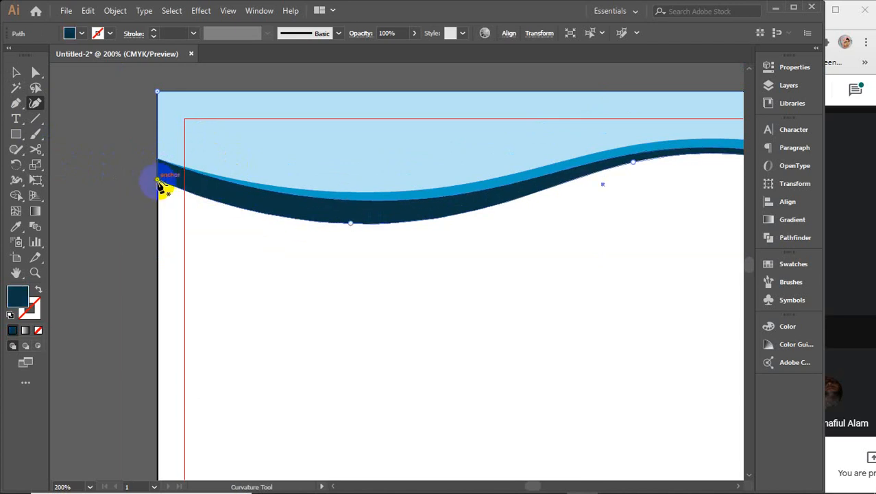
{"action": "left_click_drag", "start_coordinate": [158, 180], "coordinate": [158, 159]}
{"action": "left_click_drag", "start_coordinate": [350, 226], "coordinate": [350, 214]}
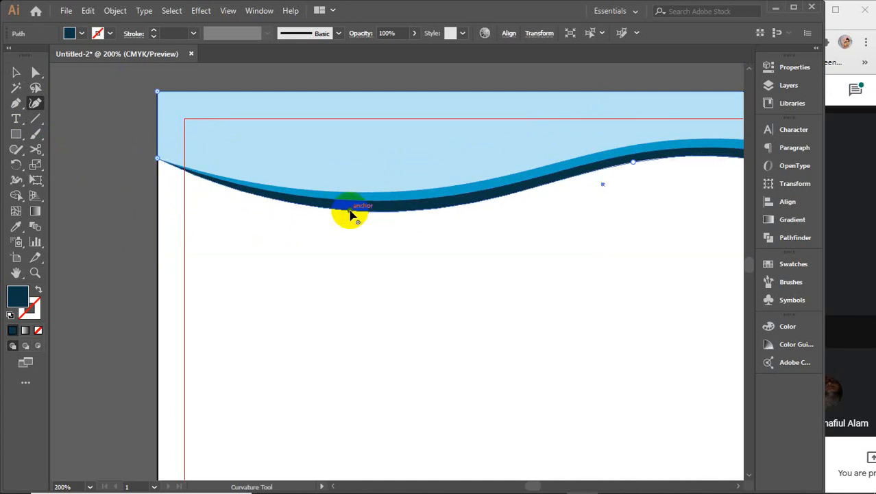
Step: Adjust the light-blue wave's right-edge point at the artboard's right side
{"action": "left_click_drag", "start_coordinate": [601, 215], "coordinate": [275, 231]}
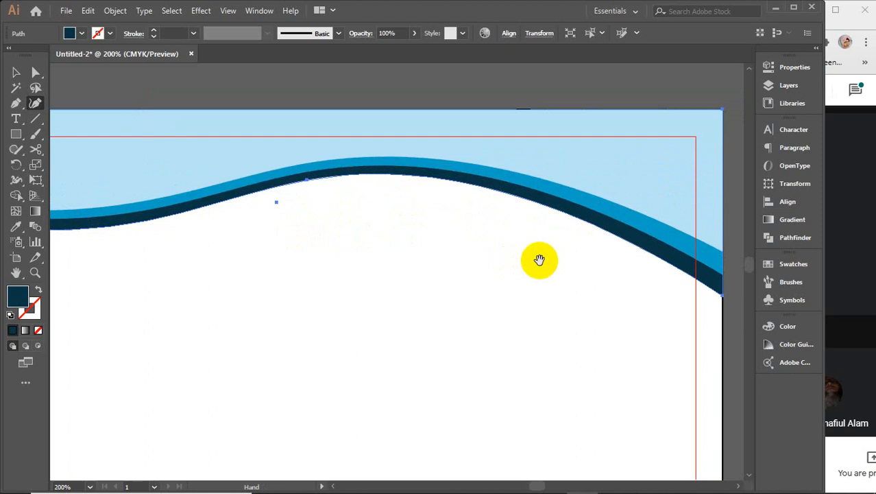
{"action": "left_click_drag", "start_coordinate": [539, 260], "coordinate": [479, 259]}
{"action": "left_click", "coordinate": [15, 72]}
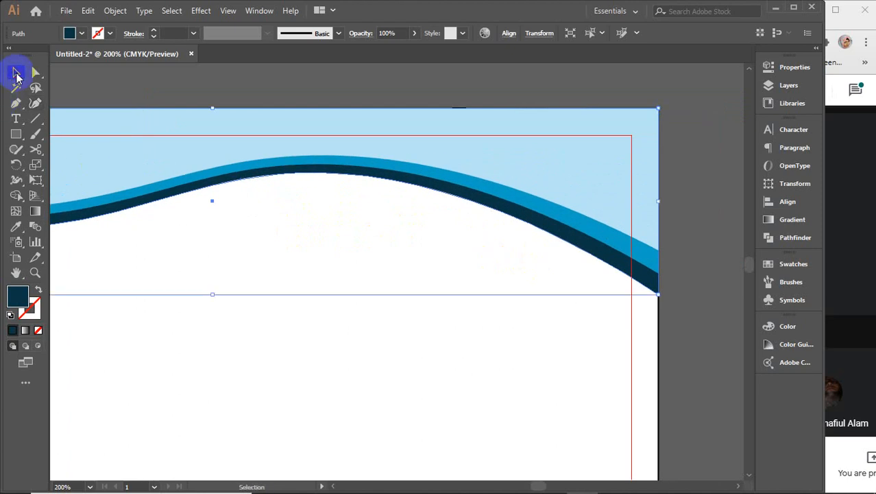
{"action": "left_click", "coordinate": [35, 103]}
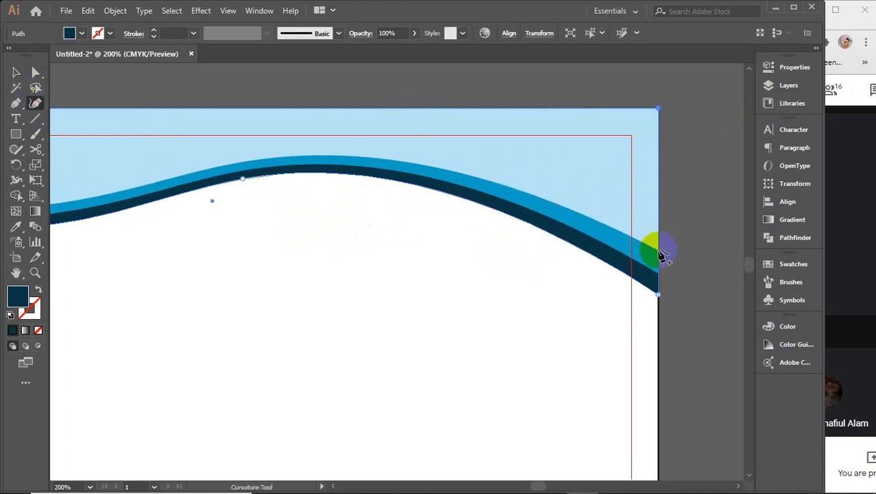
{"action": "key", "text": "v"}
{"action": "left_click", "coordinate": [655, 231]}
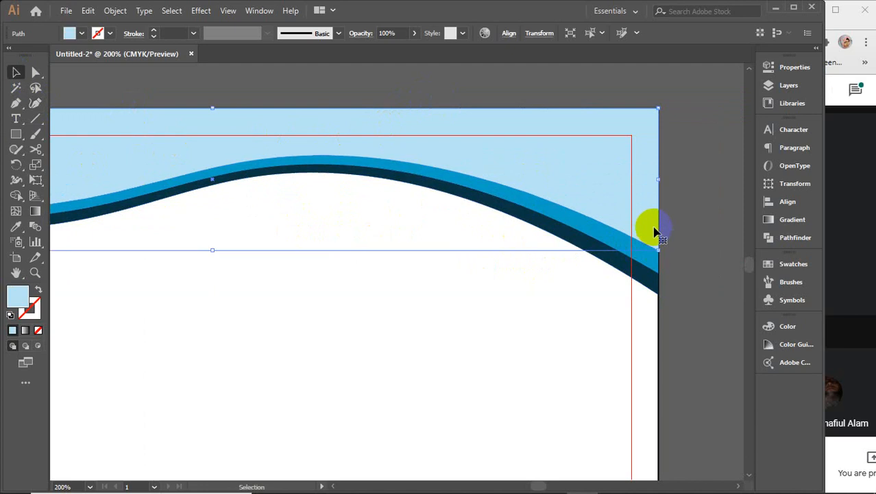
{"action": "left_click", "coordinate": [36, 103]}
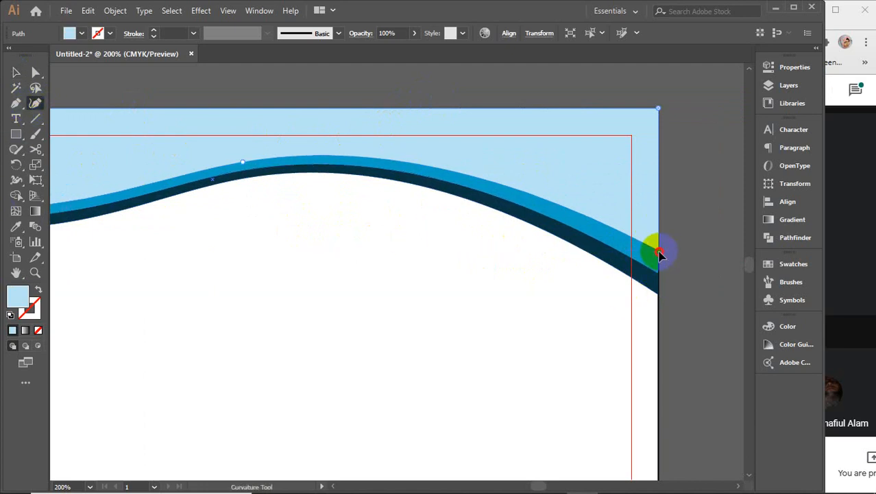
{"action": "left_click_drag", "start_coordinate": [659, 254], "coordinate": [659, 262]}
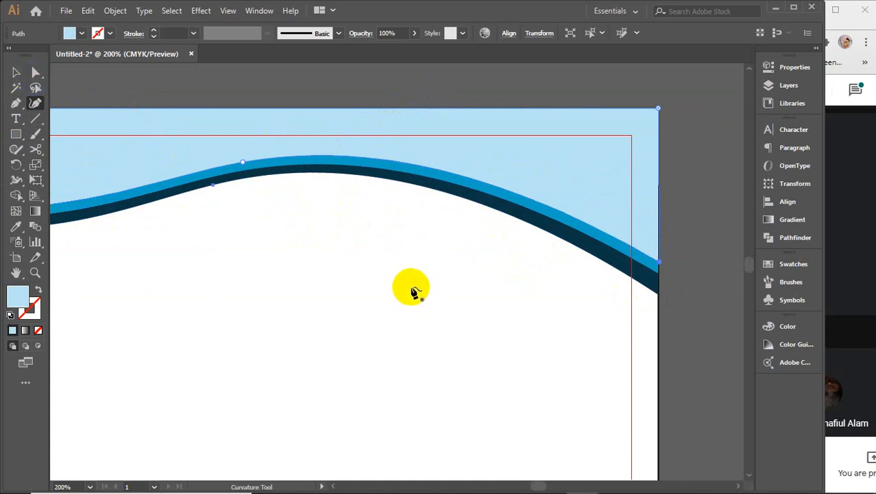
{"action": "key", "text": "v"}
Step: Fine-tune the blue wave's right end slightly lower
{"action": "left_click", "coordinate": [657, 272]}
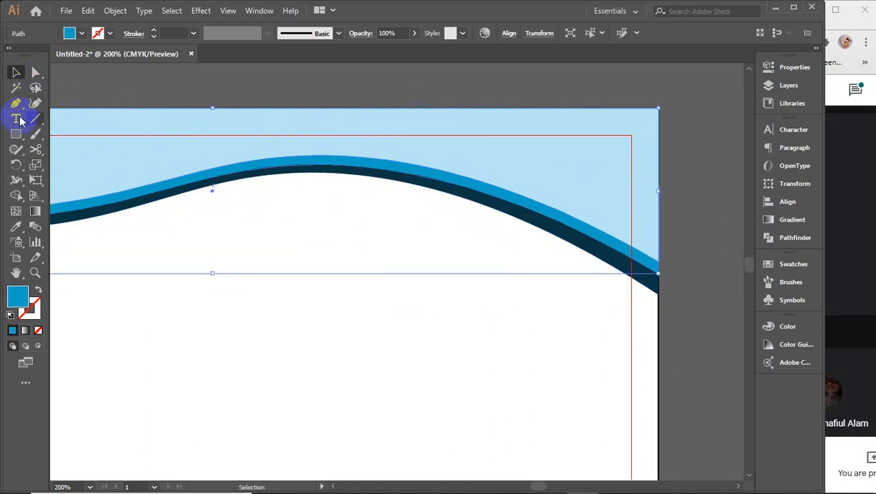
{"action": "left_click", "coordinate": [36, 103]}
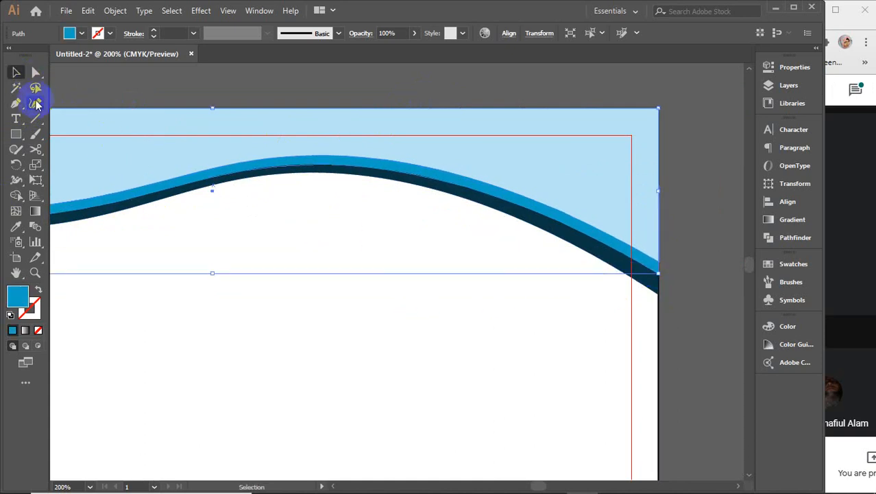
{"action": "left_click", "coordinate": [658, 278]}
{"action": "left_click_drag", "start_coordinate": [658, 276], "coordinate": [659, 283]}
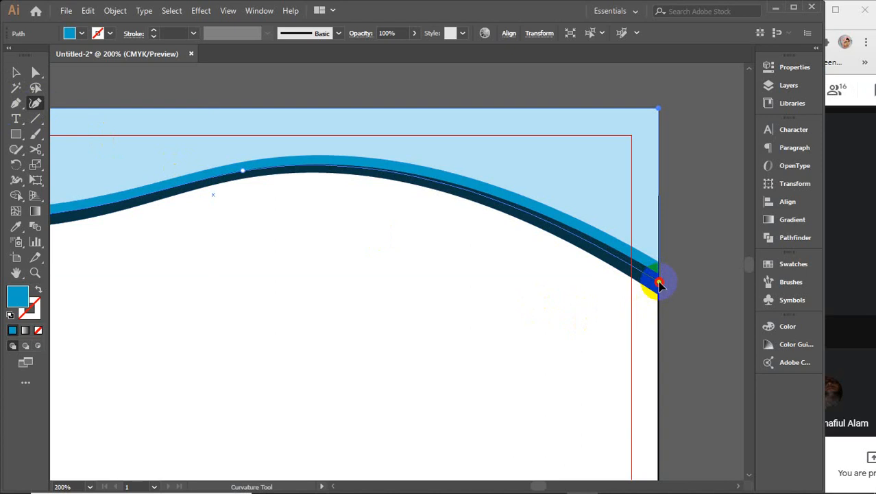
{"action": "left_click_drag", "start_coordinate": [659, 283], "coordinate": [660, 280]}
Step: Lower the light-blue wave's right end so the strips beneath look even
{"action": "left_click", "coordinate": [15, 71]}
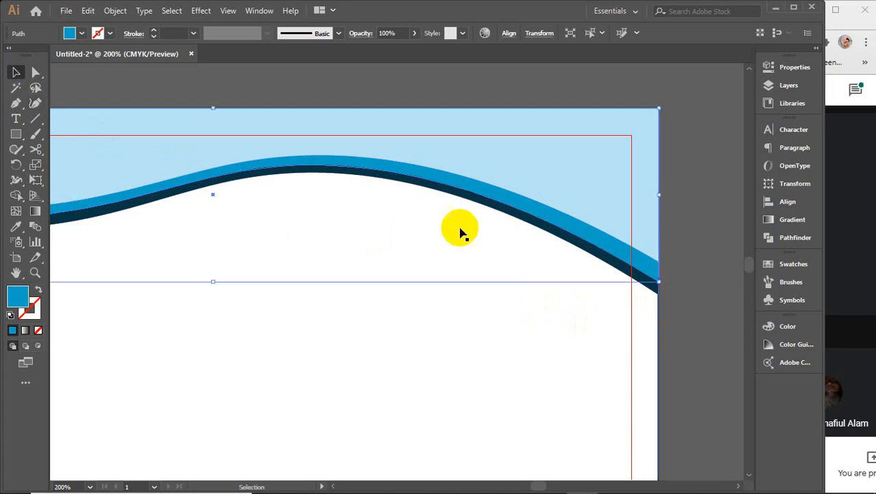
{"action": "left_click", "coordinate": [617, 216]}
{"action": "left_click", "coordinate": [36, 103]}
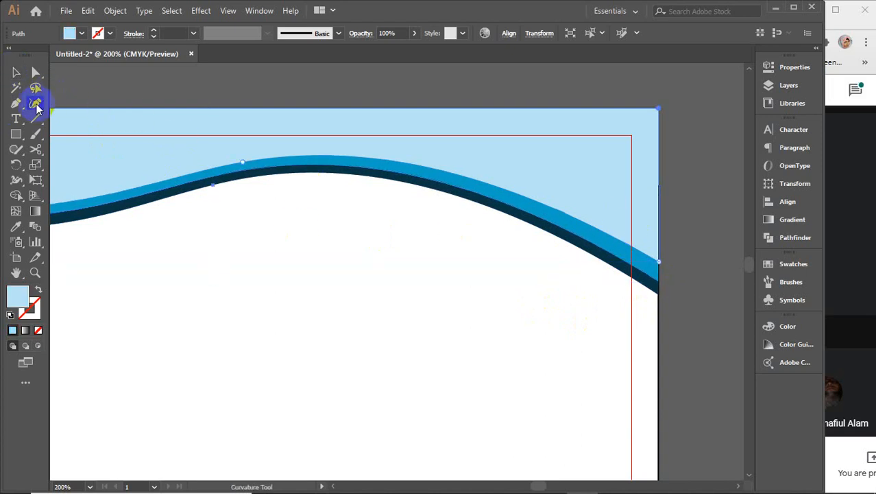
{"action": "left_click", "coordinate": [659, 262]}
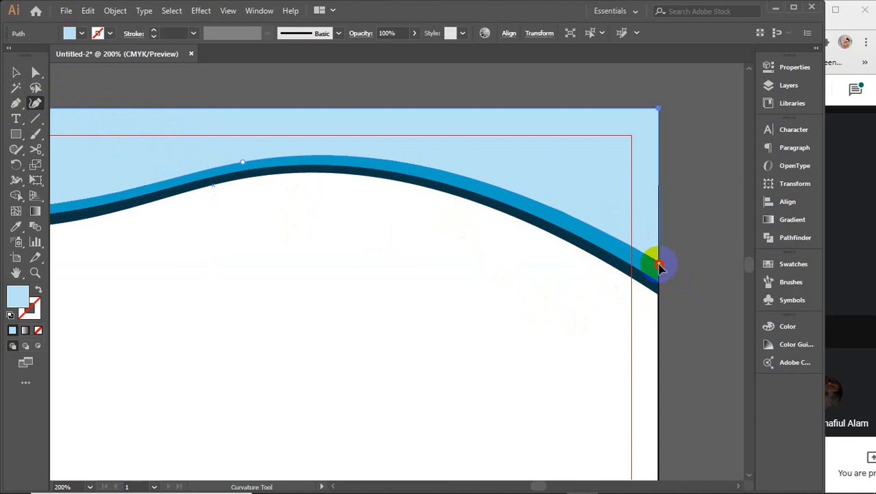
{"action": "left_click_drag", "start_coordinate": [659, 266], "coordinate": [659, 274]}
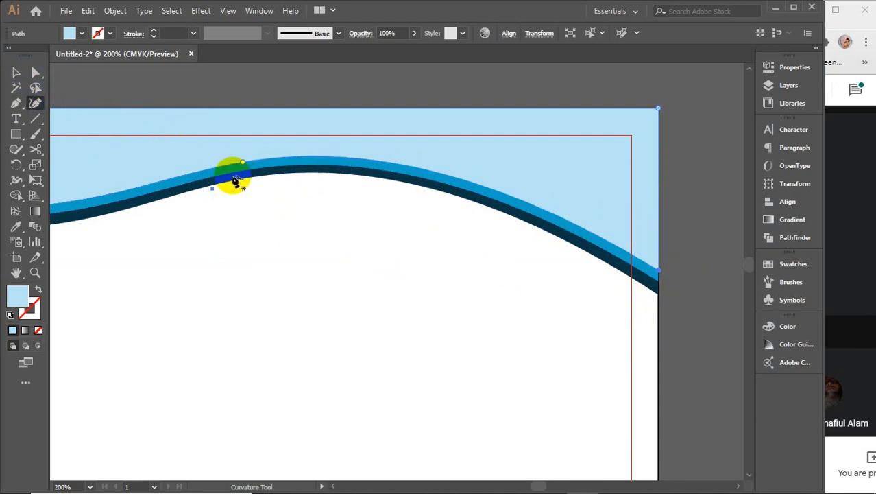
{"action": "left_click", "coordinate": [17, 73]}
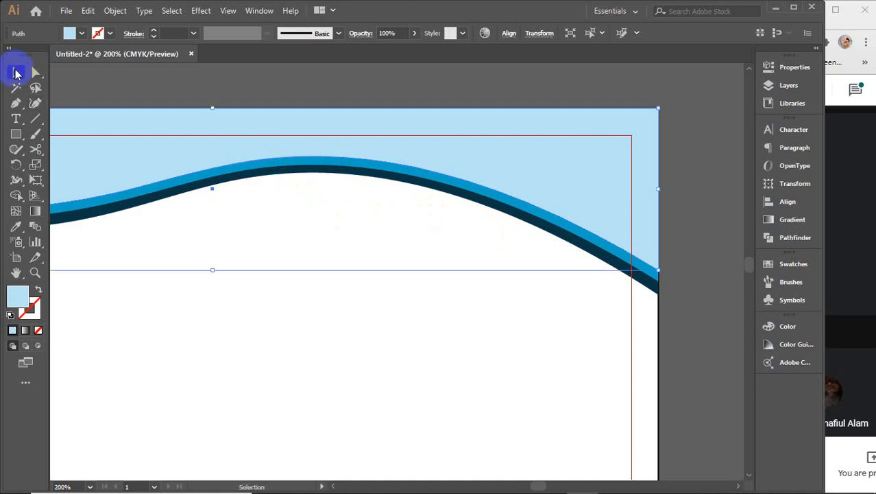
{"action": "left_click", "coordinate": [706, 227]}
{"action": "scroll", "coordinate": [676, 234], "scroll_direction": "down", "scroll_amount": 1}
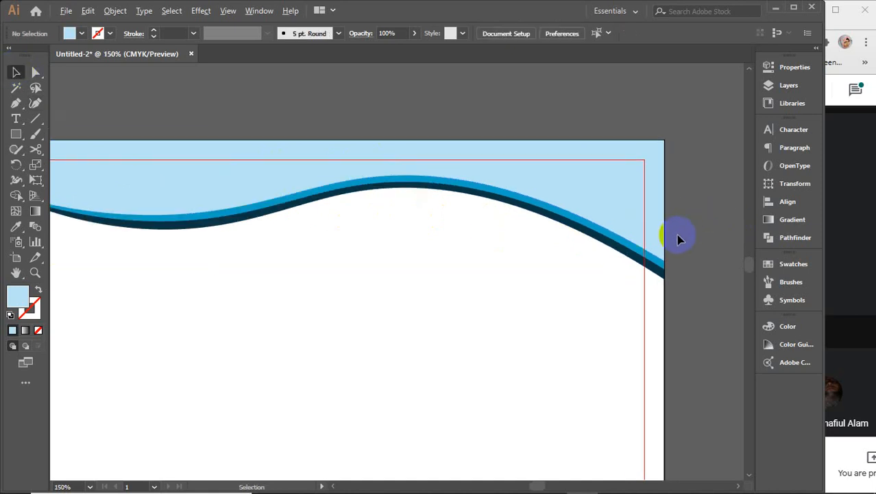
Step: Zoom out and move the flower logo up beside the header
{"action": "scroll", "coordinate": [677, 233], "scroll_direction": "down", "scroll_amount": 1}
{"action": "left_click_drag", "start_coordinate": [519, 317], "coordinate": [457, 275]}
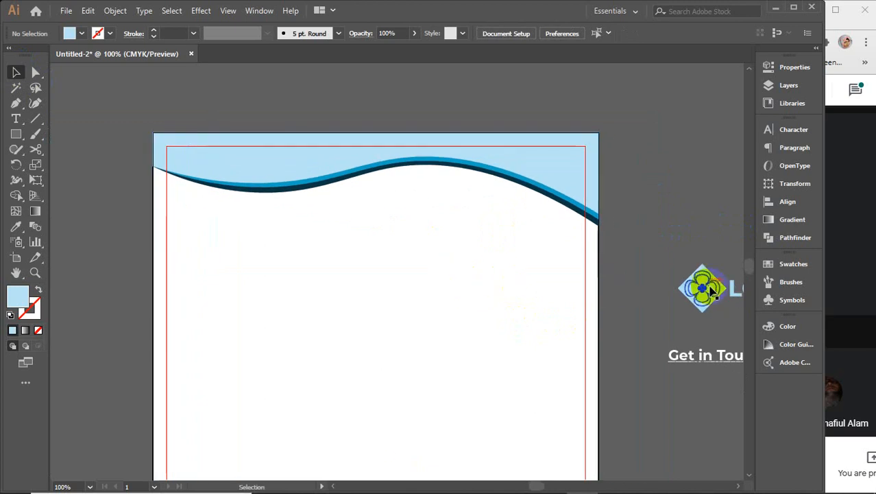
{"action": "left_click_drag", "start_coordinate": [700, 289], "coordinate": [646, 198]}
Step: Give the navy wave band the light-blue header colour with the Eyedropper
{"action": "left_click", "coordinate": [292, 176]}
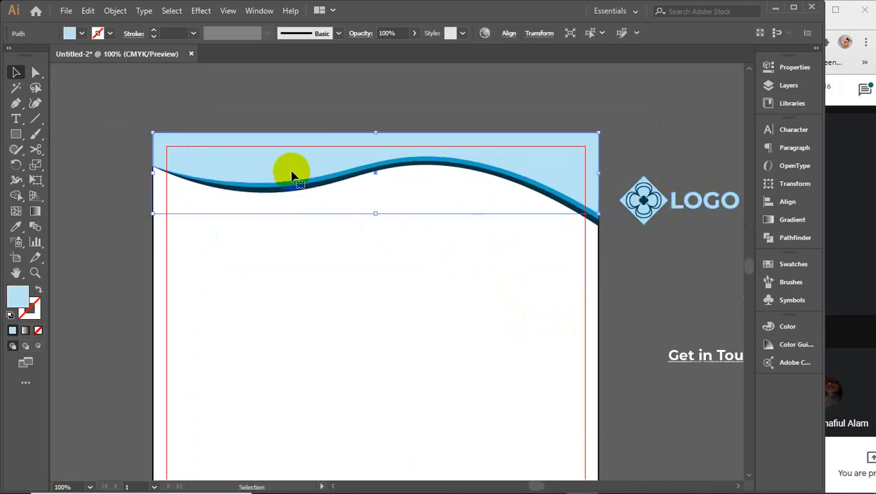
{"action": "scroll", "coordinate": [292, 175], "scroll_direction": "up", "scroll_amount": 2}
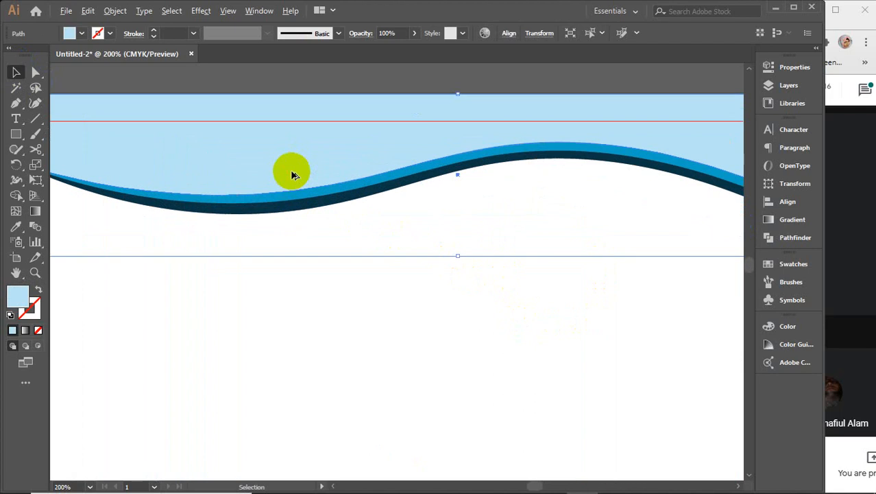
{"action": "left_click", "coordinate": [291, 214]}
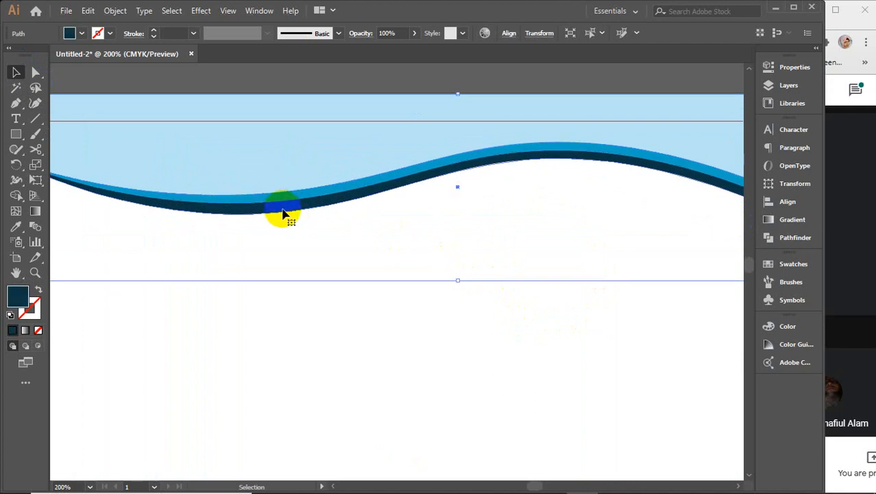
{"action": "key", "text": "i"}
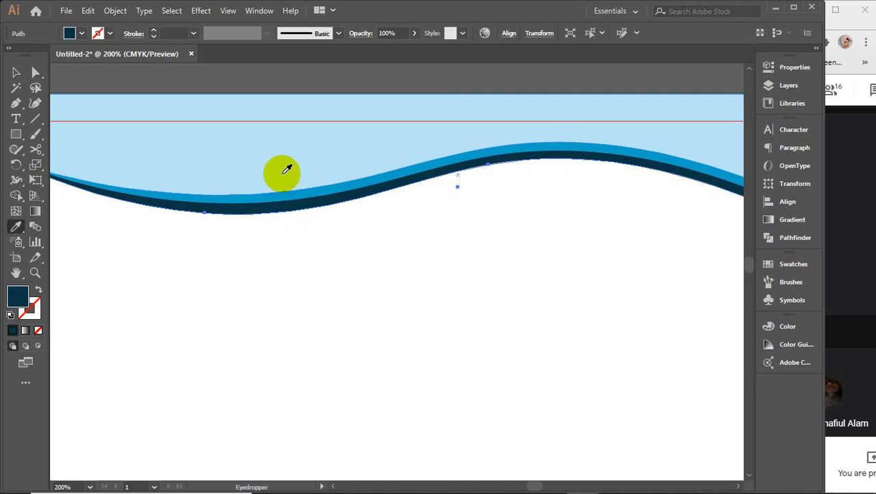
{"action": "left_click", "coordinate": [284, 165]}
{"action": "key", "text": "v"}
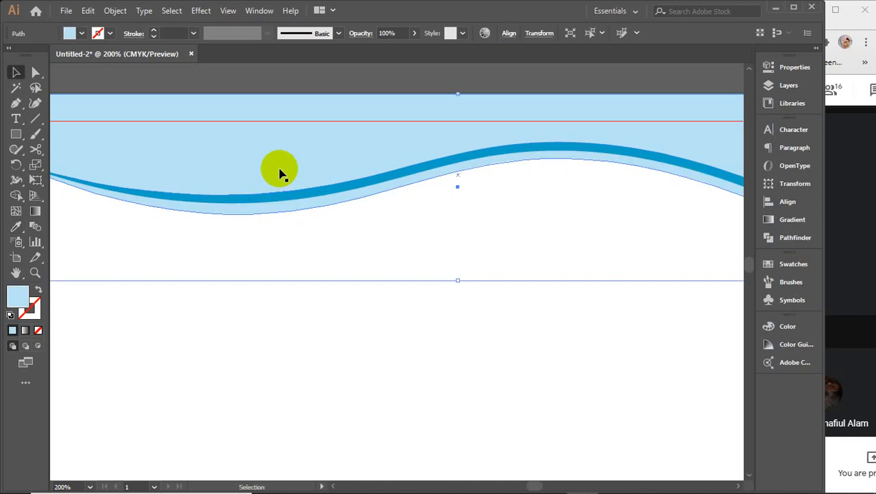
Step: Fill the header shape with the logo's dark navy using the Eyedropper
{"action": "left_click", "coordinate": [280, 170]}
{"action": "key", "text": "space"}
{"action": "left_click_drag", "start_coordinate": [663, 211], "coordinate": [333, 211]}
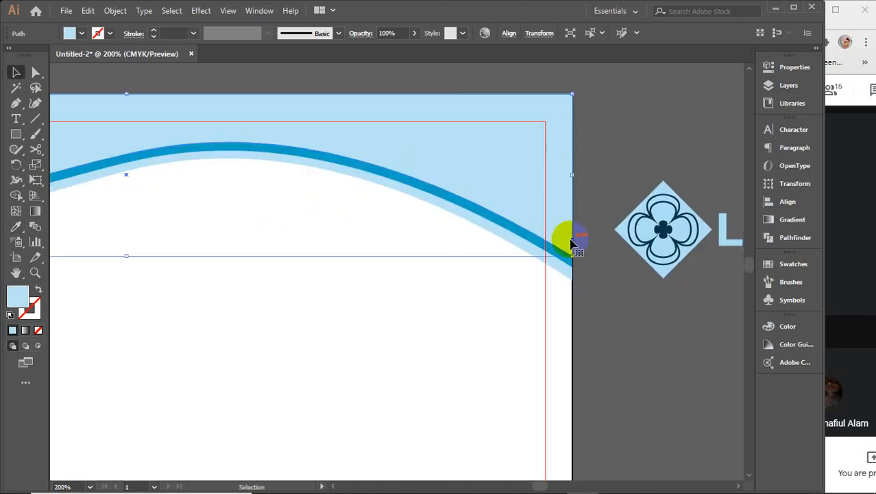
{"action": "key", "text": "i"}
{"action": "left_click", "coordinate": [665, 230]}
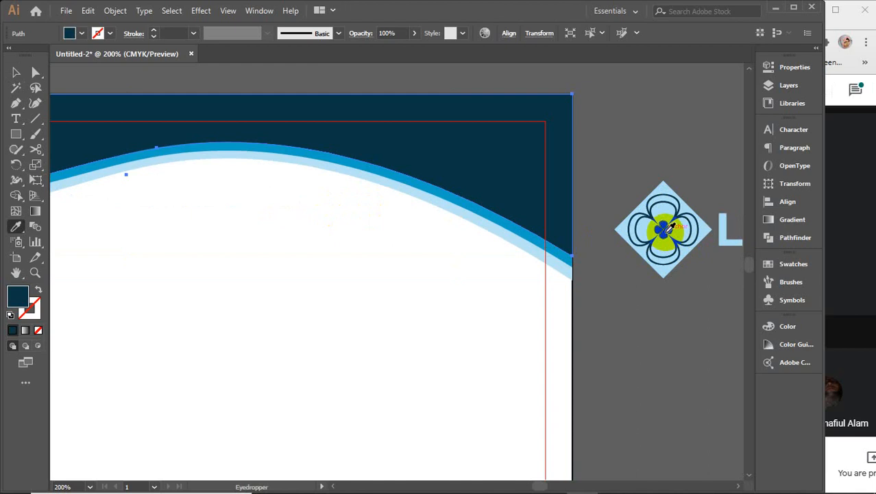
{"action": "key", "text": "v"}
{"action": "left_click", "coordinate": [637, 314]}
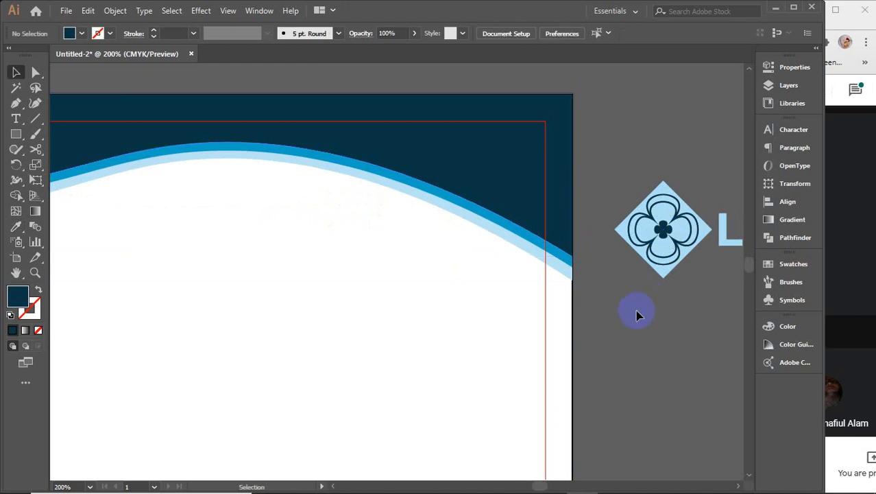
Step: Drag the flower logo onto the navy header and bring it in front
{"action": "scroll", "coordinate": [621, 326], "scroll_direction": "down", "scroll_amount": 1}
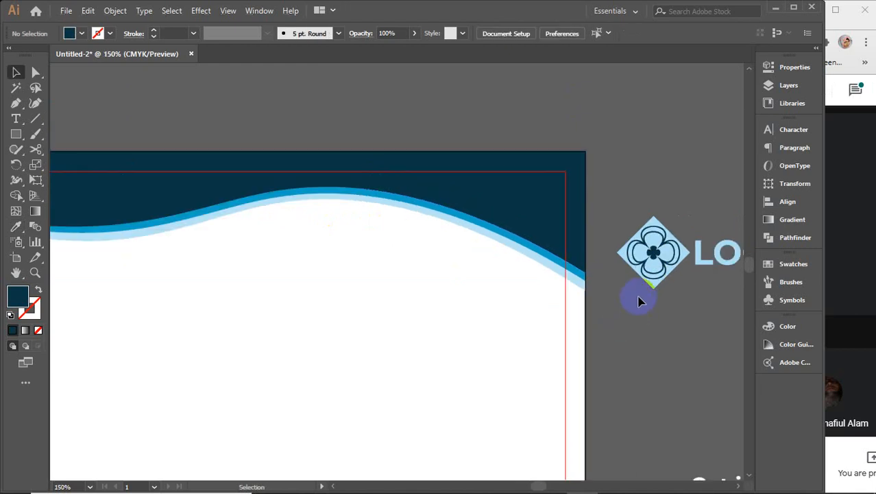
{"action": "left_click_drag", "start_coordinate": [637, 301], "coordinate": [189, 206]}
{"action": "left_click_drag", "start_coordinate": [163, 289], "coordinate": [407, 293]}
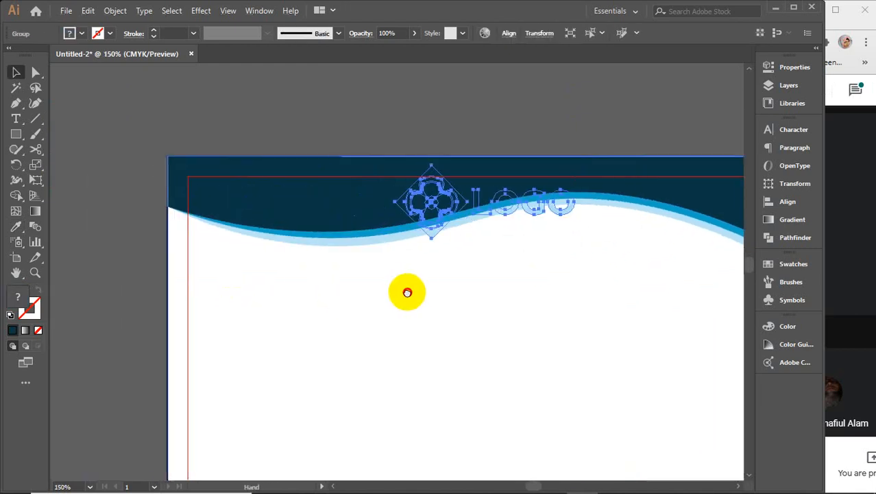
{"action": "right_click", "coordinate": [413, 198]}
{"action": "mouse_move", "coordinate": [449, 358]}
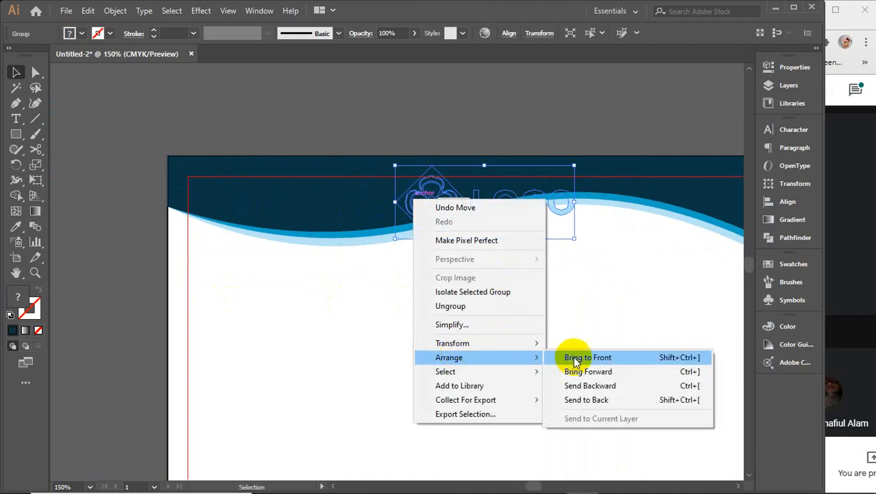
{"action": "left_click", "coordinate": [575, 357]}
Step: Shrink the logo proportionally and nudge it into the header's top-left
{"action": "left_click_drag", "start_coordinate": [411, 212], "coordinate": [232, 199]}
{"action": "left_click_drag", "start_coordinate": [382, 191], "coordinate": [304, 192]}
{"action": "left_click_drag", "start_coordinate": [227, 194], "coordinate": [240, 196]}
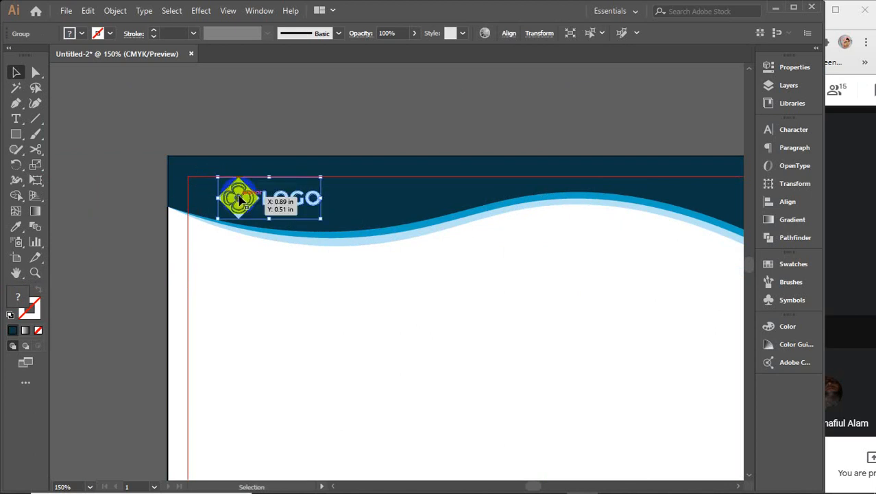
{"action": "scroll", "coordinate": [240, 199], "scroll_direction": "up", "scroll_amount": 1}
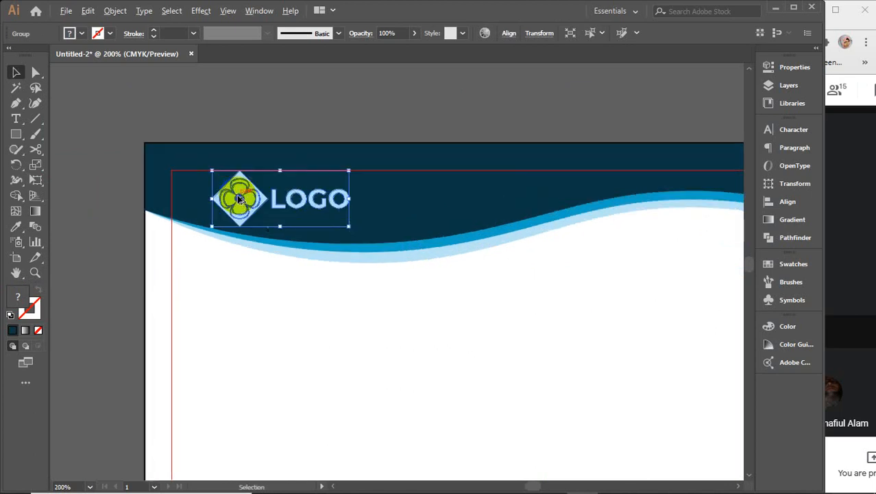
Step: Group the navy wave and both blue strips with Ctrl+G, stretching the group slightly taller
{"action": "left_click", "coordinate": [157, 204]}
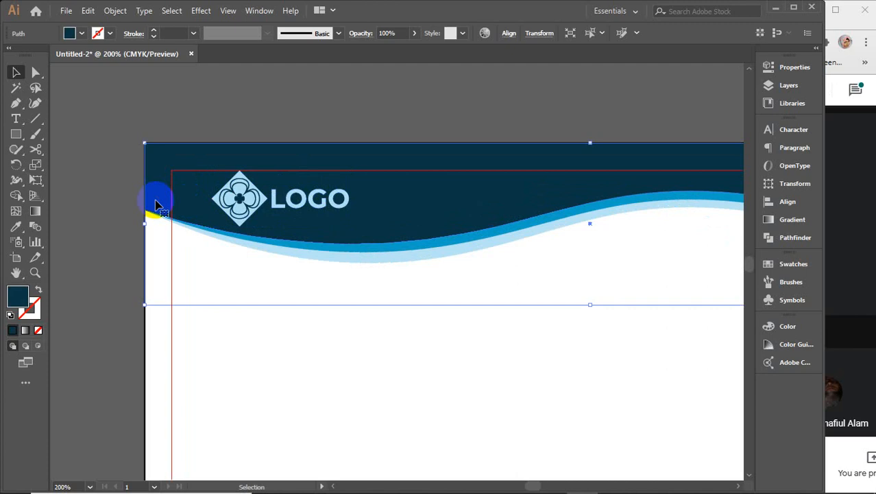
{"action": "left_click", "coordinate": [308, 249], "text": "shift"}
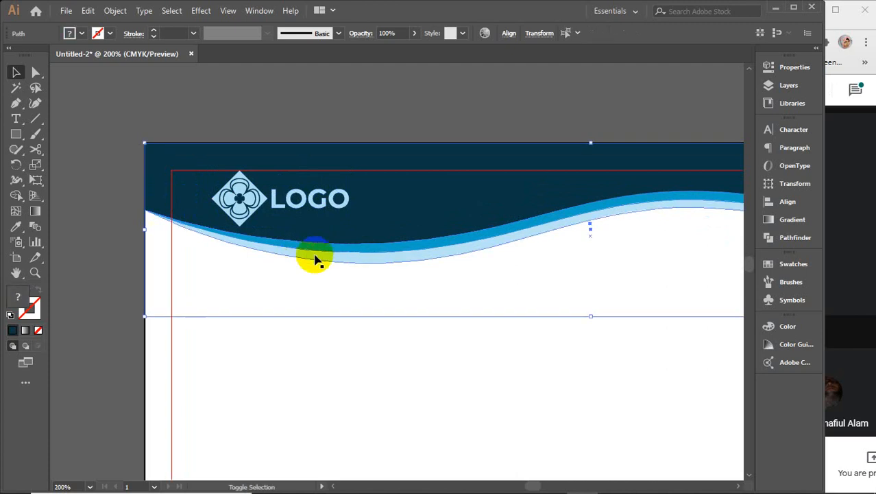
{"action": "left_click", "coordinate": [315, 260], "text": "shift"}
{"action": "key", "text": "ctrl+g"}
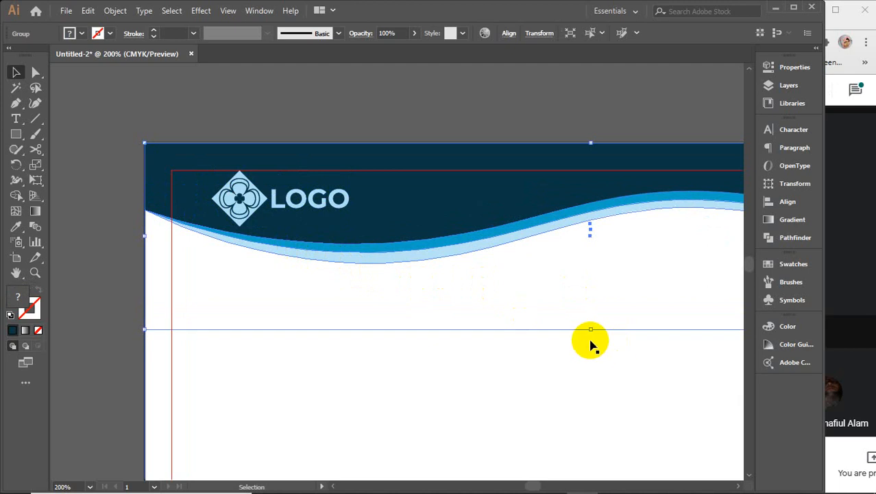
{"action": "left_click_drag", "start_coordinate": [590, 329], "coordinate": [587, 337]}
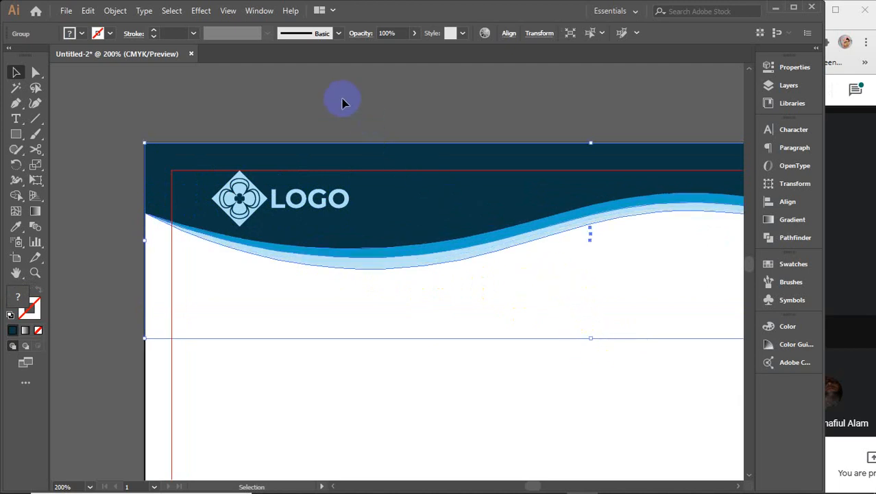
Step: Double-click the wave group with the Selection tool to enter Isolation Mode
{"action": "left_click", "coordinate": [35, 103]}
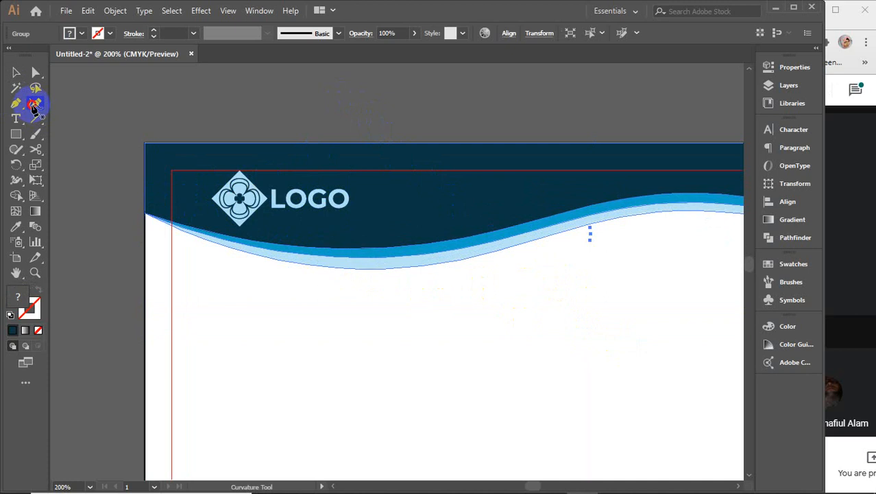
{"action": "left_click", "coordinate": [35, 73]}
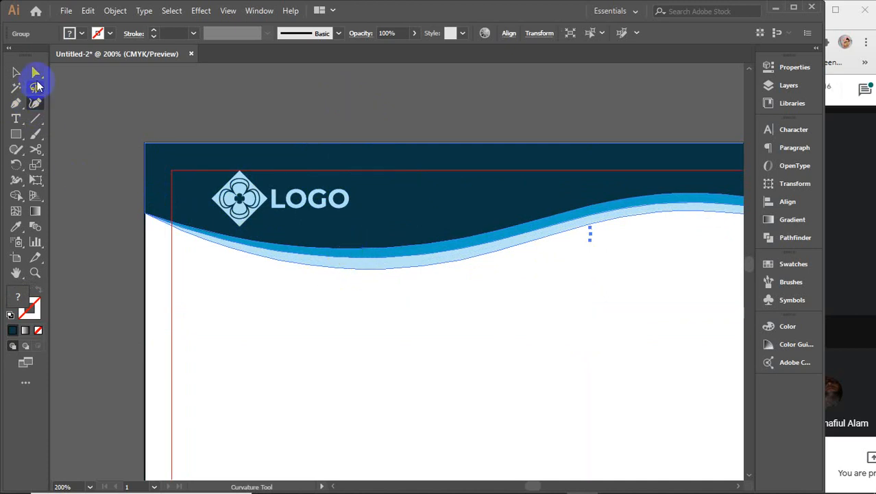
{"action": "left_click", "coordinate": [35, 103]}
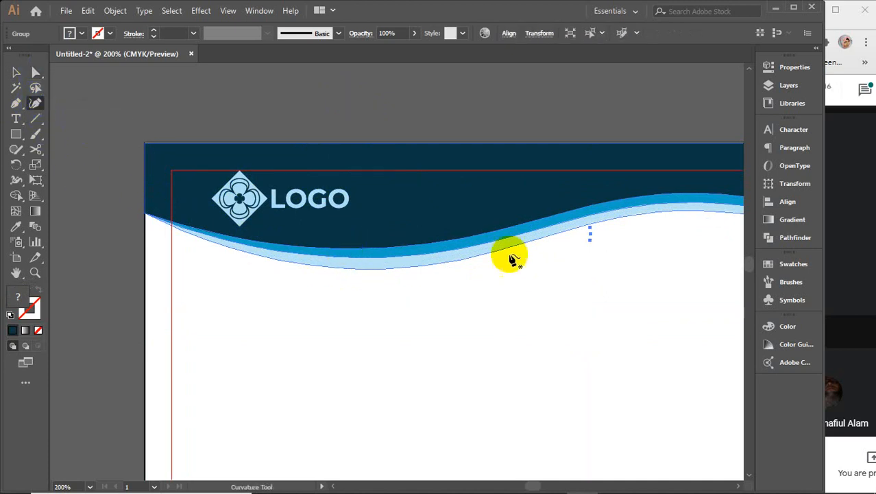
{"action": "left_click", "coordinate": [35, 73]}
{"action": "double_click", "coordinate": [34, 72]}
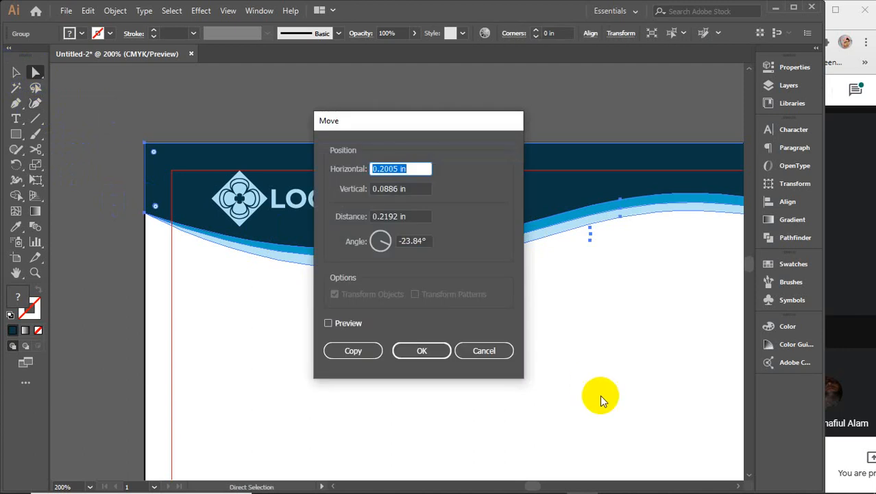
{"action": "left_click", "coordinate": [497, 350]}
{"action": "left_click", "coordinate": [473, 352]}
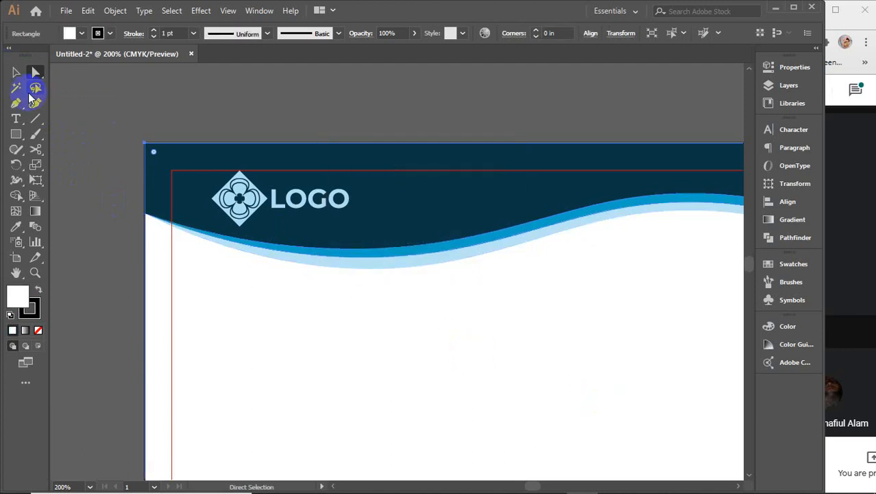
{"action": "left_click", "coordinate": [15, 73]}
{"action": "left_click", "coordinate": [326, 262]}
{"action": "double_click", "coordinate": [369, 245]}
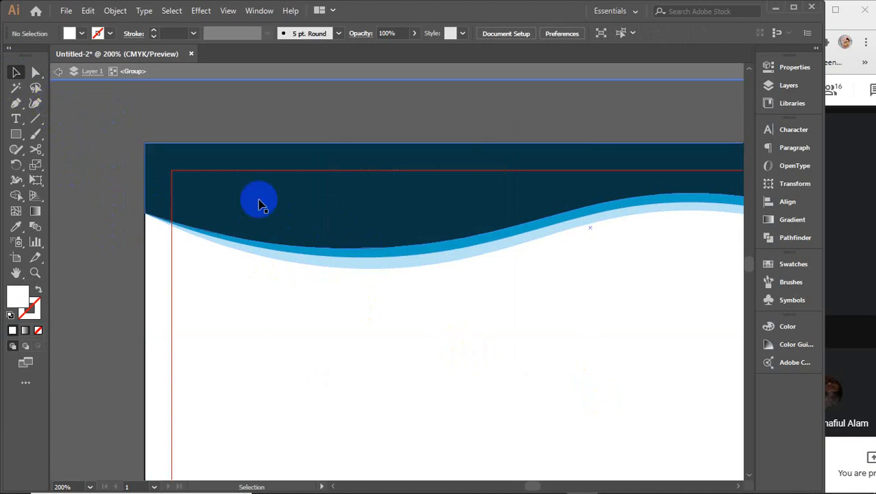
Step: With the Curvature Tool, pull the medium-blue wave's edge down and thin the light-blue band
{"action": "left_click", "coordinate": [285, 245]}
{"action": "left_click", "coordinate": [35, 102]}
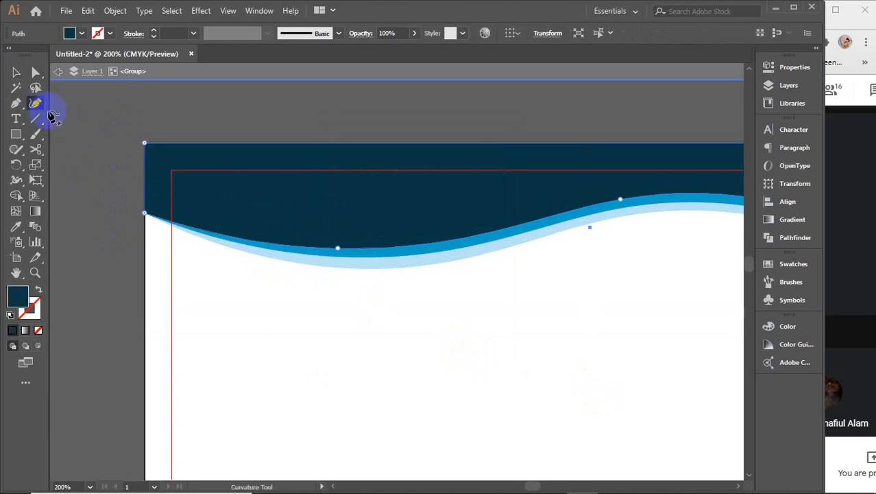
{"action": "left_click", "coordinate": [349, 267]}
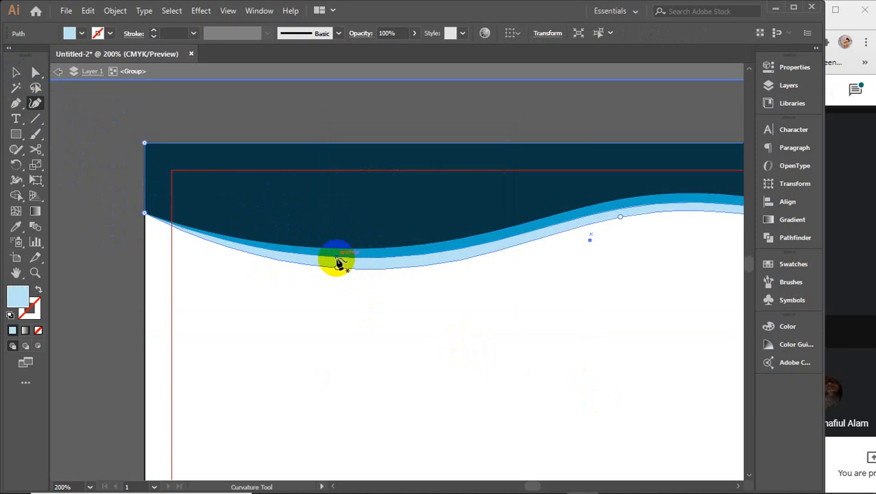
{"action": "left_click", "coordinate": [338, 259]}
{"action": "scroll", "coordinate": [336, 260], "scroll_direction": "up", "scroll_amount": 4}
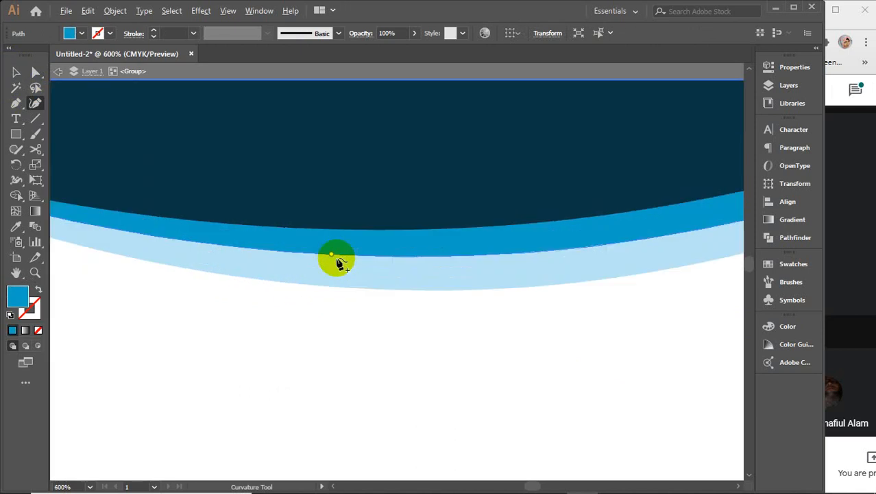
{"action": "left_click_drag", "start_coordinate": [334, 259], "coordinate": [334, 281]}
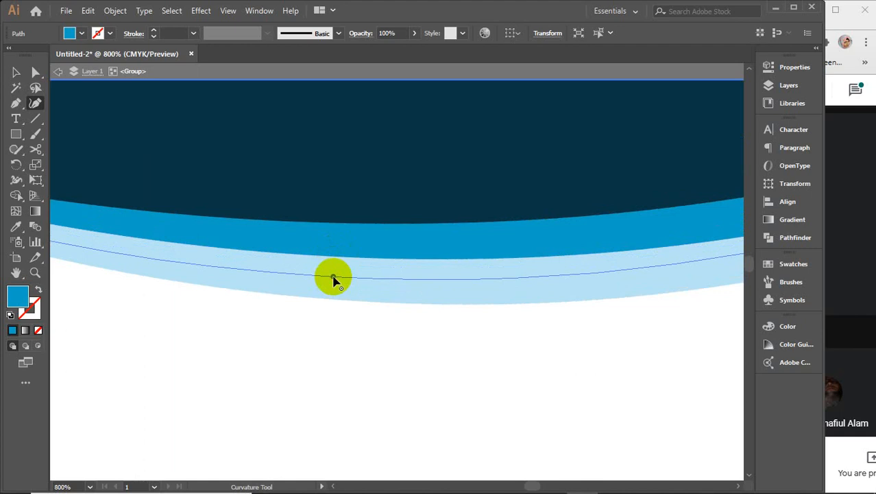
{"action": "left_click_drag", "start_coordinate": [333, 278], "coordinate": [337, 228]}
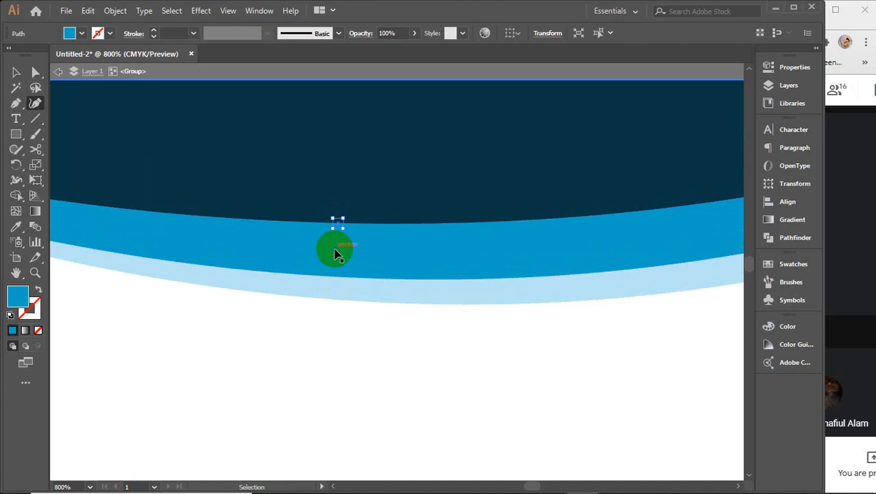
{"action": "key", "text": "ctrl+z"}
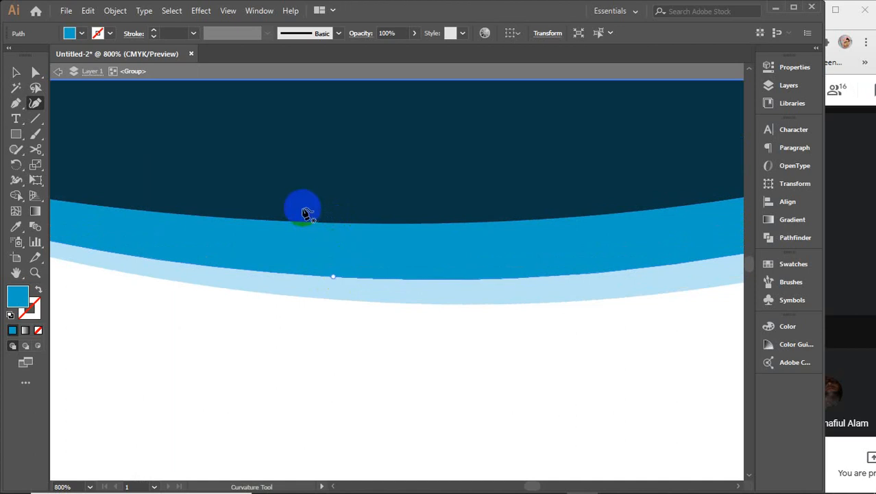
{"action": "key", "text": "ctrl+shift+z"}
Step: Lower the navy shape's bottom edge and reshape it along the wave's rise
{"action": "left_click", "coordinate": [263, 224]}
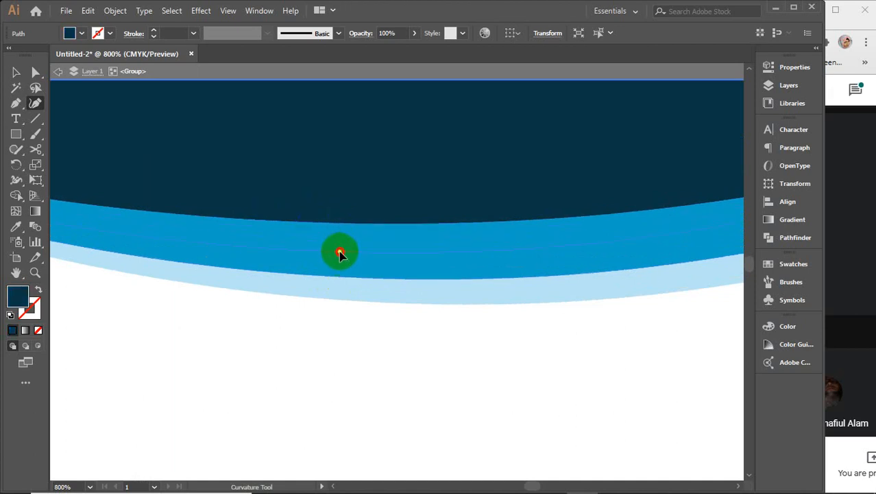
{"action": "left_click", "coordinate": [339, 256]}
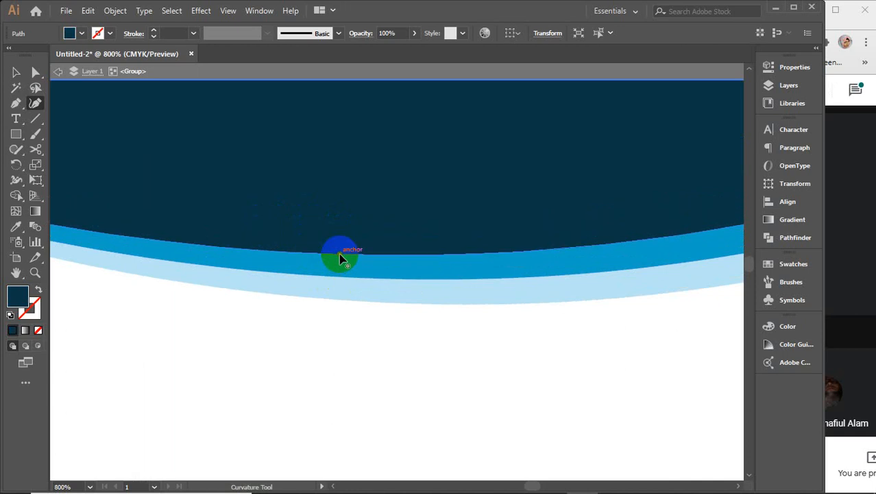
{"action": "scroll", "coordinate": [340, 256], "scroll_direction": "down", "scroll_amount": 2}
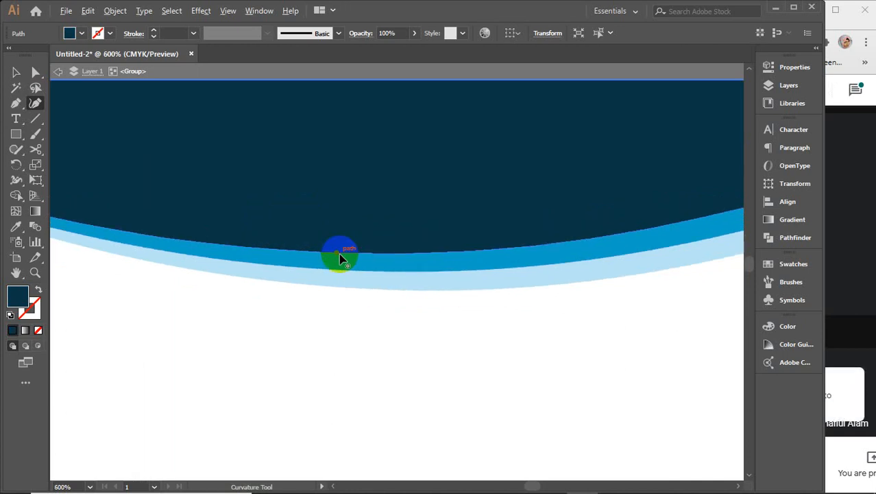
{"action": "left_click_drag", "start_coordinate": [600, 259], "coordinate": [341, 293]}
{"action": "left_click_drag", "start_coordinate": [568, 263], "coordinate": [371, 308]}
{"action": "left_click", "coordinate": [402, 225]}
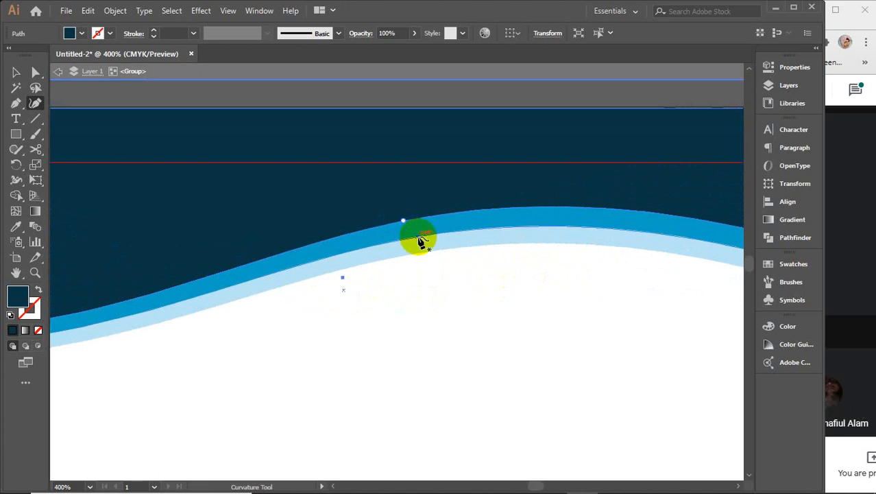
{"action": "left_click", "coordinate": [420, 241]}
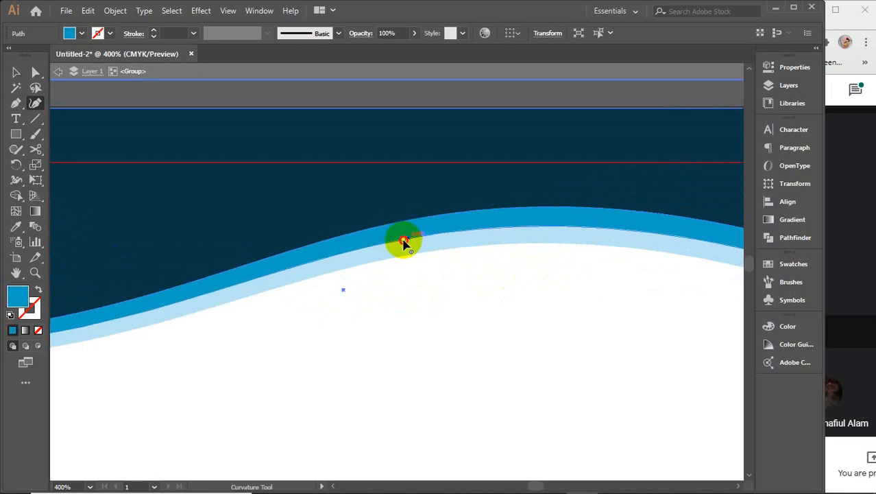
{"action": "left_click", "coordinate": [404, 247]}
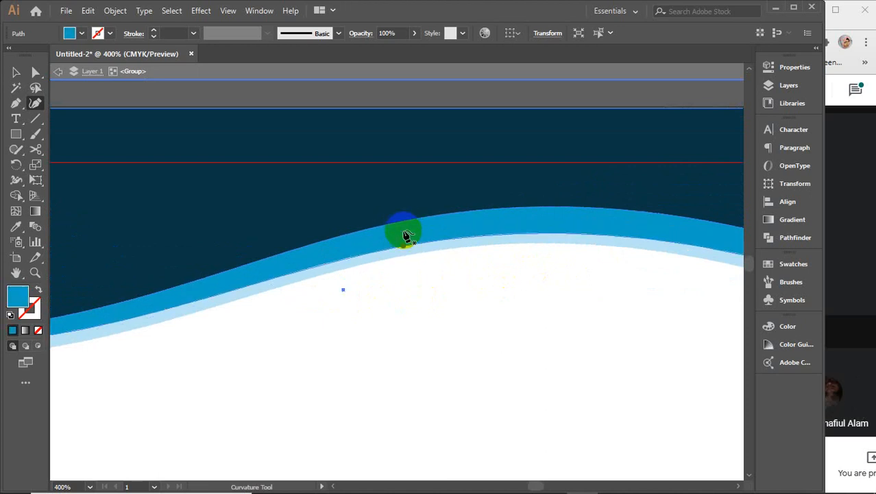
{"action": "left_click", "coordinate": [405, 223]}
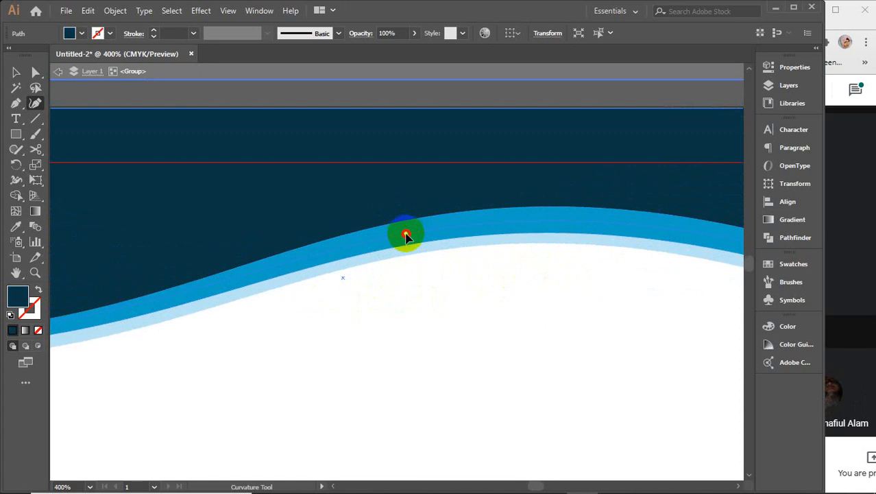
{"action": "left_click_drag", "start_coordinate": [406, 236], "coordinate": [421, 273]}
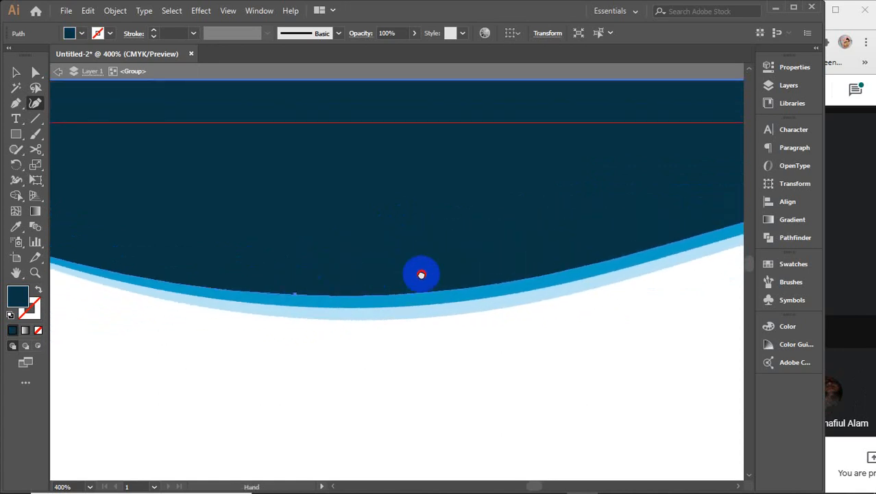
Step: Nudge the light-blue band's curve up and pull the navy shape's lower curve slightly down
{"action": "left_click", "coordinate": [297, 308]}
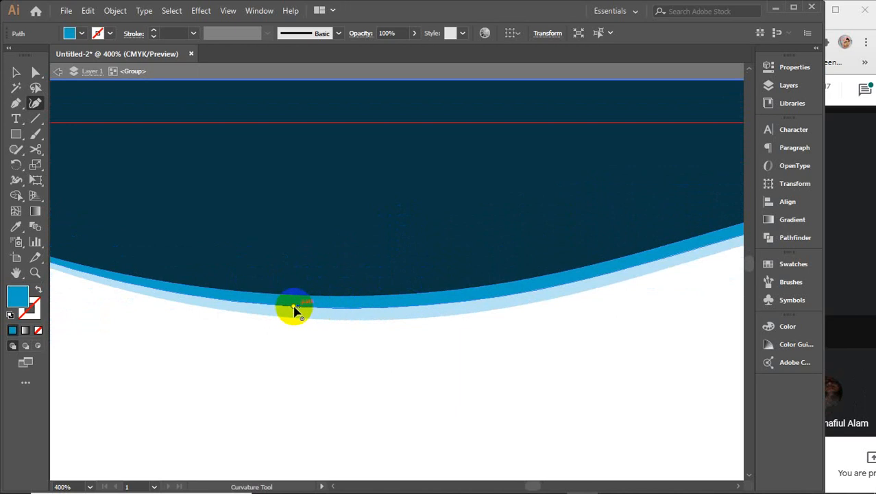
{"action": "left_click", "coordinate": [301, 313]}
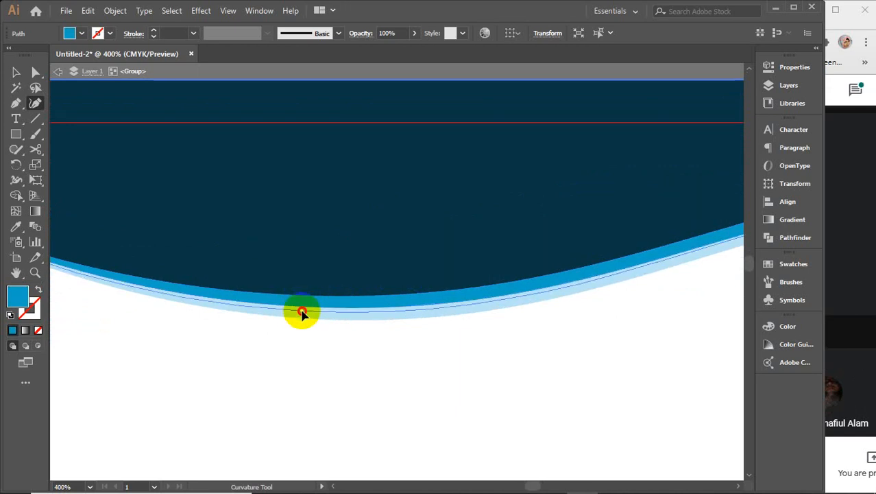
{"action": "left_click_drag", "start_coordinate": [302, 312], "coordinate": [299, 304]}
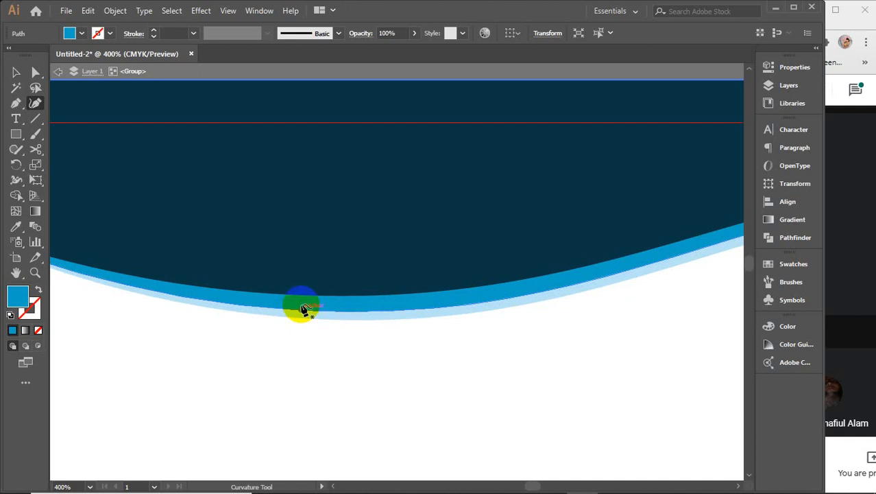
{"action": "left_click", "coordinate": [299, 302]}
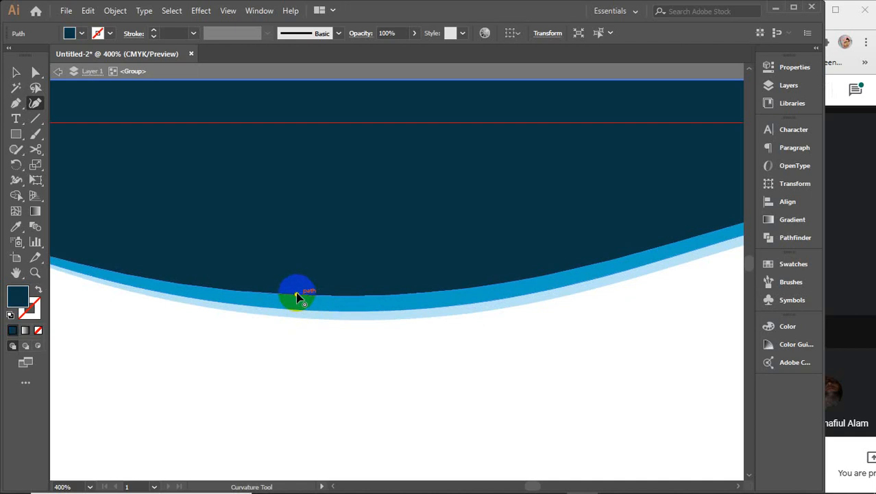
{"action": "left_click_drag", "start_coordinate": [302, 302], "coordinate": [303, 304]}
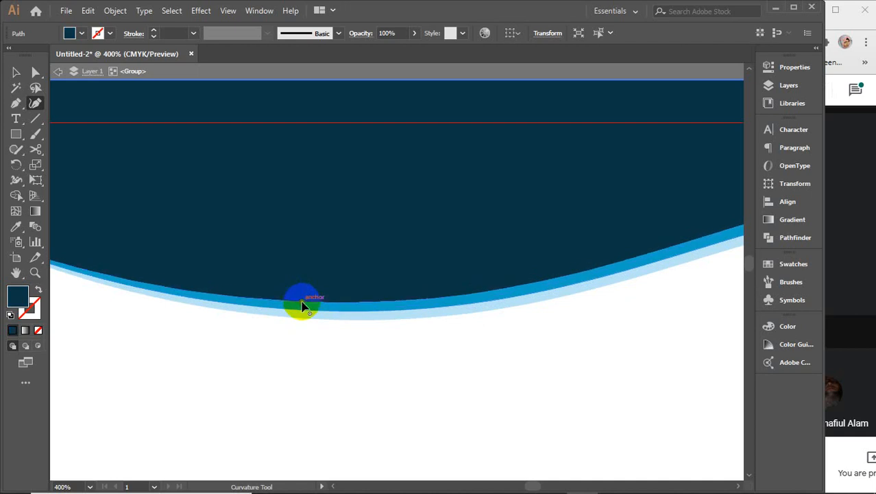
{"action": "scroll", "coordinate": [302, 303], "scroll_direction": "down", "scroll_amount": 1}
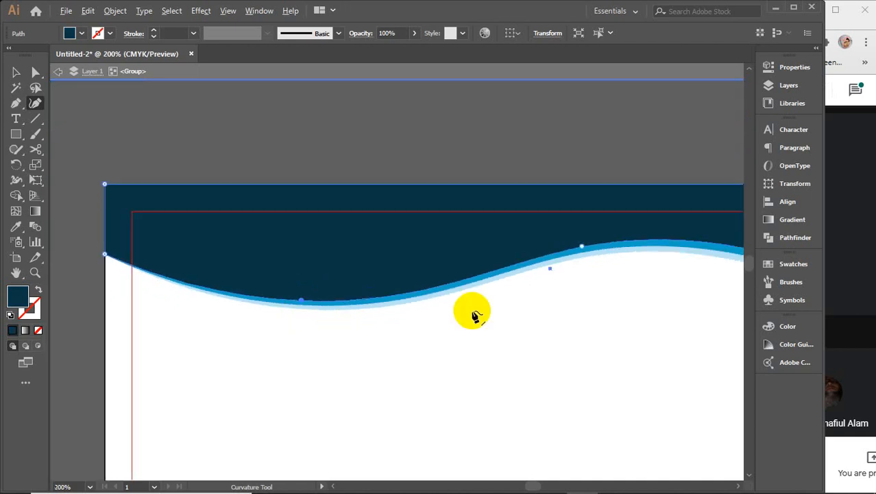
Step: Pull the light-blue band's right end slightly down at the artboard edge, undoing a navy-corner bulge
{"action": "left_click_drag", "start_coordinate": [622, 294], "coordinate": [270, 303]}
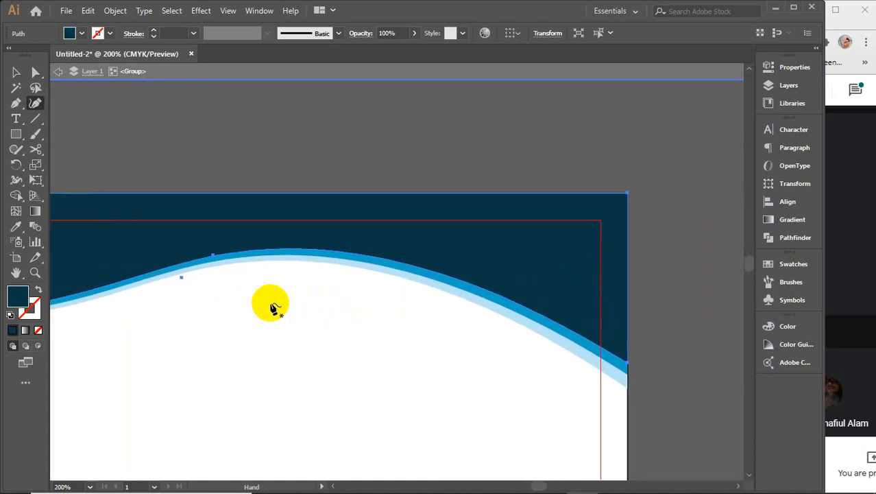
{"action": "scroll", "coordinate": [631, 384], "scroll_direction": "up", "scroll_amount": 1}
{"action": "left_click", "coordinate": [625, 375]}
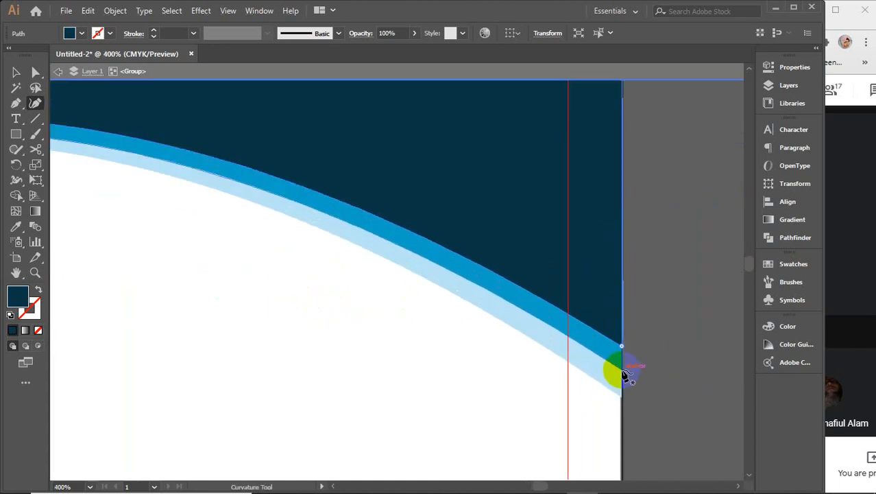
{"action": "left_click", "coordinate": [623, 373]}
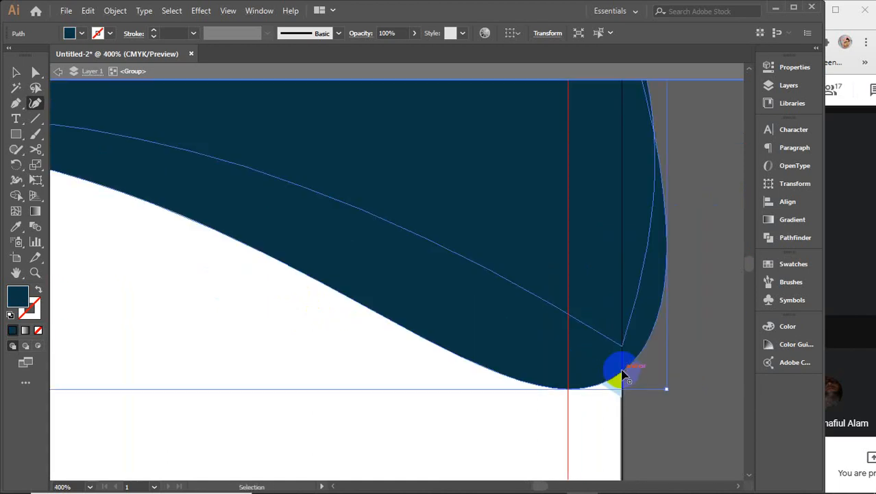
{"action": "key", "text": "ctrl+z"}
{"action": "left_click", "coordinate": [608, 367]}
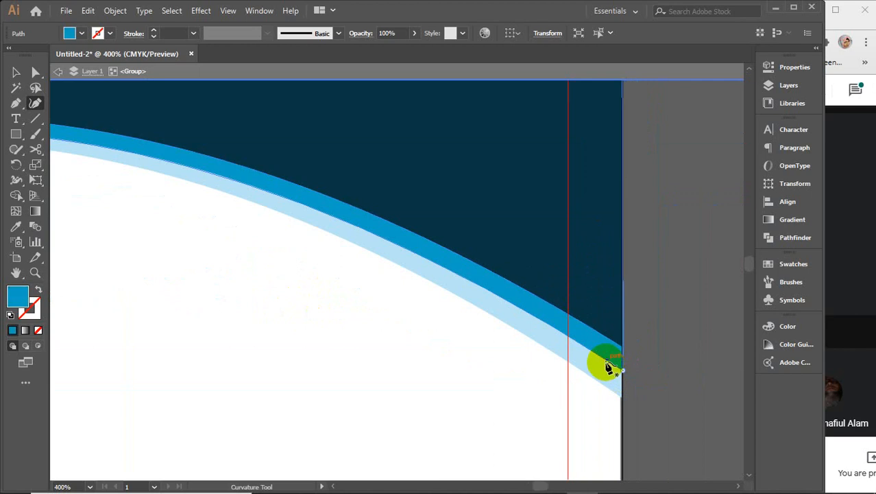
{"action": "left_click", "coordinate": [624, 379]}
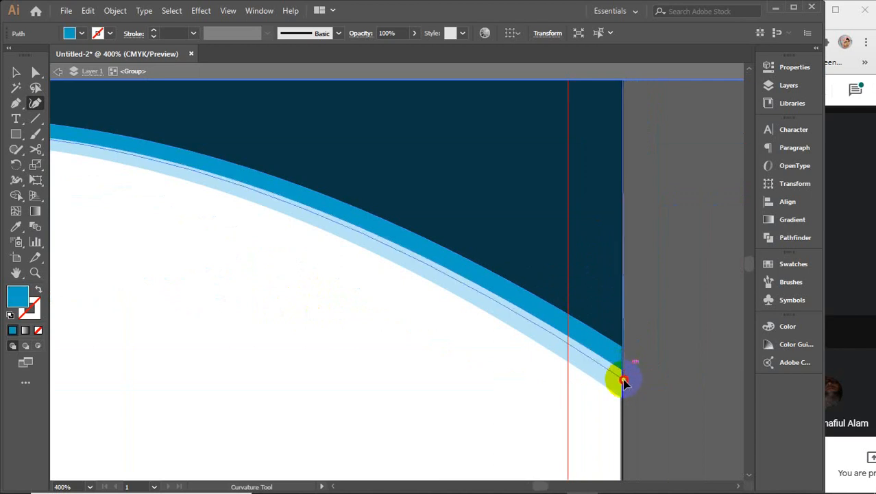
{"action": "left_click_drag", "start_coordinate": [624, 380], "coordinate": [624, 386]}
{"action": "left_click", "coordinate": [624, 353]}
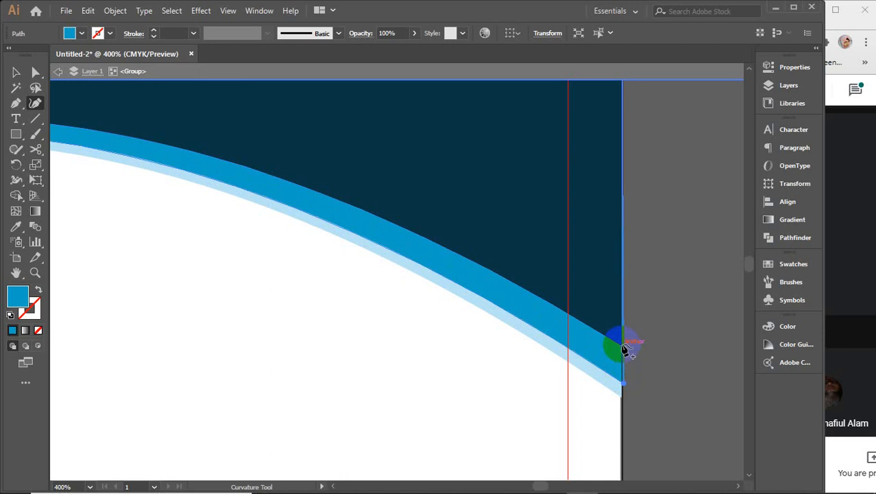
Step: Move the navy shape's corner down the right edge and square off the navy and band corners
{"action": "left_click", "coordinate": [623, 348]}
{"action": "left_click_drag", "start_coordinate": [621, 346], "coordinate": [624, 374]}
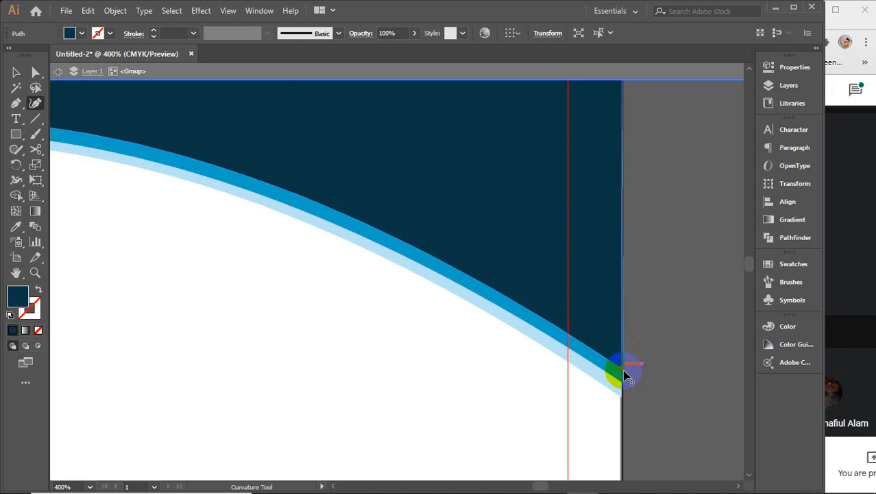
{"action": "scroll", "coordinate": [624, 374], "scroll_direction": "up", "scroll_amount": 5}
{"action": "left_click_drag", "start_coordinate": [642, 382], "coordinate": [598, 322]}
{"action": "left_click", "coordinate": [563, 363]}
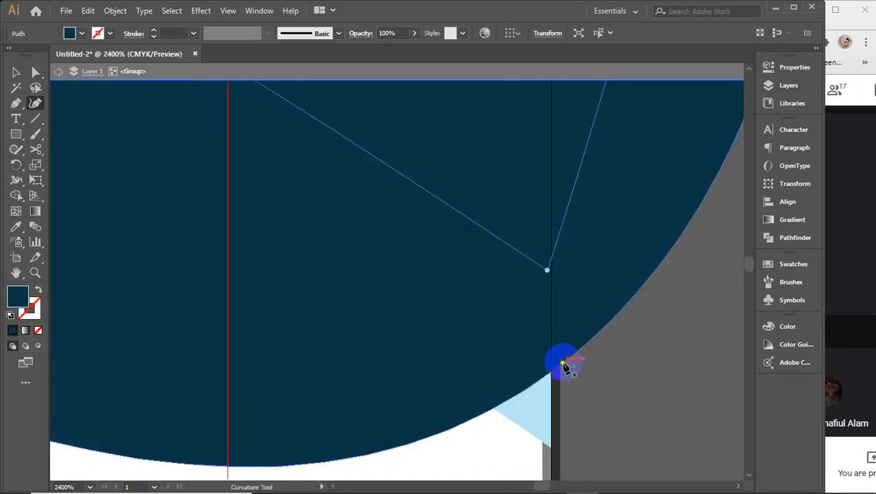
{"action": "left_click", "coordinate": [563, 364]}
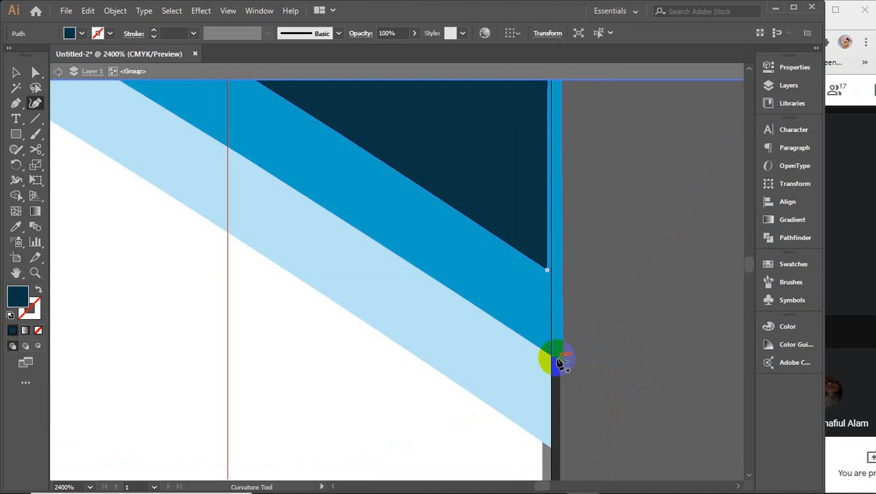
{"action": "left_click", "coordinate": [566, 365]}
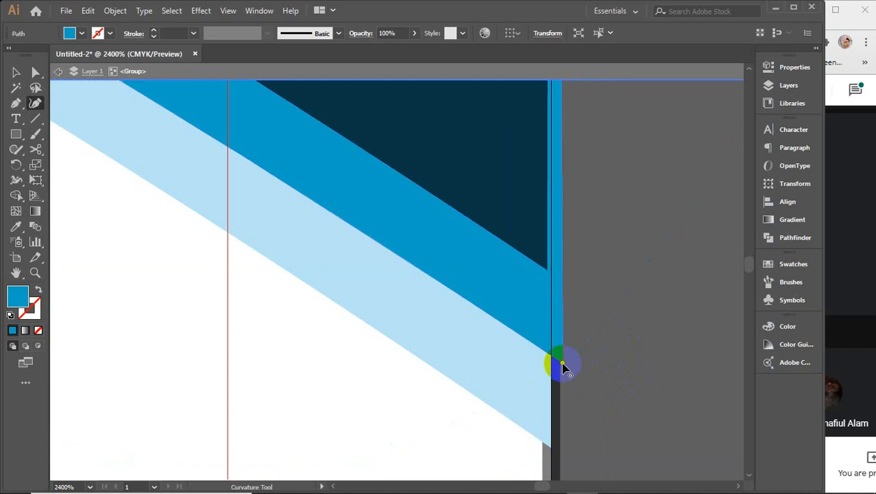
{"action": "left_click", "coordinate": [552, 359]}
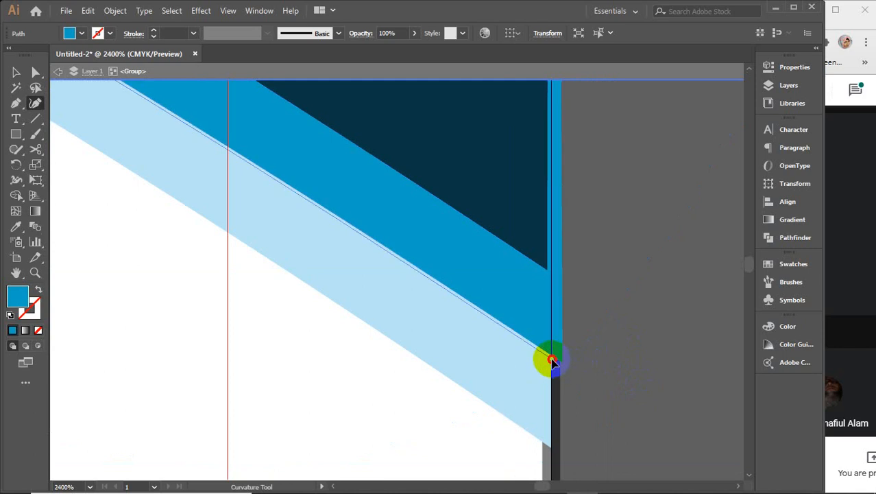
{"action": "left_click", "coordinate": [553, 360]}
Step: Refine the navy shape's corner point where it meets the right edge
{"action": "scroll", "coordinate": [549, 350], "scroll_direction": "up", "scroll_amount": 2}
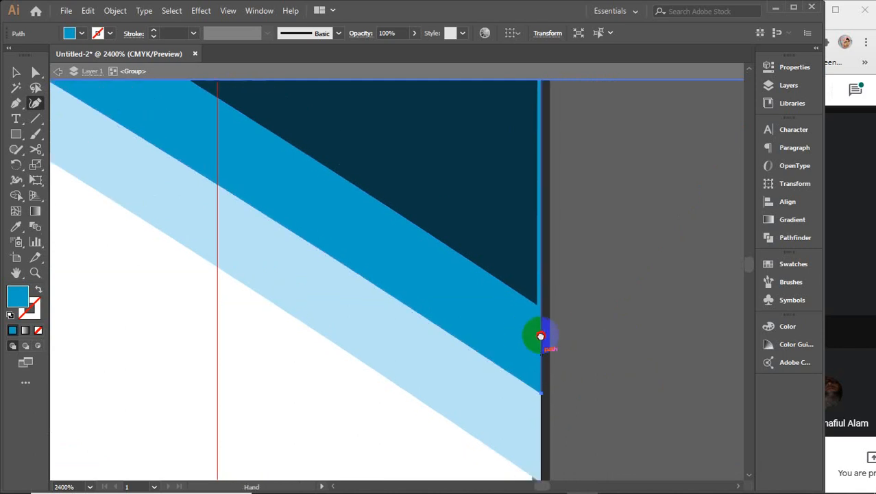
{"action": "left_click", "coordinate": [521, 306]}
{"action": "left_click", "coordinate": [535, 314]}
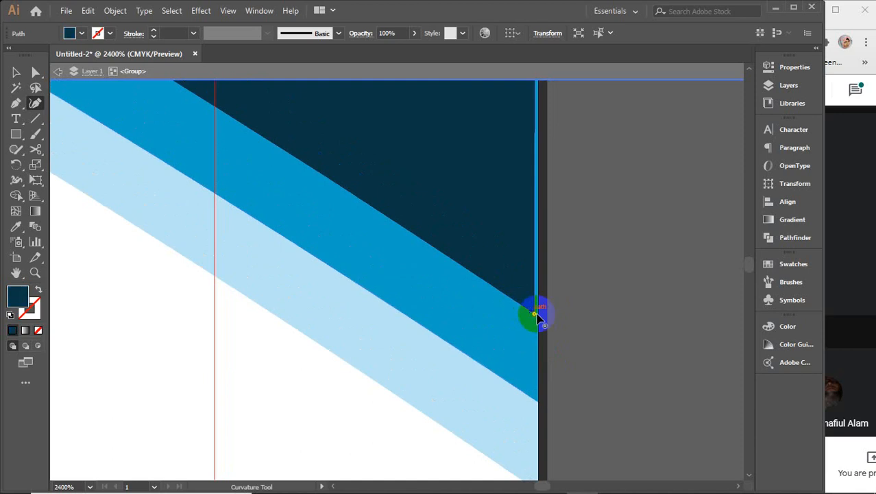
{"action": "left_click", "coordinate": [537, 318]}
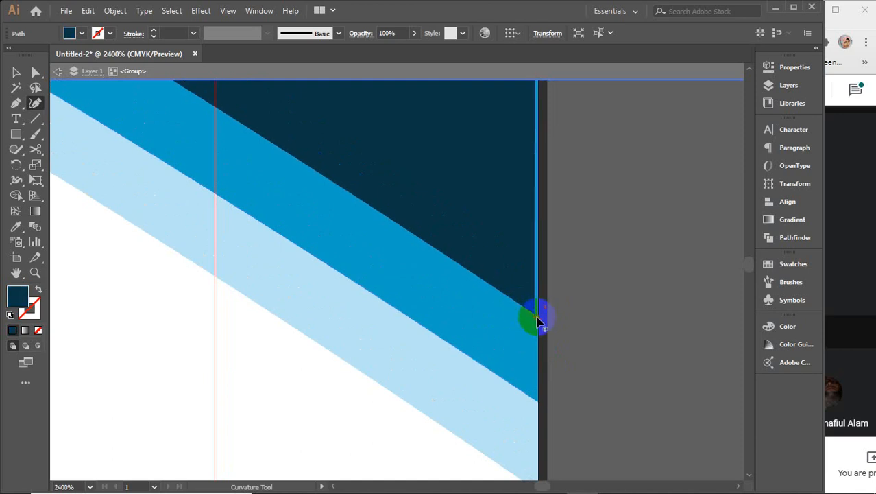
{"action": "left_click", "coordinate": [539, 319]}
{"action": "scroll", "coordinate": [538, 321], "scroll_direction": "down", "scroll_amount": 7}
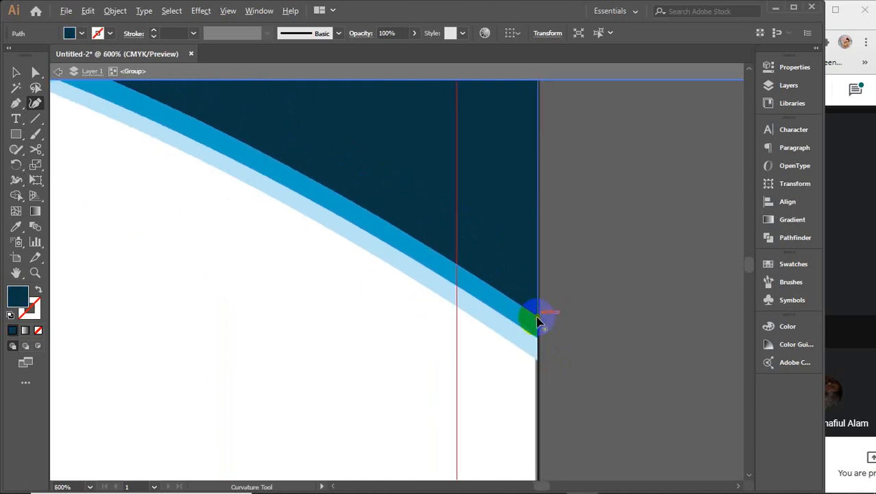
{"action": "scroll", "coordinate": [537, 321], "scroll_direction": "down", "scroll_amount": 1}
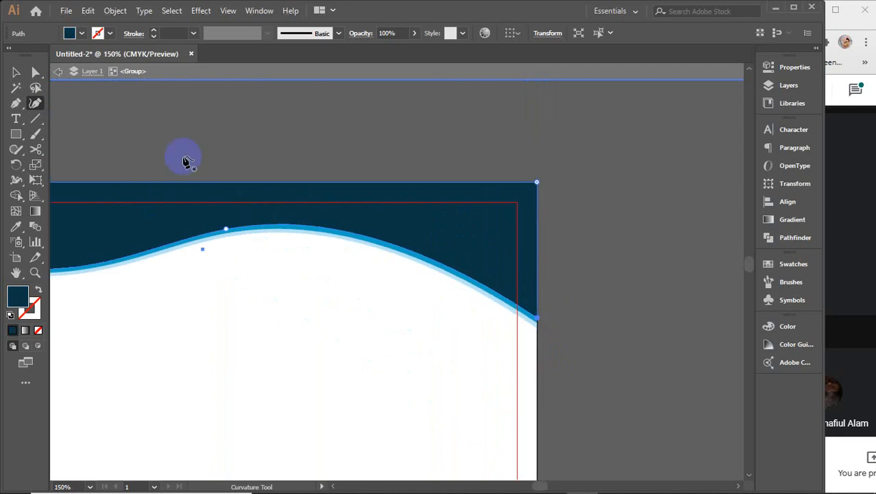
{"action": "left_click", "coordinate": [15, 72]}
Step: Exit isolation mode, resize the logo to about 1.4 × 0.57 in, and place it top-left
{"action": "left_click", "coordinate": [235, 74]}
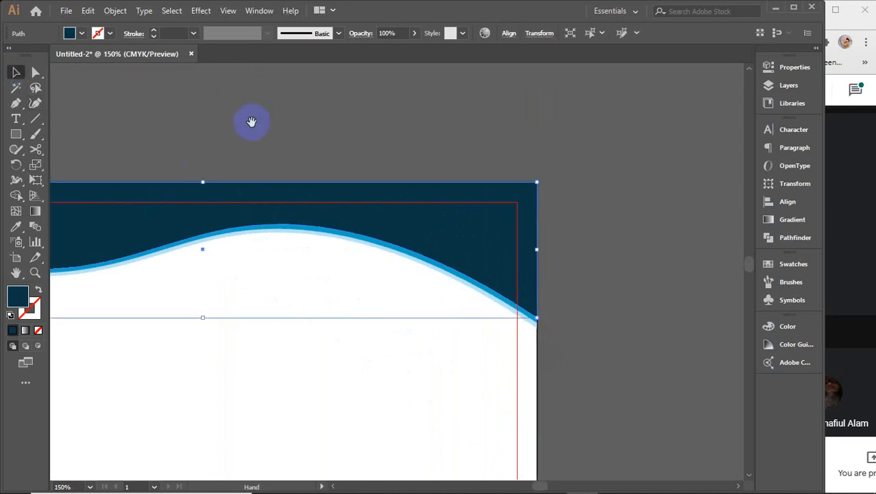
{"action": "left_click_drag", "start_coordinate": [248, 123], "coordinate": [530, 136]}
{"action": "left_click", "coordinate": [342, 248]}
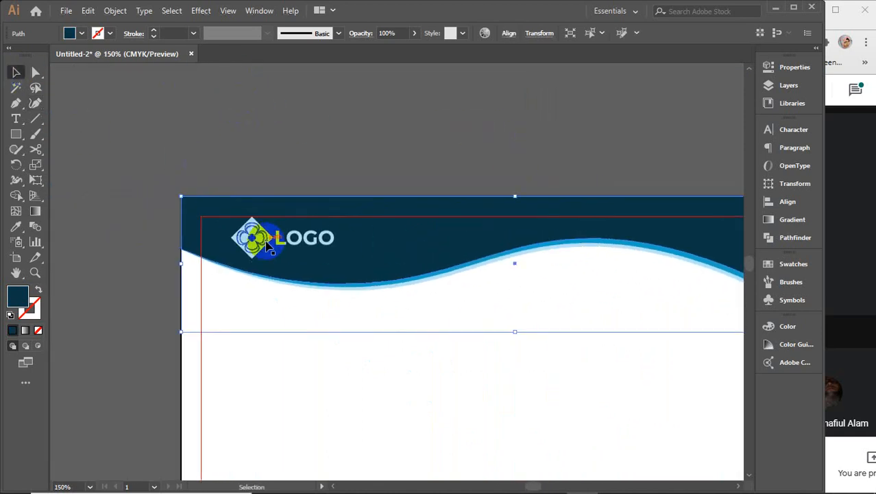
{"action": "left_click_drag", "start_coordinate": [240, 233], "coordinate": [218, 241]}
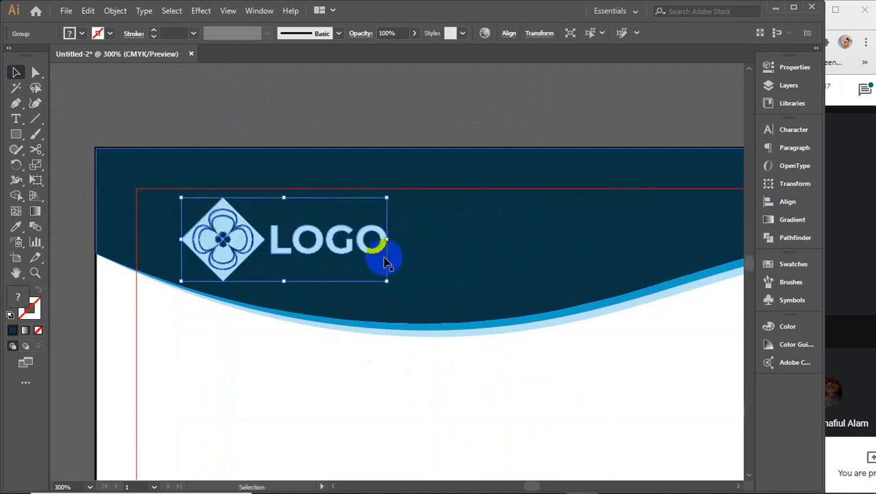
{"action": "left_click_drag", "start_coordinate": [390, 240], "coordinate": [424, 243]}
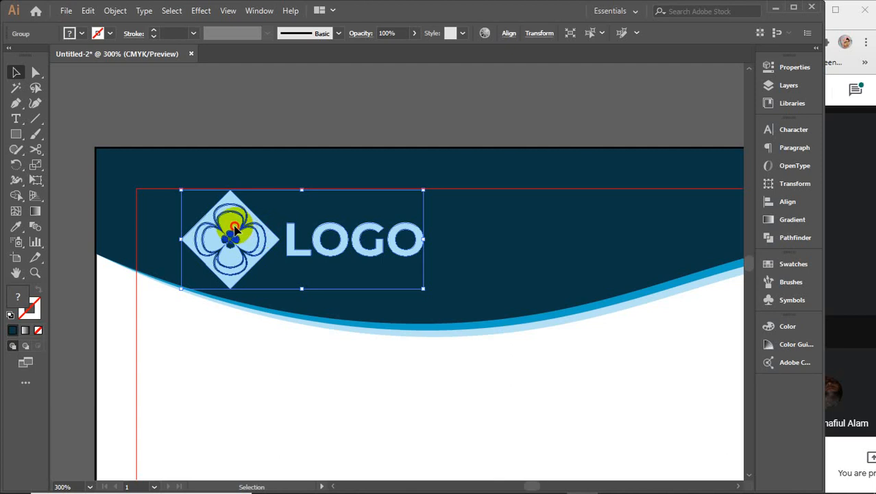
{"action": "left_click_drag", "start_coordinate": [235, 231], "coordinate": [250, 232]}
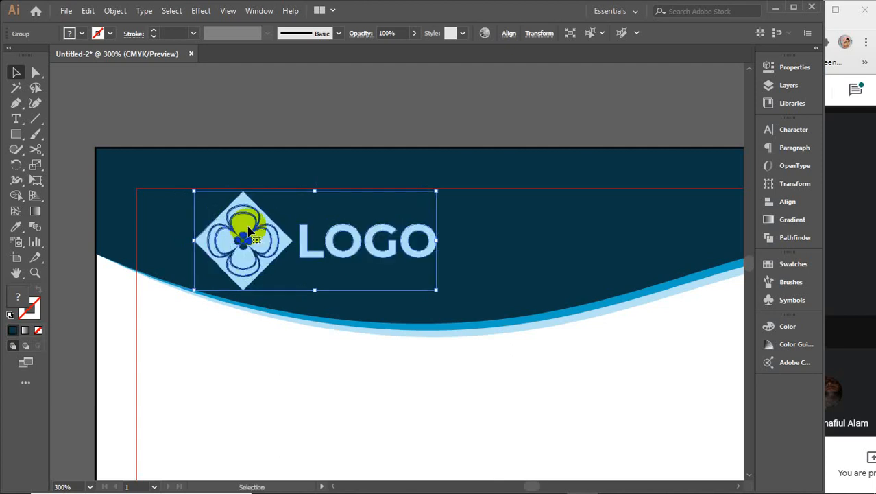
{"action": "mouse_move", "coordinate": [325, 288]}
{"action": "left_mouse_down"}
{"action": "mouse_move", "coordinate": [313, 287]}
{"action": "mouse_move", "coordinate": [313, 274]}
{"action": "left_mouse_up"}
{"action": "left_click_drag", "start_coordinate": [255, 236], "coordinate": [213, 233]}
{"action": "scroll", "coordinate": [256, 245], "scroll_direction": "down", "scroll_amount": 1}
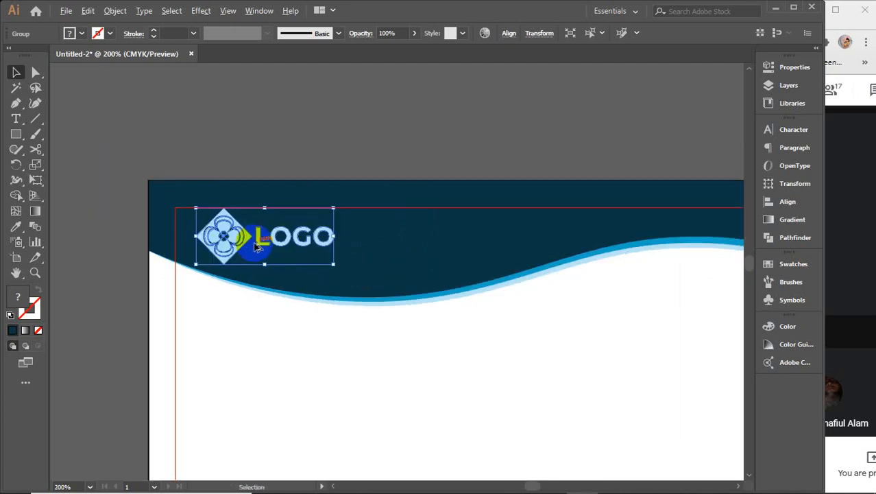
{"action": "scroll", "coordinate": [255, 246], "scroll_direction": "down", "scroll_amount": 2}
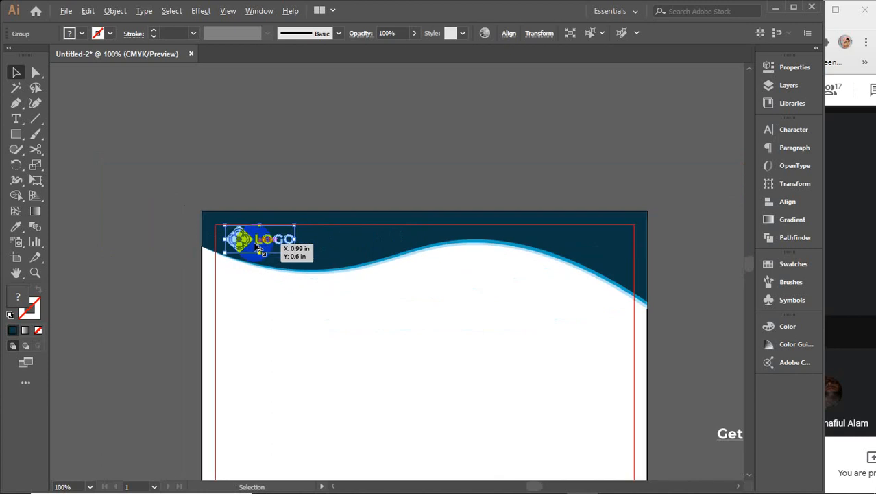
{"action": "left_click", "coordinate": [398, 151]}
Step: Shift the logo right along the header and enlarge it to 1.54 in wide
{"action": "left_click_drag", "start_coordinate": [380, 150], "coordinate": [305, 99]}
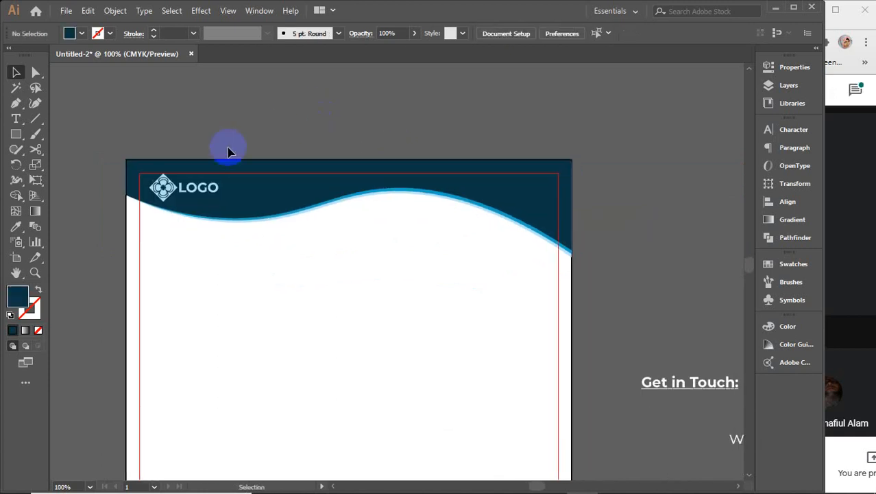
{"action": "left_click_drag", "start_coordinate": [165, 191], "coordinate": [178, 195]}
{"action": "left_click_drag", "start_coordinate": [243, 191], "coordinate": [246, 190]}
{"action": "left_click", "coordinate": [211, 133]}
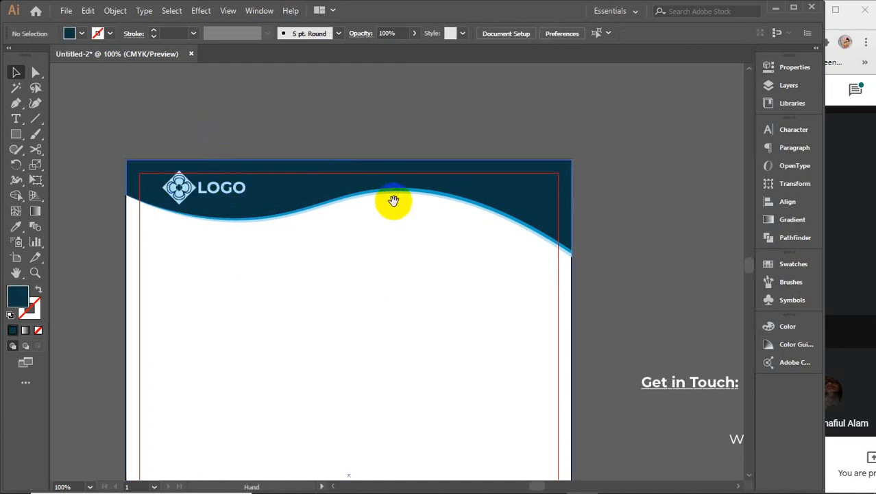
Step: Move the Get in Touch block up and left, bringing the web address up below it
{"action": "left_click_drag", "start_coordinate": [393, 201], "coordinate": [310, 163]}
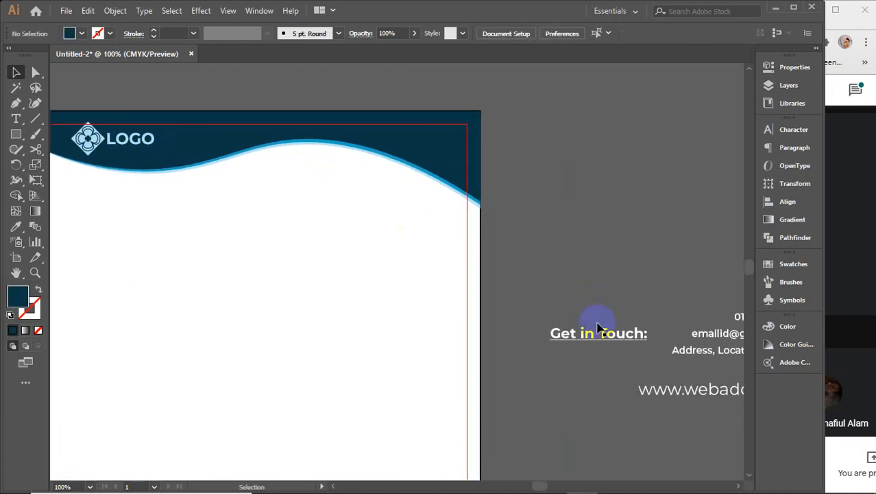
{"action": "left_click_drag", "start_coordinate": [597, 317], "coordinate": [554, 203]}
{"action": "left_click_drag", "start_coordinate": [637, 260], "coordinate": [490, 279]}
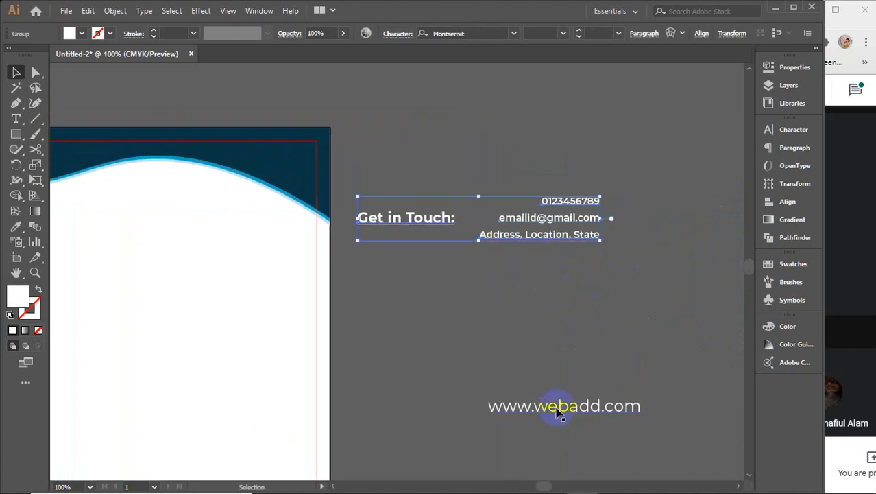
{"action": "left_click_drag", "start_coordinate": [557, 410], "coordinate": [564, 293]}
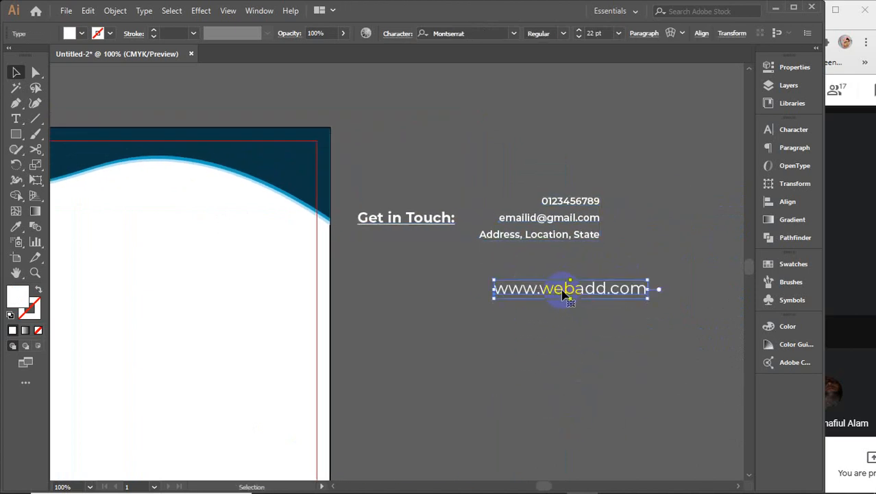
Step: Check the email line's font style and size in the Get in Touch block
{"action": "key", "text": "ctrl+shift+a"}
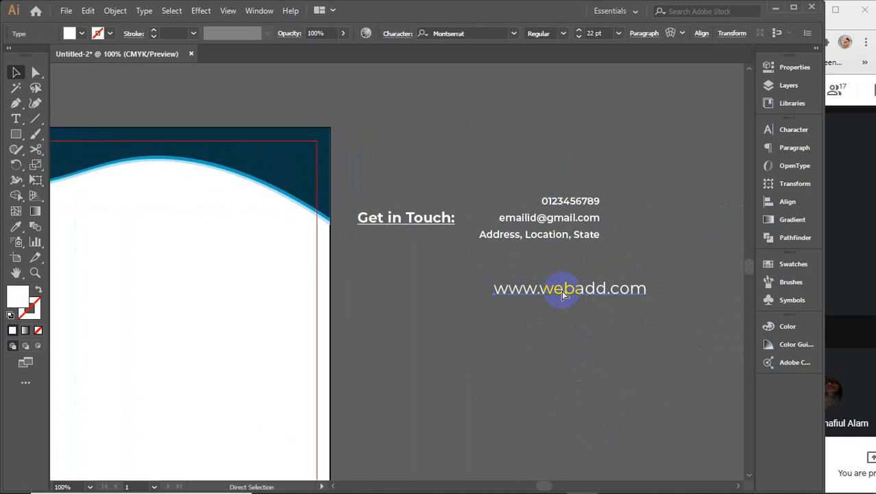
{"action": "left_click", "coordinate": [16, 119]}
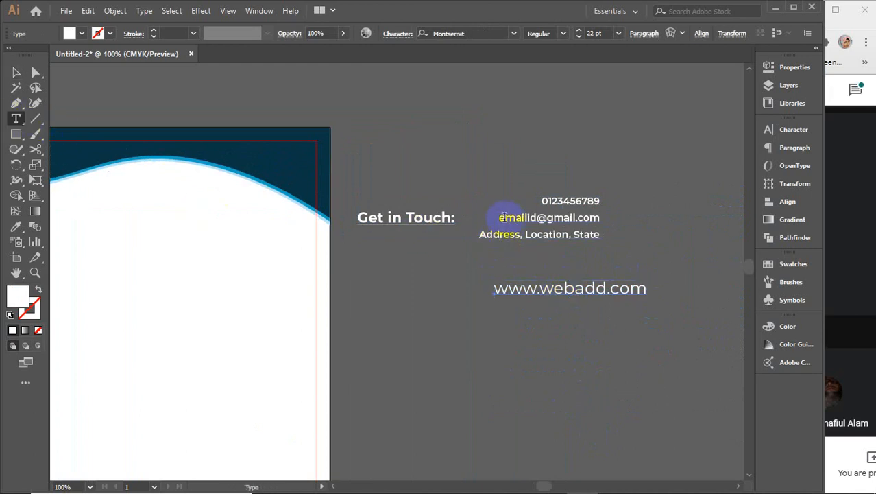
{"action": "left_click_drag", "start_coordinate": [501, 217], "coordinate": [600, 217]}
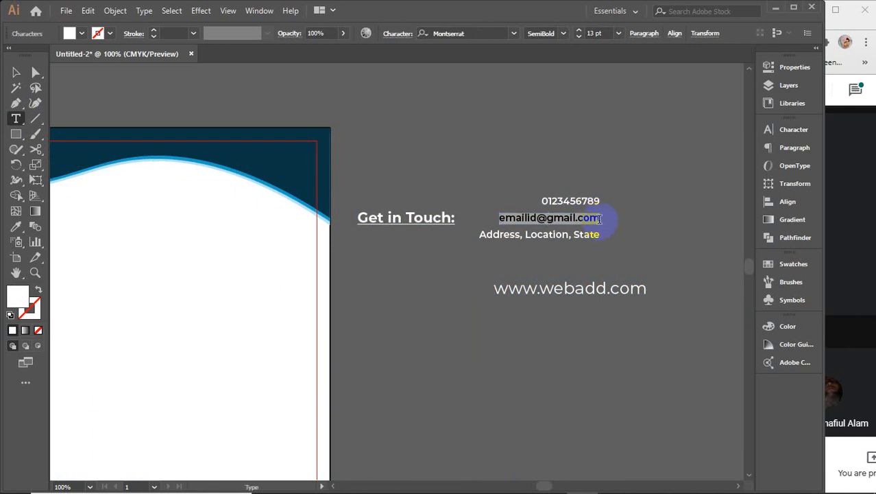
{"action": "left_click", "coordinate": [601, 218]}
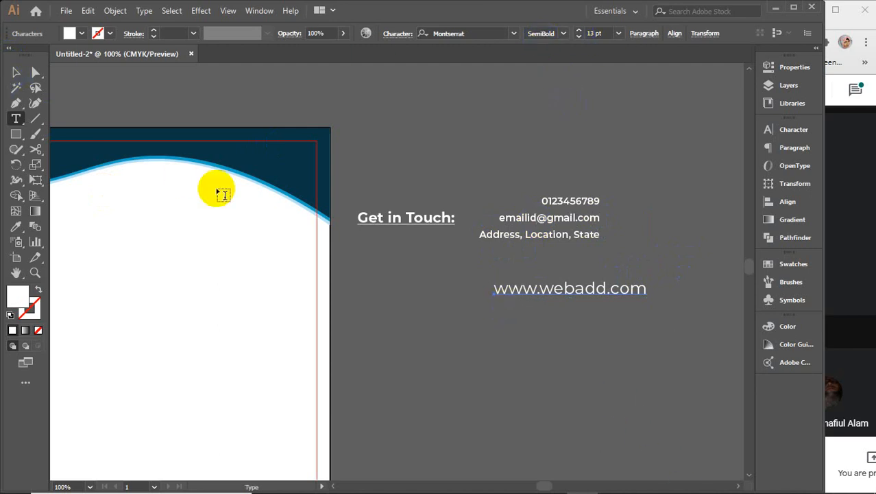
{"action": "left_click", "coordinate": [16, 72]}
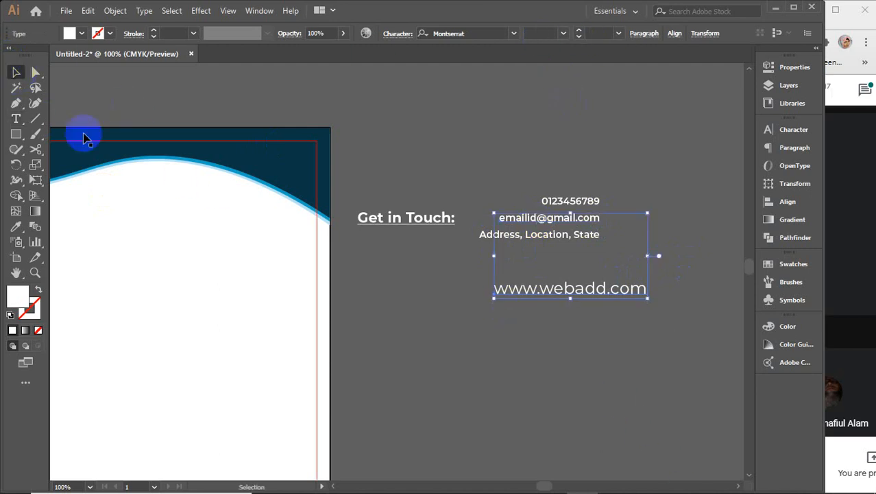
{"action": "left_click", "coordinate": [469, 281]}
{"action": "left_click", "coordinate": [526, 229]}
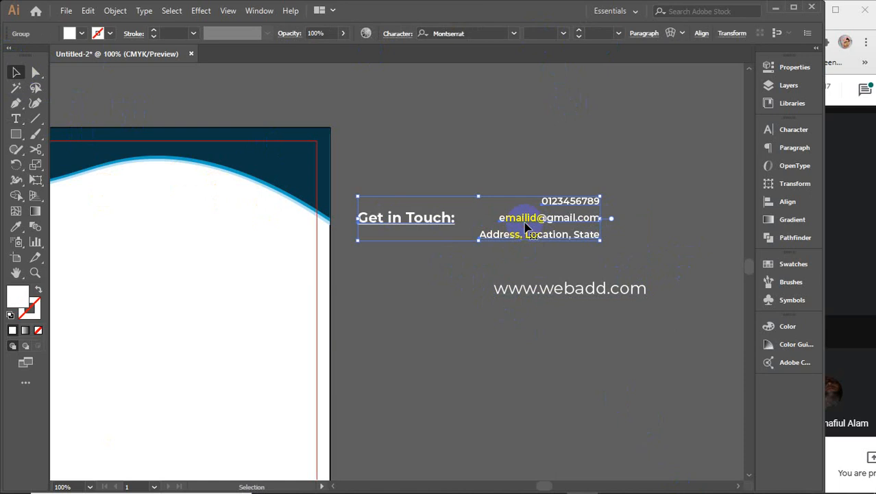
{"action": "left_click", "coordinate": [16, 119]}
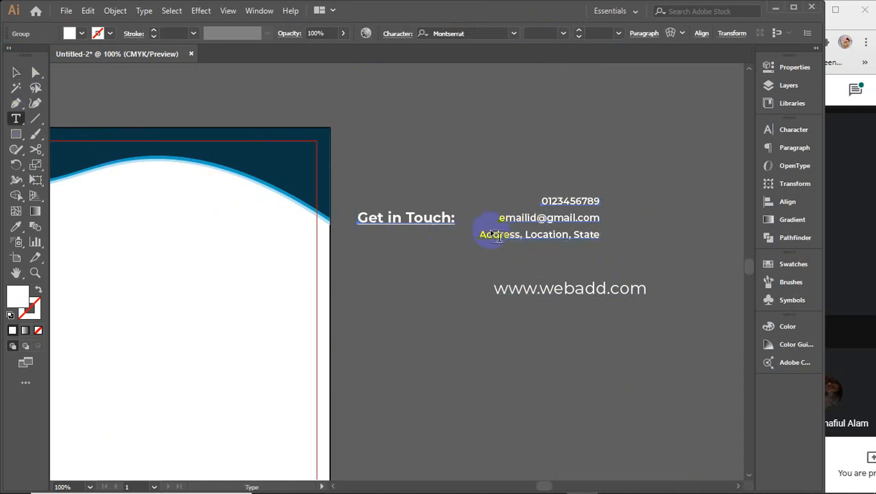
{"action": "left_click", "coordinate": [511, 217]}
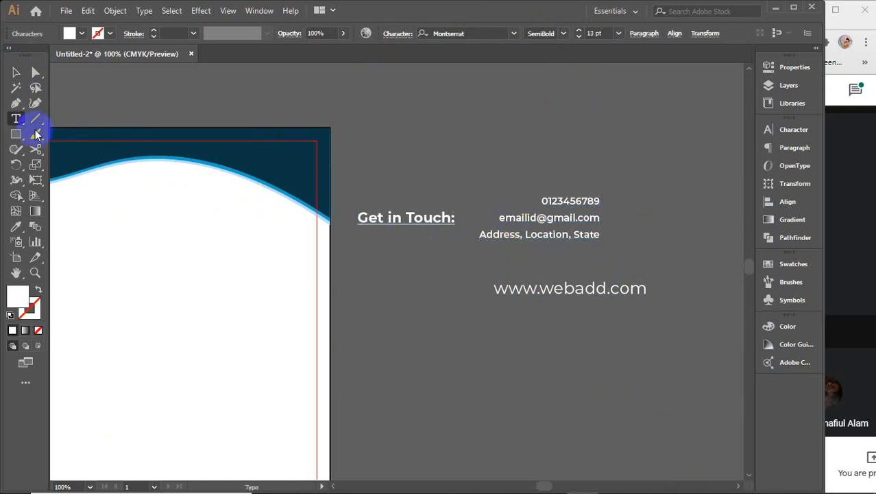
{"action": "left_click", "coordinate": [16, 72]}
{"action": "left_click", "coordinate": [585, 289]}
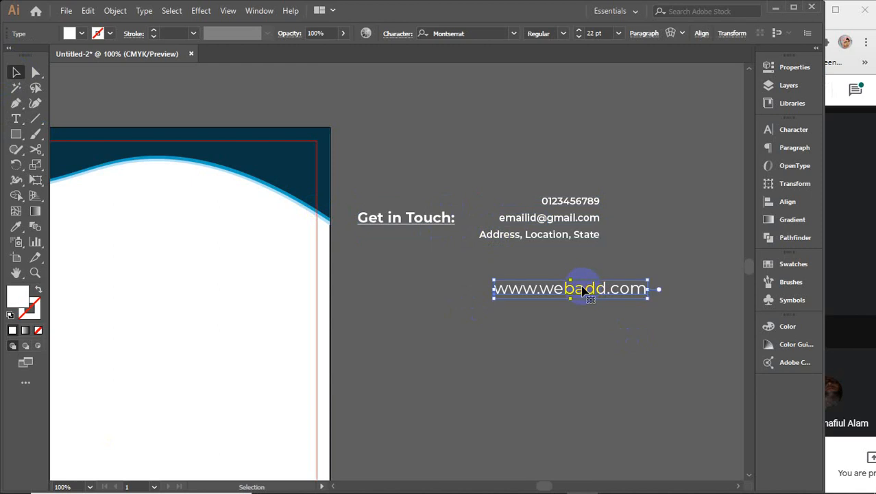
{"action": "left_click", "coordinate": [563, 33]}
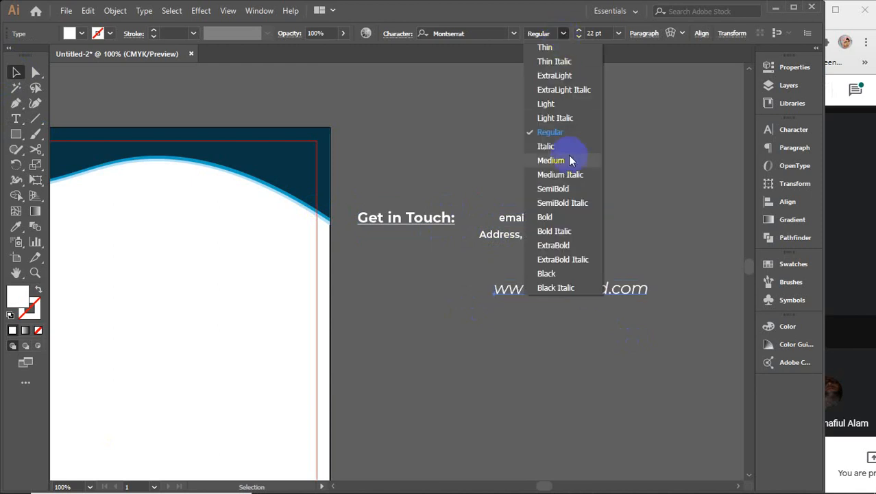
{"action": "left_click", "coordinate": [560, 189]}
{"action": "left_click", "coordinate": [606, 35]}
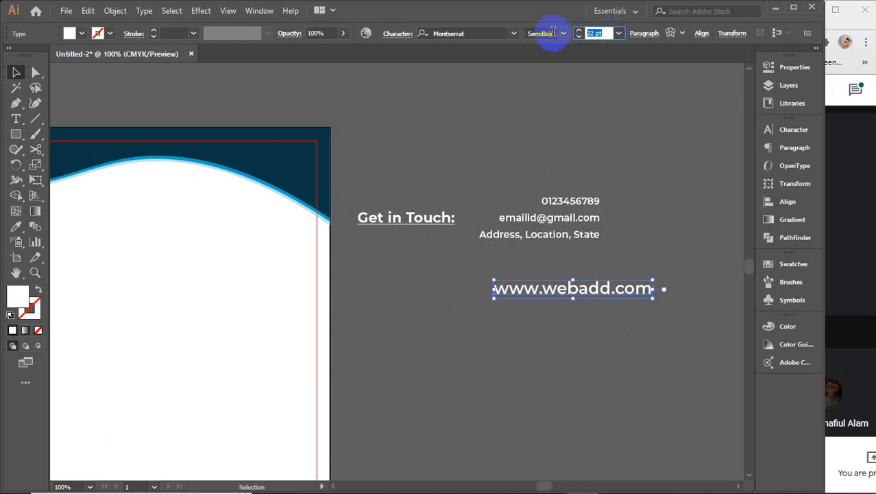
{"action": "type", "text": "13"}
{"action": "key", "text": "Return"}
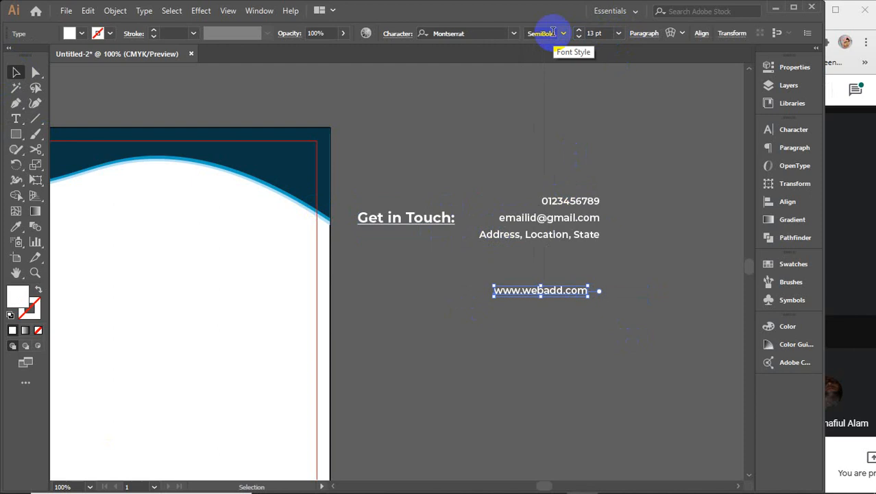
Step: Place the web address above the Get in Touch block and zoom out to the whole page
{"action": "left_click_drag", "start_coordinate": [570, 289], "coordinate": [598, 170]}
{"action": "left_click", "coordinate": [576, 225]}
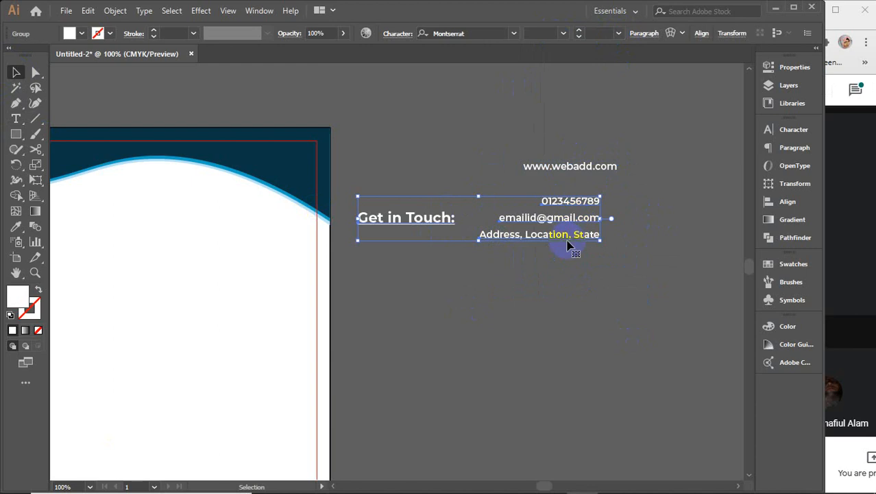
{"action": "scroll", "coordinate": [364, 323], "scroll_direction": "down", "scroll_amount": 1}
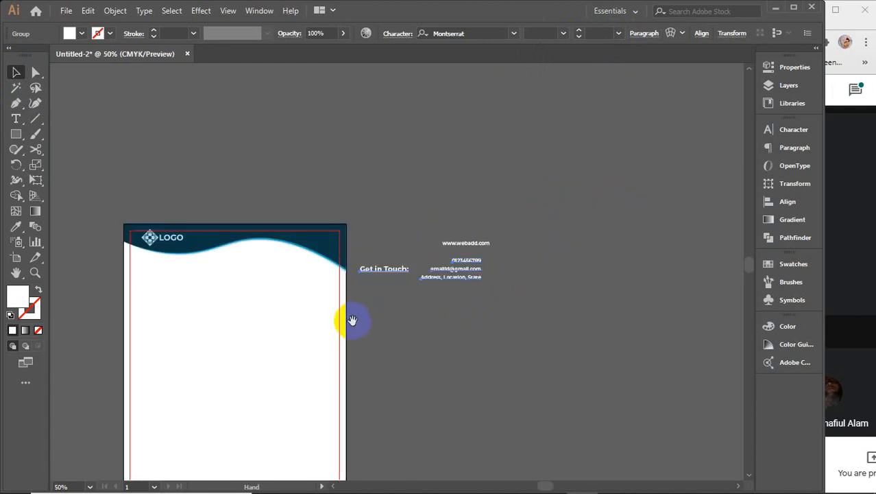
{"action": "left_click_drag", "start_coordinate": [336, 319], "coordinate": [487, 306]}
Step: Reflect the wavy header group across the vertical axis, checking it with Preview first
{"action": "left_click", "coordinate": [578, 326]}
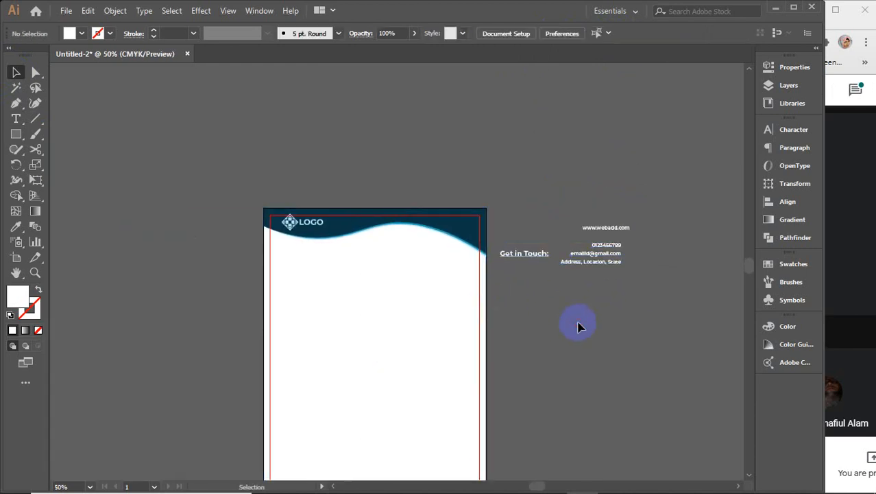
{"action": "left_click", "coordinate": [477, 236]}
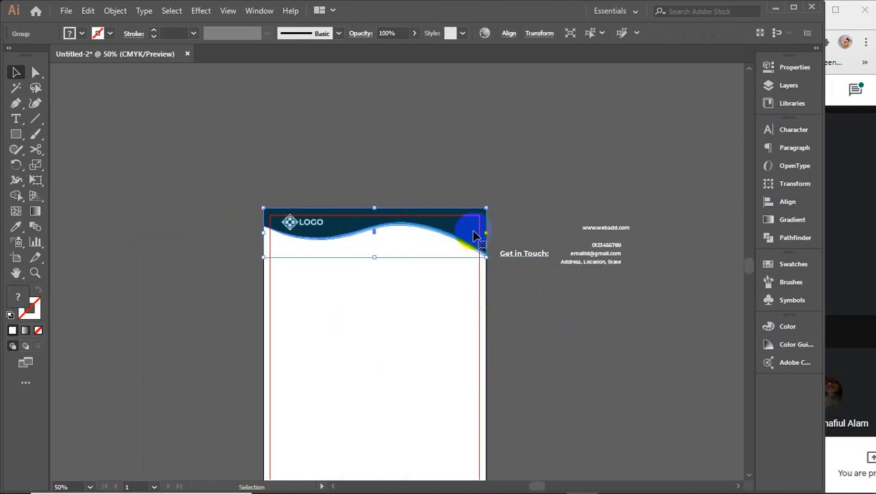
{"action": "right_click", "coordinate": [462, 223]}
{"action": "mouse_move", "coordinate": [517, 380]}
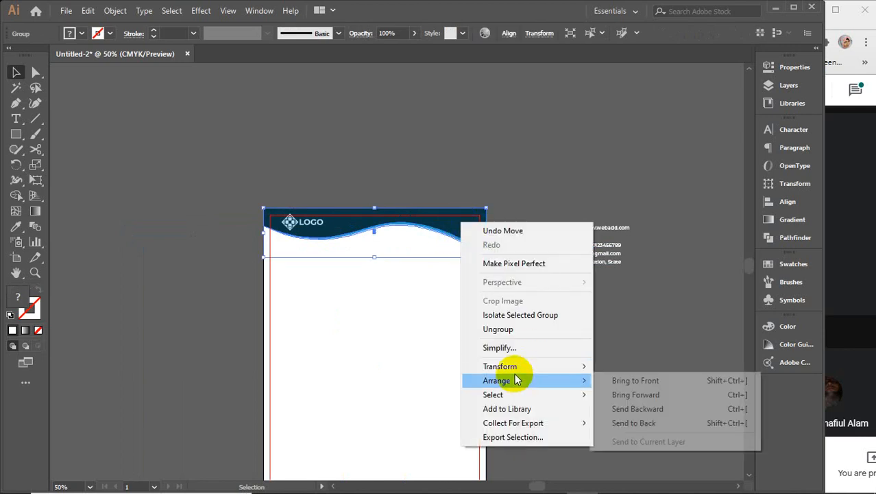
{"action": "mouse_move", "coordinate": [533, 366]}
{"action": "left_click", "coordinate": [666, 411]}
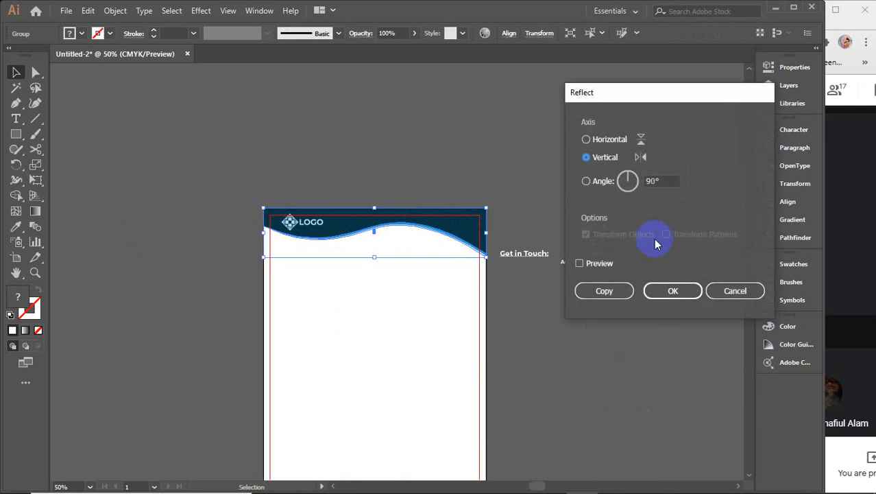
{"action": "left_click", "coordinate": [602, 266]}
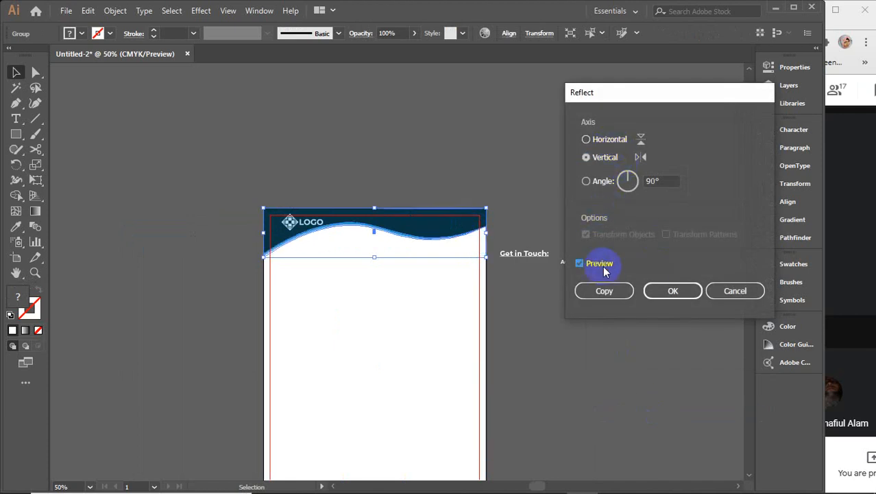
{"action": "left_click", "coordinate": [664, 294]}
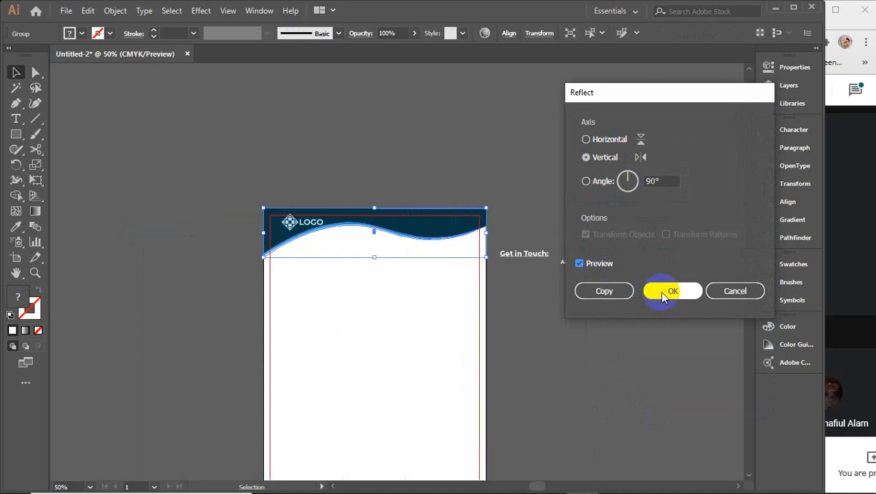
{"action": "left_click", "coordinate": [660, 292]}
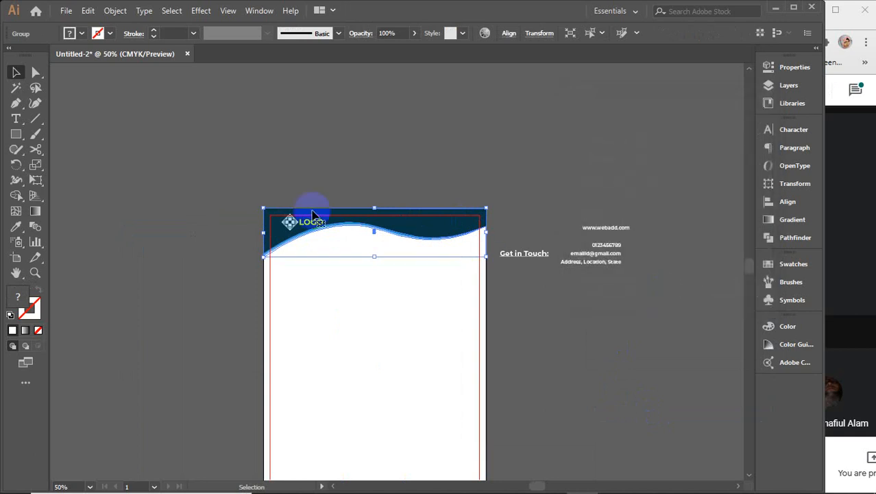
{"action": "left_click", "coordinate": [334, 229]}
Step: With the Curvature tool, pull the mid-blue and light-blue stripes' lower-left anchors up the header's left edge
{"action": "scroll", "coordinate": [334, 229], "scroll_direction": "up", "scroll_amount": 3}
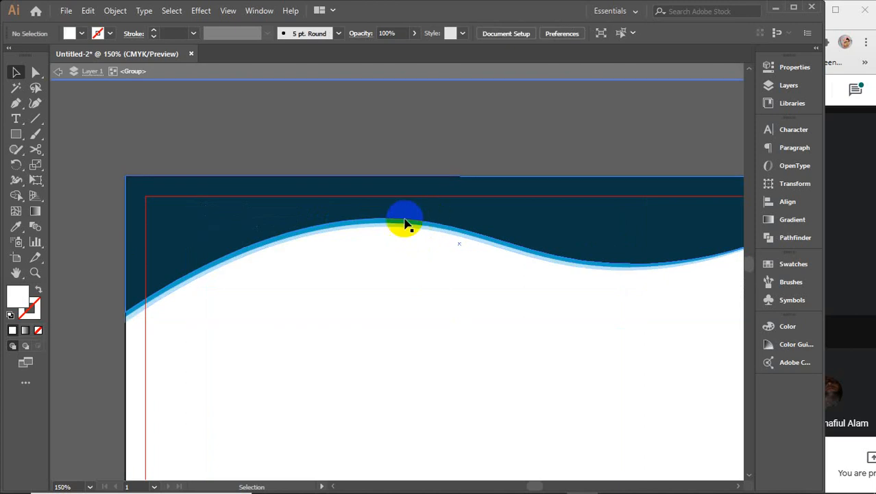
{"action": "scroll", "coordinate": [134, 317], "scroll_direction": "up", "scroll_amount": 4}
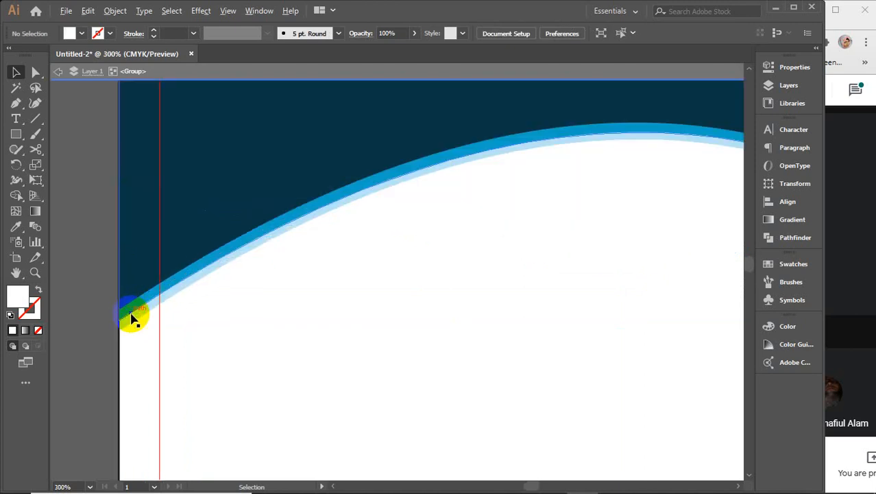
{"action": "scroll", "coordinate": [133, 316], "scroll_direction": "down", "scroll_amount": 2}
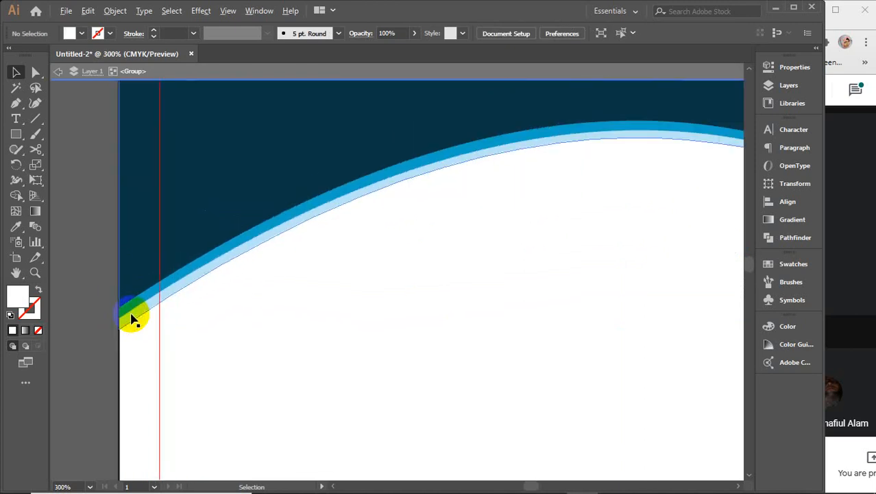
{"action": "scroll", "coordinate": [134, 317], "scroll_direction": "down", "scroll_amount": 2}
{"action": "scroll", "coordinate": [133, 317], "scroll_direction": "up", "scroll_amount": 4}
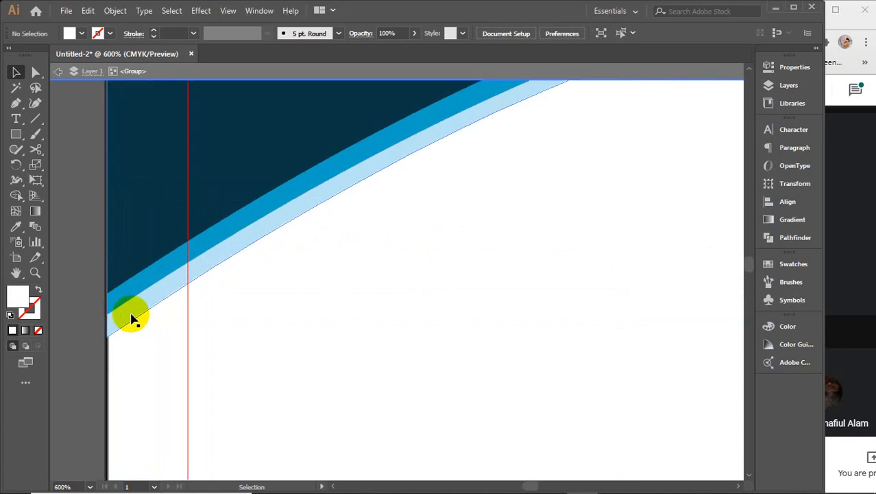
{"action": "key", "text": "space"}
{"action": "left_click_drag", "start_coordinate": [130, 273], "coordinate": [181, 290]}
{"action": "scroll", "coordinate": [181, 288], "scroll_direction": "up", "scroll_amount": 2}
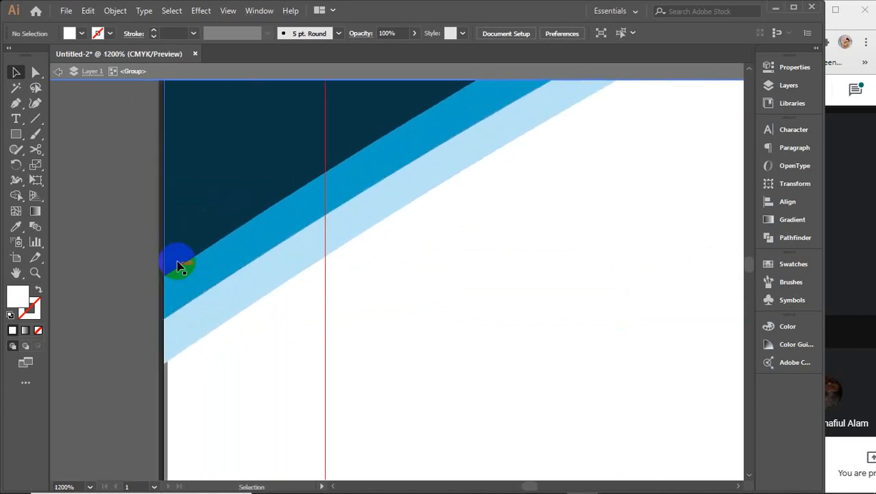
{"action": "left_click", "coordinate": [184, 230]}
{"action": "left_click", "coordinate": [35, 103]}
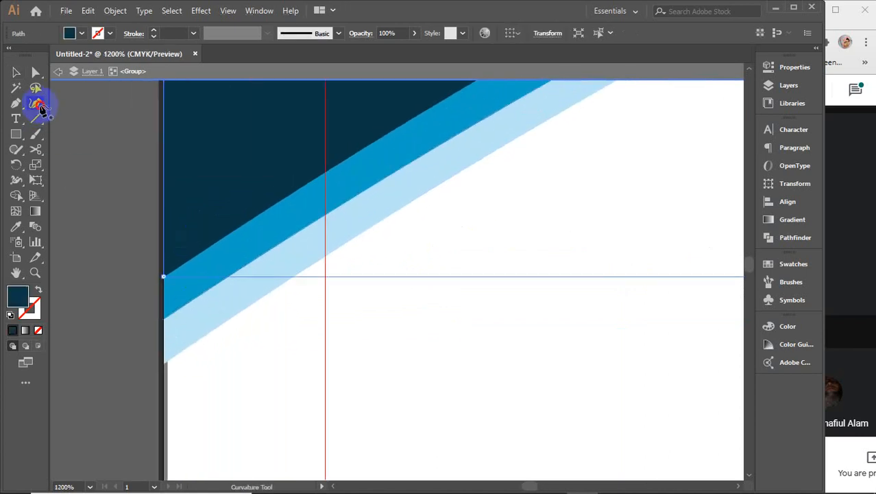
{"action": "left_click", "coordinate": [178, 308]}
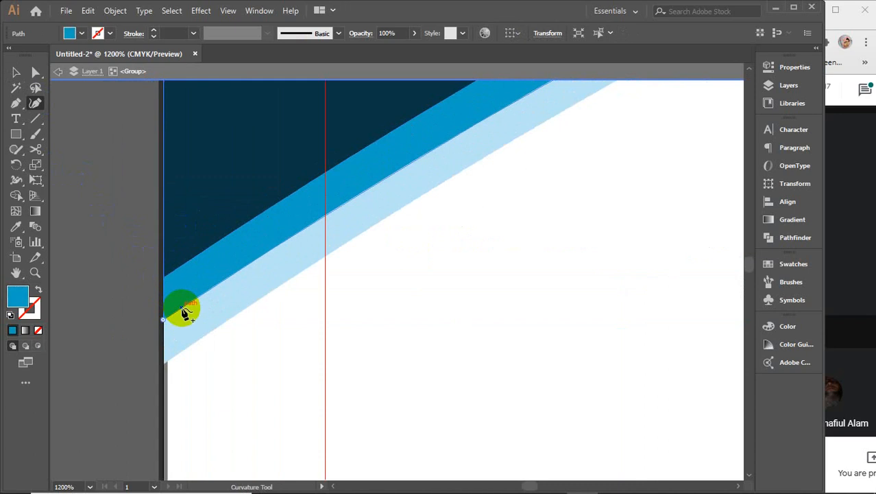
{"action": "left_click_drag", "start_coordinate": [165, 322], "coordinate": [164, 281]}
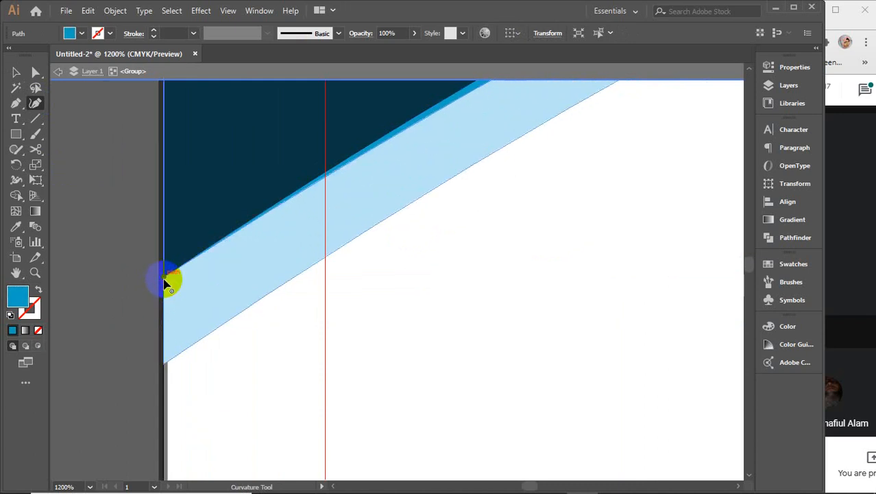
{"action": "left_click", "coordinate": [177, 357]}
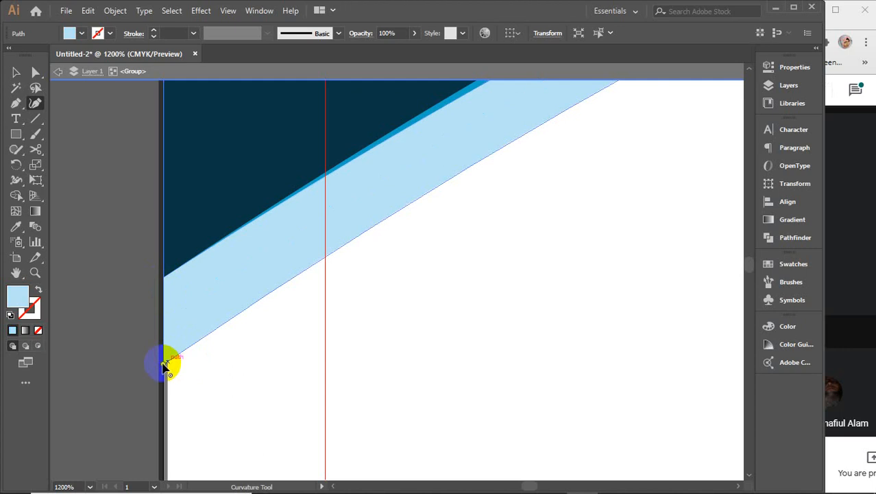
{"action": "left_click_drag", "start_coordinate": [163, 365], "coordinate": [166, 280]}
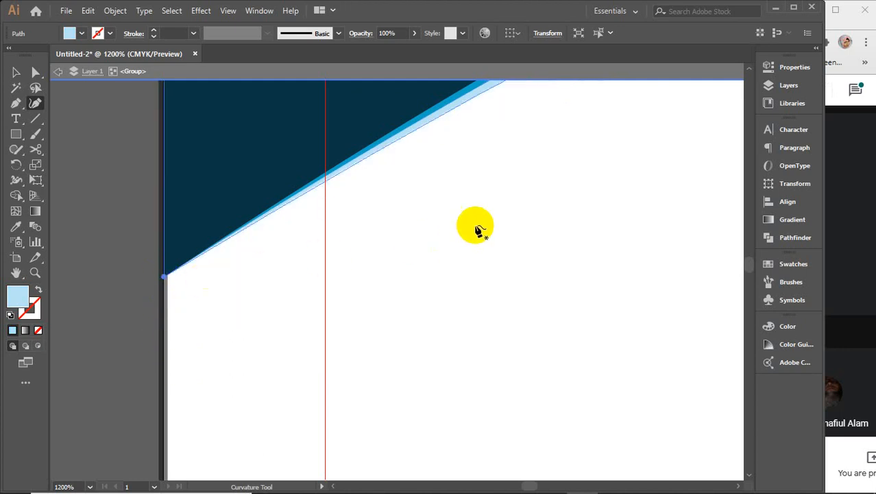
Step: Close the light-blue band at the right edge, then drag the mid-blue stripe's and navy shape's right ends down
{"action": "left_click_drag", "start_coordinate": [546, 199], "coordinate": [437, 392]}
{"action": "scroll", "coordinate": [462, 353], "scroll_direction": "down", "scroll_amount": 5}
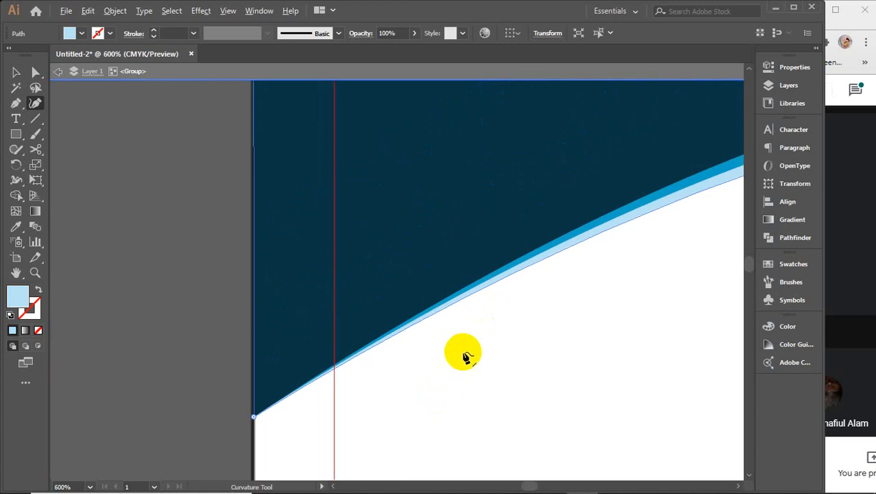
{"action": "left_click_drag", "start_coordinate": [518, 348], "coordinate": [274, 273]}
{"action": "left_click_drag", "start_coordinate": [553, 288], "coordinate": [299, 294]}
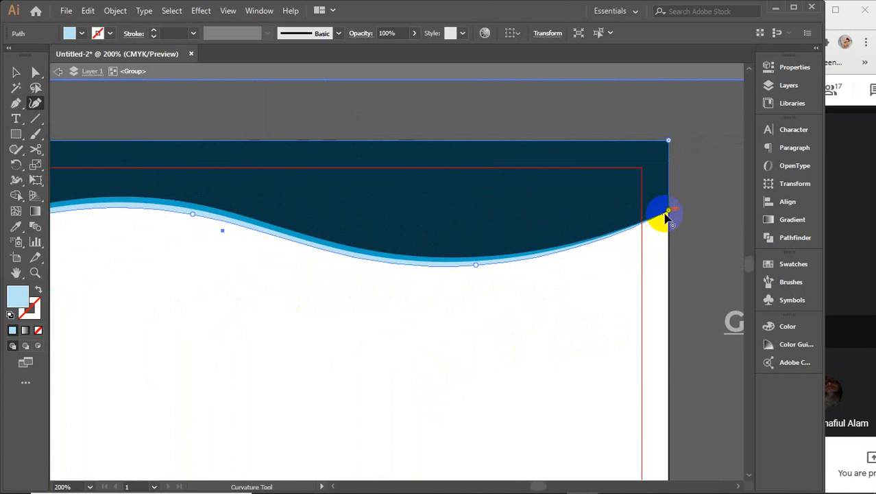
{"action": "scroll", "coordinate": [672, 215], "scroll_direction": "up", "scroll_amount": 4}
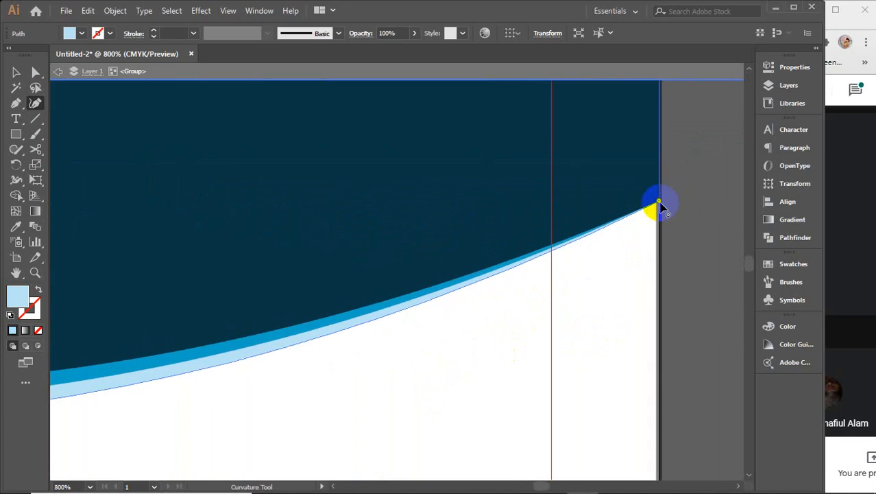
{"action": "left_click", "coordinate": [659, 285]}
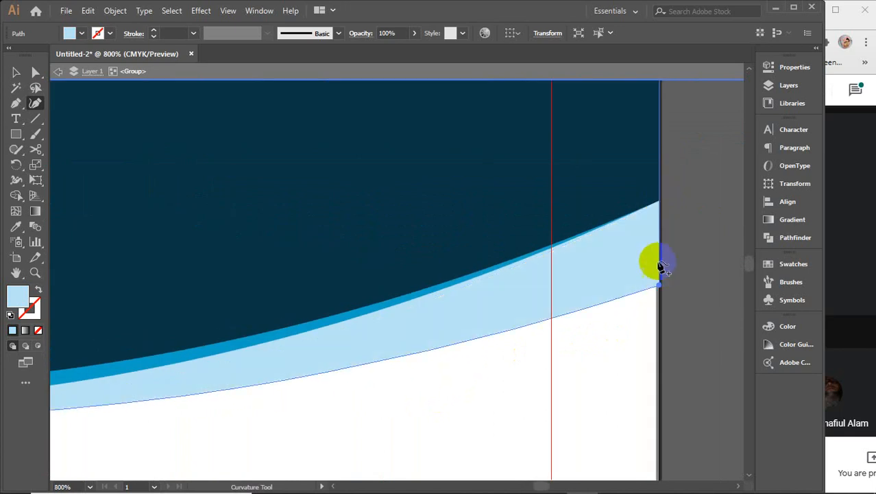
{"action": "left_click", "coordinate": [443, 289]}
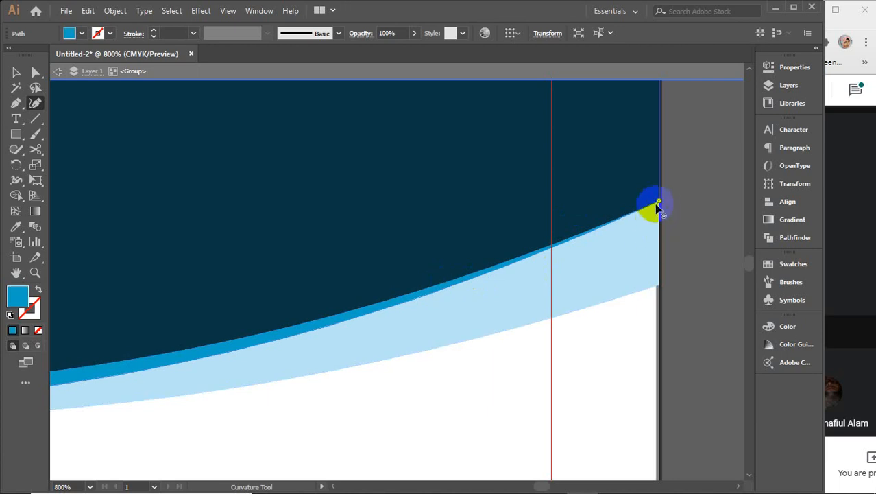
{"action": "left_click_drag", "start_coordinate": [659, 204], "coordinate": [658, 266]}
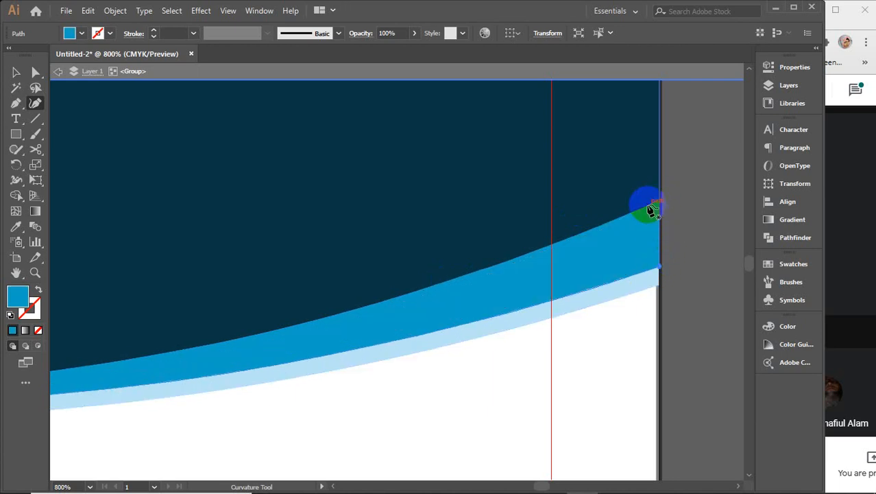
{"action": "left_click", "coordinate": [657, 205]}
{"action": "left_click_drag", "start_coordinate": [659, 204], "coordinate": [657, 254]}
{"action": "scroll", "coordinate": [587, 328], "scroll_direction": "down", "scroll_amount": 3}
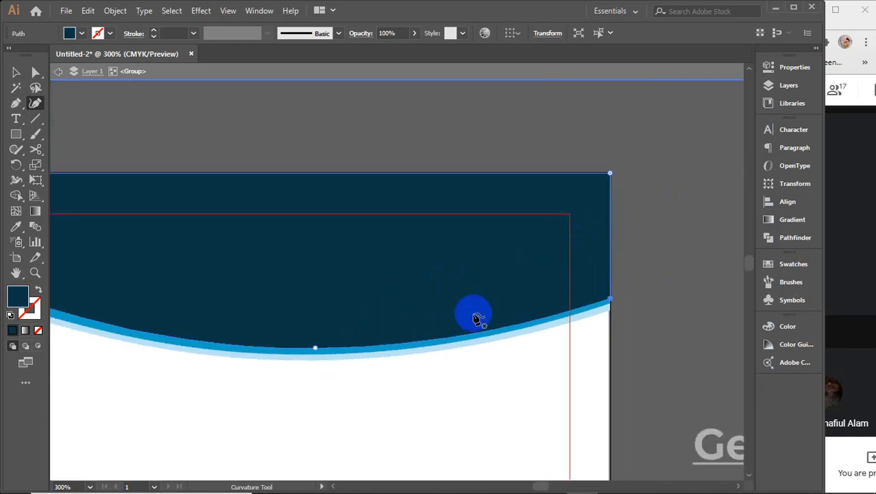
Step: Add a point on the blue stripe along the wave crest and drag it to refine the curve
{"action": "left_click_drag", "start_coordinate": [390, 264], "coordinate": [675, 237]}
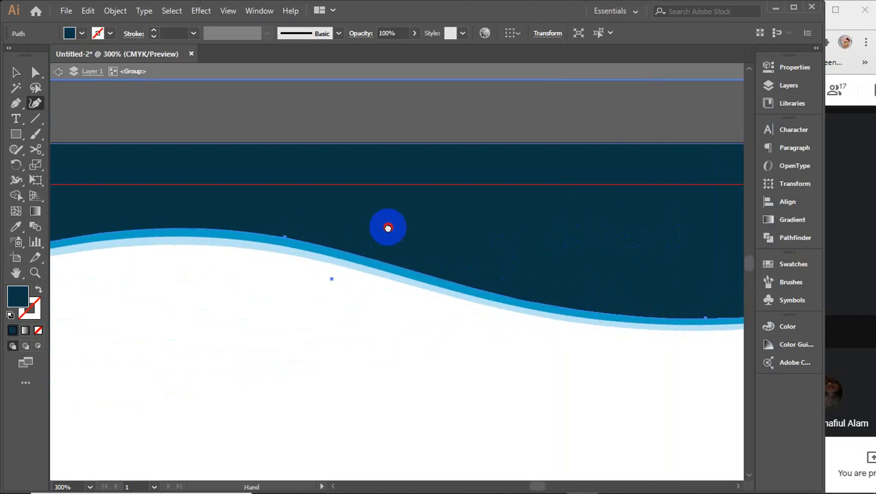
{"action": "left_click_drag", "start_coordinate": [388, 227], "coordinate": [630, 226]}
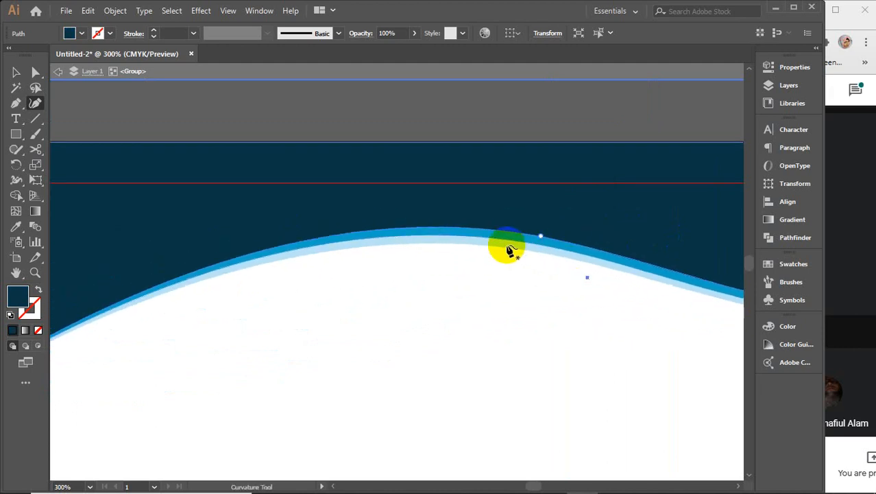
{"action": "scroll", "coordinate": [507, 248], "scroll_direction": "up", "scroll_amount": 1}
{"action": "scroll", "coordinate": [508, 248], "scroll_direction": "up", "scroll_amount": 1}
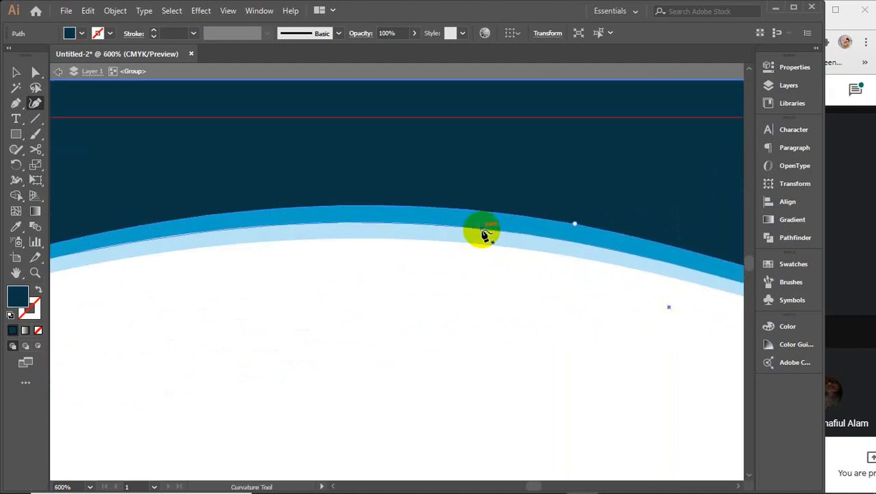
{"action": "left_click", "coordinate": [484, 233]}
{"action": "left_click", "coordinate": [579, 242]}
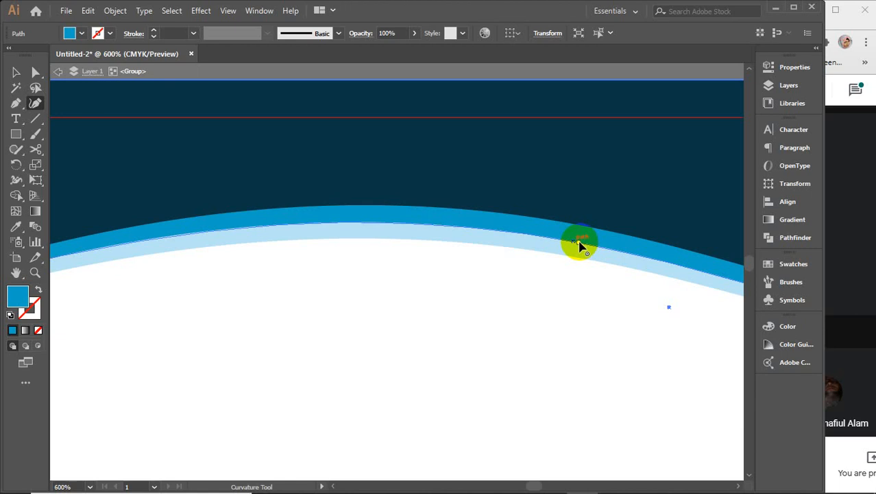
{"action": "left_click_drag", "start_coordinate": [578, 241], "coordinate": [535, 235]}
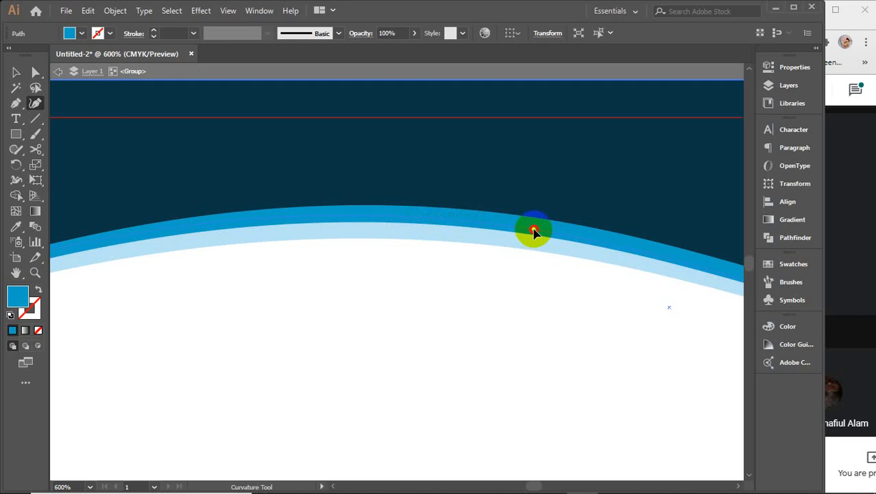
{"action": "left_click_drag", "start_coordinate": [534, 233], "coordinate": [535, 234]}
{"action": "scroll", "coordinate": [535, 234], "scroll_direction": "down", "scroll_amount": 3}
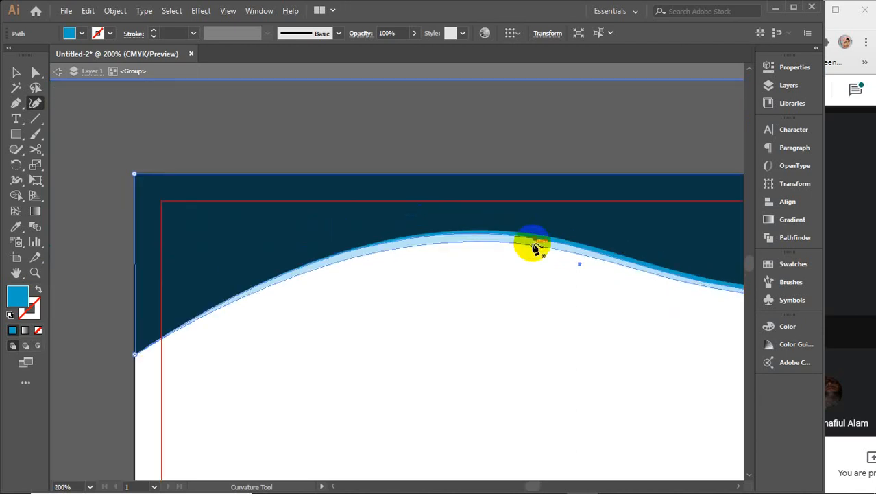
{"action": "scroll", "coordinate": [535, 245], "scroll_direction": "up", "scroll_amount": 2}
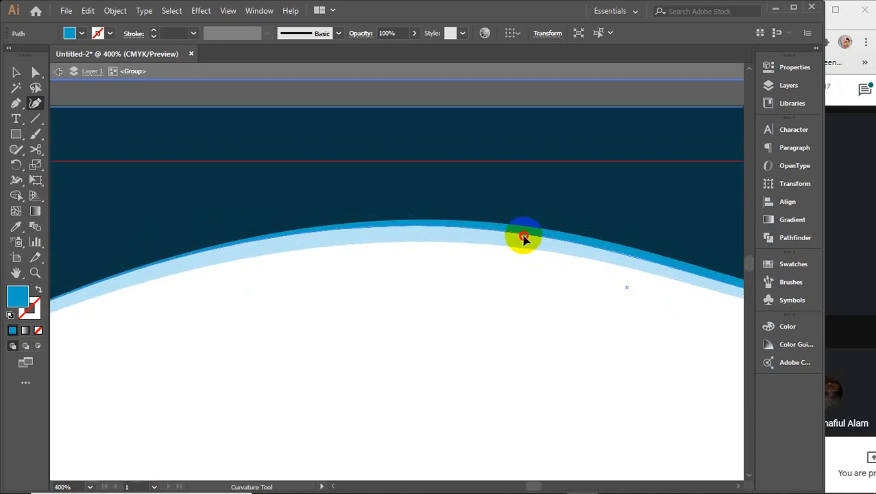
Step: Reshape the light-blue stripe by moving its point, and add a point on the dark-blue stripe
{"action": "left_click", "coordinate": [520, 248]}
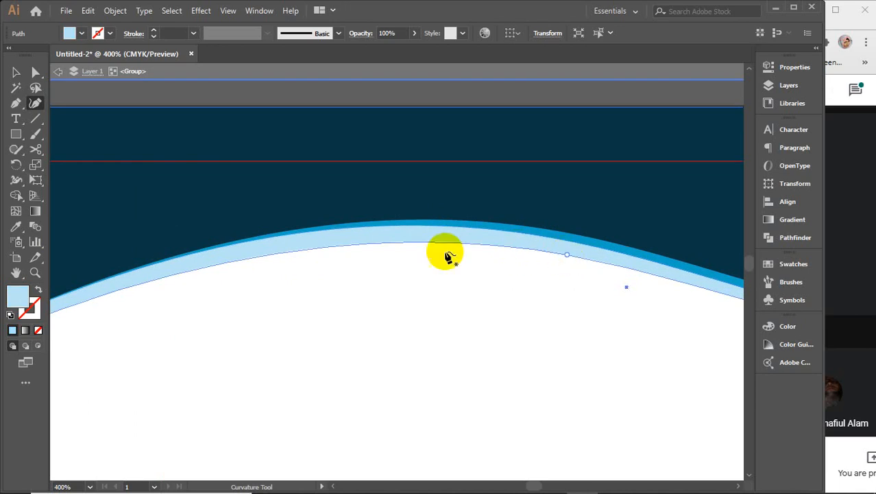
{"action": "left_click", "coordinate": [395, 236]}
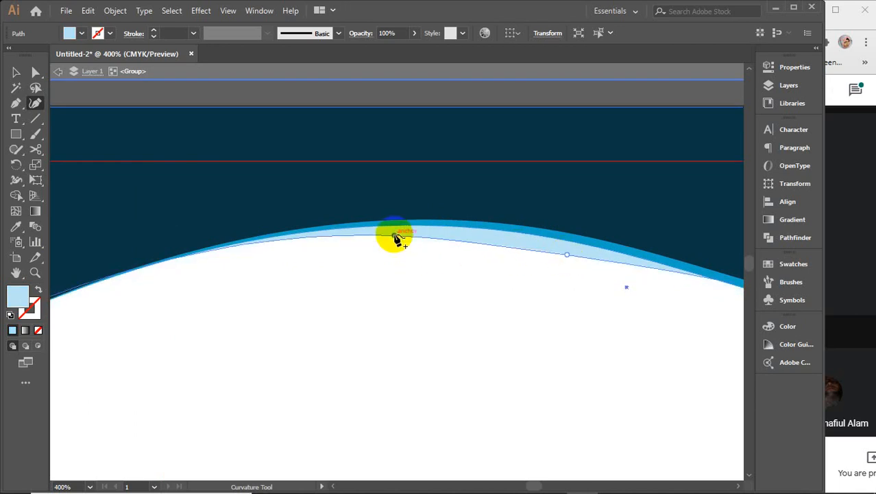
{"action": "key", "text": "ctrl+z"}
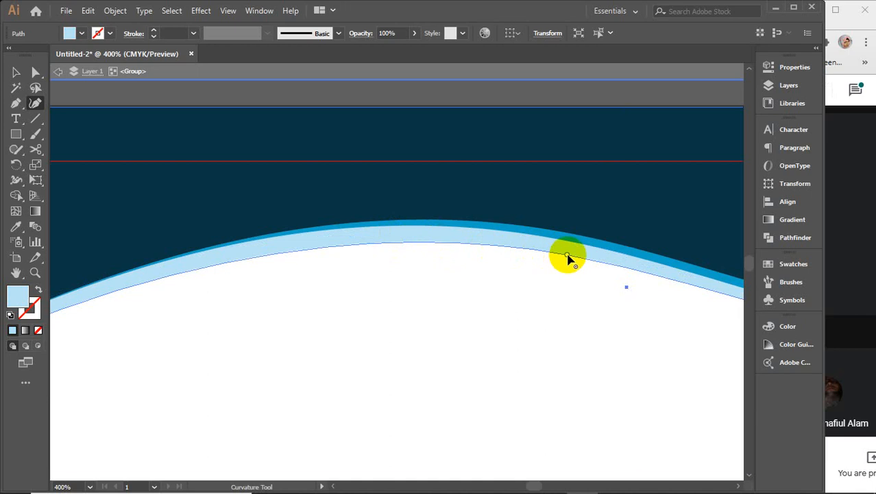
{"action": "left_click_drag", "start_coordinate": [567, 255], "coordinate": [535, 247]}
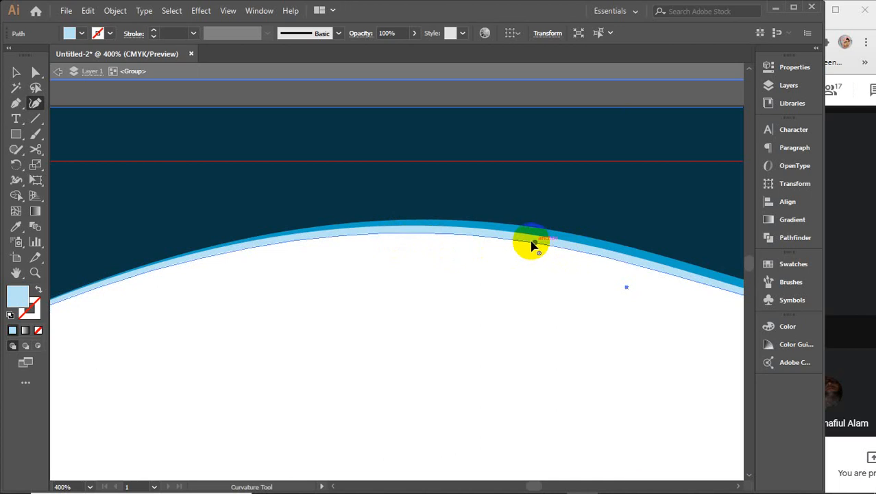
{"action": "left_click", "coordinate": [529, 236]}
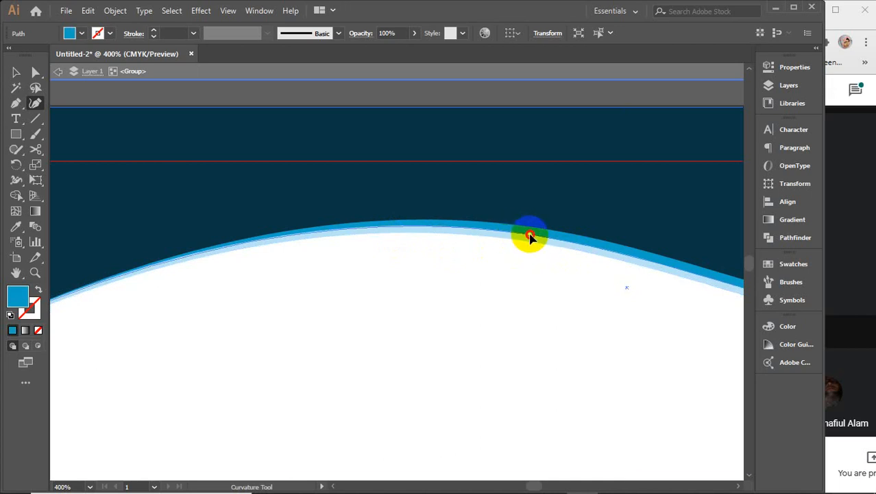
{"action": "left_click", "coordinate": [529, 235]}
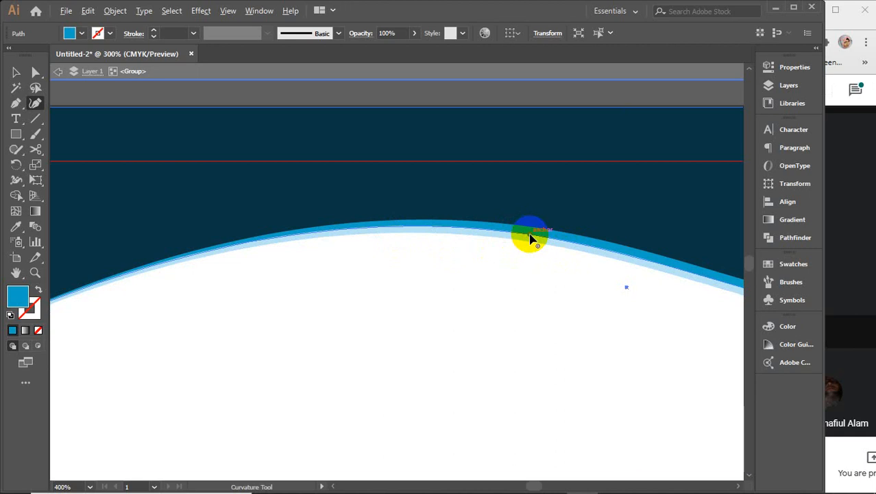
Step: Drag the light-blue band's right-end anchor down to widen it at the header's right edge
{"action": "scroll", "coordinate": [530, 236], "scroll_direction": "down", "scroll_amount": 2}
{"action": "left_click_drag", "start_coordinate": [626, 288], "coordinate": [327, 246]}
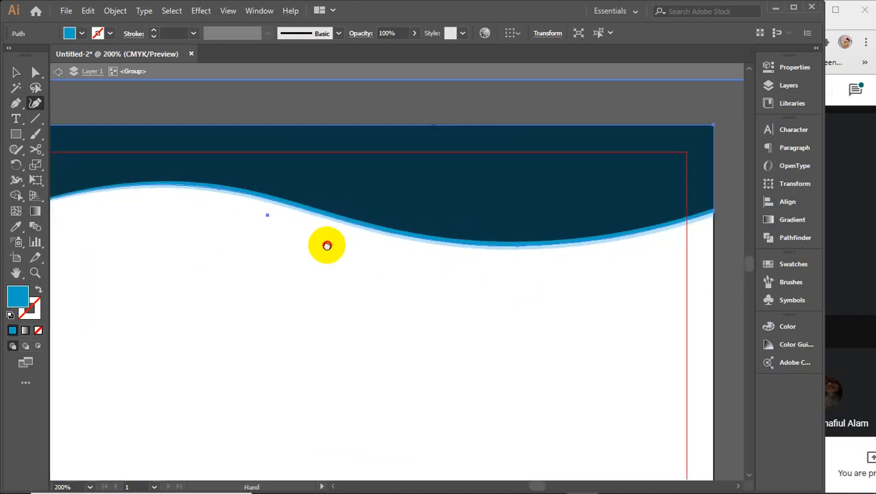
{"action": "left_click_drag", "start_coordinate": [558, 272], "coordinate": [400, 267]}
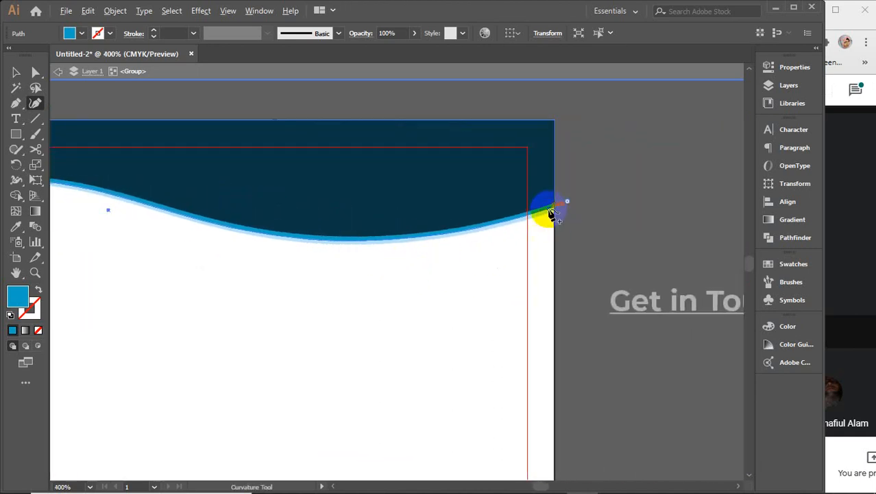
{"action": "scroll", "coordinate": [552, 214], "scroll_direction": "up", "scroll_amount": 2}
{"action": "left_click_drag", "start_coordinate": [548, 212], "coordinate": [577, 279]}
{"action": "scroll", "coordinate": [577, 280], "scroll_direction": "down", "scroll_amount": 10}
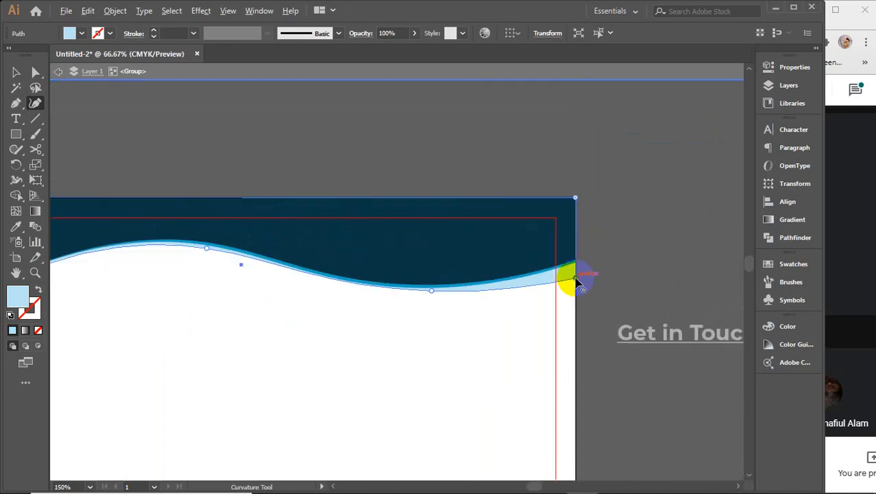
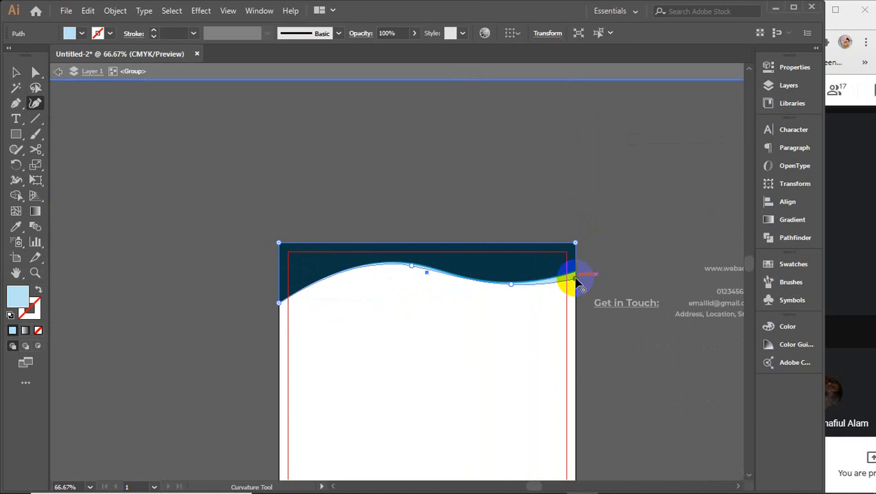
Step: Lower the right-end anchors of the light-blue and mid-blue stripes at the page edge
{"action": "scroll", "coordinate": [576, 279], "scroll_direction": "up", "scroll_amount": 4}
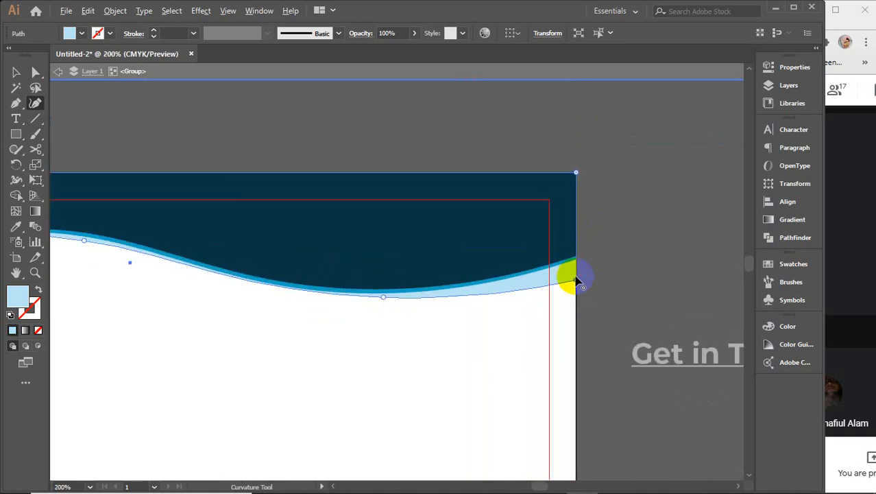
{"action": "scroll", "coordinate": [577, 280], "scroll_direction": "up", "scroll_amount": 2}
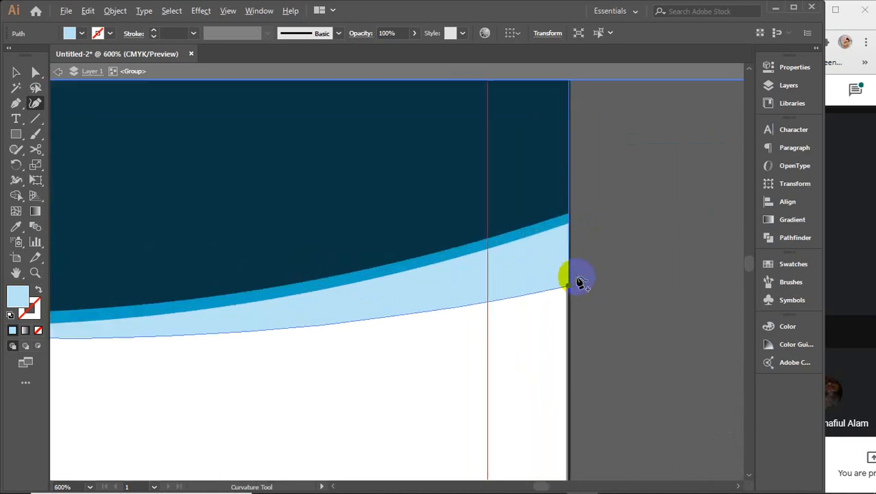
{"action": "left_click_drag", "start_coordinate": [569, 287], "coordinate": [568, 295]}
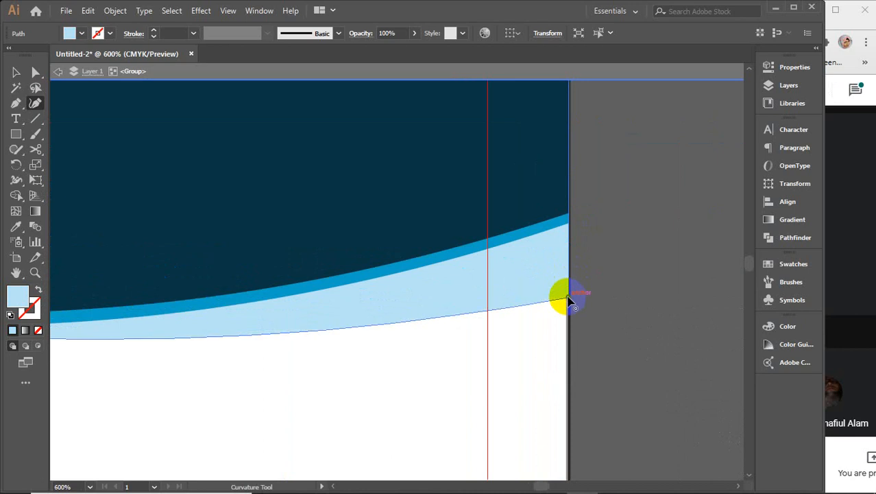
{"action": "left_click", "coordinate": [563, 229]}
{"action": "left_click_drag", "start_coordinate": [568, 225], "coordinate": [567, 283]}
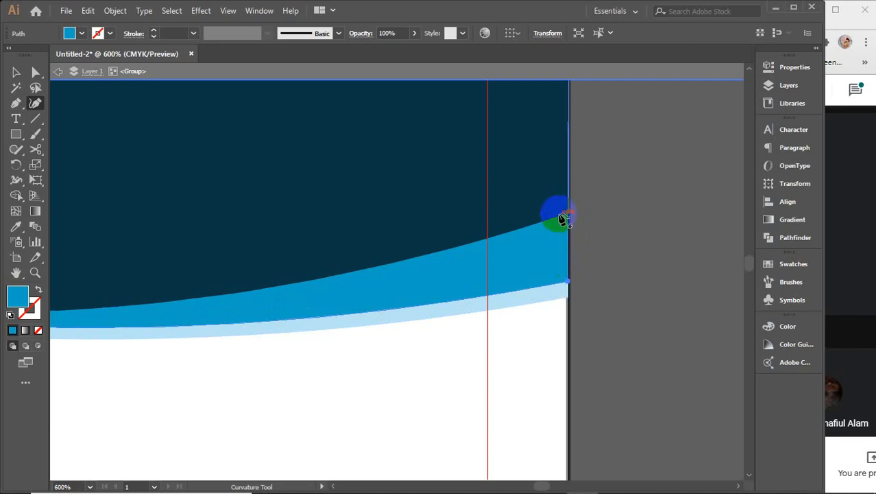
Step: Reshape the light-blue stripe's lower-right corner and lower the medium-blue band's right edge
{"action": "scroll", "coordinate": [572, 246], "scroll_direction": "up", "scroll_amount": 2}
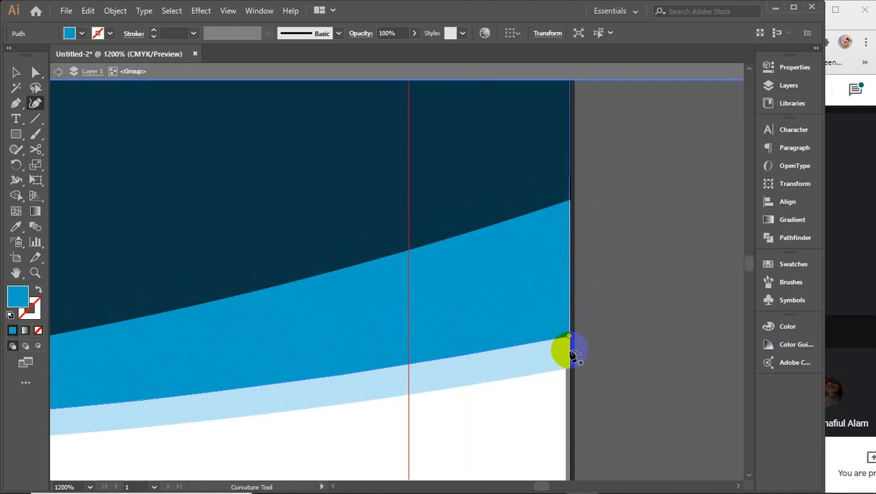
{"action": "scroll", "coordinate": [564, 350], "scroll_direction": "up", "scroll_amount": 1}
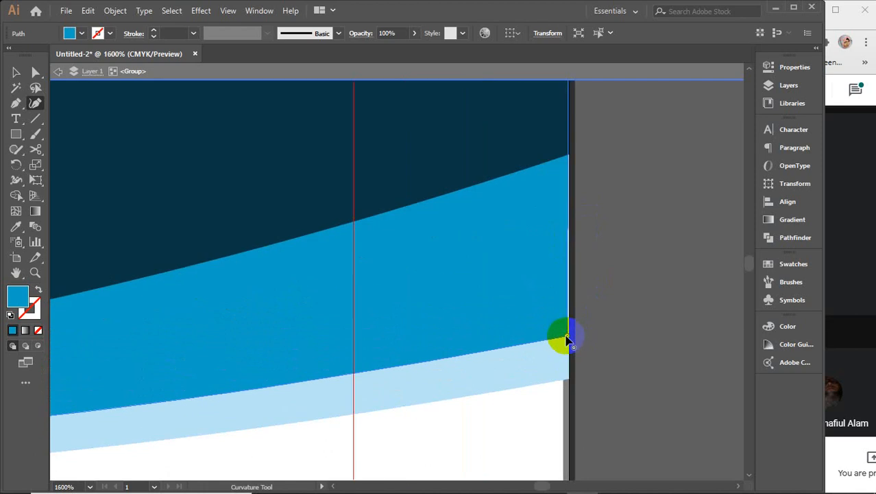
{"action": "left_click_drag", "start_coordinate": [567, 339], "coordinate": [568, 379]}
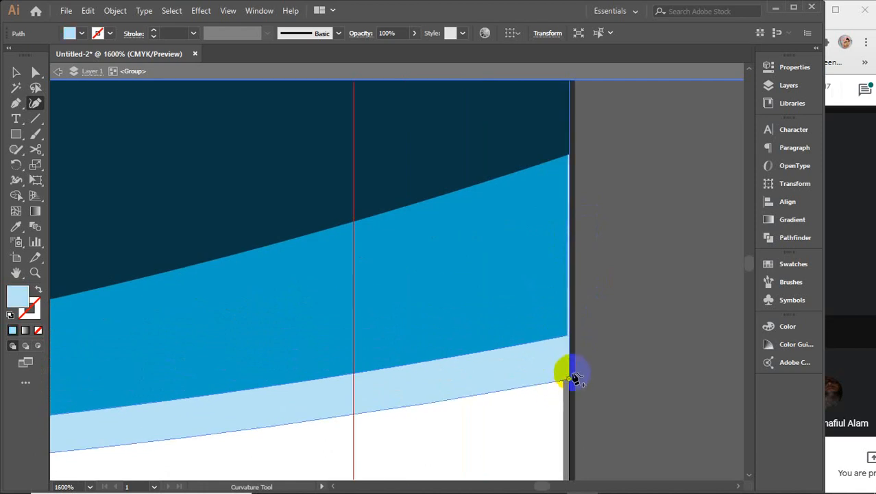
{"action": "left_click", "coordinate": [560, 345]}
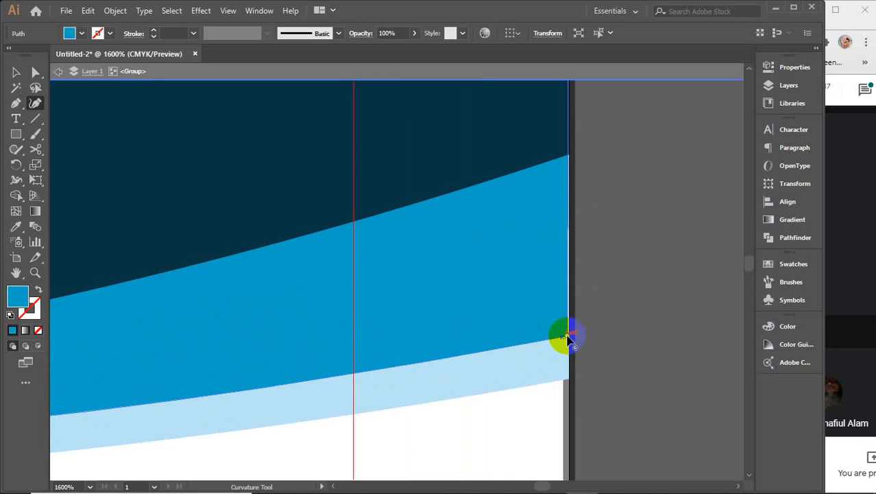
{"action": "left_click_drag", "start_coordinate": [567, 337], "coordinate": [569, 354]}
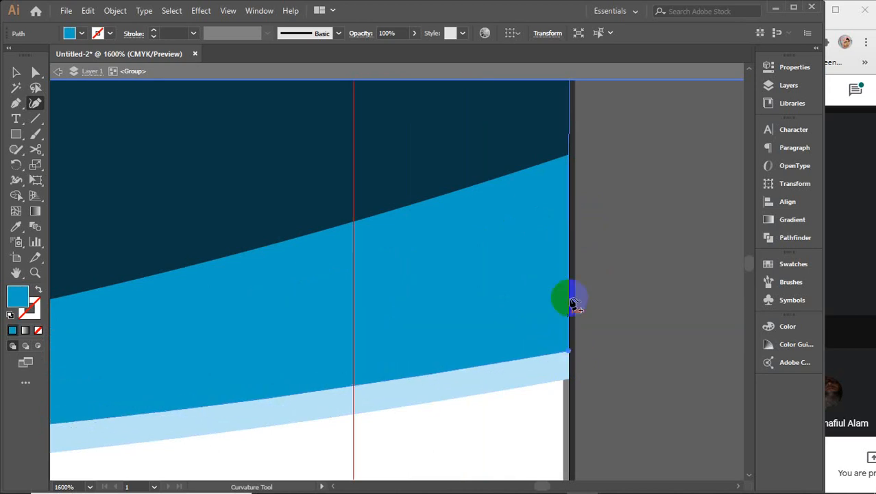
Step: Pull the navy header's right end down so it settles over the blue bands
{"action": "left_click", "coordinate": [570, 155]}
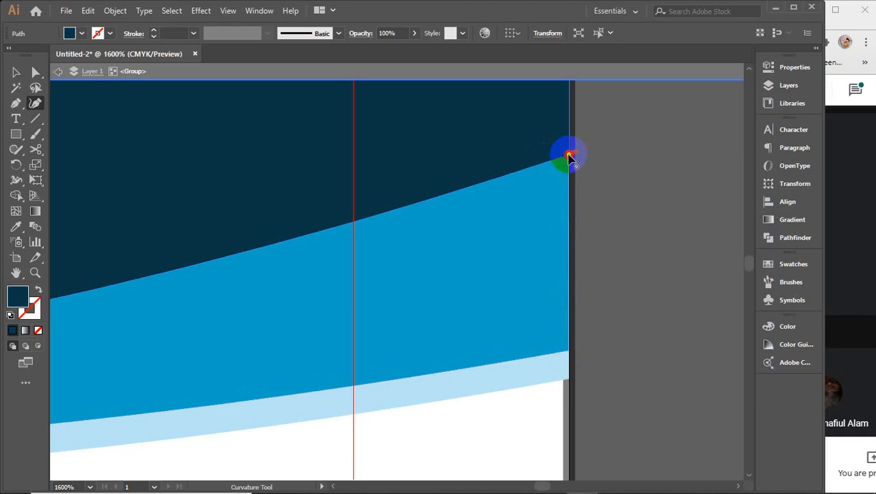
{"action": "left_click_drag", "start_coordinate": [569, 155], "coordinate": [569, 310]}
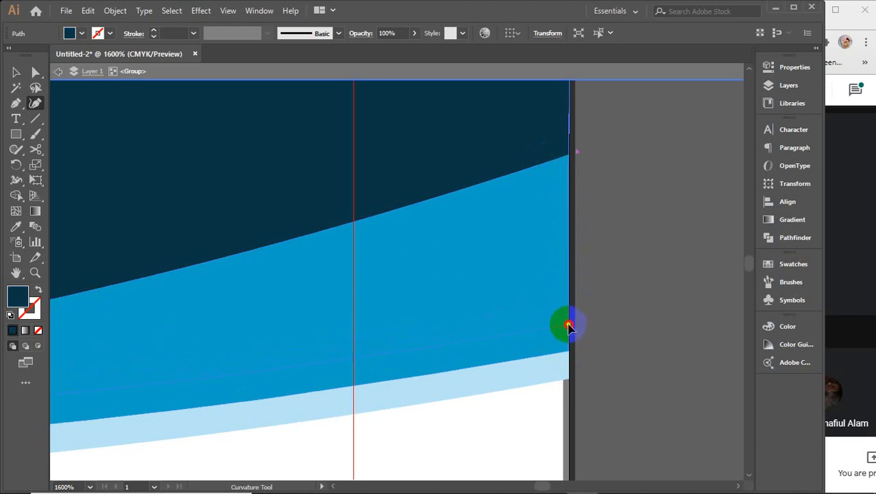
{"action": "left_click_drag", "start_coordinate": [568, 326], "coordinate": [570, 330]}
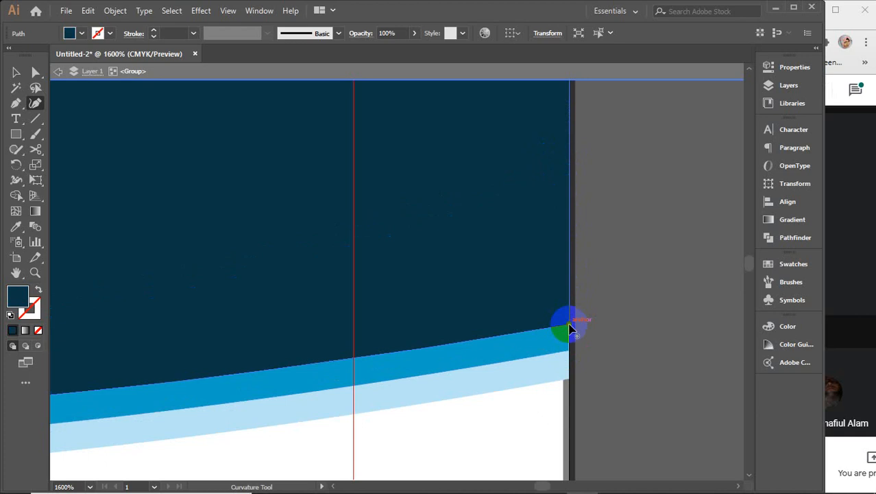
{"action": "scroll", "coordinate": [570, 329], "scroll_direction": "down", "scroll_amount": 6}
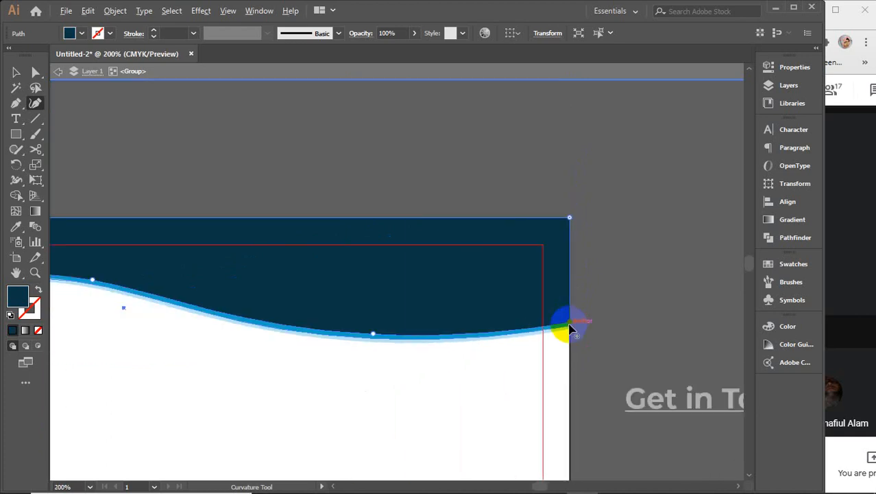
Step: Raise the navy header shape's left-end anchor at the page's left edge
{"action": "scroll", "coordinate": [570, 329], "scroll_direction": "down", "scroll_amount": 1}
{"action": "left_click_drag", "start_coordinate": [431, 273], "coordinate": [643, 212]}
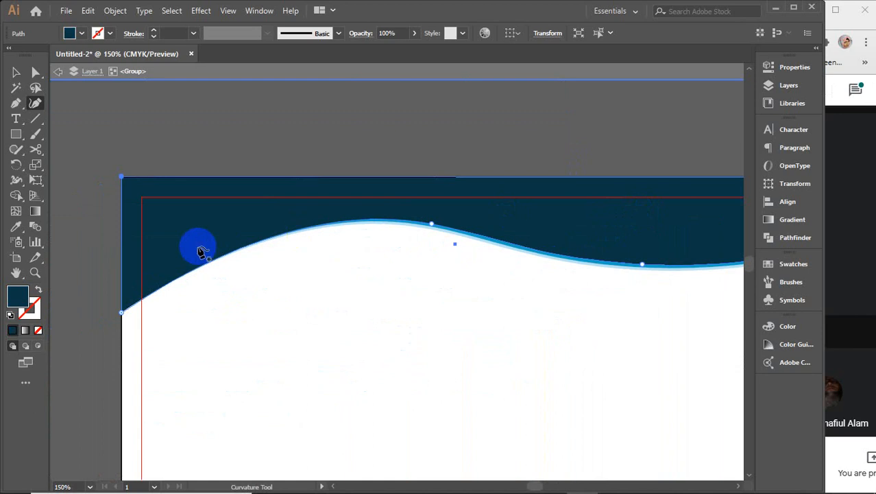
{"action": "scroll", "coordinate": [125, 284], "scroll_direction": "up", "scroll_amount": 4}
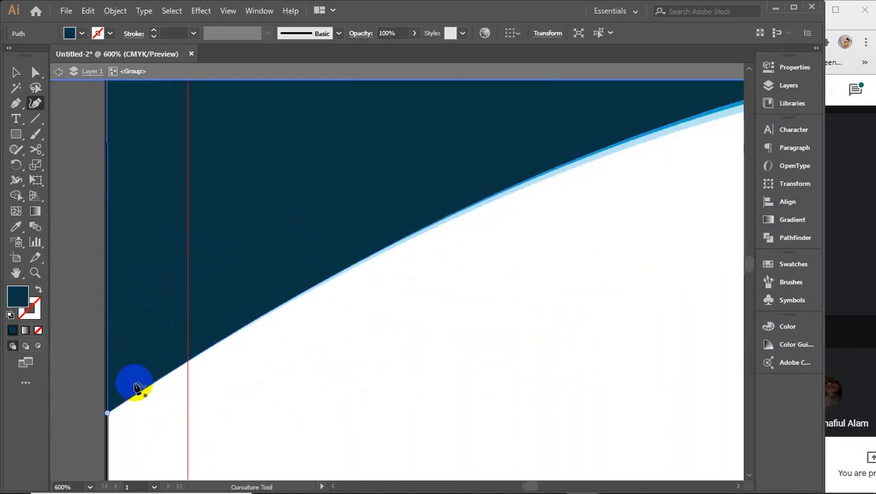
{"action": "left_click_drag", "start_coordinate": [140, 296], "coordinate": [178, 262]}
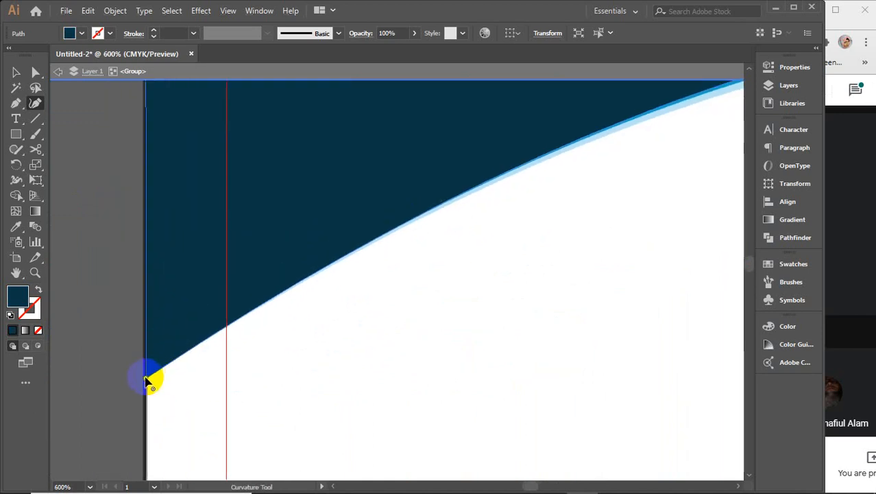
{"action": "left_click_drag", "start_coordinate": [146, 379], "coordinate": [146, 272]}
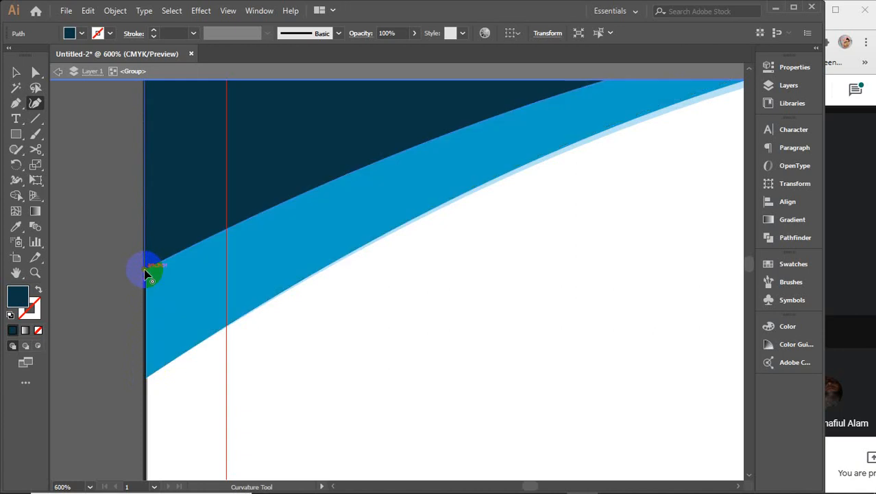
Step: Lift the light-blue band's left corners to taper with the navy header's left end
{"action": "left_click", "coordinate": [164, 371]}
{"action": "left_click", "coordinate": [148, 379]}
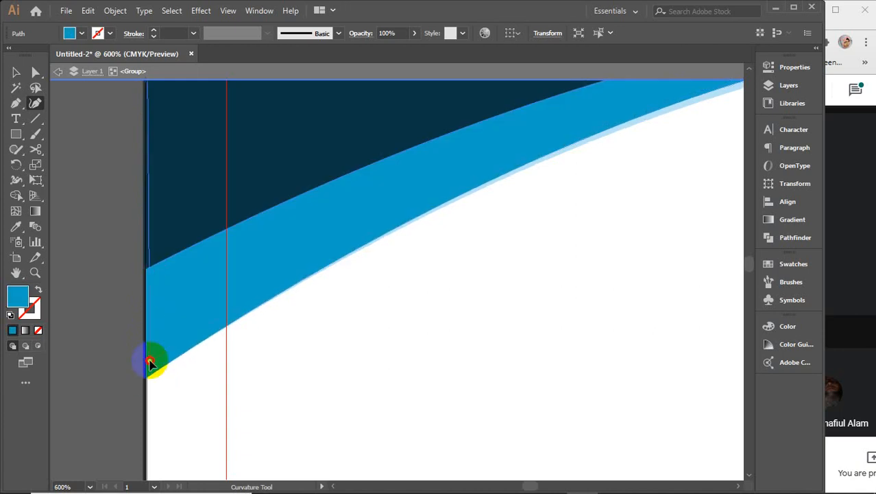
{"action": "left_click_drag", "start_coordinate": [146, 287], "coordinate": [147, 270]}
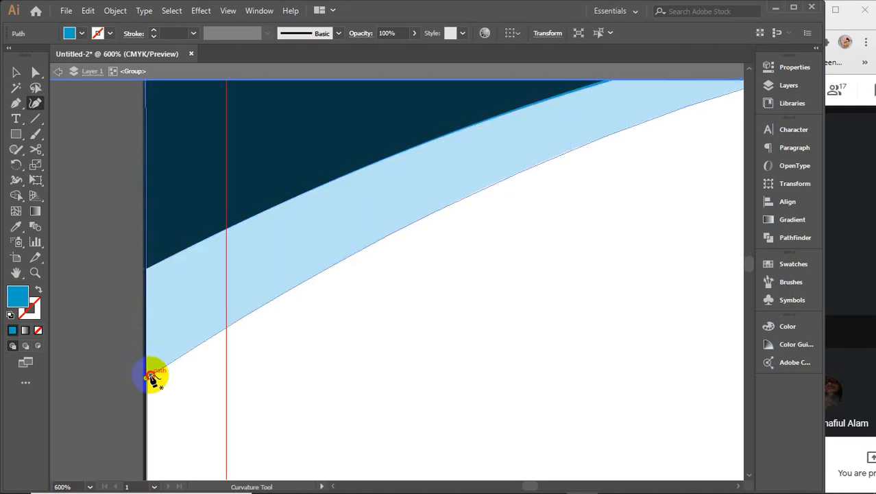
{"action": "left_click_drag", "start_coordinate": [152, 375], "coordinate": [146, 271]}
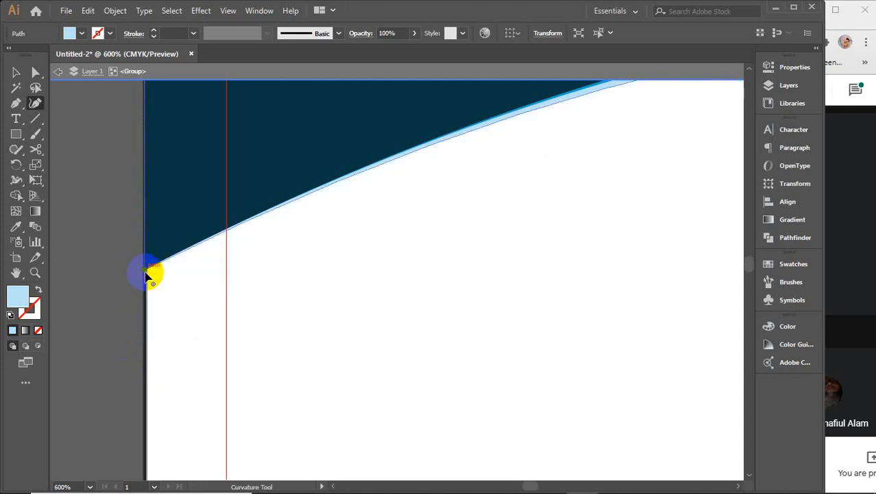
{"action": "scroll", "coordinate": [177, 290], "scroll_direction": "down", "scroll_amount": 2}
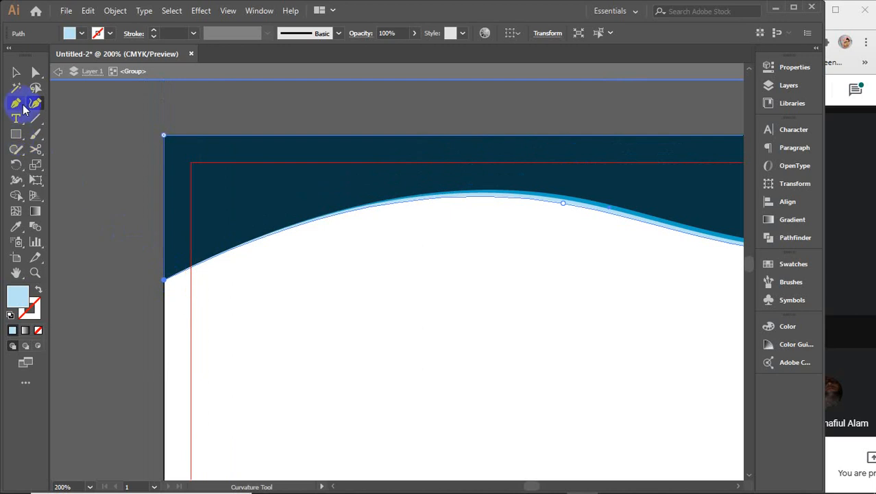
Step: Adjust the navy wave edge and light-blue curve near the wave's peak
{"action": "left_click_drag", "start_coordinate": [483, 198], "coordinate": [502, 190]}
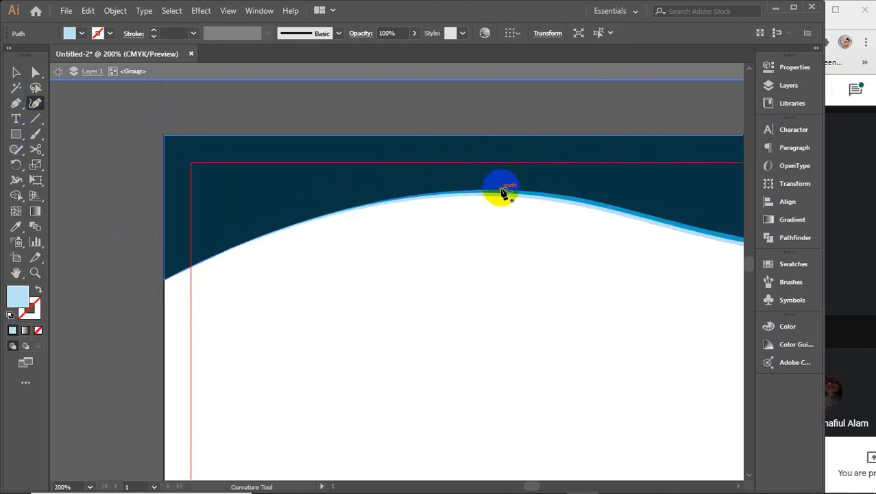
{"action": "left_click", "coordinate": [557, 198]}
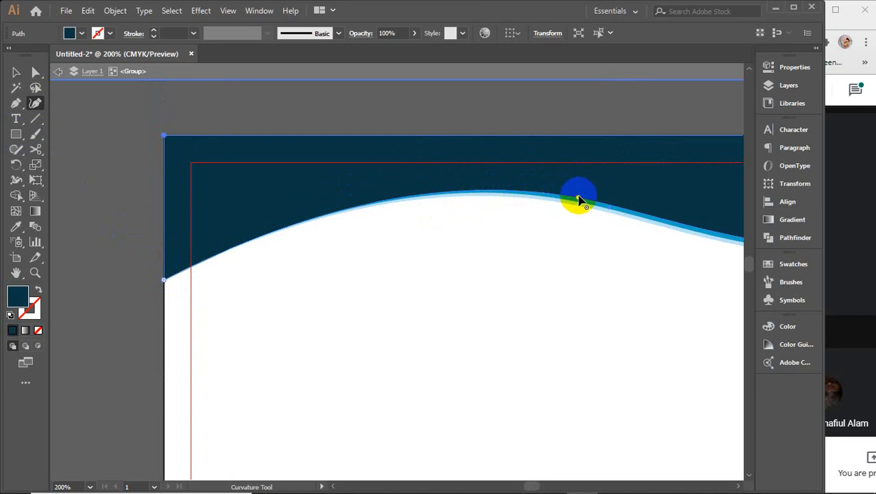
{"action": "left_click_drag", "start_coordinate": [580, 200], "coordinate": [578, 187]}
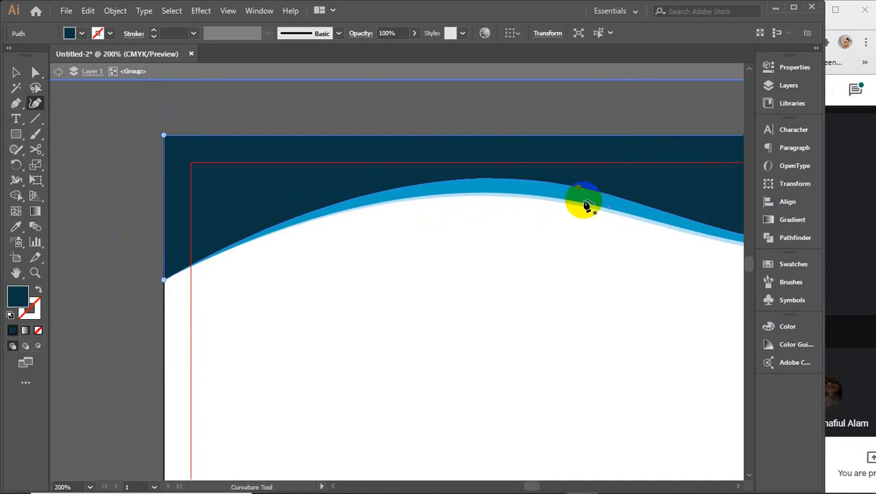
{"action": "left_click", "coordinate": [600, 204]}
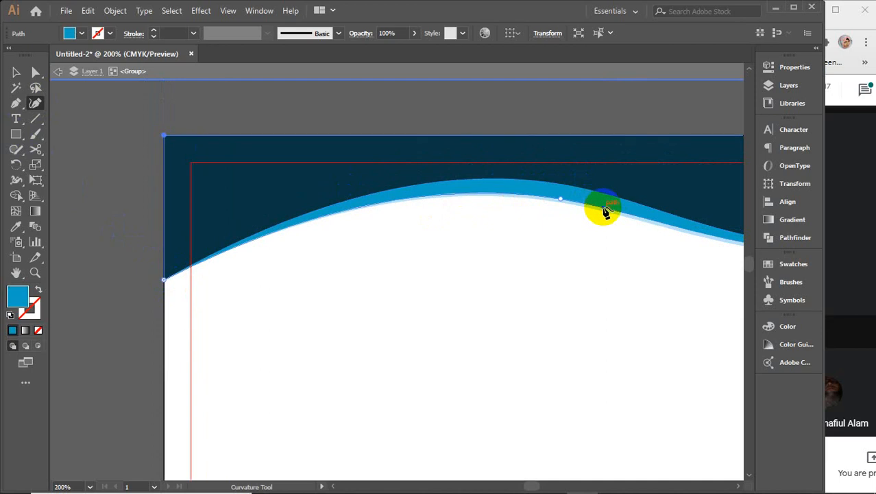
{"action": "left_click_drag", "start_coordinate": [561, 200], "coordinate": [560, 196]}
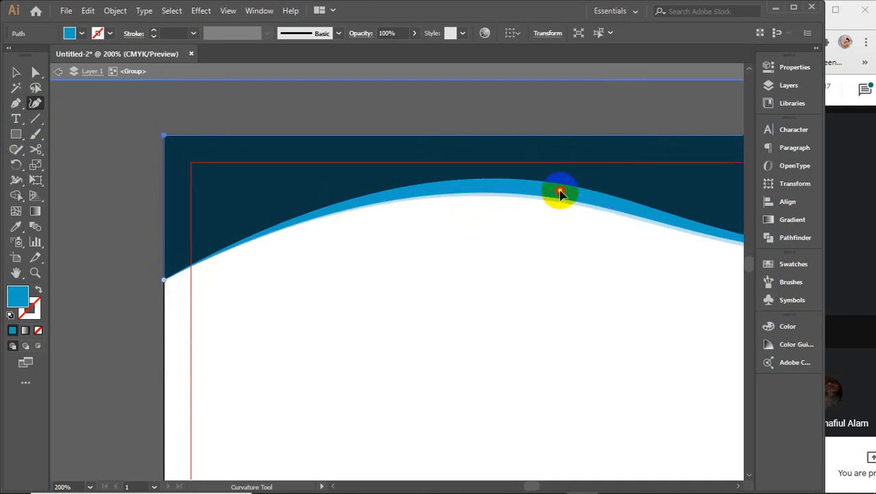
{"action": "left_click_drag", "start_coordinate": [561, 191], "coordinate": [562, 205]}
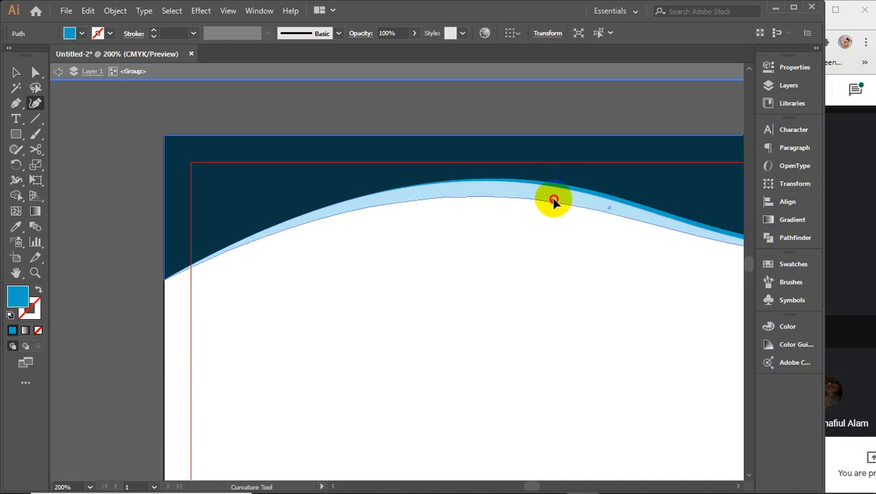
Step: Pull the light-blue band's lower curve up near the crest so it runs evenly
{"action": "left_click", "coordinate": [554, 198]}
{"action": "left_click", "coordinate": [561, 203]}
{"action": "left_click_drag", "start_coordinate": [565, 203], "coordinate": [564, 198]}
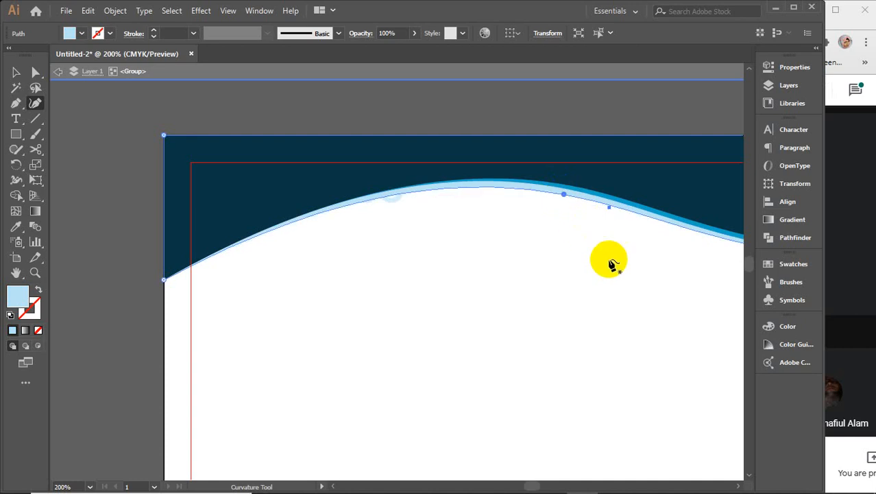
{"action": "left_click_drag", "start_coordinate": [610, 260], "coordinate": [518, 281]}
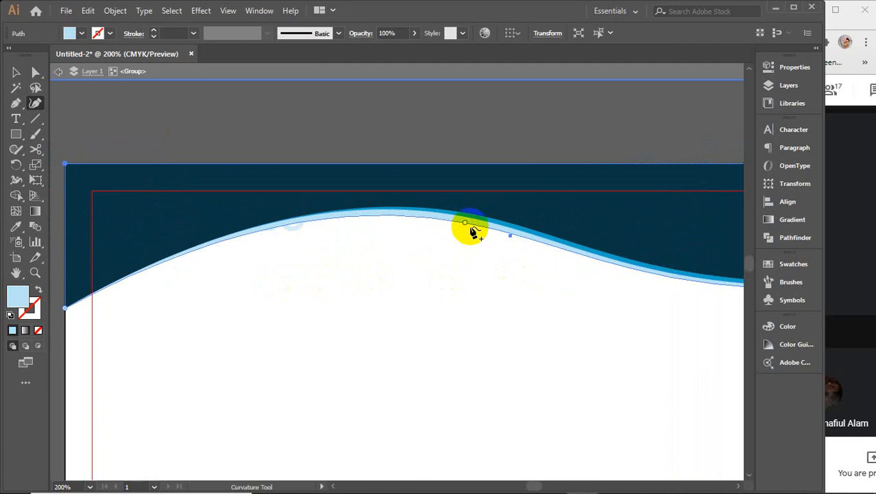
{"action": "left_click_drag", "start_coordinate": [465, 226], "coordinate": [463, 223]}
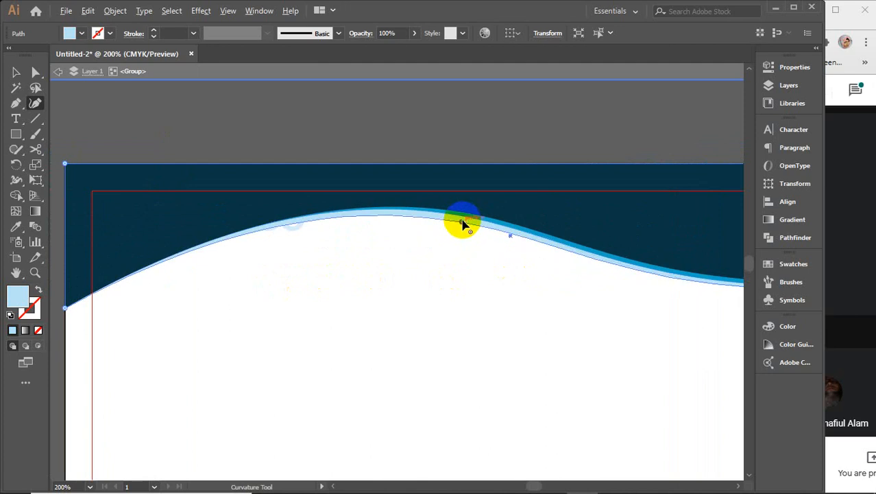
{"action": "scroll", "coordinate": [463, 223], "scroll_direction": "up", "scroll_amount": 3}
{"action": "left_click_drag", "start_coordinate": [313, 231], "coordinate": [336, 240]}
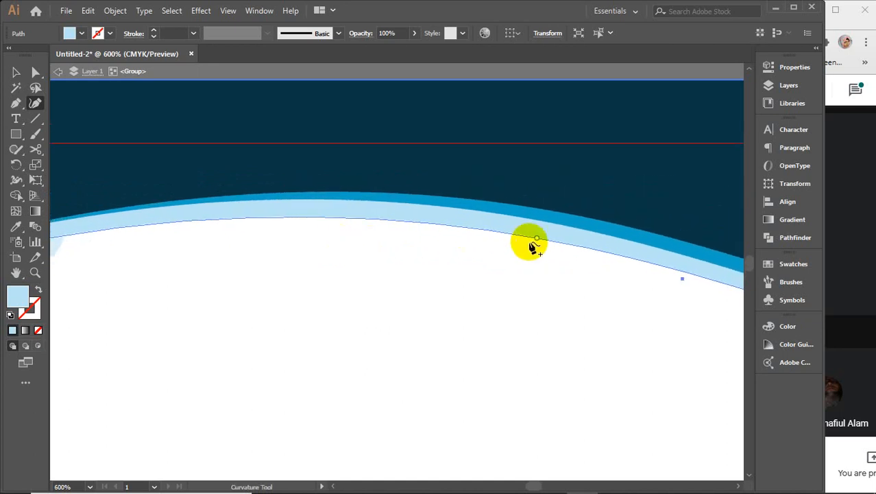
{"action": "left_click_drag", "start_coordinate": [537, 238], "coordinate": [540, 236]}
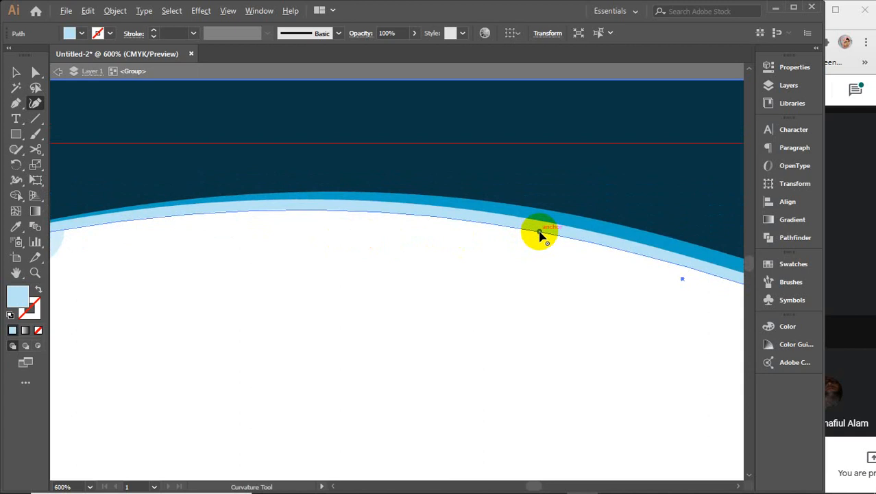
{"action": "scroll", "coordinate": [539, 236], "scroll_direction": "down", "scroll_amount": 3}
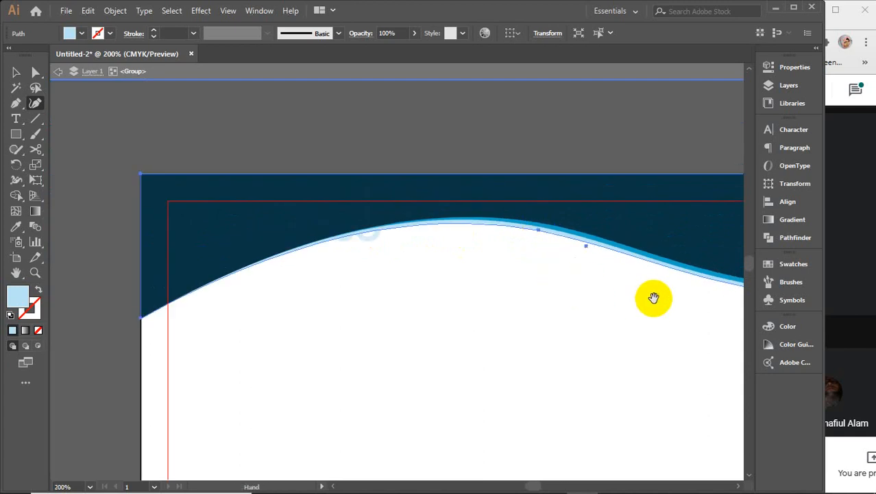
Step: Drag the light-blue and blue bands' right-end anchors down at the artboard edge
{"action": "left_click_drag", "start_coordinate": [651, 297], "coordinate": [287, 246]}
{"action": "scroll", "coordinate": [650, 235], "scroll_direction": "up", "scroll_amount": 3}
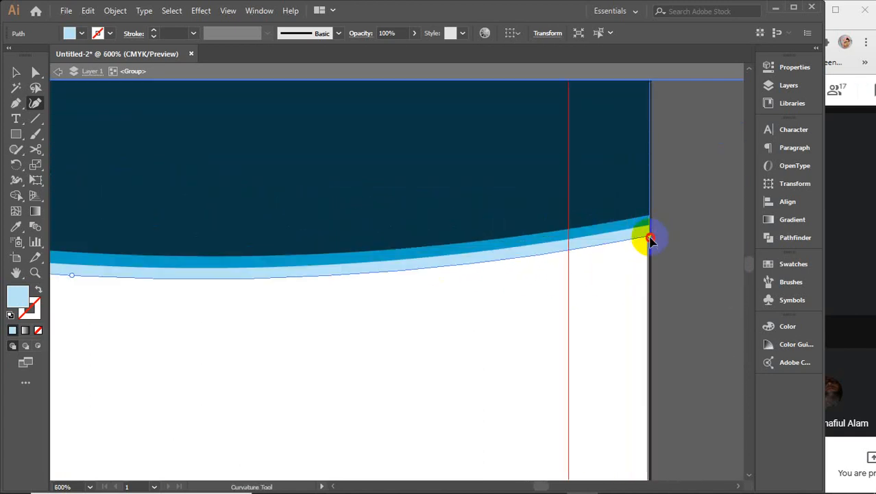
{"action": "left_click_drag", "start_coordinate": [650, 236], "coordinate": [652, 266]}
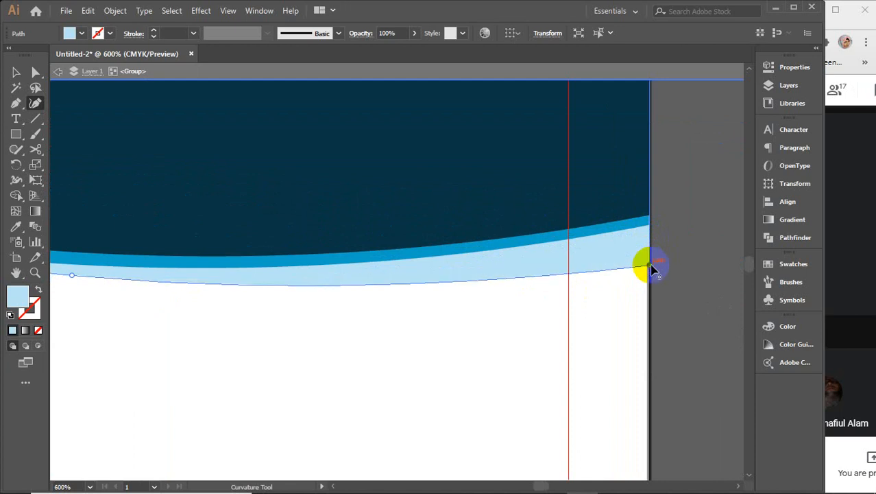
{"action": "scroll", "coordinate": [653, 269], "scroll_direction": "down", "scroll_amount": 5}
{"action": "scroll", "coordinate": [652, 270], "scroll_direction": "up", "scroll_amount": 6}
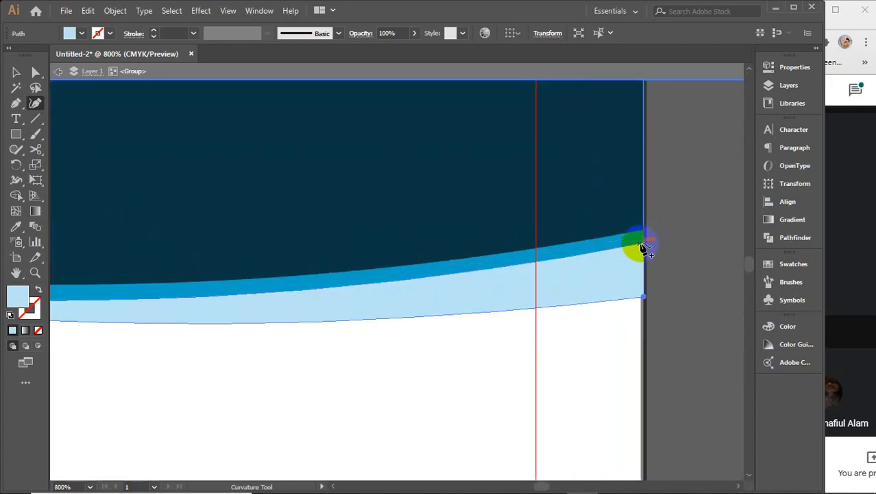
{"action": "left_click", "coordinate": [643, 246]}
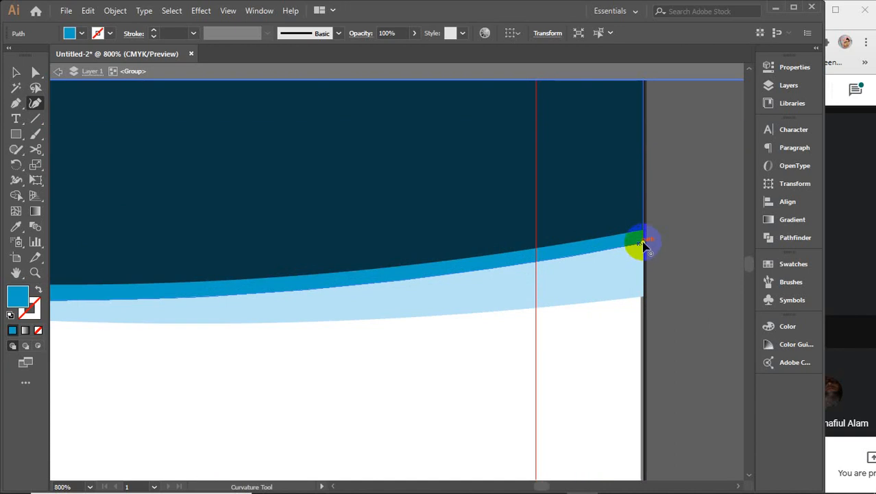
{"action": "left_click_drag", "start_coordinate": [643, 246], "coordinate": [641, 278]}
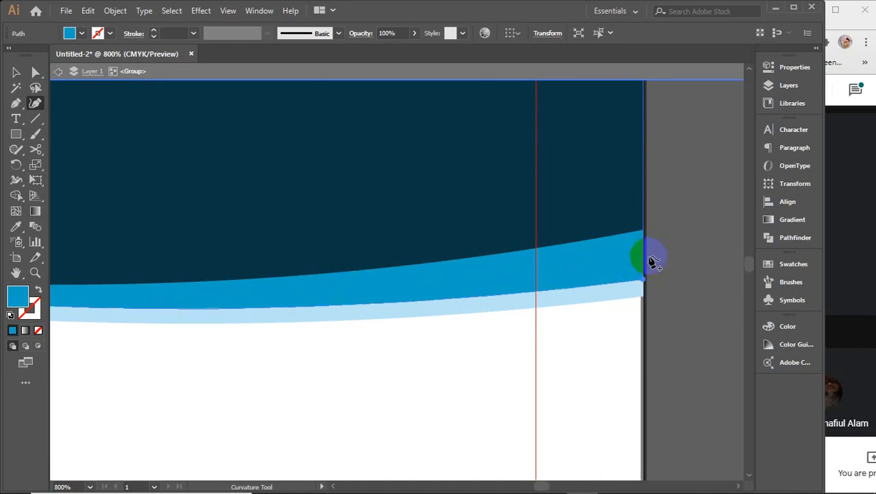
Step: Lower the navy header shape's right-end point to reshape its edge
{"action": "left_click", "coordinate": [643, 233]}
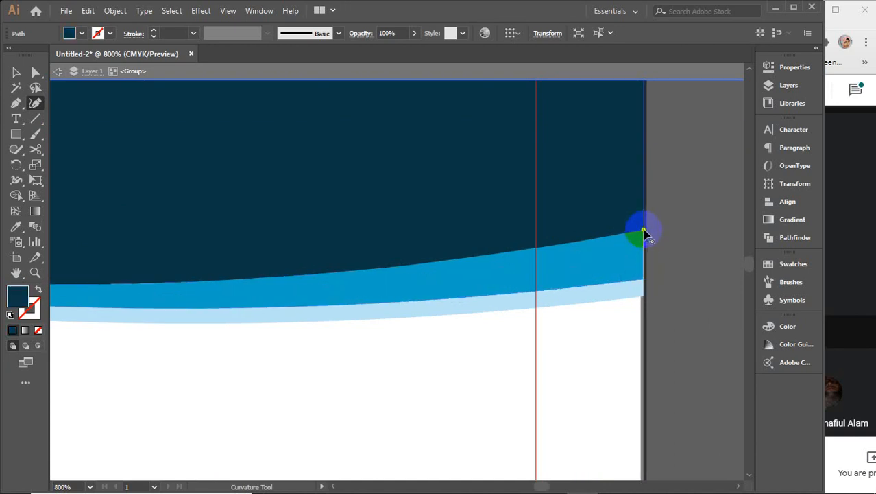
{"action": "left_click", "coordinate": [645, 261]}
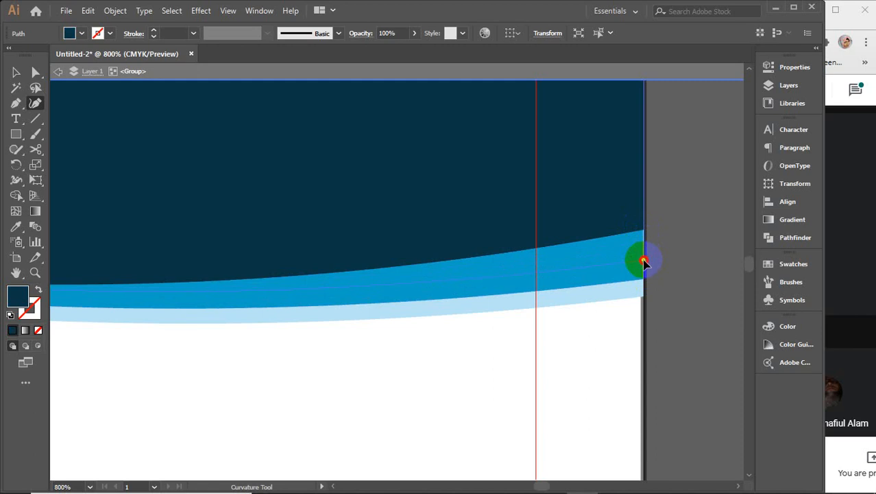
{"action": "left_click_drag", "start_coordinate": [644, 264], "coordinate": [617, 292]}
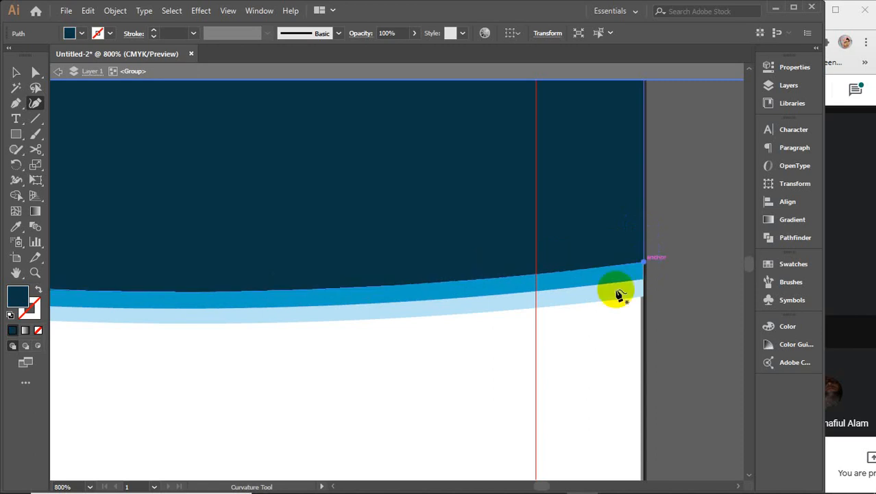
{"action": "scroll", "coordinate": [622, 308], "scroll_direction": "left", "scroll_amount": 5}
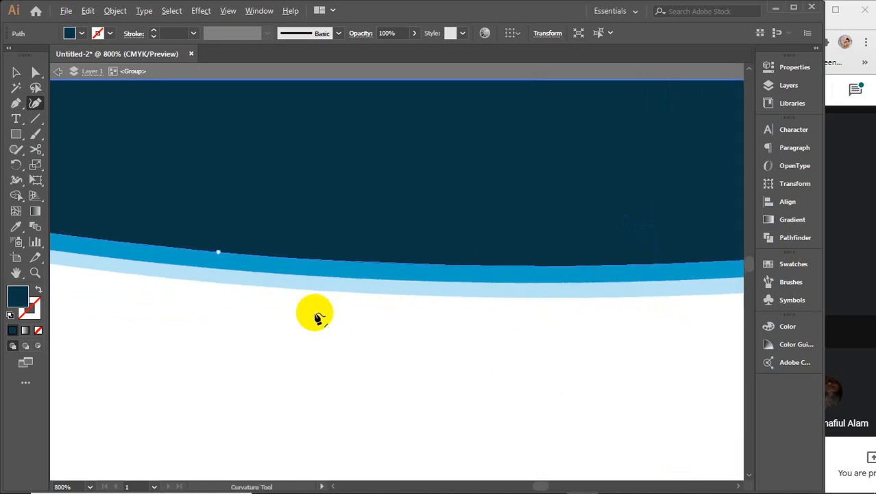
{"action": "scroll", "coordinate": [315, 313], "scroll_direction": "down", "scroll_amount": 3}
Step: Adjust the light-blue and medium-blue bands in the middle of the wave
{"action": "left_click_drag", "start_coordinate": [315, 313], "coordinate": [485, 293]}
{"action": "left_click", "coordinate": [488, 297]}
{"action": "left_click", "coordinate": [493, 294]}
{"action": "left_click", "coordinate": [489, 285]}
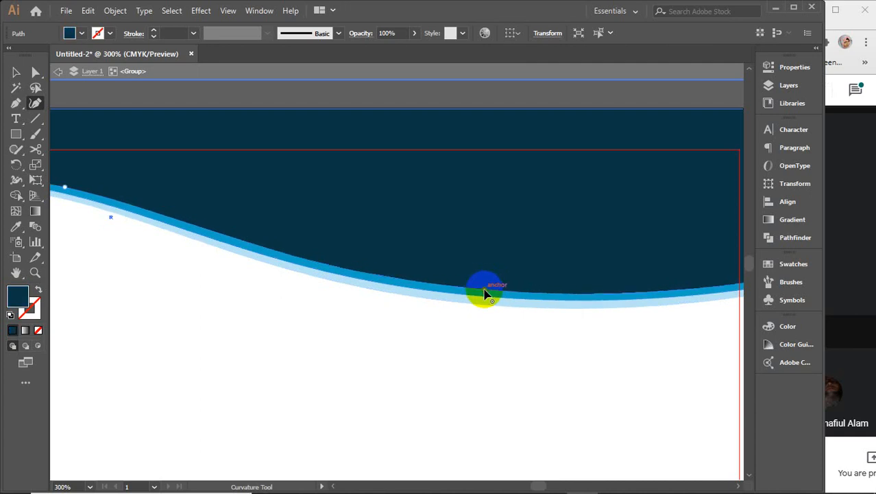
{"action": "scroll", "coordinate": [484, 294], "scroll_direction": "down", "scroll_amount": 3}
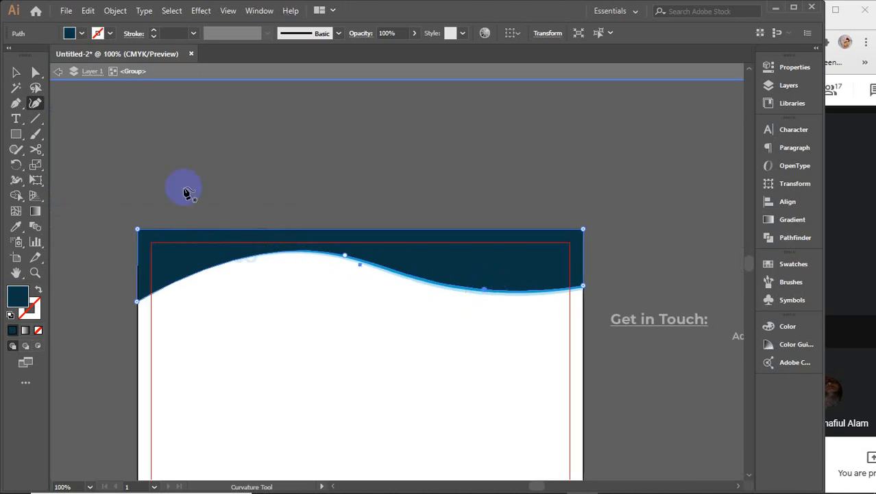
Step: Raise the navy shape's right-edge point and pull the blue band's lower edge up slightly
{"action": "left_click", "coordinate": [15, 72]}
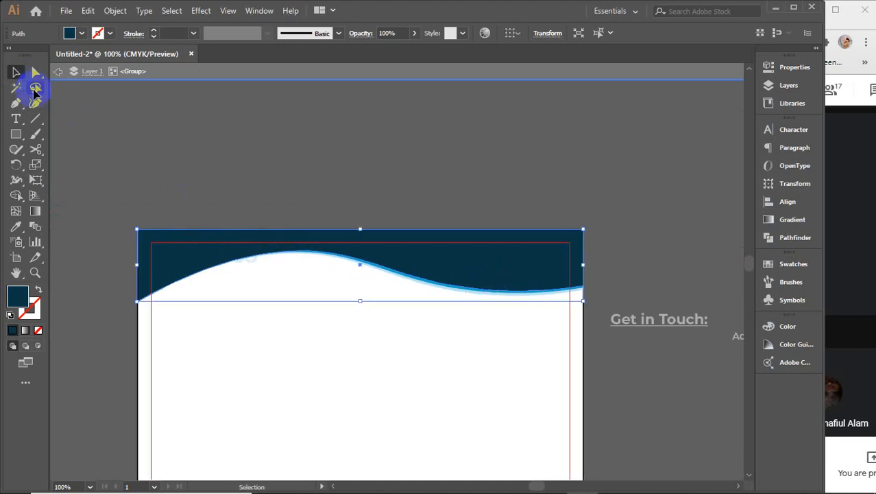
{"action": "left_click", "coordinate": [362, 179]}
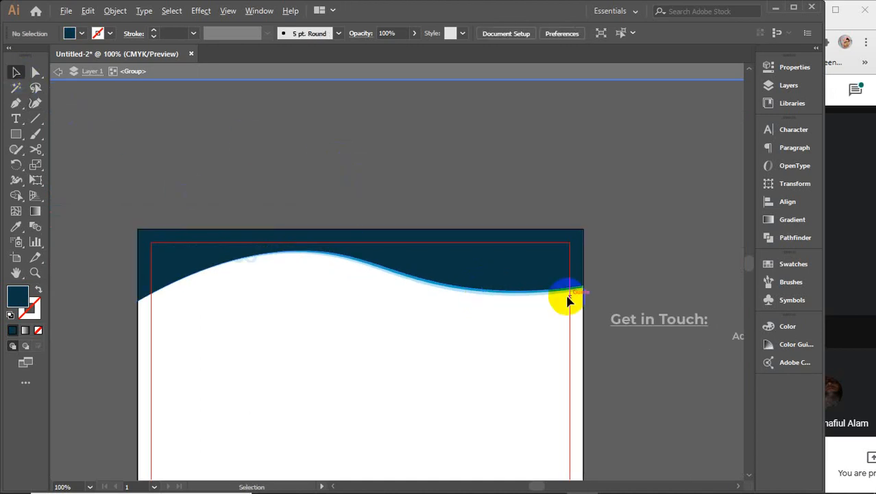
{"action": "scroll", "coordinate": [607, 290], "scroll_direction": "up", "scroll_amount": 6}
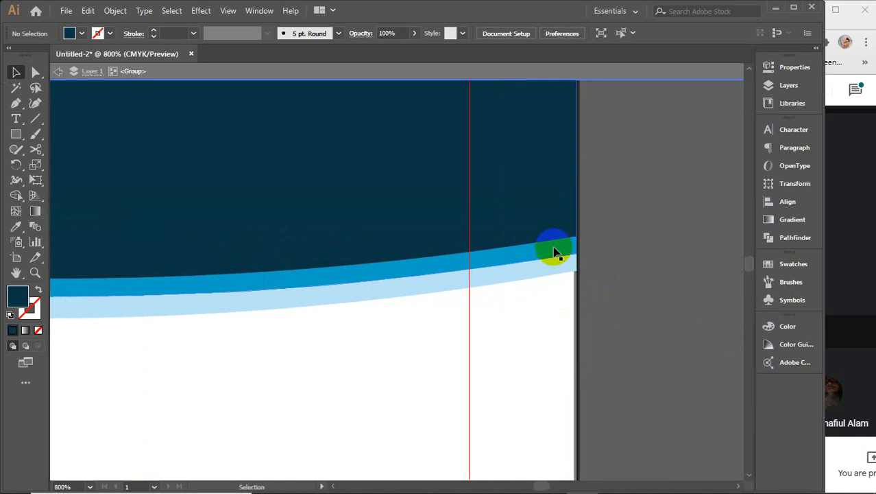
{"action": "left_click", "coordinate": [553, 250]}
{"action": "left_click", "coordinate": [35, 103]}
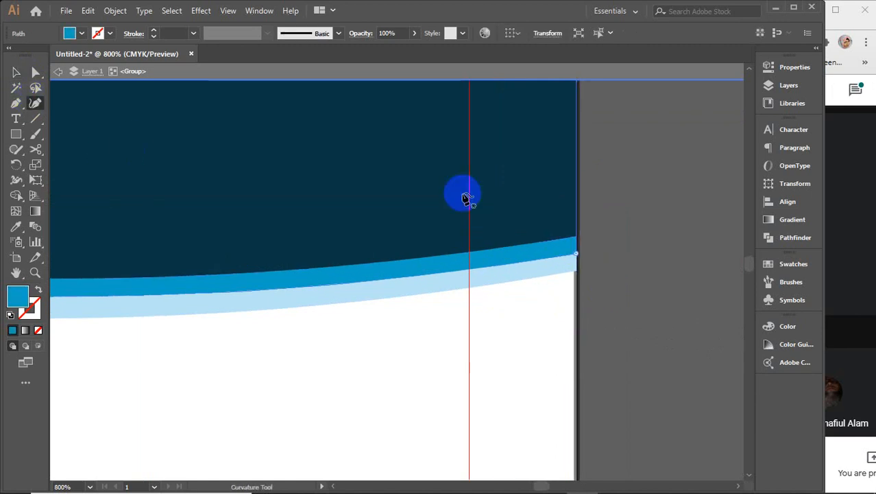
{"action": "left_click", "coordinate": [569, 241]}
{"action": "left_click", "coordinate": [577, 240]}
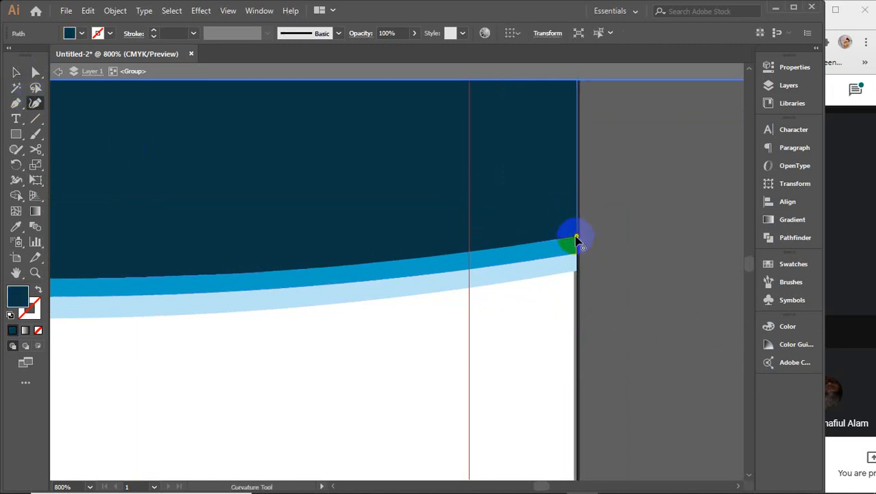
{"action": "left_click_drag", "start_coordinate": [576, 238], "coordinate": [577, 224]}
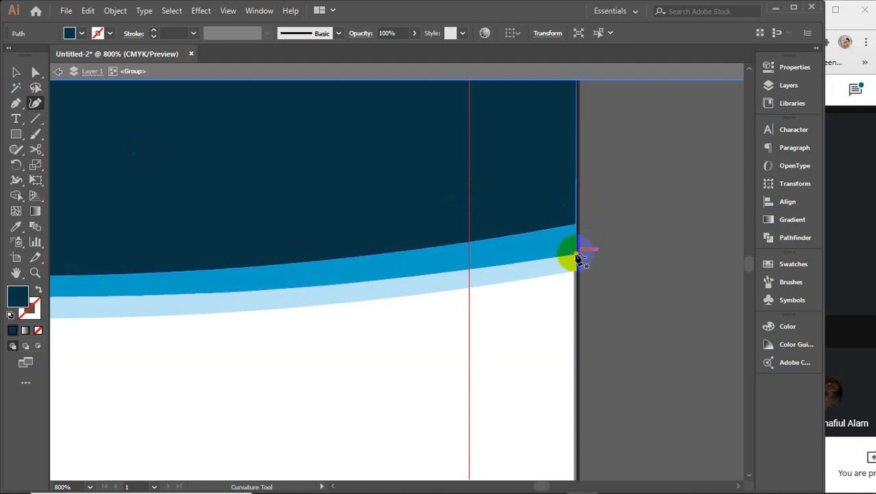
{"action": "left_click", "coordinate": [577, 252]}
{"action": "left_click_drag", "start_coordinate": [577, 249], "coordinate": [577, 244]}
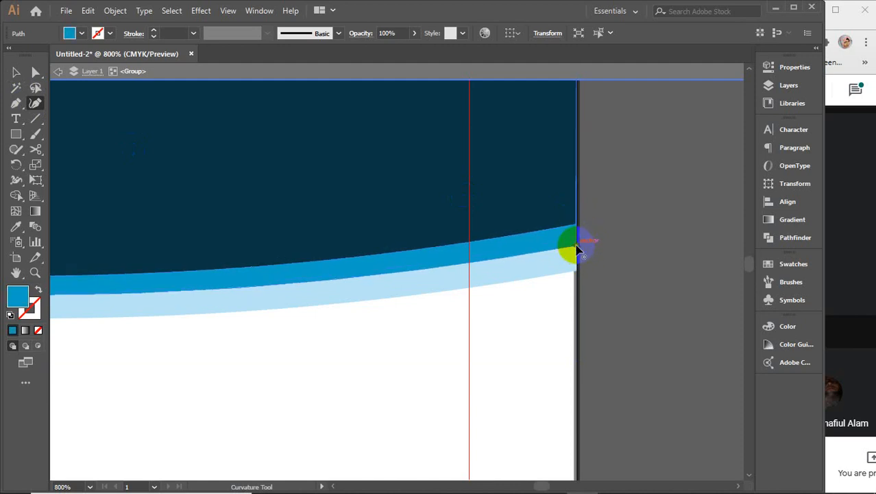
Step: Deselect the bands and exit isolation mode on the header group
{"action": "left_click", "coordinate": [16, 74]}
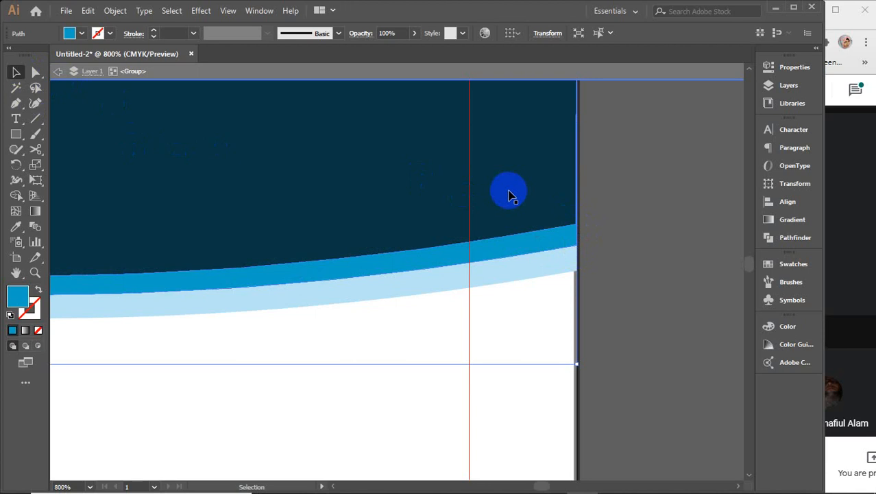
{"action": "left_click", "coordinate": [622, 184]}
{"action": "double_click", "coordinate": [610, 89]}
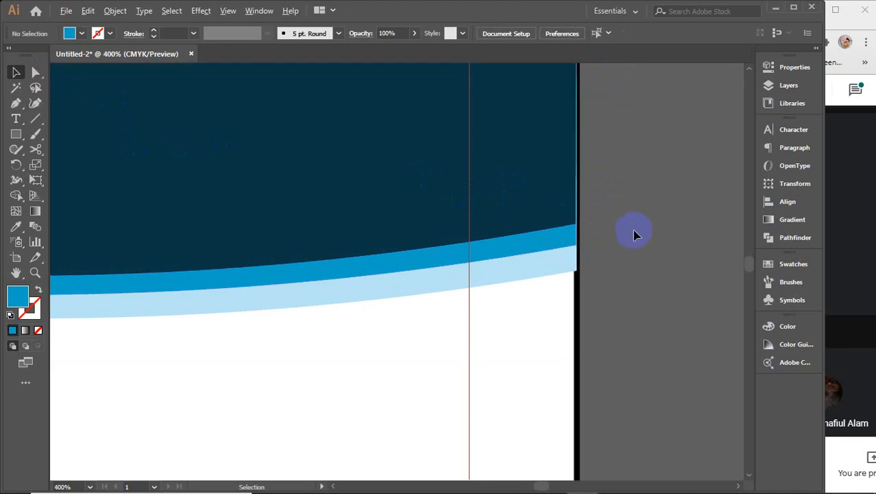
{"action": "scroll", "coordinate": [635, 235], "scroll_direction": "down", "scroll_amount": 4}
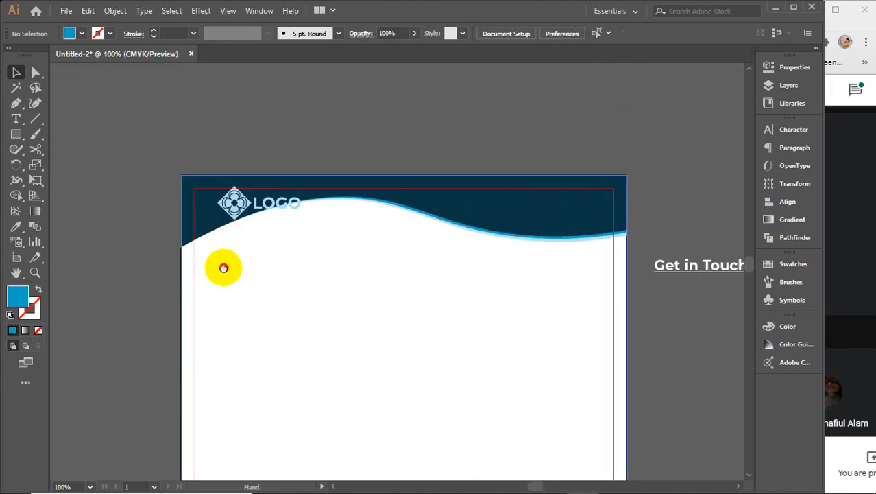
Step: Scale the diamond-flower LOGO group down and place it at the header's top-left margin
{"action": "left_click_drag", "start_coordinate": [224, 267], "coordinate": [325, 284]}
{"action": "left_click", "coordinate": [334, 228]}
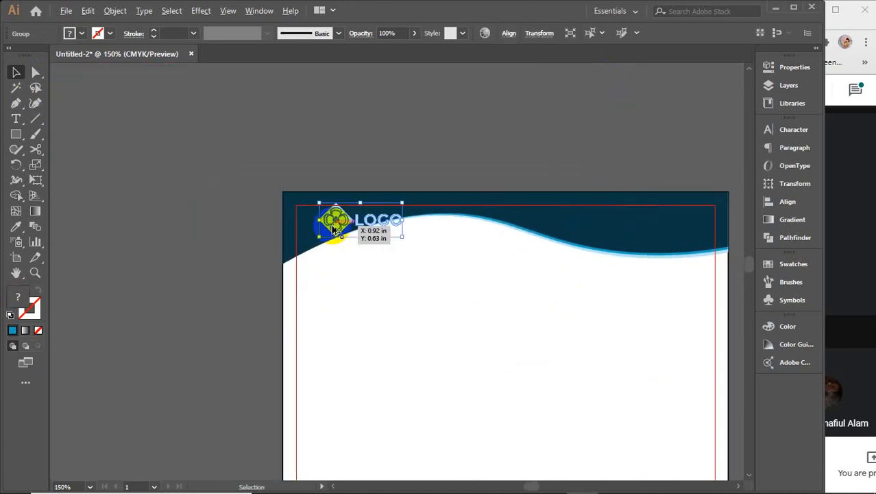
{"action": "scroll", "coordinate": [335, 228], "scroll_direction": "up", "scroll_amount": 4}
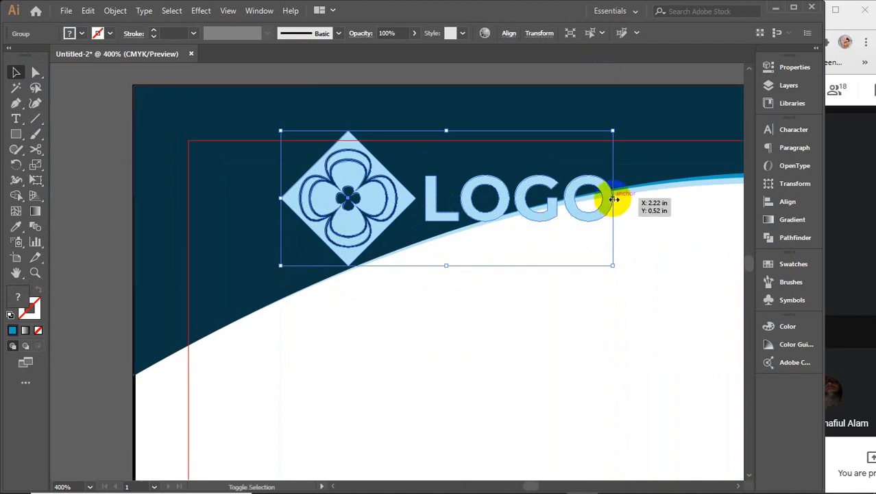
{"action": "left_click_drag", "start_coordinate": [614, 199], "coordinate": [461, 198]}
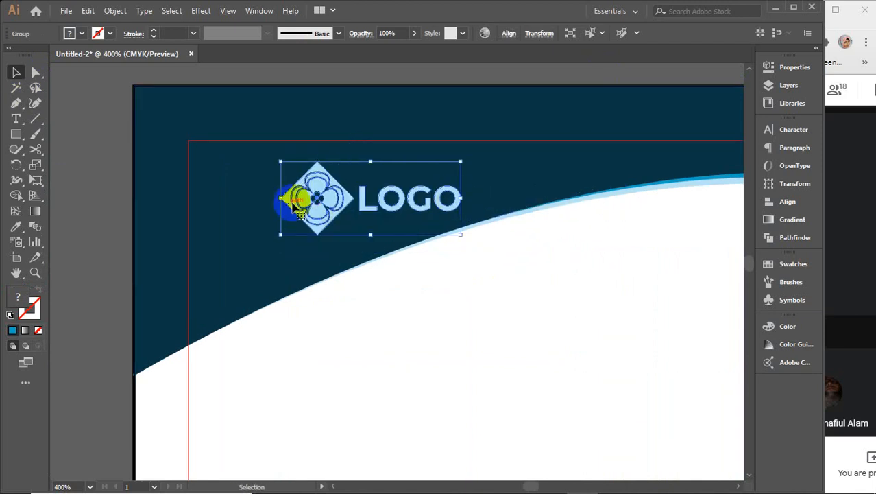
{"action": "left_click_drag", "start_coordinate": [295, 205], "coordinate": [208, 205]}
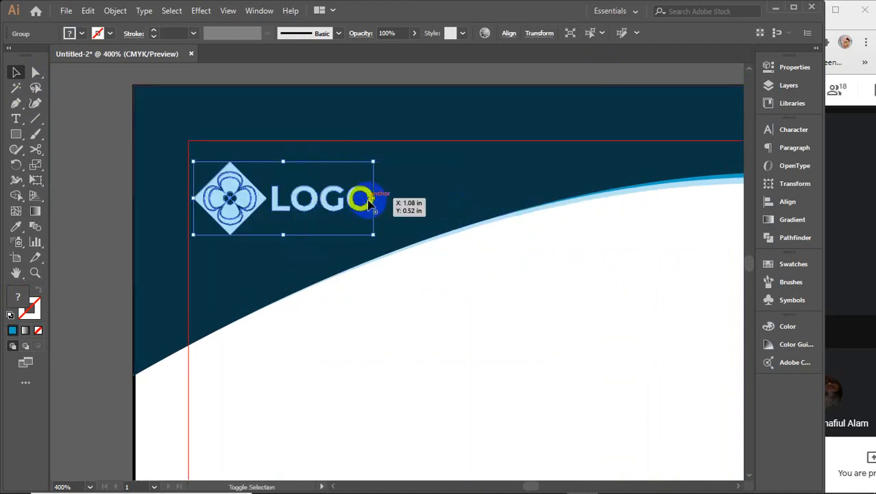
{"action": "left_click_drag", "start_coordinate": [371, 203], "coordinate": [458, 201]}
{"action": "left_click_drag", "start_coordinate": [264, 194], "coordinate": [257, 188]}
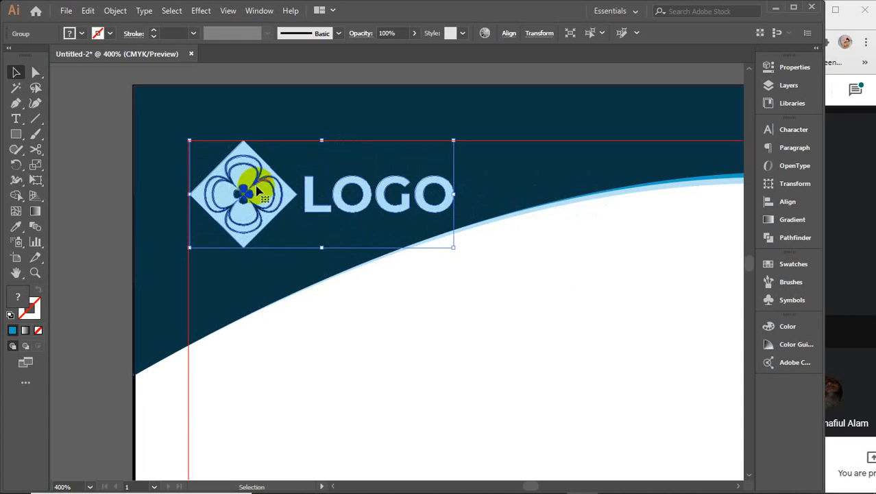
{"action": "key", "text": "ctrl+minus"}
{"action": "key", "text": "ctrl+minus"}
{"action": "key", "text": "ctrl+minus"}
{"action": "key", "text": "ctrl+minus"}
{"action": "key", "text": "ctrl+minus"}
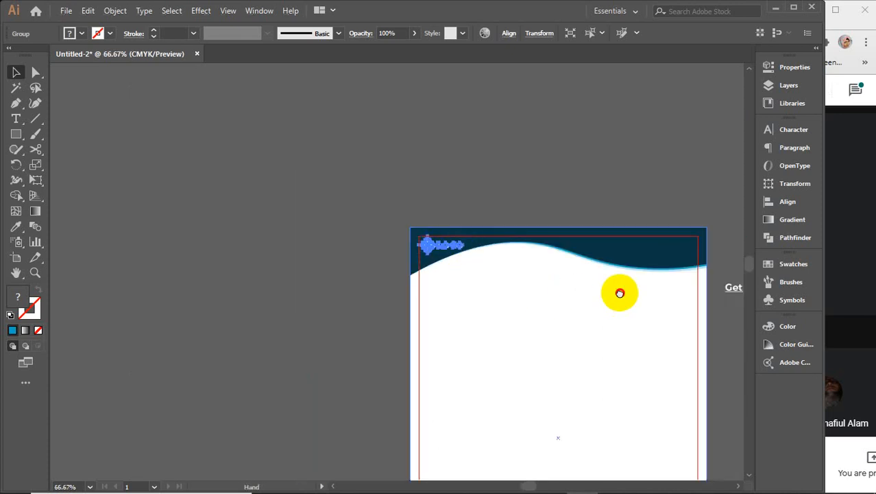
Step: Ungroup the contact text and move the web address line between phone and email
{"action": "left_click_drag", "start_coordinate": [618, 290], "coordinate": [310, 240]}
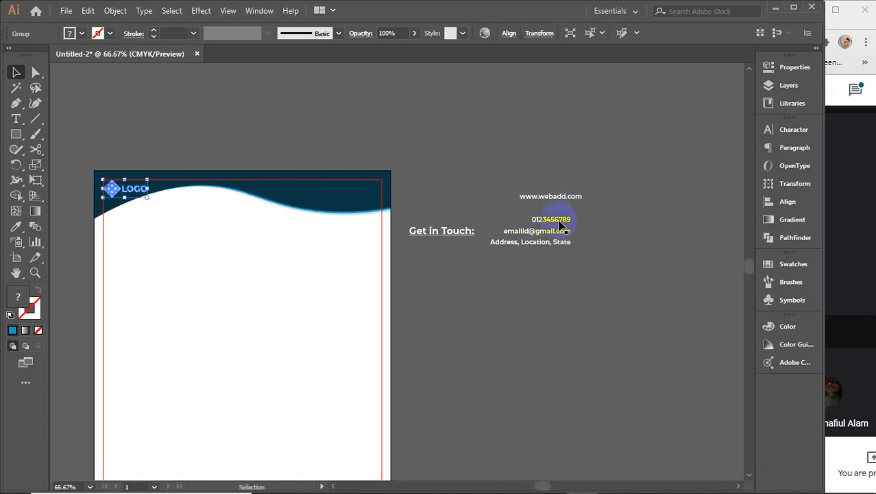
{"action": "scroll", "coordinate": [559, 222], "scroll_direction": "up", "scroll_amount": 3}
{"action": "left_click", "coordinate": [529, 220]}
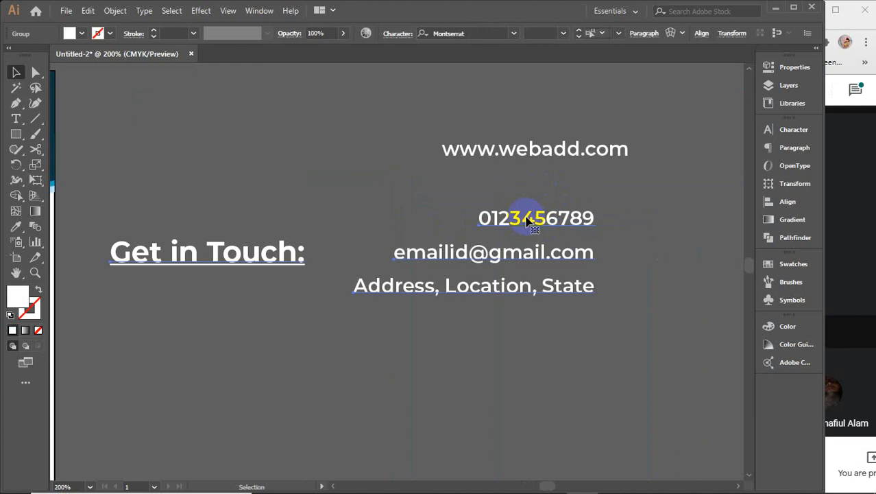
{"action": "right_click", "coordinate": [527, 219]}
{"action": "left_click", "coordinate": [563, 324]}
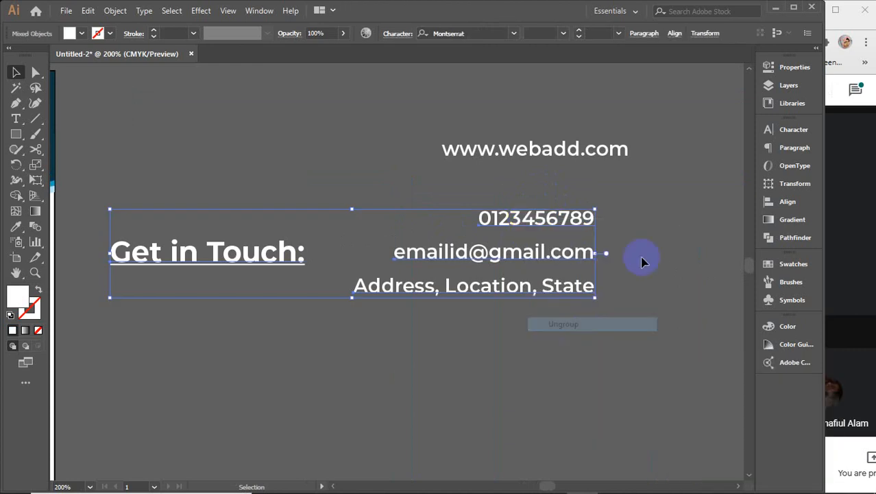
{"action": "left_click", "coordinate": [644, 245]}
{"action": "left_click_drag", "start_coordinate": [529, 150], "coordinate": [496, 236]}
Step: Evenly space the four contact lines with Vertical Distribute Center
{"action": "left_click_drag", "start_coordinate": [494, 181], "coordinate": [582, 377]}
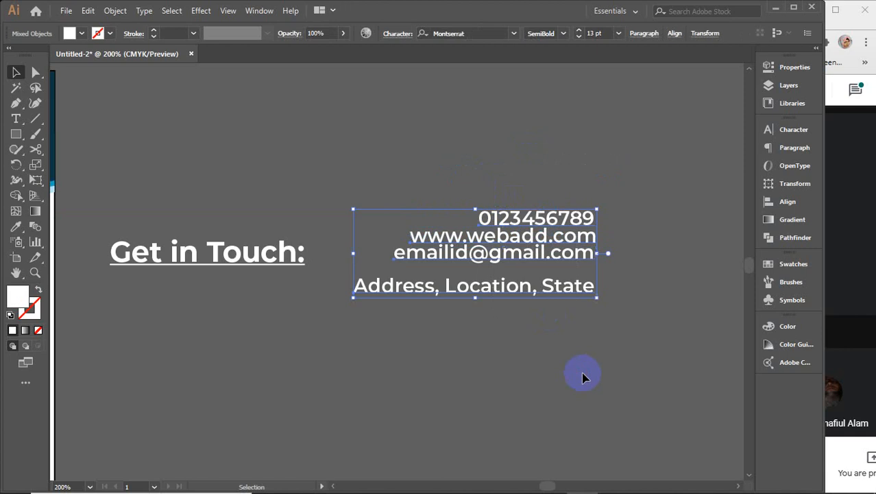
{"action": "left_click", "coordinate": [799, 201]}
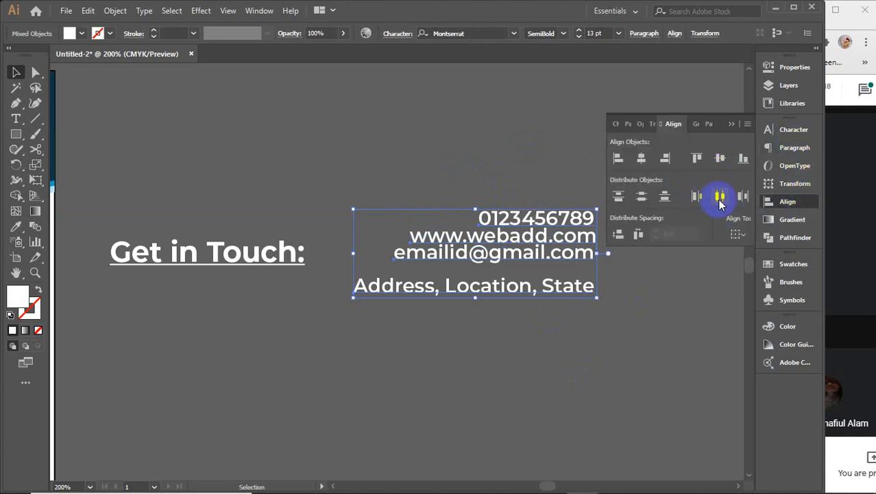
{"action": "left_click", "coordinate": [641, 197]}
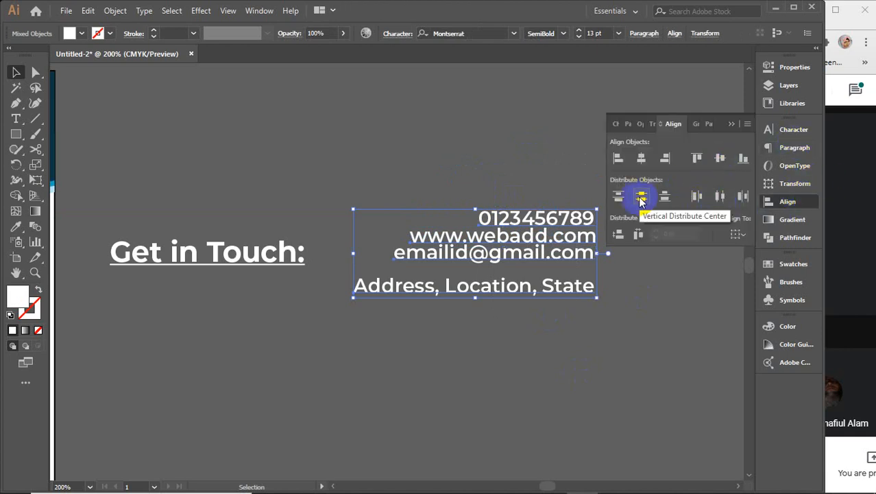
{"action": "left_click", "coordinate": [626, 323]}
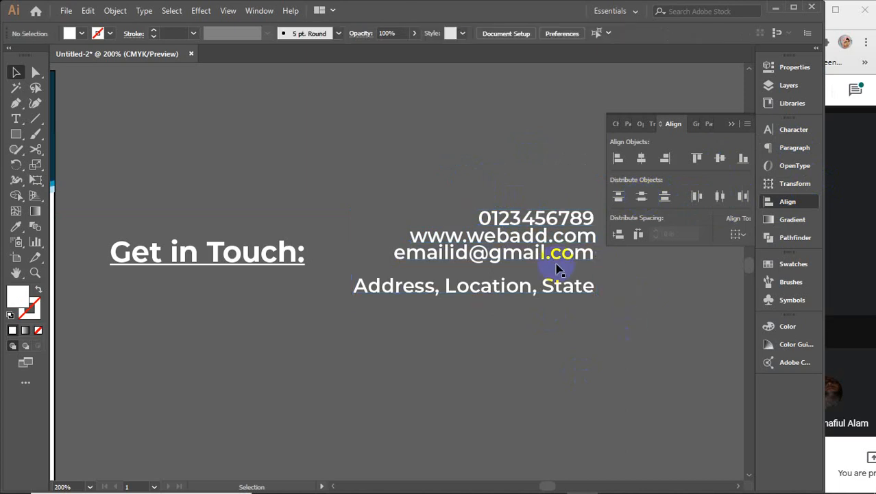
{"action": "left_click", "coordinate": [558, 266]}
{"action": "right_click", "coordinate": [557, 262]}
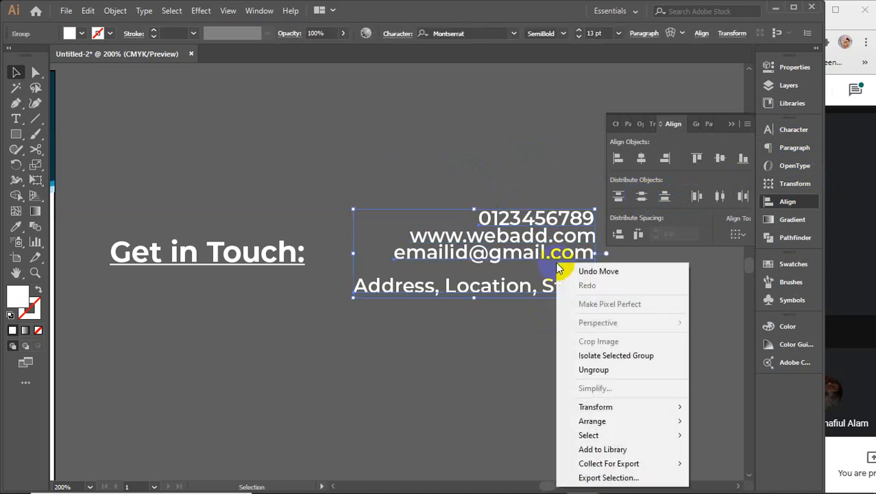
{"action": "left_click", "coordinate": [621, 370]}
{"action": "left_click", "coordinate": [496, 377]}
{"action": "left_click_drag", "start_coordinate": [490, 177], "coordinate": [490, 178]}
{"action": "left_click", "coordinate": [642, 197]}
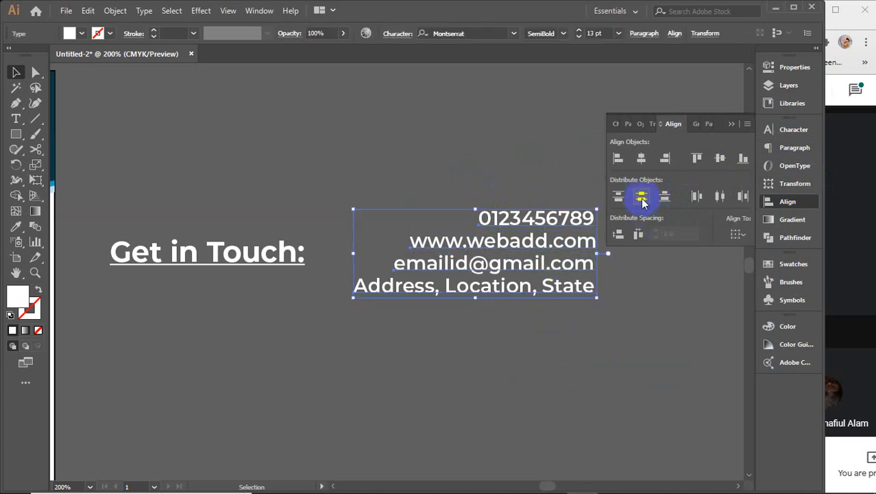
{"action": "left_click", "coordinate": [731, 125]}
Step: Move the contact block onto the navy header's top-right corner
{"action": "scroll", "coordinate": [598, 262], "scroll_direction": "down", "scroll_amount": 1}
{"action": "left_click_drag", "start_coordinate": [400, 339], "coordinate": [562, 348]}
{"action": "left_click_drag", "start_coordinate": [674, 263], "coordinate": [242, 175]}
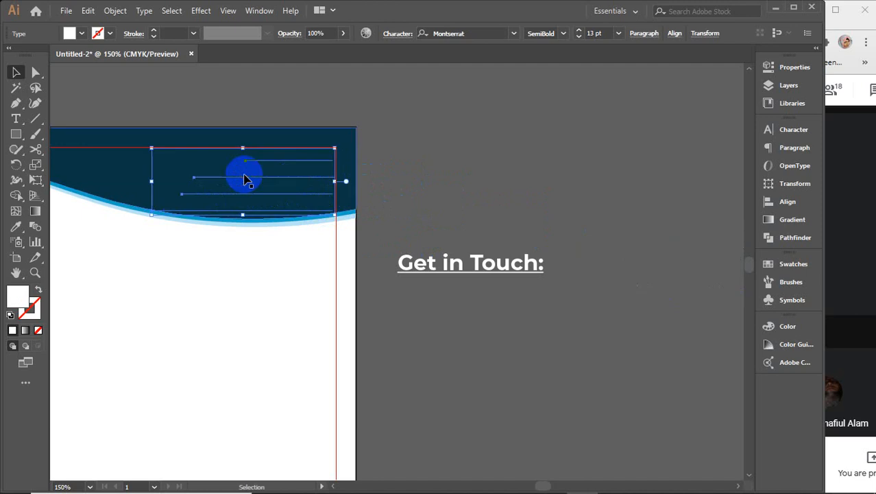
Step: Bring the contact text to the front of the navy header
{"action": "right_click", "coordinate": [274, 178]}
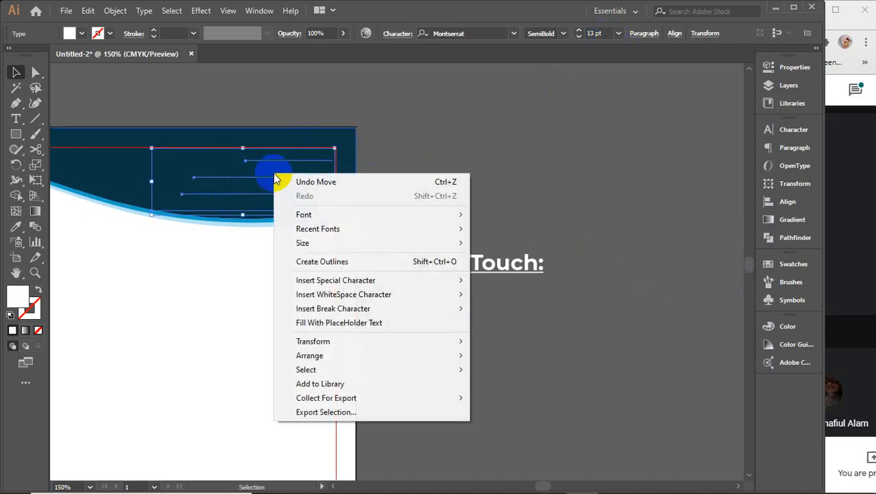
{"action": "mouse_move", "coordinate": [309, 355]}
{"action": "left_click", "coordinate": [535, 355]}
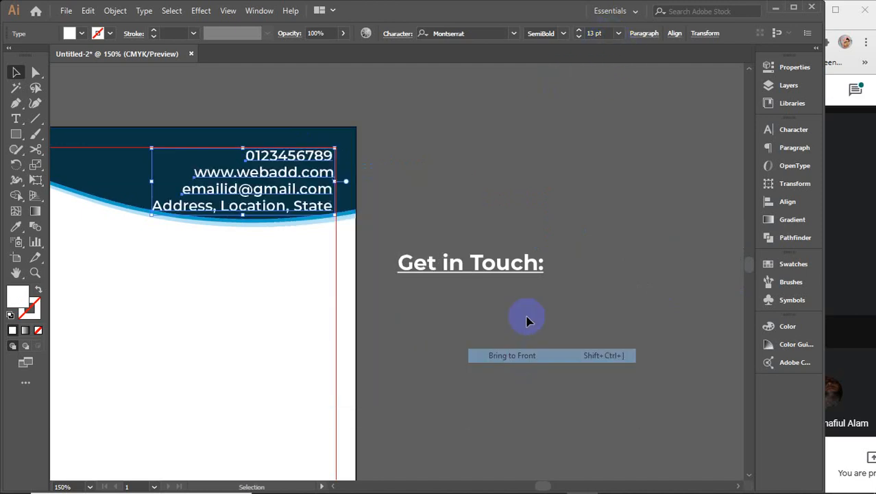
Step: Set the contact text to Montserrat Medium at 11 pt
{"action": "left_click", "coordinate": [604, 33]}
{"action": "key", "text": "Down"}
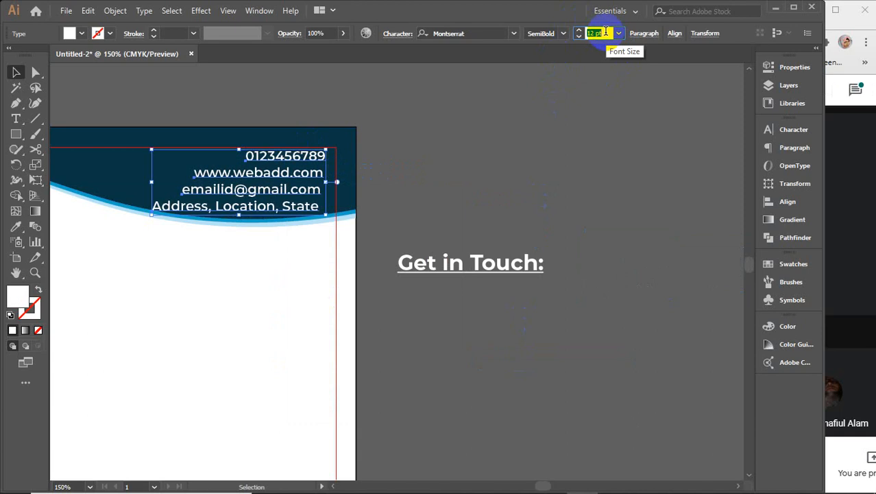
{"action": "key", "text": "Down"}
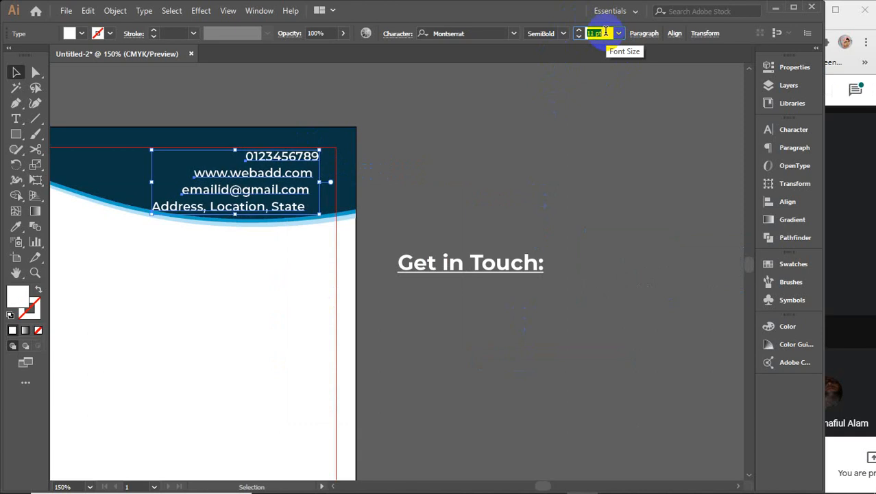
{"action": "left_click", "coordinate": [564, 36]}
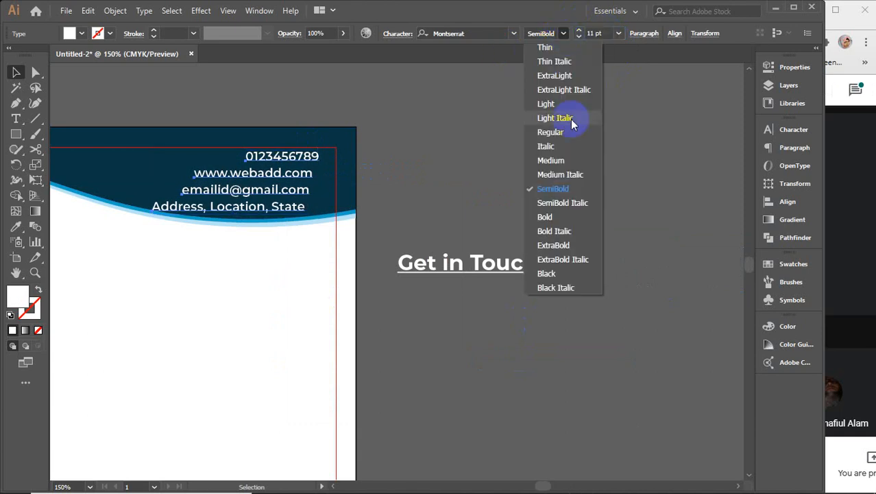
{"action": "left_click", "coordinate": [552, 160]}
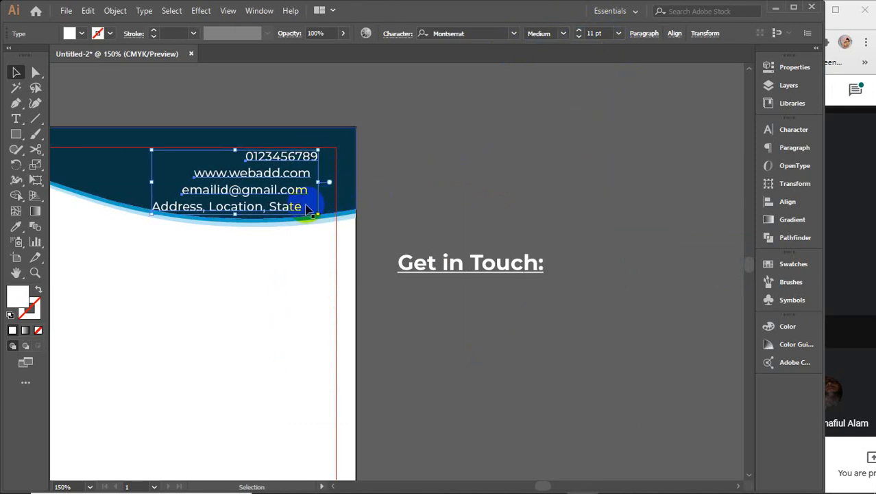
{"action": "scroll", "coordinate": [307, 208], "scroll_direction": "down", "scroll_amount": 2}
{"action": "left_click_drag", "start_coordinate": [327, 227], "coordinate": [411, 231]}
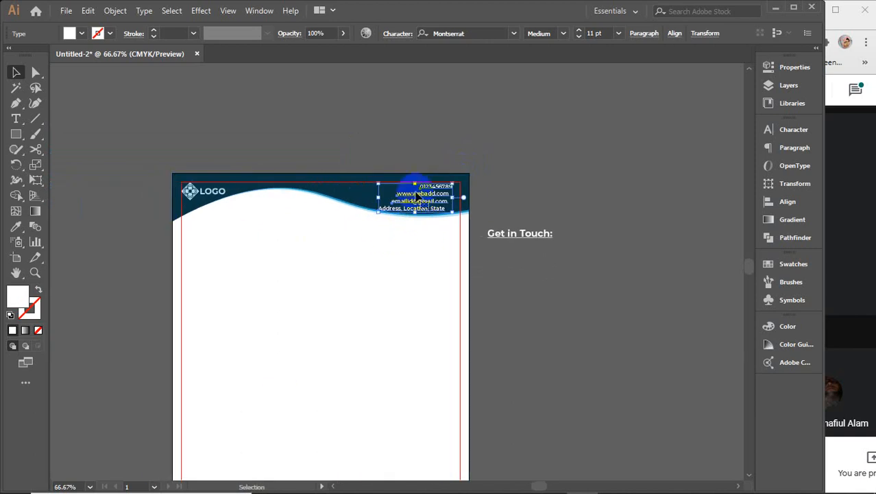
{"action": "scroll", "coordinate": [404, 189], "scroll_direction": "up", "scroll_amount": 3}
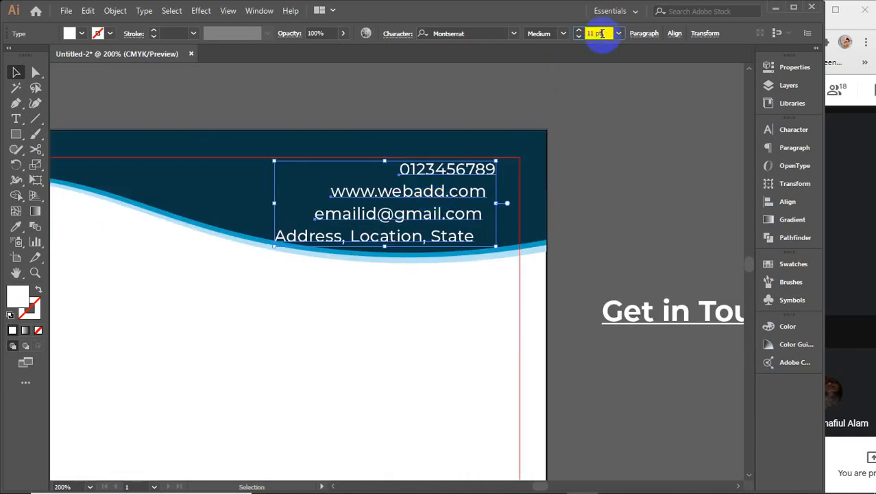
Step: Reduce the contact text to 10 pt and restack the web, email and address lines
{"action": "key", "text": "Down"}
{"action": "left_click", "coordinate": [624, 192]}
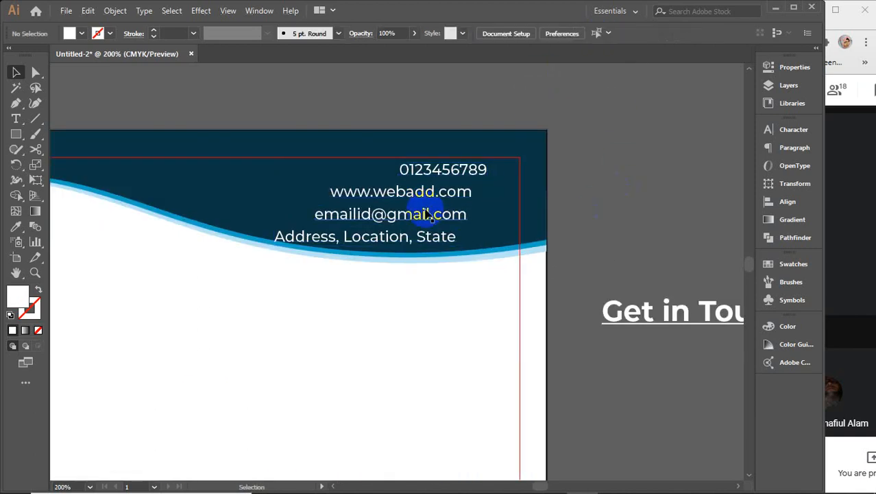
{"action": "left_click_drag", "start_coordinate": [427, 197], "coordinate": [450, 194]}
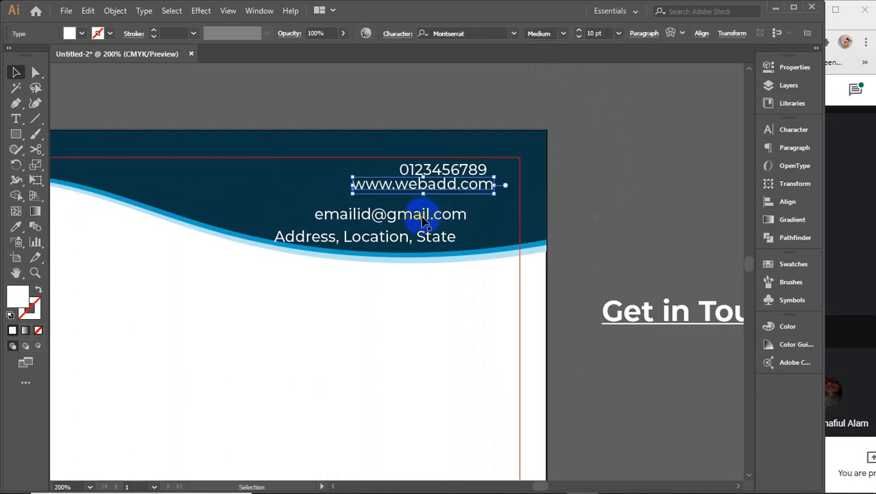
{"action": "left_click_drag", "start_coordinate": [422, 222], "coordinate": [459, 209]}
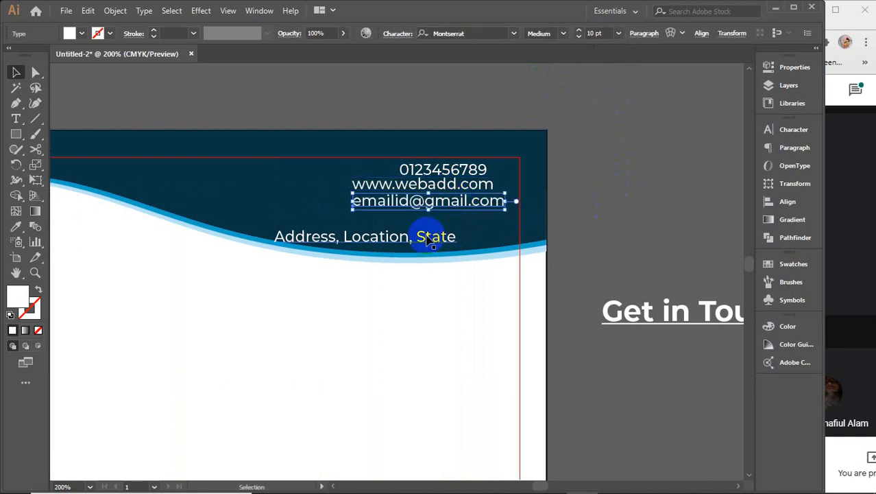
{"action": "left_click_drag", "start_coordinate": [426, 238], "coordinate": [473, 225]}
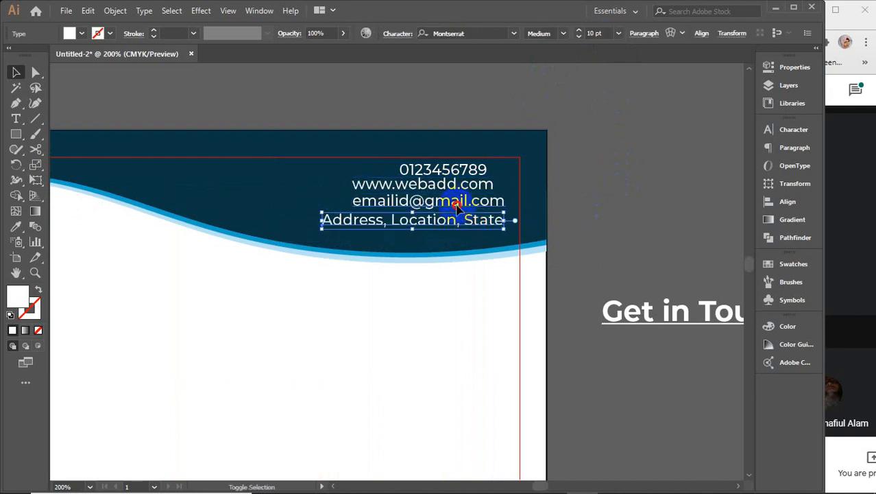
Step: Right-align the four contact lines, distribute them evenly, and group them
{"action": "left_click", "coordinate": [454, 199], "text": "shift"}
{"action": "left_click", "coordinate": [454, 184], "text": "shift"}
{"action": "left_click", "coordinate": [450, 169], "text": "shift"}
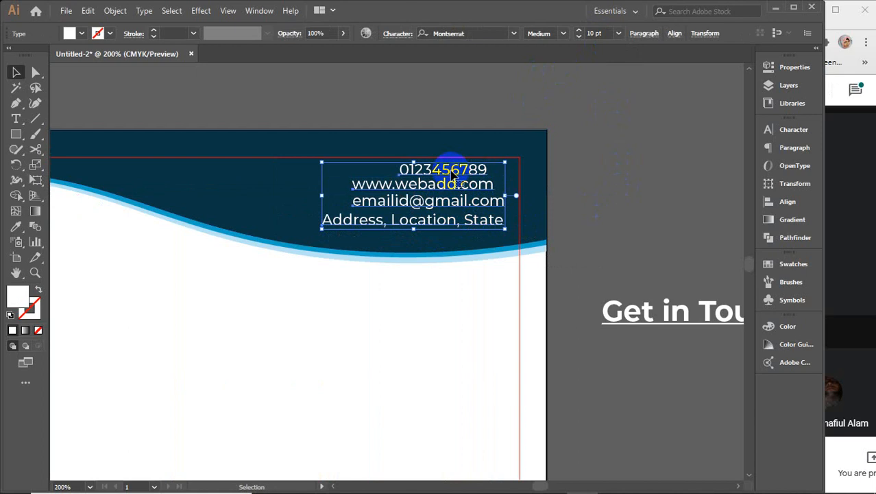
{"action": "left_click", "coordinate": [792, 201]}
{"action": "left_click", "coordinate": [667, 158]}
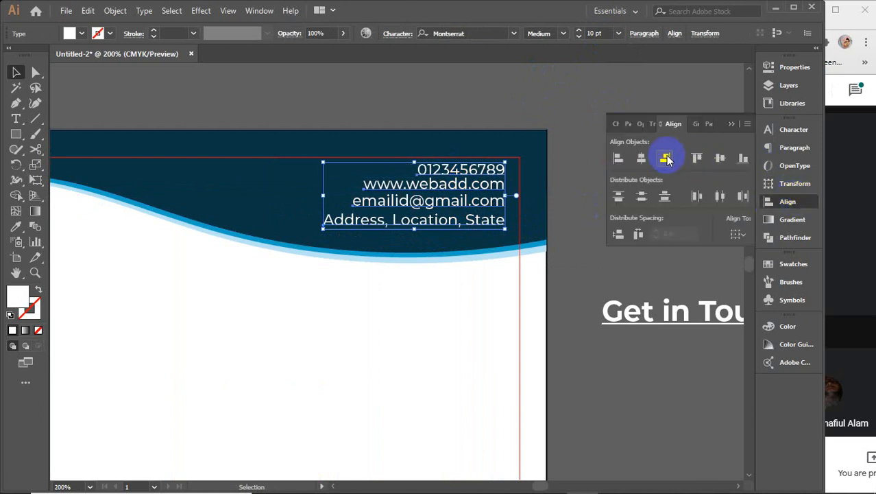
{"action": "left_click", "coordinate": [641, 197]}
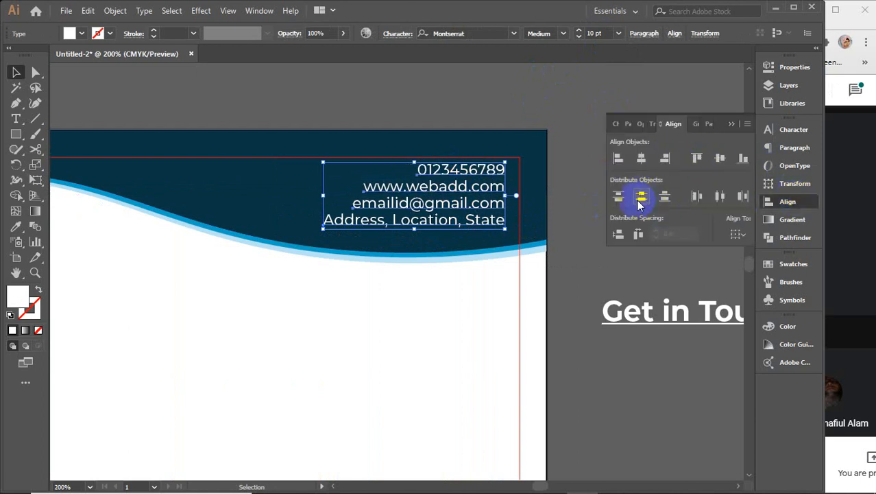
{"action": "left_click", "coordinate": [729, 125]}
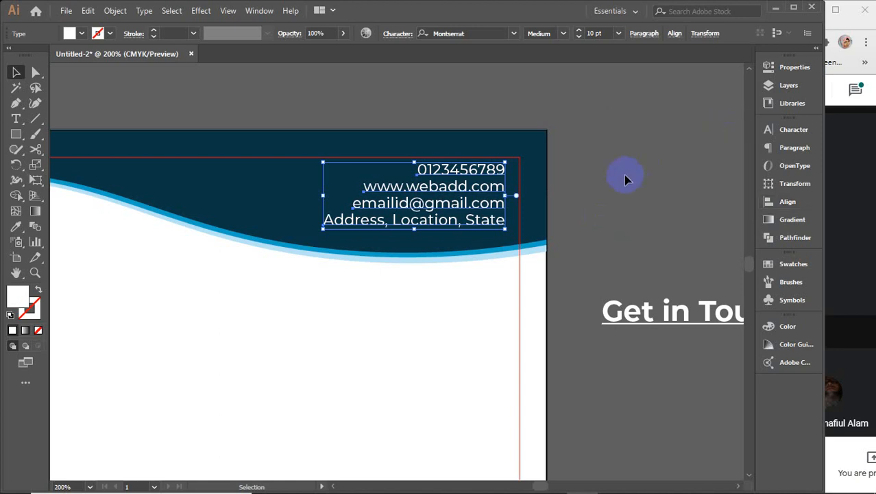
{"action": "key", "text": "ctrl+g"}
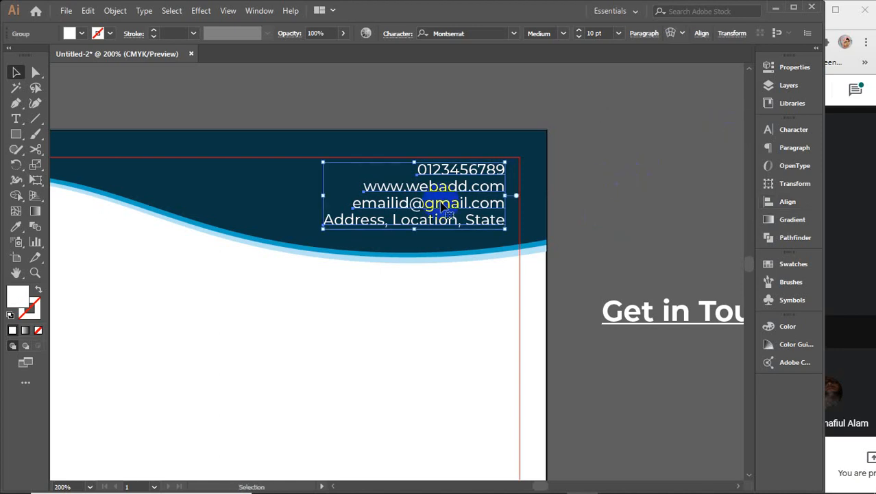
Step: Scale the contact group up to about 10.72 pt against the top-right margin guides
{"action": "left_click_drag", "start_coordinate": [323, 198], "coordinate": [304, 196]}
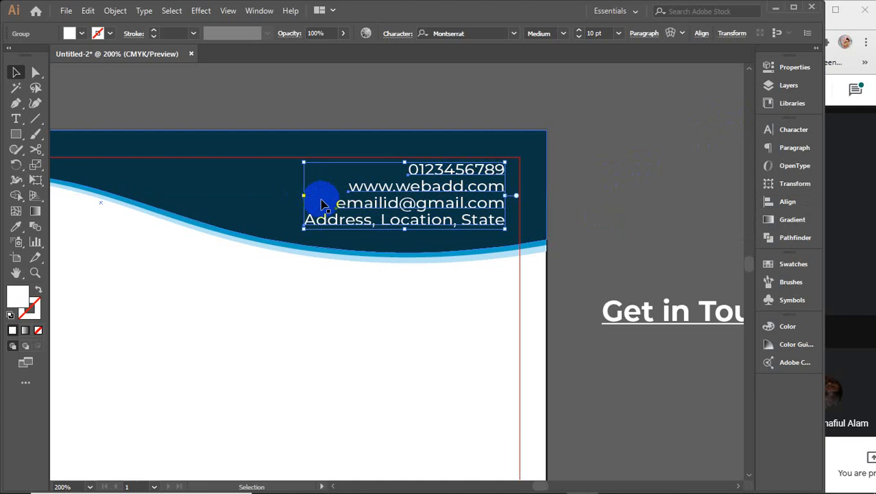
{"action": "left_click", "coordinate": [283, 187]}
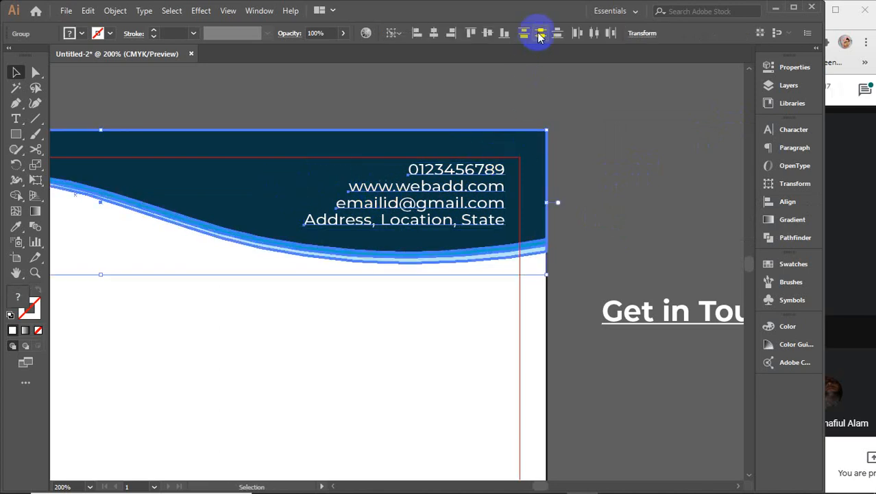
{"action": "left_click", "coordinate": [488, 33]}
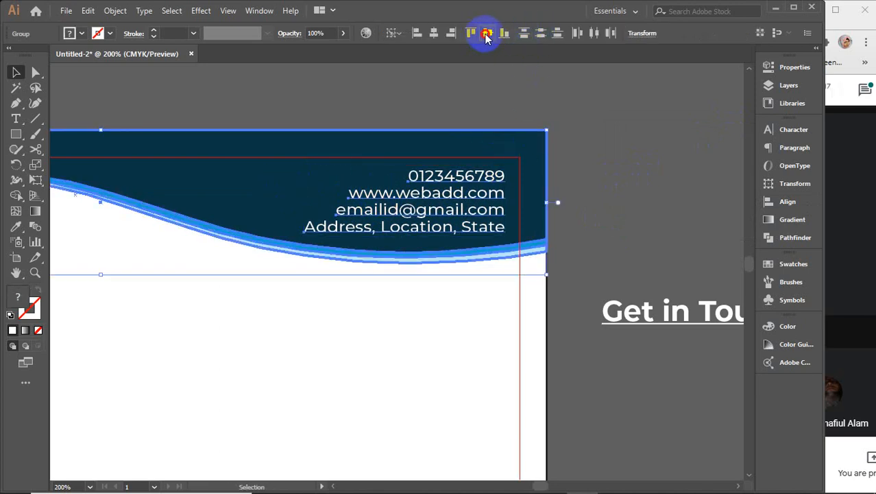
{"action": "left_click", "coordinate": [649, 194]}
{"action": "left_click", "coordinate": [478, 199]}
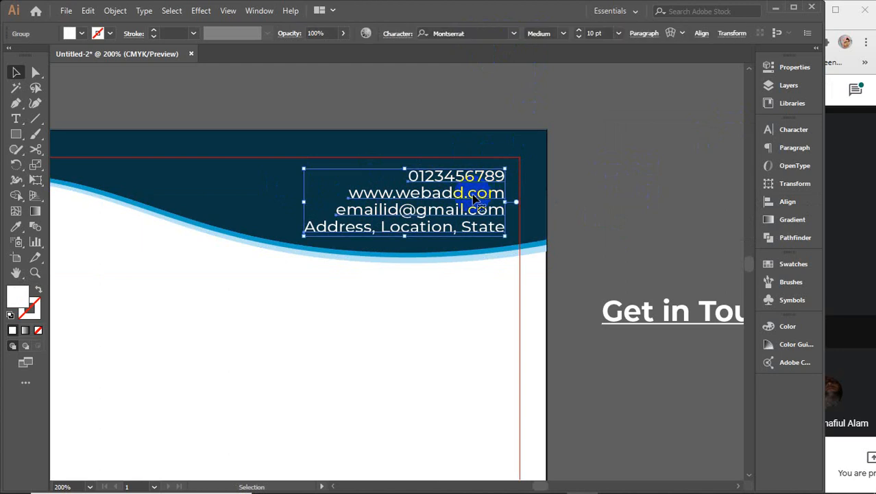
{"action": "left_click", "coordinate": [521, 178], "text": "shift"}
{"action": "left_click_drag", "start_coordinate": [506, 167], "coordinate": [520, 161]}
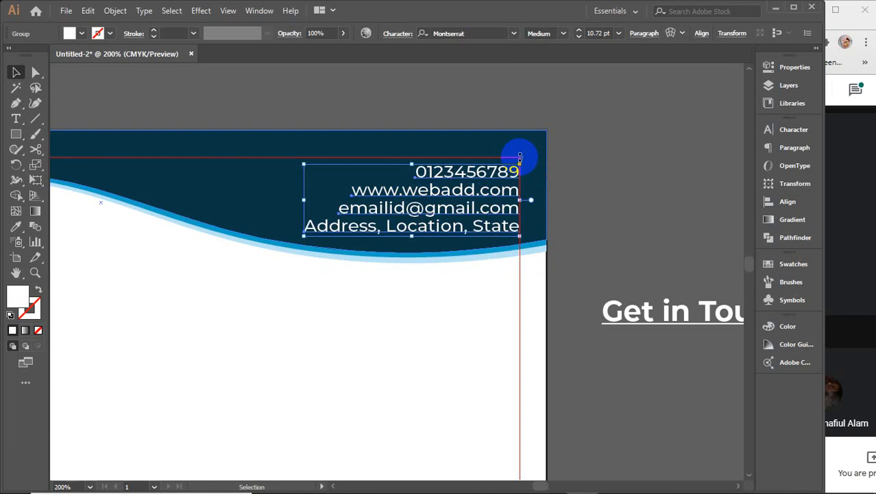
{"action": "left_click", "coordinate": [615, 182]}
Step: Delete the extra Get in Touch heading beside the page
{"action": "left_click", "coordinate": [659, 328]}
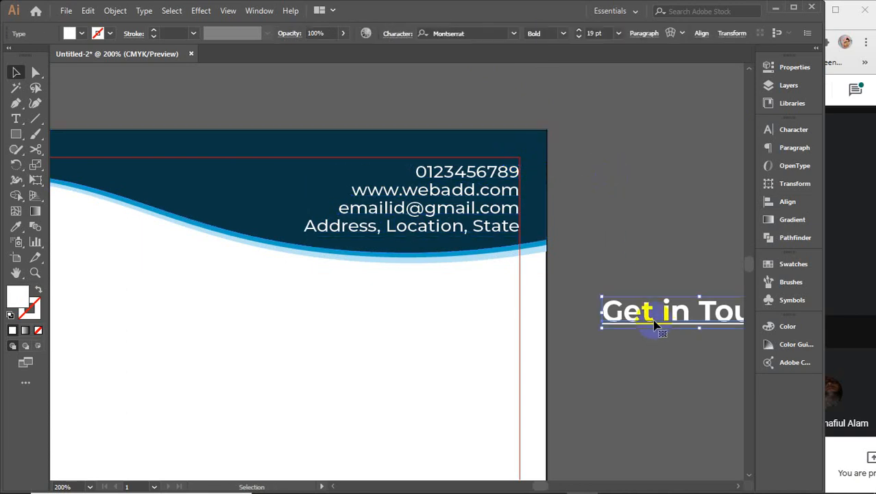
{"action": "key", "text": "Delete"}
{"action": "scroll", "coordinate": [648, 315], "scroll_direction": "down", "scroll_amount": 4}
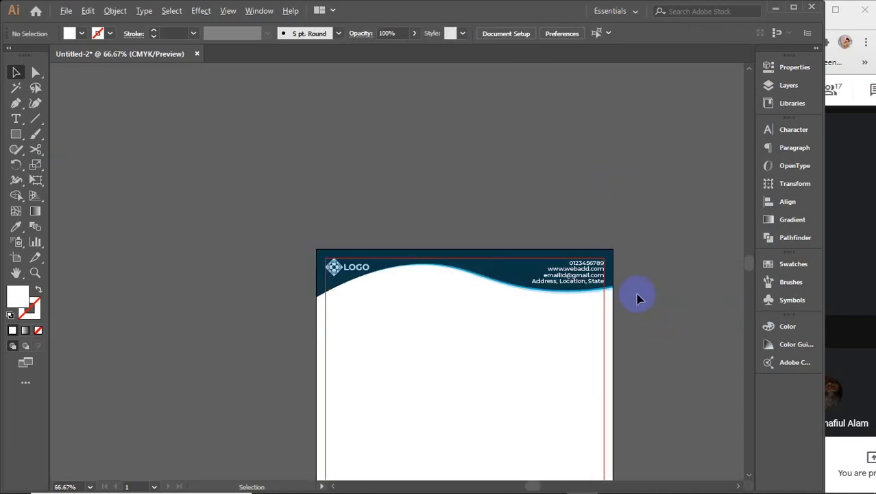
Step: Duplicate the header wave group straight down to the page bottom
{"action": "left_click_drag", "start_coordinate": [659, 345], "coordinate": [599, 213]}
{"action": "left_click", "coordinate": [471, 142]}
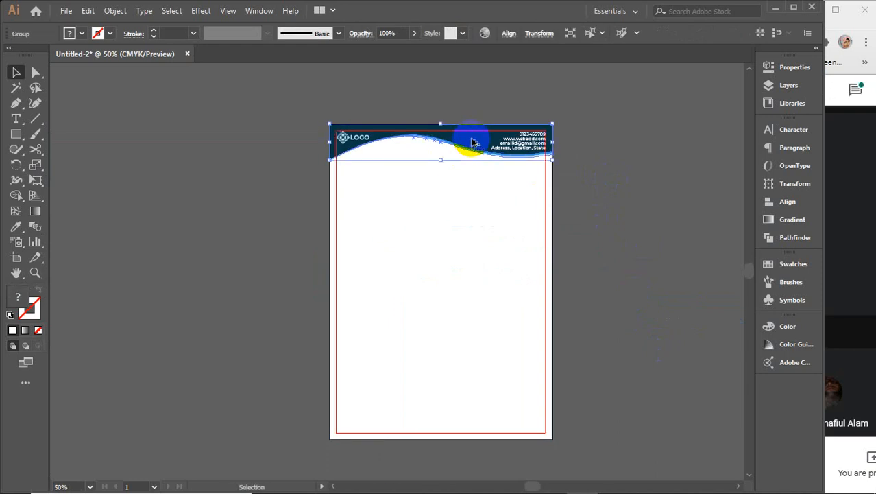
{"action": "left_click_drag", "start_coordinate": [472, 142], "coordinate": [474, 417]}
Step: Reflect the bottom wave copy horizontally so it sits upside down
{"action": "right_click", "coordinate": [474, 416]}
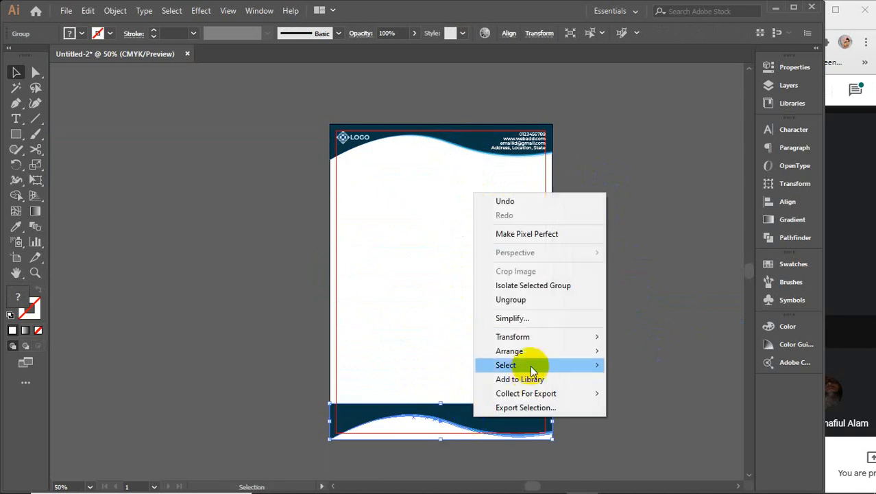
{"action": "left_click", "coordinate": [642, 384]}
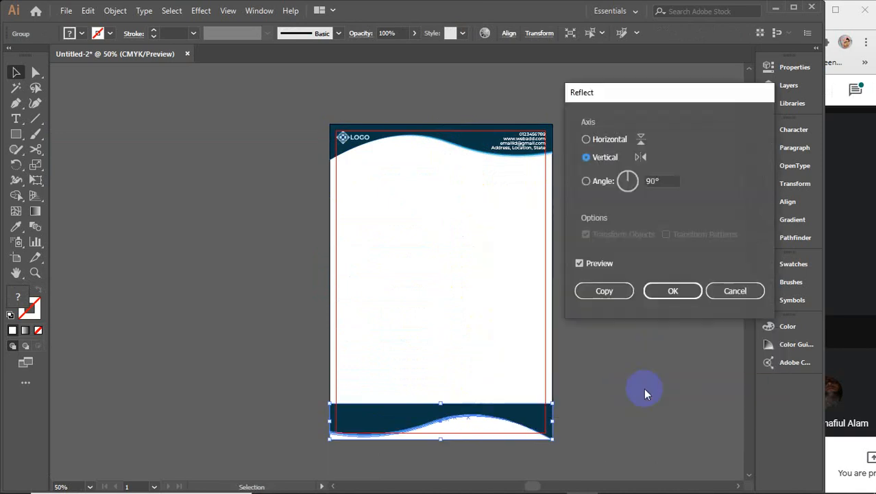
{"action": "left_click", "coordinate": [604, 145]}
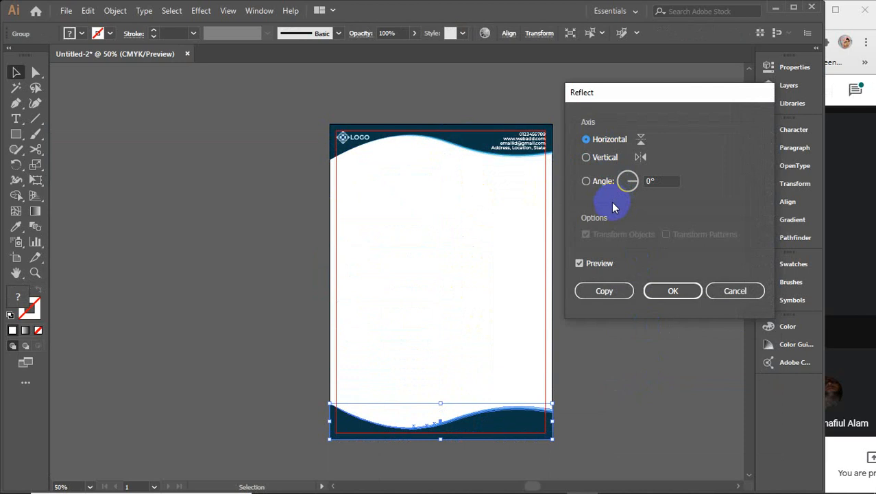
{"action": "left_click", "coordinate": [669, 297]}
Step: Reflect the bottom wave vertically to mirror it left to right
{"action": "right_click", "coordinate": [509, 429]}
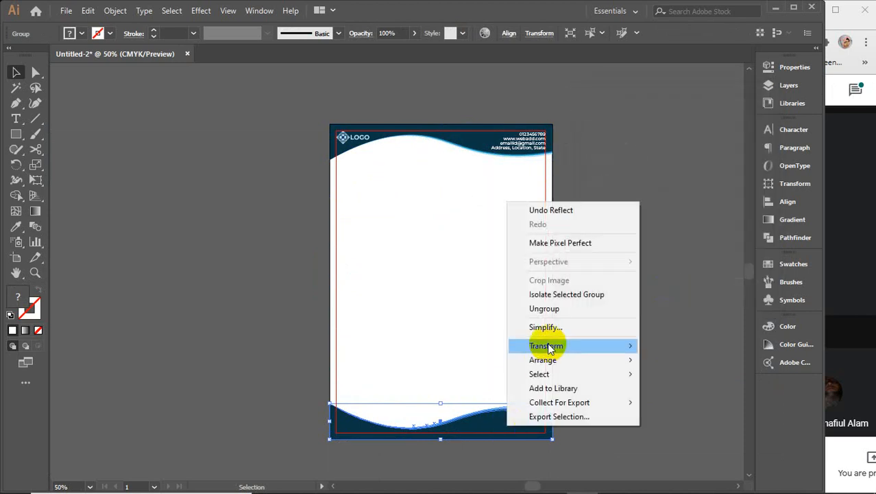
{"action": "mouse_move", "coordinate": [555, 346]}
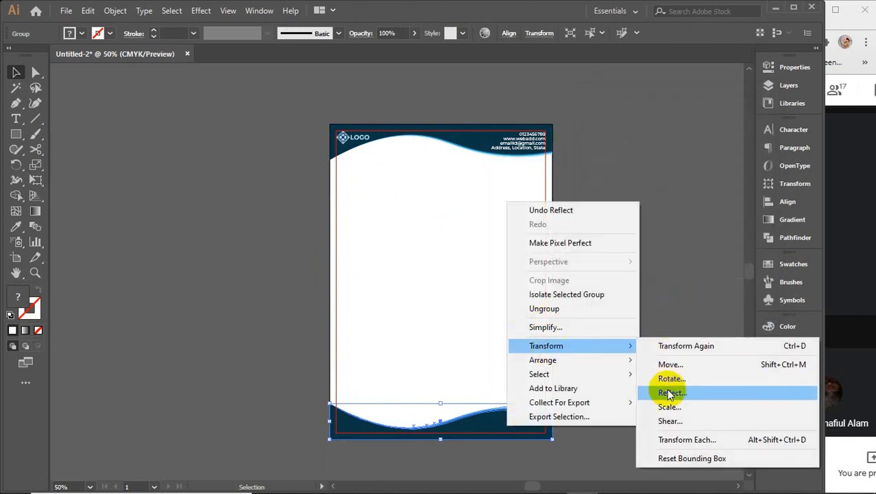
{"action": "left_click", "coordinate": [669, 392]}
{"action": "left_click", "coordinate": [602, 158]}
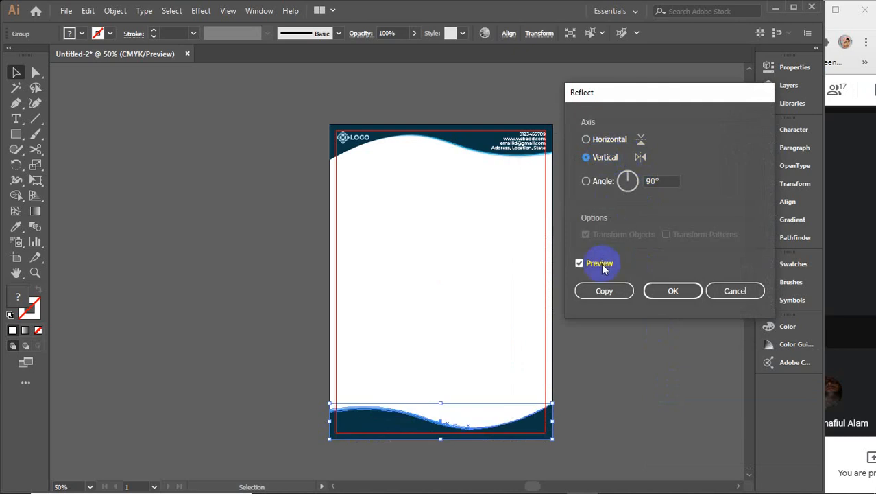
{"action": "left_click", "coordinate": [672, 291]}
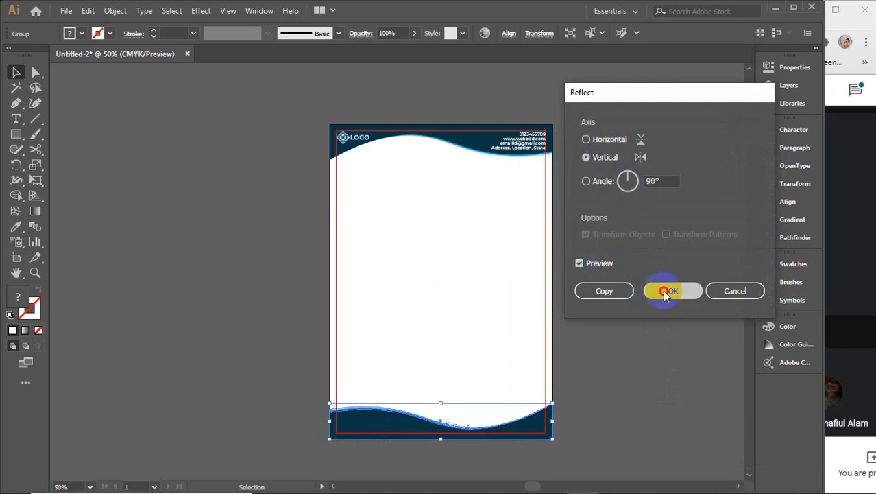
{"action": "left_click", "coordinate": [450, 422]}
Step: Shrink the footer wave's height to about 0.4 in by dragging its top handle down
{"action": "scroll", "coordinate": [452, 434], "scroll_direction": "up", "scroll_amount": 4}
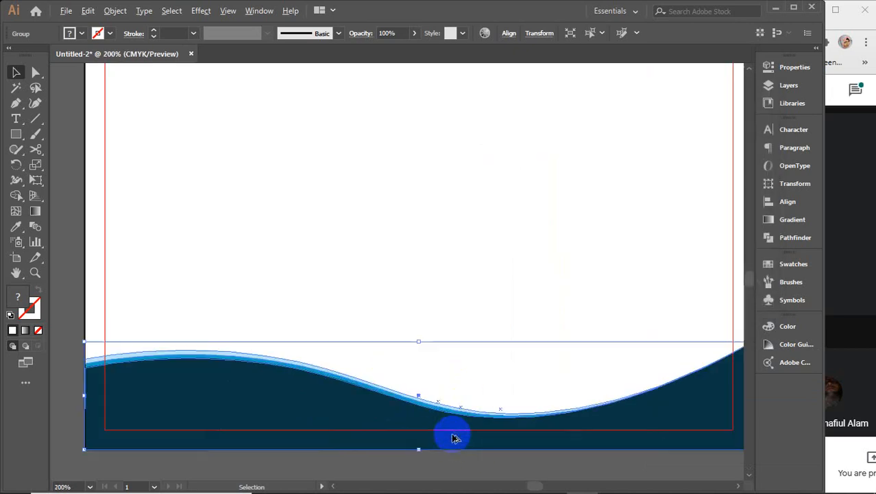
{"action": "left_click_drag", "start_coordinate": [452, 376], "coordinate": [491, 263]}
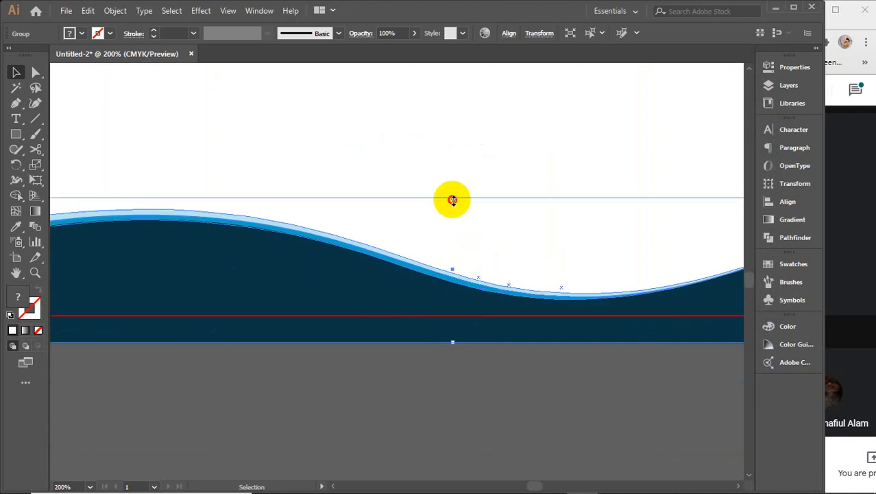
{"action": "left_click_drag", "start_coordinate": [453, 199], "coordinate": [449, 280]}
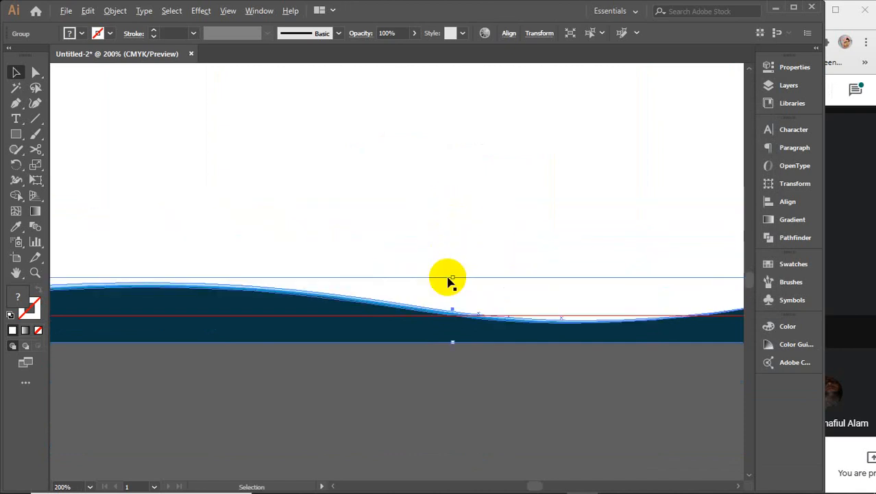
{"action": "scroll", "coordinate": [449, 282], "scroll_direction": "down", "scroll_amount": 2}
{"action": "left_click", "coordinate": [462, 381]}
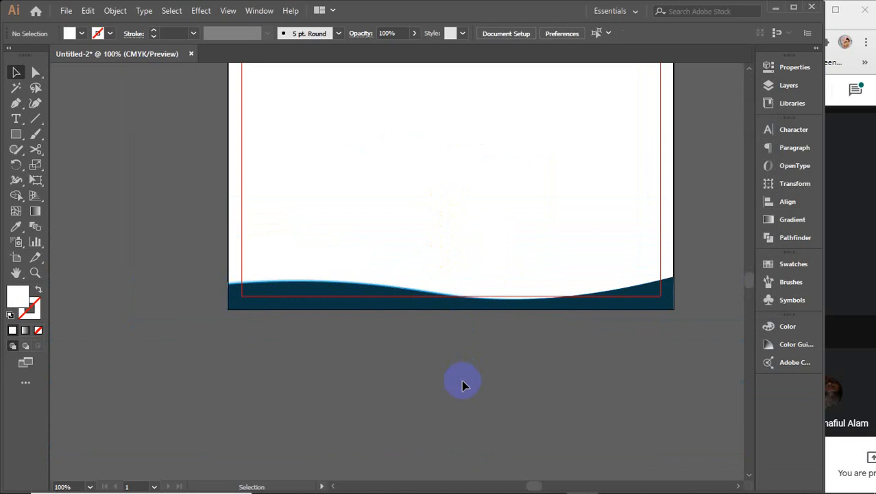
{"action": "scroll", "coordinate": [446, 298], "scroll_direction": "up", "scroll_amount": 2}
{"action": "left_click", "coordinate": [310, 289]}
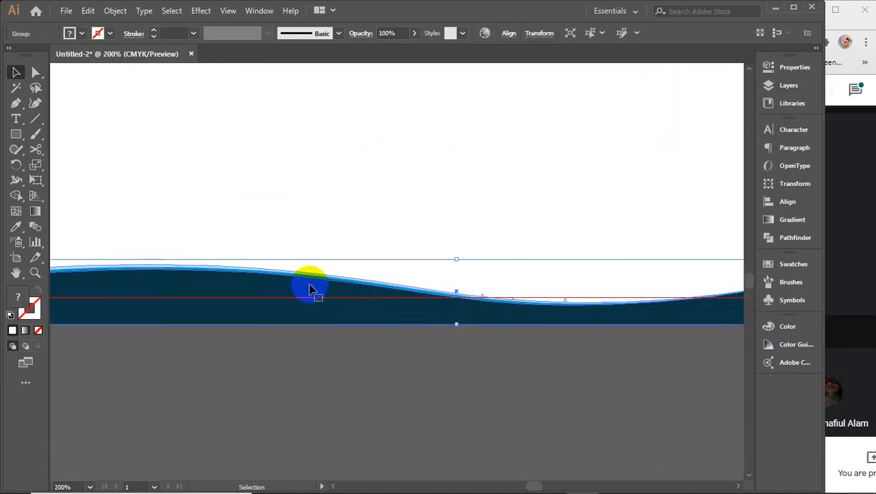
{"action": "left_click_drag", "start_coordinate": [456, 258], "coordinate": [454, 299]}
{"action": "scroll", "coordinate": [460, 398], "scroll_direction": "down", "scroll_amount": 2}
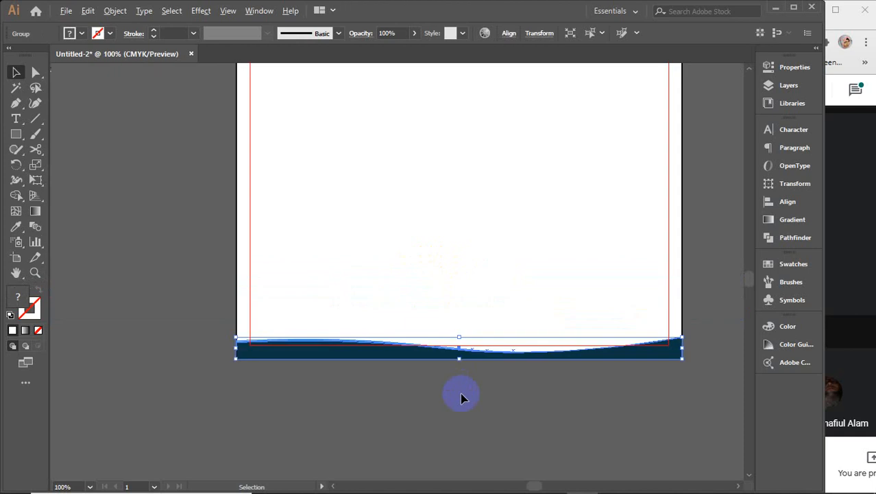
{"action": "left_click", "coordinate": [461, 398]}
{"action": "scroll", "coordinate": [304, 348], "scroll_direction": "up", "scroll_amount": 4}
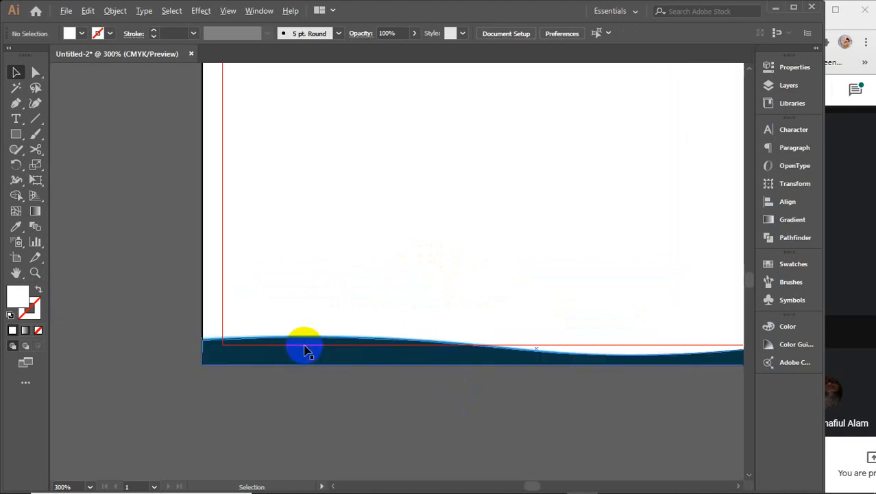
Step: Inside the footer group, extend the navy path's left end to the page edge with the Curvature tool
{"action": "scroll", "coordinate": [384, 261], "scroll_direction": "left", "scroll_amount": 3}
{"action": "scroll", "coordinate": [385, 260], "scroll_direction": "down", "scroll_amount": 1}
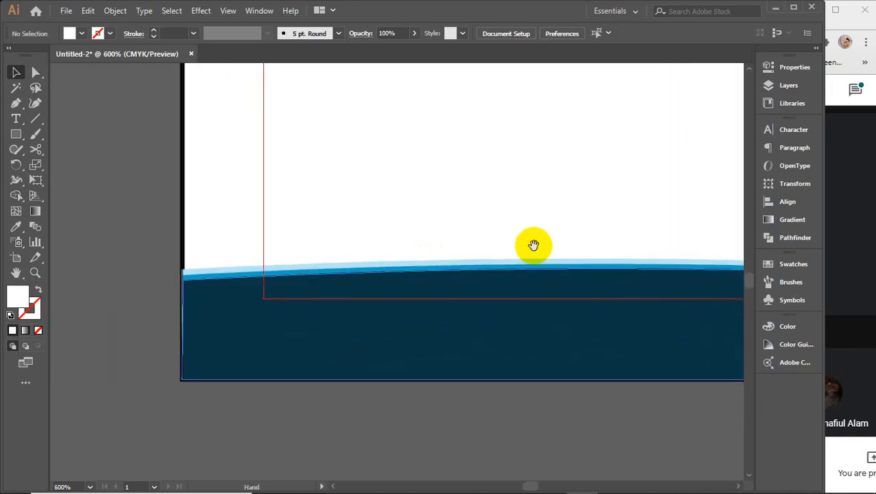
{"action": "left_click", "coordinate": [255, 304]}
{"action": "double_click", "coordinate": [226, 304]}
{"action": "left_click", "coordinate": [225, 303]}
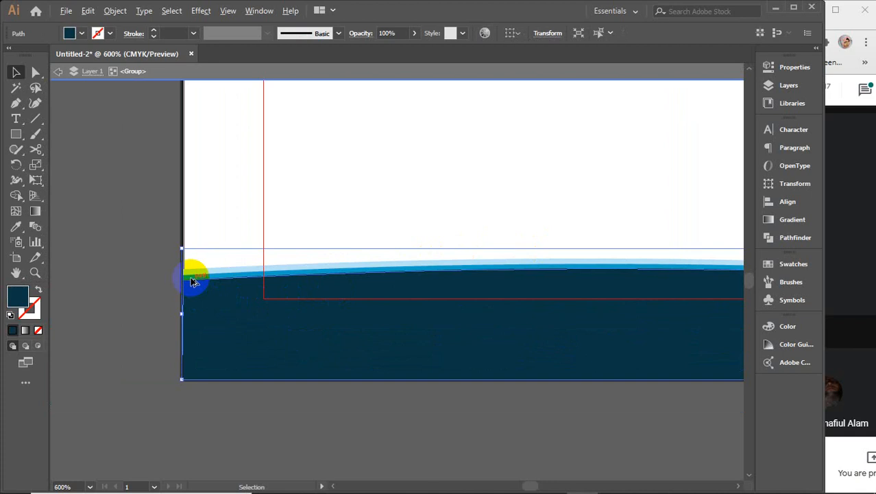
{"action": "scroll", "coordinate": [194, 281], "scroll_direction": "up", "scroll_amount": 3}
{"action": "left_click_drag", "start_coordinate": [239, 333], "coordinate": [317, 303]}
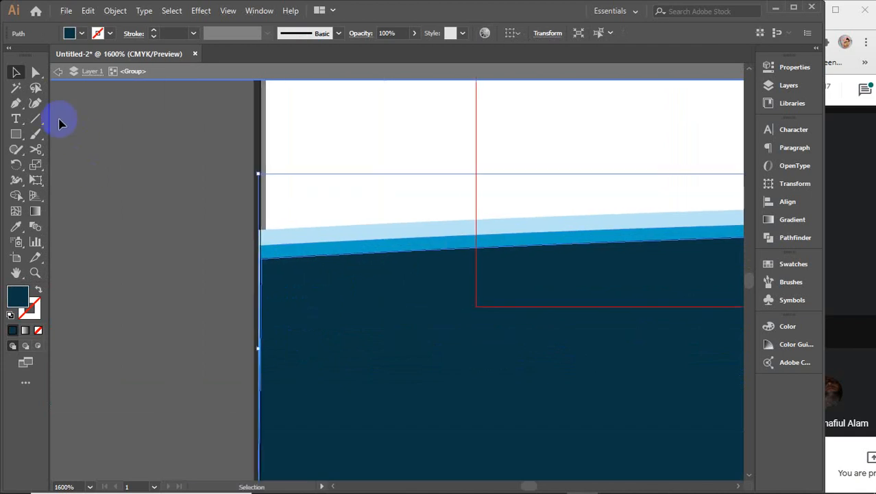
{"action": "left_click", "coordinate": [37, 106]}
{"action": "left_click", "coordinate": [260, 261]}
{"action": "scroll", "coordinate": [261, 263], "scroll_direction": "up", "scroll_amount": 4}
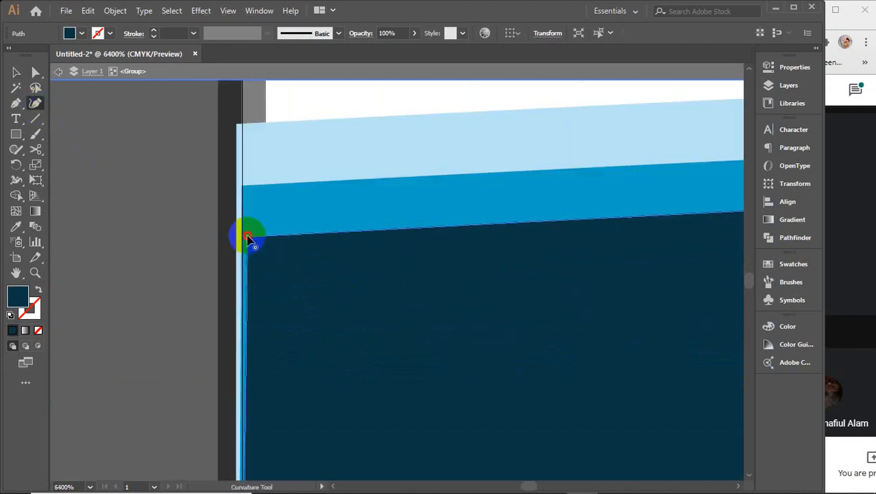
{"action": "left_click_drag", "start_coordinate": [248, 238], "coordinate": [237, 236]}
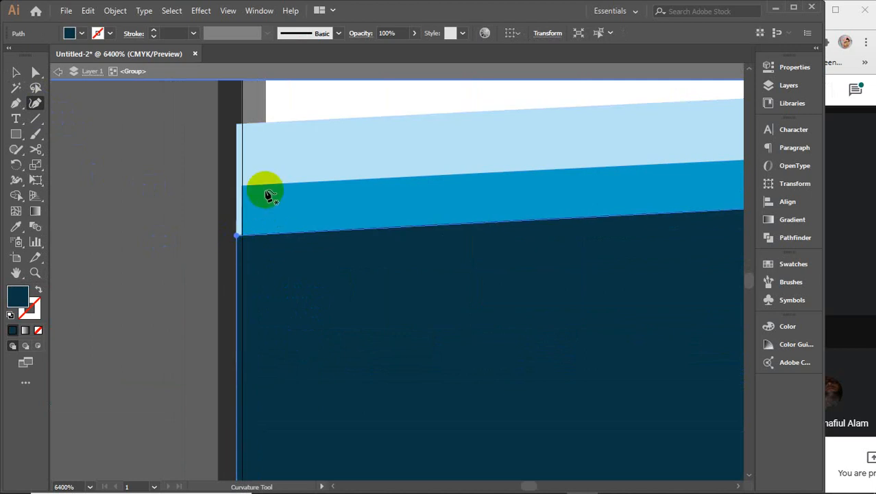
Step: Raise the left ends of the mid-blue and light-blue bands
{"action": "left_click", "coordinate": [241, 186]}
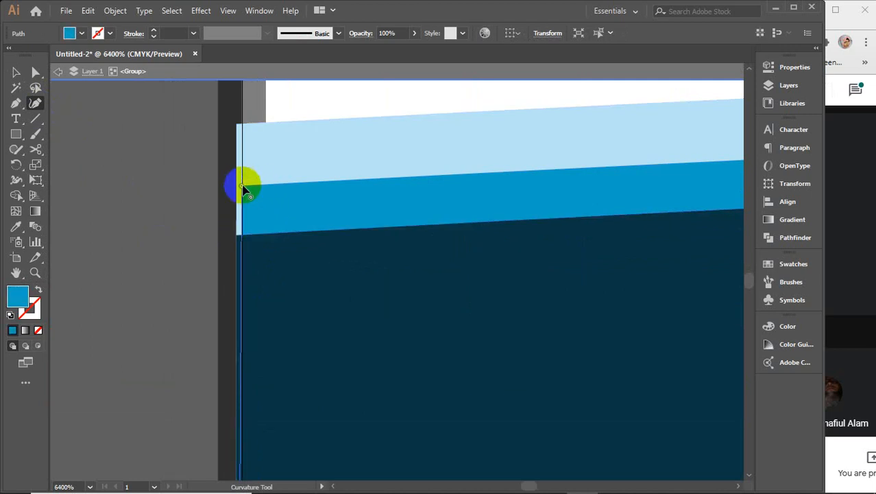
{"action": "left_click_drag", "start_coordinate": [242, 188], "coordinate": [239, 165]}
{"action": "left_click", "coordinate": [260, 125]}
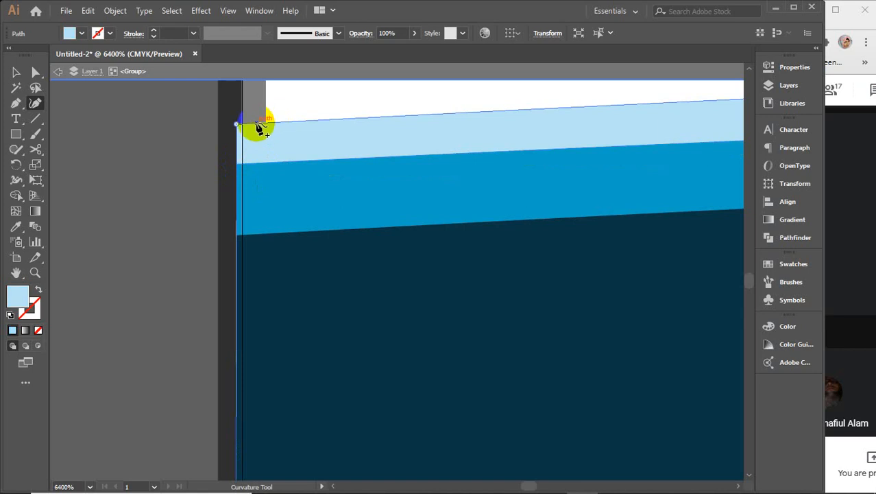
{"action": "scroll", "coordinate": [263, 129], "scroll_direction": "up", "scroll_amount": 5}
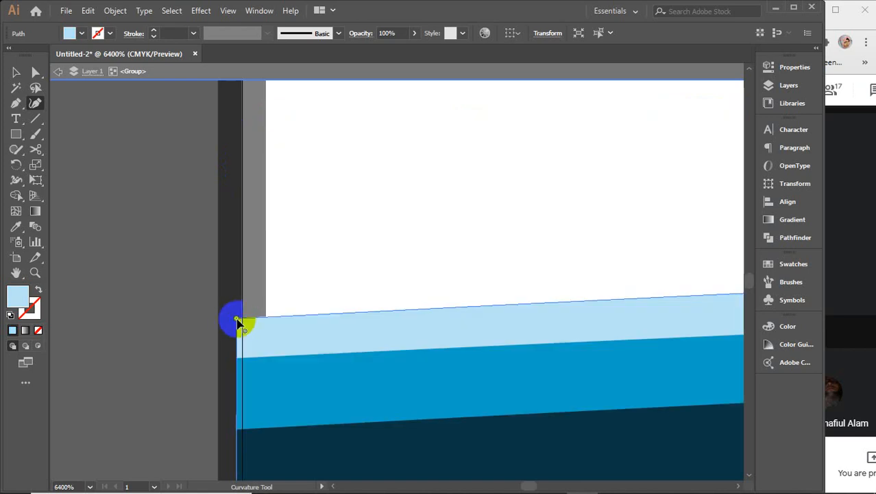
{"action": "left_click_drag", "start_coordinate": [238, 322], "coordinate": [244, 272]}
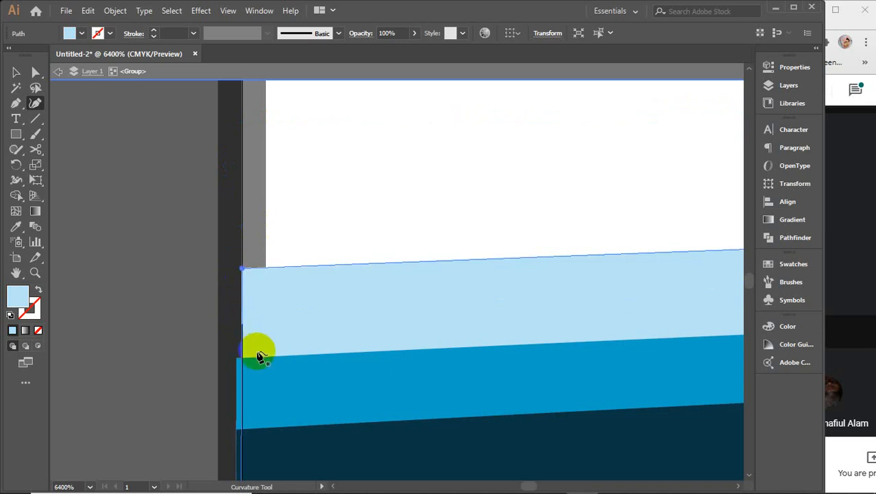
{"action": "left_click", "coordinate": [237, 358]}
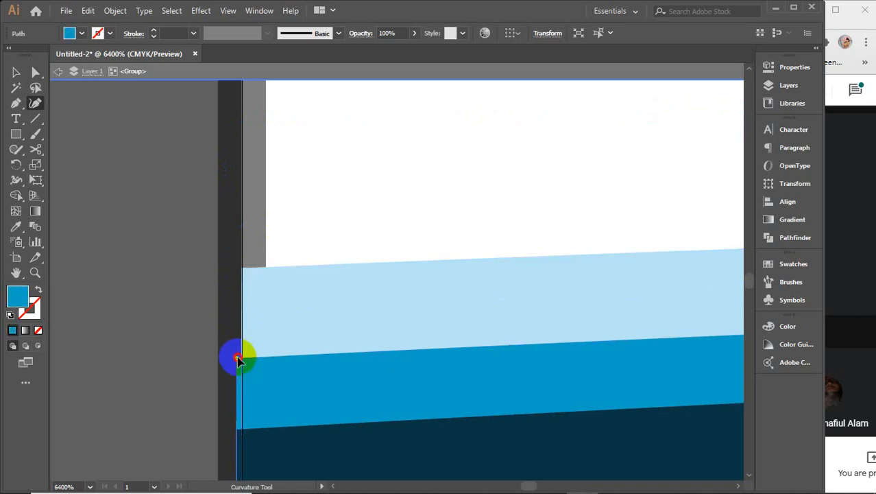
{"action": "left_click", "coordinate": [240, 358]}
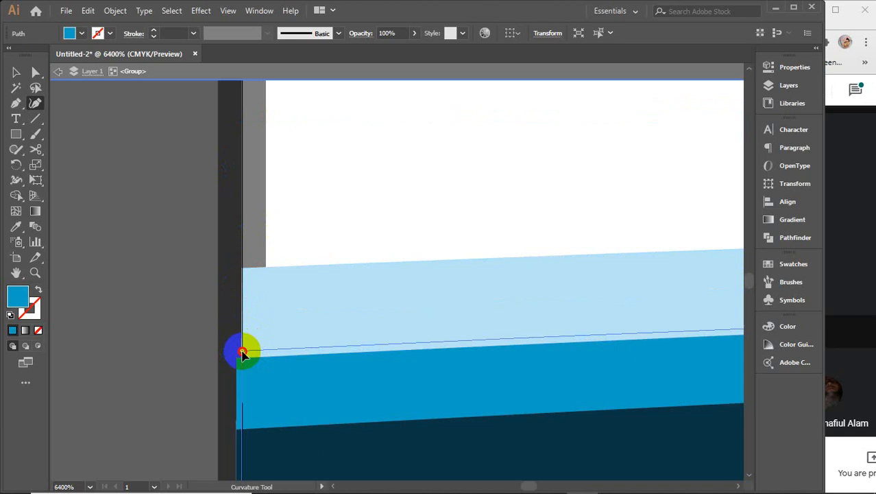
{"action": "scroll", "coordinate": [245, 354], "scroll_direction": "down", "scroll_amount": 5}
{"action": "scroll", "coordinate": [245, 353], "scroll_direction": "up", "scroll_amount": 2}
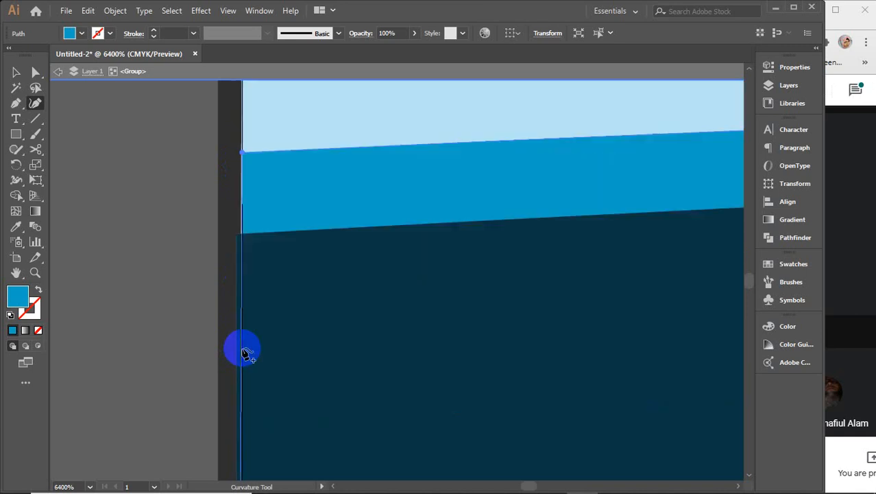
Step: Add an anchor on the band boundary, close the navy footer shape, and align its left corners
{"action": "left_click", "coordinate": [263, 234]}
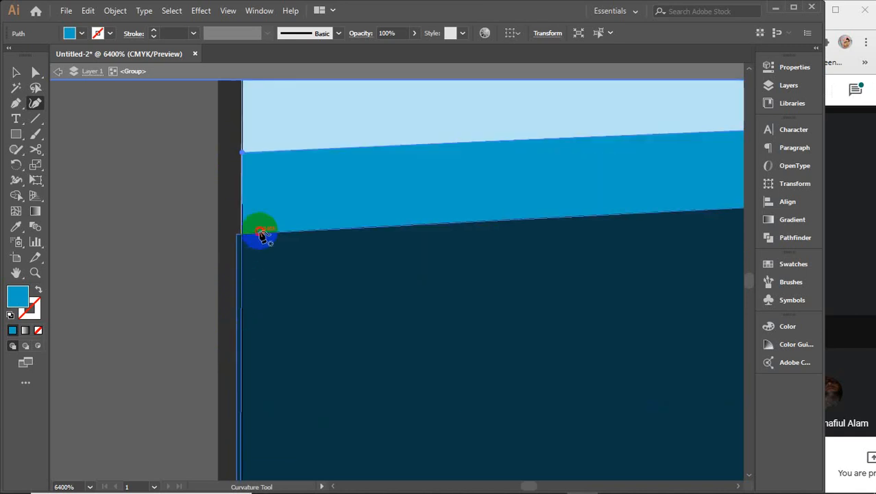
{"action": "left_click", "coordinate": [259, 233]}
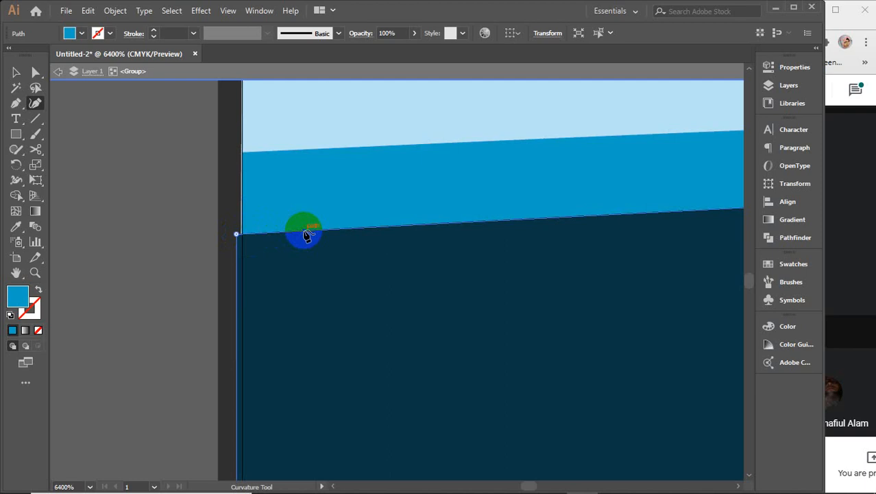
{"action": "left_click", "coordinate": [236, 235]}
{"action": "left_click_drag", "start_coordinate": [237, 236], "coordinate": [243, 235]}
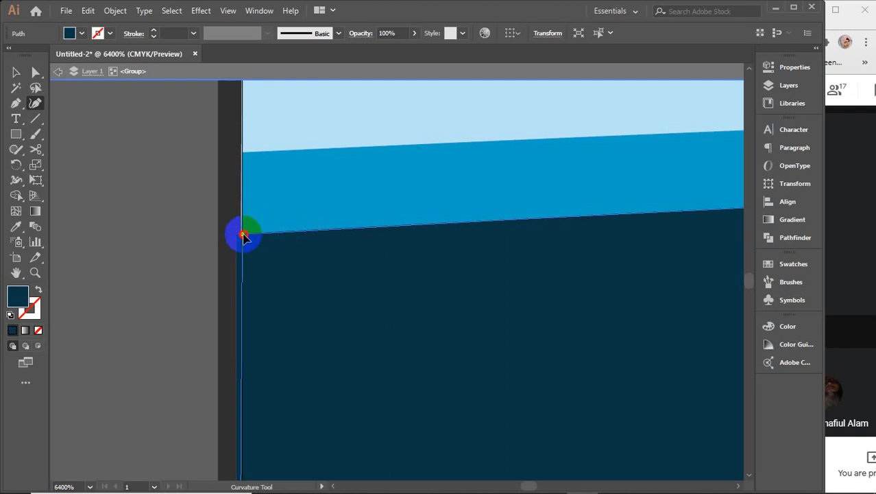
{"action": "scroll", "coordinate": [285, 281], "scroll_direction": "down", "scroll_amount": 10}
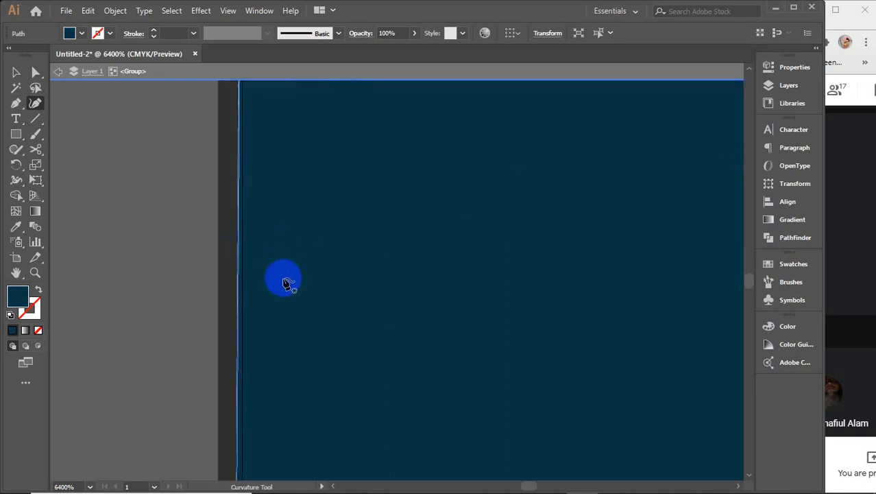
{"action": "scroll", "coordinate": [285, 282], "scroll_direction": "down", "scroll_amount": 5}
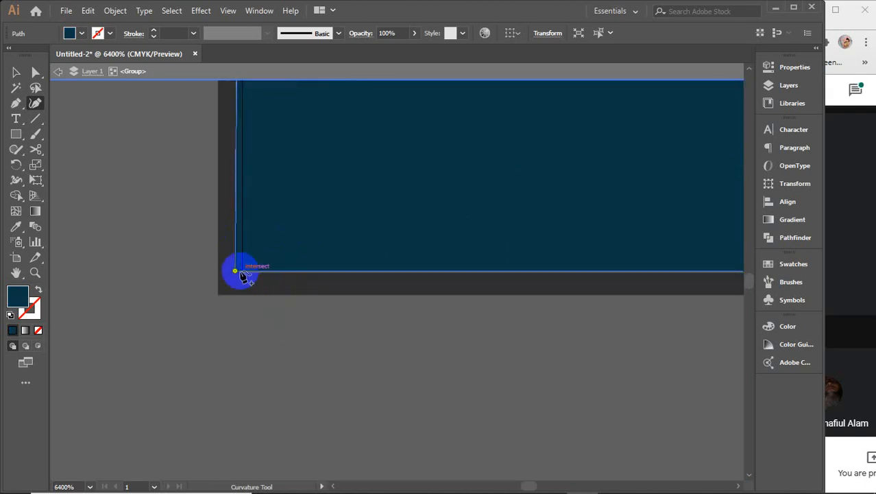
{"action": "scroll", "coordinate": [240, 274], "scroll_direction": "up", "scroll_amount": 3}
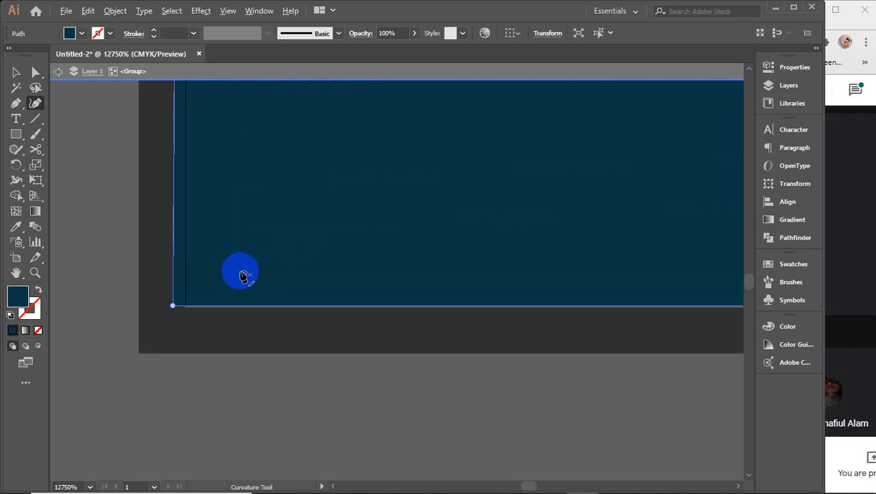
{"action": "left_click_drag", "start_coordinate": [172, 306], "coordinate": [186, 308]}
{"action": "left_click", "coordinate": [176, 308]}
{"action": "scroll", "coordinate": [288, 312], "scroll_direction": "down", "scroll_amount": 8}
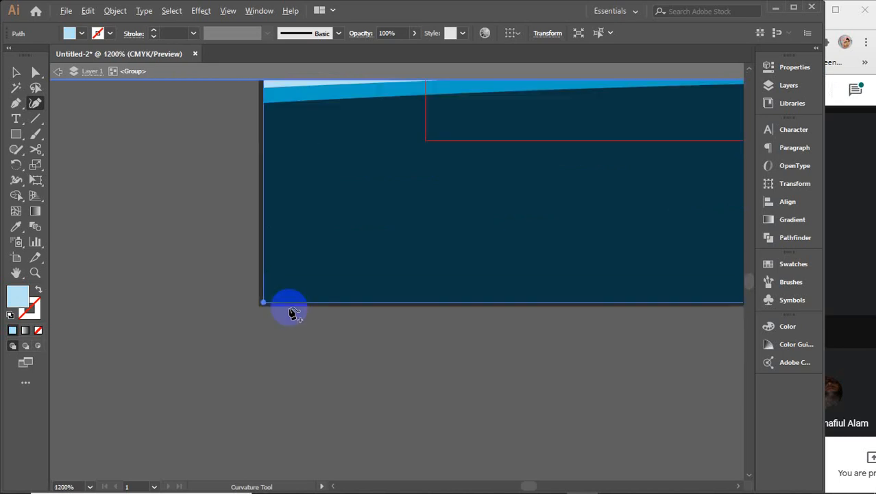
{"action": "left_click", "coordinate": [287, 303]}
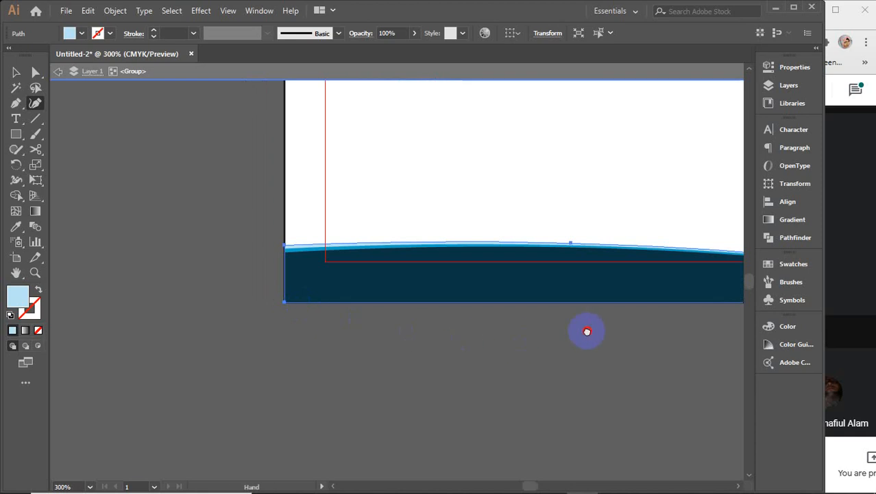
Step: Bulge the footer wave's top edge upward
{"action": "left_click_drag", "start_coordinate": [587, 331], "coordinate": [286, 373]}
{"action": "left_click_drag", "start_coordinate": [608, 369], "coordinate": [292, 374]}
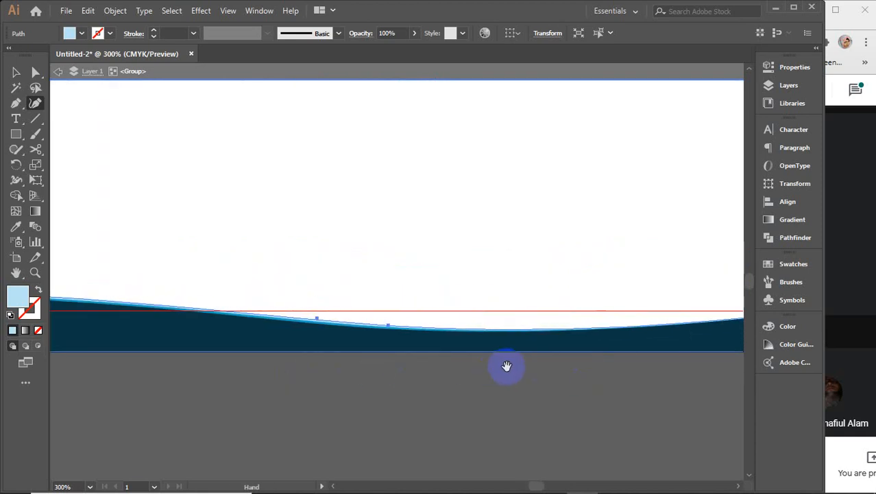
{"action": "mouse_move", "coordinate": [507, 365]}
{"action": "left_mouse_down"}
{"action": "mouse_move", "coordinate": [263, 372]}
{"action": "mouse_move", "coordinate": [514, 372]}
{"action": "left_mouse_up"}
{"action": "left_click_drag", "start_coordinate": [286, 390], "coordinate": [549, 395]}
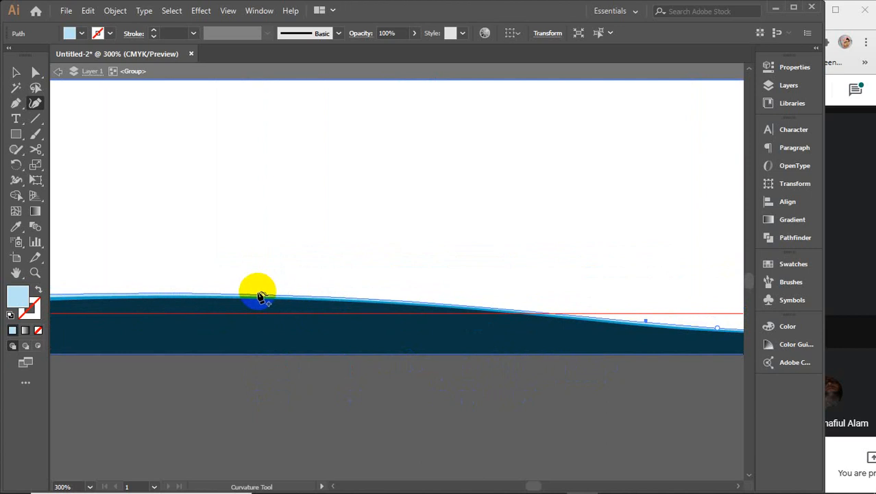
{"action": "scroll", "coordinate": [260, 295], "scroll_direction": "up", "scroll_amount": 5}
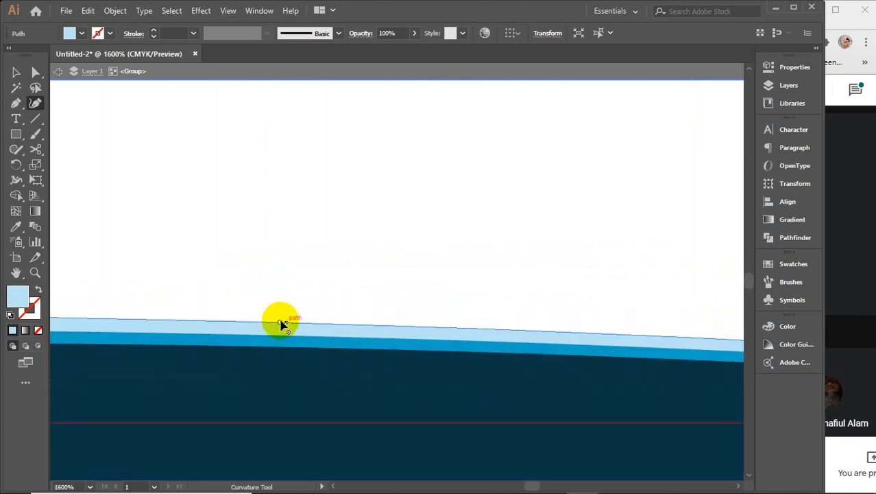
{"action": "left_click_drag", "start_coordinate": [279, 322], "coordinate": [278, 311]}
{"action": "left_click", "coordinate": [292, 337]}
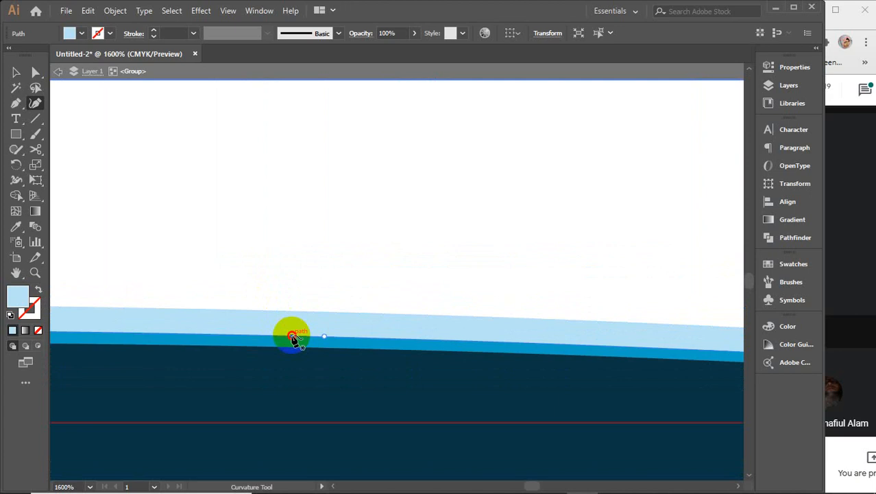
{"action": "left_click", "coordinate": [324, 338]}
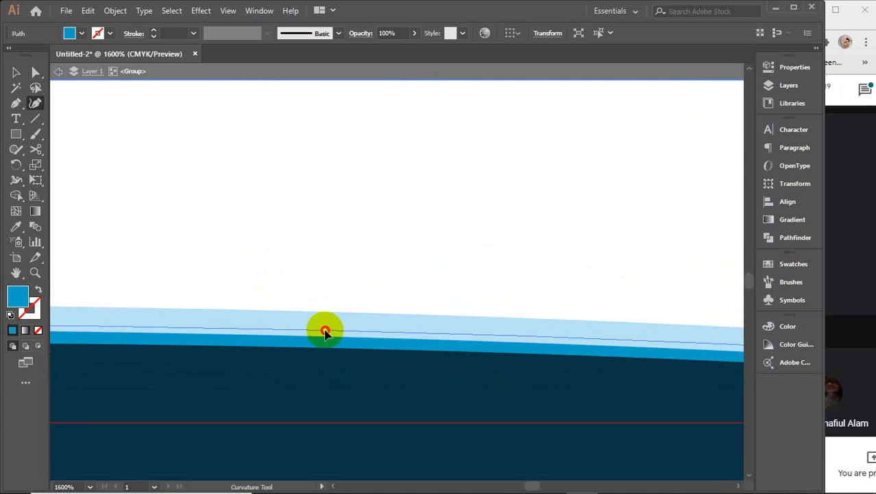
Step: Exit isolation mode, select all letterhead objects and group them with Ctrl+G
{"action": "left_click", "coordinate": [16, 72]}
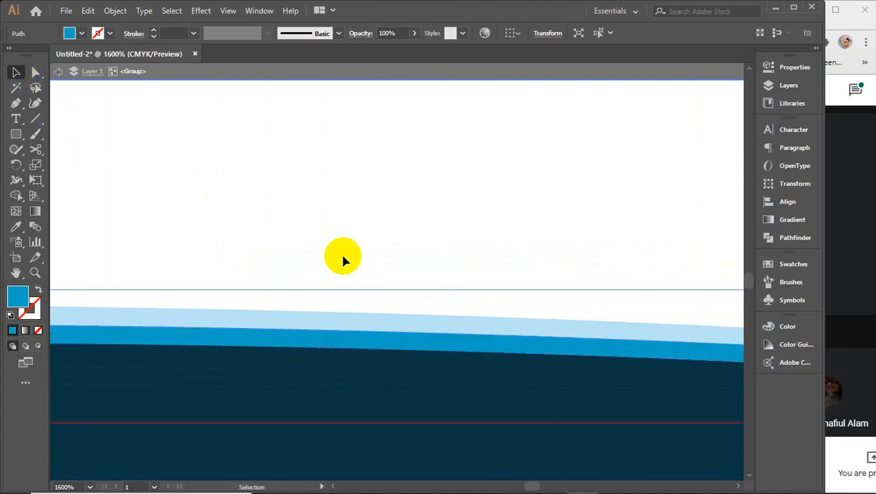
{"action": "scroll", "coordinate": [365, 262], "scroll_direction": "down", "scroll_amount": 6}
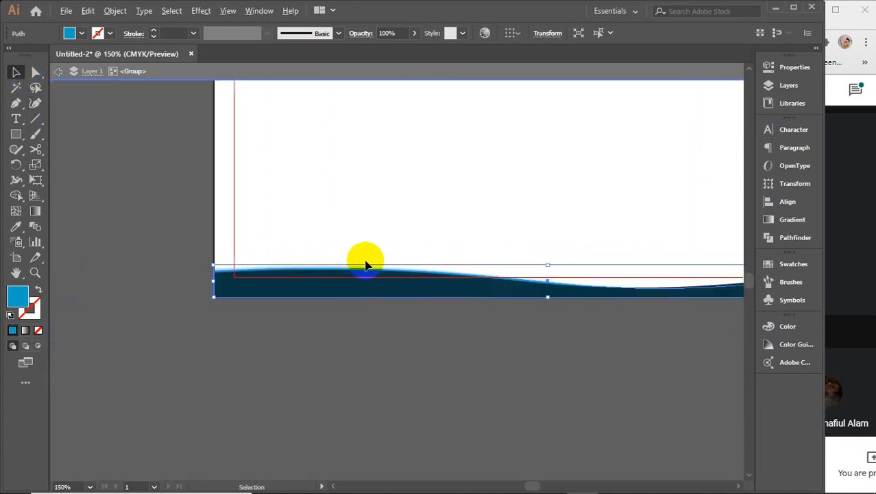
{"action": "left_click", "coordinate": [419, 362]}
{"action": "scroll", "coordinate": [426, 378], "scroll_direction": "down", "scroll_amount": 5}
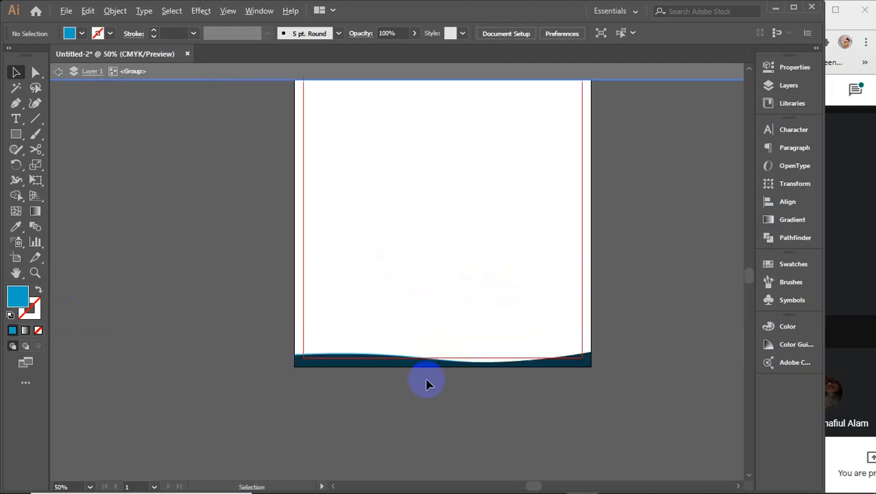
{"action": "left_click", "coordinate": [473, 73]}
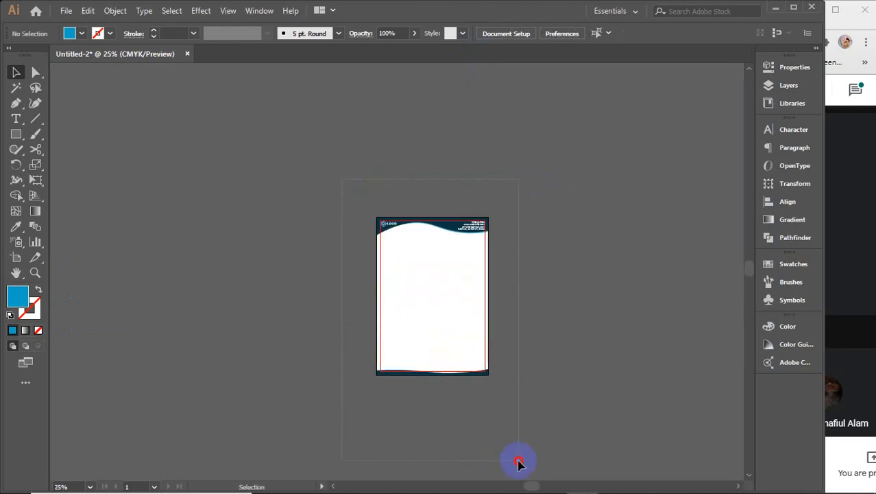
{"action": "left_click_drag", "start_coordinate": [518, 464], "coordinate": [520, 461]}
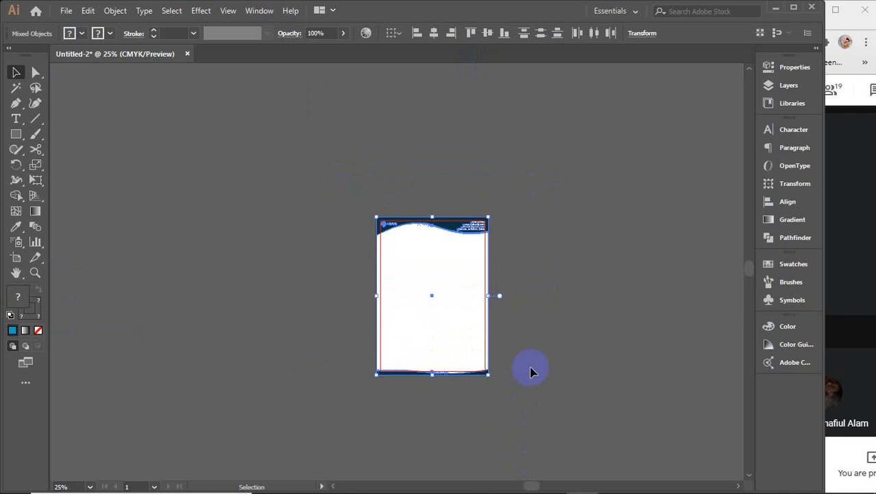
{"action": "key", "text": "ctrl+g"}
{"action": "left_click", "coordinate": [544, 312]}
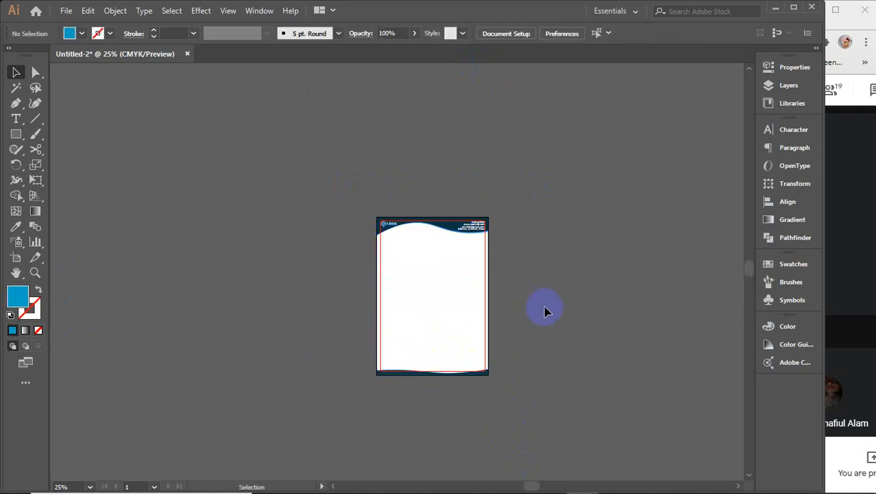
{"action": "scroll", "coordinate": [441, 284], "scroll_direction": "up", "scroll_amount": 2}
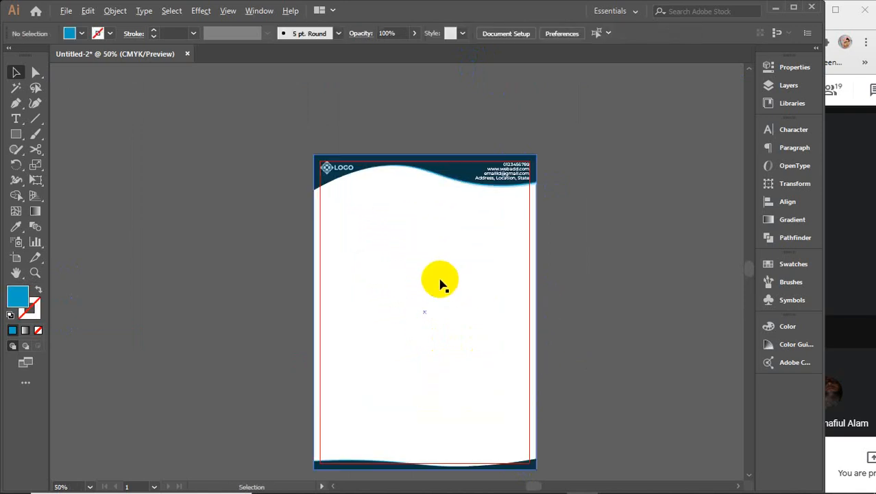
Step: Copy the header logo and paste an enlarged copy near the page centre
{"action": "left_click", "coordinate": [326, 175]}
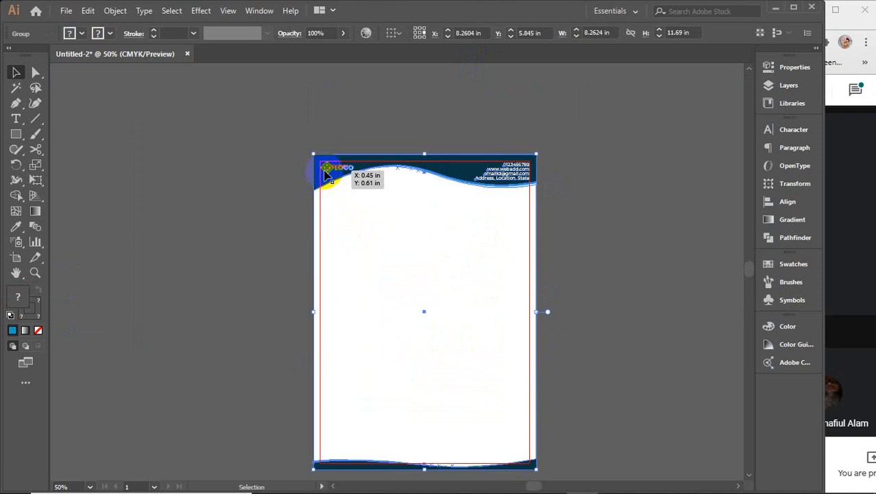
{"action": "double_click", "coordinate": [328, 174]}
{"action": "left_click", "coordinate": [329, 172]}
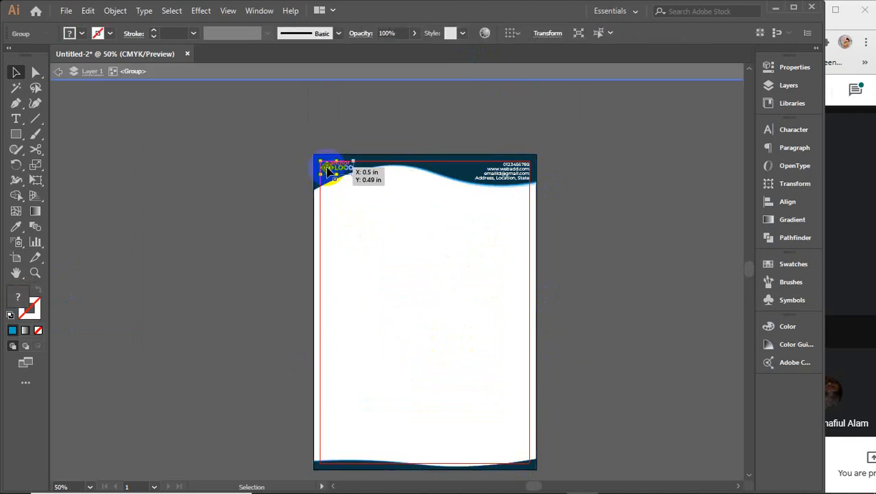
{"action": "double_click", "coordinate": [373, 86]}
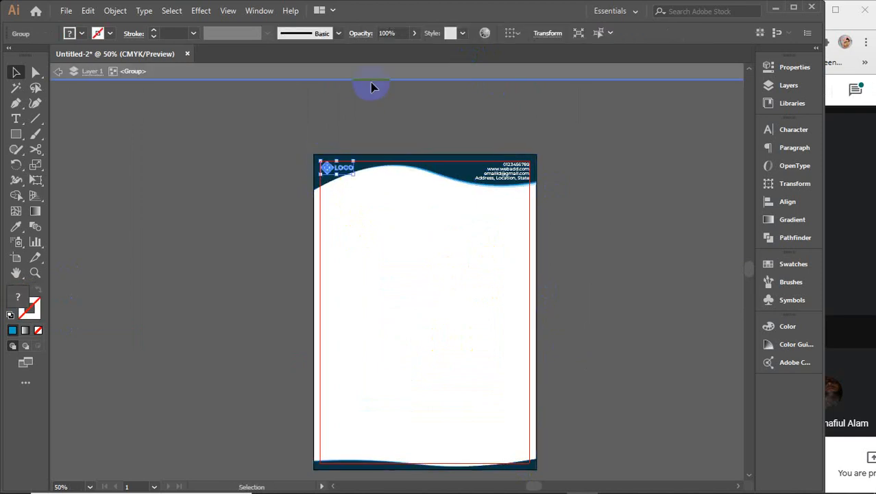
{"action": "left_click", "coordinate": [451, 325]}
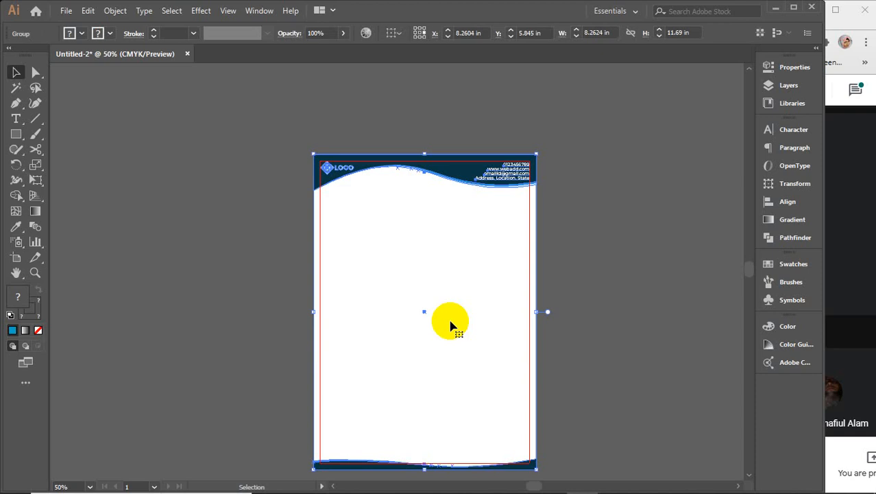
{"action": "key", "text": "ctrl+v"}
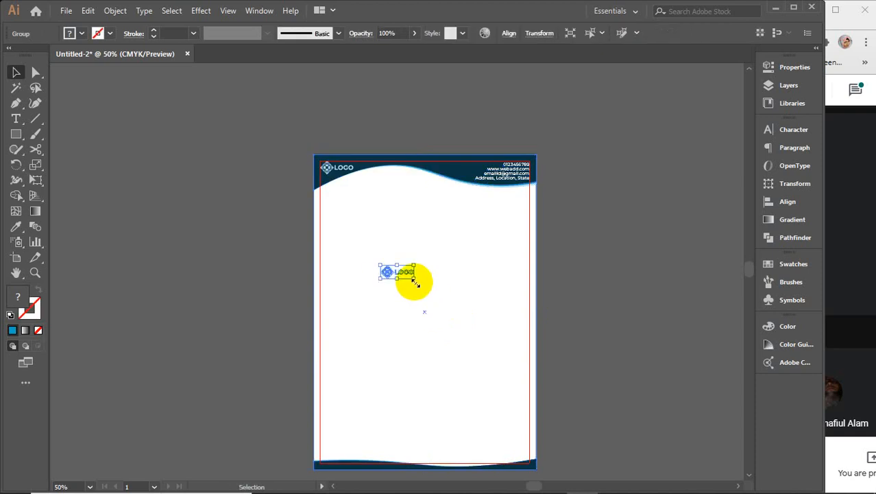
{"action": "left_click_drag", "start_coordinate": [414, 281], "coordinate": [479, 305]}
{"action": "left_click_drag", "start_coordinate": [356, 278], "coordinate": [397, 327]}
Step: Centre the enlarged logo horizontally and vertically on the letterhead
{"action": "left_click", "coordinate": [456, 406], "text": "shift"}
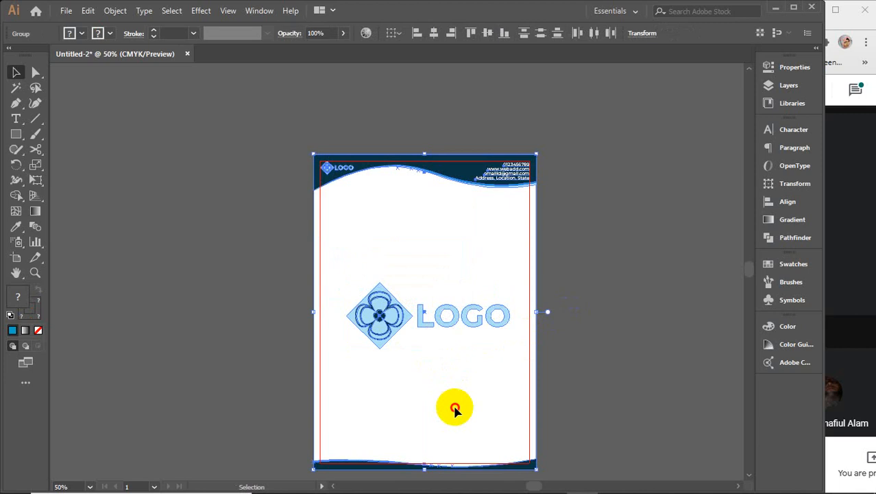
{"action": "left_click", "coordinate": [456, 405]}
{"action": "left_click", "coordinate": [434, 33]}
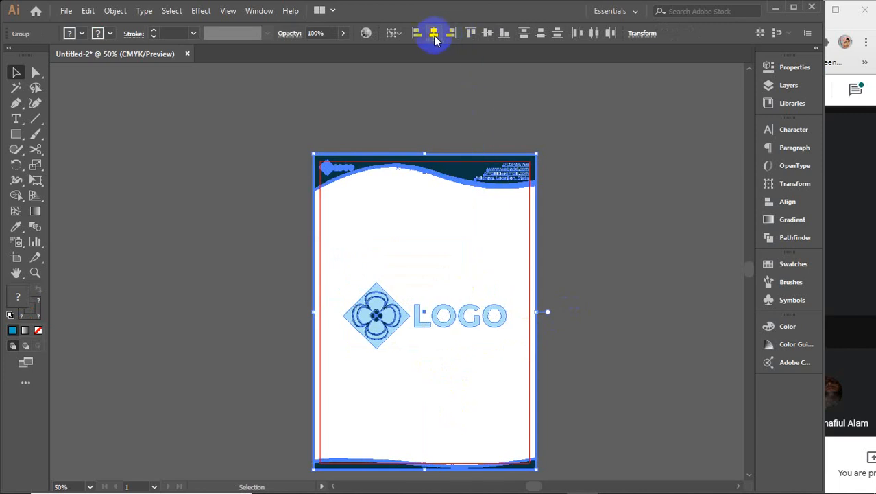
{"action": "left_click", "coordinate": [488, 33]}
{"action": "left_click", "coordinate": [624, 262]}
{"action": "left_click", "coordinate": [352, 309]}
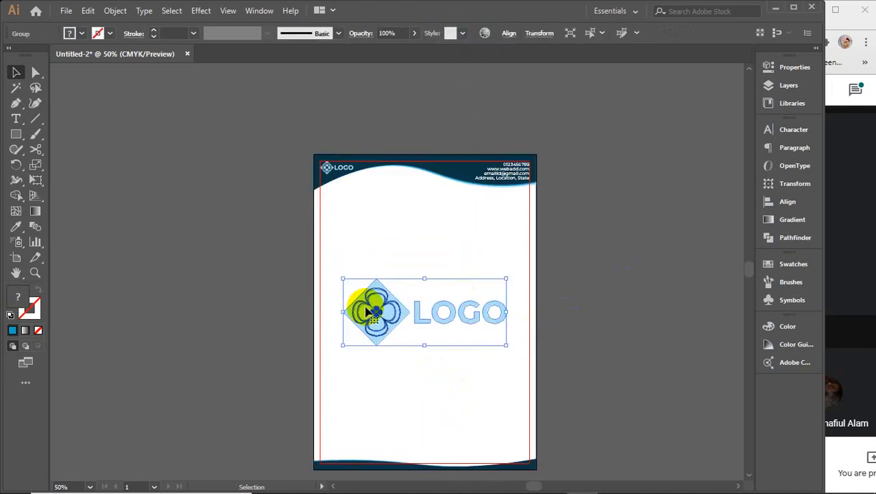
{"action": "left_click", "coordinate": [388, 33]}
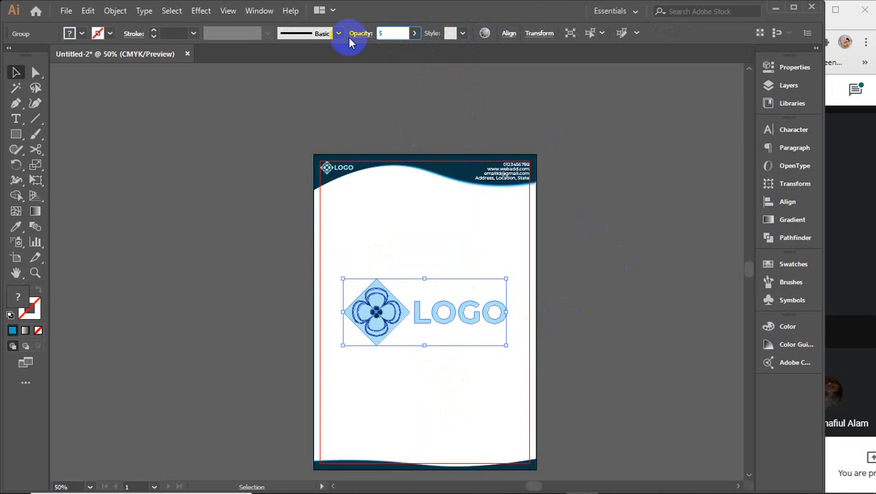
Step: Try 5% and 10% opacity on the logo watermark, then settle on 20%
{"action": "type", "text": "5"}
{"action": "key", "text": "Return"}
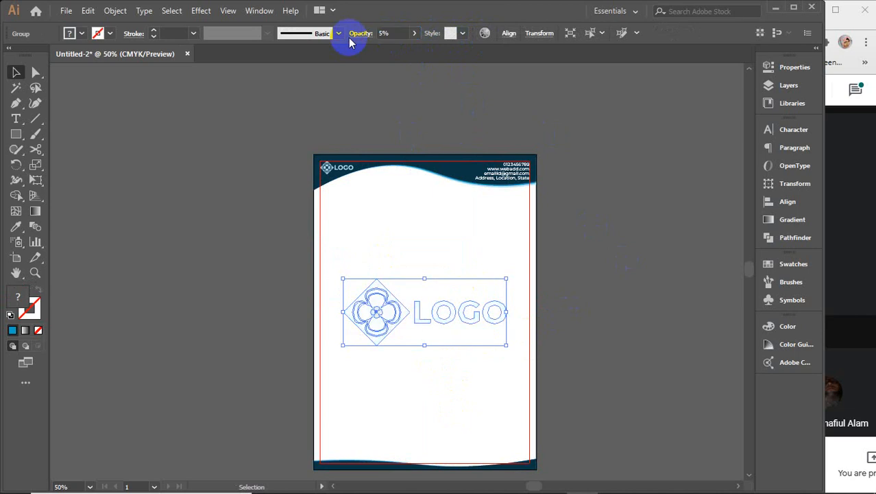
{"action": "left_click", "coordinate": [564, 256]}
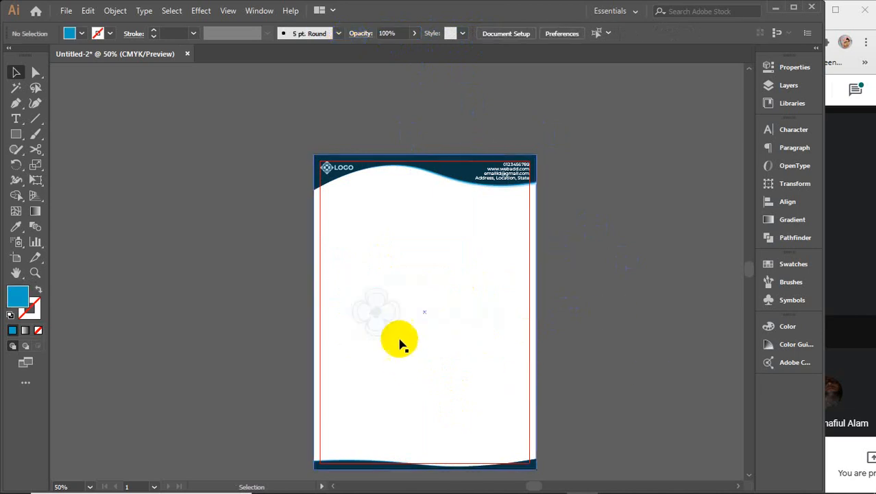
{"action": "left_click", "coordinate": [387, 316]}
{"action": "left_click", "coordinate": [401, 32]}
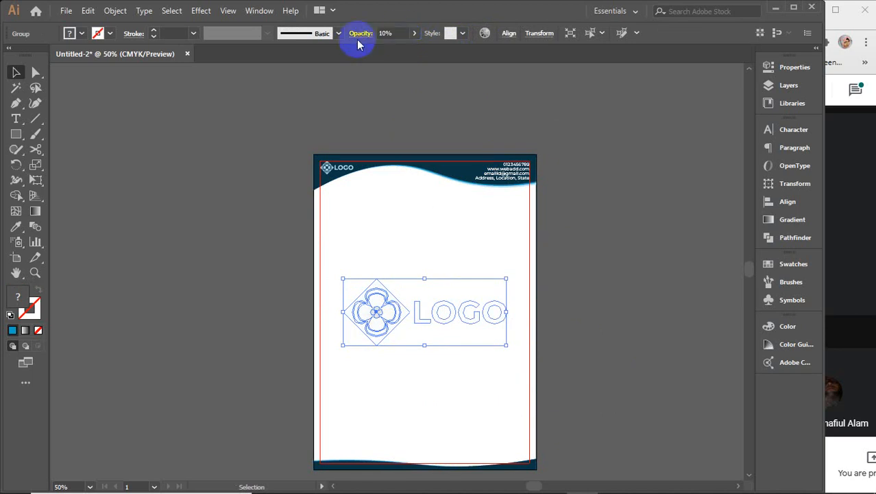
{"action": "left_click", "coordinate": [610, 290]}
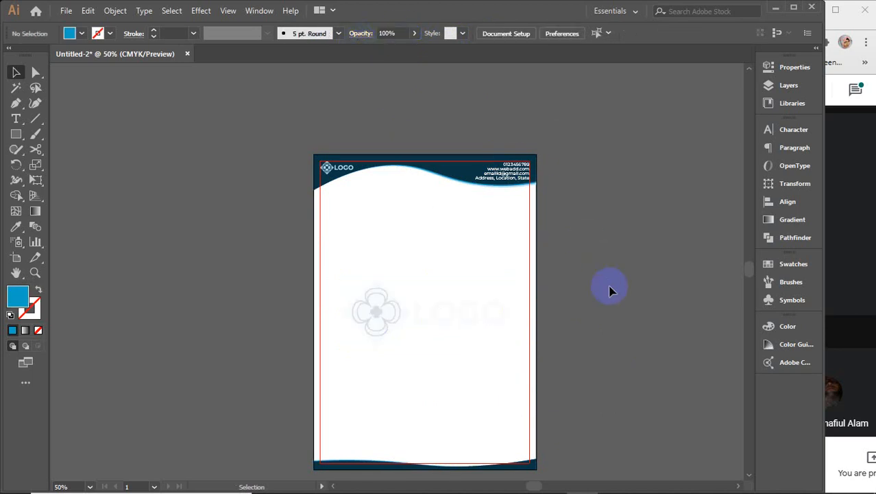
{"action": "left_click", "coordinate": [358, 313]}
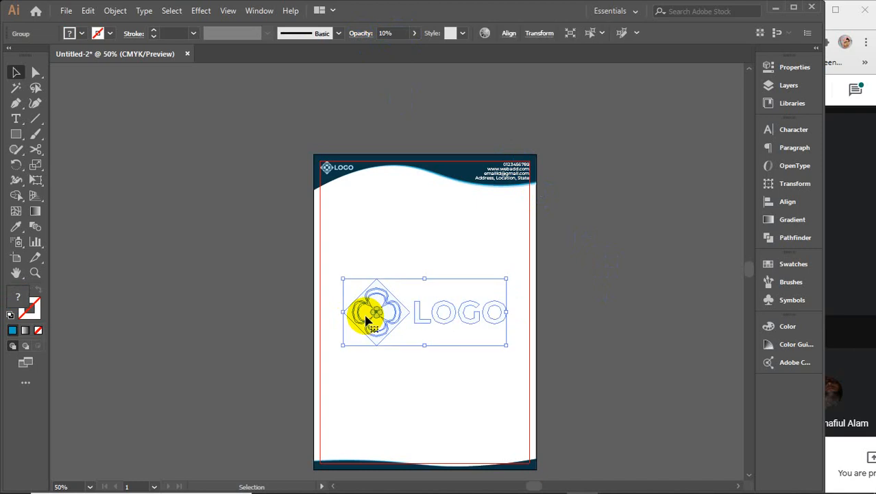
{"action": "left_click", "coordinate": [395, 33]}
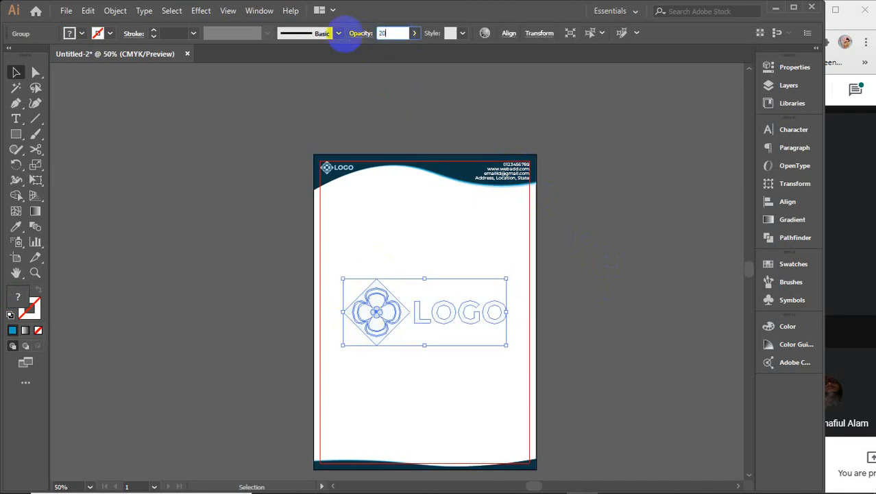
{"action": "key", "text": "Return"}
{"action": "left_click", "coordinate": [623, 319]}
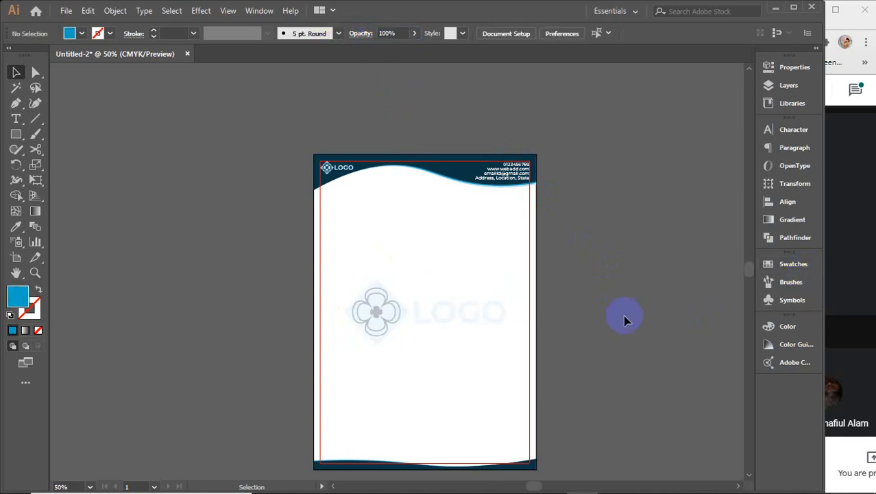
{"action": "scroll", "coordinate": [388, 322], "scroll_direction": "up", "scroll_amount": 4}
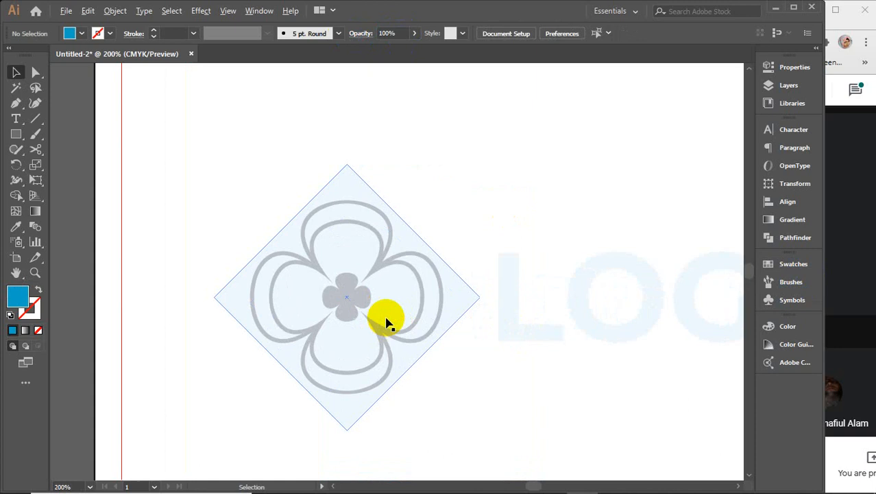
Step: Lower the flower icon inside the watermark logo to 40% opacity
{"action": "double_click", "coordinate": [382, 264]}
{"action": "left_click", "coordinate": [382, 264]}
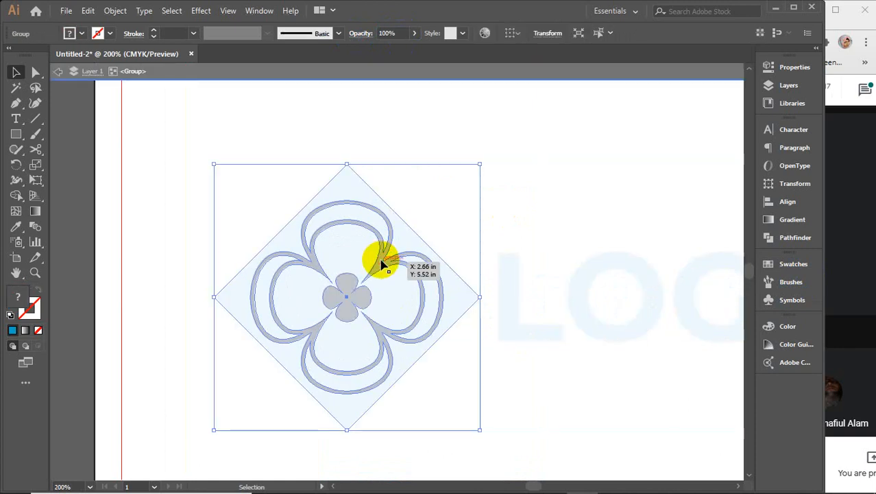
{"action": "double_click", "coordinate": [382, 264]}
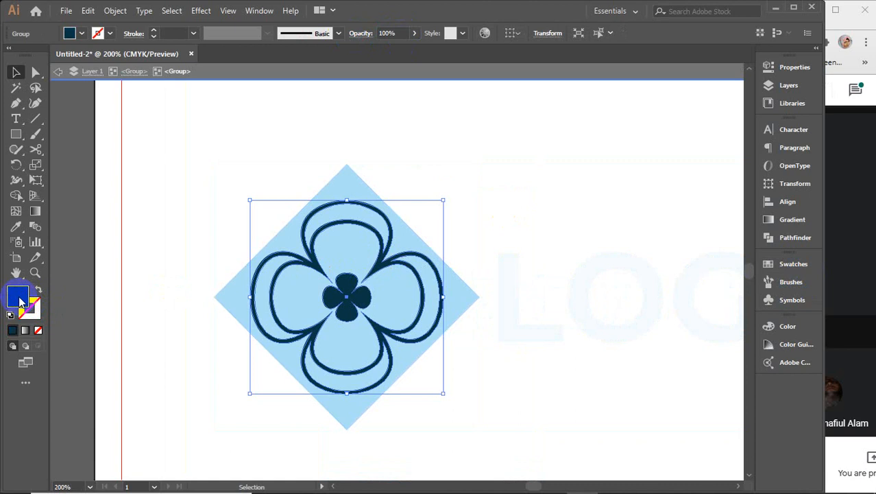
{"action": "left_click", "coordinate": [377, 33]}
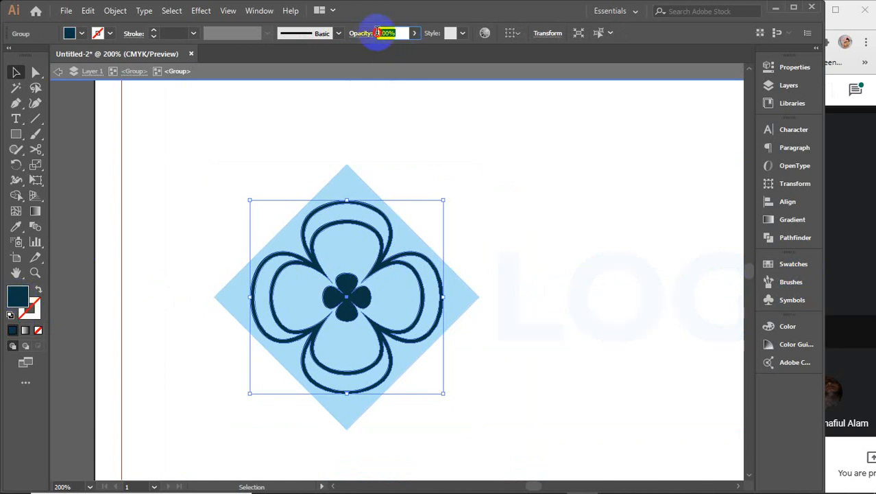
{"action": "key", "text": "Return"}
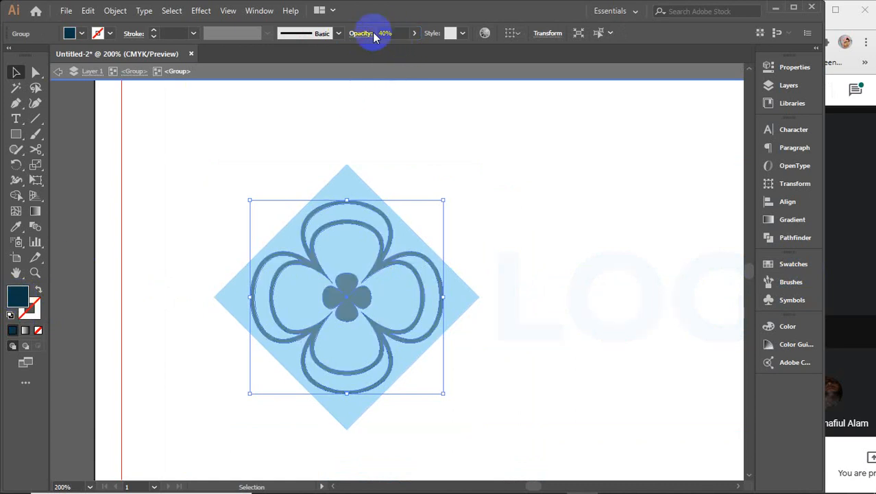
{"action": "left_click", "coordinate": [357, 76]}
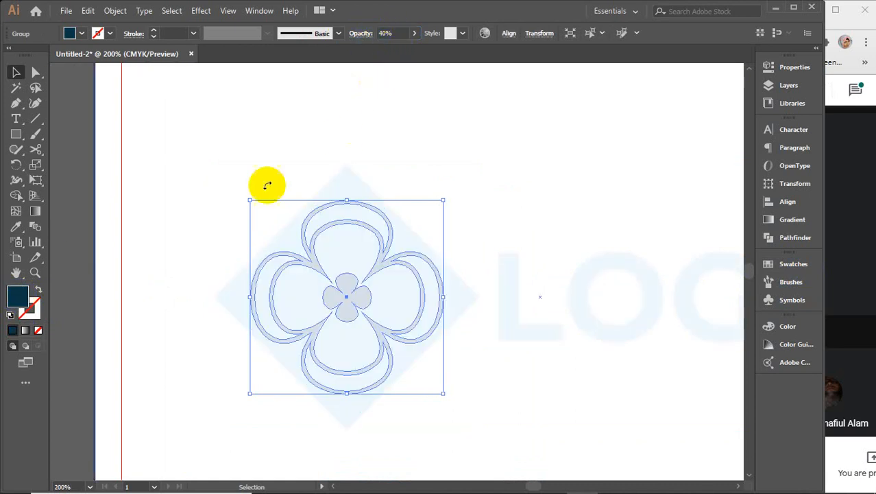
{"action": "left_click", "coordinate": [80, 205]}
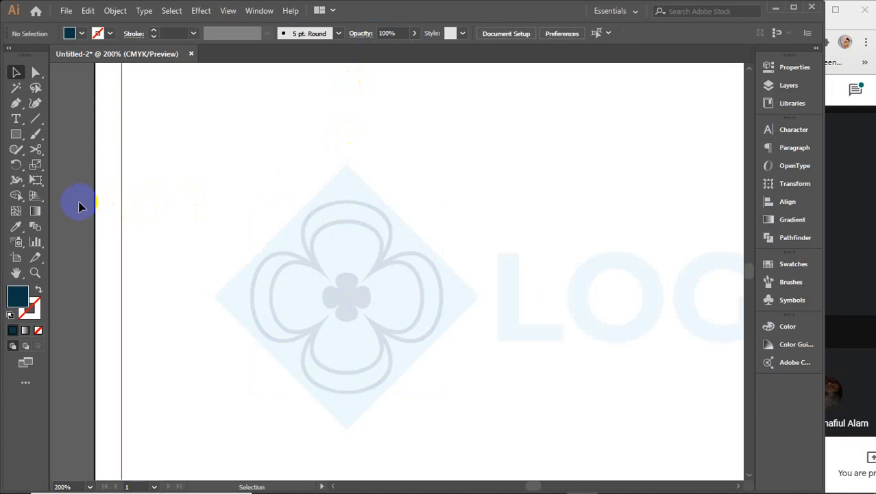
{"action": "scroll", "coordinate": [151, 202], "scroll_direction": "down", "scroll_amount": 3}
{"action": "scroll", "coordinate": [205, 206], "scroll_direction": "down", "scroll_amount": 3}
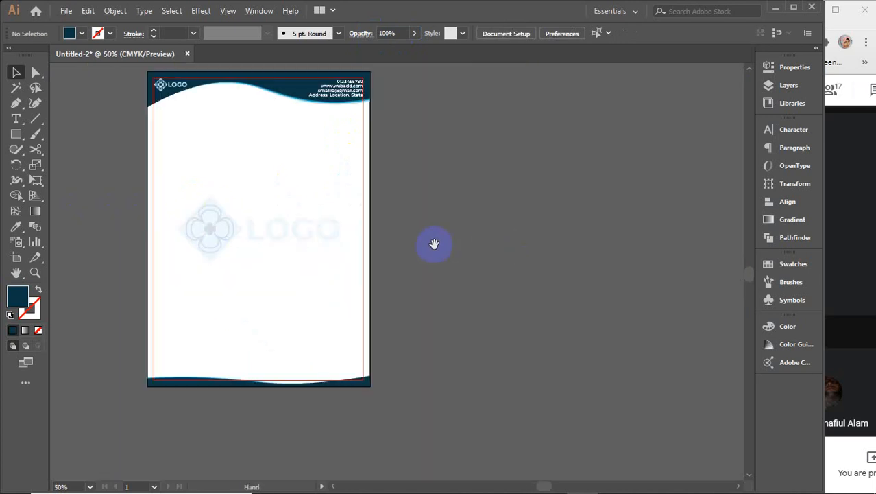
Step: Test 12% opacity on the watermark, then set it to 15%
{"action": "left_click_drag", "start_coordinate": [435, 244], "coordinate": [516, 248]}
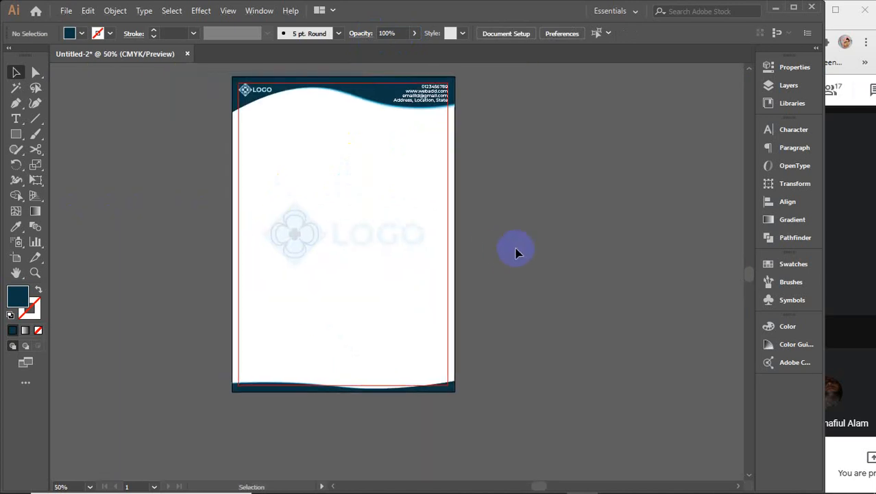
{"action": "left_click", "coordinate": [293, 226]}
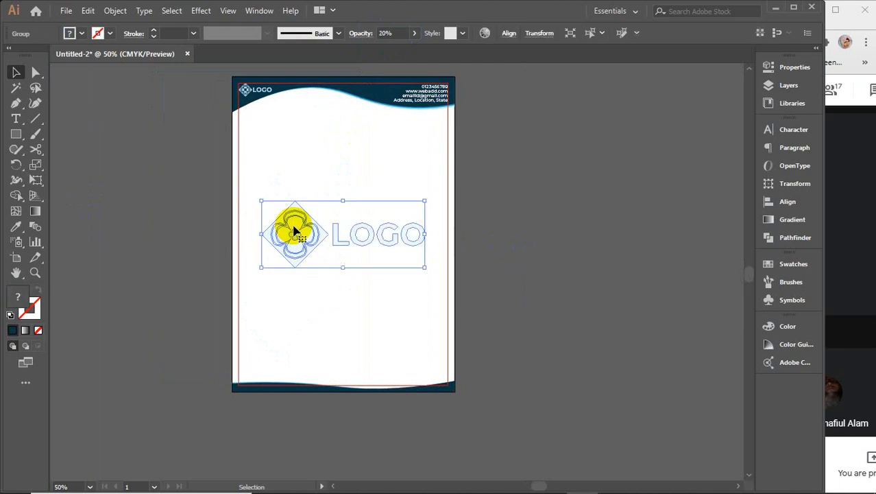
{"action": "left_click", "coordinate": [401, 33]}
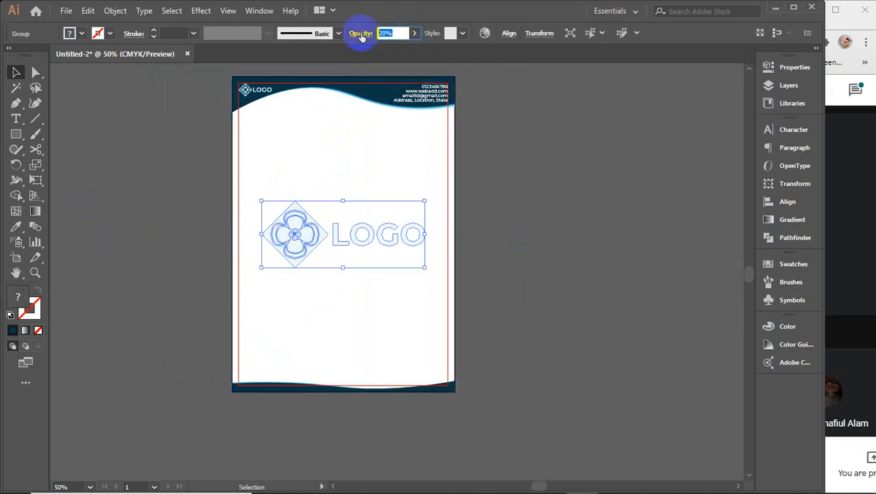
{"action": "type", "text": "12"}
{"action": "left_click", "coordinate": [602, 209]}
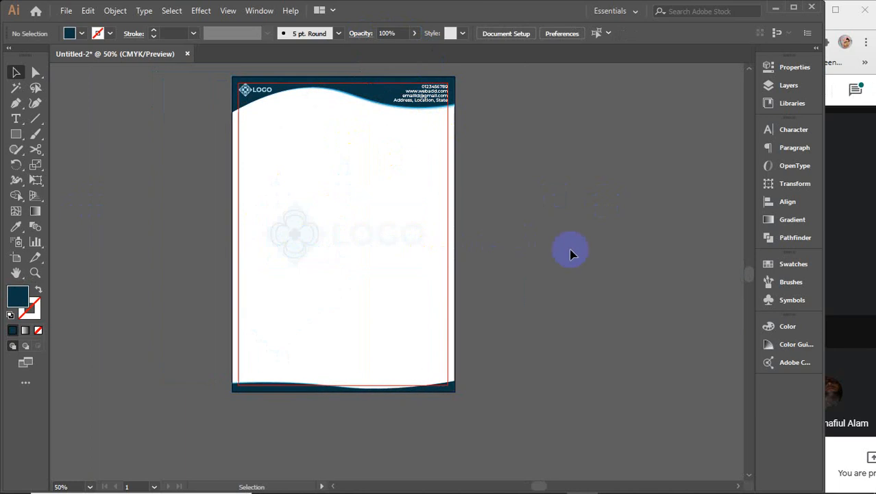
{"action": "left_click", "coordinate": [374, 236]}
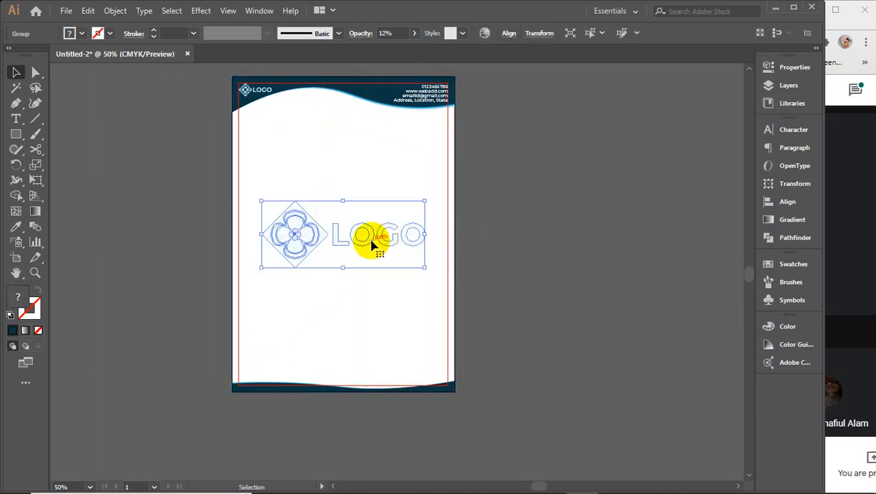
{"action": "left_click", "coordinate": [370, 34]}
{"action": "type", "text": "15"}
{"action": "key", "text": "Return"}
{"action": "left_click", "coordinate": [521, 204]}
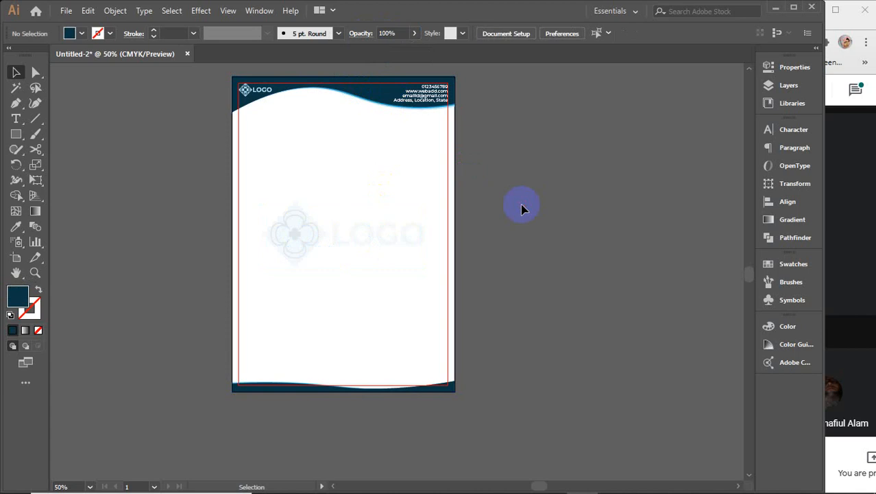
Step: Marquee-select all the letterhead artwork on the page
{"action": "left_click_drag", "start_coordinate": [172, 92], "coordinate": [537, 382]}
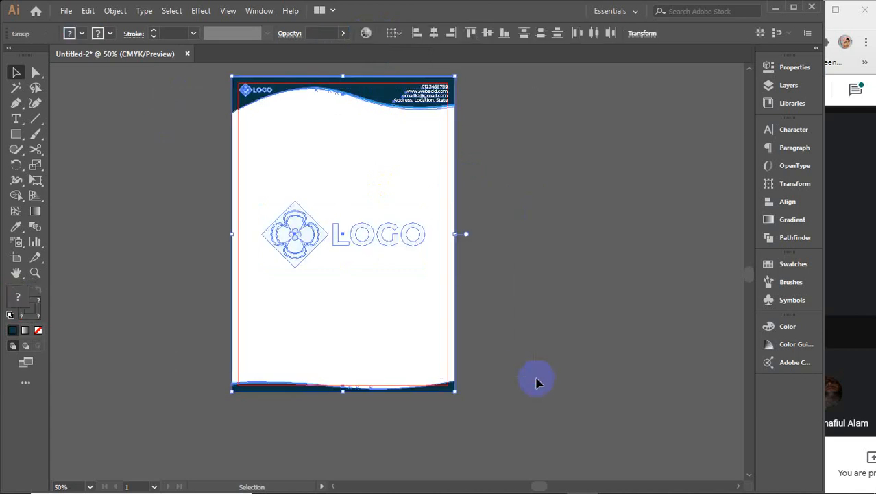
{"action": "key", "text": "a"}
{"action": "key", "text": "v"}
Step: In Photoshop, close the flyer mockup document and save its changes
{"action": "mouse_move", "coordinate": [446, 488]}
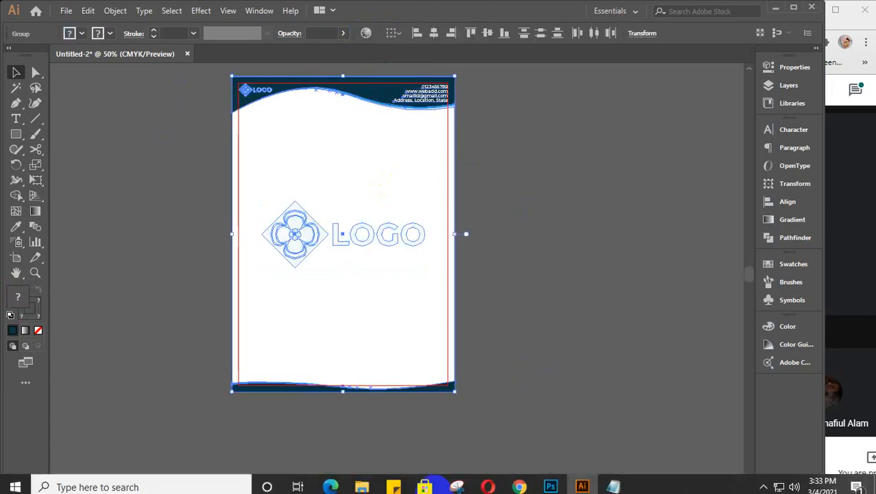
{"action": "left_click", "coordinate": [551, 481]}
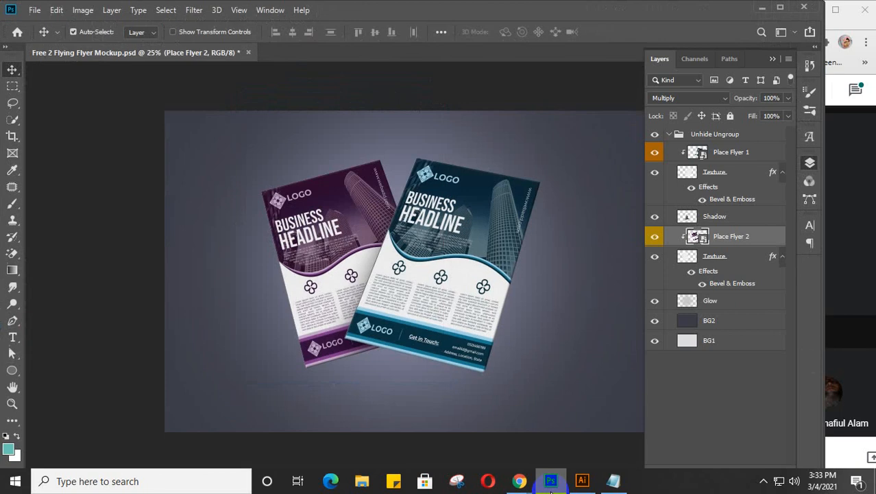
{"action": "left_click", "coordinate": [249, 53]}
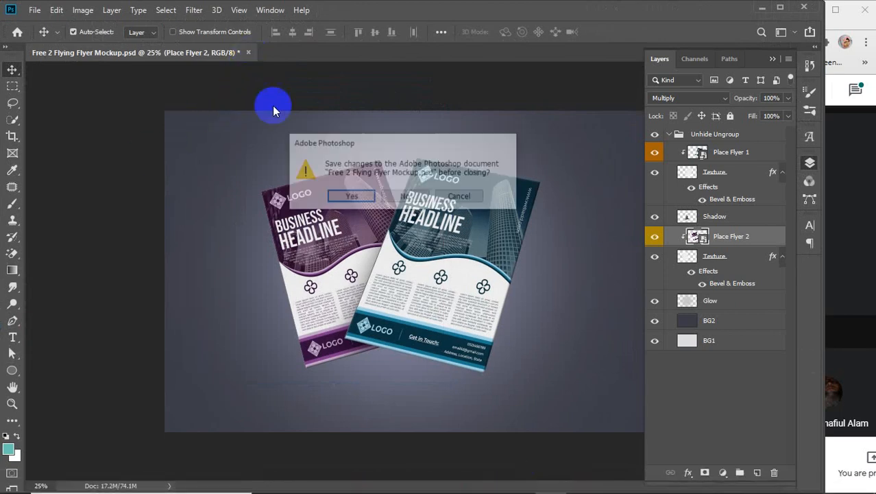
{"action": "left_click", "coordinate": [352, 197]}
{"action": "mouse_move", "coordinate": [409, 484]}
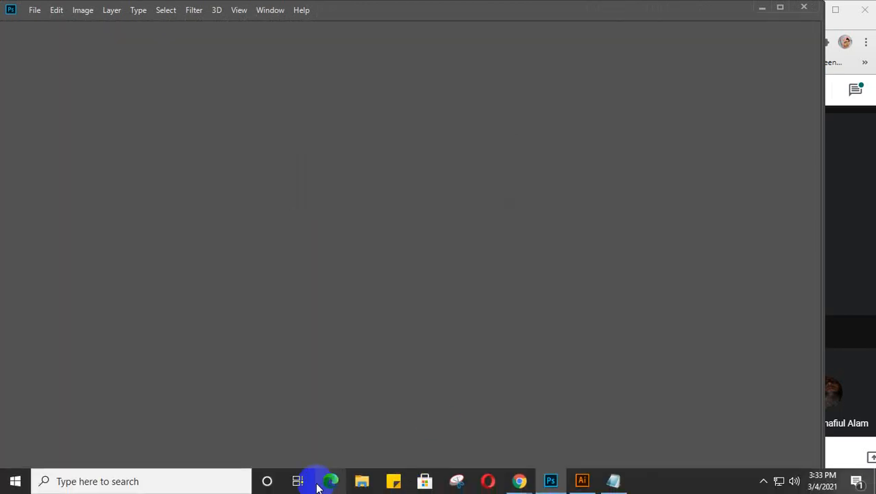
{"action": "left_click", "coordinate": [362, 487]}
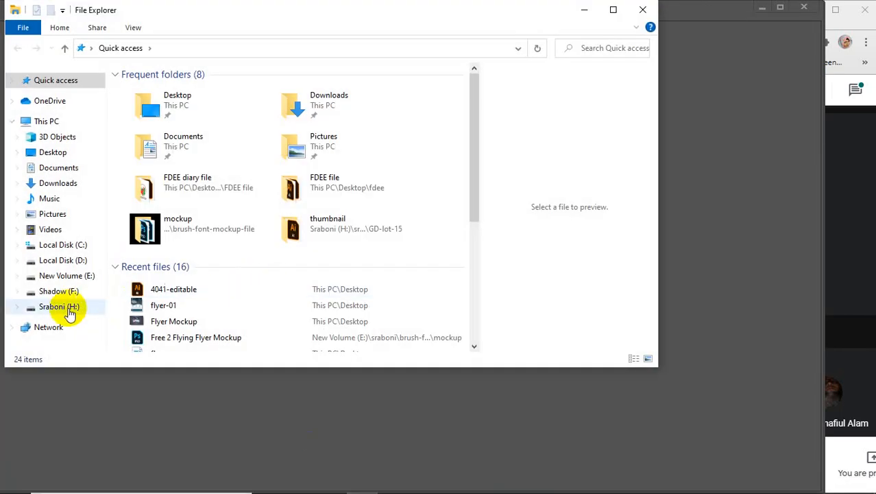
Step: Navigate to the mockup folder under Sraboni (H:) > sraboni > GD elements
{"action": "left_click", "coordinate": [68, 308]}
{"action": "double_click", "coordinate": [365, 114]}
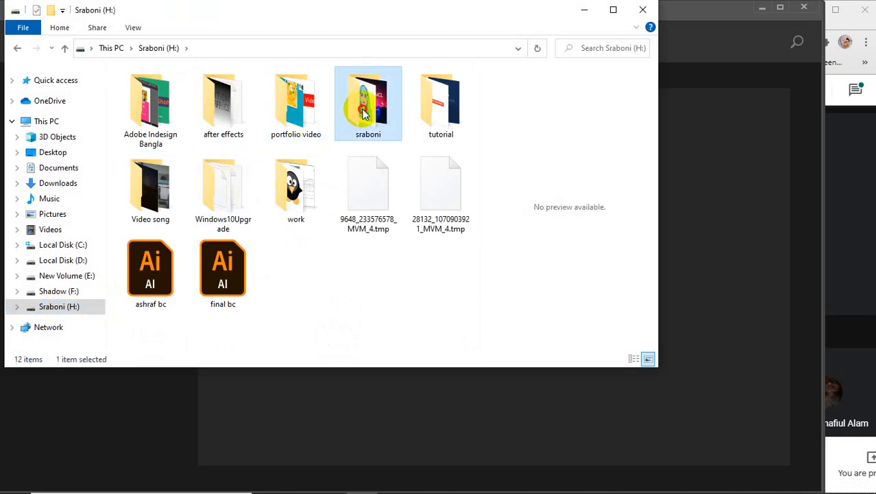
{"action": "double_click", "coordinate": [434, 273]}
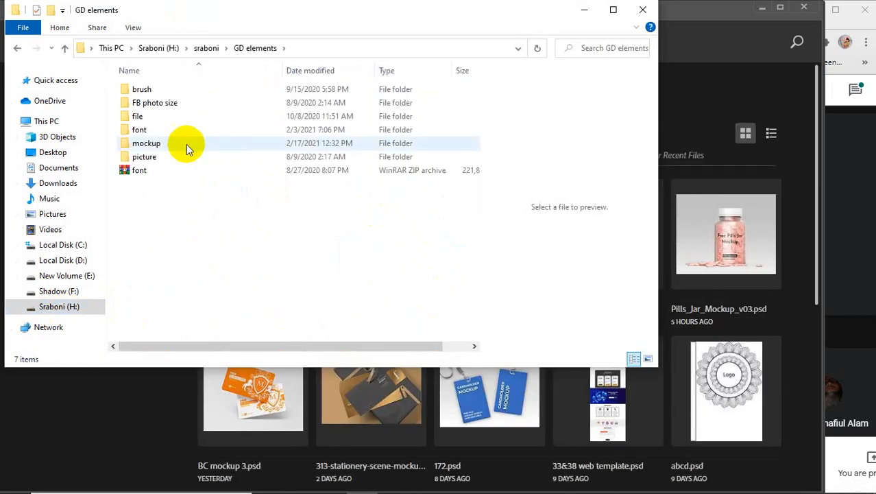
{"action": "double_click", "coordinate": [182, 141]}
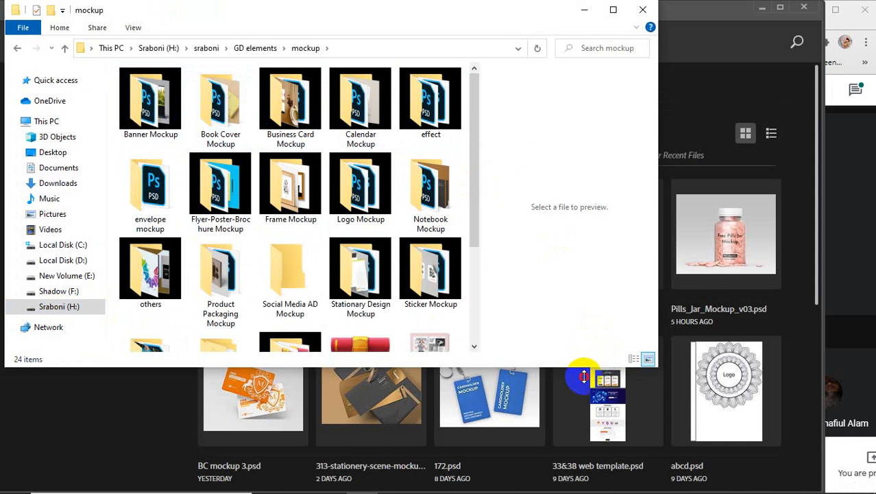
{"action": "left_click_drag", "start_coordinate": [585, 370], "coordinate": [567, 490]}
Step: Open flyer design 4.psd from the Flyer-Poster-Brochure Mockup folder
{"action": "double_click", "coordinate": [363, 282]}
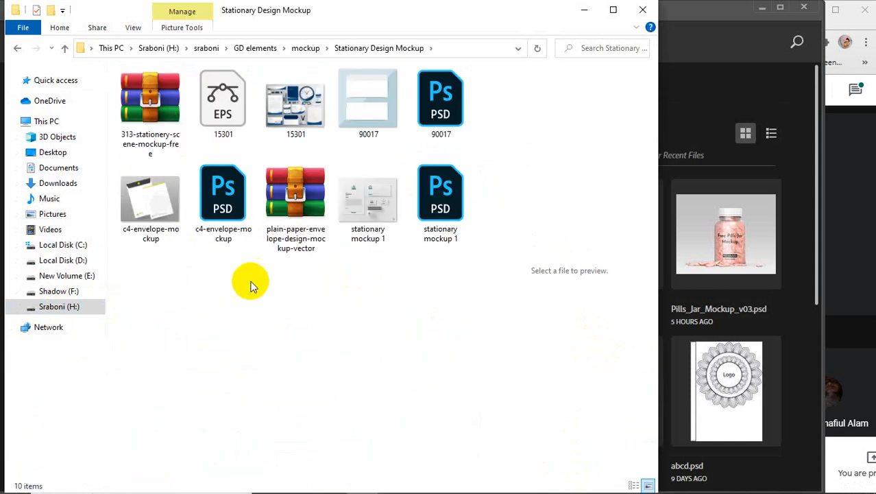
{"action": "left_click", "coordinate": [17, 48]}
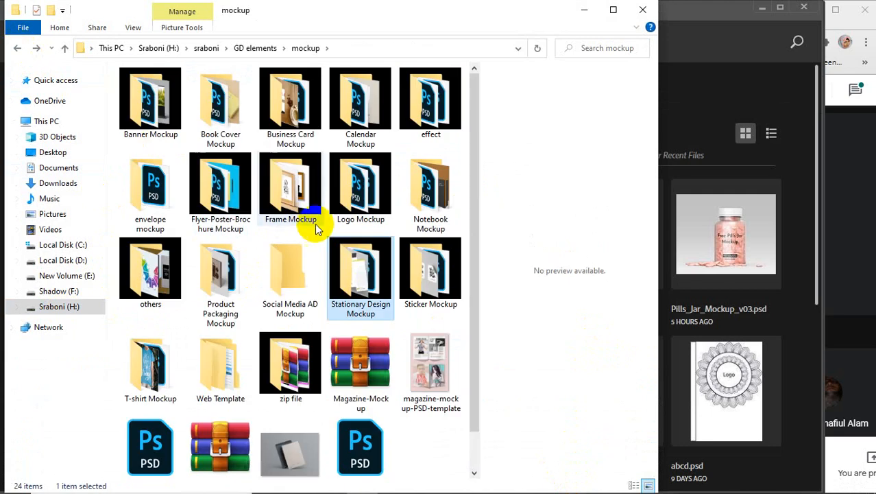
{"action": "double_click", "coordinate": [219, 196]}
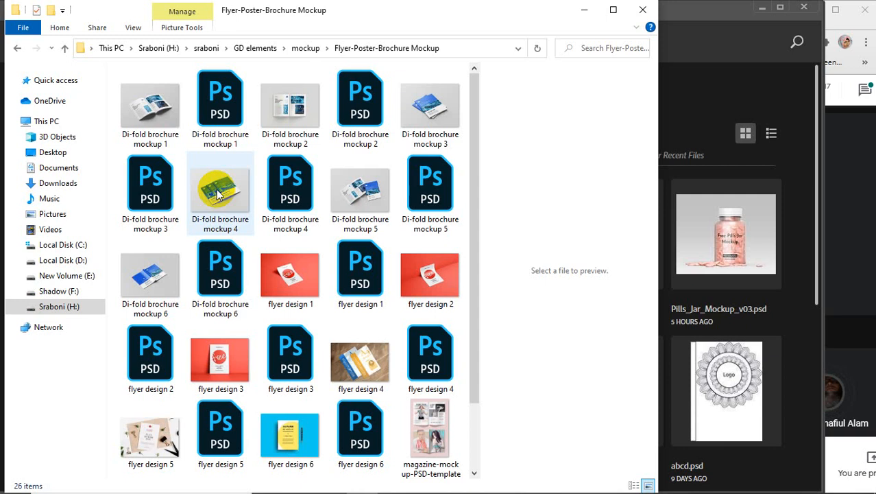
{"action": "scroll", "coordinate": [242, 243], "scroll_direction": "down", "scroll_amount": 2}
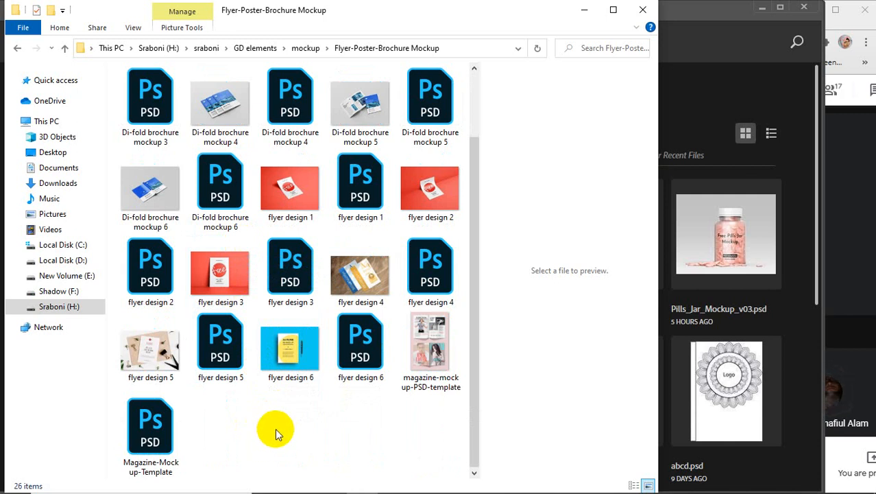
{"action": "left_click", "coordinate": [227, 358]}
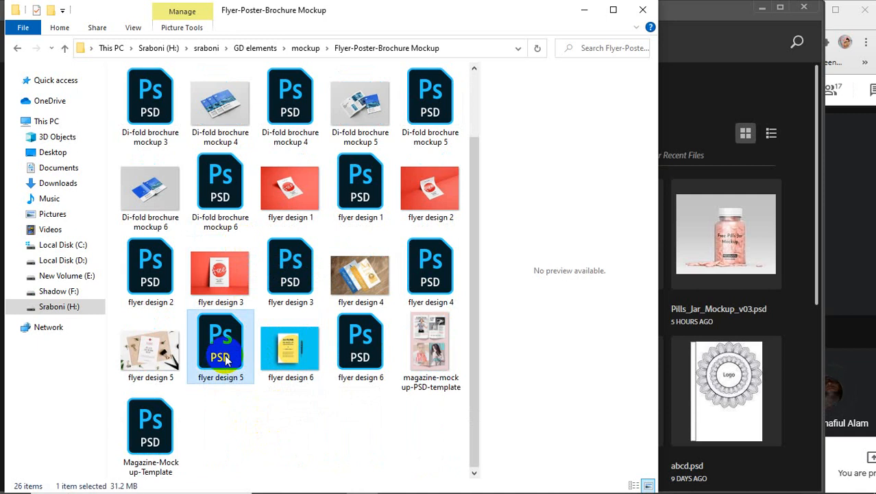
{"action": "left_click", "coordinate": [432, 271]}
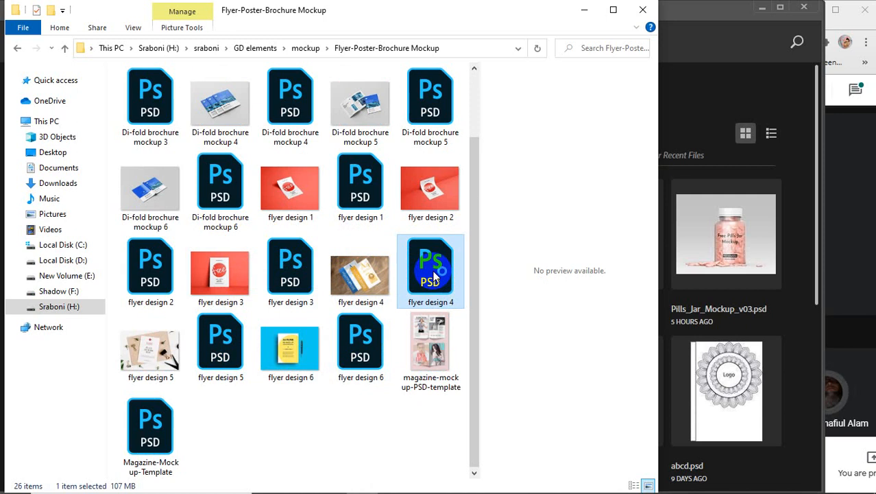
{"action": "double_click", "coordinate": [433, 271]}
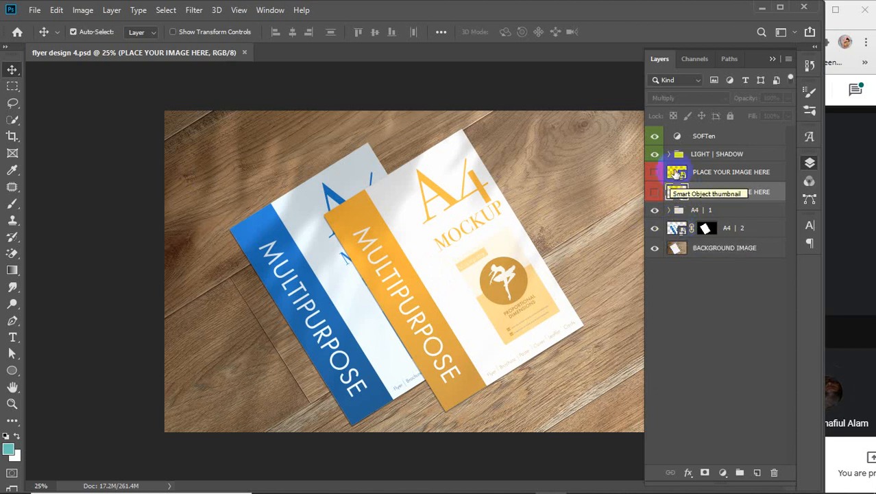
Step: Paste the letterhead as a smart object into the front-sheet artwork, hide YOUR IMAGE HERE, save and close
{"action": "double_click", "coordinate": [677, 173]}
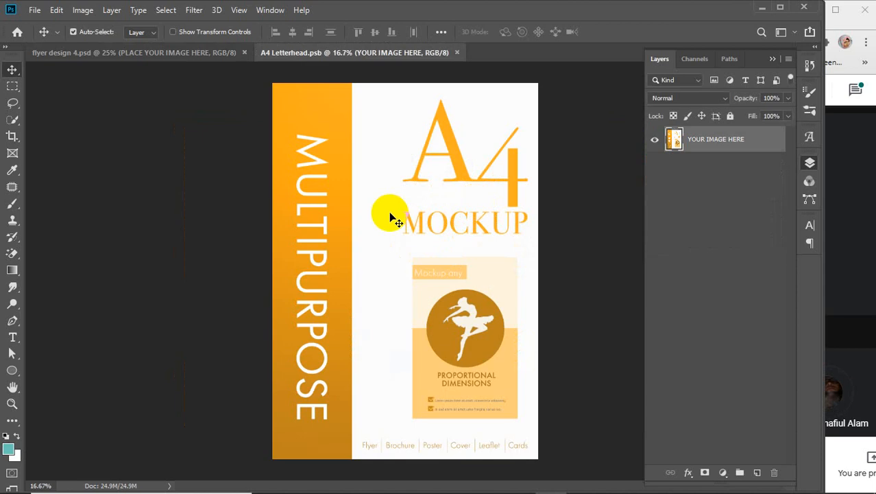
{"action": "key", "text": "ctrl+v"}
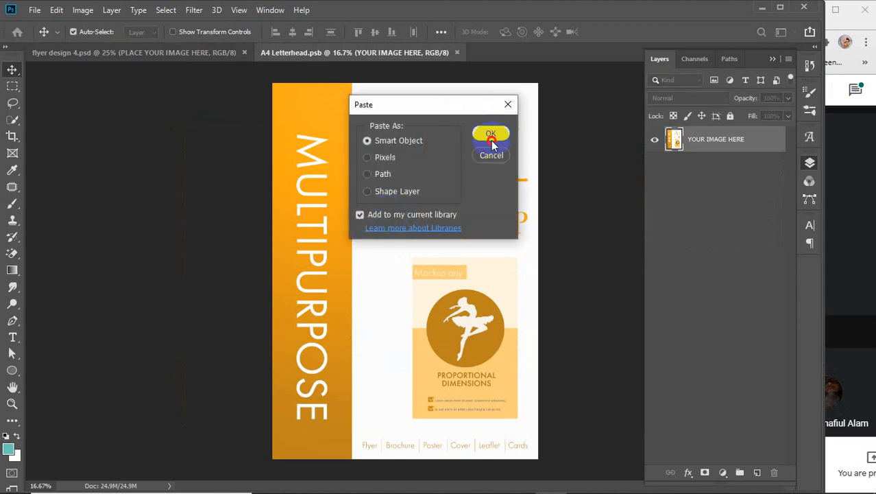
{"action": "left_click", "coordinate": [492, 134]}
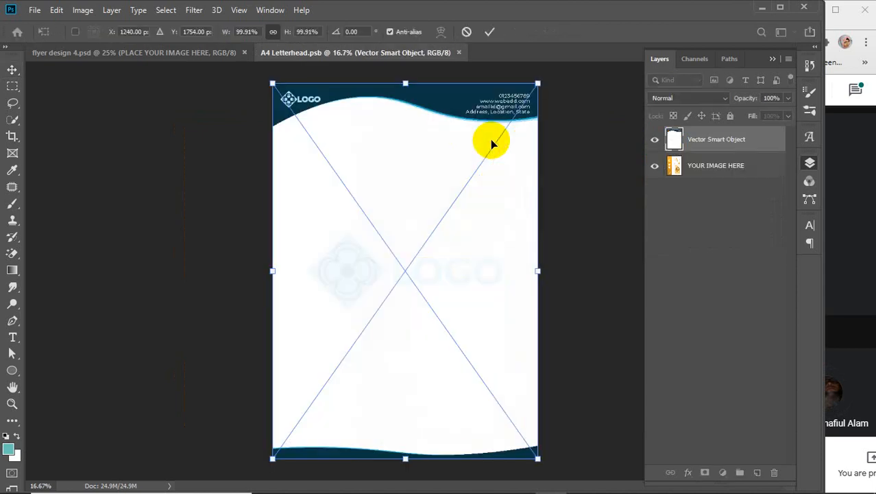
{"action": "left_click", "coordinate": [489, 31]}
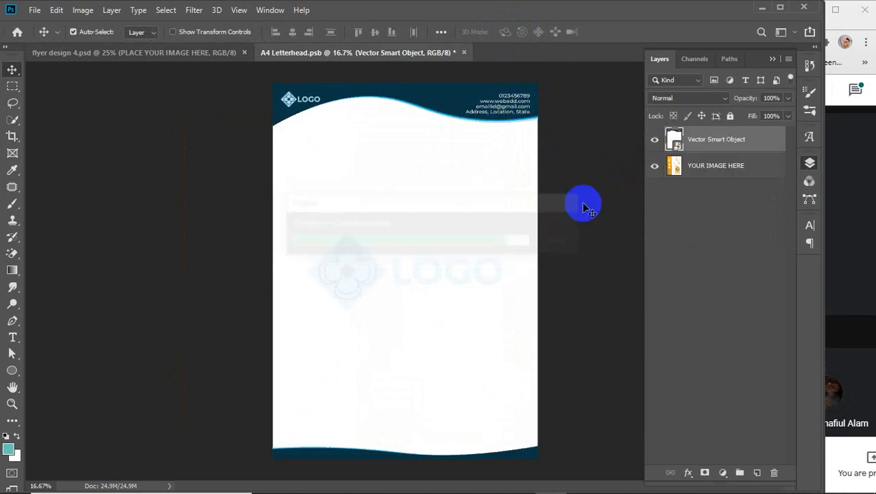
{"action": "left_click", "coordinate": [653, 167]}
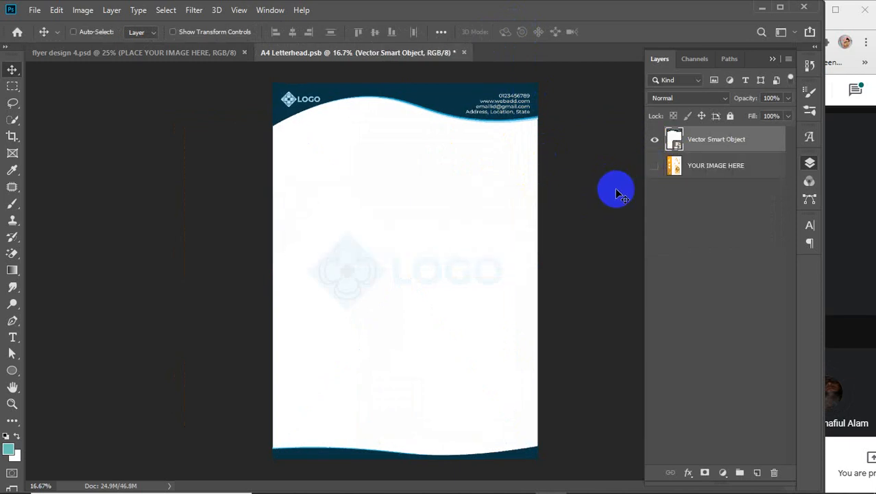
{"action": "key", "text": "ctrl+s"}
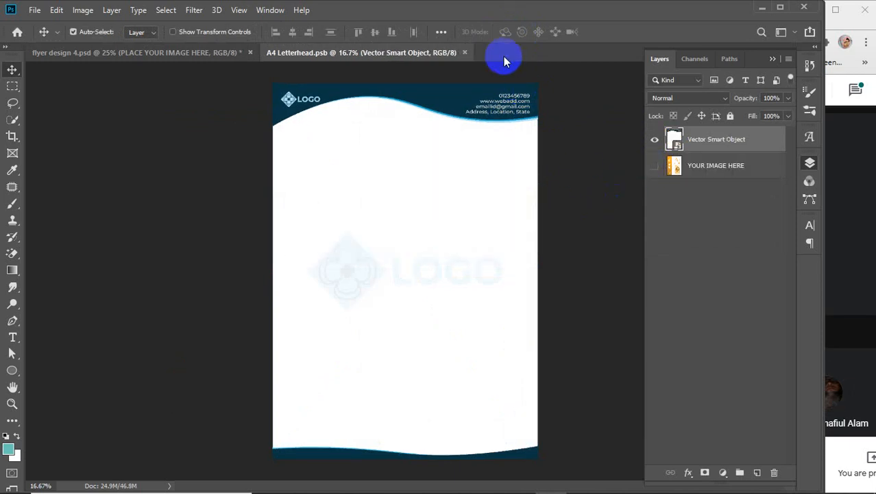
{"action": "left_click", "coordinate": [464, 53]}
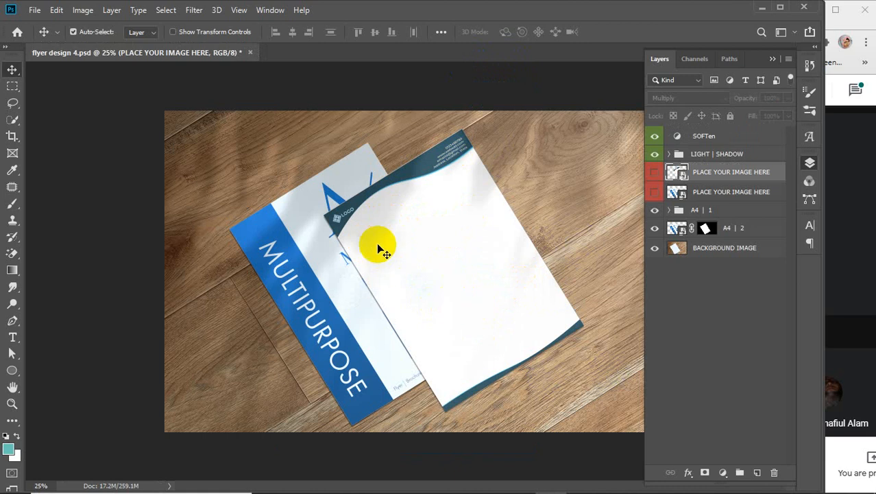
Step: Back in Illustrator, draw a placeholder area-type text box across the page body
{"action": "mouse_move", "coordinate": [502, 480]}
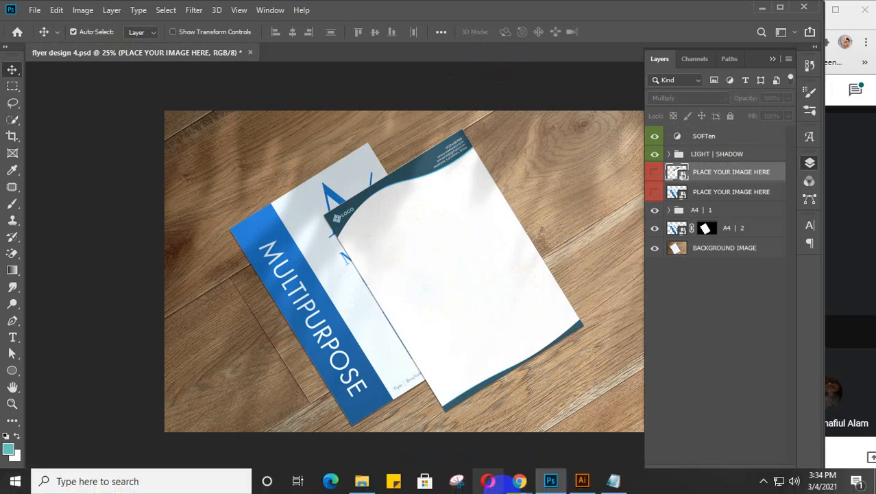
{"action": "left_click", "coordinate": [582, 480]}
{"action": "left_click", "coordinate": [501, 195]}
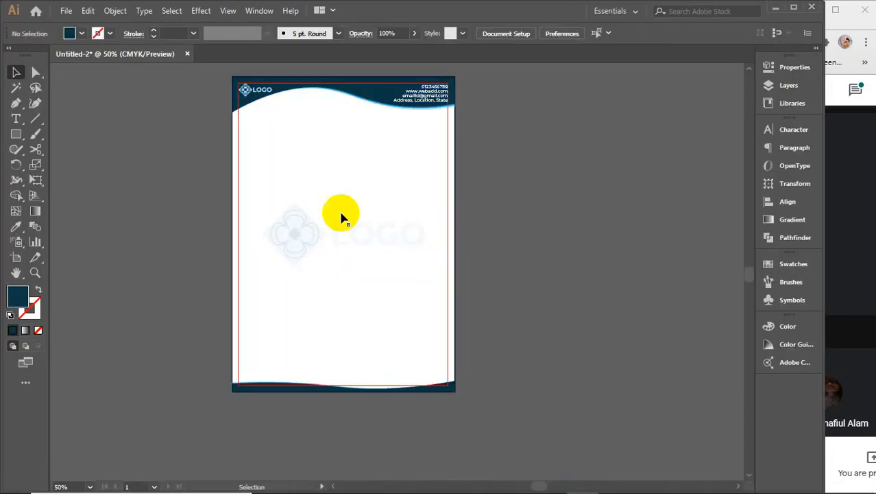
{"action": "left_click", "coordinate": [17, 121]}
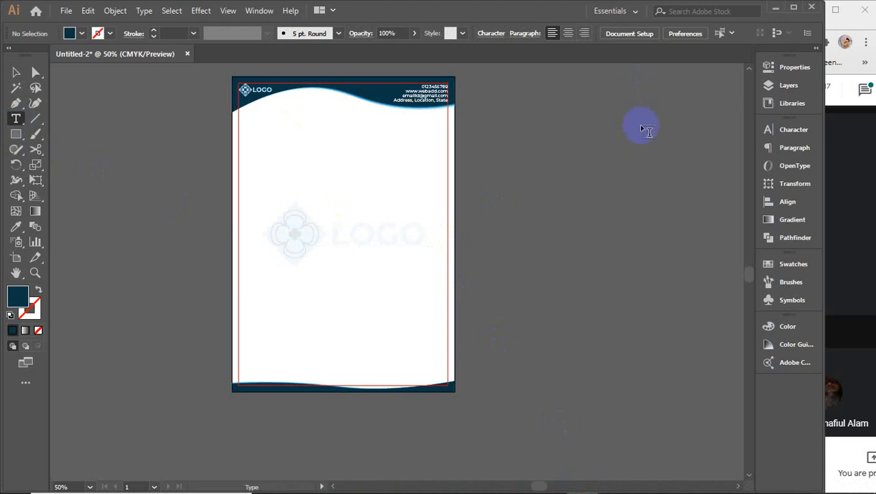
{"action": "left_click", "coordinate": [792, 131]}
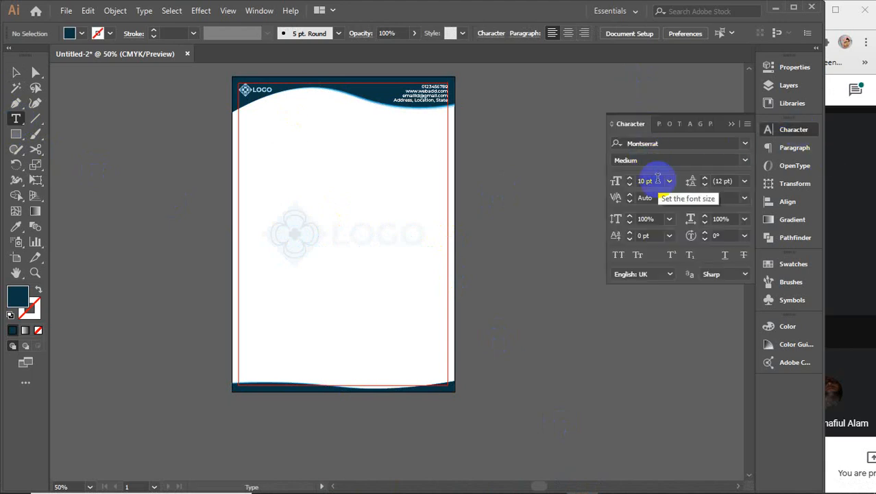
{"action": "left_click", "coordinate": [730, 124]}
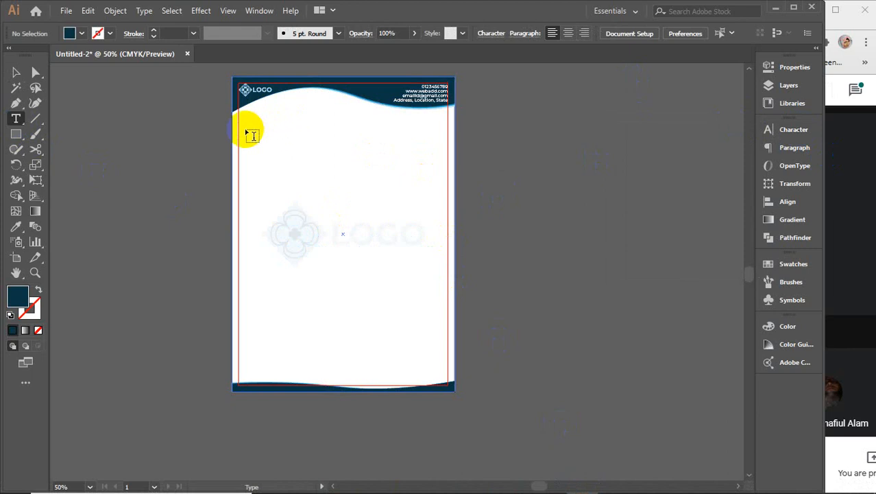
{"action": "left_click_drag", "start_coordinate": [240, 138], "coordinate": [447, 343]}
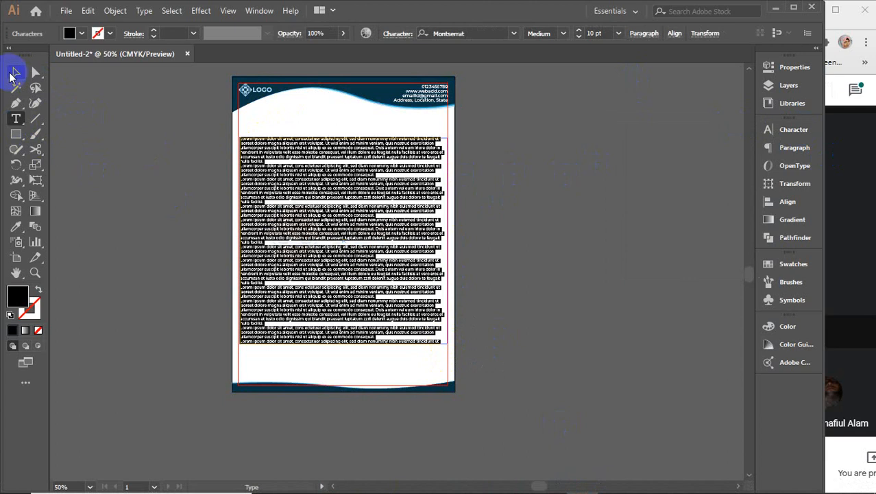
{"action": "left_click", "coordinate": [14, 73]}
{"action": "left_click", "coordinate": [346, 194]}
Step: Delete the placeholder text block and select the faint logo watermark
{"action": "left_click_drag", "start_coordinate": [344, 189], "coordinate": [342, 189]}
{"action": "left_click", "coordinate": [840, 238]}
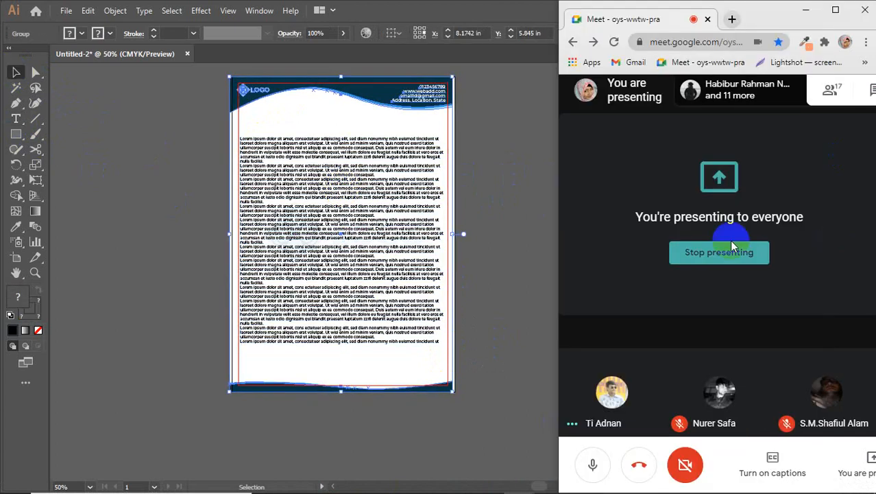
{"action": "left_click", "coordinate": [385, 197]}
{"action": "left_click", "coordinate": [386, 198]}
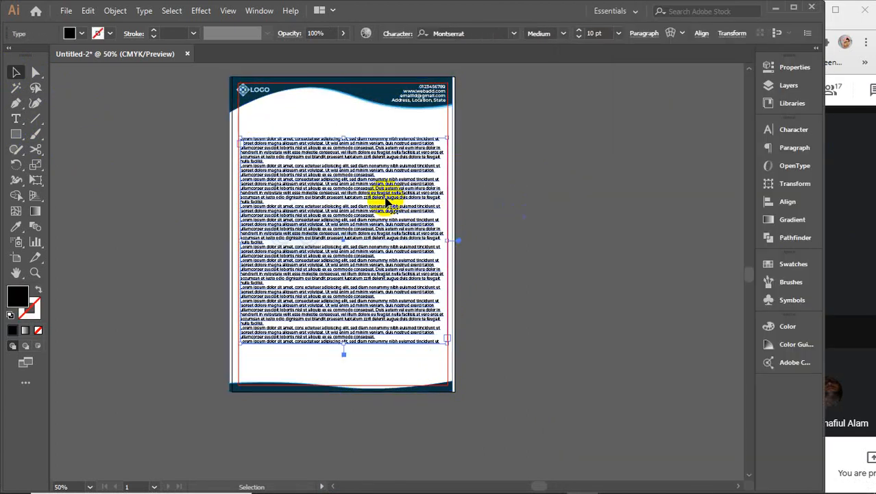
{"action": "key", "text": "Delete"}
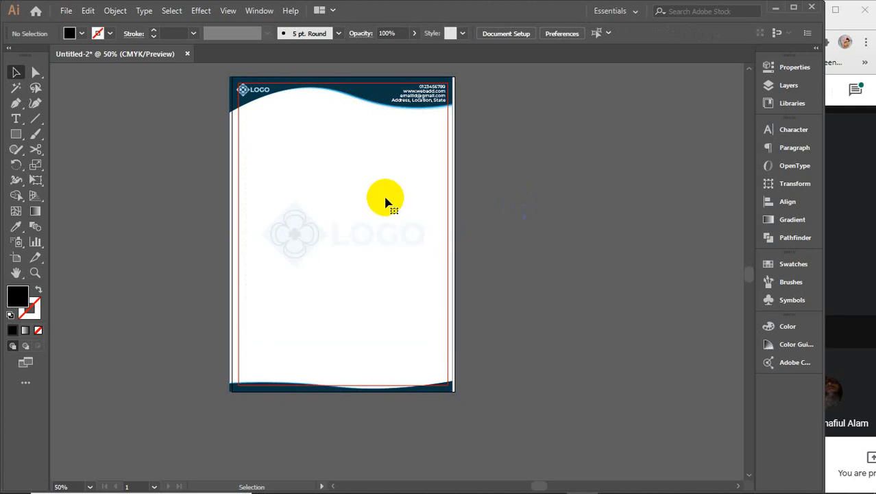
{"action": "left_click", "coordinate": [291, 236]}
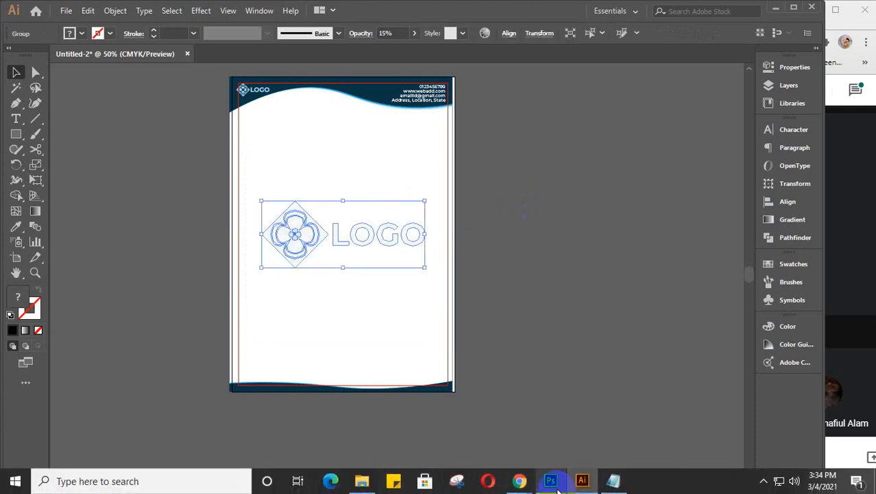
Step: Glance at the Photoshop mockup, then return to Illustrator and deselect the watermark
{"action": "left_click", "coordinate": [551, 481]}
{"action": "scroll", "coordinate": [465, 287], "scroll_direction": "up", "scroll_amount": 3}
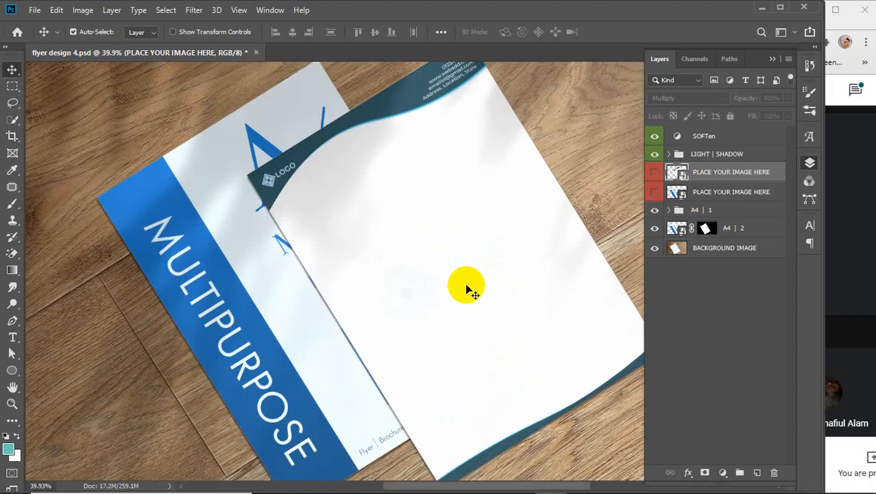
{"action": "scroll", "coordinate": [466, 287], "scroll_direction": "up", "scroll_amount": 1}
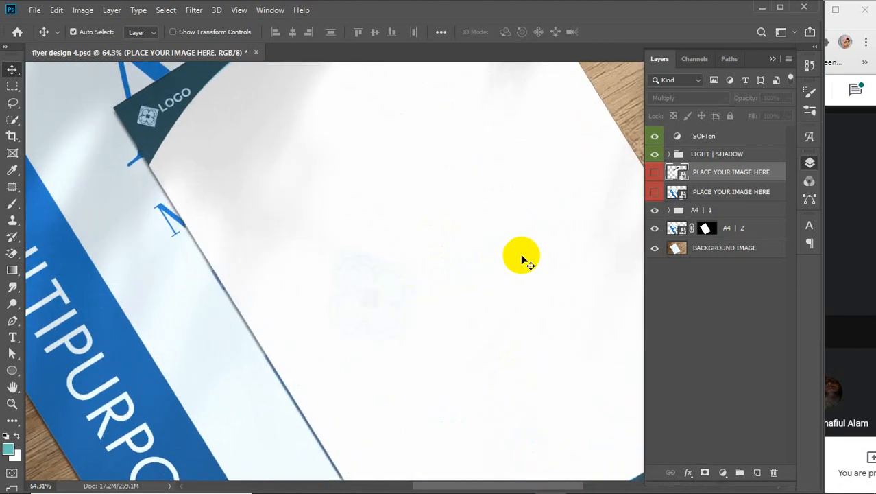
{"action": "scroll", "coordinate": [479, 262], "scroll_direction": "down", "scroll_amount": 4}
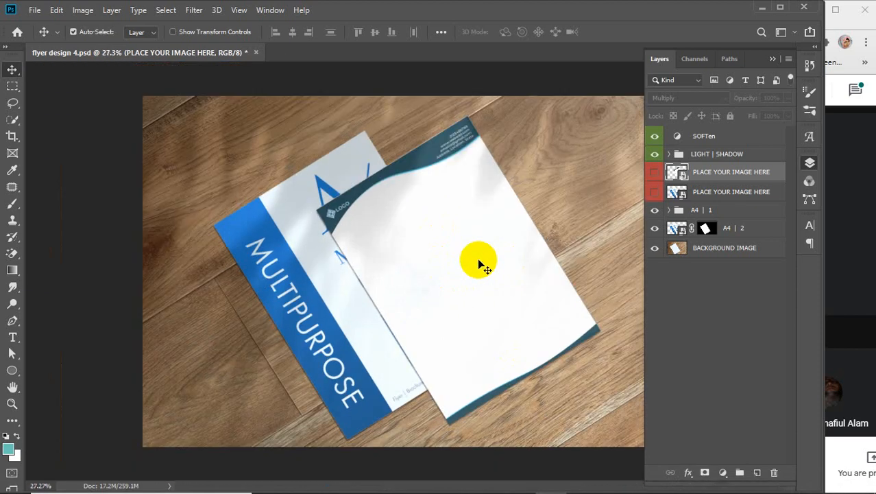
{"action": "mouse_move", "coordinate": [372, 482]}
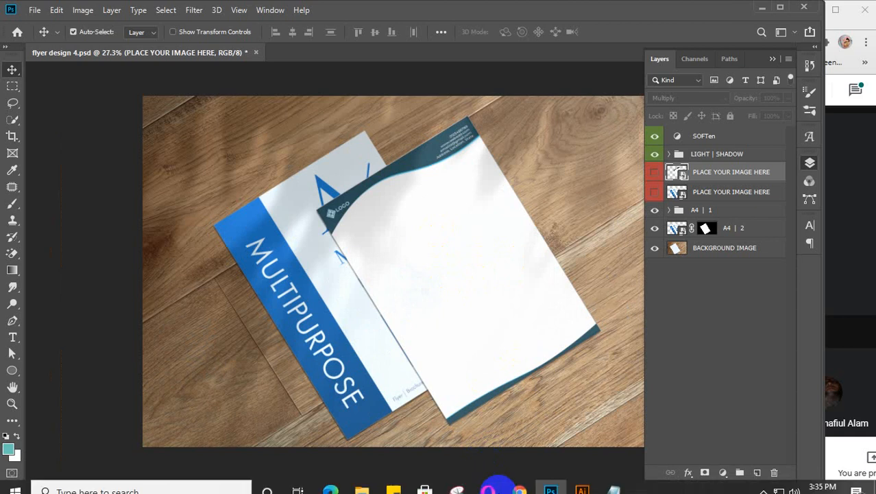
{"action": "left_click", "coordinate": [581, 481]}
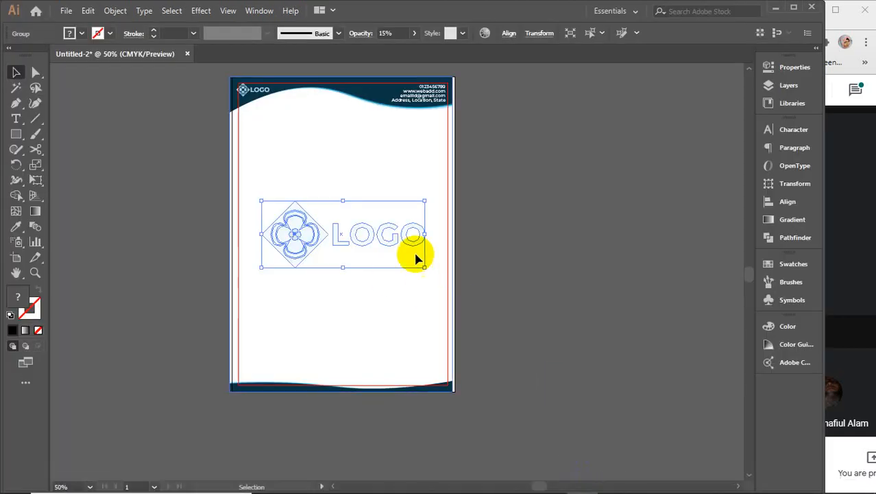
{"action": "left_click", "coordinate": [384, 283]}
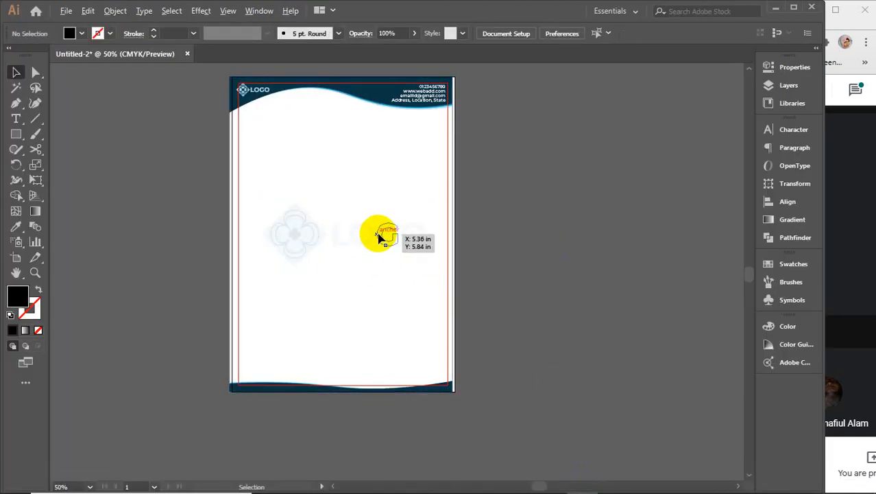
{"action": "scroll", "coordinate": [379, 236], "scroll_direction": "up", "scroll_amount": 3}
{"action": "scroll", "coordinate": [379, 237], "scroll_direction": "down", "scroll_amount": 3}
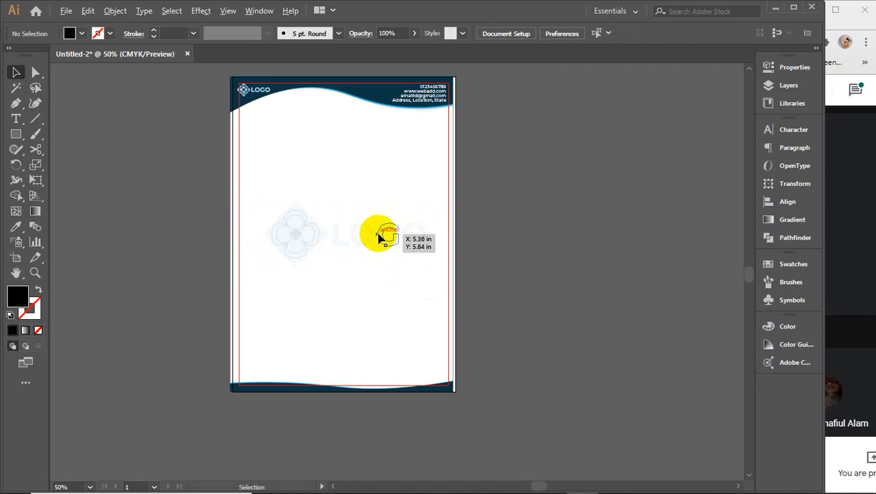
Step: In Photoshop, toggle the LIGHT | SHADOW overlay off and on to inspect the watermark, leaving it visible
{"action": "mouse_move", "coordinate": [557, 489]}
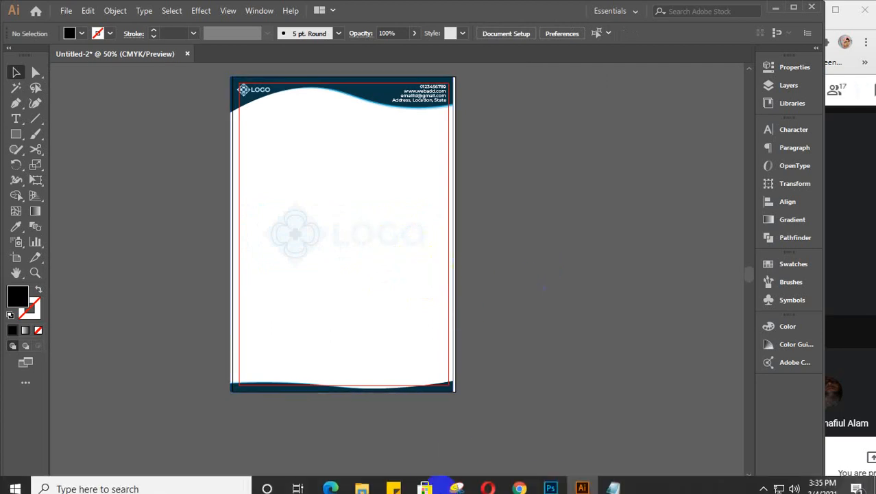
{"action": "left_click", "coordinate": [551, 481]}
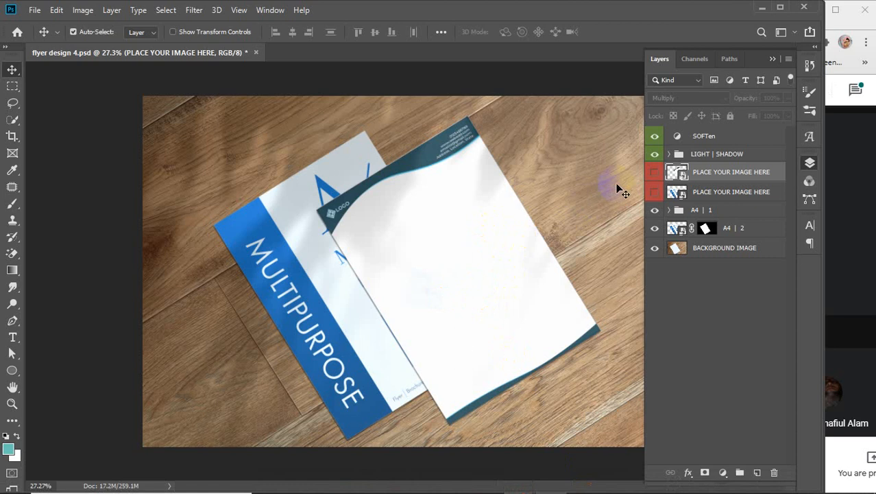
{"action": "left_click", "coordinate": [655, 155]}
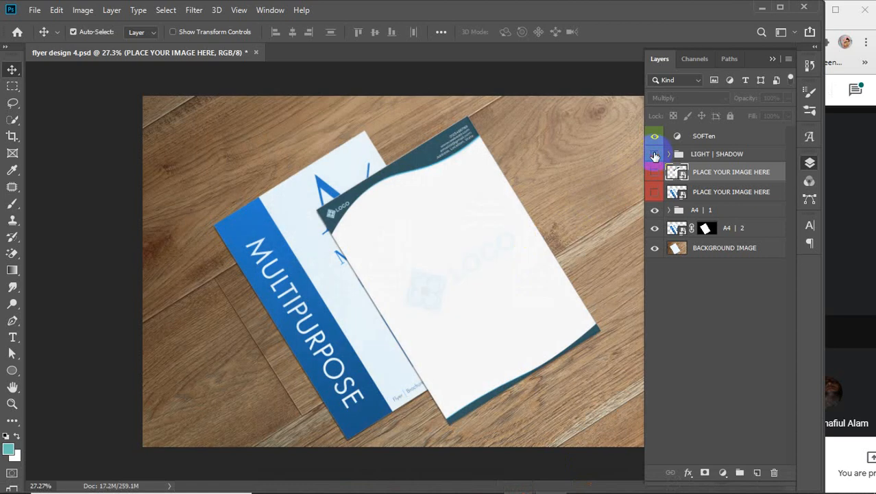
{"action": "left_click", "coordinate": [655, 155]}
{"action": "left_click", "coordinate": [655, 155]}
{"action": "left_click", "coordinate": [655, 155]}
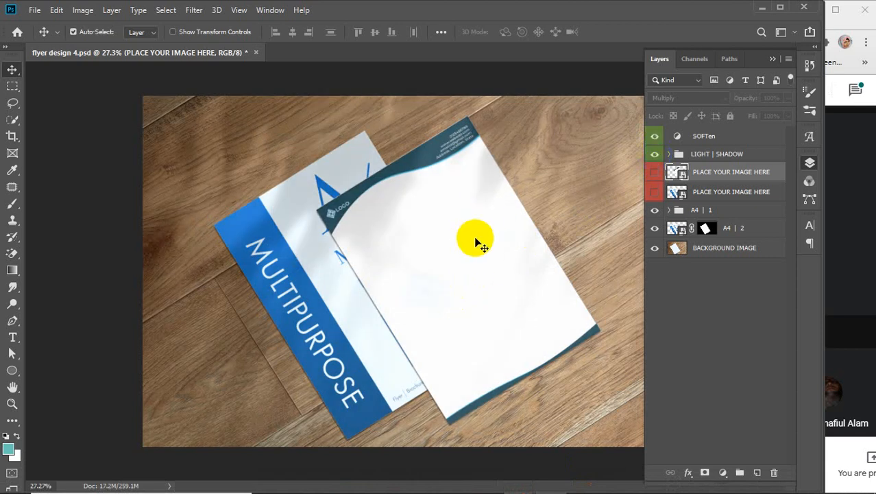
{"action": "left_click", "coordinate": [655, 155]}
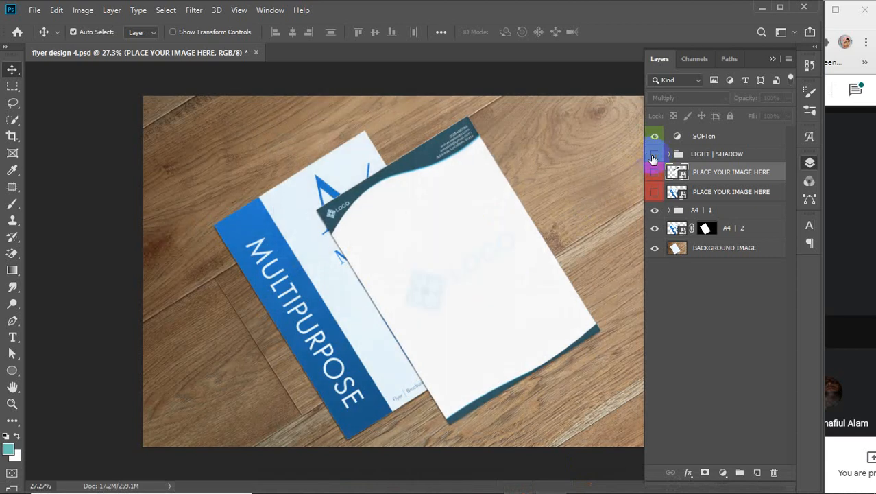
{"action": "left_click", "coordinate": [655, 155]}
{"action": "left_click", "coordinate": [654, 155]}
{"action": "scroll", "coordinate": [470, 274], "scroll_direction": "up", "scroll_amount": 7}
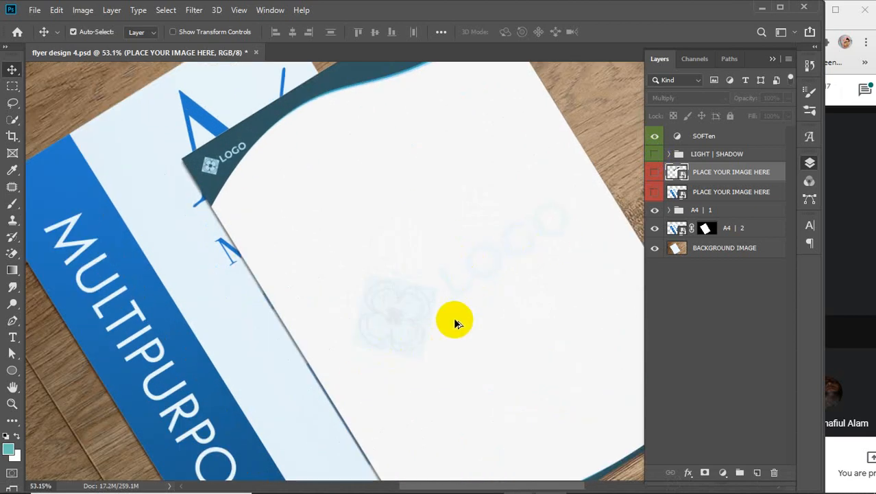
{"action": "scroll", "coordinate": [455, 321], "scroll_direction": "down", "scroll_amount": 2}
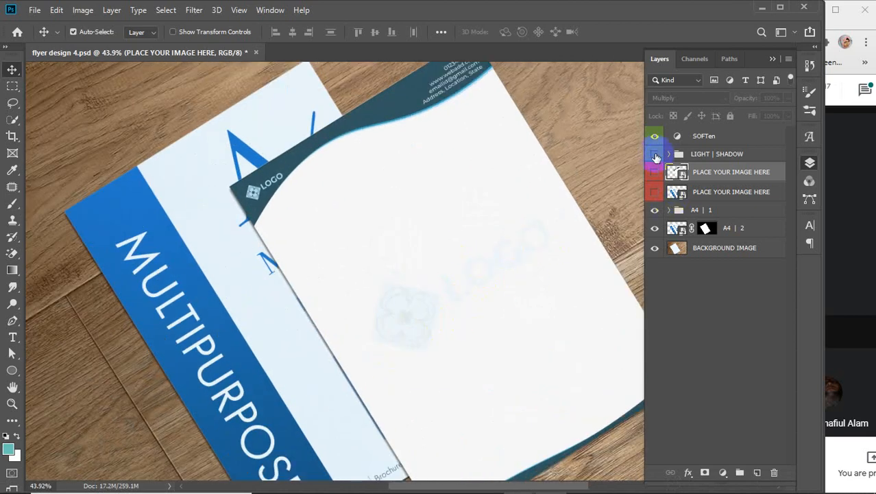
{"action": "left_click", "coordinate": [655, 155]}
{"action": "mouse_move", "coordinate": [453, 489]}
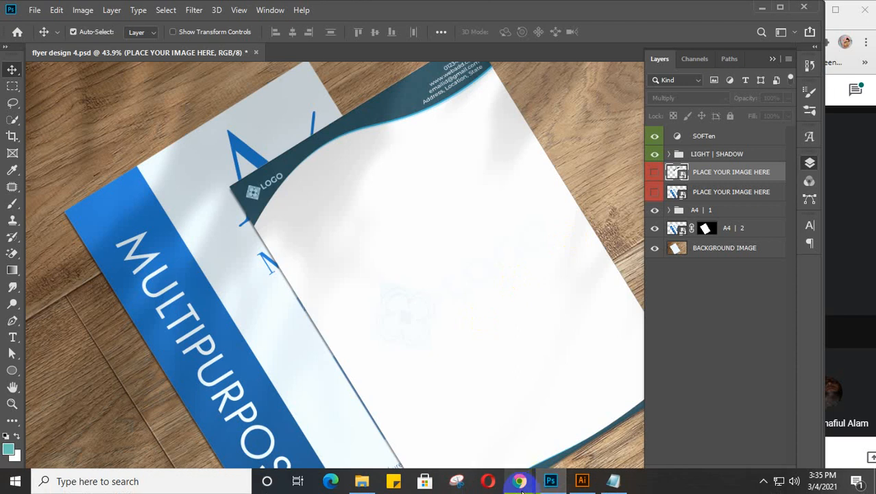
{"action": "left_click", "coordinate": [582, 481]}
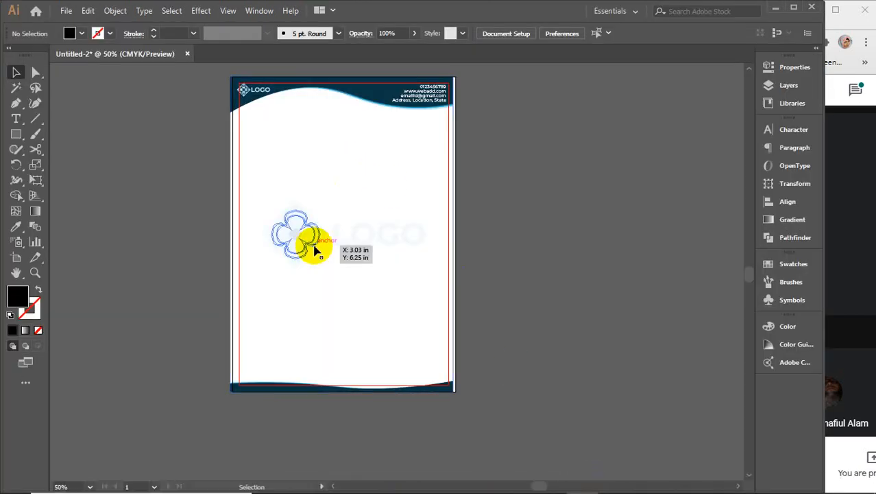
Step: Raise the logo watermark's opacity to 40% in the Control bar
{"action": "left_click", "coordinate": [316, 251]}
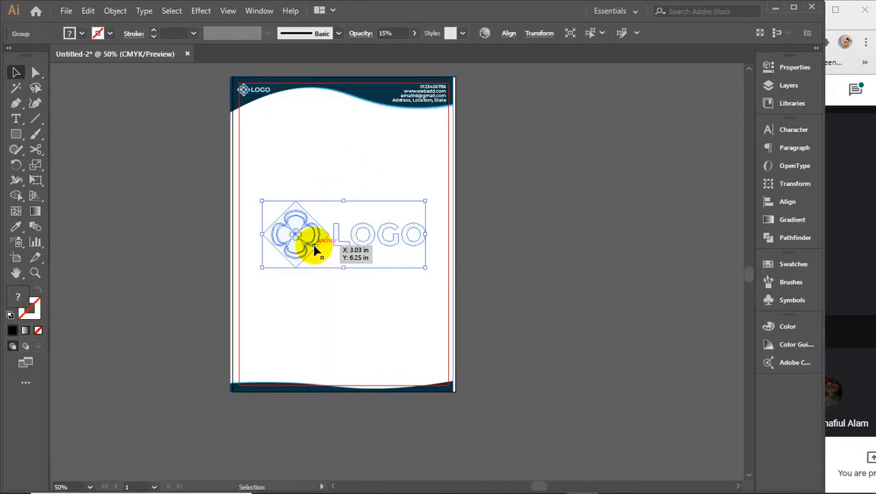
{"action": "left_click", "coordinate": [389, 32]}
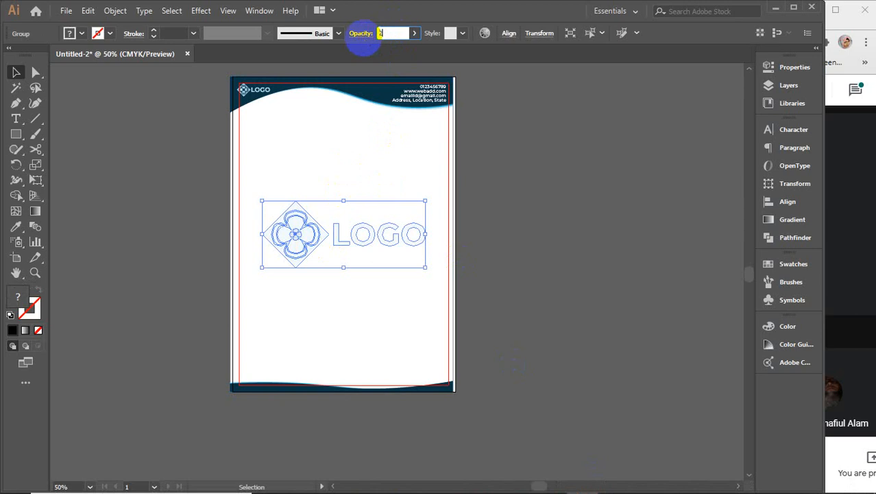
{"action": "type", "text": "25"}
{"action": "key", "text": "Return"}
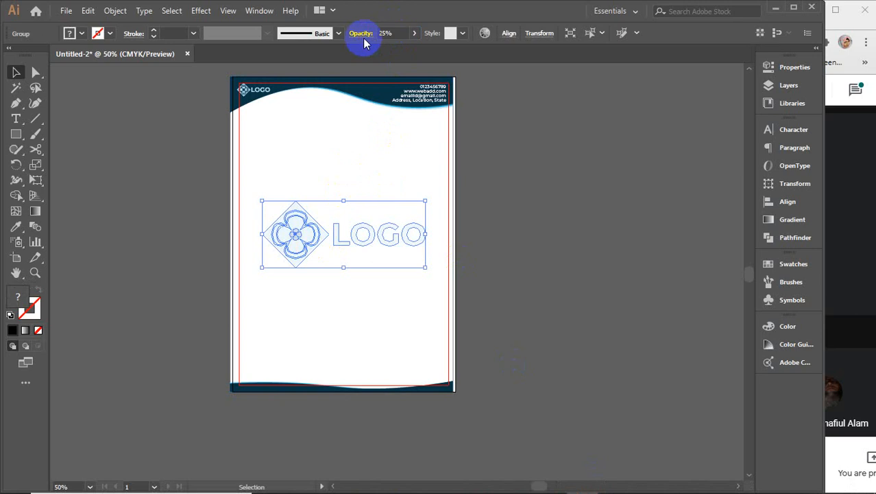
{"action": "left_click", "coordinate": [540, 185]}
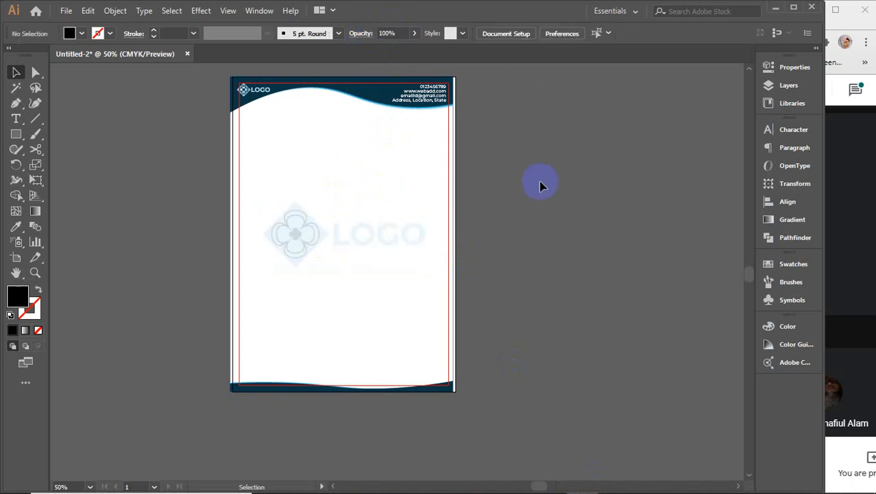
{"action": "left_click", "coordinate": [352, 233]}
{"action": "left_click", "coordinate": [388, 32]}
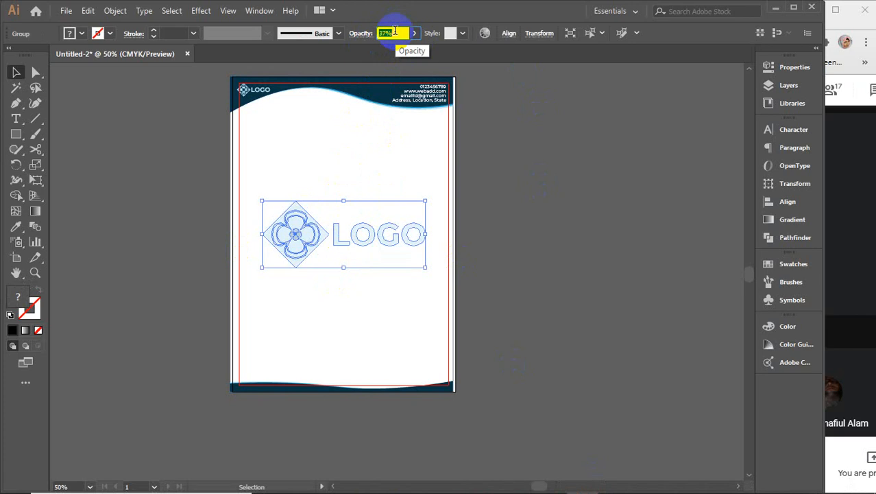
{"action": "left_click", "coordinate": [498, 200]}
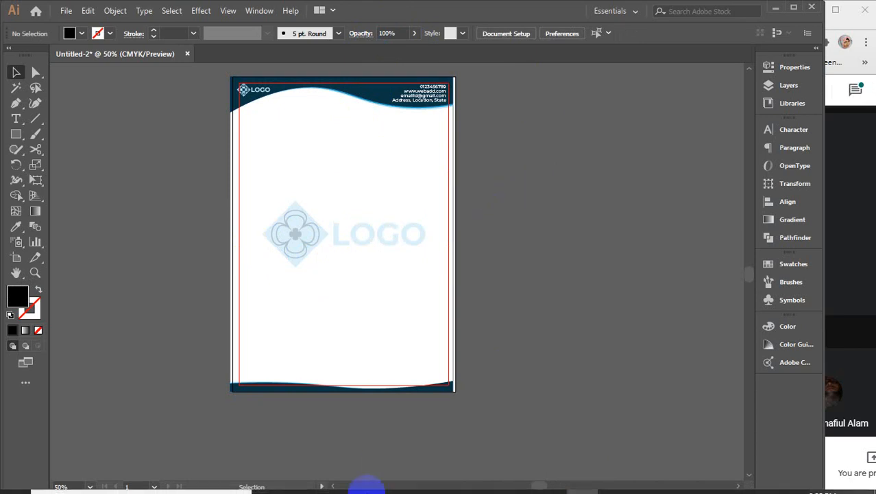
Step: Marquee-select all the letterhead artwork and nudge it slightly right
{"action": "left_click", "coordinate": [381, 219]}
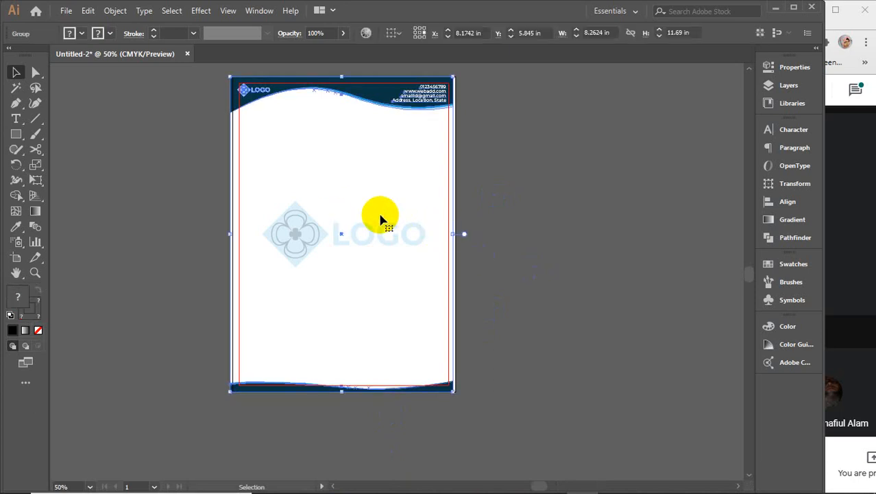
{"action": "left_click", "coordinate": [555, 220]}
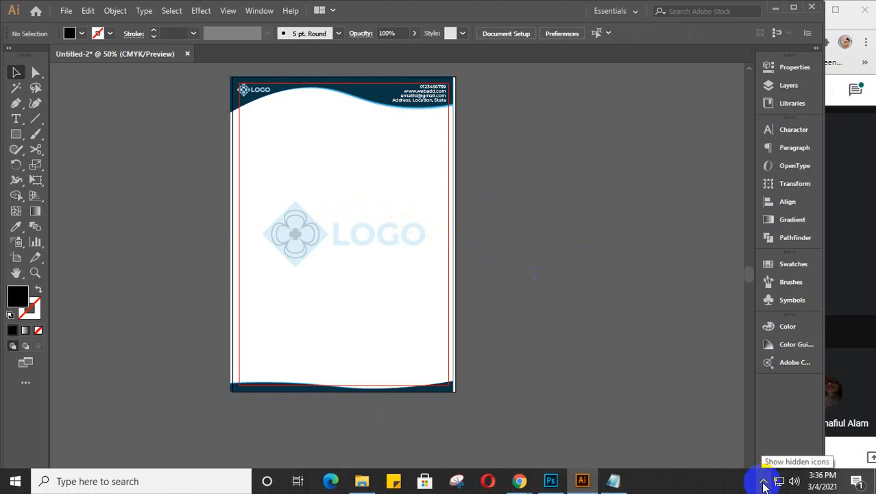
{"action": "left_click", "coordinate": [763, 480]}
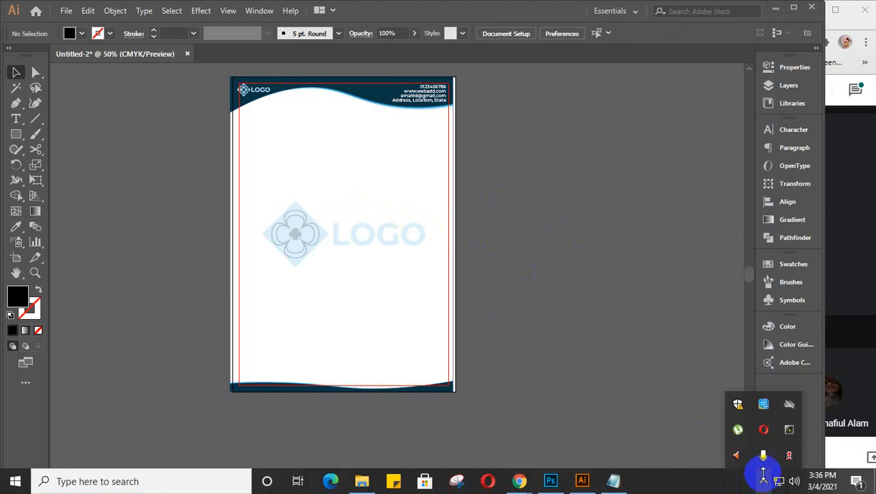
{"action": "left_click", "coordinate": [309, 236]}
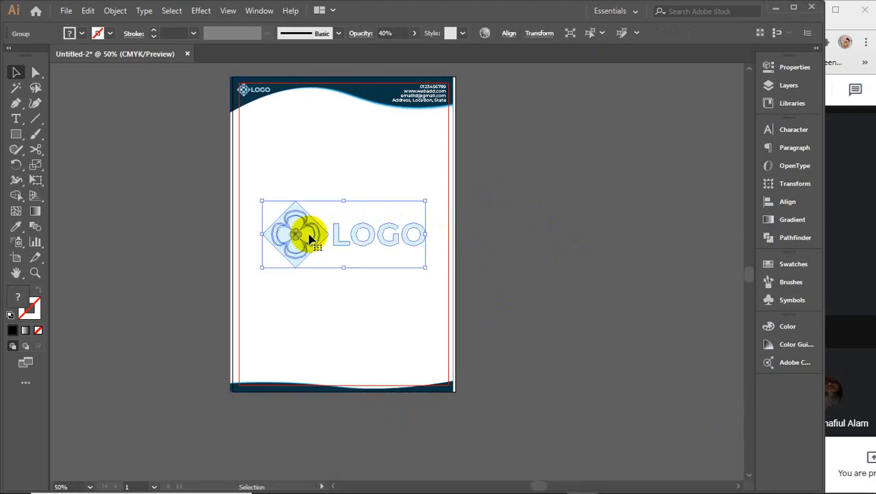
{"action": "left_click", "coordinate": [508, 211]}
{"action": "left_click_drag", "start_coordinate": [478, 78], "coordinate": [229, 402]}
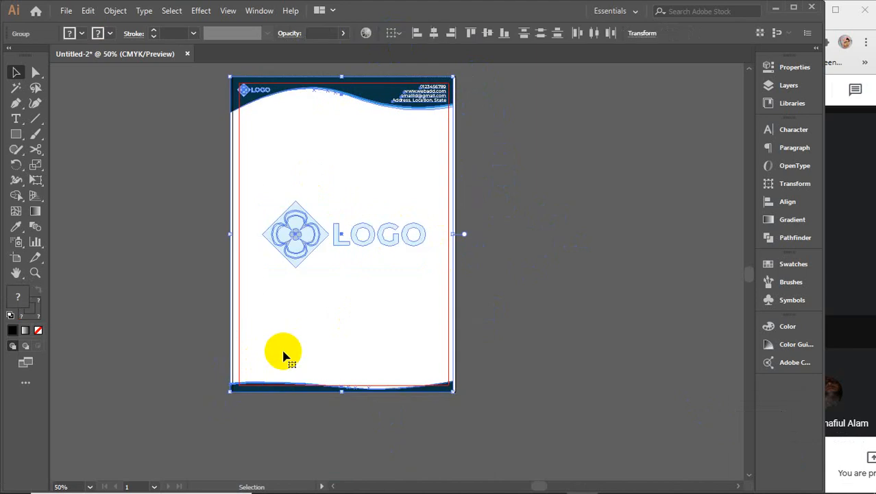
{"action": "key", "text": "Right"}
{"action": "key", "text": "Right"}
{"action": "key", "text": "Right"}
{"action": "key", "text": "Right"}
{"action": "key", "text": "Right"}
{"action": "key", "text": "Right"}
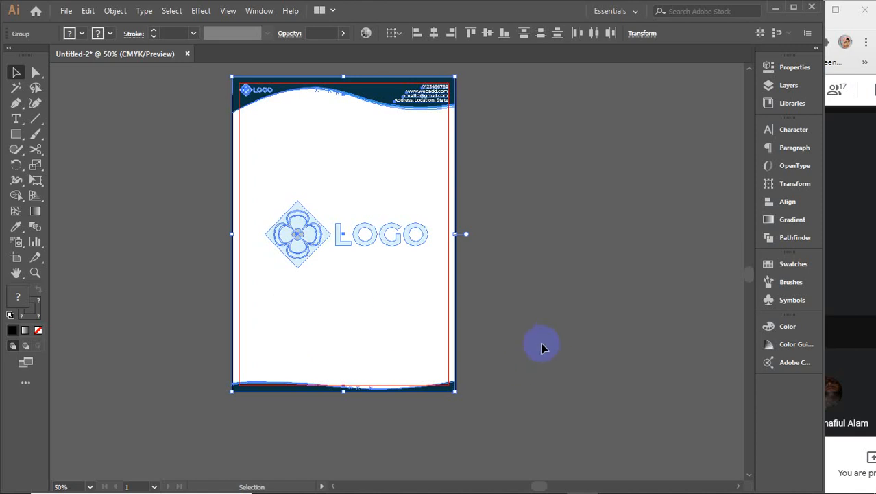
Step: Copy the letterhead onto the next artboard and repeat with Ctrl+D for a third copy
{"action": "left_click_drag", "start_coordinate": [273, 347], "coordinate": [522, 351]}
{"action": "key", "text": "ctrl+d"}
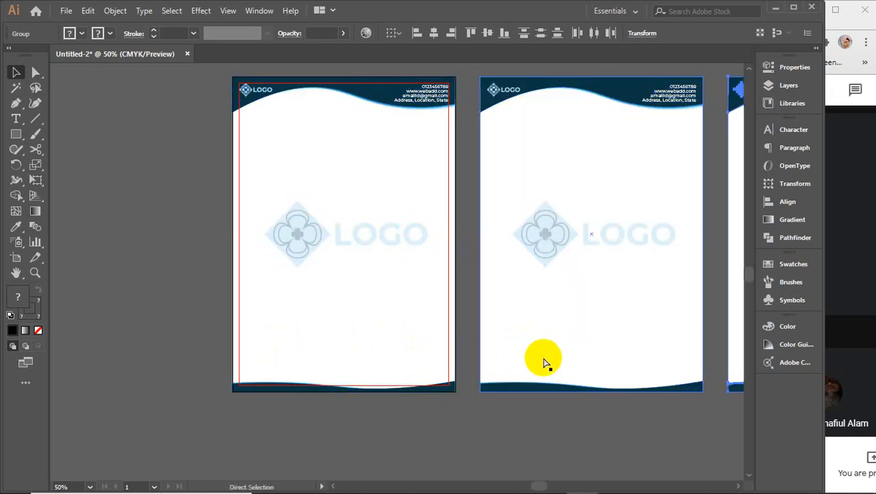
{"action": "left_click_drag", "start_coordinate": [568, 374], "coordinate": [381, 363]}
{"action": "left_click", "coordinate": [333, 451]}
Step: Set the middle letterhead's watermark to 30% and the right one's to 25% opacity
{"action": "left_click", "coordinate": [121, 223]}
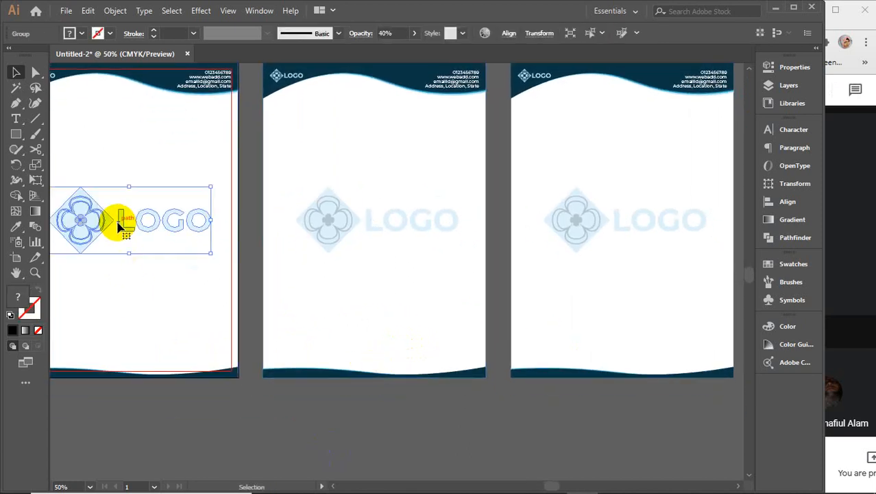
{"action": "left_click", "coordinate": [326, 220]}
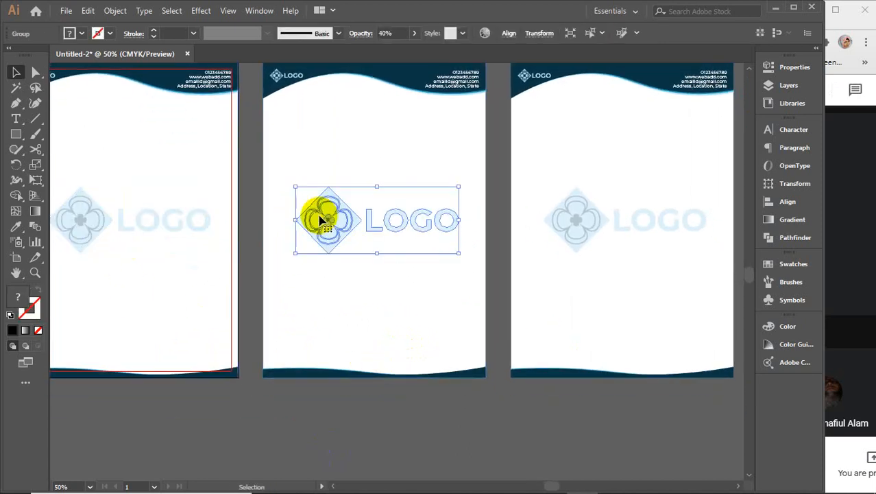
{"action": "left_click", "coordinate": [396, 31]}
{"action": "type", "text": "30"}
{"action": "key", "text": "Return"}
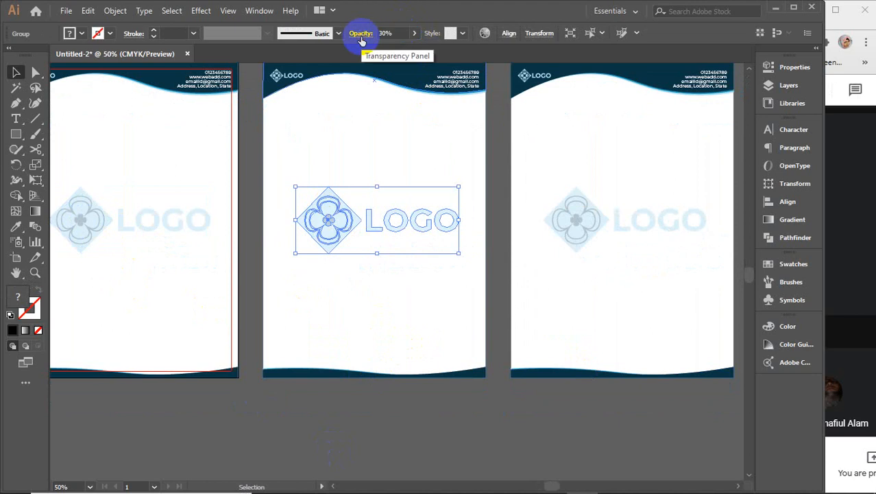
{"action": "left_click", "coordinate": [573, 210]}
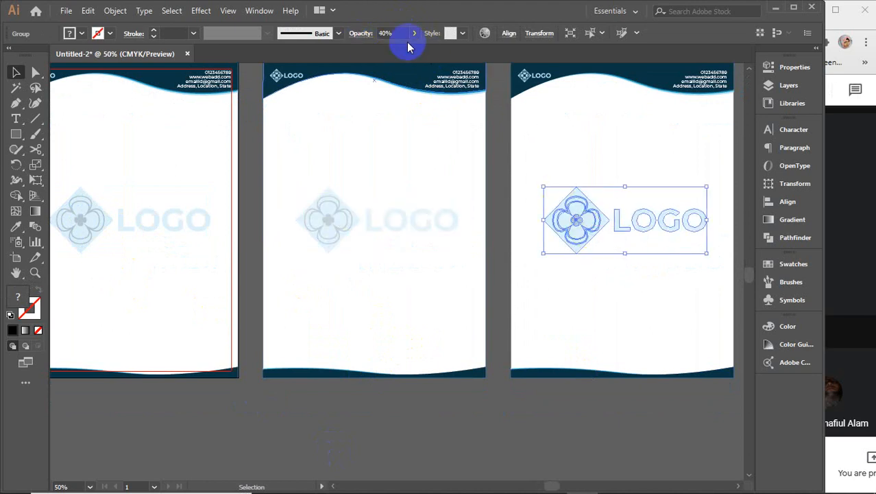
{"action": "left_click", "coordinate": [389, 33]}
{"action": "type", "text": "25"}
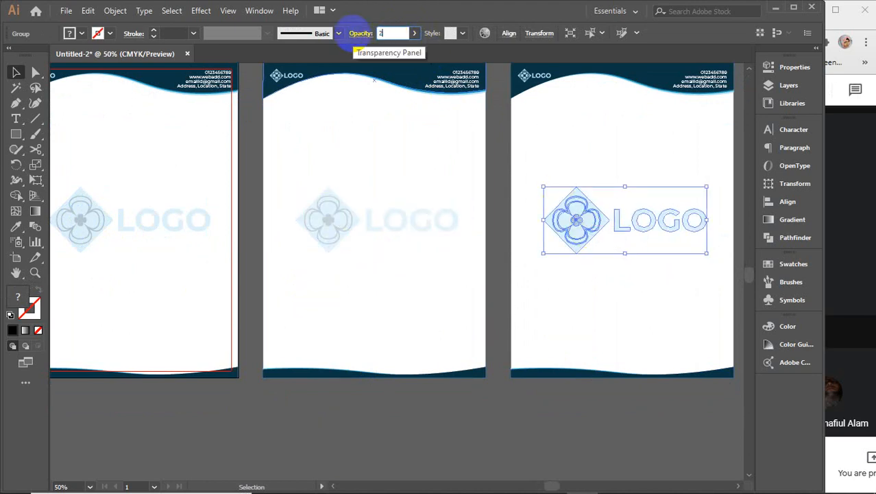
{"action": "key", "text": "Return"}
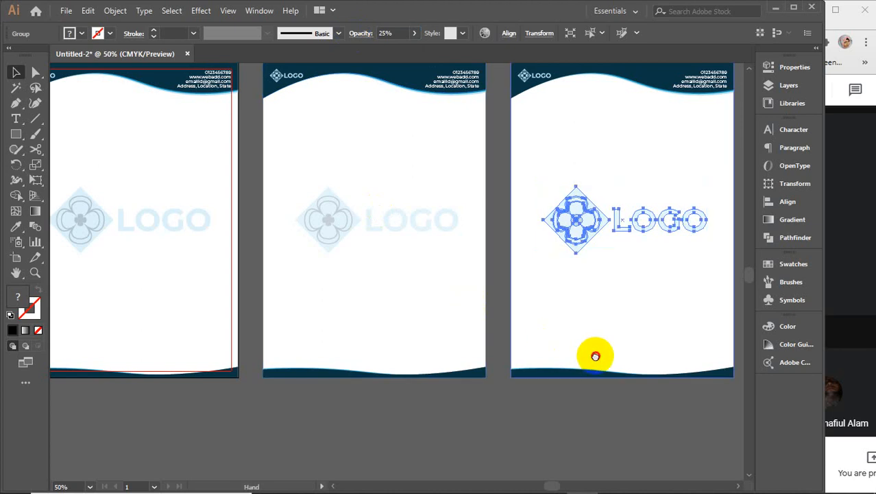
Step: Give the next artboard's logo 15% opacity, then zoom out to show all four artboards
{"action": "left_click_drag", "start_coordinate": [591, 352], "coordinate": [280, 355]}
{"action": "left_click", "coordinate": [481, 218]}
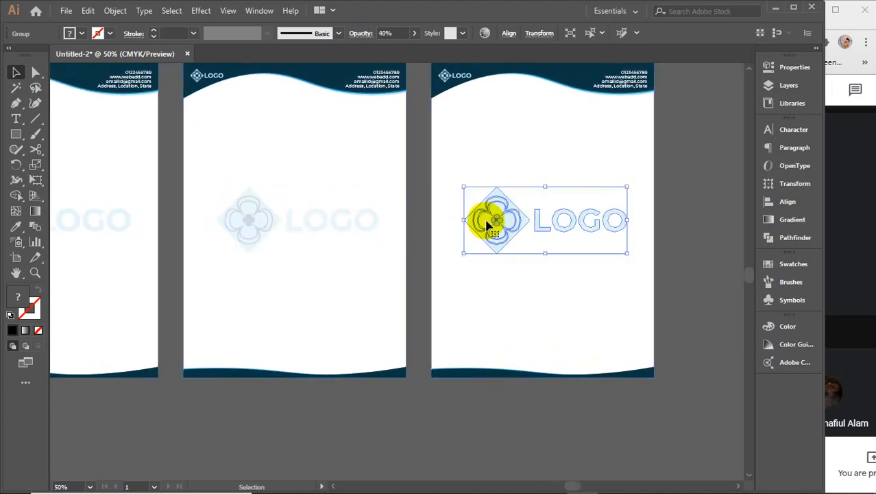
{"action": "left_click", "coordinate": [389, 33]}
{"action": "type", "text": "15"}
{"action": "key", "text": "Return"}
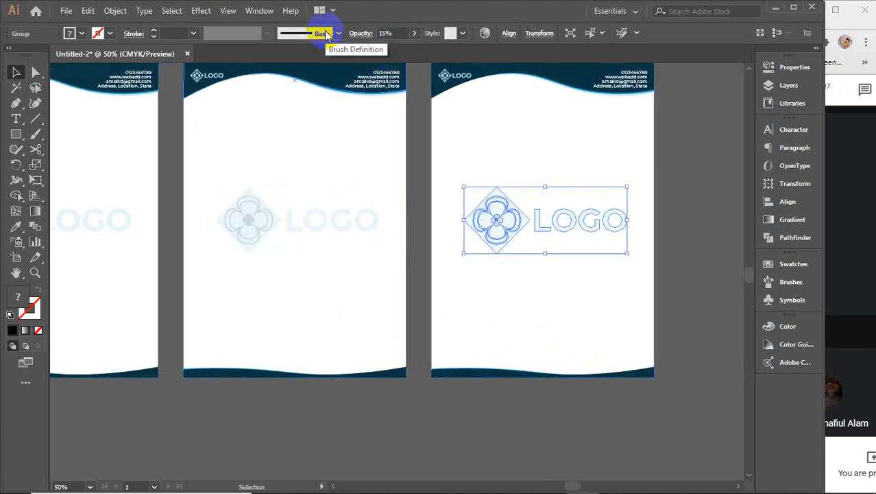
{"action": "left_click", "coordinate": [319, 428]}
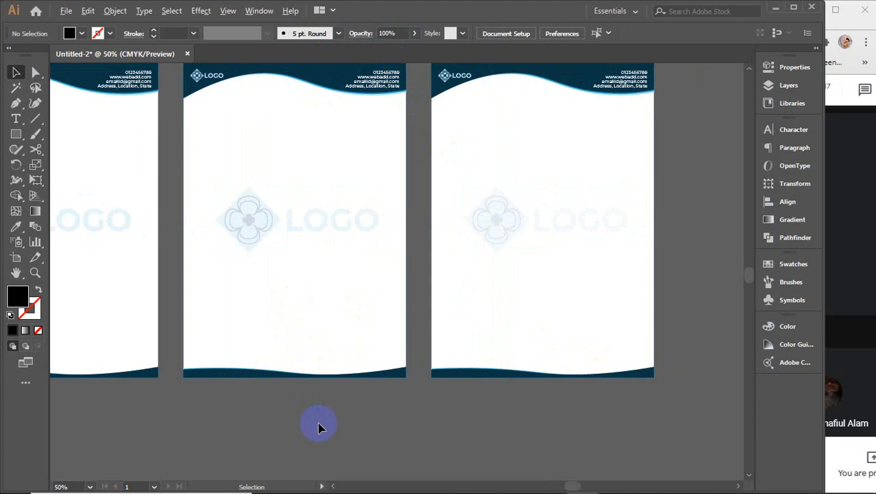
{"action": "key", "text": "ctrl+minus"}
{"action": "left_click_drag", "start_coordinate": [345, 464], "coordinate": [504, 426]}
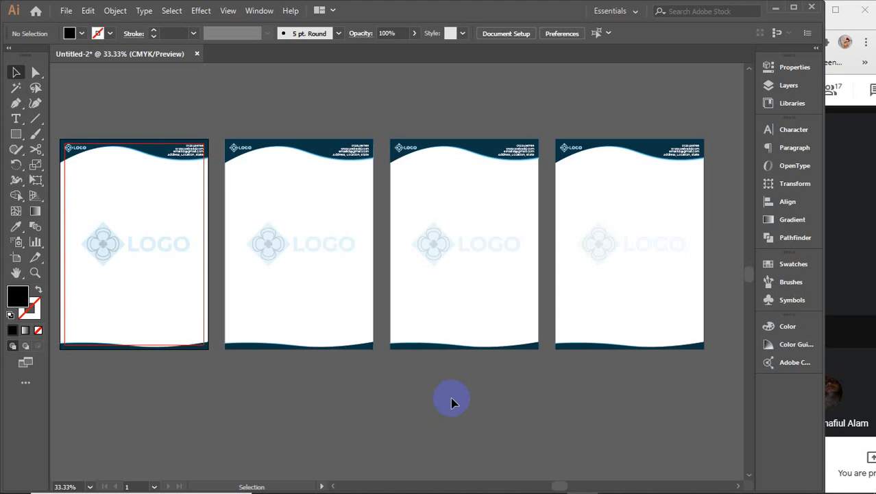
Step: In the Photoshop mockup, hide the LIGHT | SHADOW overlay
{"action": "mouse_move", "coordinate": [411, 491]}
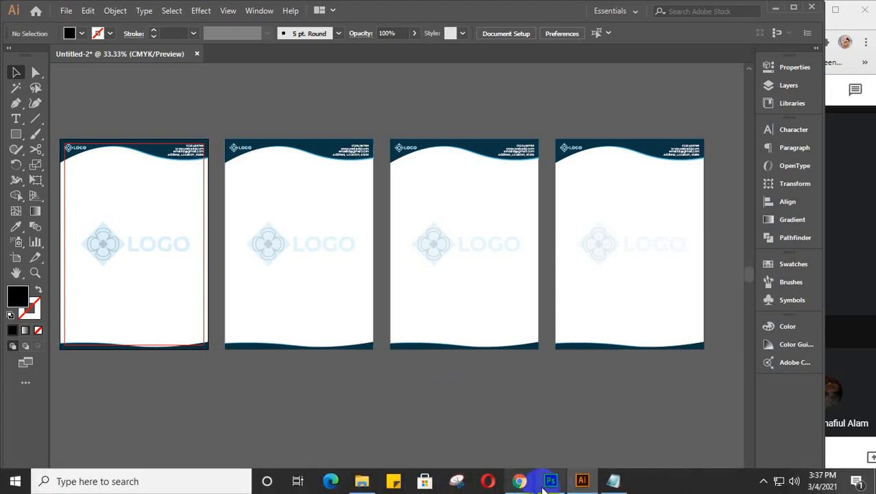
{"action": "left_click", "coordinate": [551, 480]}
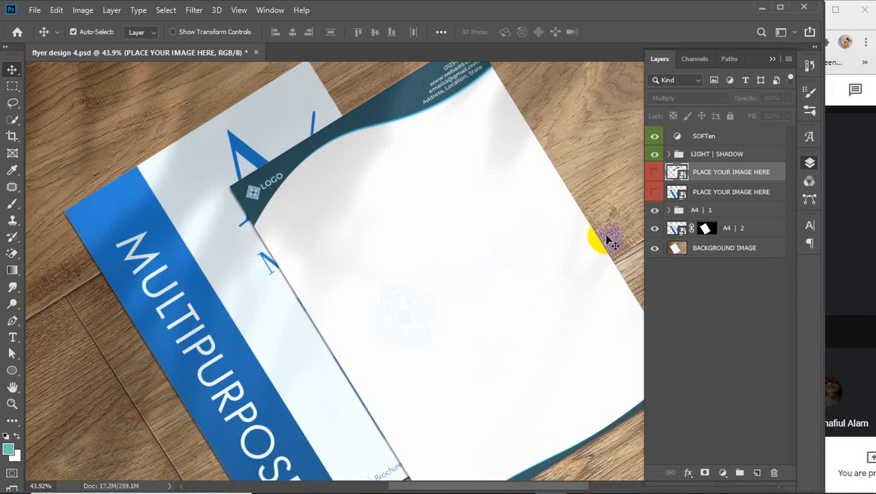
{"action": "left_click", "coordinate": [653, 156]}
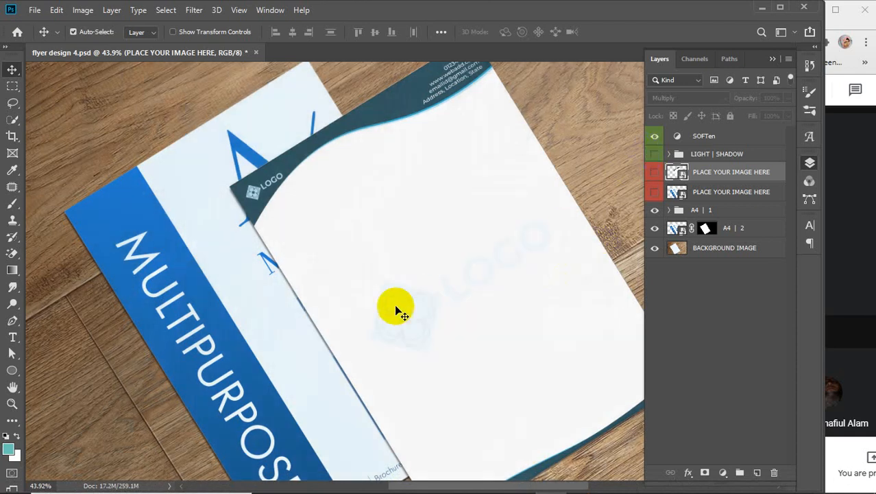
{"action": "left_click", "coordinate": [654, 155]}
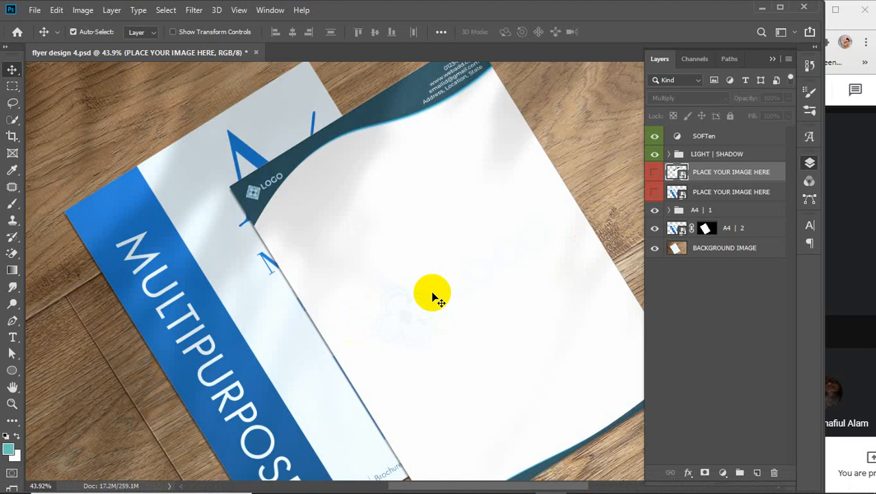
{"action": "left_click", "coordinate": [655, 155]}
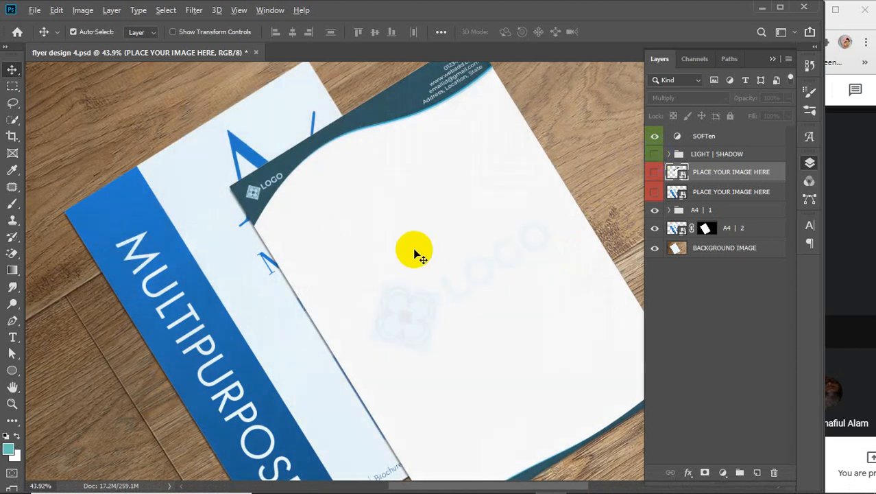
{"action": "scroll", "coordinate": [414, 252], "scroll_direction": "down", "scroll_amount": 3}
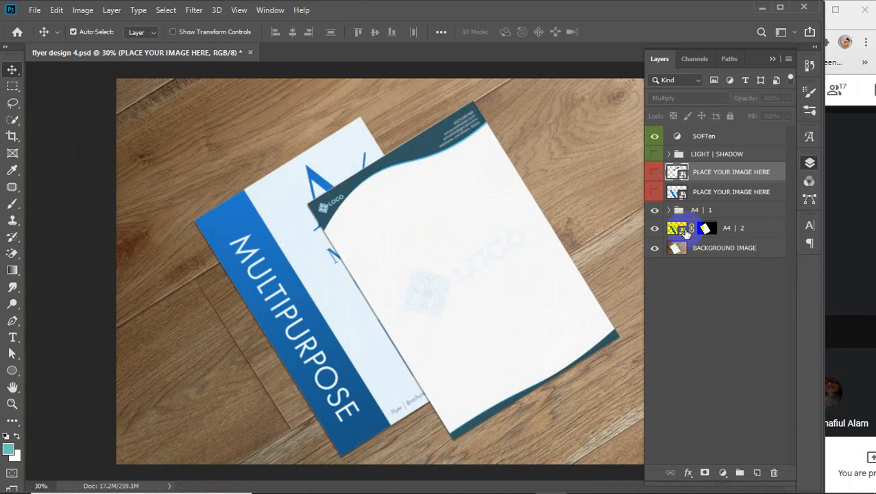
Step: Paste the letterhead as a smart object into the second PLACE YOUR IMAGE HERE layer, save and close
{"action": "left_click", "coordinate": [677, 193]}
{"action": "double_click", "coordinate": [677, 193]}
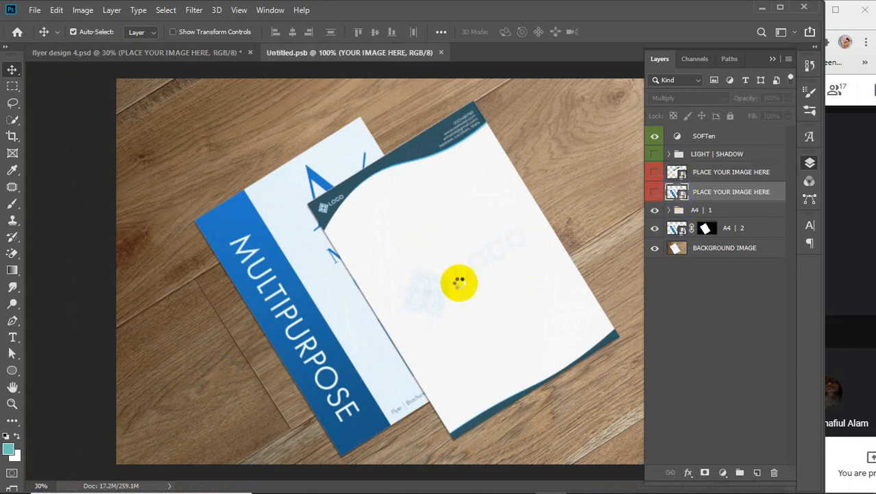
{"action": "key", "text": "ctrl+v"}
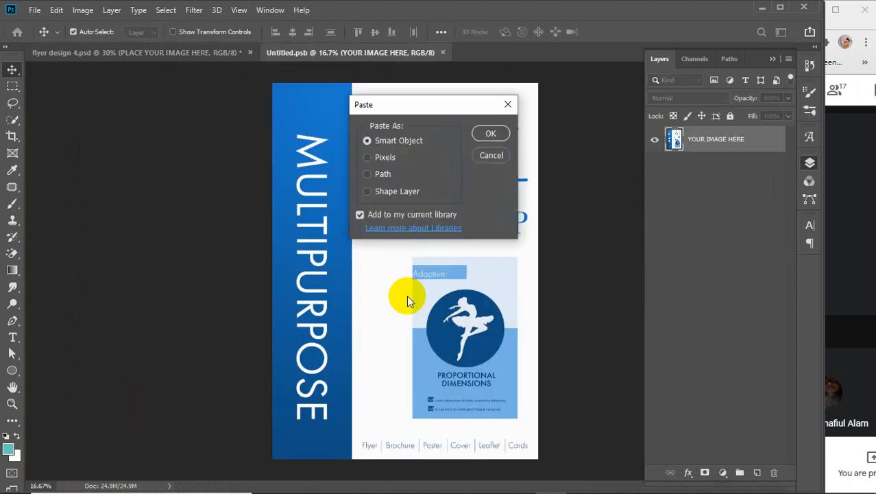
{"action": "key", "text": "Return"}
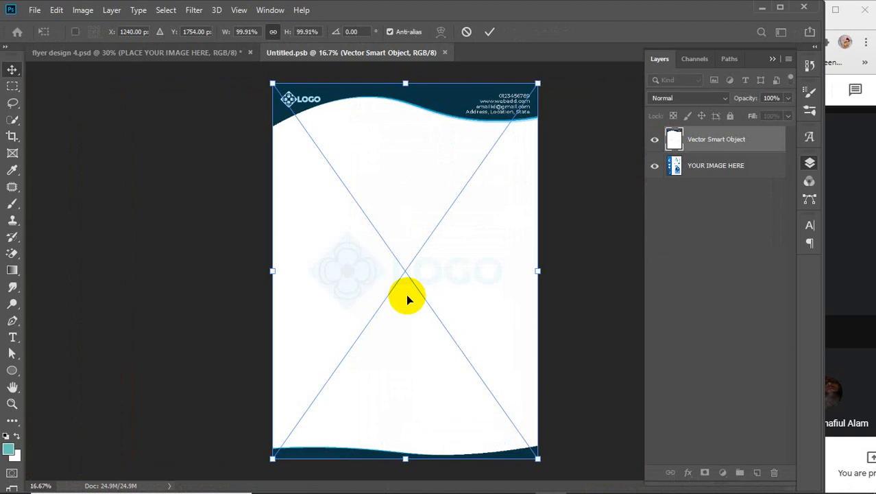
{"action": "key", "text": "Return"}
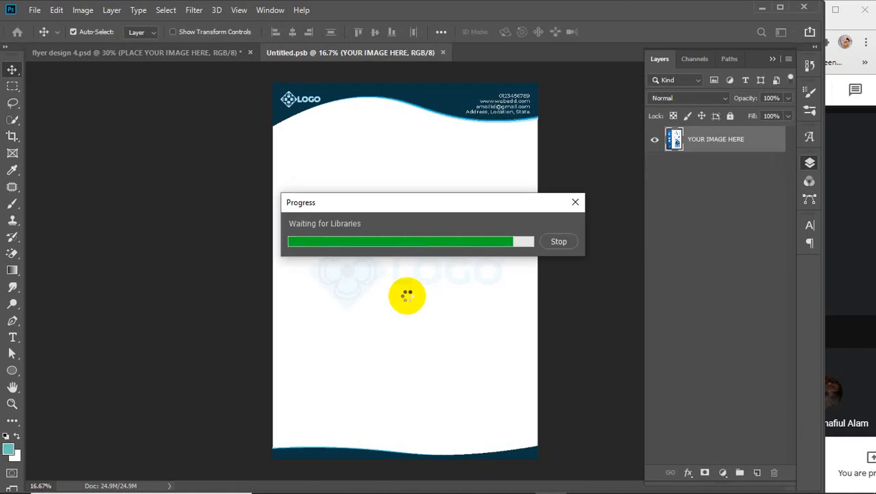
{"action": "left_click", "coordinate": [574, 204]}
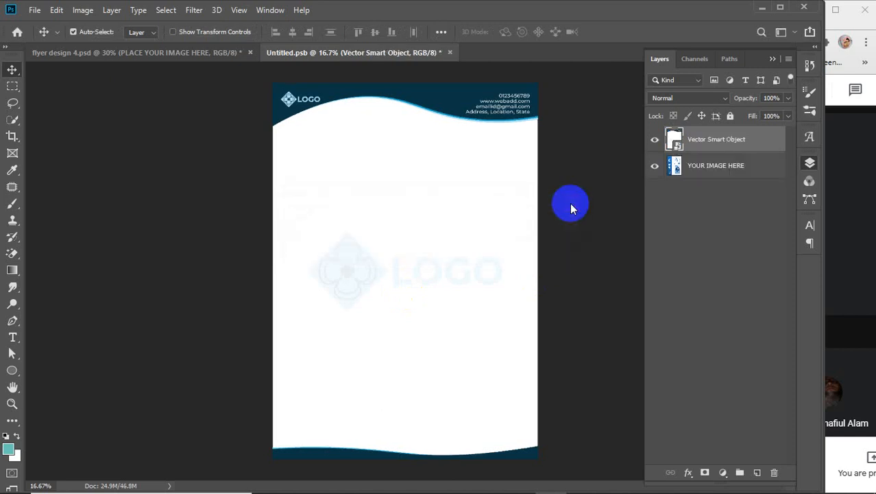
{"action": "key", "text": "ctrl+s"}
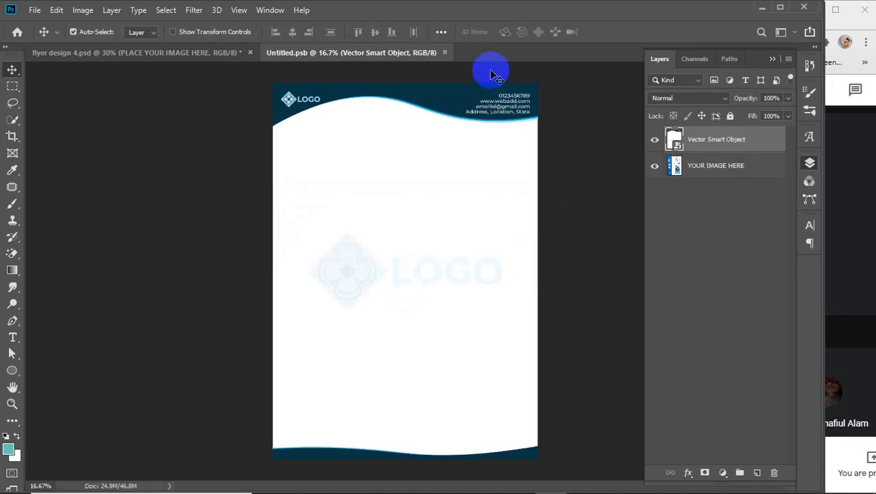
{"action": "left_click", "coordinate": [447, 53]}
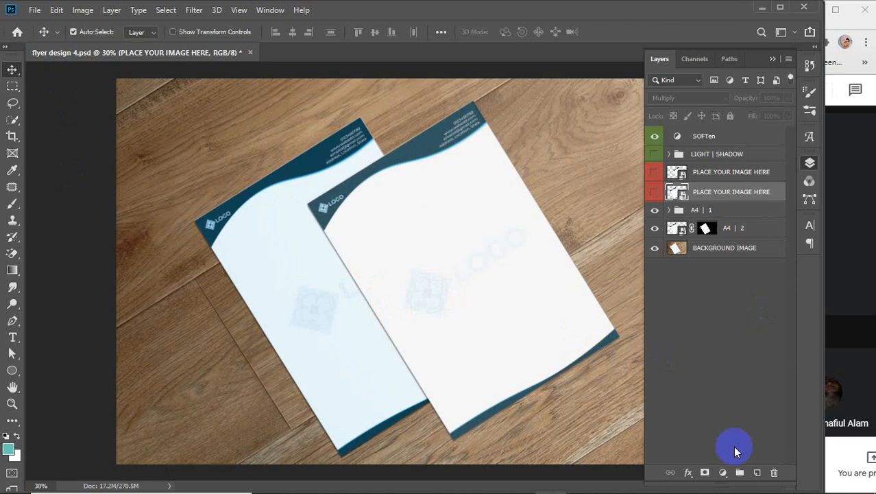
Step: Delete the letterhead copies on artboards 2–4 and minimise Illustrator
{"action": "mouse_move", "coordinate": [714, 484]}
{"action": "left_click", "coordinate": [583, 489]}
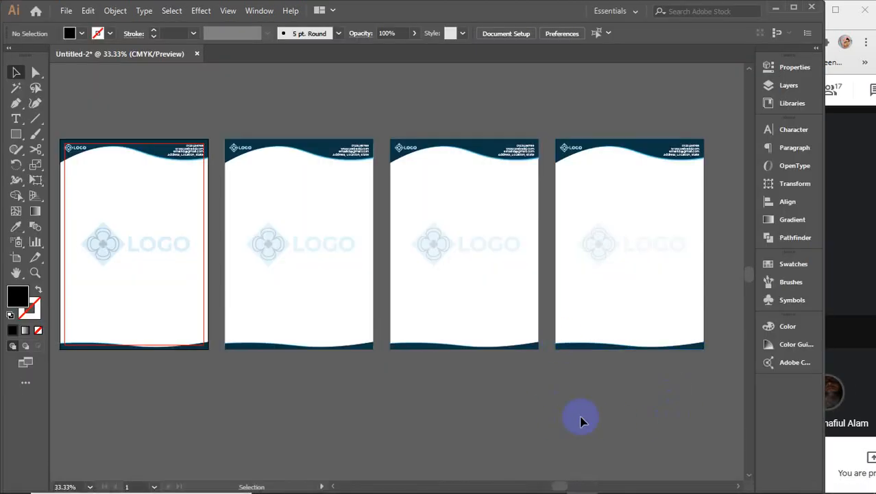
{"action": "left_click_drag", "start_coordinate": [291, 431], "coordinate": [327, 447]}
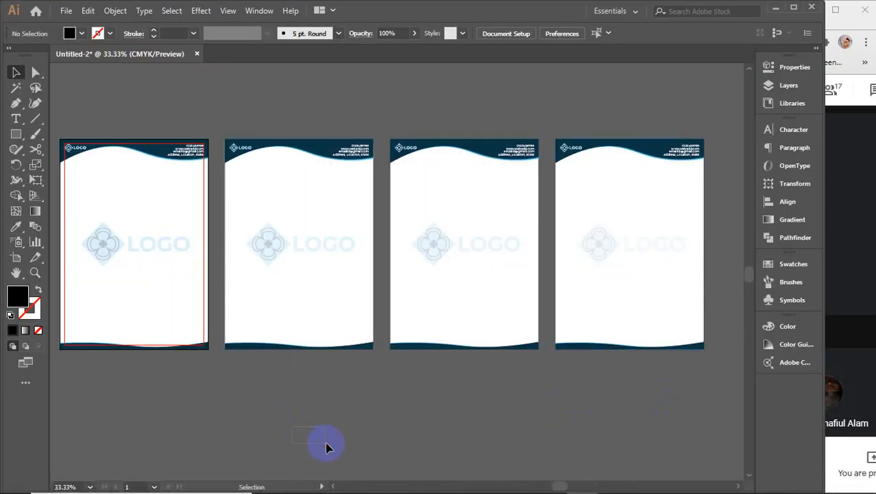
{"action": "left_click_drag", "start_coordinate": [711, 432], "coordinate": [323, 231]}
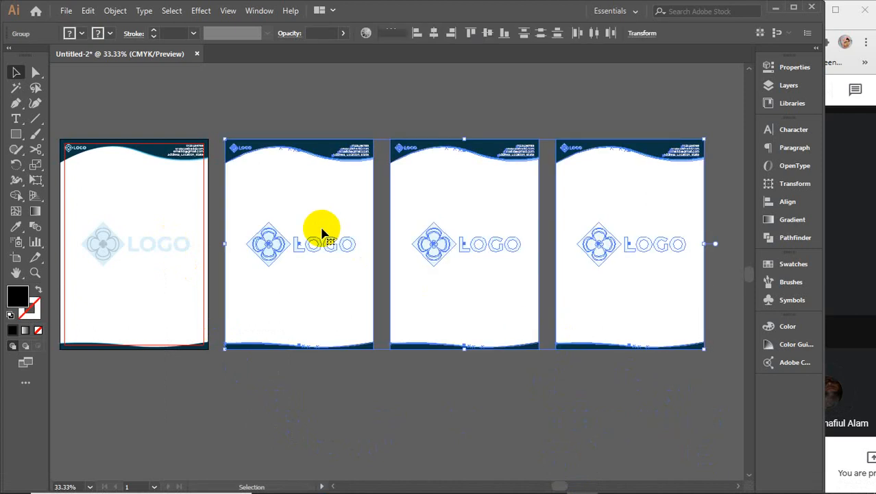
{"action": "key", "text": "Delete"}
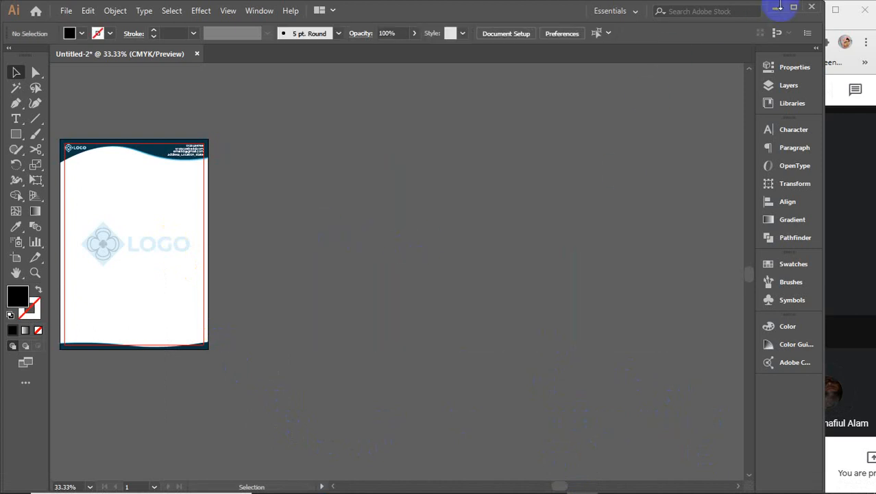
{"action": "left_click", "coordinate": [775, 7]}
Step: Minimise Photoshop, close the mockup folder window and refresh the desktop
{"action": "left_click", "coordinate": [762, 8]}
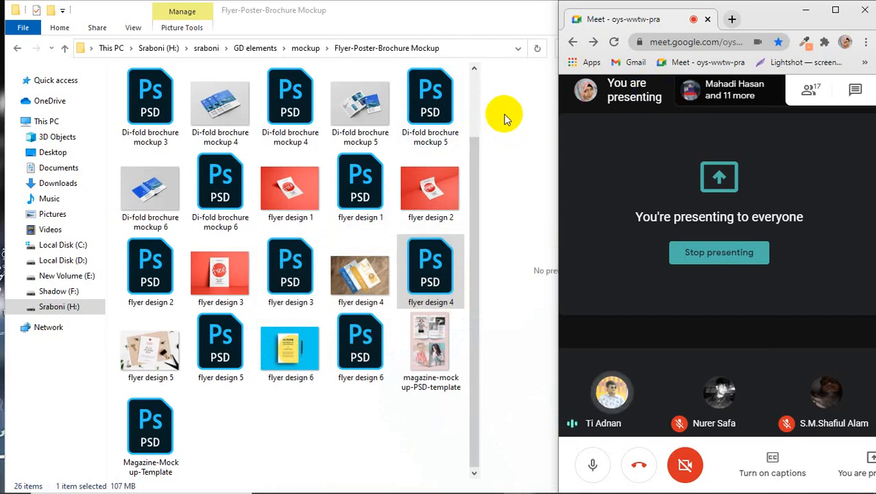
{"action": "left_click", "coordinate": [504, 115]}
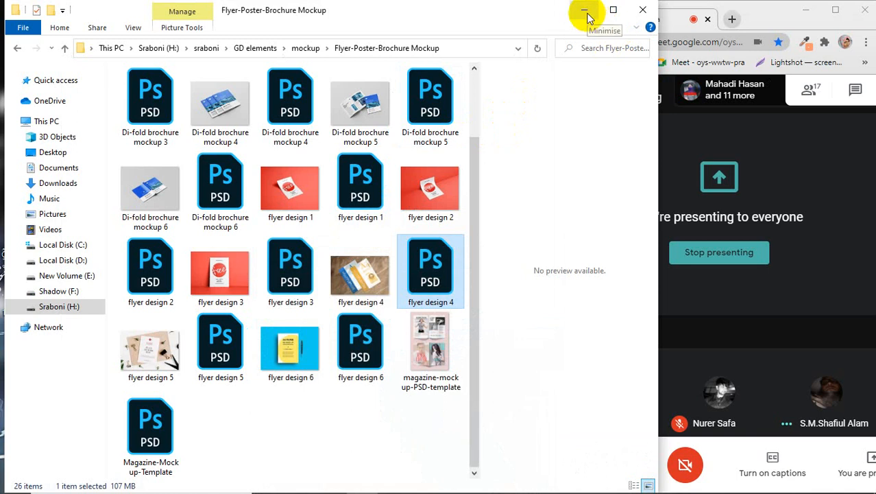
{"action": "left_click", "coordinate": [642, 10]}
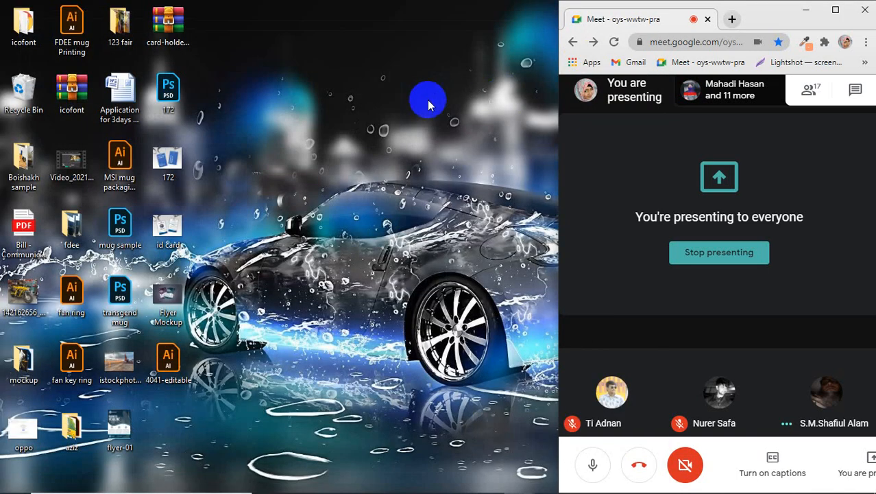
{"action": "right_click", "coordinate": [425, 99]}
{"action": "left_click", "coordinate": [449, 137]}
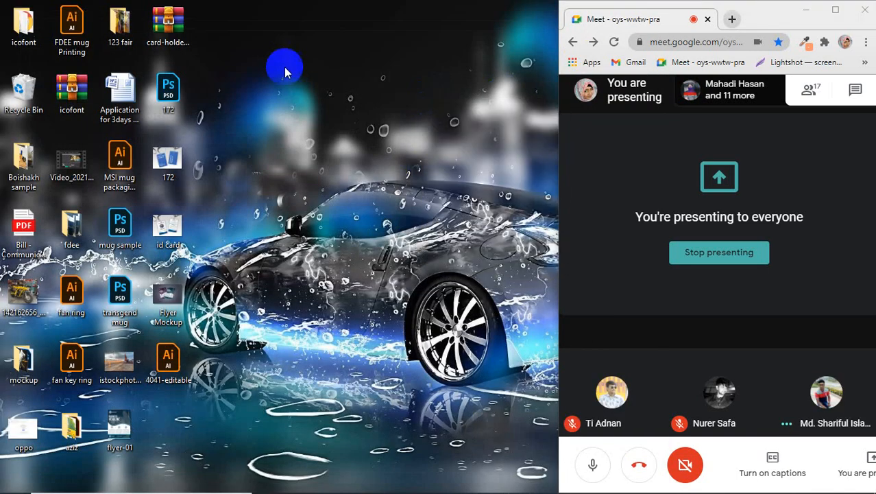
{"action": "right_click", "coordinate": [284, 66]}
{"action": "left_click", "coordinate": [364, 98]}
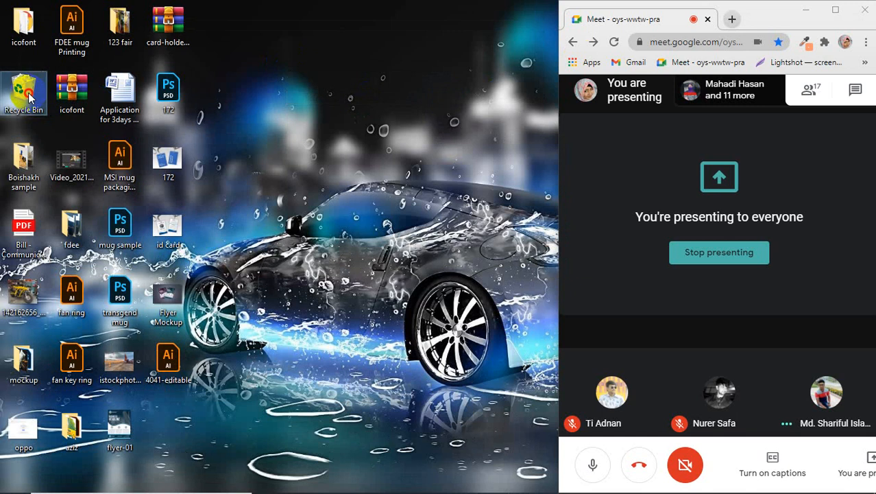
Step: Empty the Recycle Bin, confirming permanent deletion of the binned file
{"action": "double_click", "coordinate": [26, 96]}
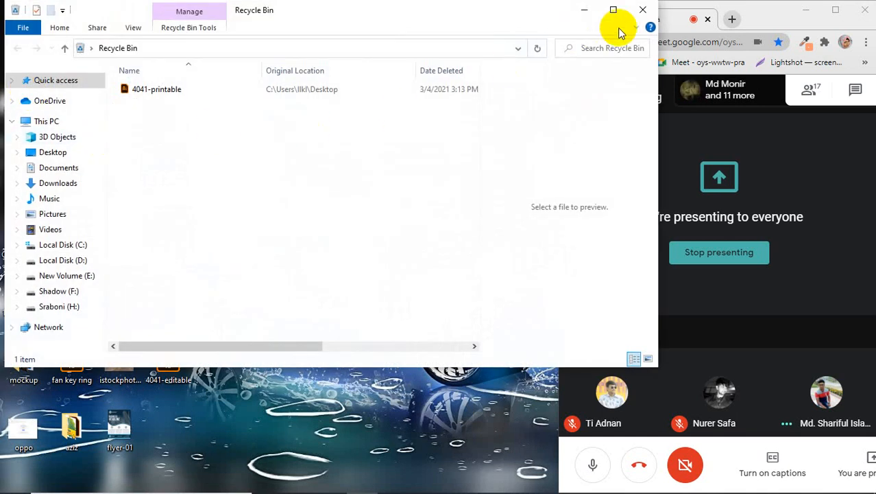
{"action": "left_click", "coordinate": [643, 10]}
{"action": "right_click", "coordinate": [18, 100]}
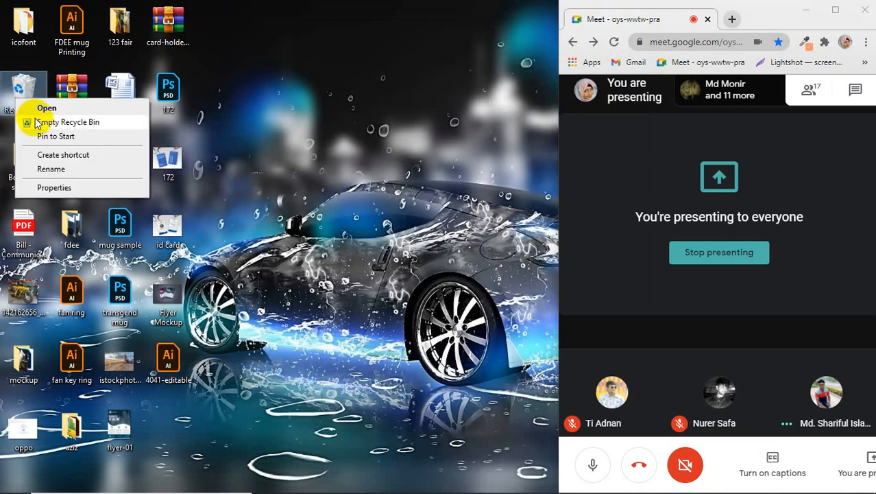
{"action": "left_click", "coordinate": [42, 122]}
{"action": "left_click", "coordinate": [487, 305]}
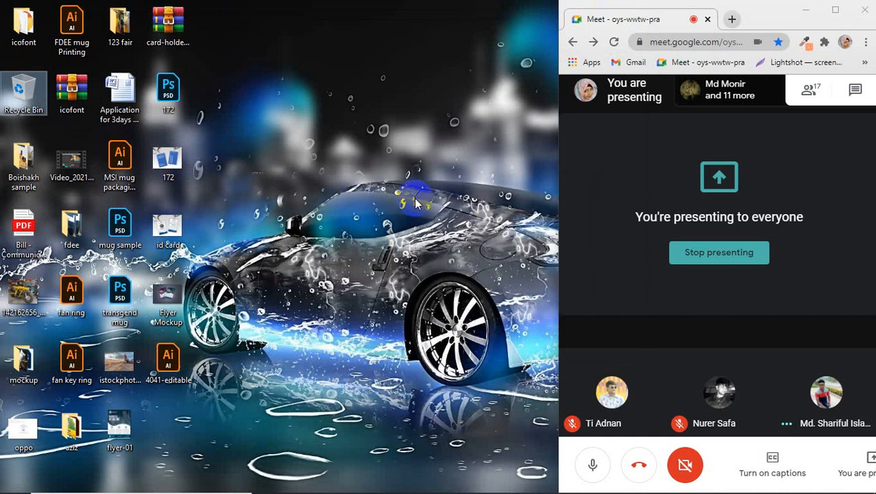
{"action": "right_click", "coordinate": [415, 203]}
{"action": "left_click", "coordinate": [440, 205]}
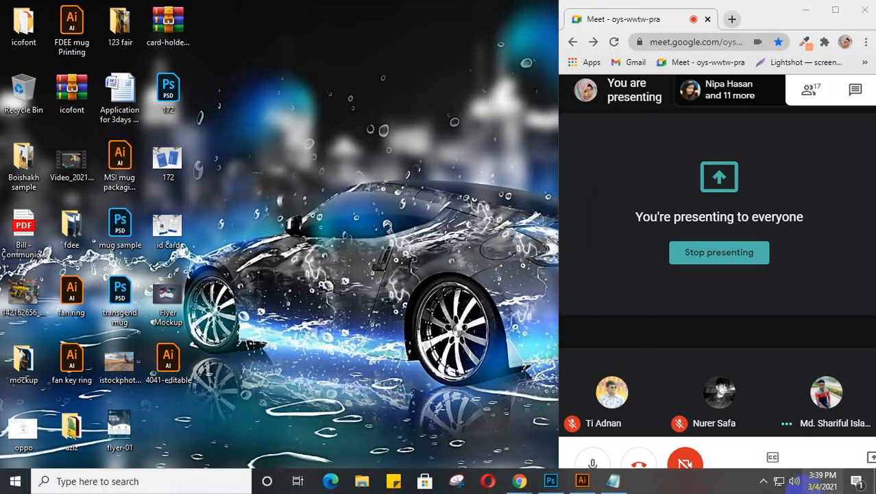